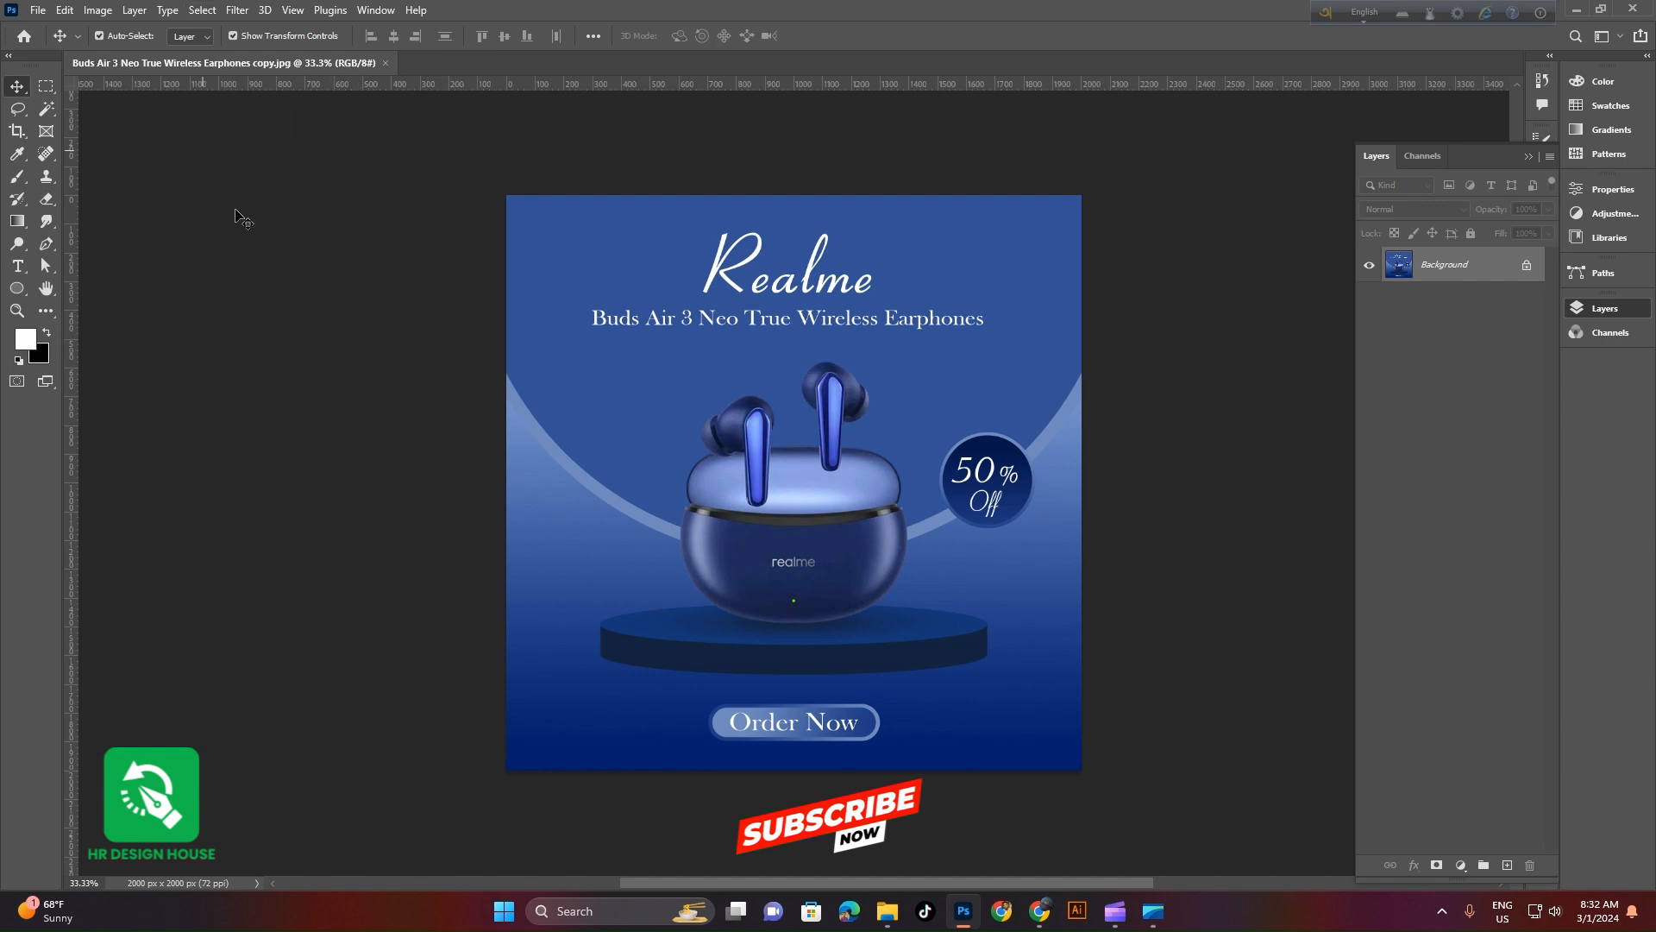
Create a new 1080 x 1080 px document at 300 ppi in RGB Color with a white background
{"action": "left_click", "coordinate": [38, 11]}
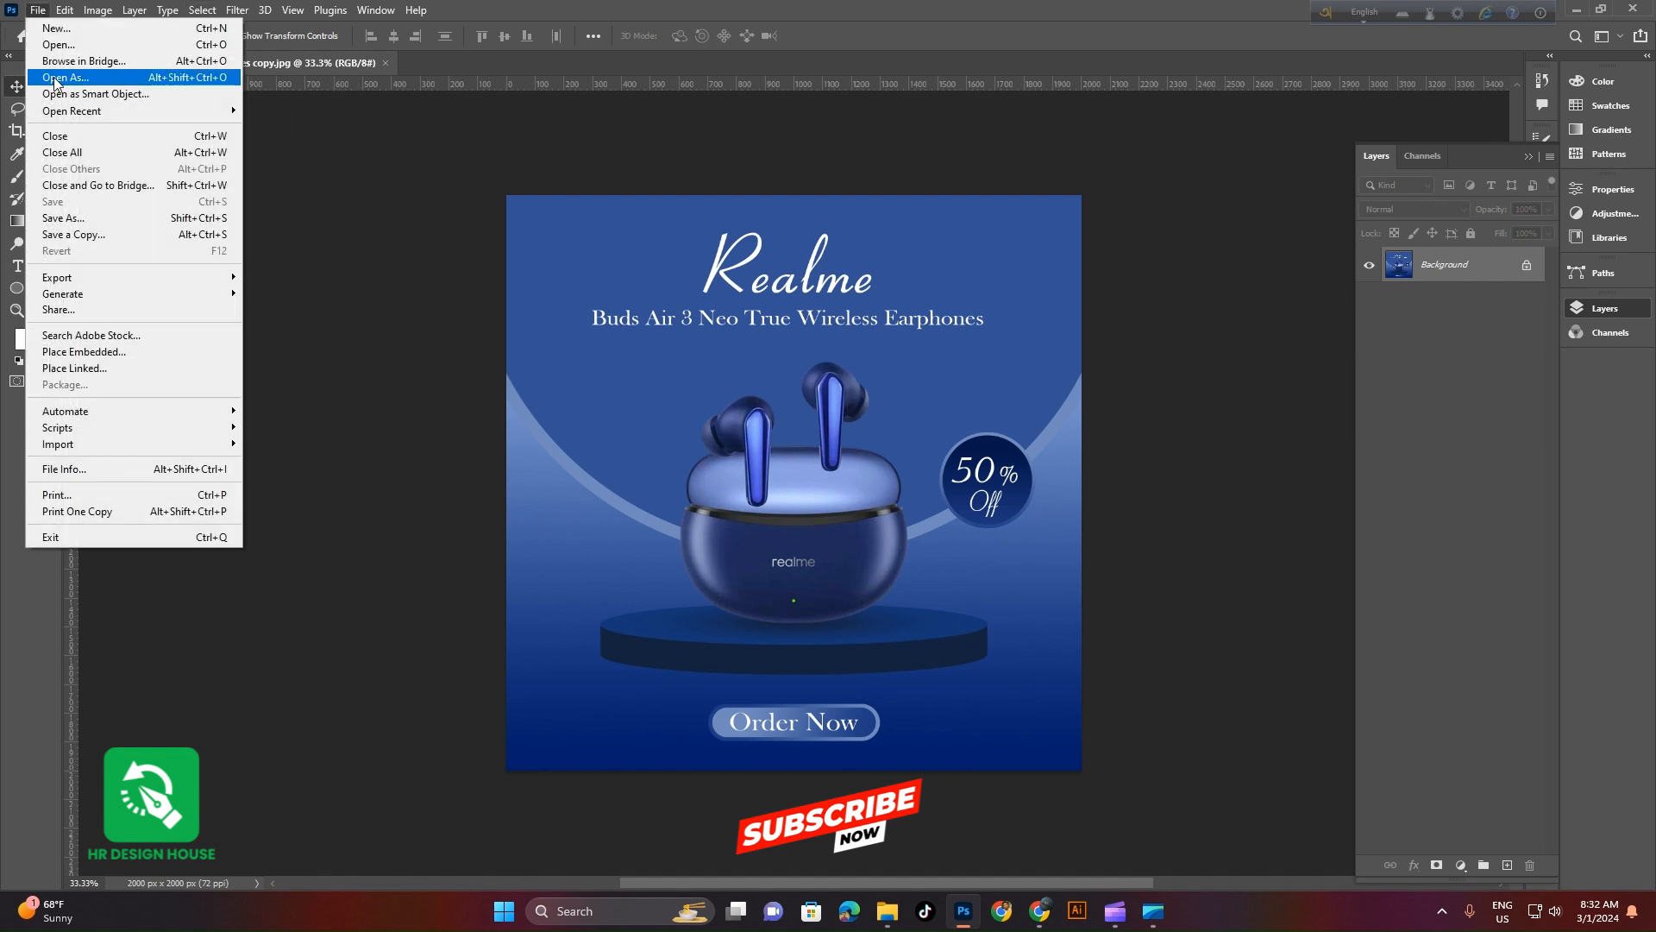
{"action": "left_click", "coordinate": [56, 29]}
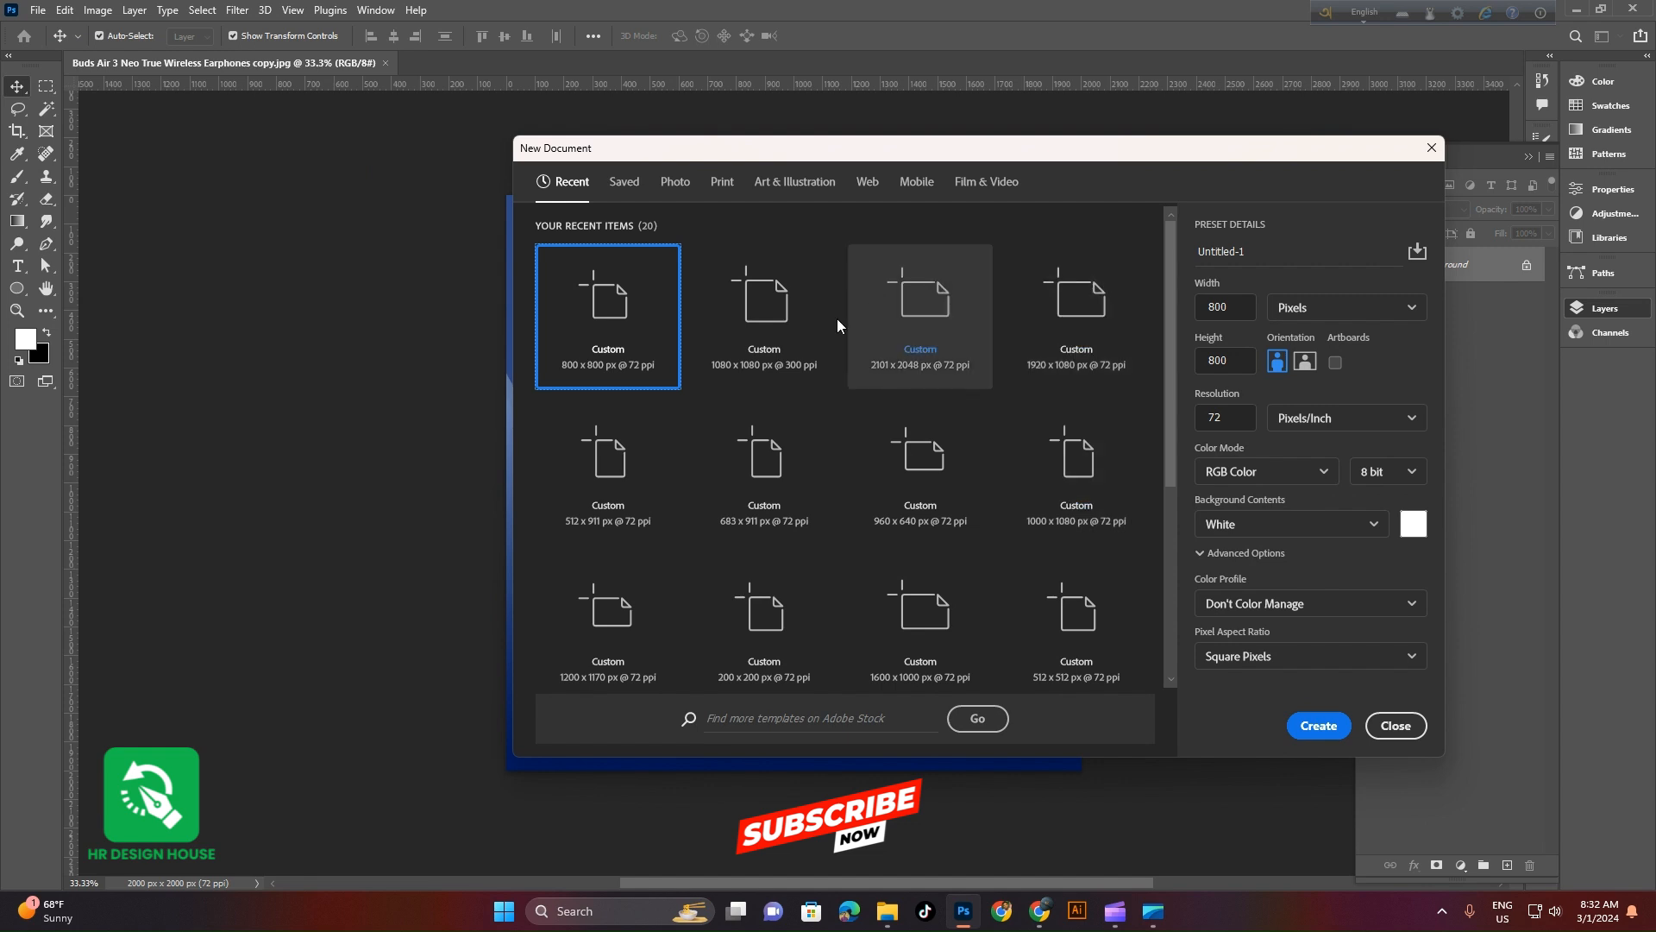
{"action": "left_click", "coordinate": [752, 380]}
{"action": "double_click", "coordinate": [1247, 362]}
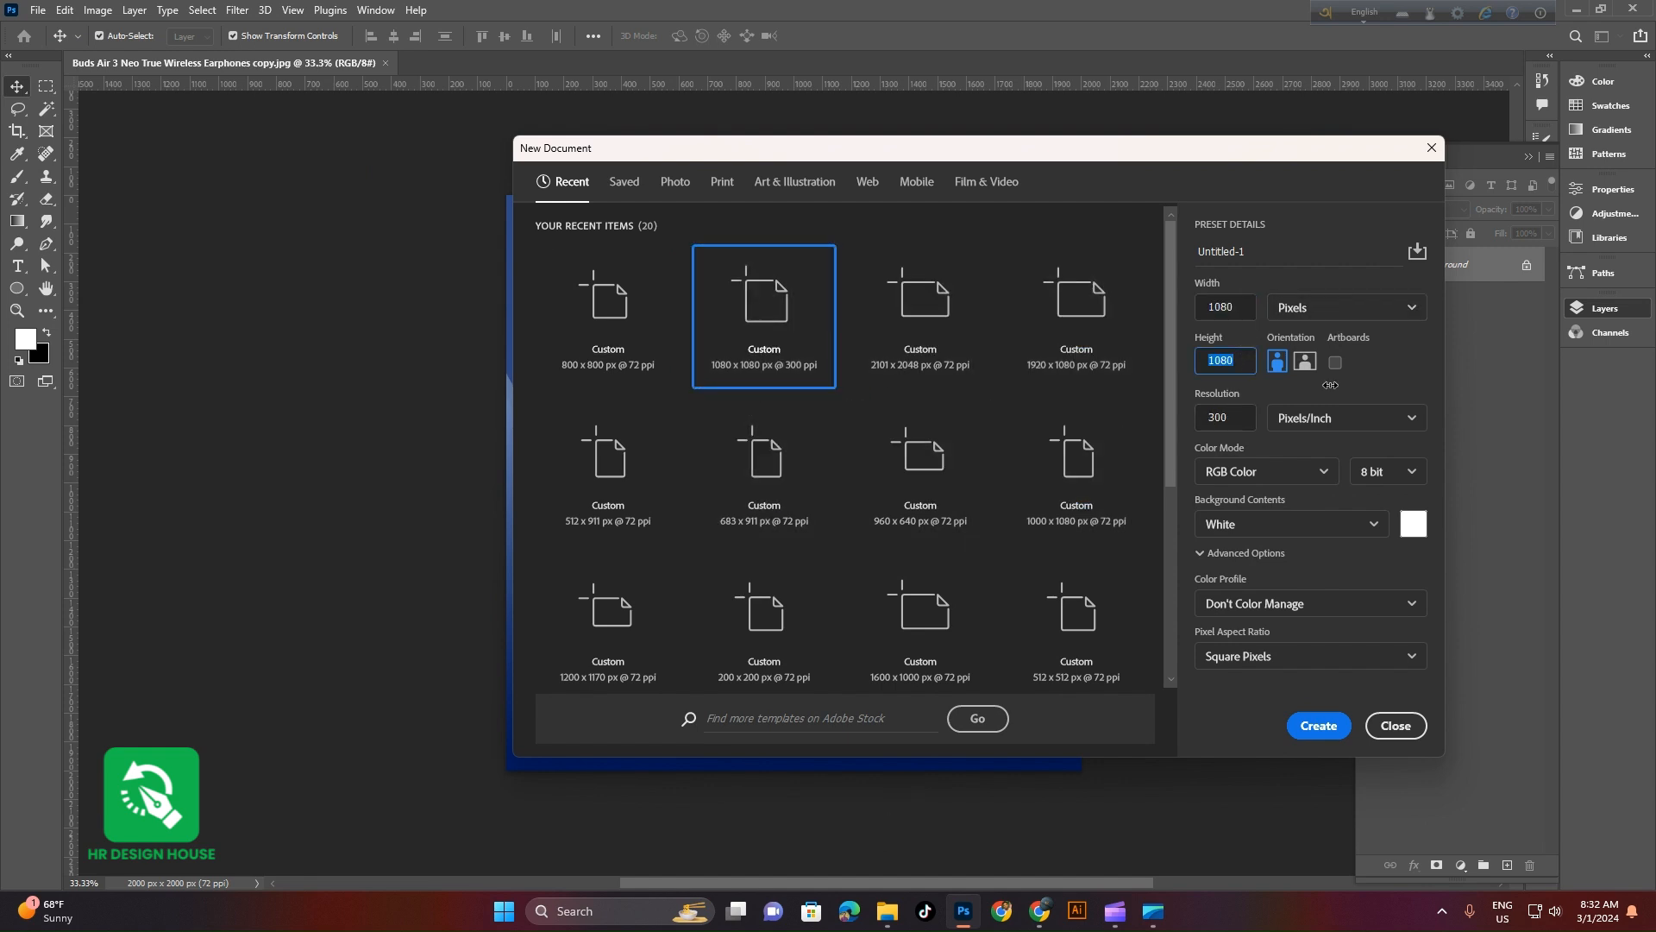
{"action": "left_click", "coordinate": [1305, 474]}
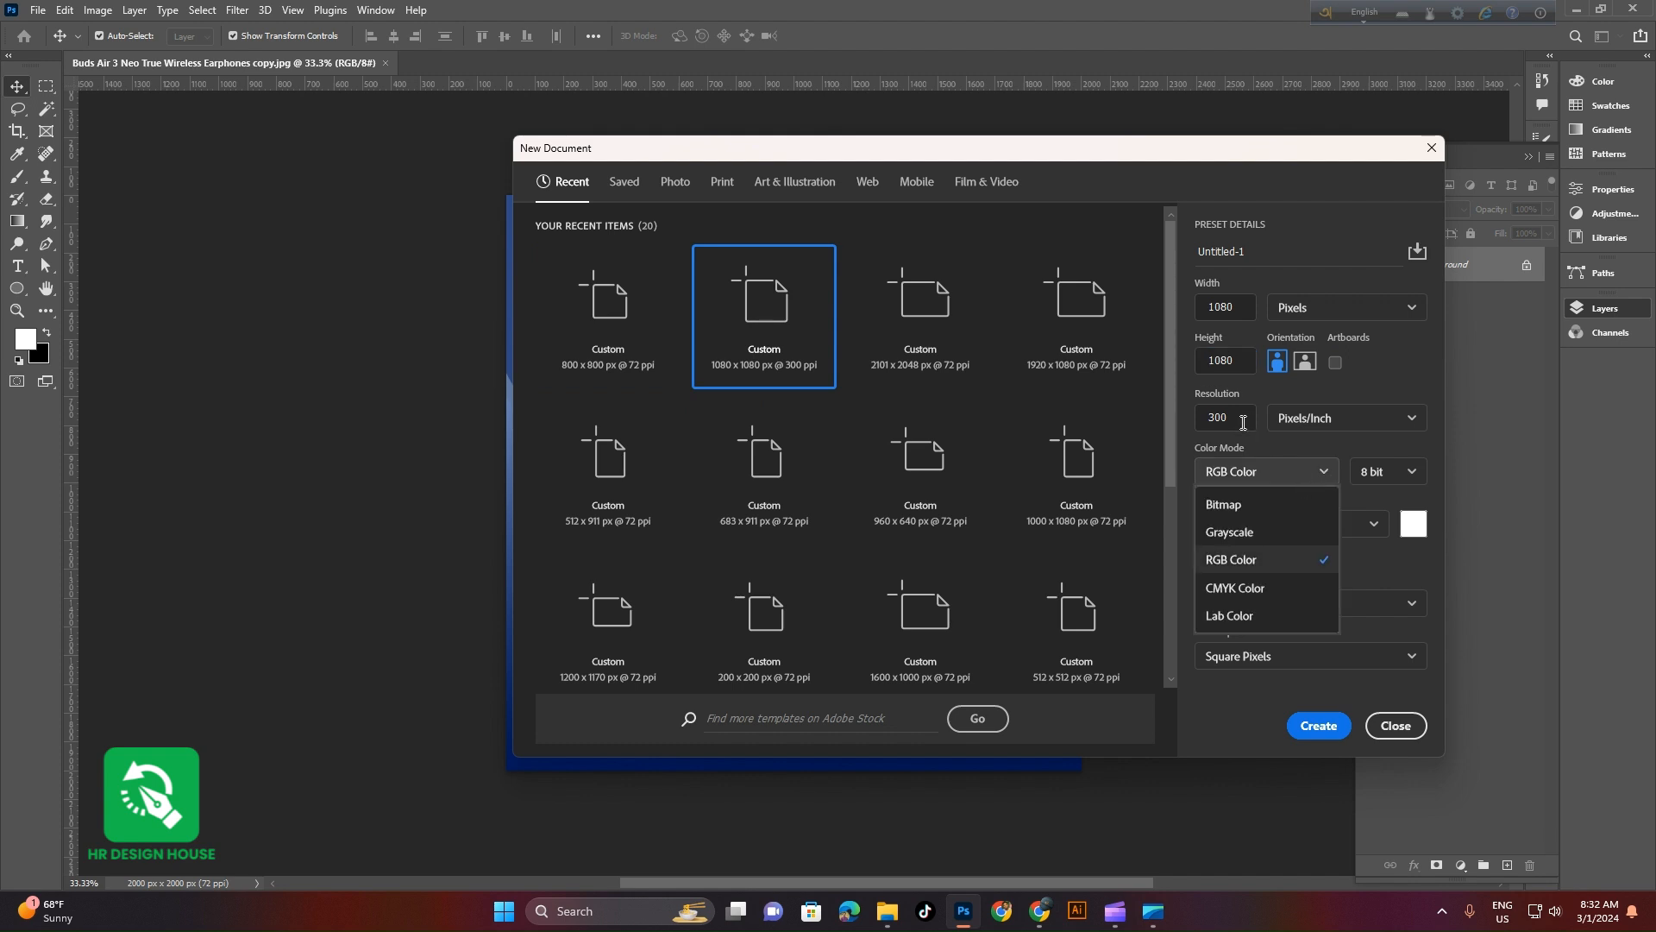
{"action": "left_click", "coordinate": [1244, 423]}
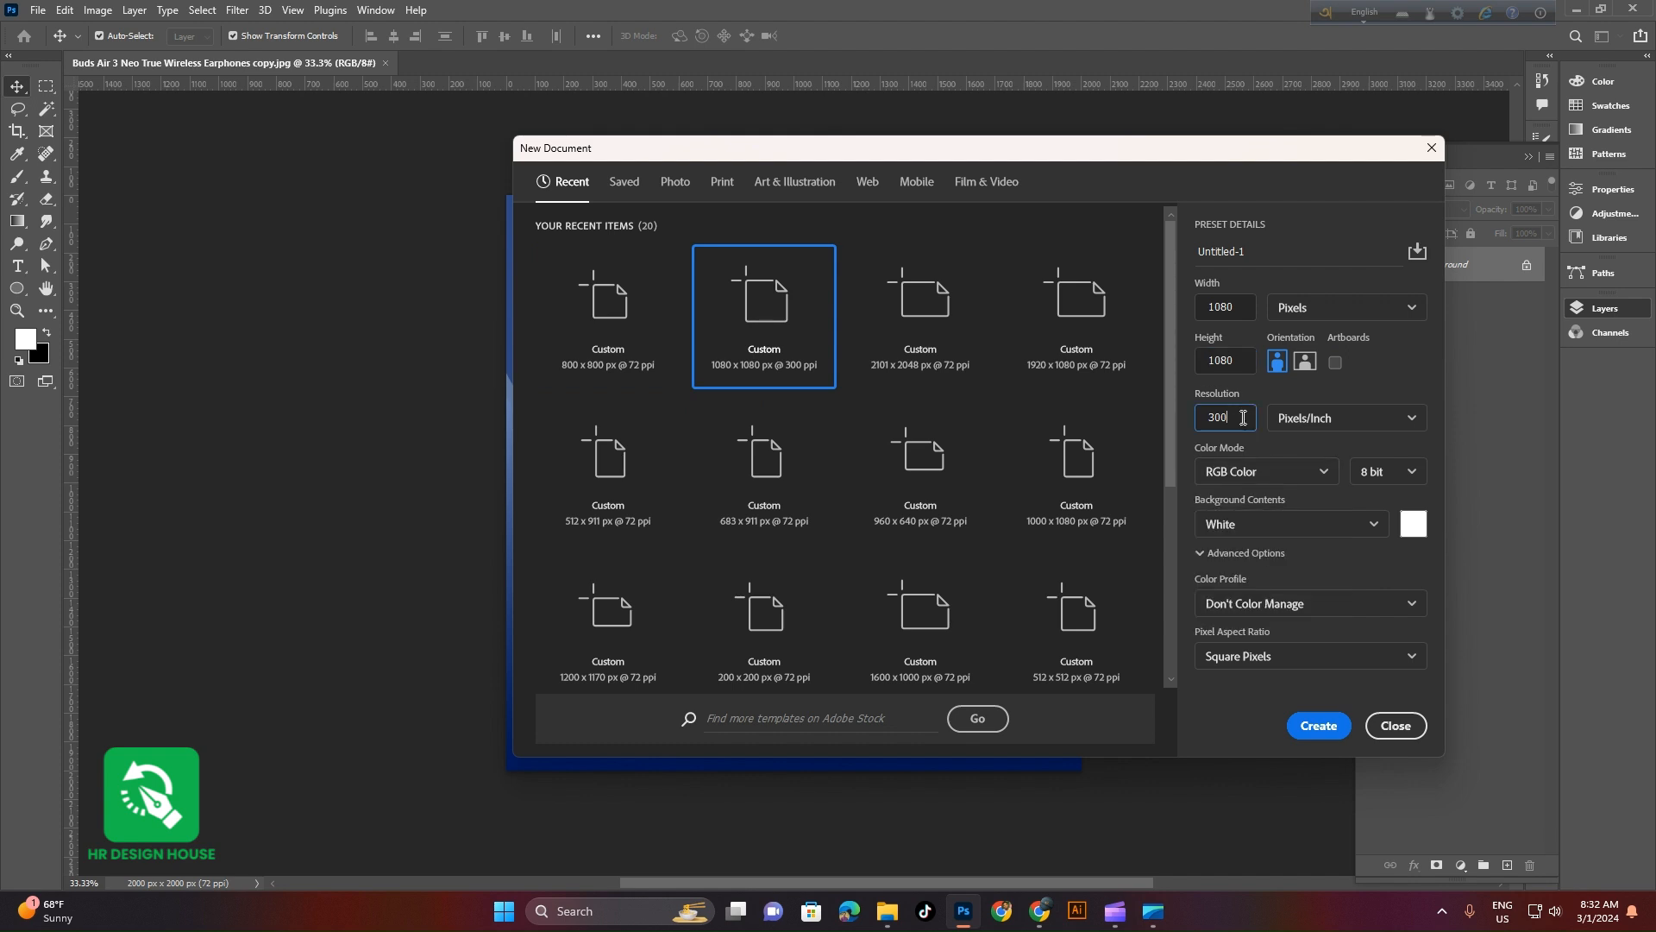
{"action": "left_click", "coordinate": [1337, 733]}
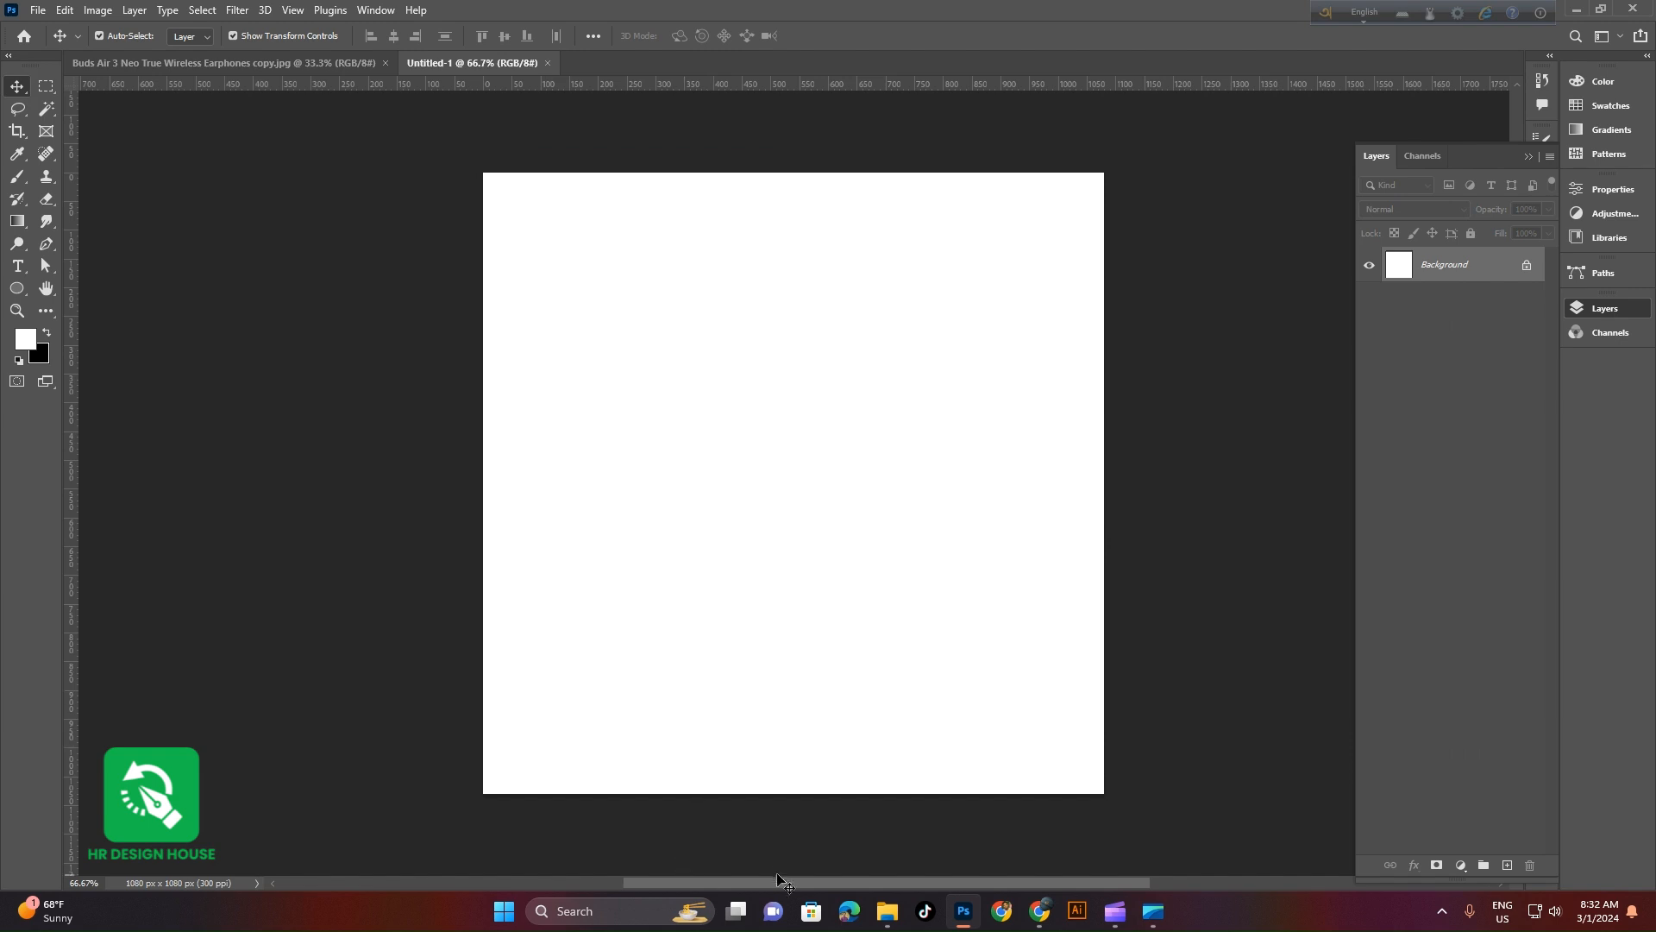
Preview the product image Air.jpg in the file folder and open it as its own document in Photoshop
{"action": "left_click", "coordinate": [884, 908]}
{"action": "double_click", "coordinate": [376, 231]}
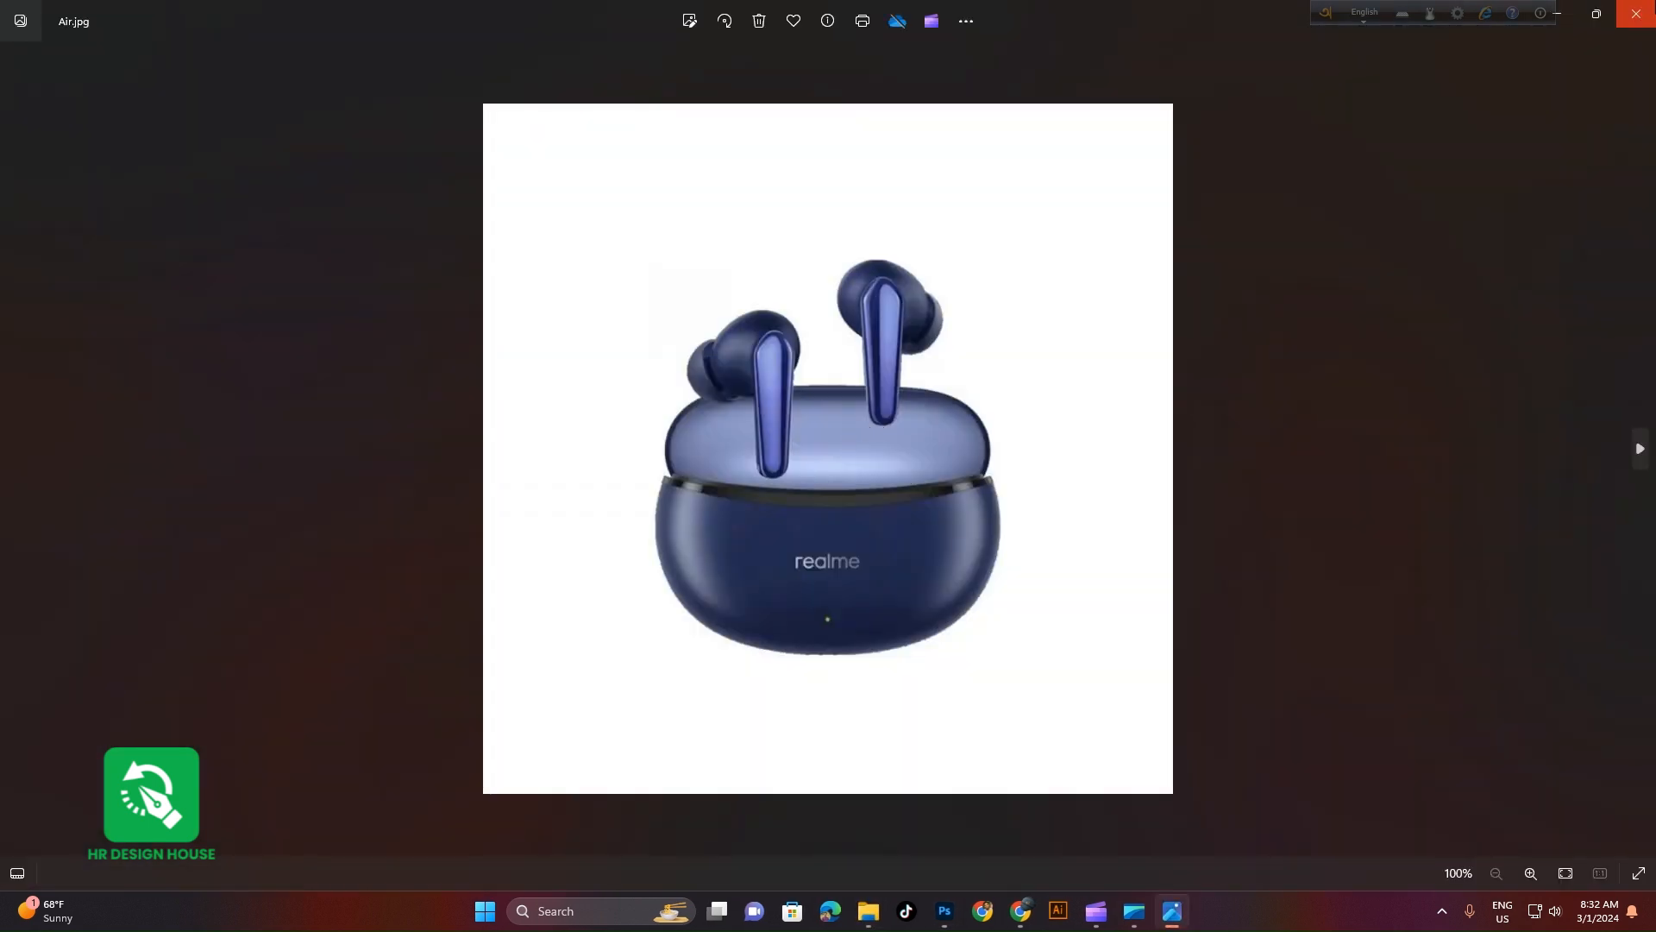
{"action": "key", "text": "alt+F4"}
{"action": "left_click_drag", "start_coordinate": [382, 235], "coordinate": [766, 70]}
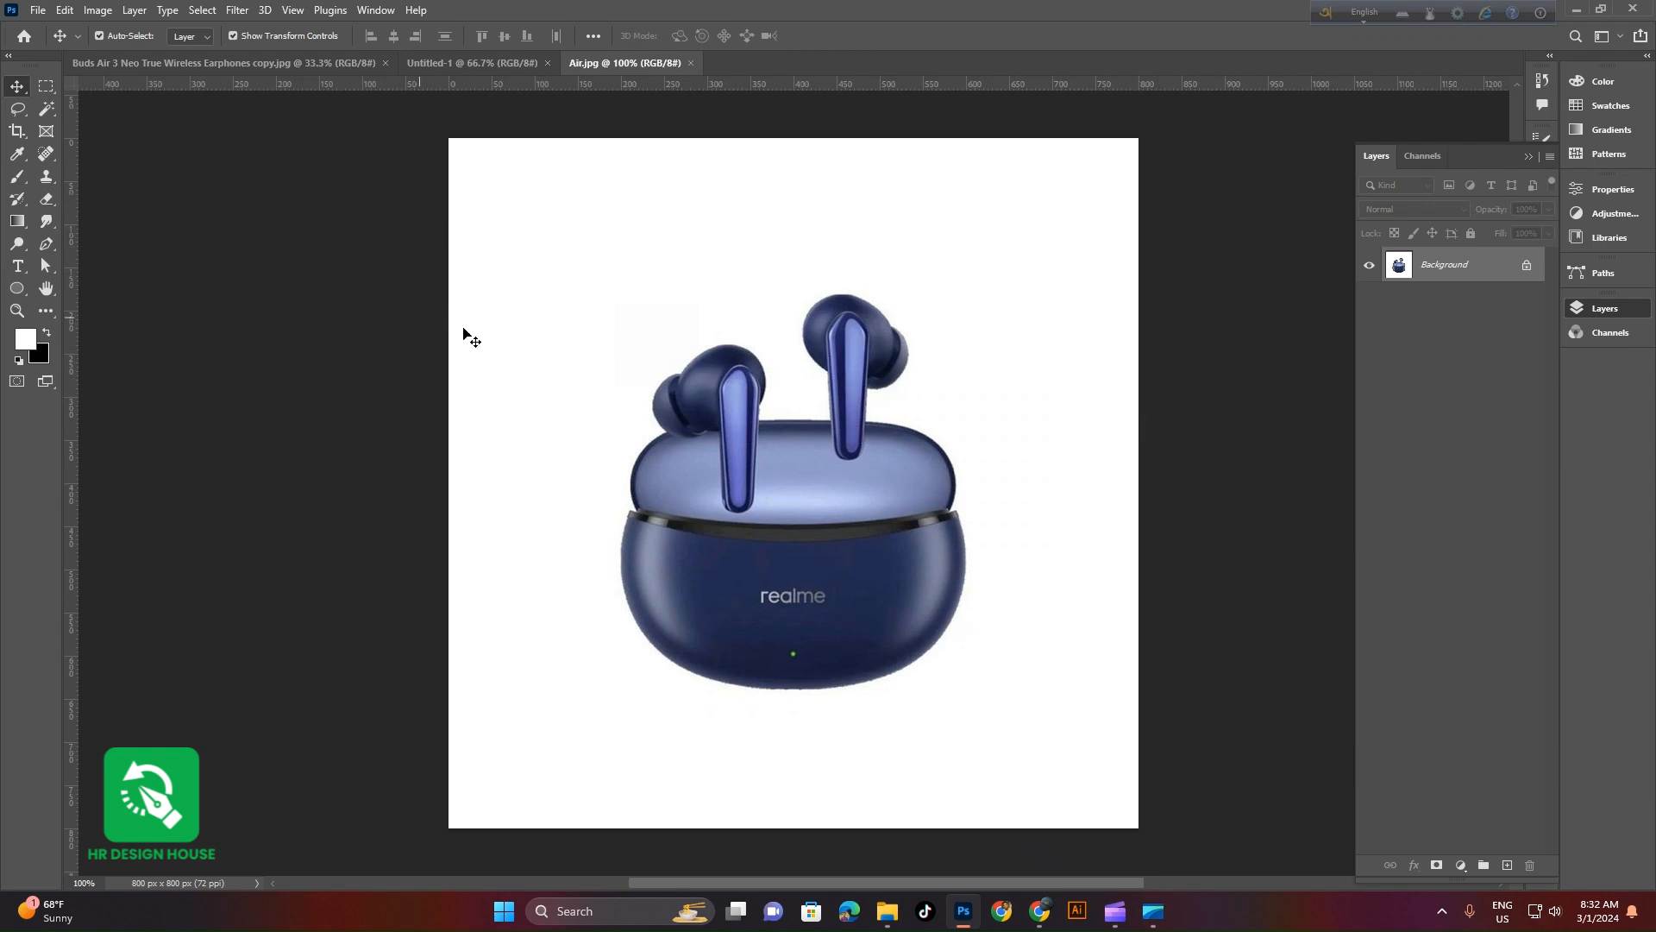
Select the white background around the earphones with the Magic Wand and expand the selection by 2 pixels
{"action": "left_click", "coordinate": [40, 109]}
{"action": "left_click", "coordinate": [668, 254]}
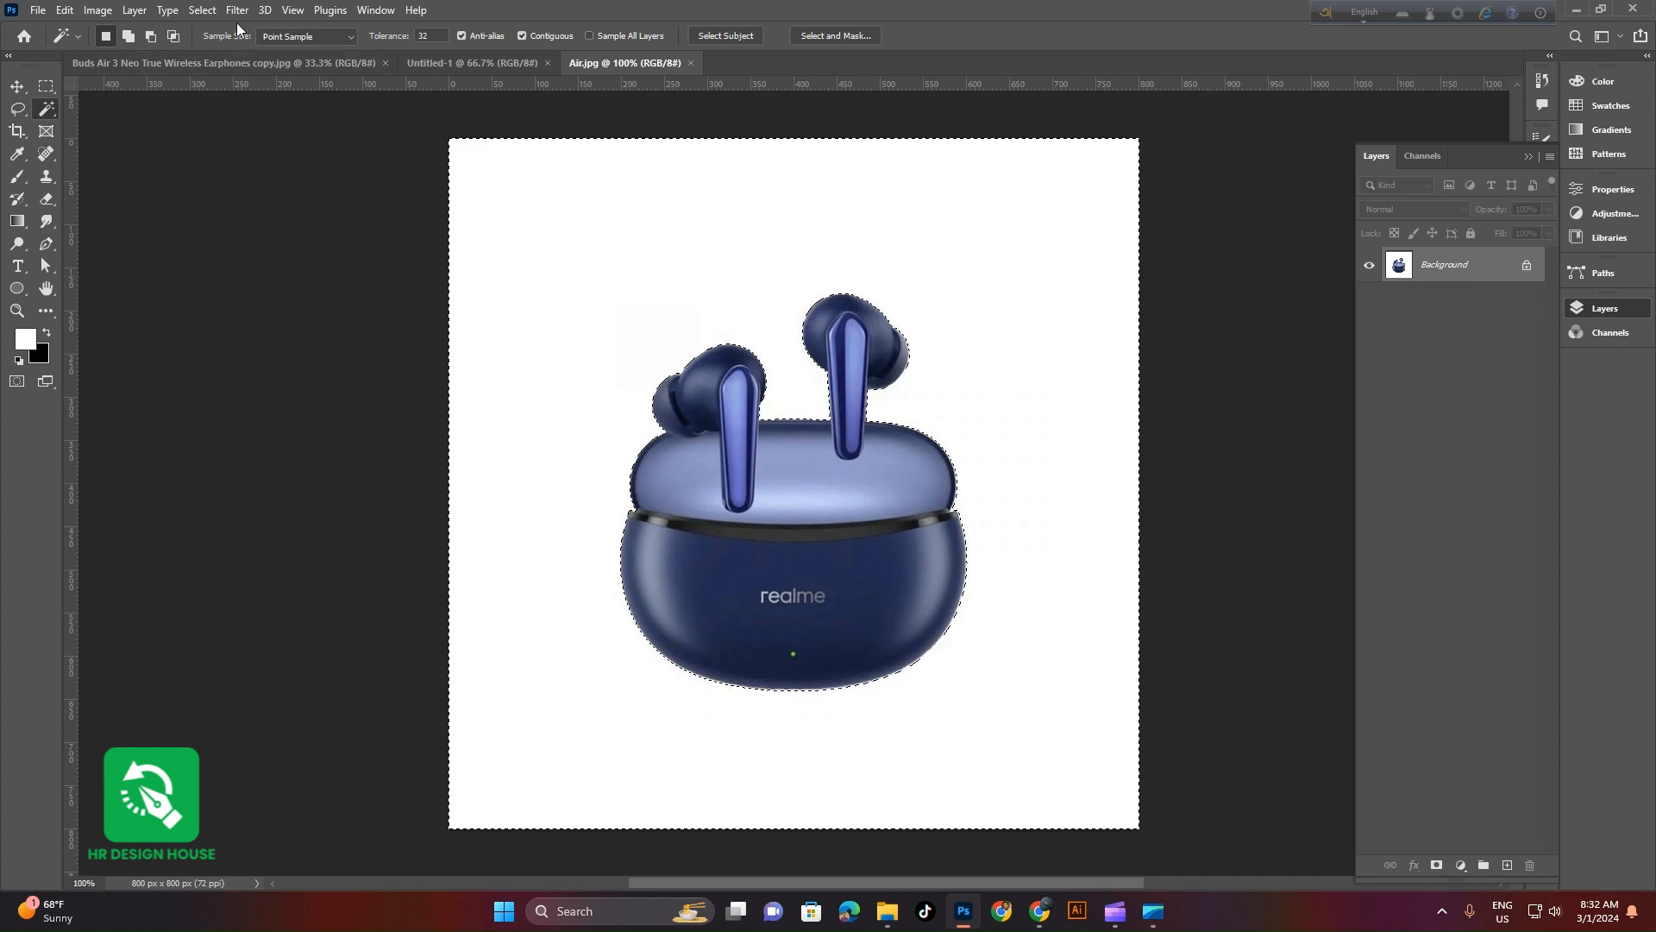
{"action": "left_click", "coordinate": [204, 10]}
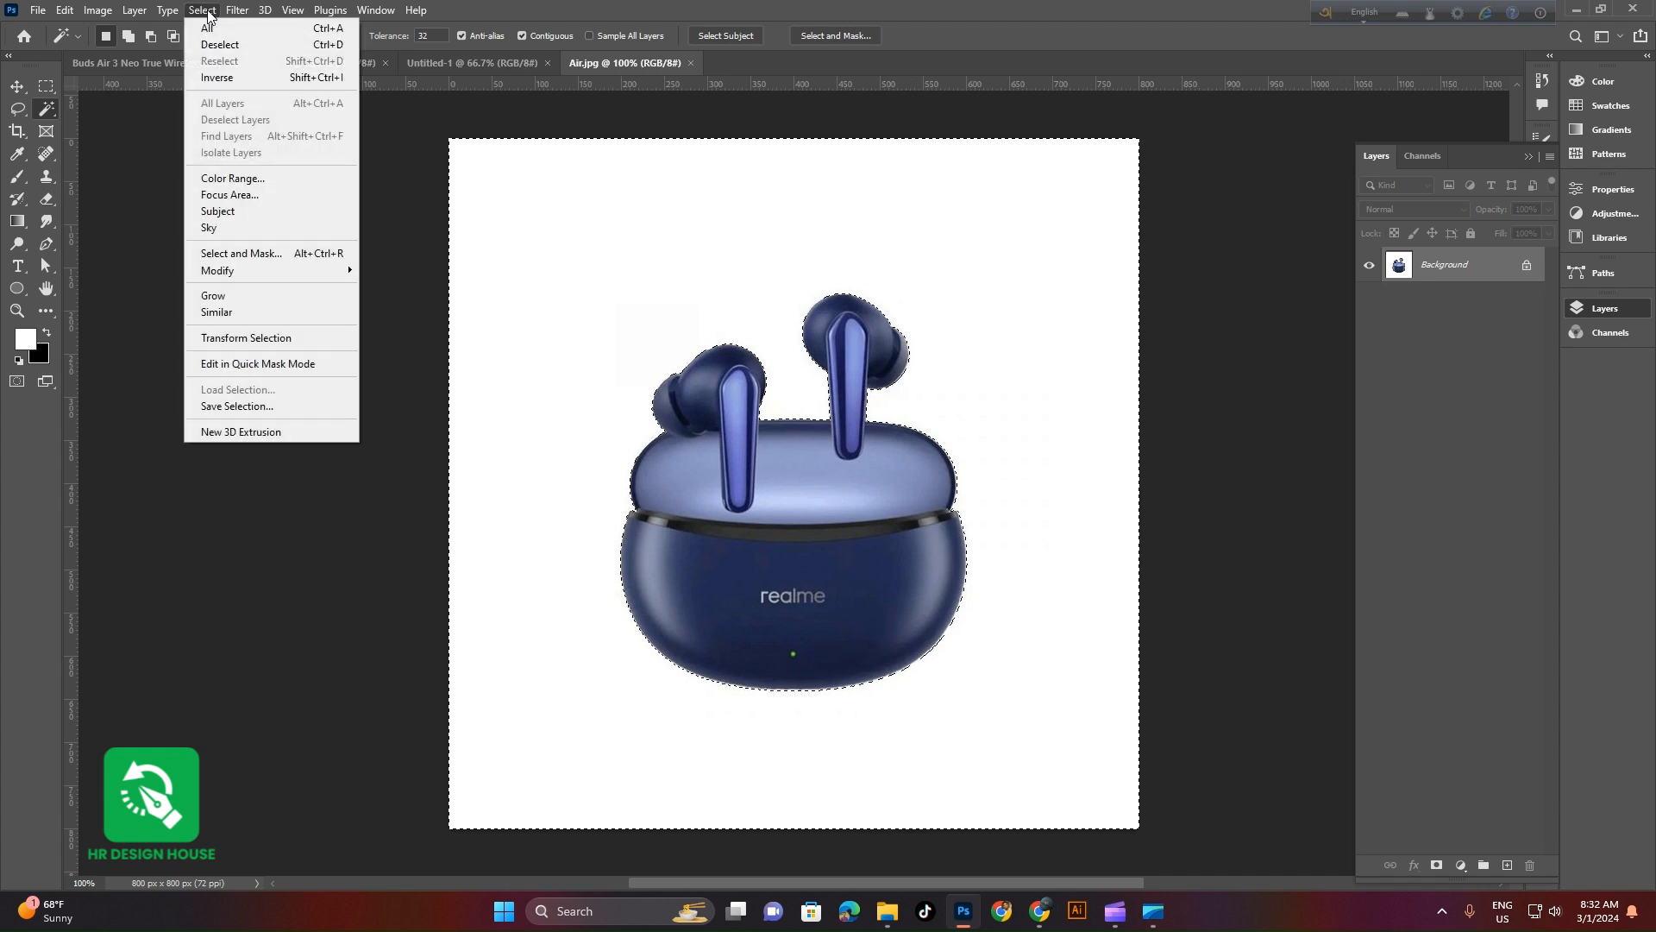
{"action": "mouse_move", "coordinate": [235, 274]}
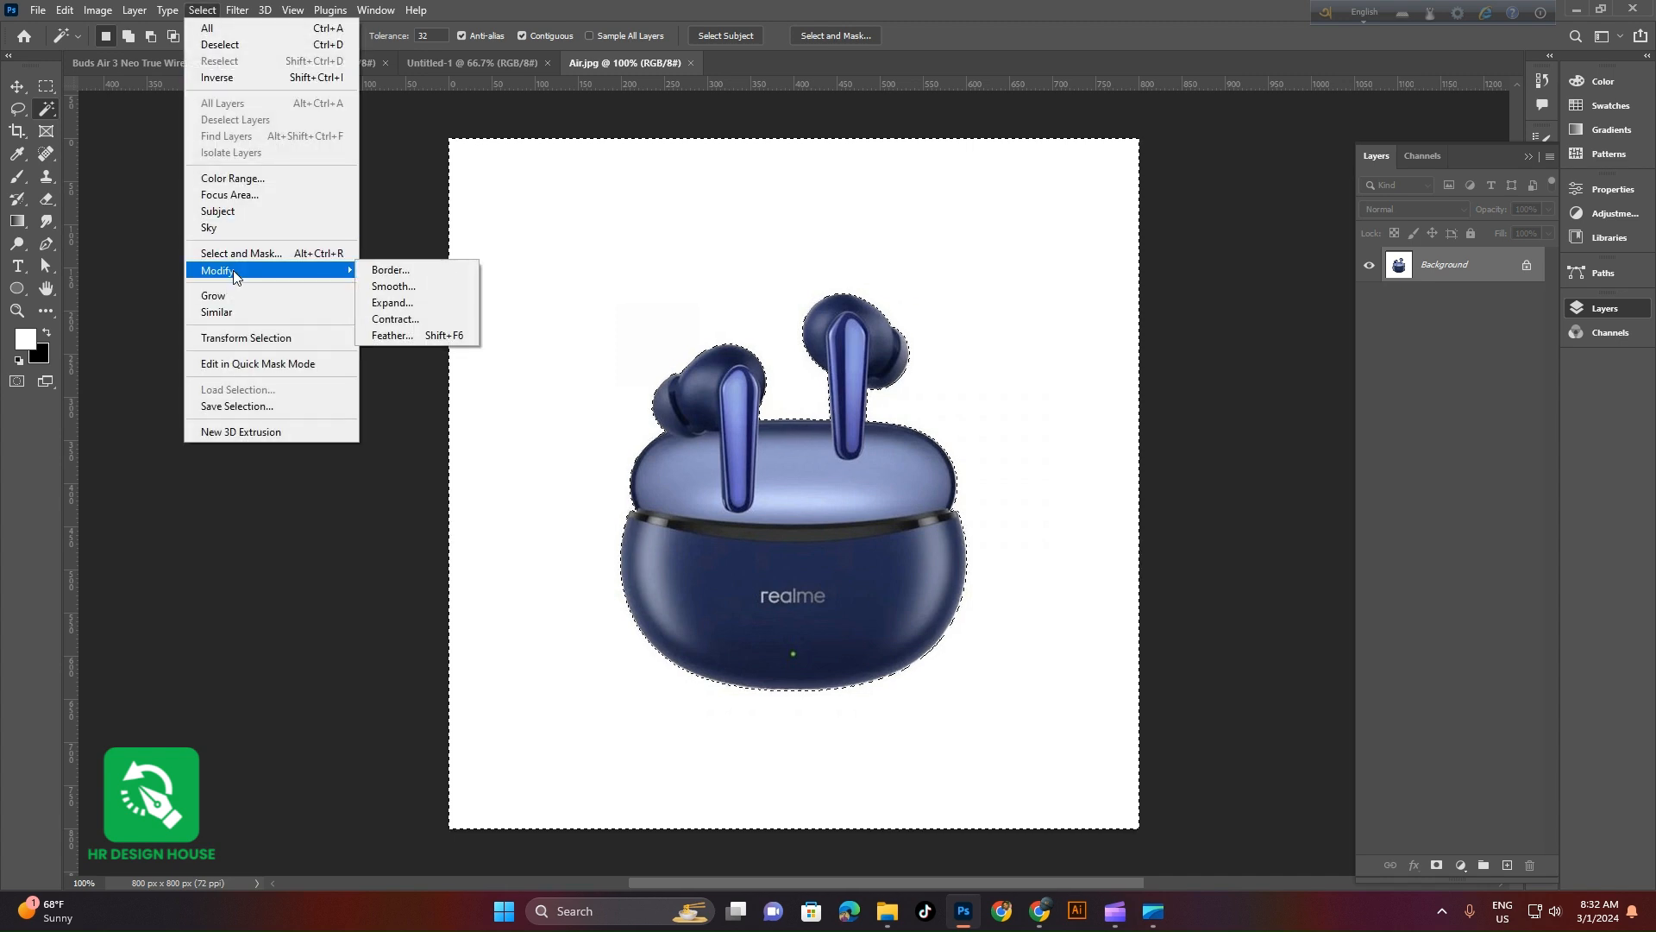
{"action": "left_click", "coordinate": [394, 302]}
{"action": "key", "text": "Down"}
{"action": "key", "text": "Down"}
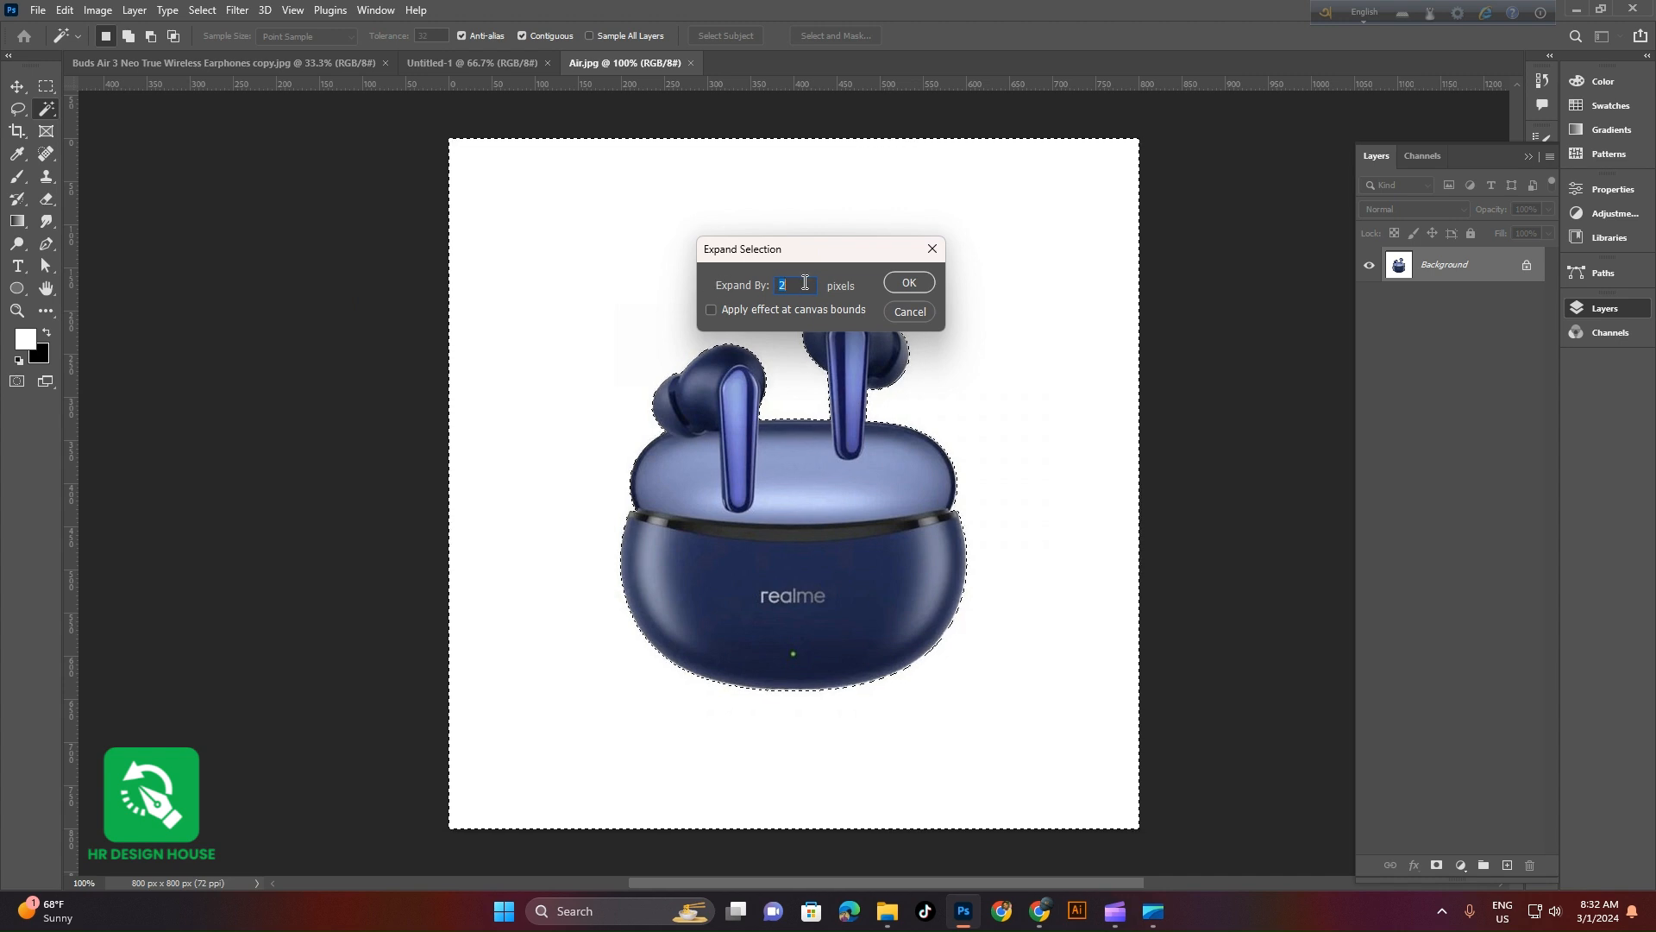
{"action": "left_click", "coordinate": [911, 283]}
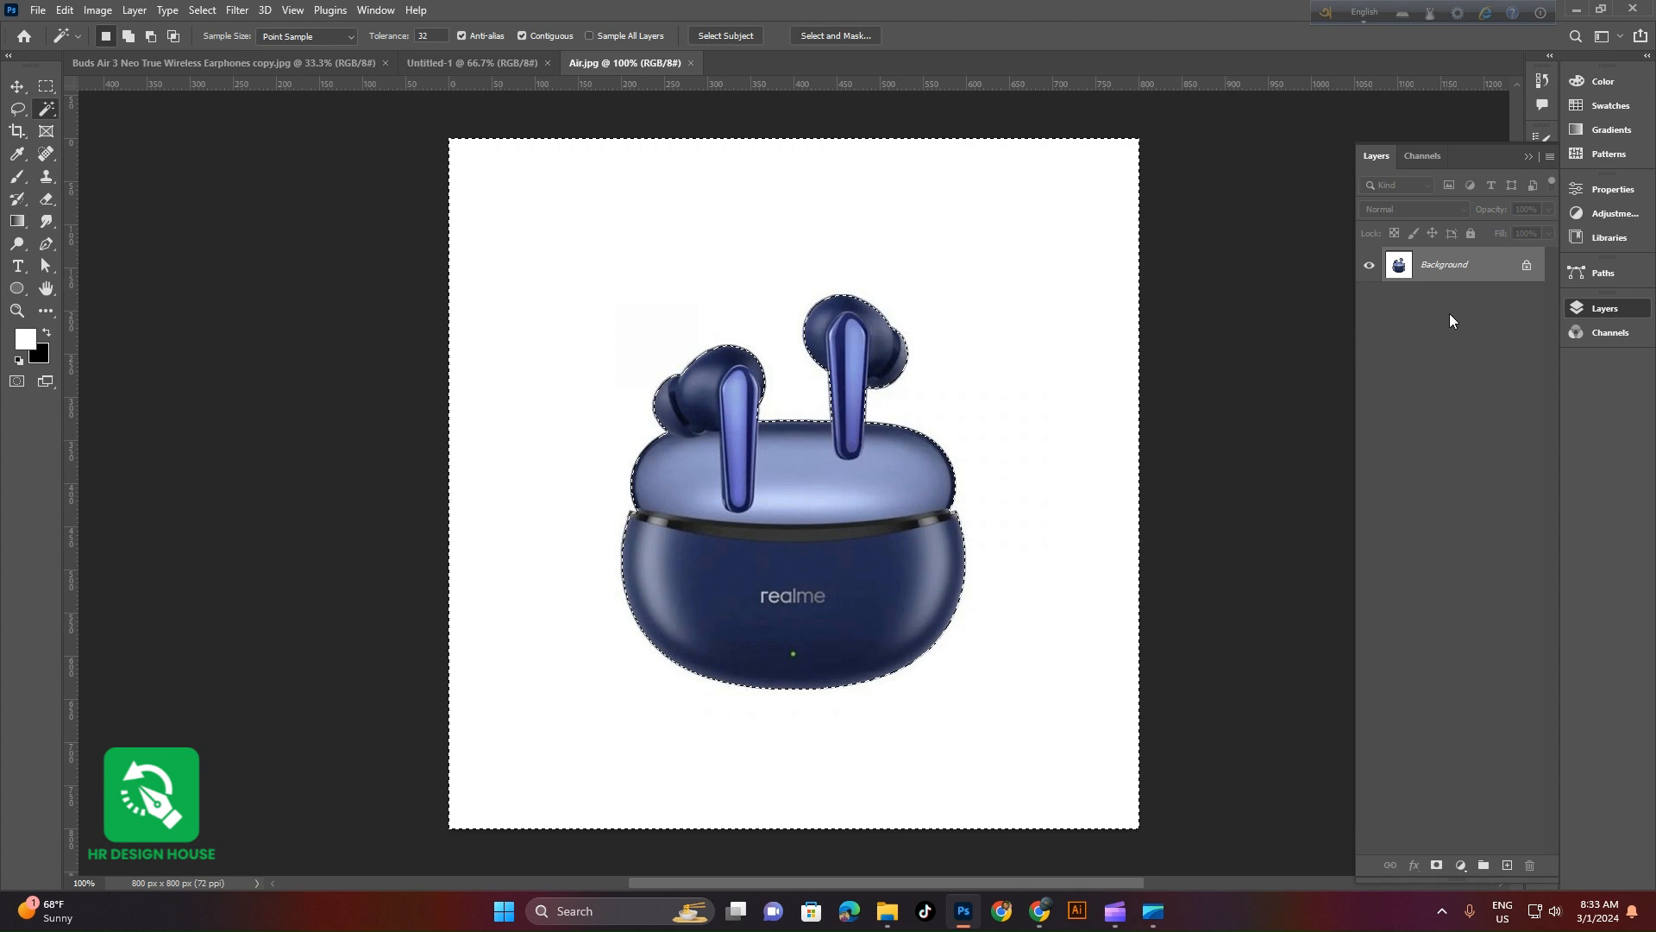
Invert the selection onto the earphones and feather it with a 0.5 pixel radius
{"action": "key", "text": "ctrl+shift+i"}
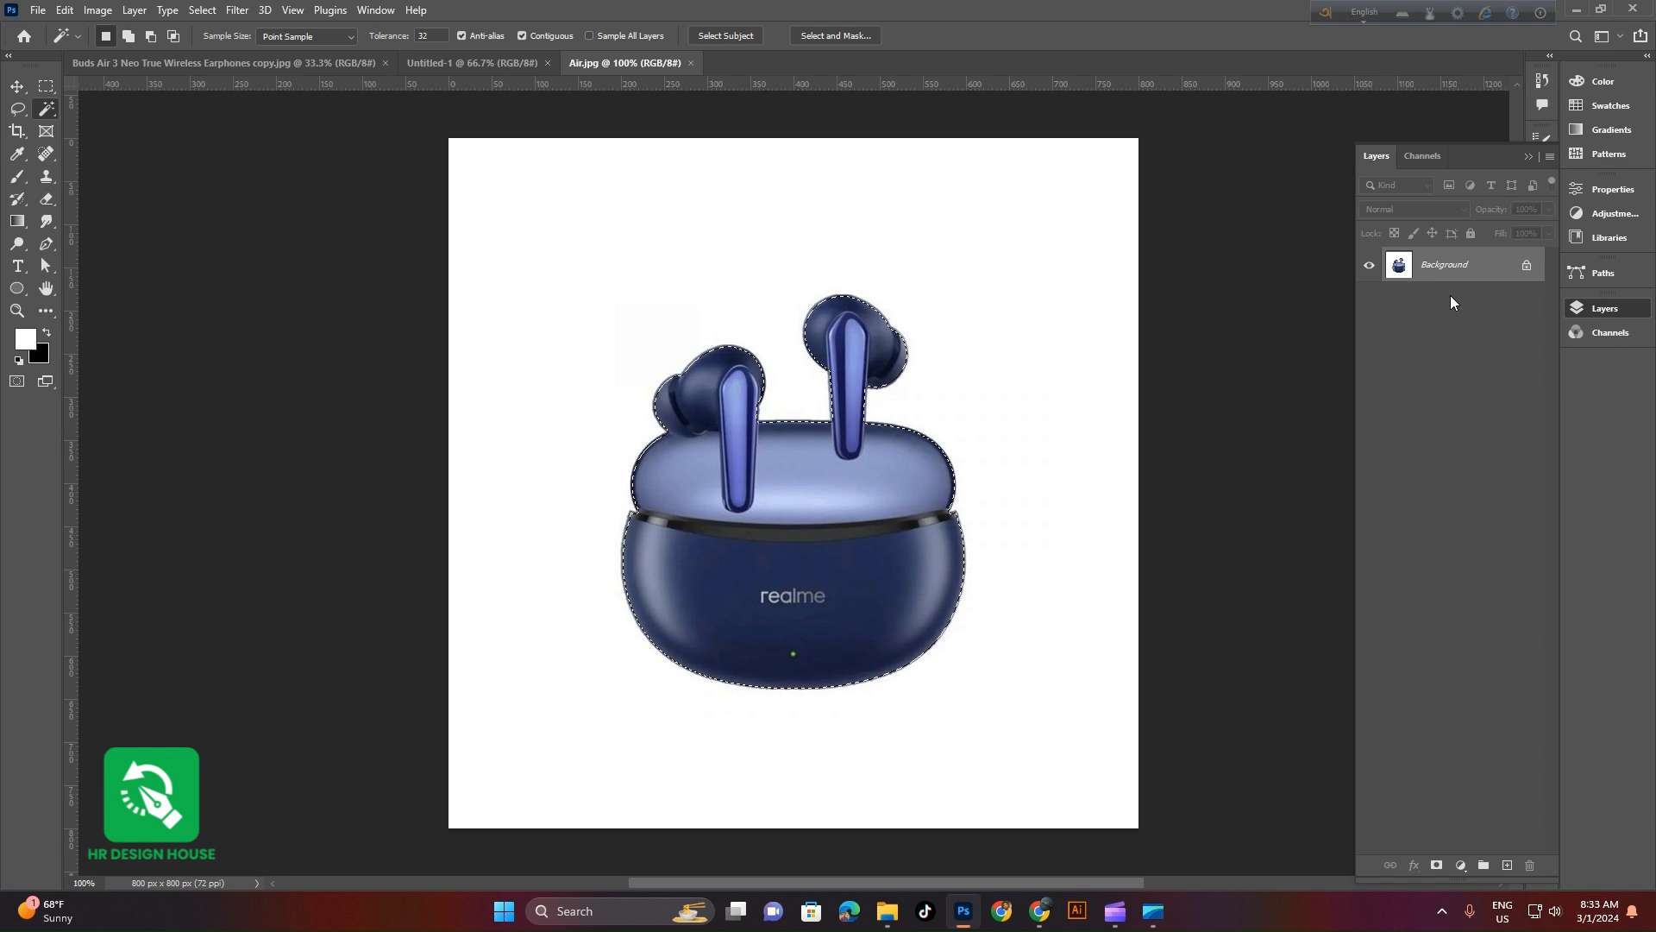
{"action": "key", "text": "shift+F6"}
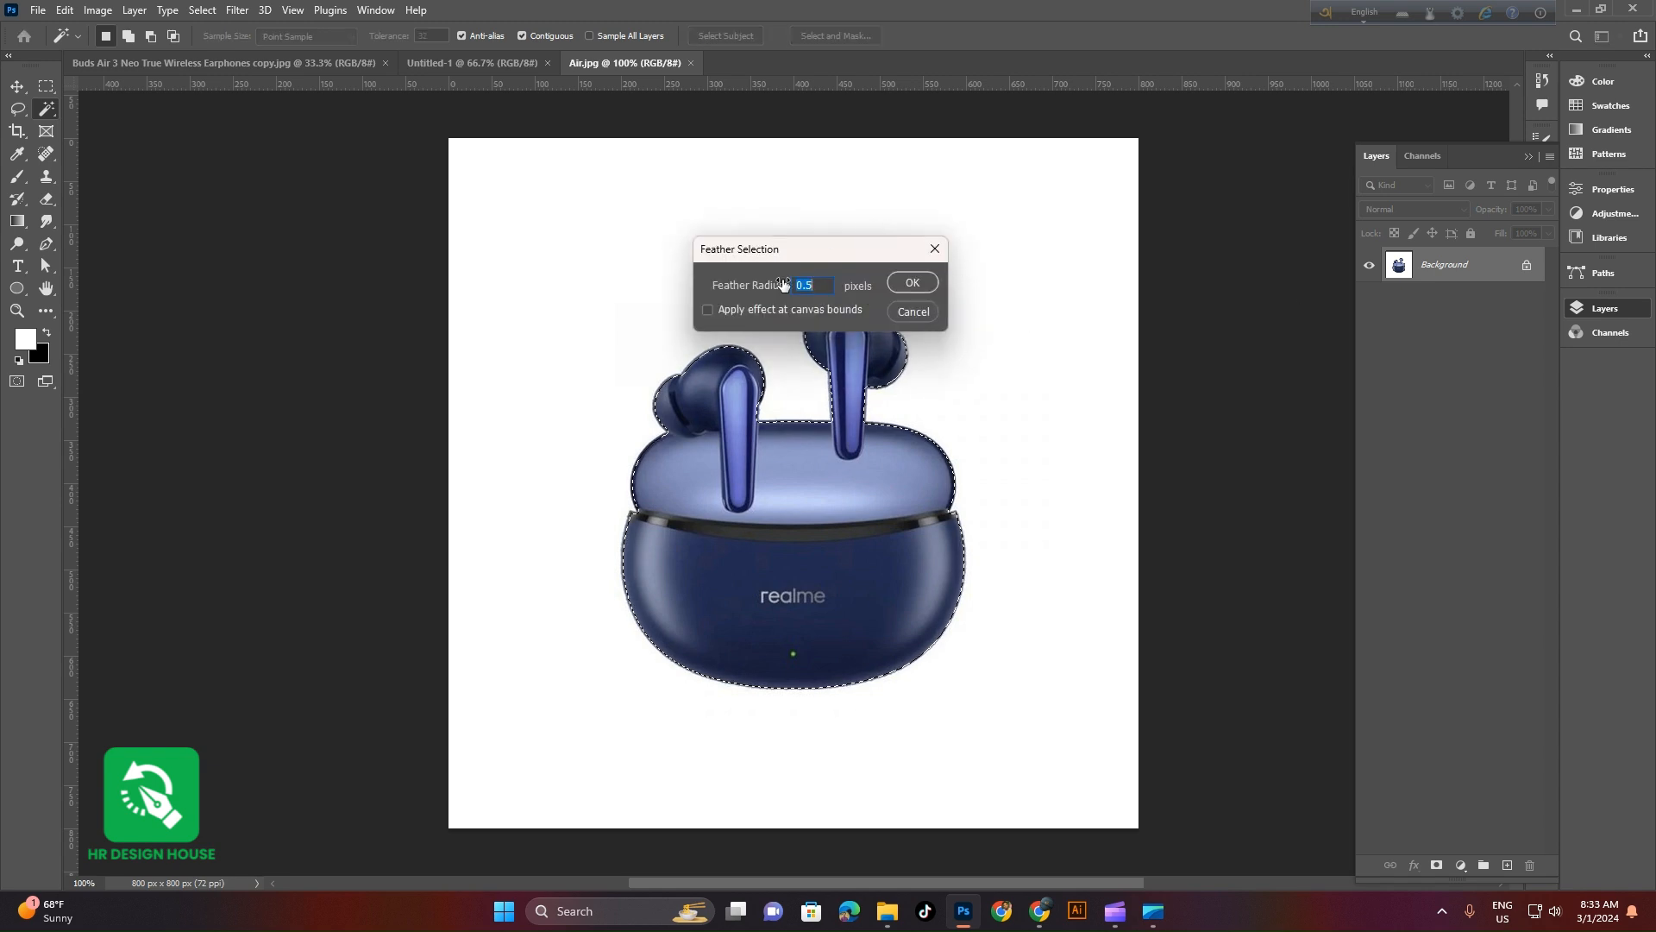
{"action": "left_click", "coordinate": [912, 283]}
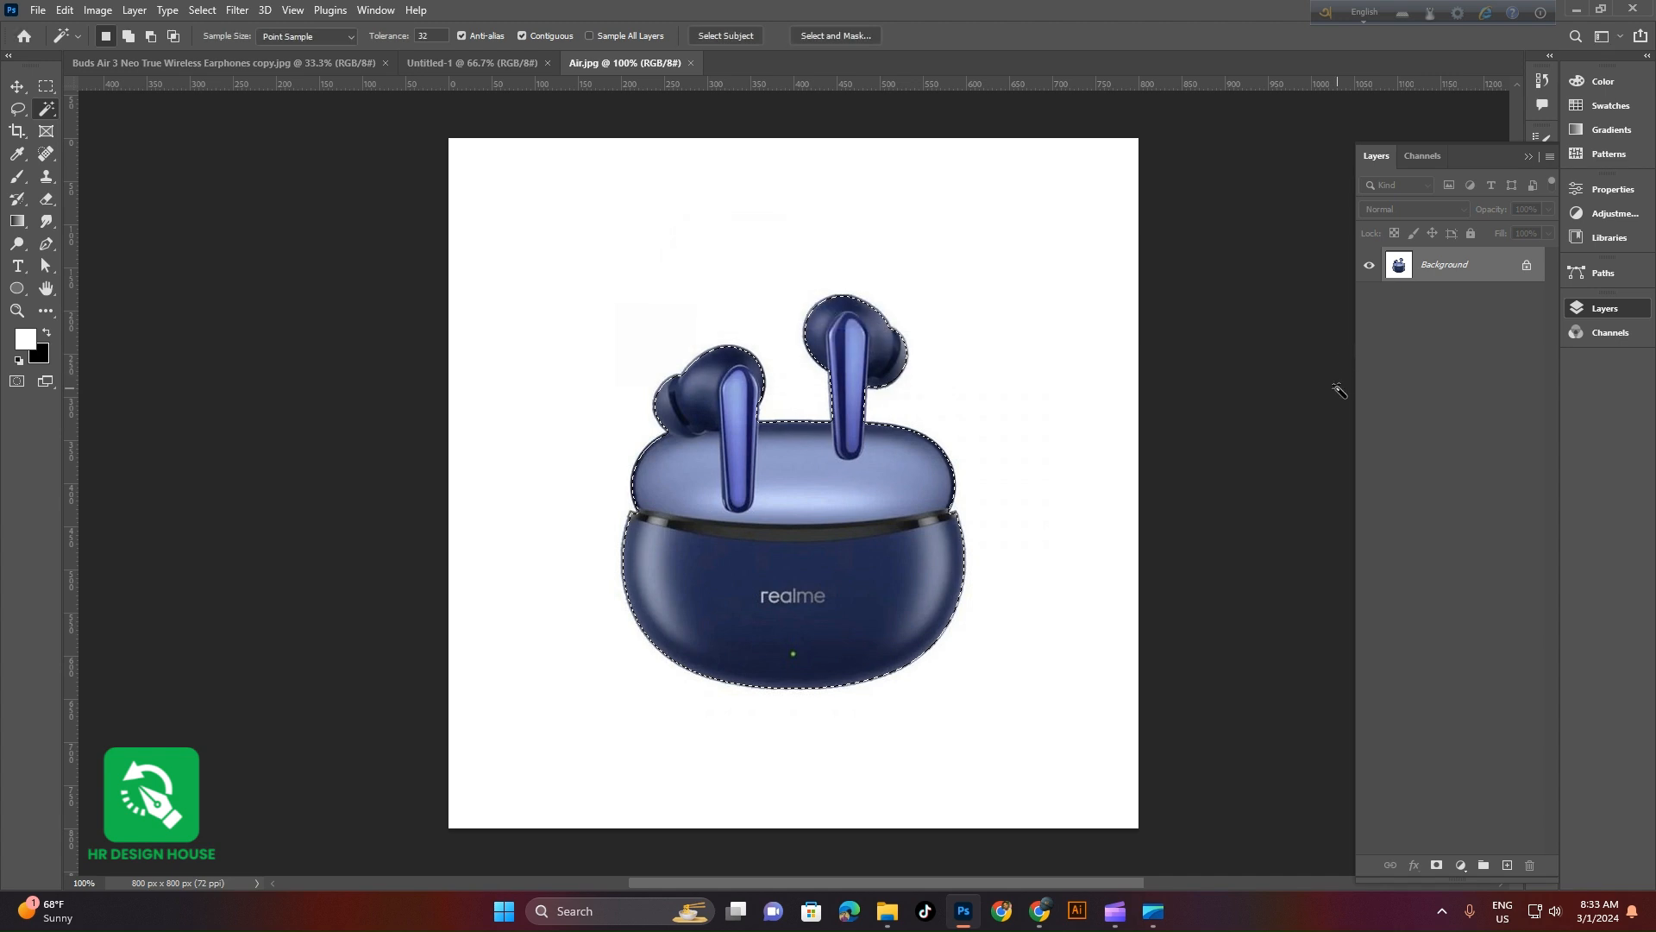
Copy the selected earphones to a new layer and hide the Background layer
{"action": "key", "text": "ctrl+j"}
{"action": "left_click", "coordinate": [1370, 300]}
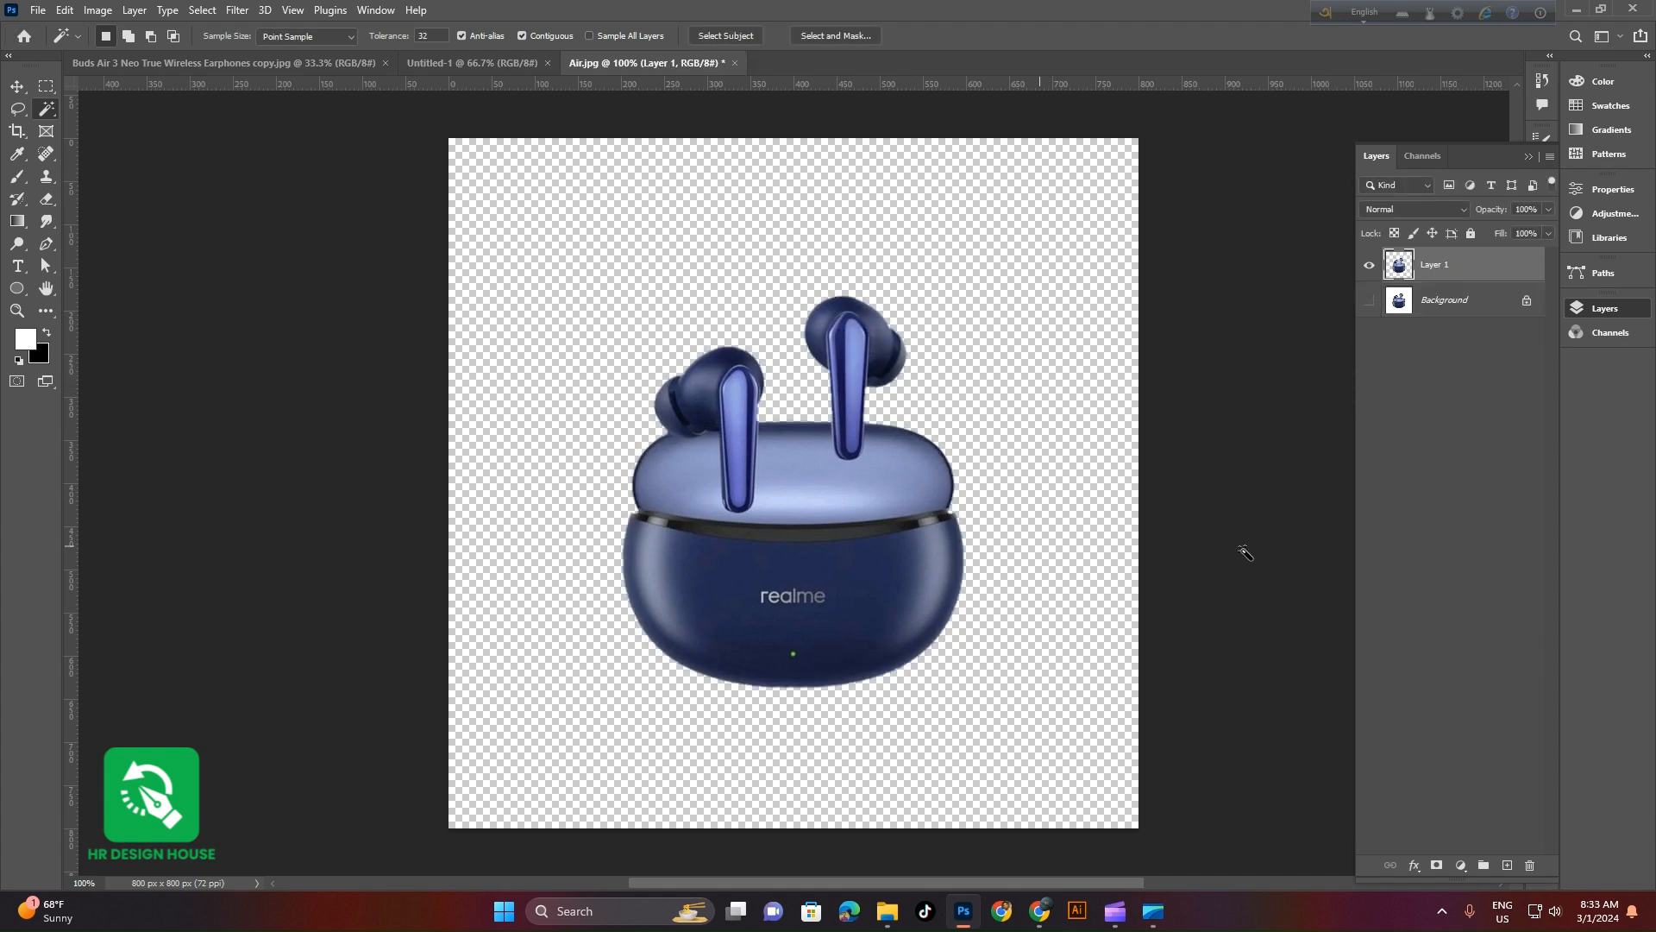
Check the cutout's edges up close and move the earphones layer into the middle of the Untitled-1 document
{"action": "left_click", "coordinate": [18, 86]}
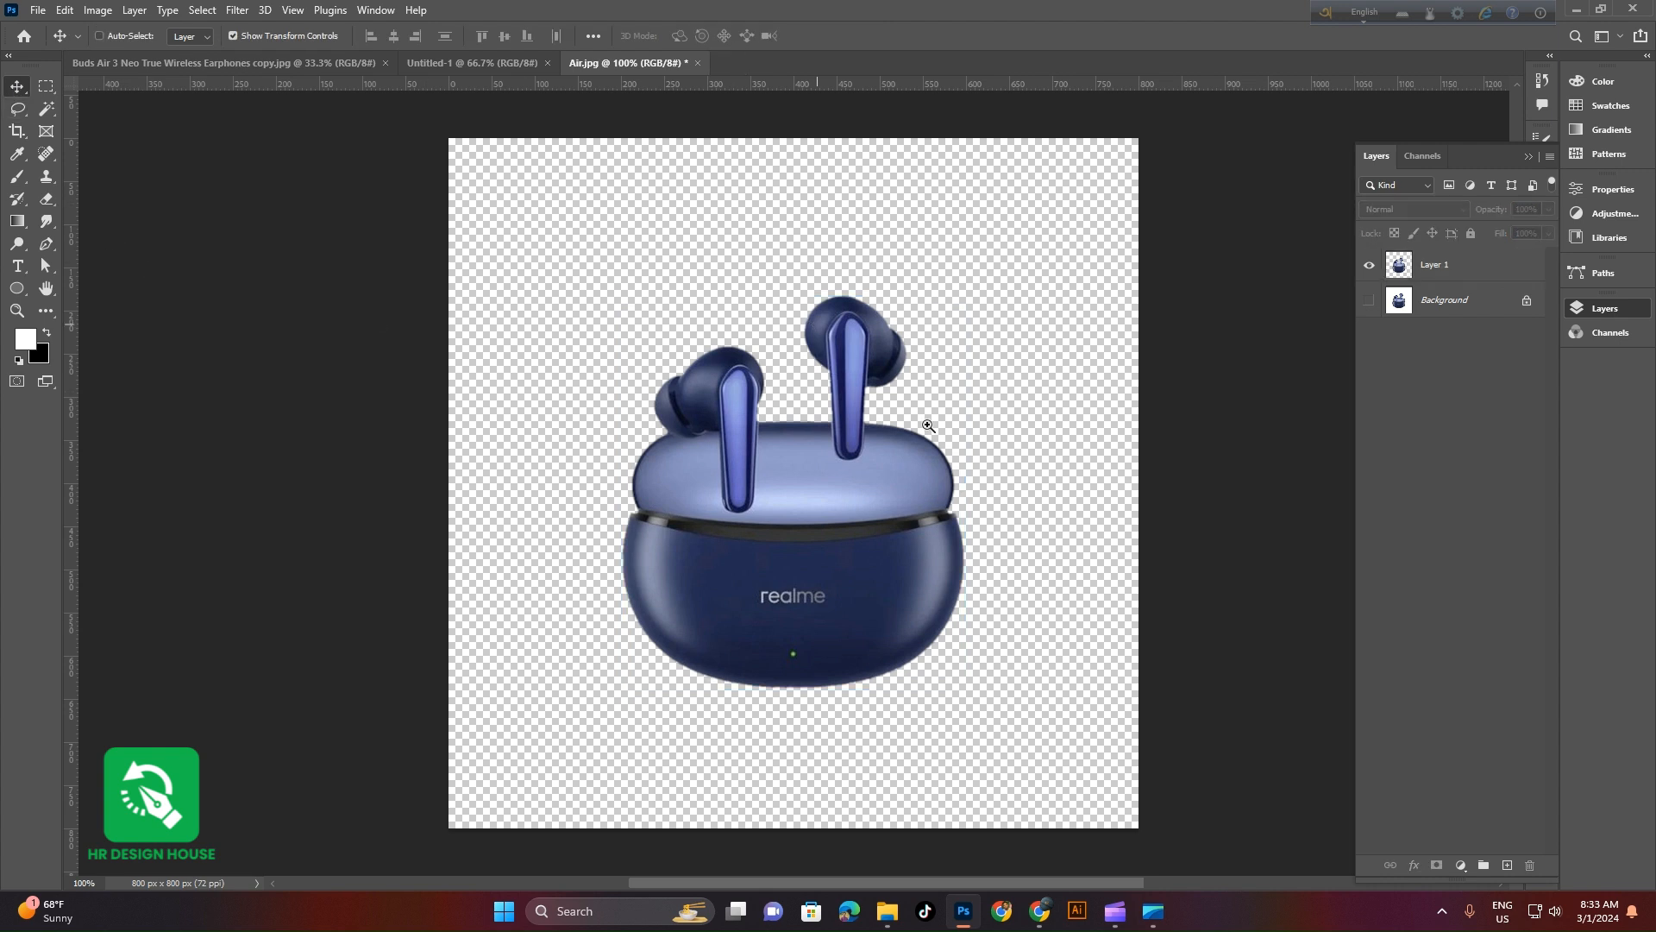
{"action": "left_click_drag", "start_coordinate": [821, 353], "coordinate": [1018, 569]}
{"action": "left_click_drag", "start_coordinate": [891, 318], "coordinate": [882, 404]}
{"action": "left_click_drag", "start_coordinate": [1332, 776], "coordinate": [799, 399]}
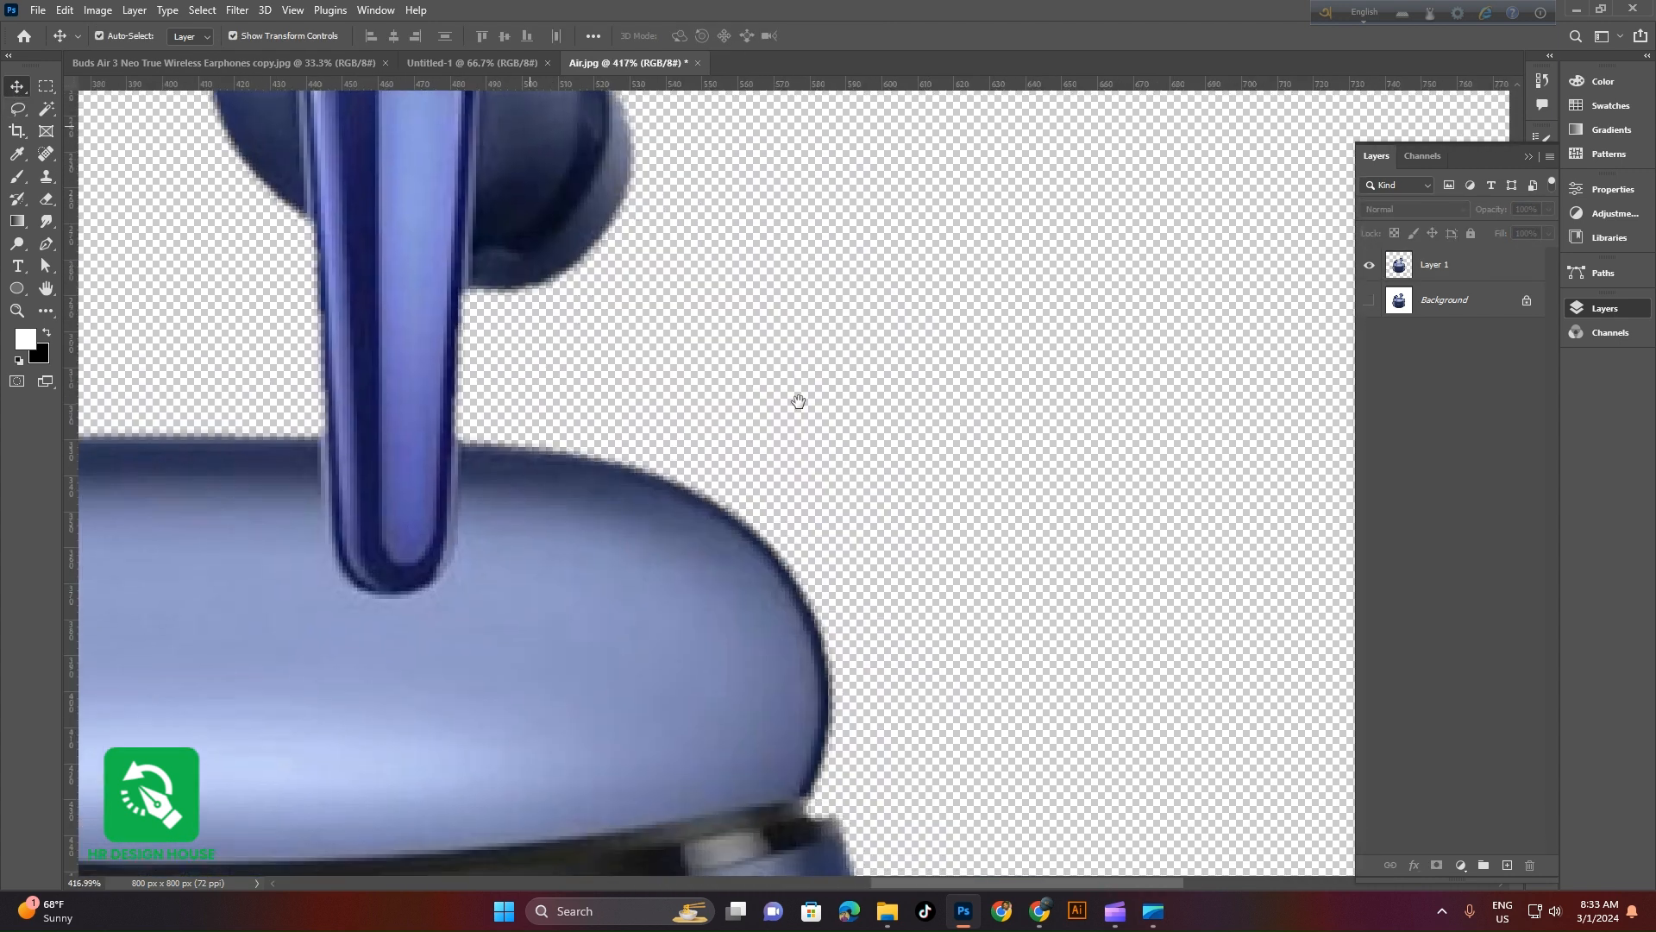
{"action": "left_click_drag", "start_coordinate": [966, 651], "coordinate": [873, 299]}
{"action": "scroll", "coordinate": [873, 299], "scroll_direction": "down", "scroll_amount": 5}
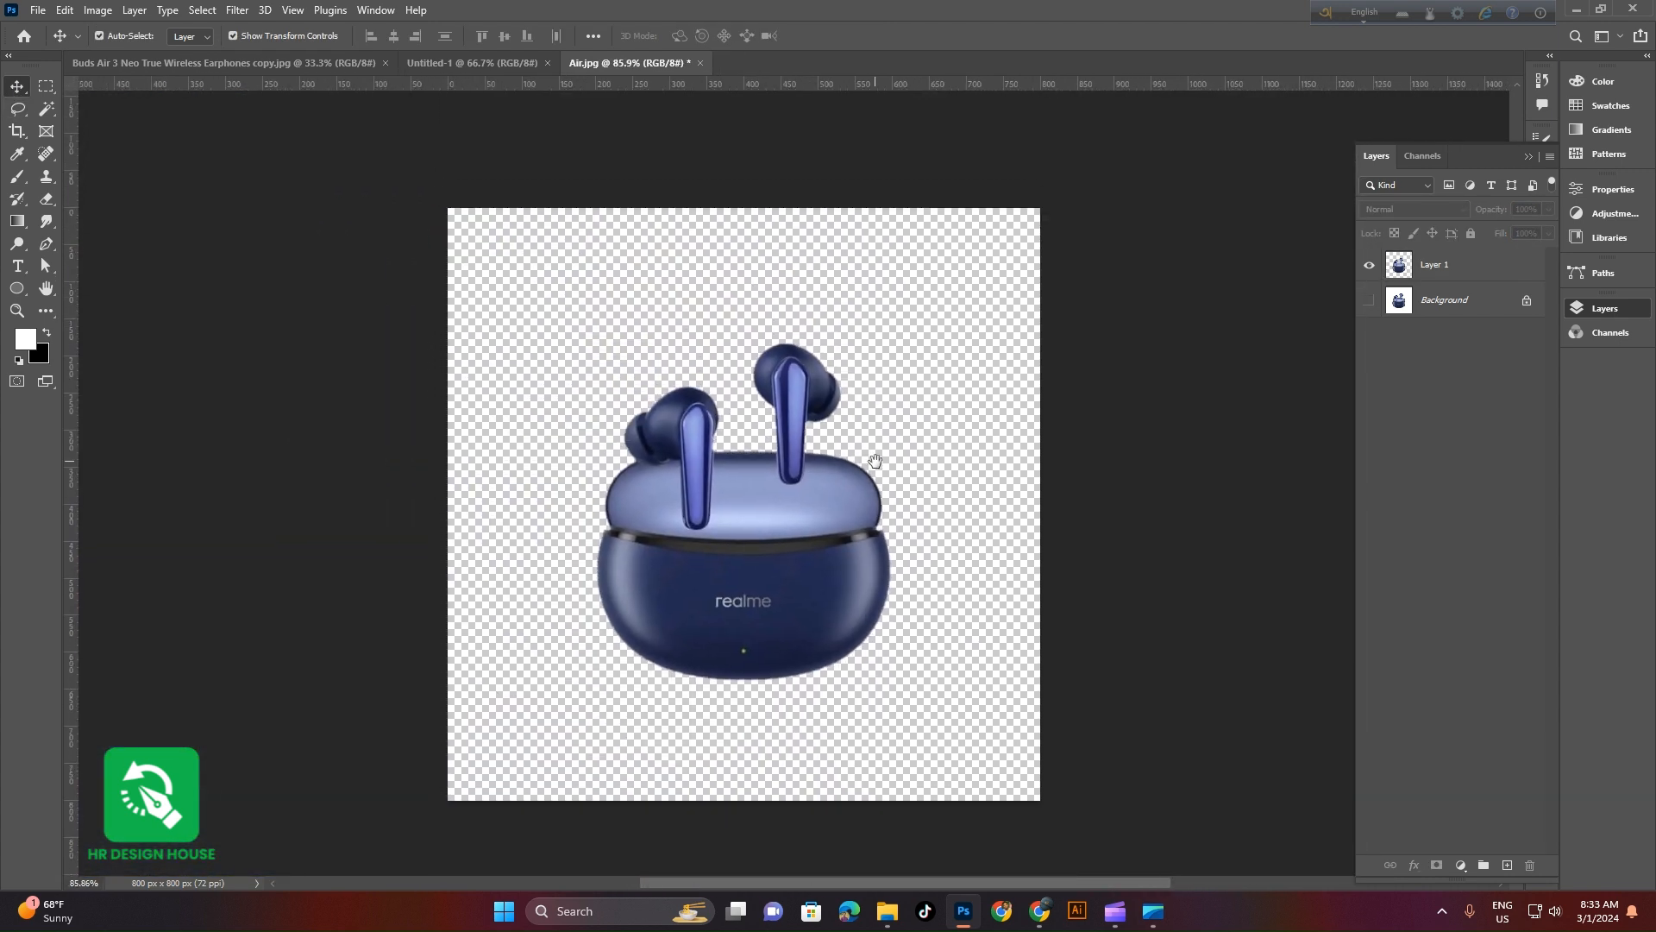
{"action": "left_click_drag", "start_coordinate": [787, 423], "coordinate": [776, 503]}
{"action": "mouse_move", "coordinate": [850, 556]}
{"action": "left_mouse_down"}
{"action": "mouse_move", "coordinate": [898, 553]}
{"action": "mouse_move", "coordinate": [873, 556]}
{"action": "left_mouse_up"}
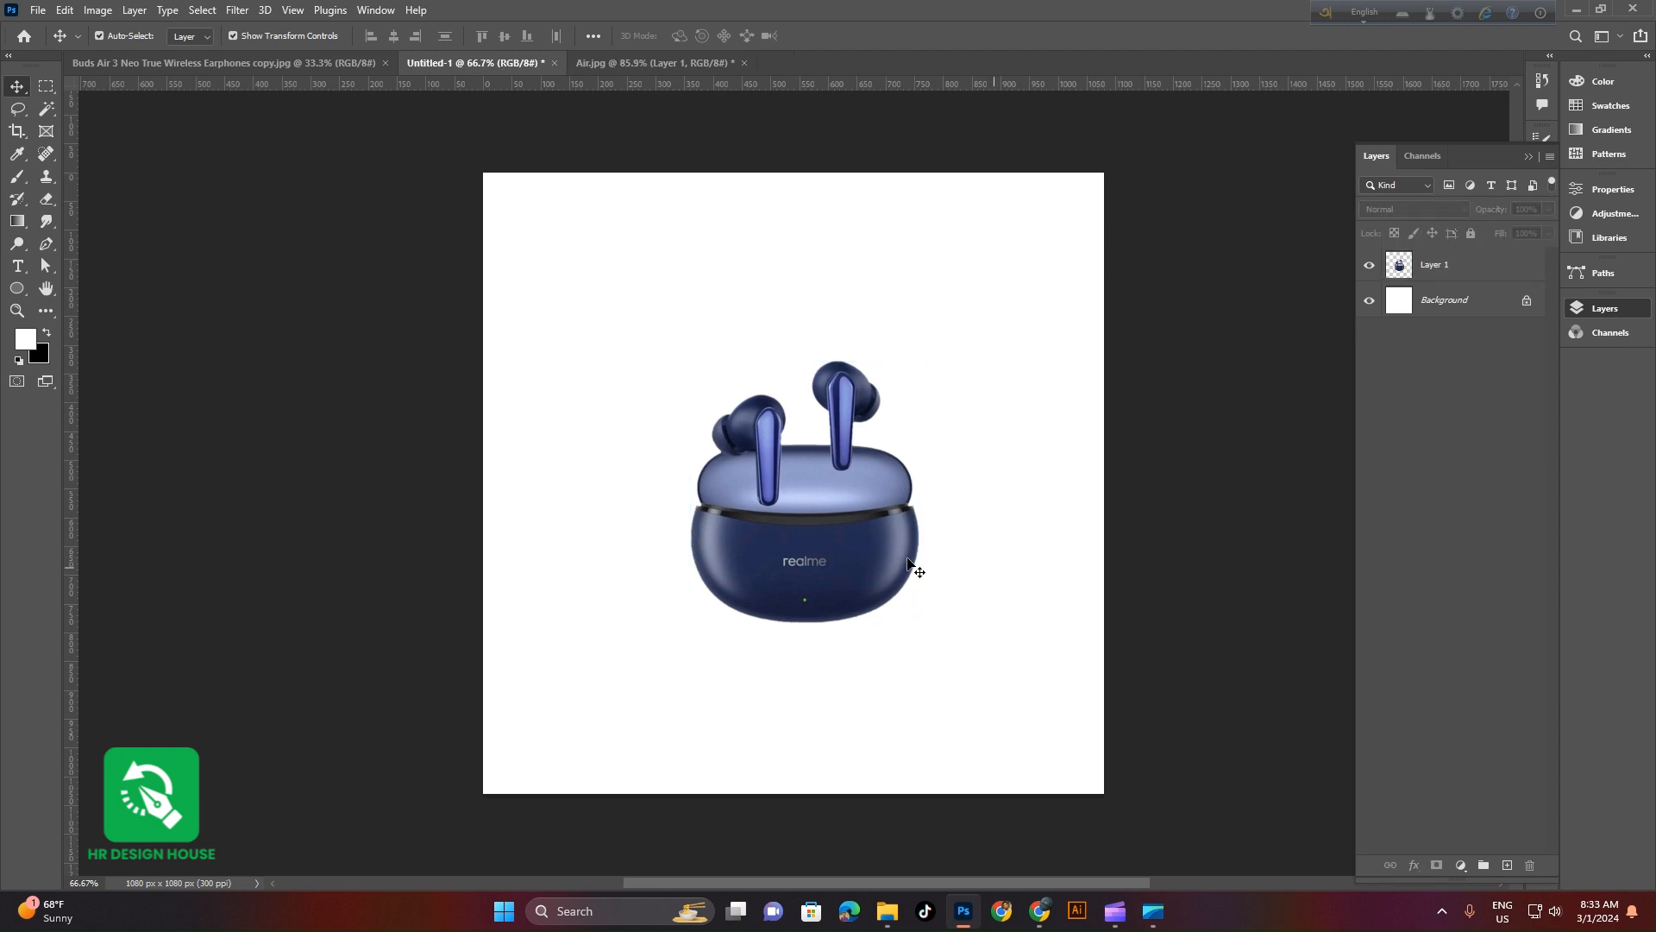
{"action": "left_click", "coordinate": [956, 524]}
Unlock the white Background layer and make it the active layer
{"action": "left_click", "coordinate": [1527, 301]}
{"action": "left_click", "coordinate": [1480, 349]}
{"action": "left_click", "coordinate": [1456, 296]}
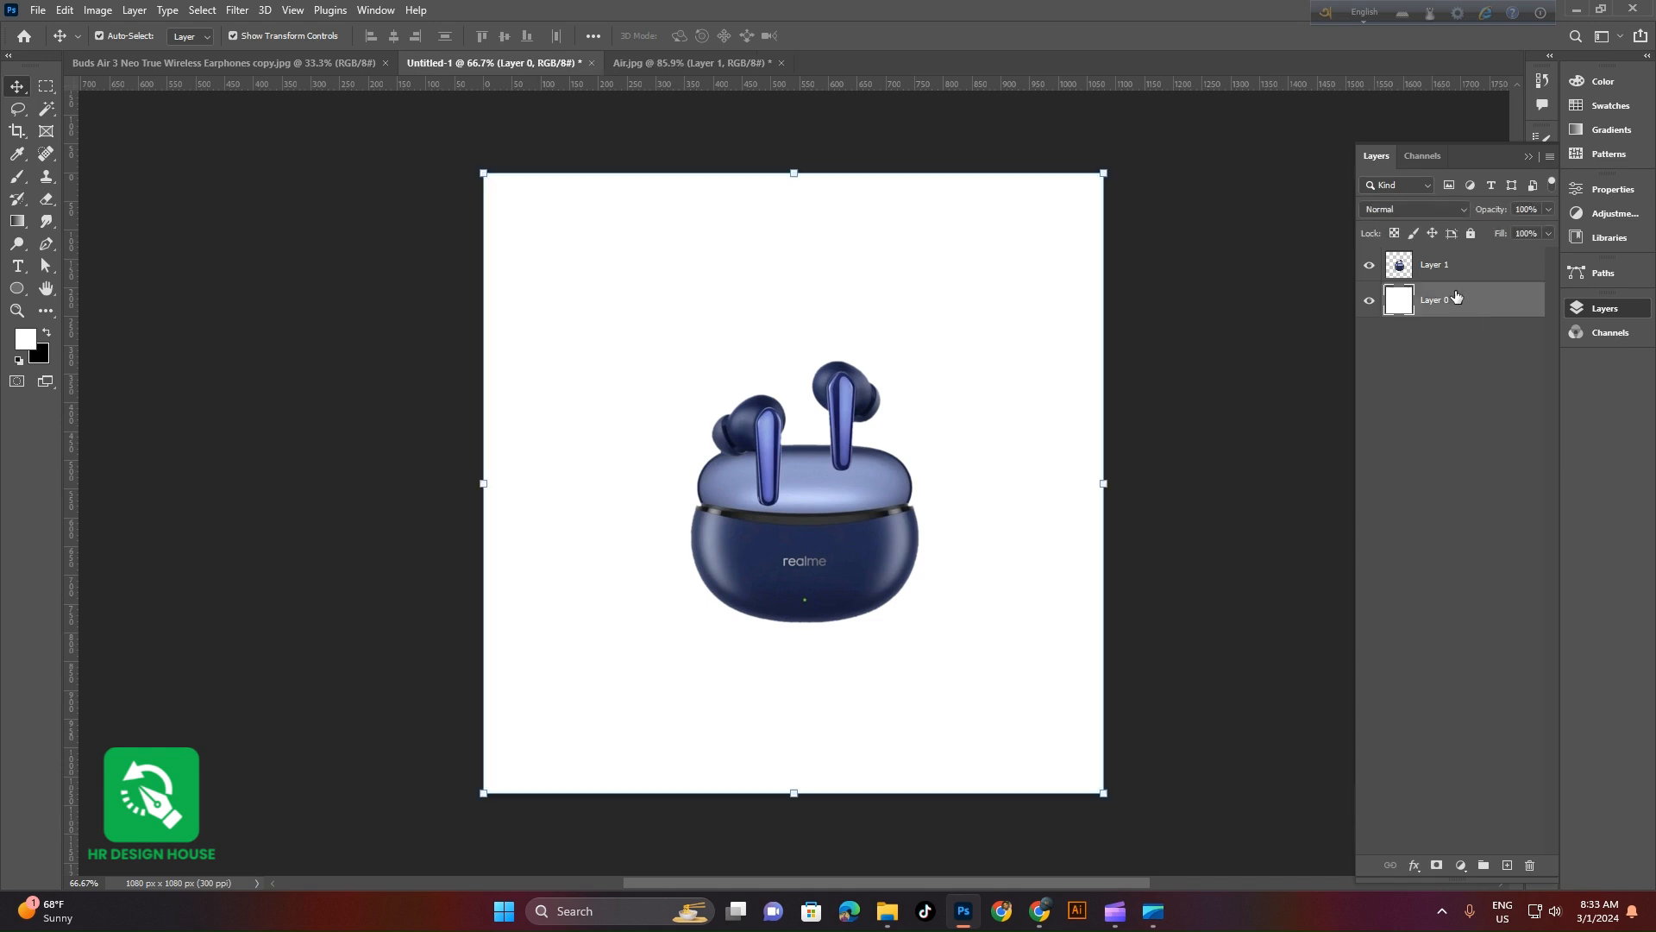
Edit the Gradient tool's blue gradient, setting its end colour stop to #a2addb sampled from the case lid
{"action": "left_click", "coordinate": [21, 223]}
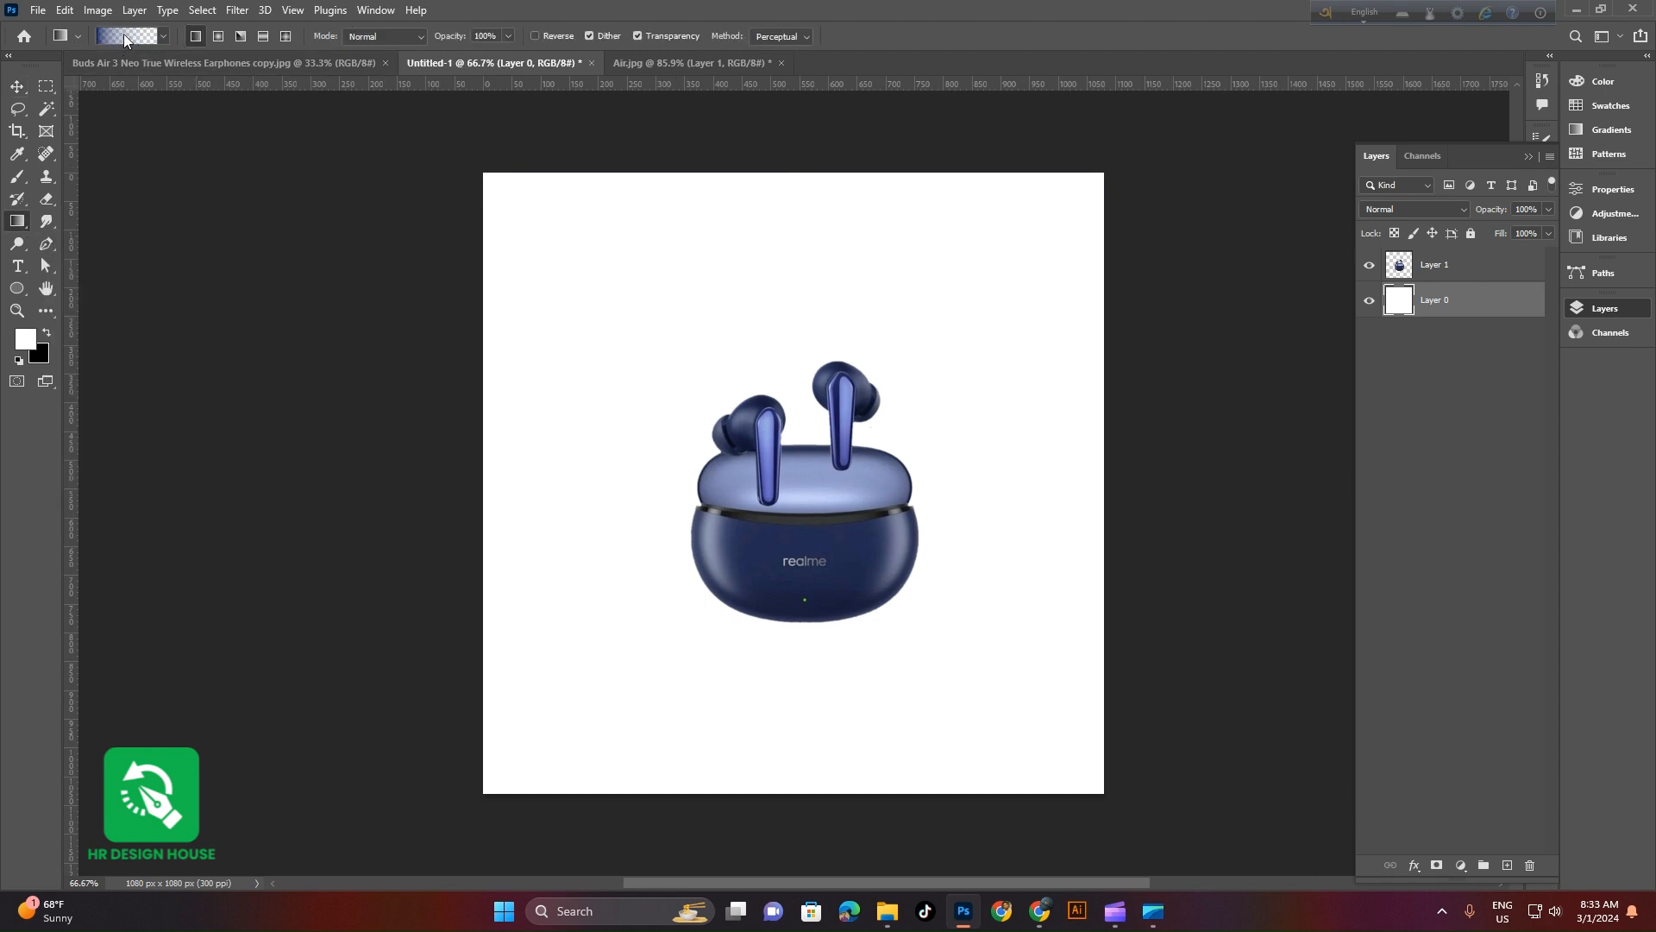
{"action": "left_click", "coordinate": [122, 34]}
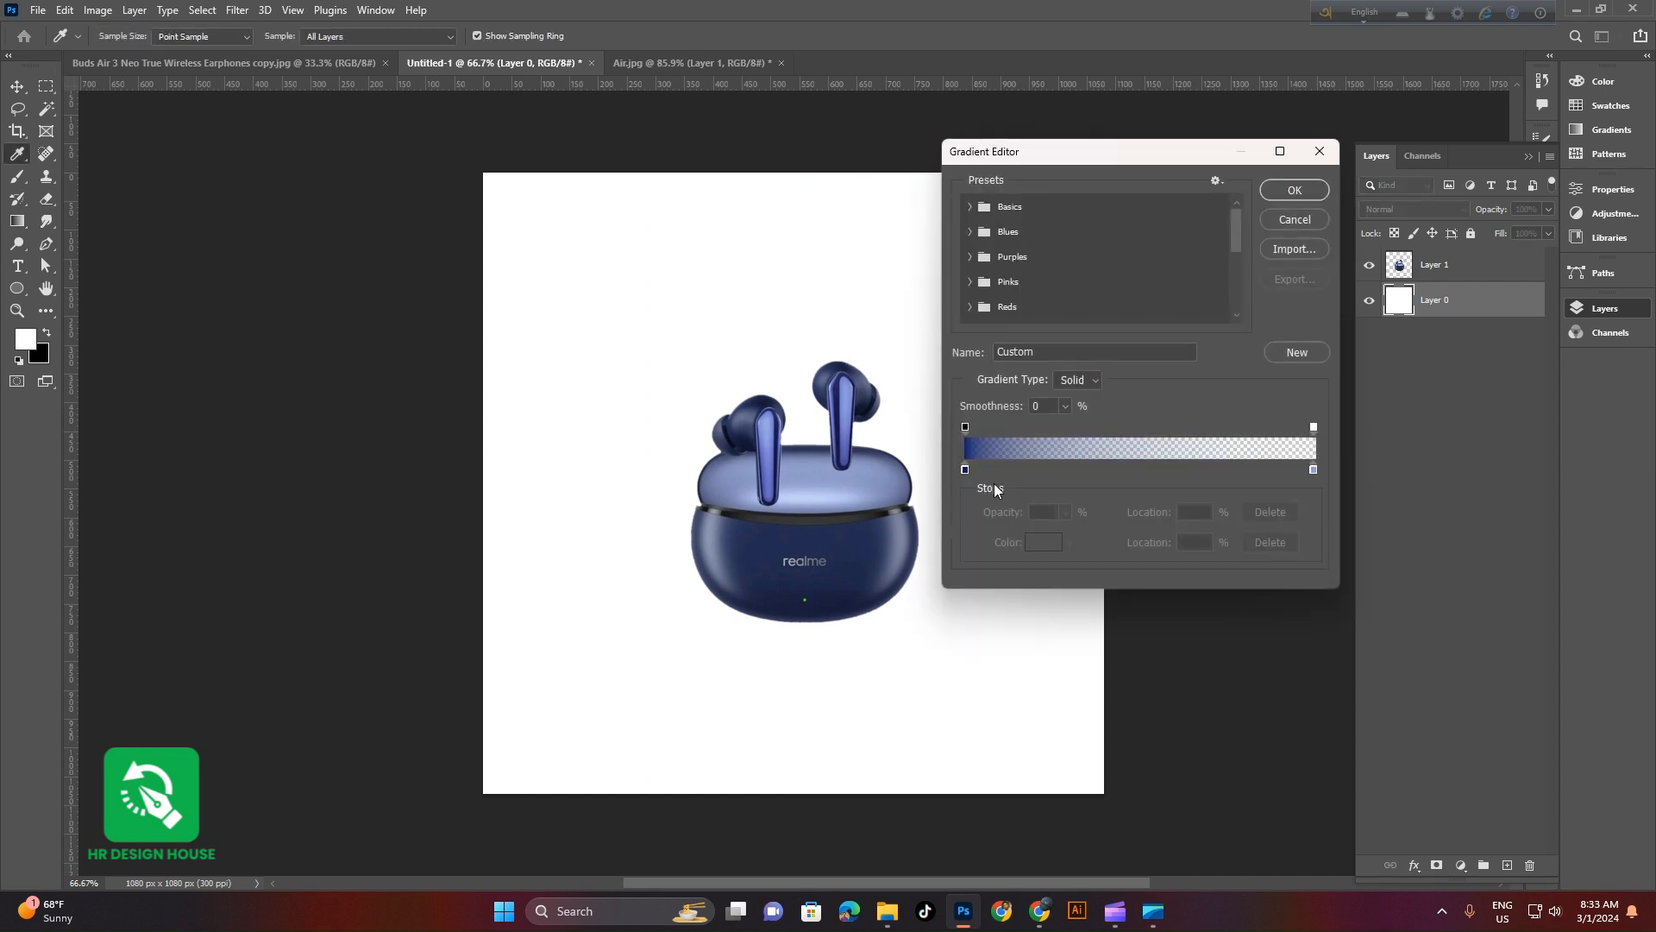
{"action": "double_click", "coordinate": [1314, 468]}
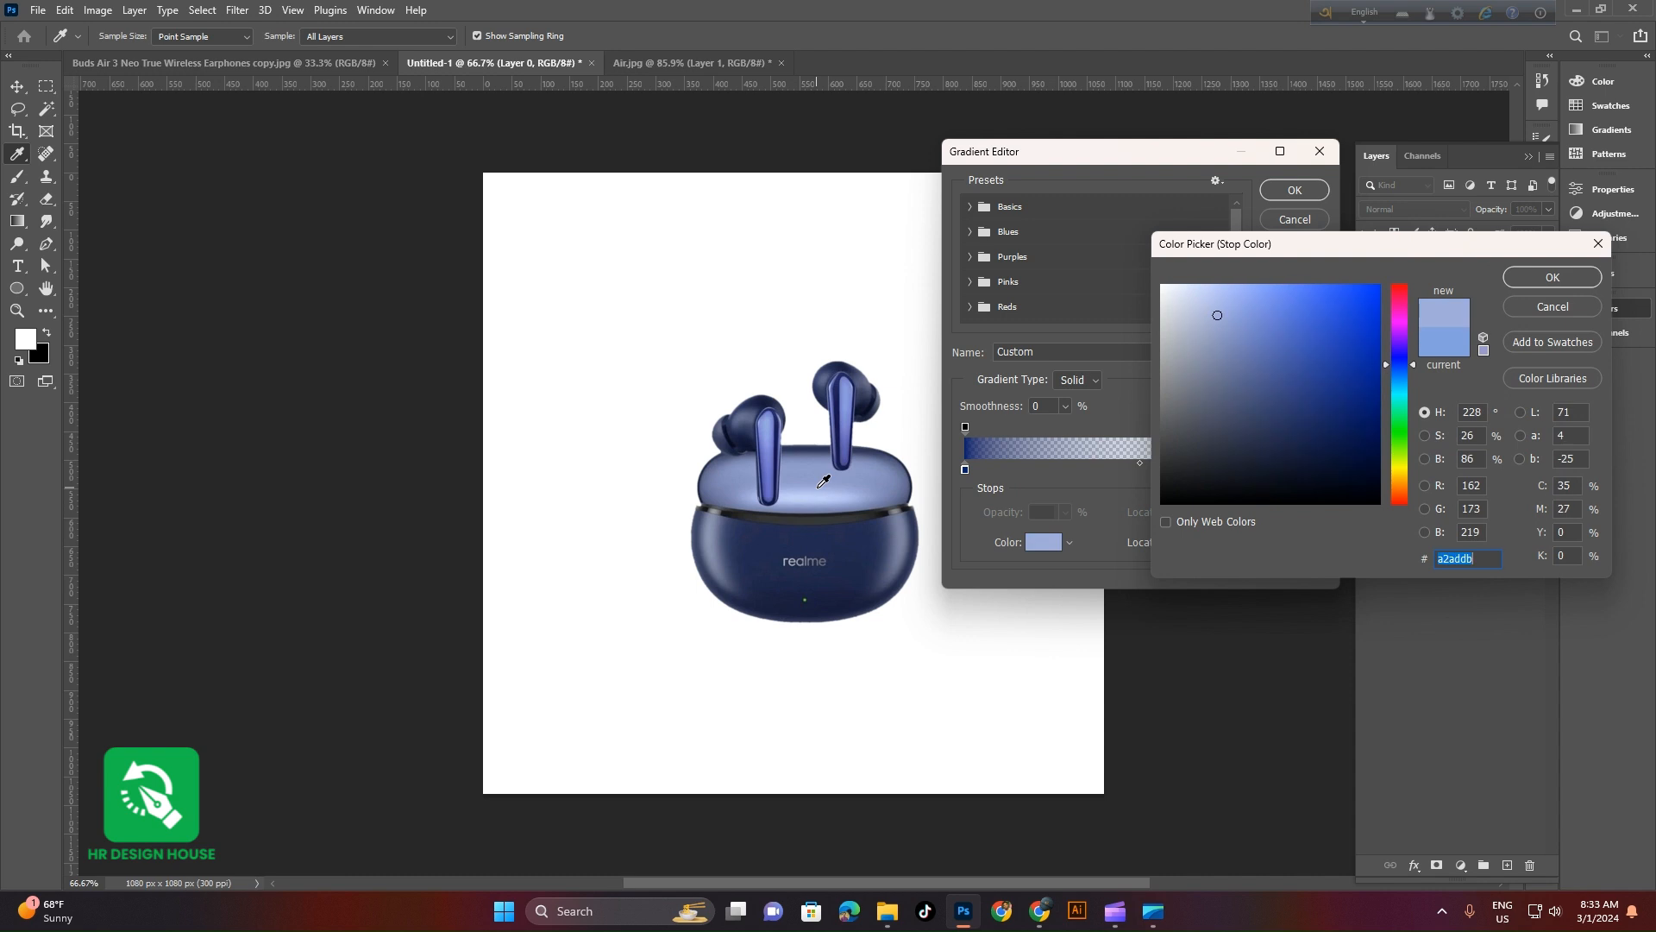
{"action": "left_click", "coordinate": [1542, 278]}
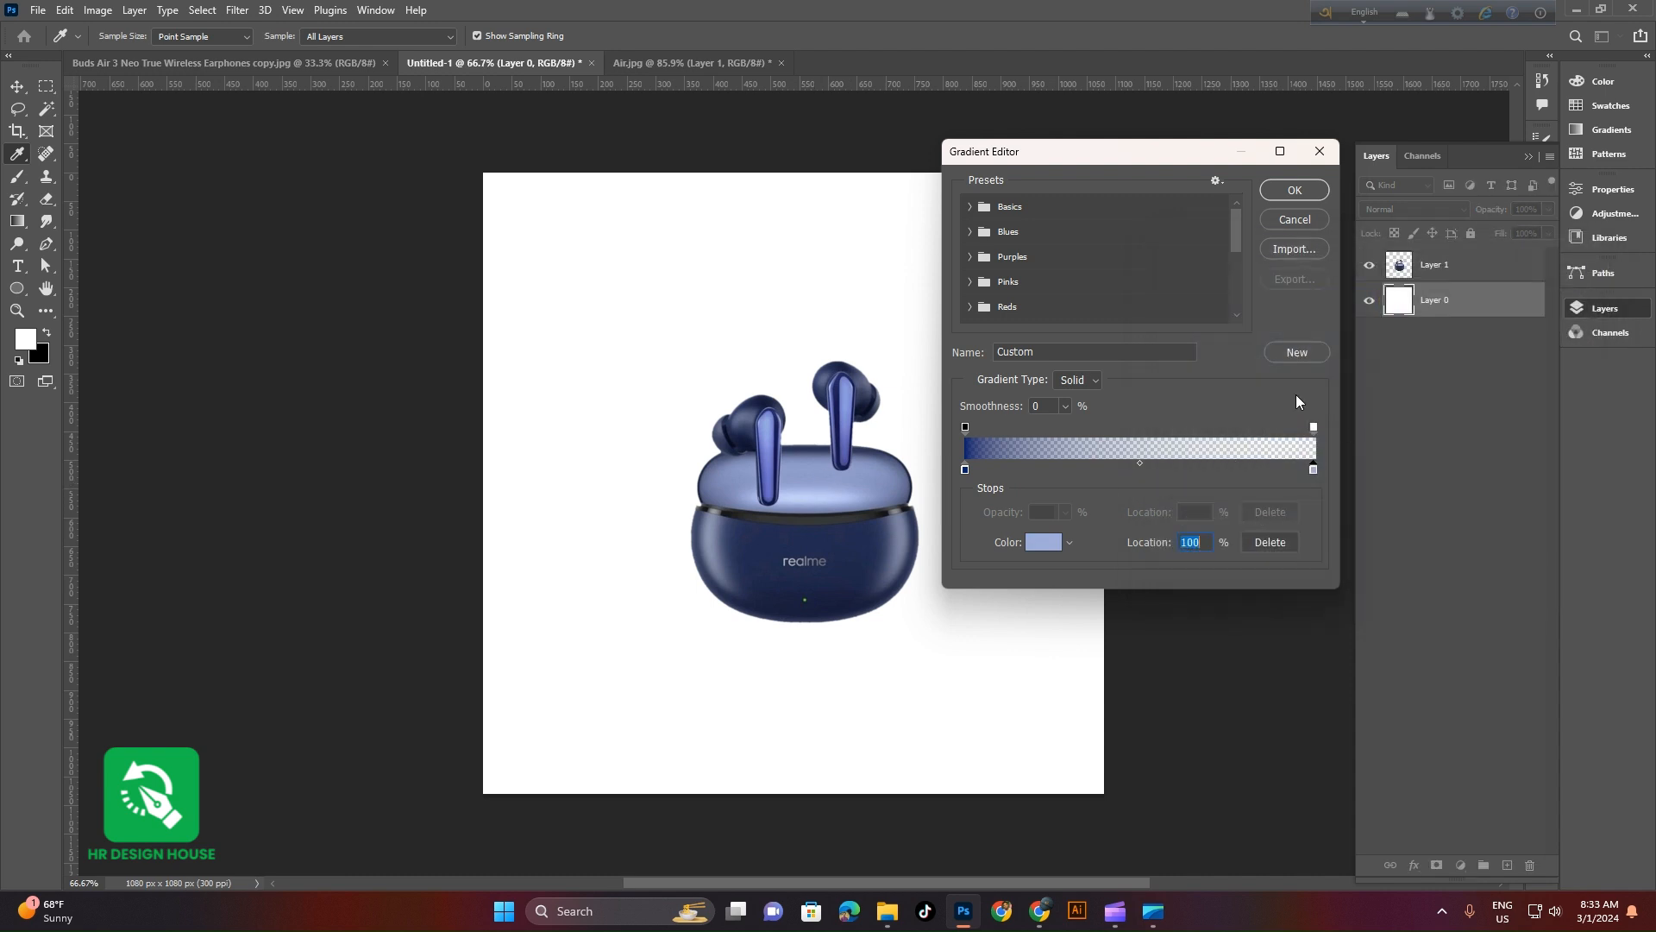
{"action": "left_click", "coordinate": [1296, 190]}
{"action": "left_click_drag", "start_coordinate": [651, 187], "coordinate": [702, 156]}
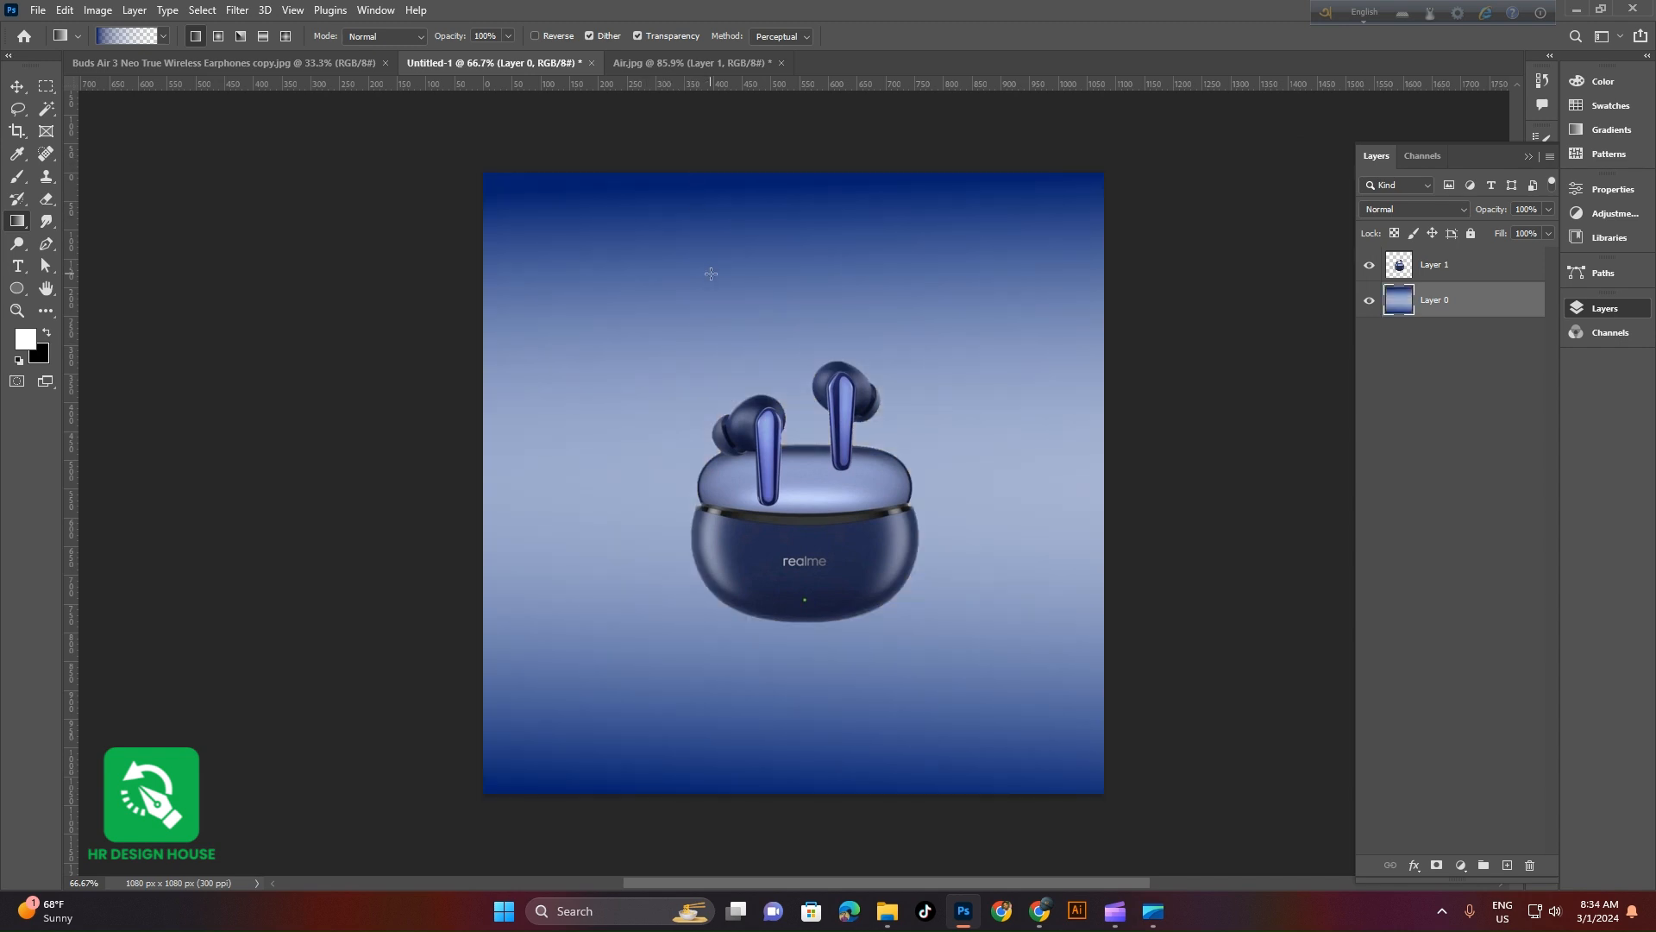
{"action": "key", "text": "ctrl+z"}
{"action": "key", "text": "ctrl+z"}
Apply the linear blue gradient to Layer 0 in two upward passes, darkest along the canvas's lower edge
{"action": "left_click_drag", "start_coordinate": [658, 820], "coordinate": [671, 122]}
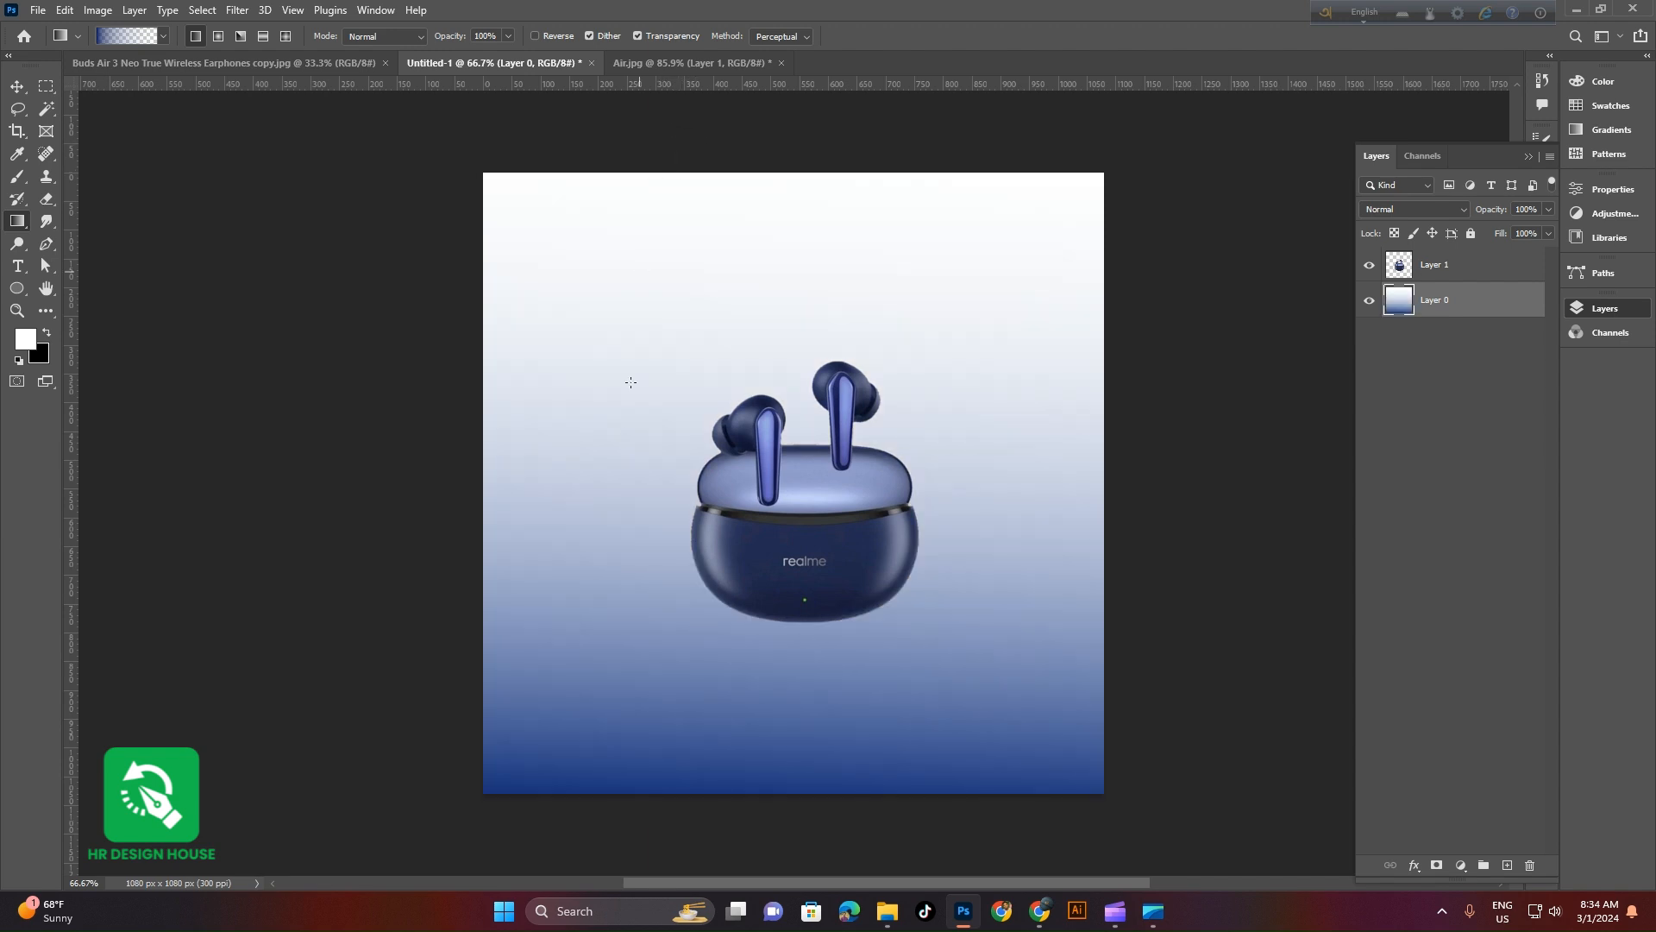
{"action": "left_click_drag", "start_coordinate": [613, 763], "coordinate": [607, 311]}
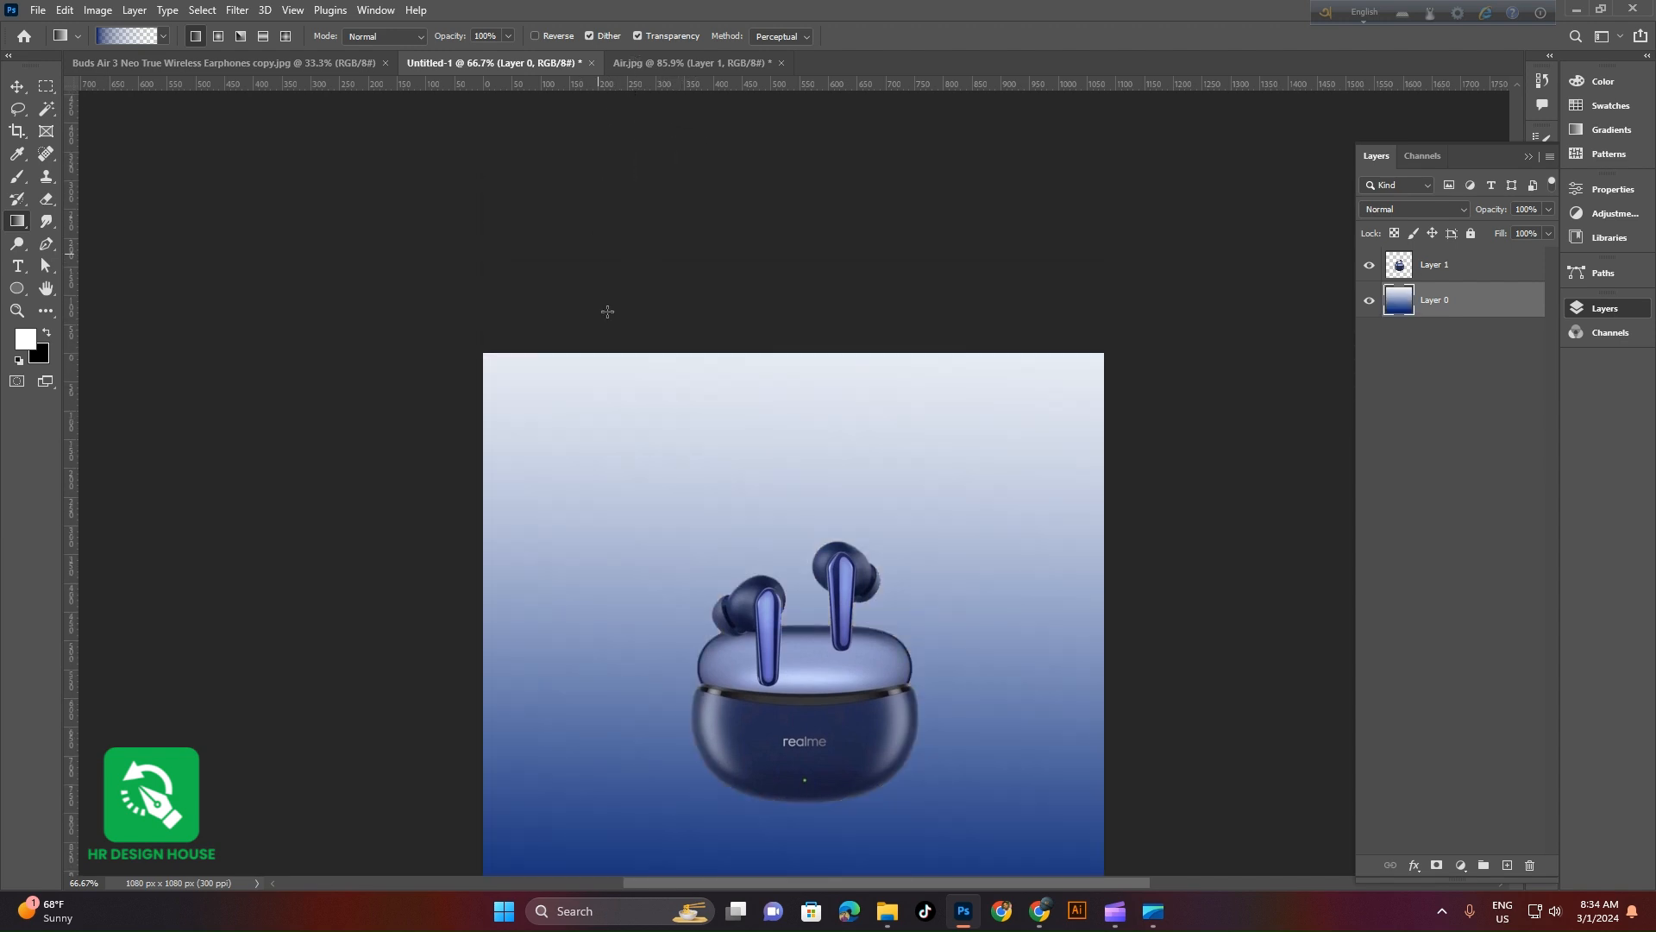
Move the earphones up so that they sit slightly above the middle of the canvas
{"action": "key", "text": "v"}
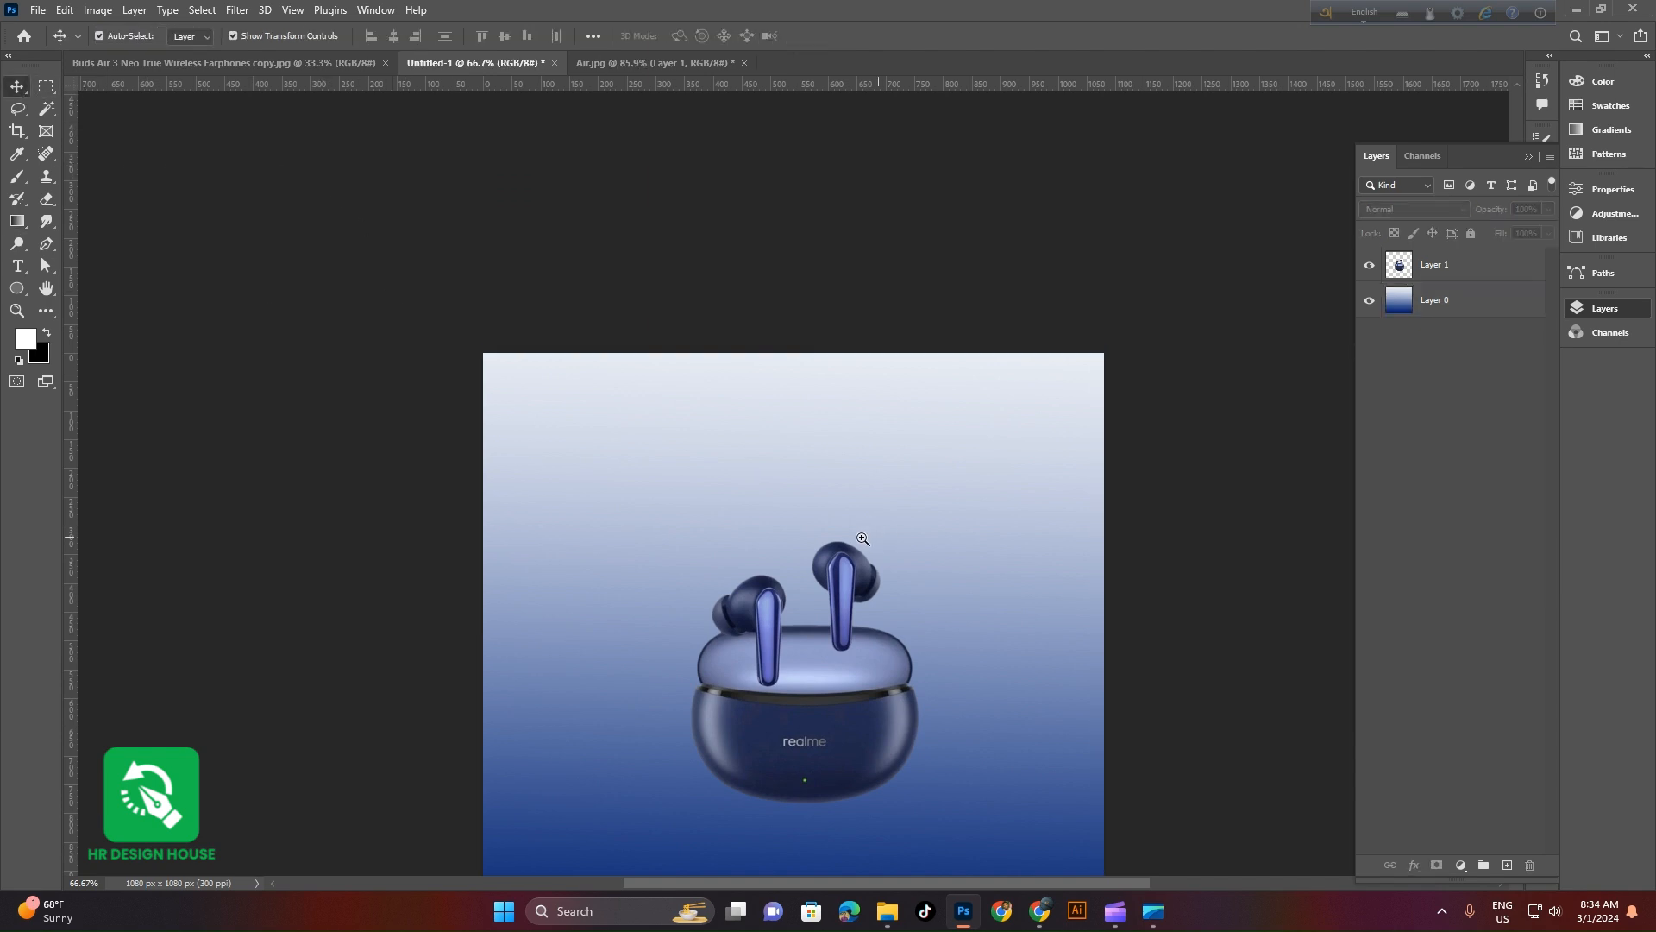
{"action": "scroll", "coordinate": [872, 535], "scroll_direction": "down", "scroll_amount": 3}
{"action": "scroll", "coordinate": [854, 697], "scroll_direction": "up", "scroll_amount": 4}
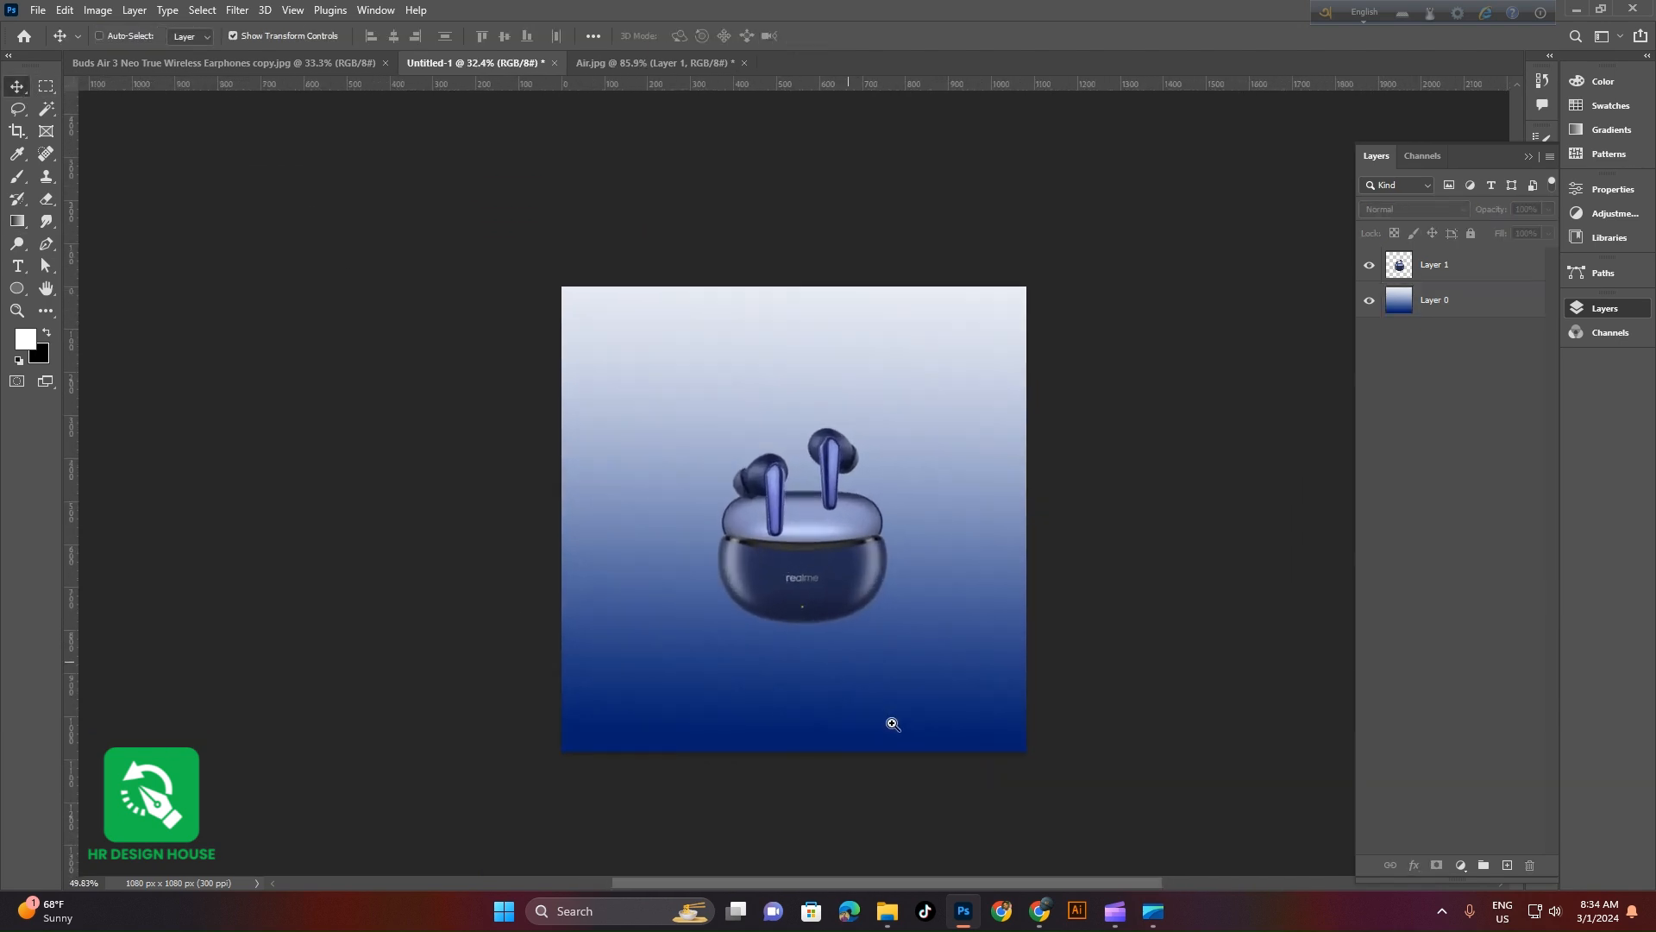
{"action": "left_click_drag", "start_coordinate": [877, 668], "coordinate": [877, 640]}
{"action": "left_click_drag", "start_coordinate": [842, 563], "coordinate": [819, 501]}
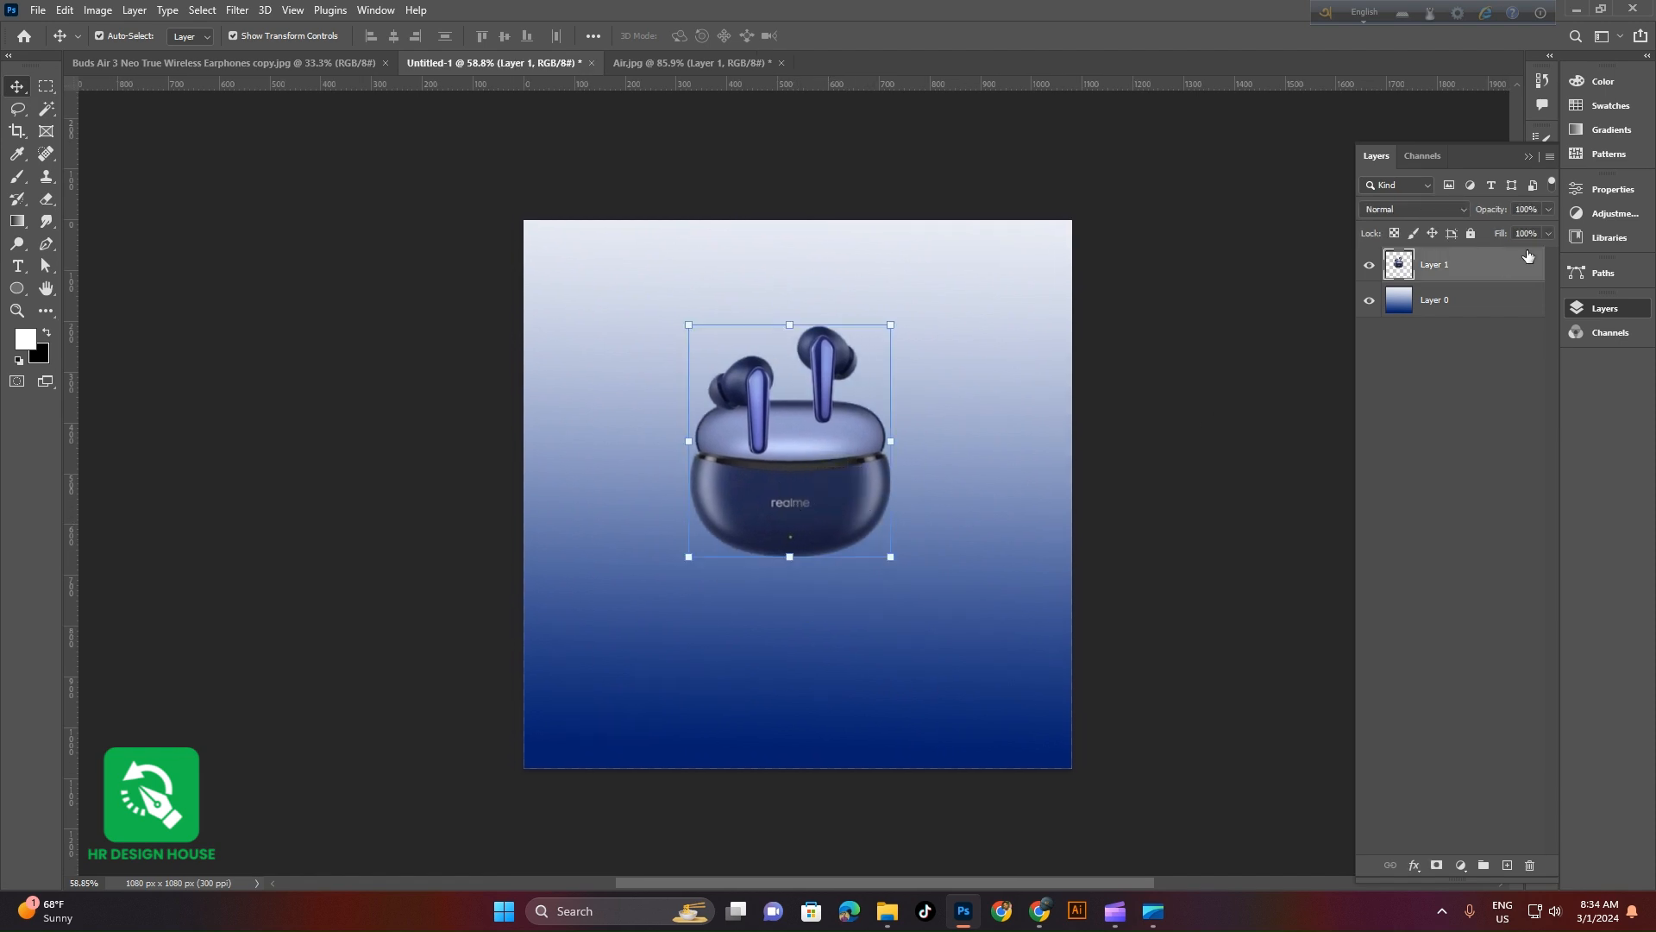
Hide the earphones layer and draw a white circle about 574 px wide in the middle of the canvas
{"action": "left_click", "coordinate": [1370, 266]}
{"action": "left_click_drag", "start_coordinate": [17, 288], "coordinate": [19, 290]}
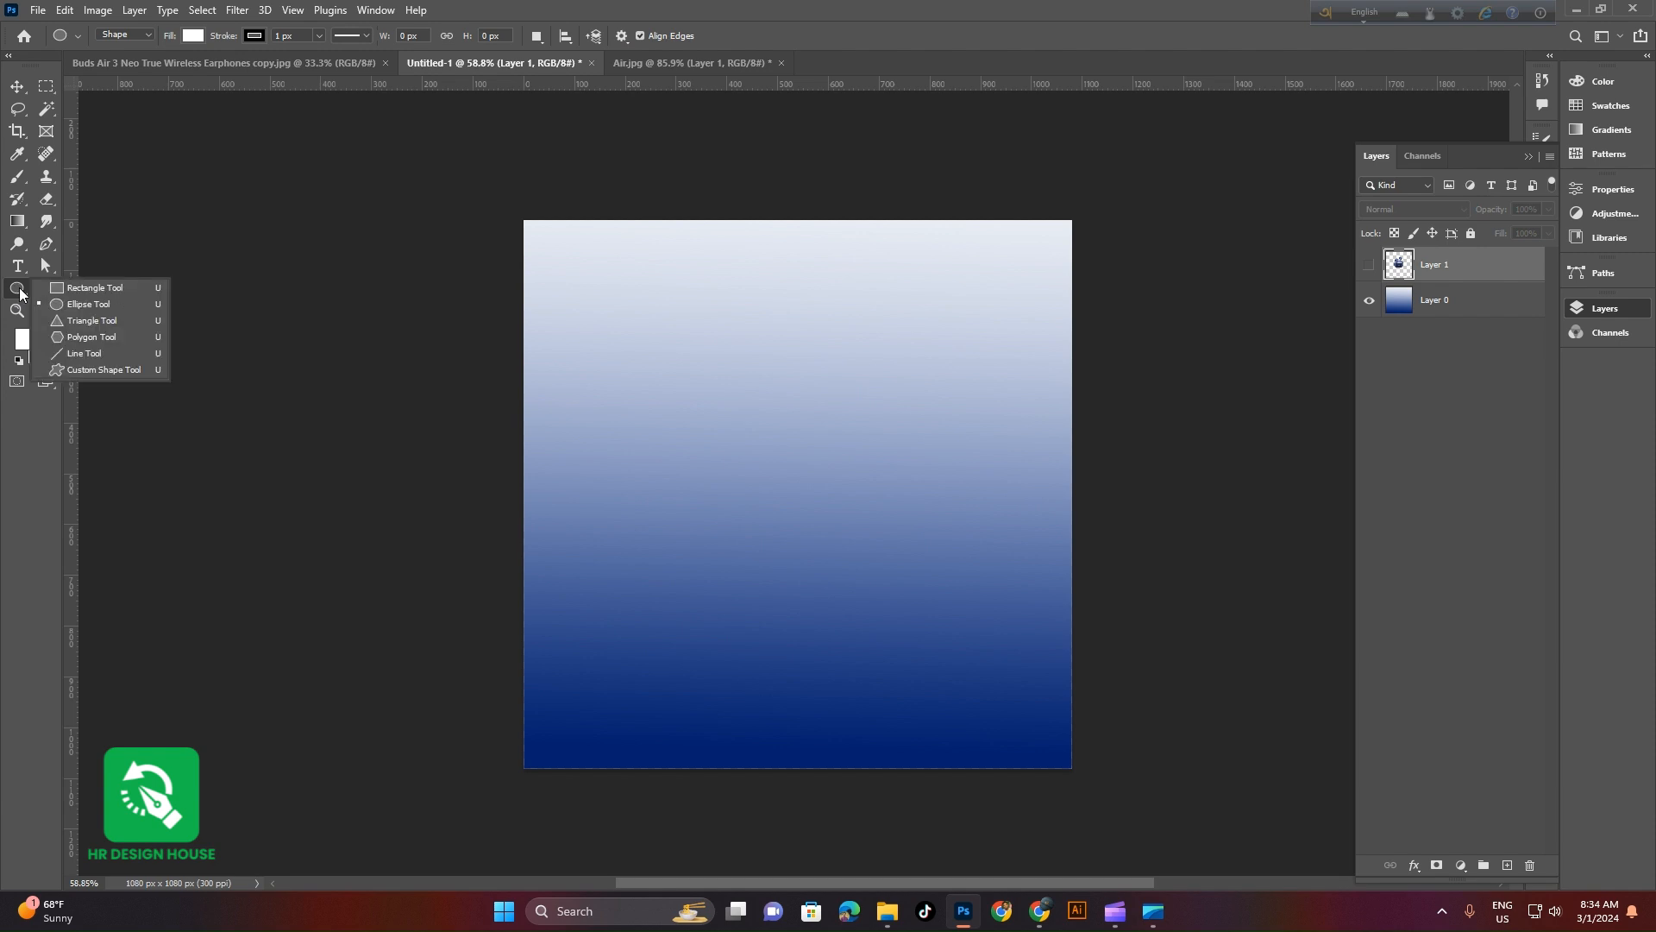
{"action": "left_click", "coordinate": [83, 306]}
{"action": "left_click_drag", "start_coordinate": [618, 388], "coordinate": [1241, 663]}
{"action": "left_click", "coordinate": [18, 87]}
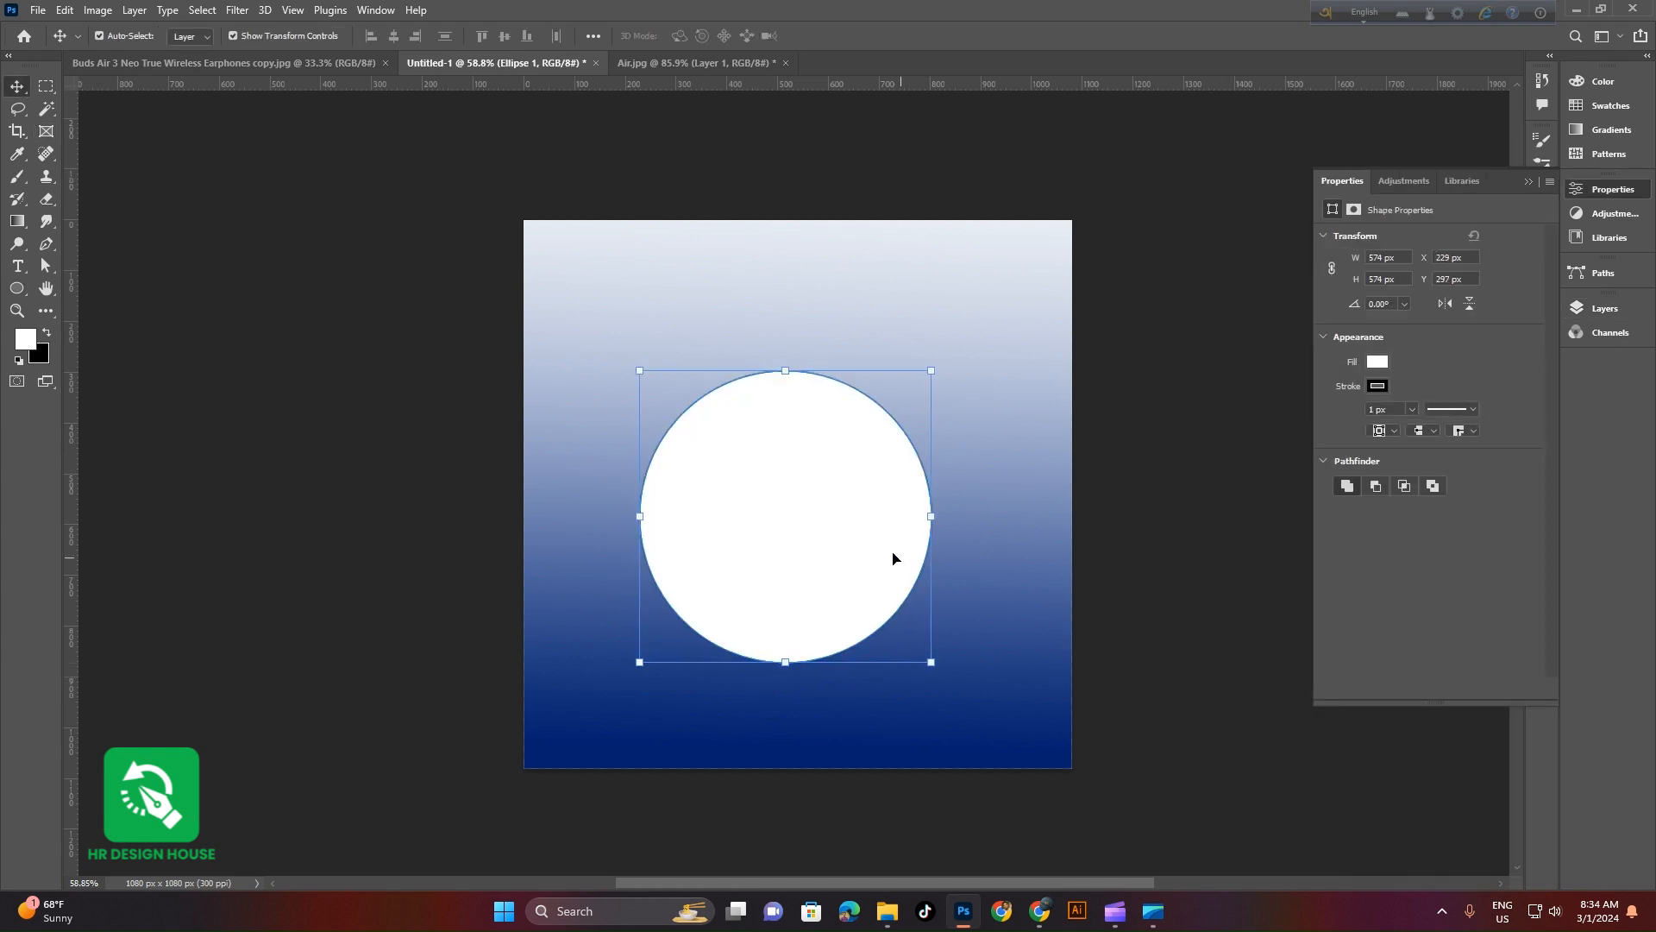
Set the white circle's stroke to no colour
{"action": "left_click", "coordinate": [1380, 386]}
{"action": "left_click", "coordinate": [1343, 420]}
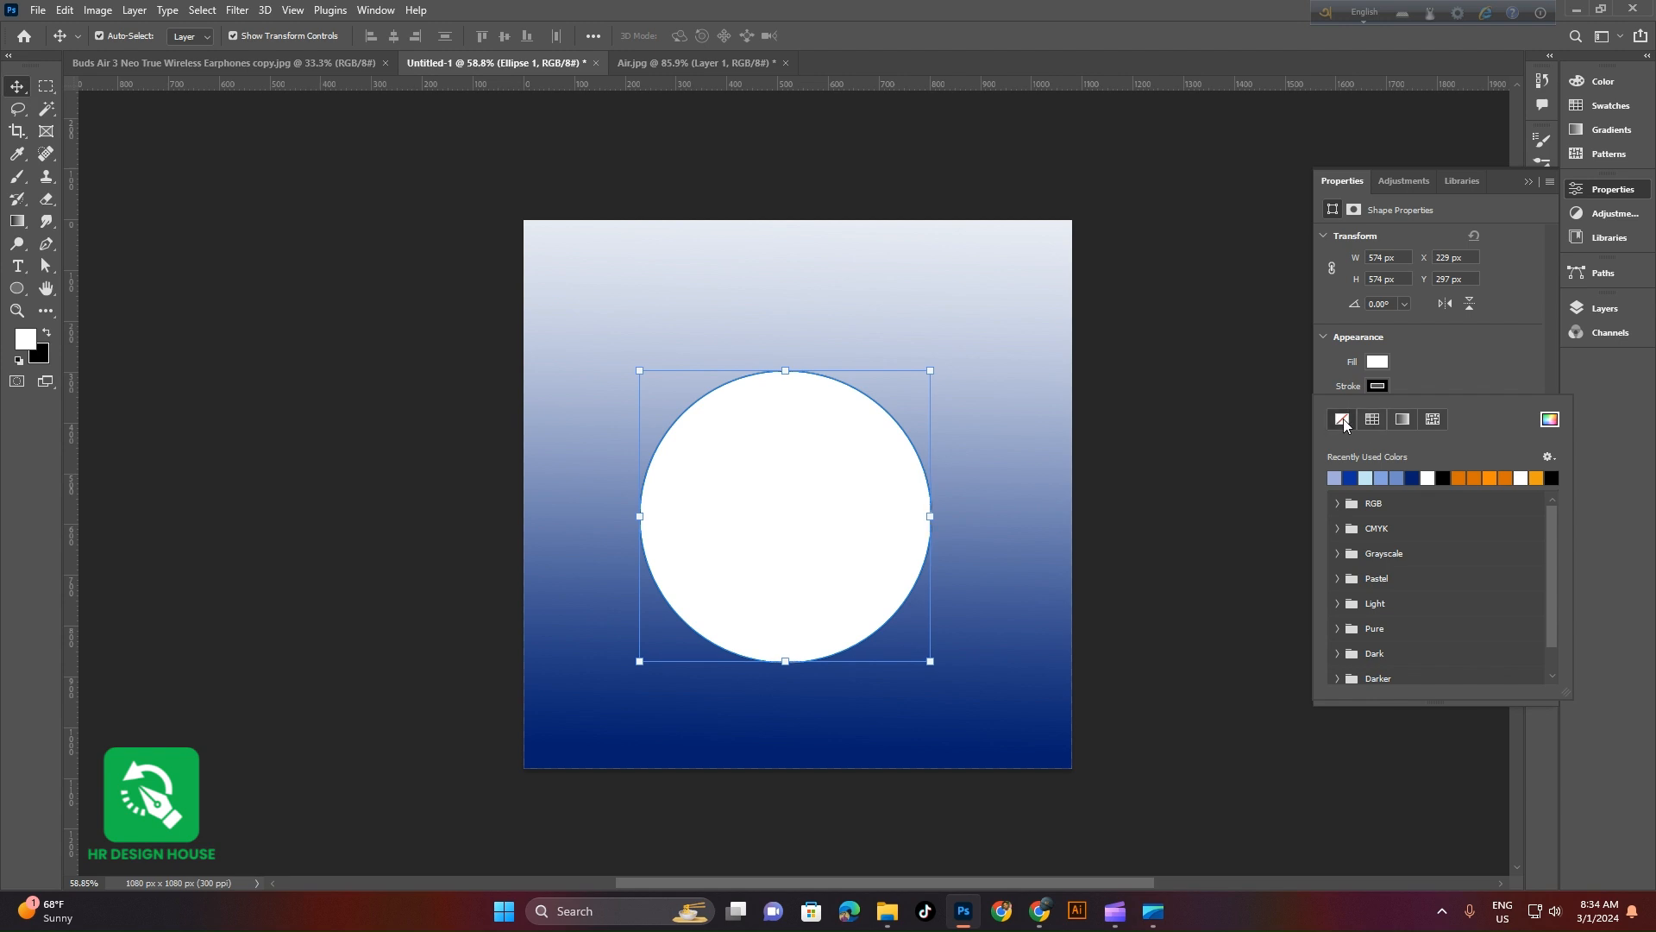
Move the white circle up slightly and change its fill to dark blue
{"action": "left_click", "coordinate": [1202, 528]}
{"action": "mouse_move", "coordinate": [811, 539]}
{"action": "left_mouse_down"}
{"action": "mouse_move", "coordinate": [839, 515]}
{"action": "mouse_move", "coordinate": [806, 521]}
{"action": "left_mouse_up"}
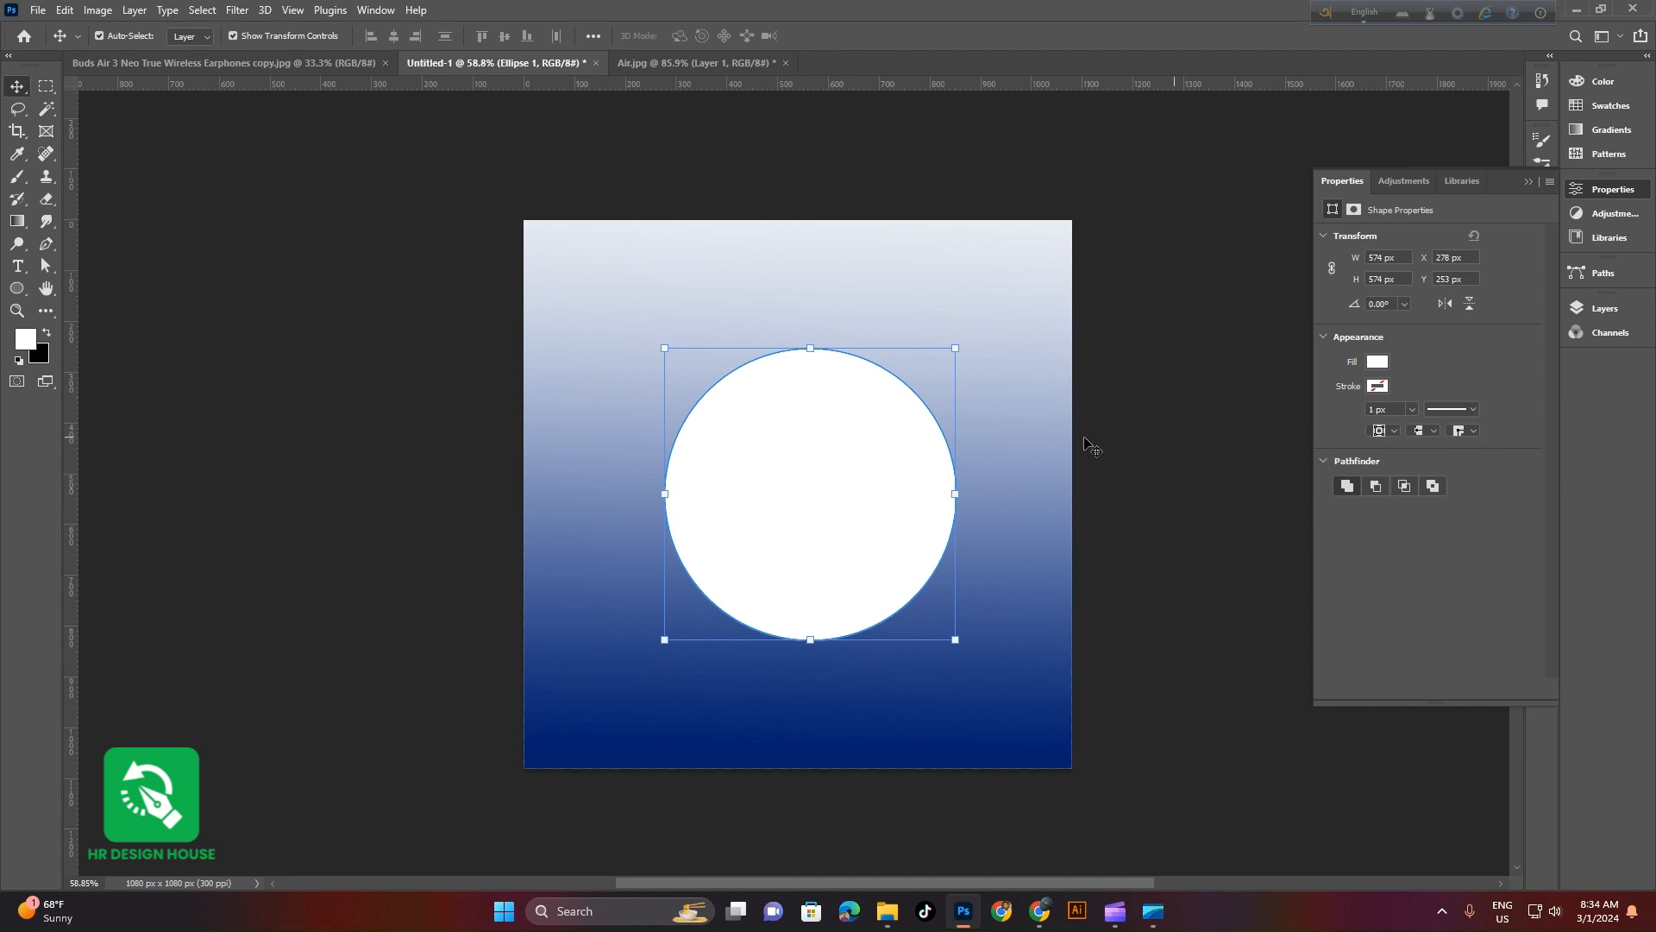
{"action": "left_click", "coordinate": [1381, 385]}
{"action": "left_click", "coordinate": [1419, 453]}
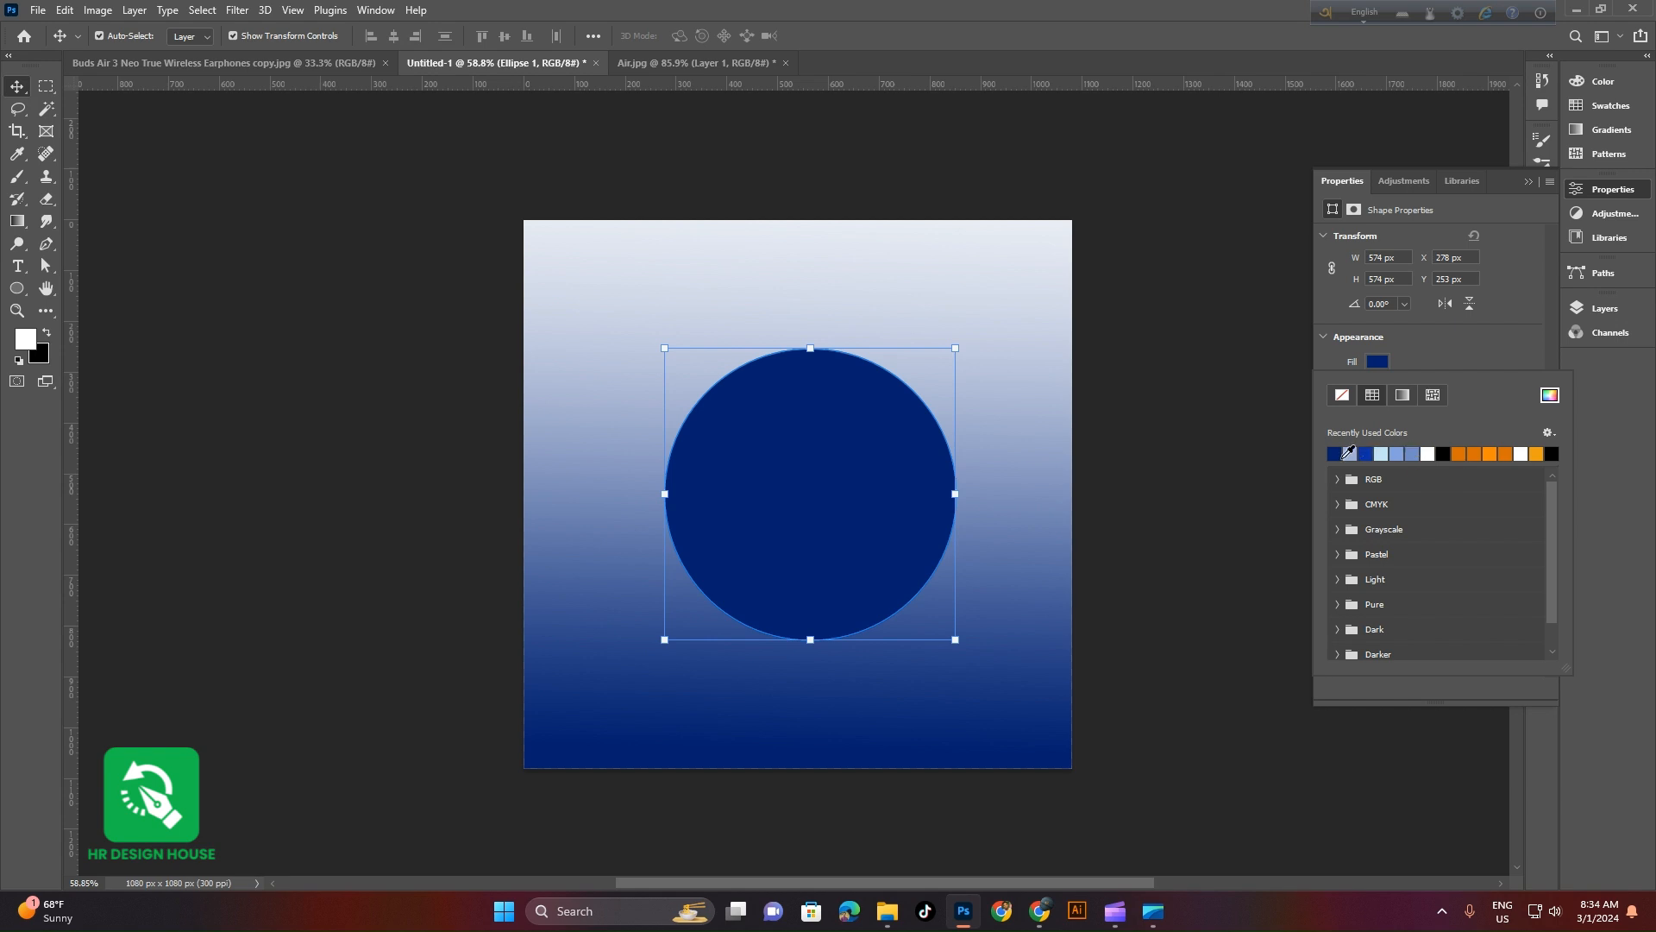
{"action": "left_click", "coordinate": [1171, 473]}
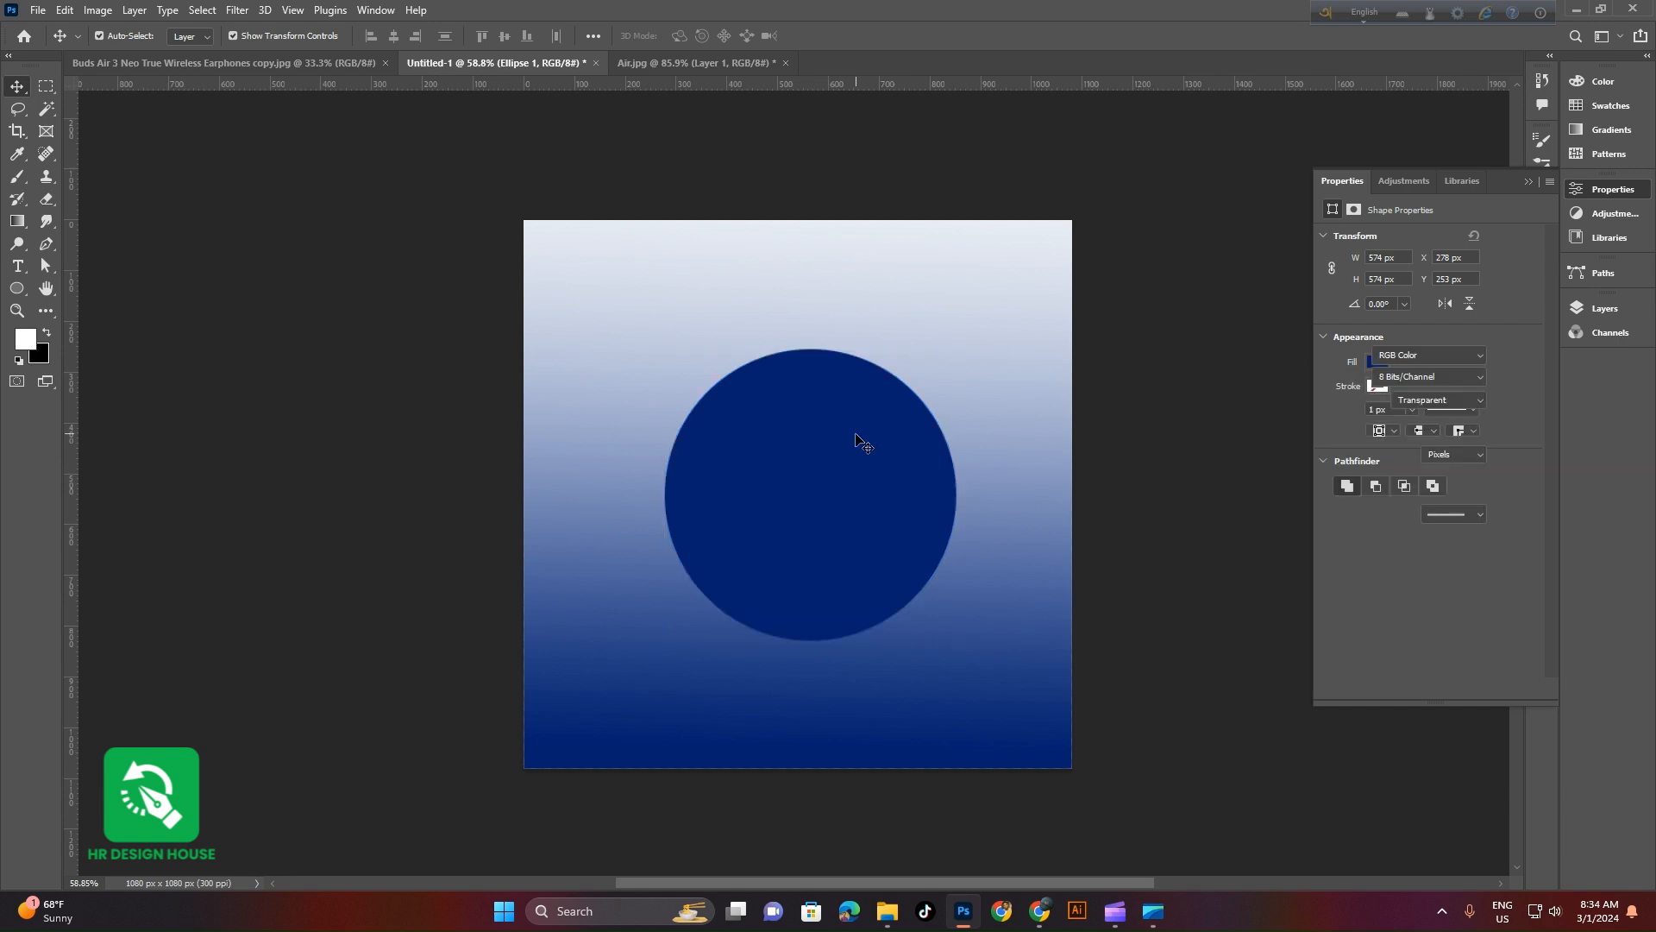
Flatten the circle into an ellipse about 114 px high and place a copy about 160 px below it
{"action": "left_click_drag", "start_coordinate": [810, 349], "coordinate": [832, 497]}
{"action": "key", "text": "Return"}
{"action": "scroll", "coordinate": [810, 492], "scroll_direction": "up", "scroll_amount": 3}
{"action": "left_click", "coordinate": [830, 387], "text": "ctrl"}
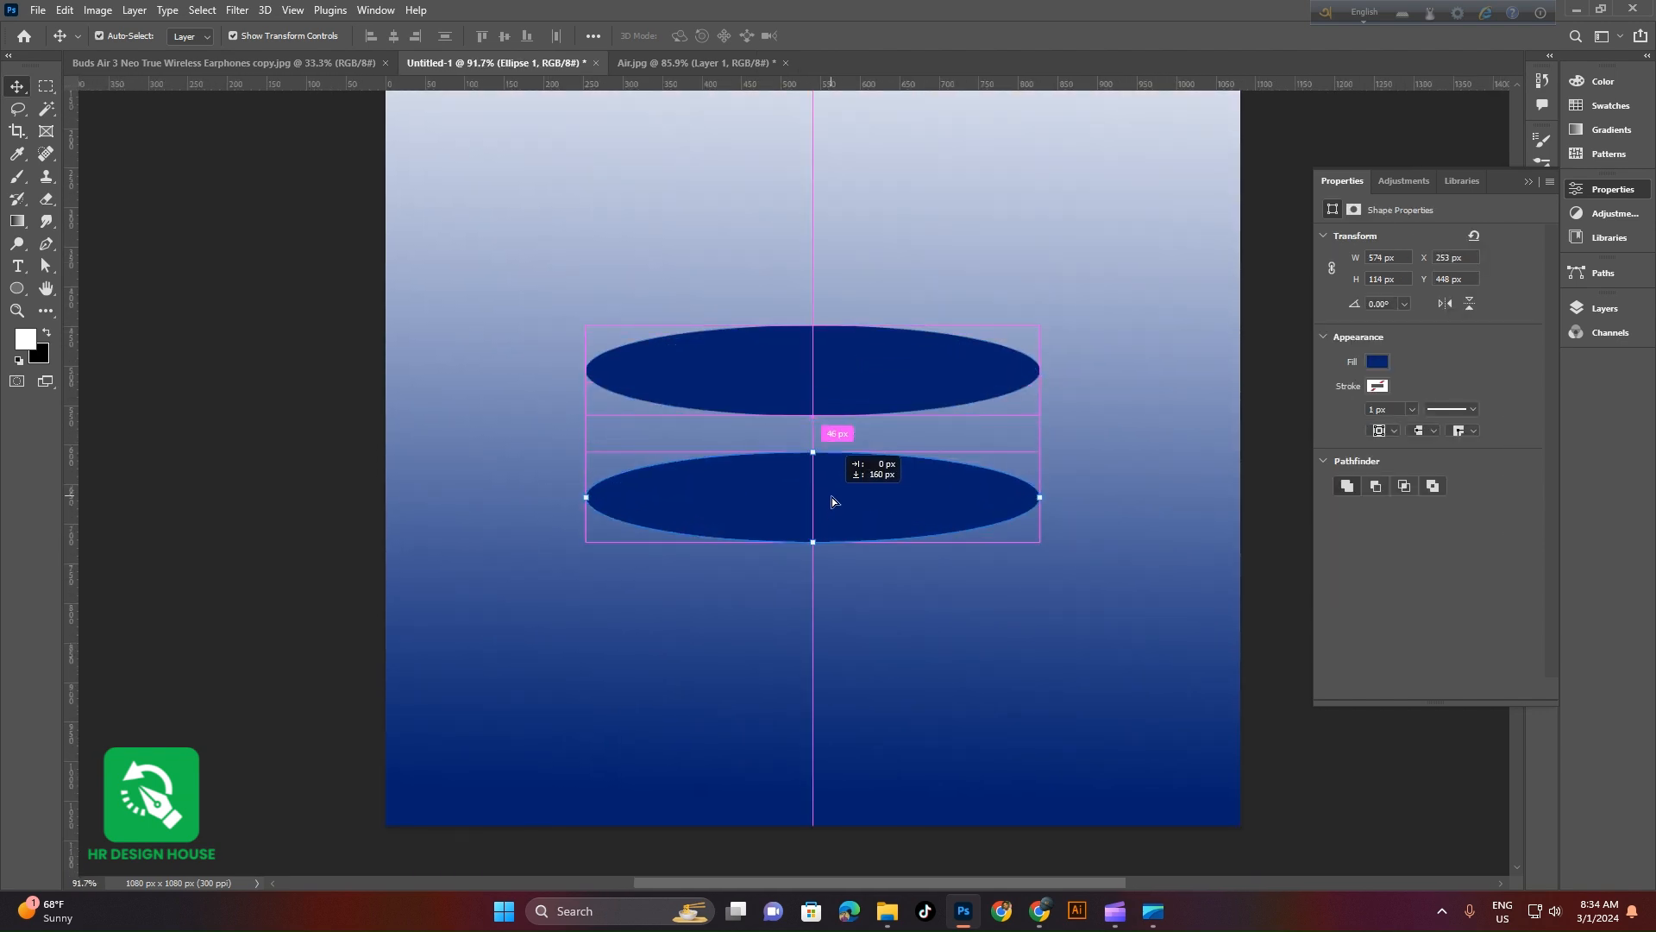
{"action": "left_click", "coordinate": [309, 421]}
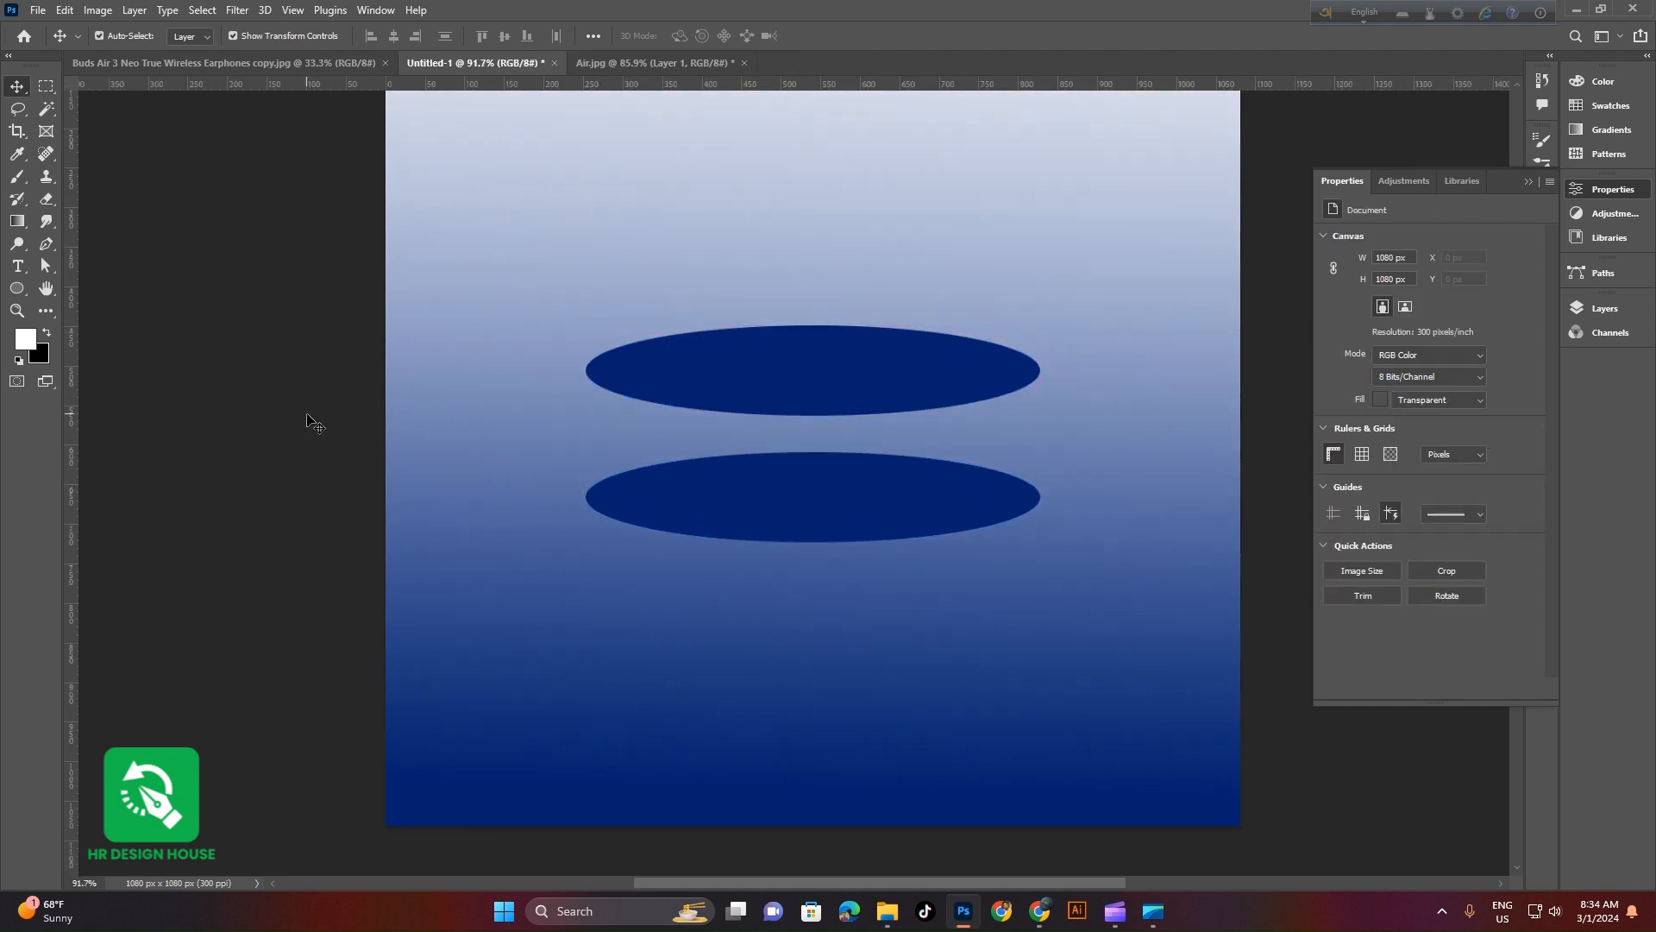
Move the lower ellipse up to about Y 581 px, leaving a narrow gap beneath the upper ellipse
{"action": "scroll", "coordinate": [846, 499], "scroll_direction": "down", "scroll_amount": 2}
{"action": "left_click", "coordinate": [860, 492]}
{"action": "left_click_drag", "start_coordinate": [805, 605], "coordinate": [806, 585]}
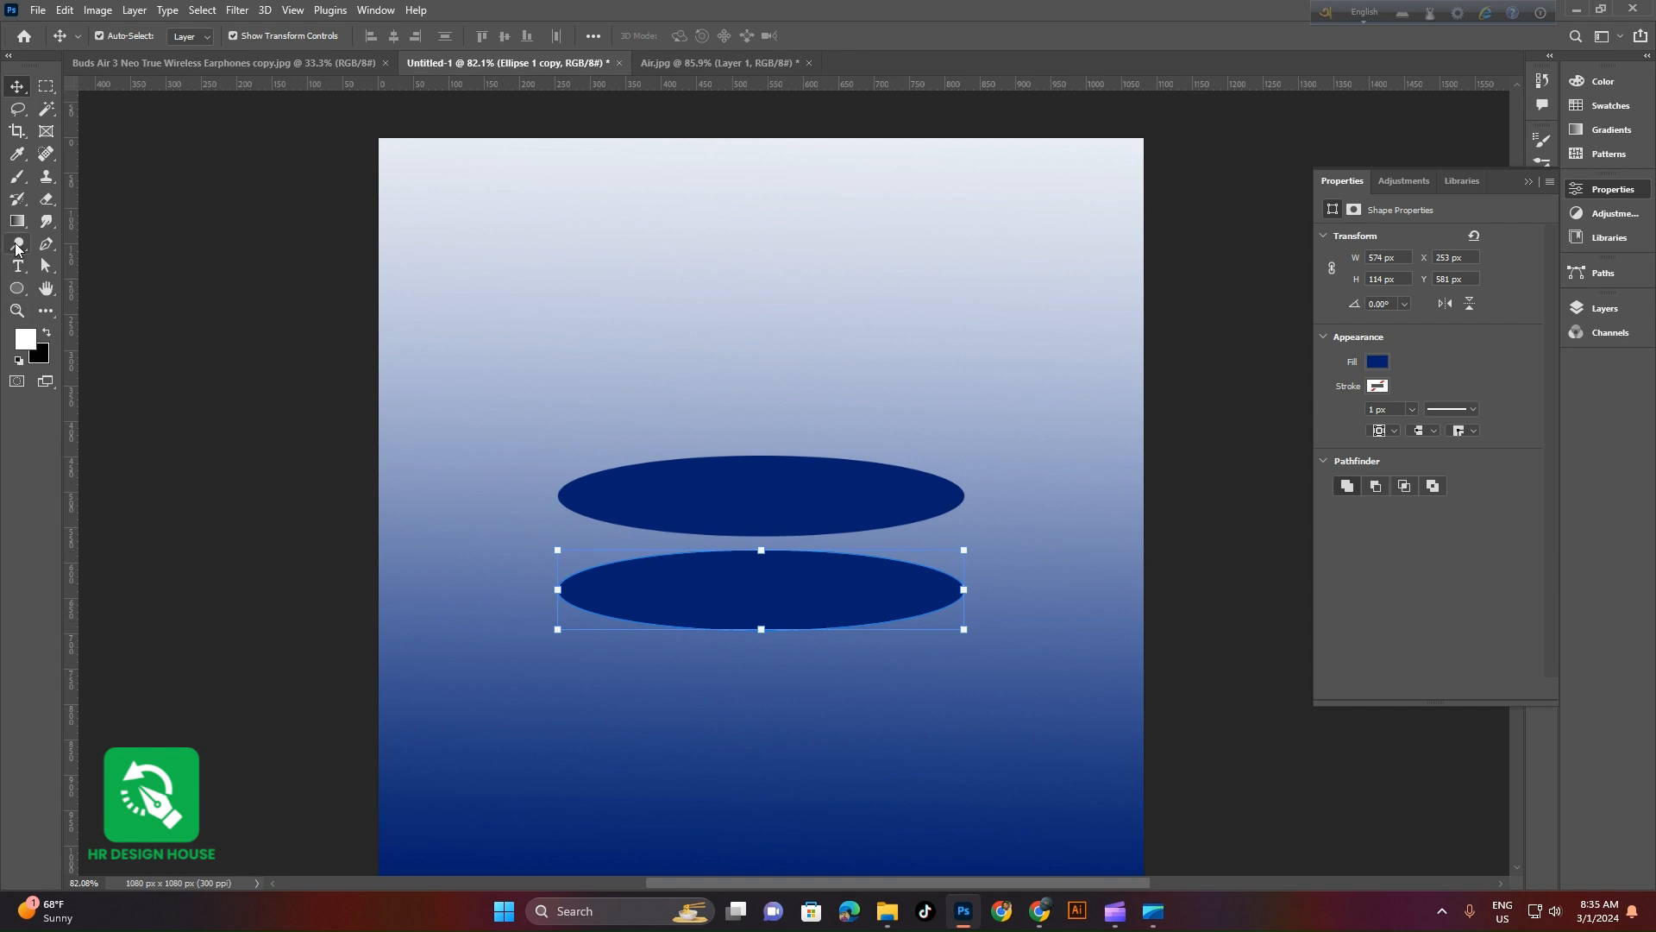
Draw a rectangle about 572 × 78 px over the top half of the upper ellipse, spanning its width
{"action": "left_click", "coordinate": [20, 290]}
{"action": "right_click", "coordinate": [21, 291]}
{"action": "left_click", "coordinate": [86, 291]}
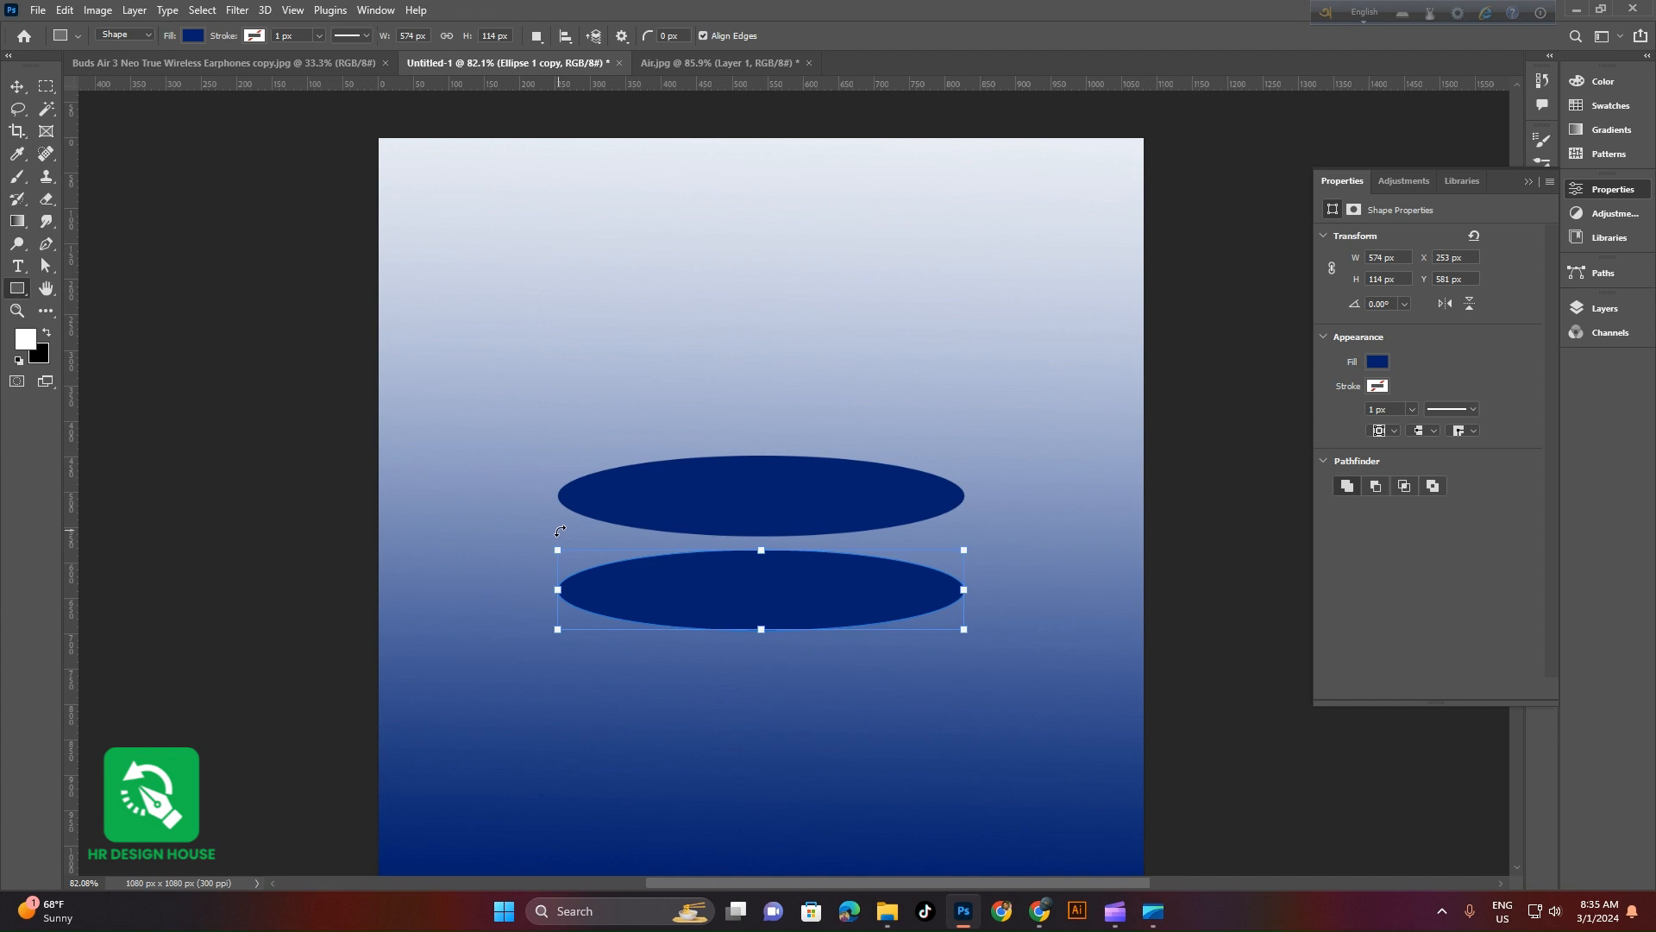
{"action": "left_click_drag", "start_coordinate": [559, 489], "coordinate": [962, 436]}
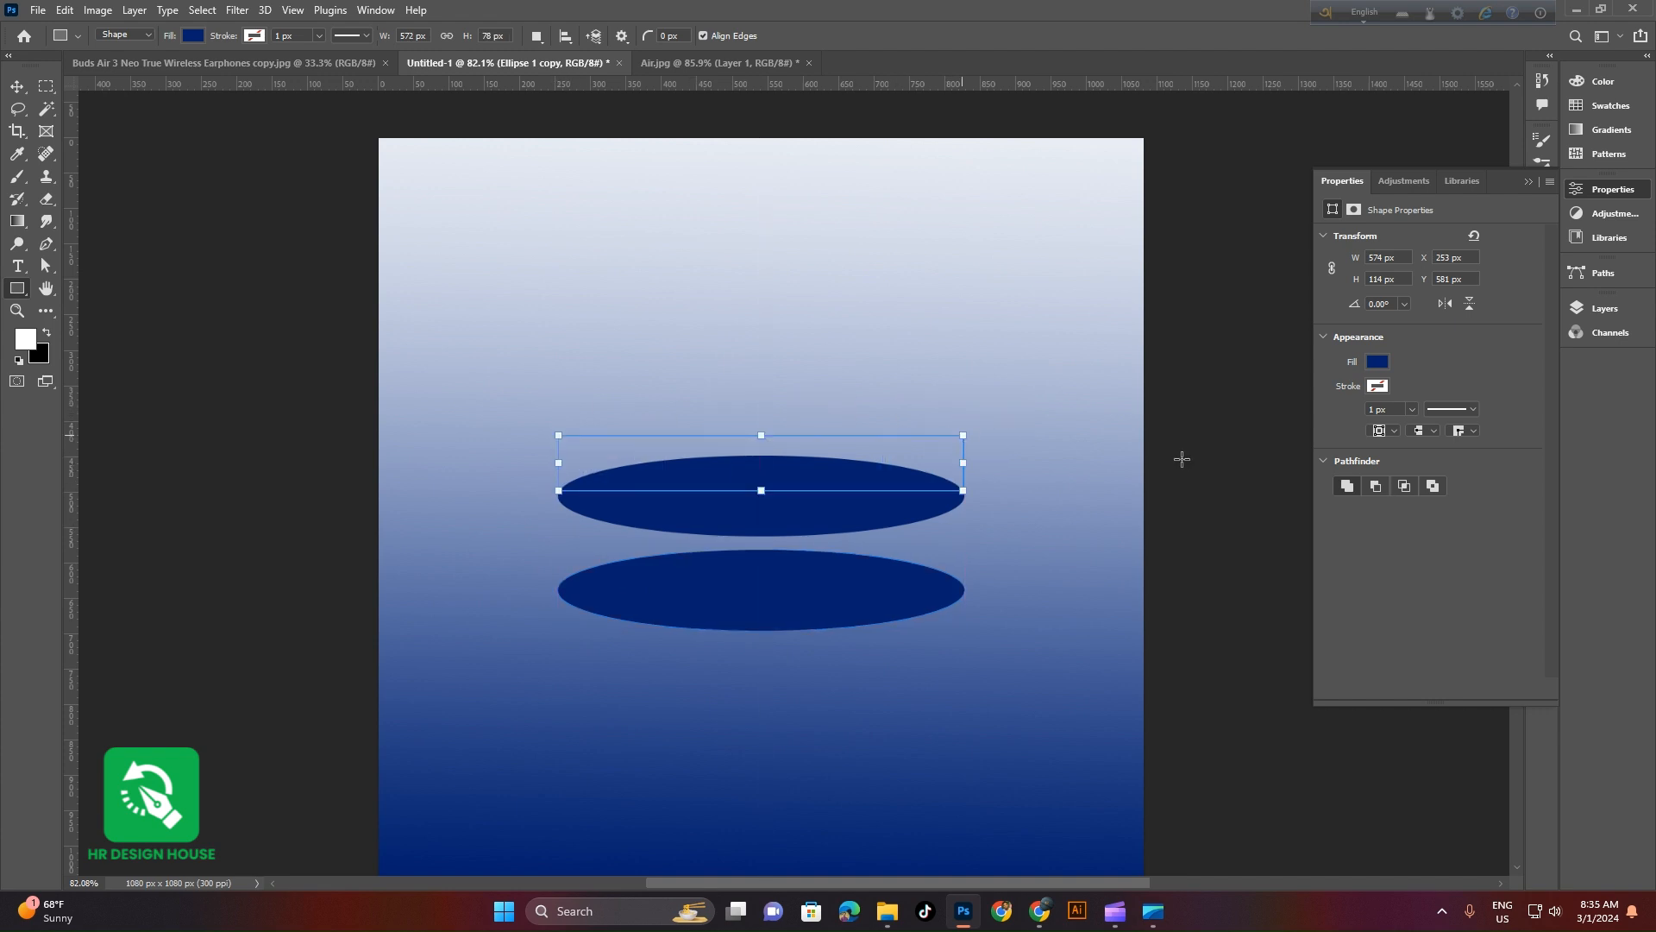
Move the rectangle down over the lower ellipse's upper half and align its left edge with the ellipse's left end at X 253 px
{"action": "left_click", "coordinate": [17, 86]}
{"action": "left_click_drag", "start_coordinate": [775, 509], "coordinate": [764, 583]}
{"action": "scroll", "coordinate": [664, 600], "scroll_direction": "up", "scroll_amount": 5}
{"action": "left_click_drag", "start_coordinate": [603, 586], "coordinate": [602, 541]}
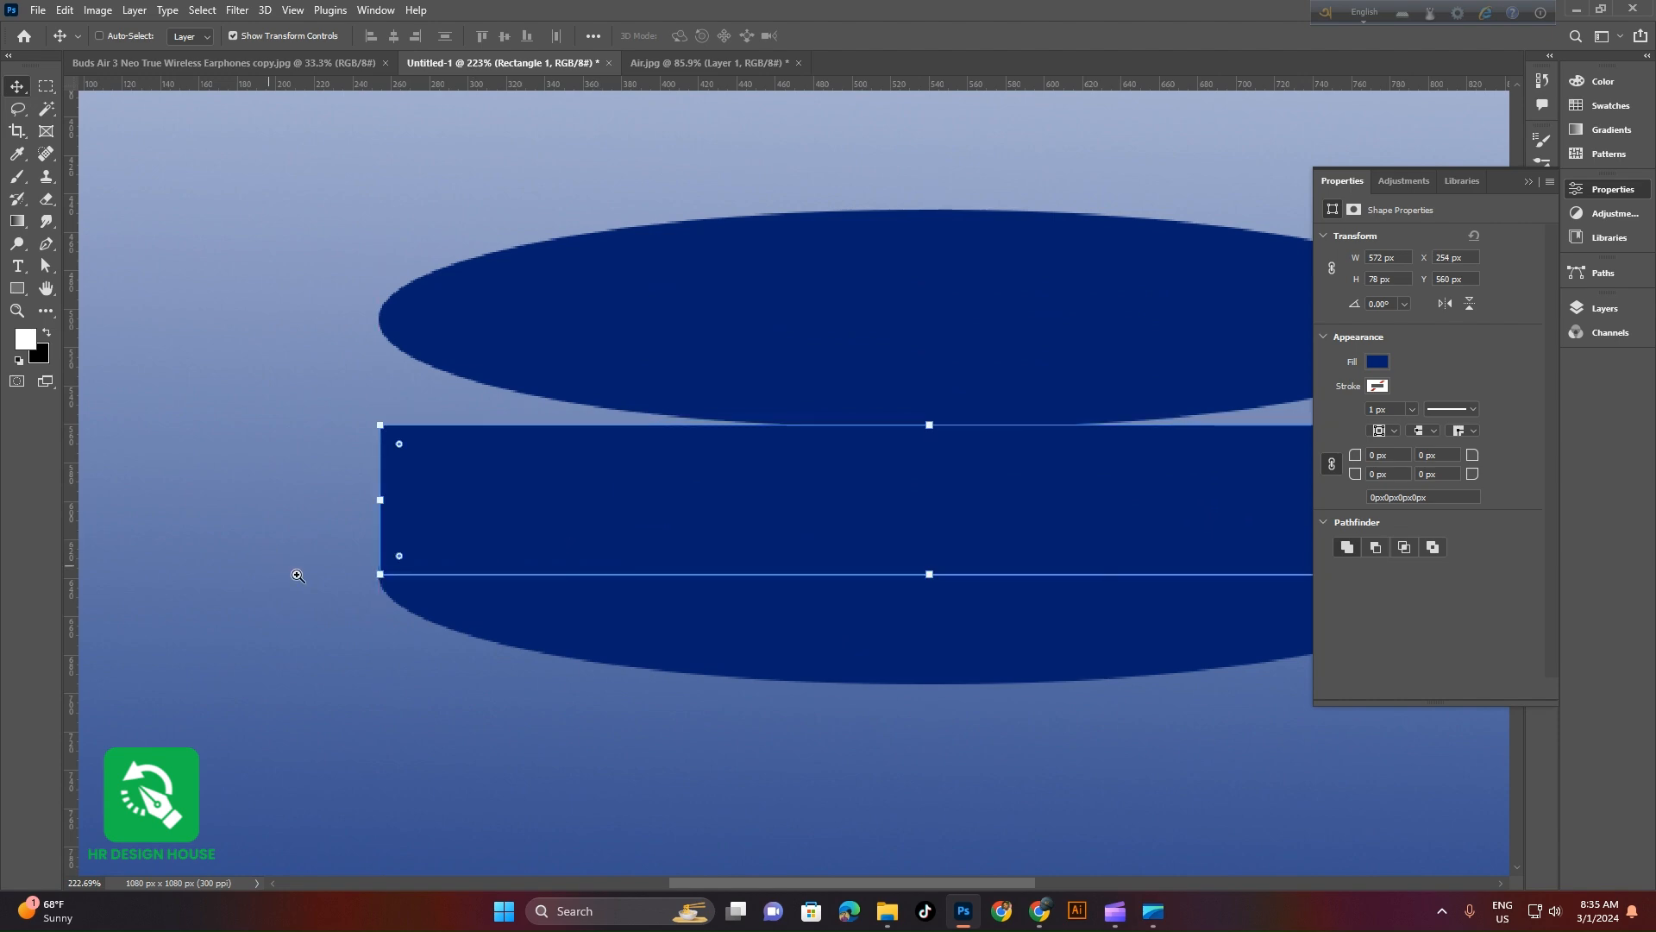
{"action": "scroll", "coordinate": [277, 562], "scroll_direction": "up", "scroll_amount": 5}
{"action": "left_click_drag", "start_coordinate": [700, 572], "coordinate": [694, 573]}
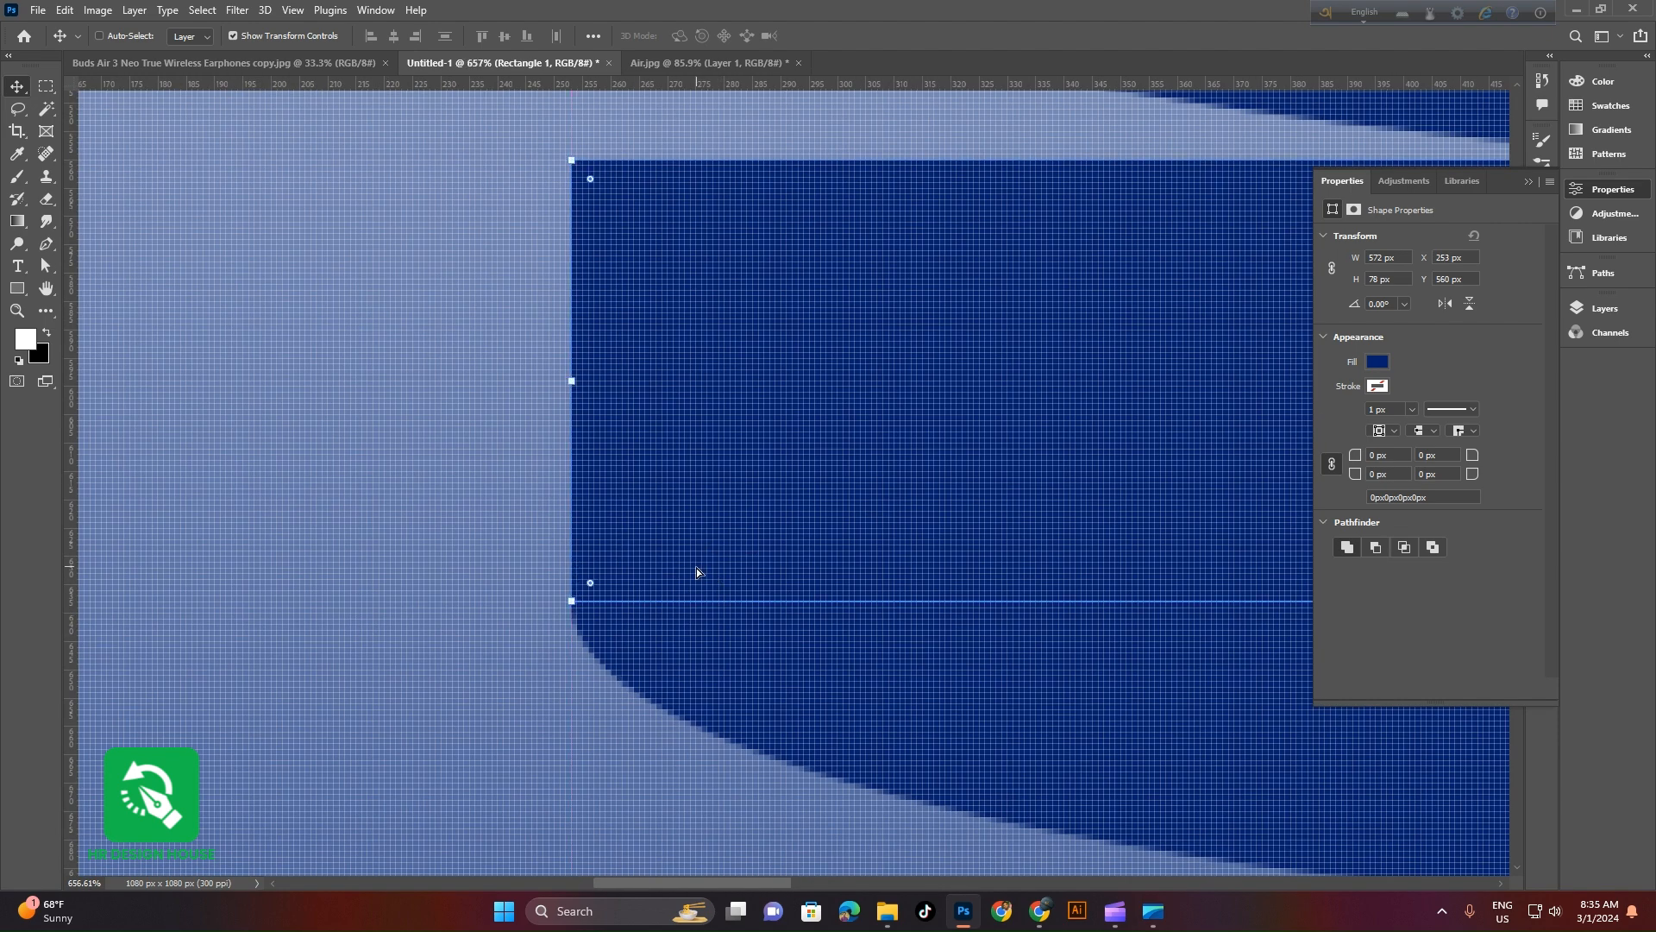
Stretch the rectangle's right edge to the ellipse's right end and lower the upper ellipse to Y 503 px to cap the rectangle
{"action": "scroll", "coordinate": [547, 529], "scroll_direction": "down", "scroll_amount": 5}
{"action": "scroll", "coordinate": [858, 610], "scroll_direction": "right", "scroll_amount": 3}
{"action": "scroll", "coordinate": [1029, 650], "scroll_direction": "up", "scroll_amount": 3}
{"action": "scroll", "coordinate": [1028, 651], "scroll_direction": "up", "scroll_amount": 5}
{"action": "left_click_drag", "start_coordinate": [1064, 477], "coordinate": [878, 614]}
{"action": "left_click_drag", "start_coordinate": [861, 423], "coordinate": [872, 423]}
{"action": "key", "text": "ctrl+0"}
{"action": "key", "text": "Return"}
{"action": "left_click_drag", "start_coordinate": [670, 440], "coordinate": [676, 484]}
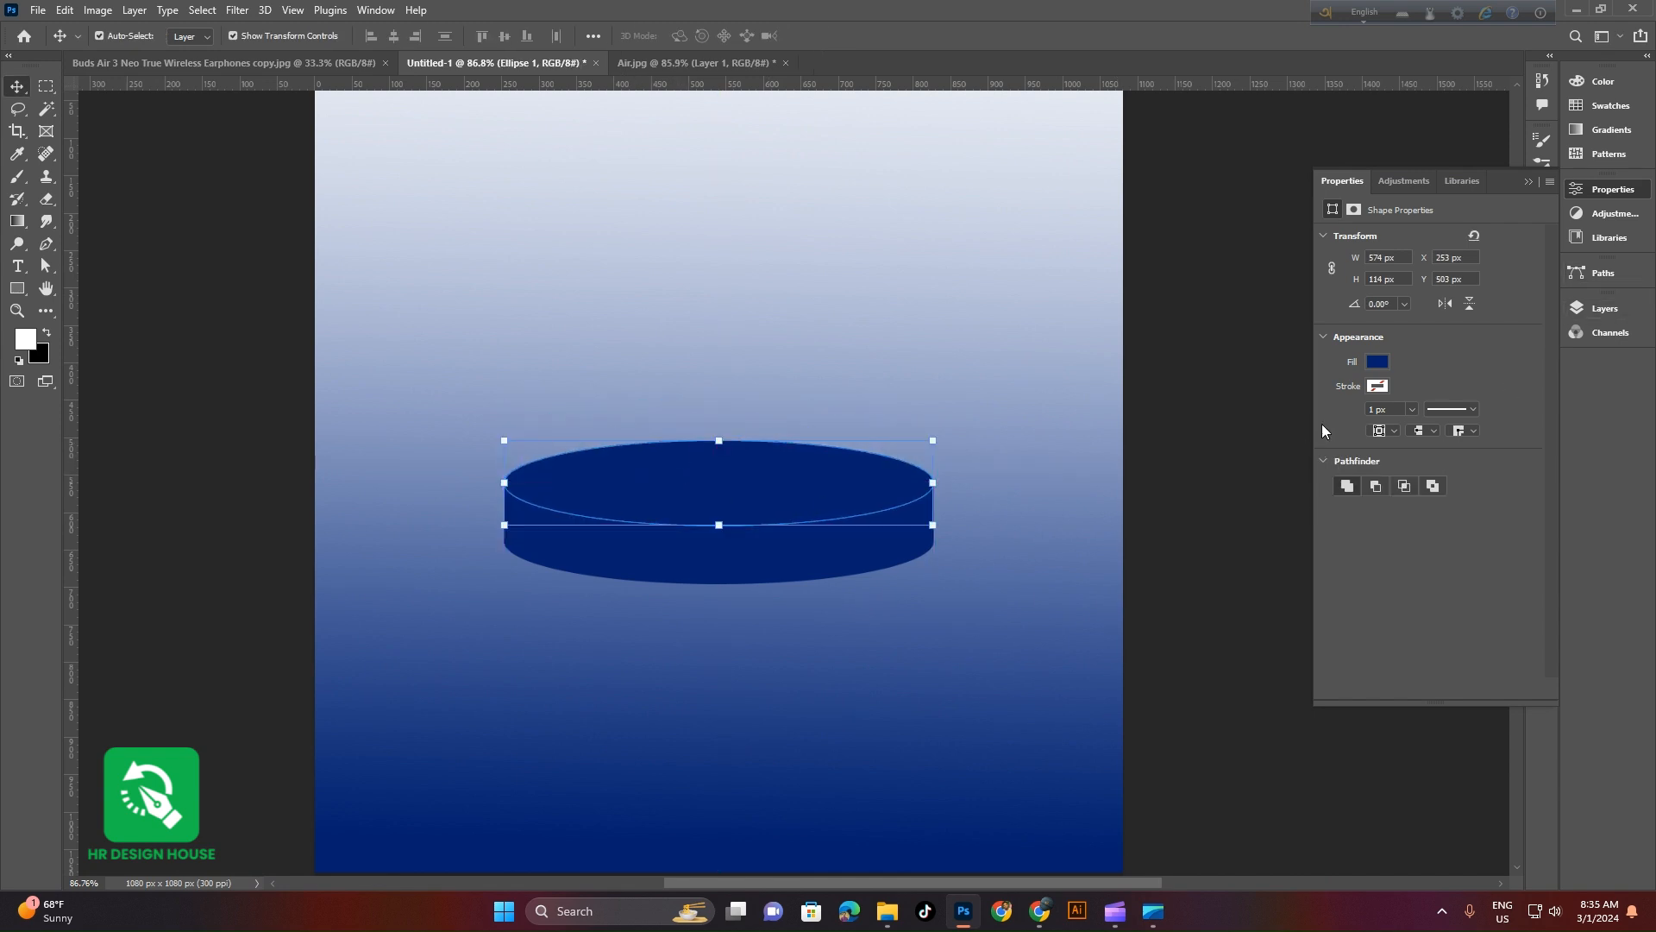
{"action": "key", "text": "ctrl+j"}
{"action": "key", "text": "shift+Down"}
{"action": "key", "text": "shift+Down"}
{"action": "key", "text": "shift+Down"}
{"action": "key", "text": "shift+Down"}
{"action": "key", "text": "shift+Down"}
{"action": "key", "text": "shift+Down"}
{"action": "key", "text": "shift+Down"}
{"action": "key", "text": "shift+Down"}
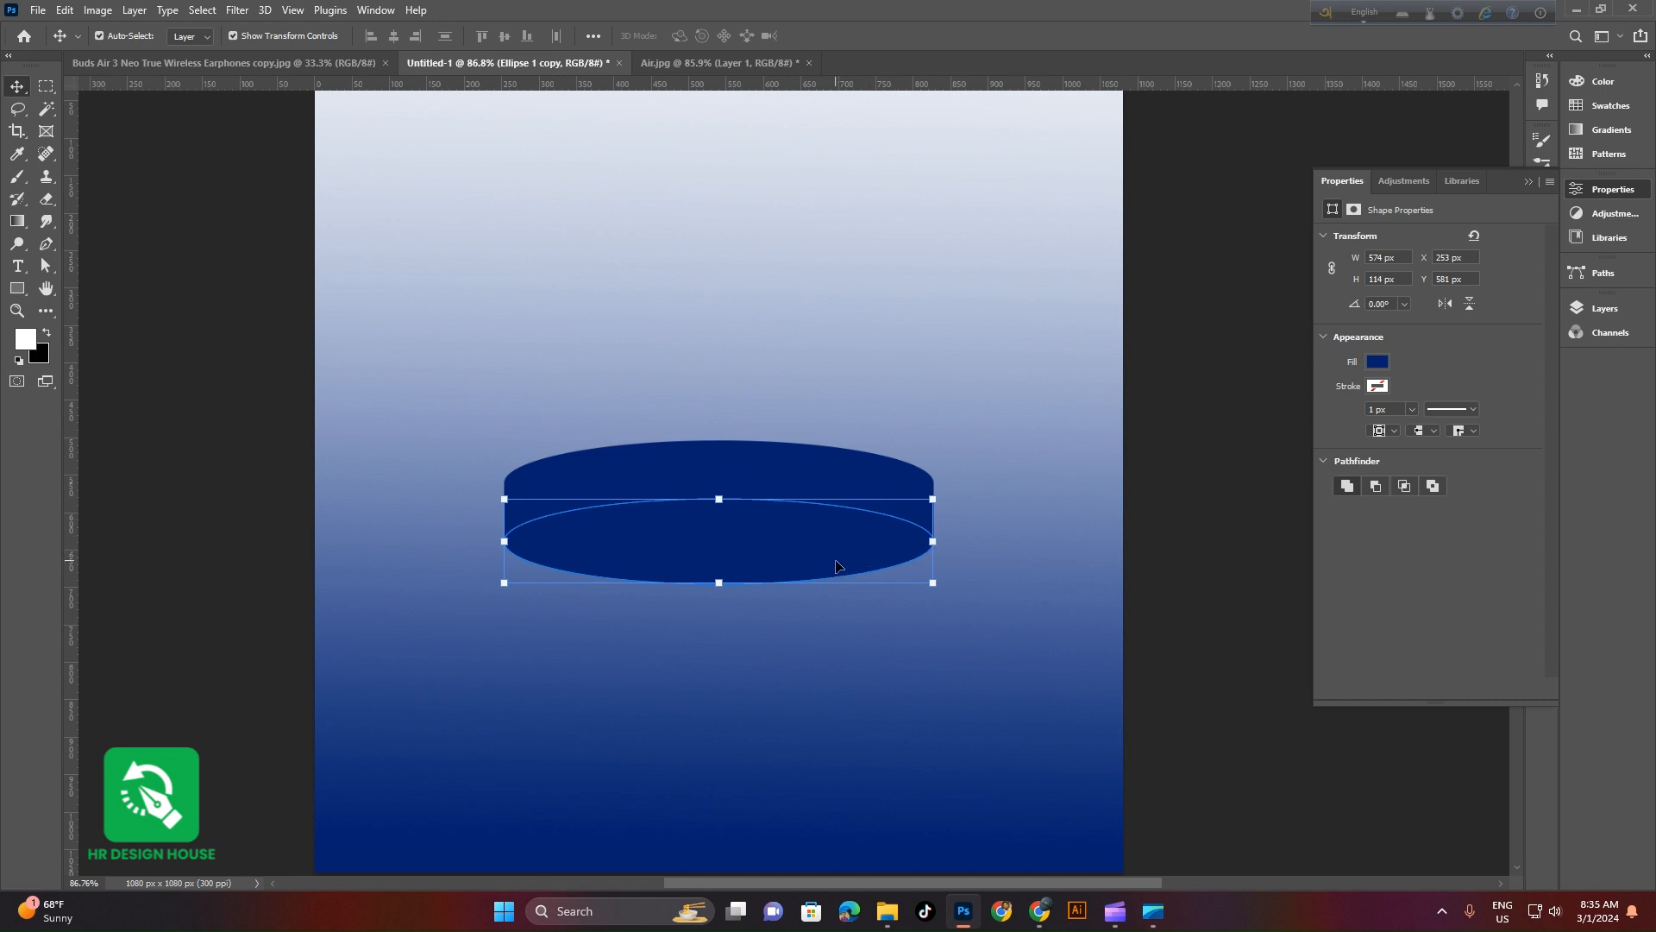
Set the background colour to 031446 and fill the lower ellipse and the rectangle with it
{"action": "left_click", "coordinate": [39, 354]}
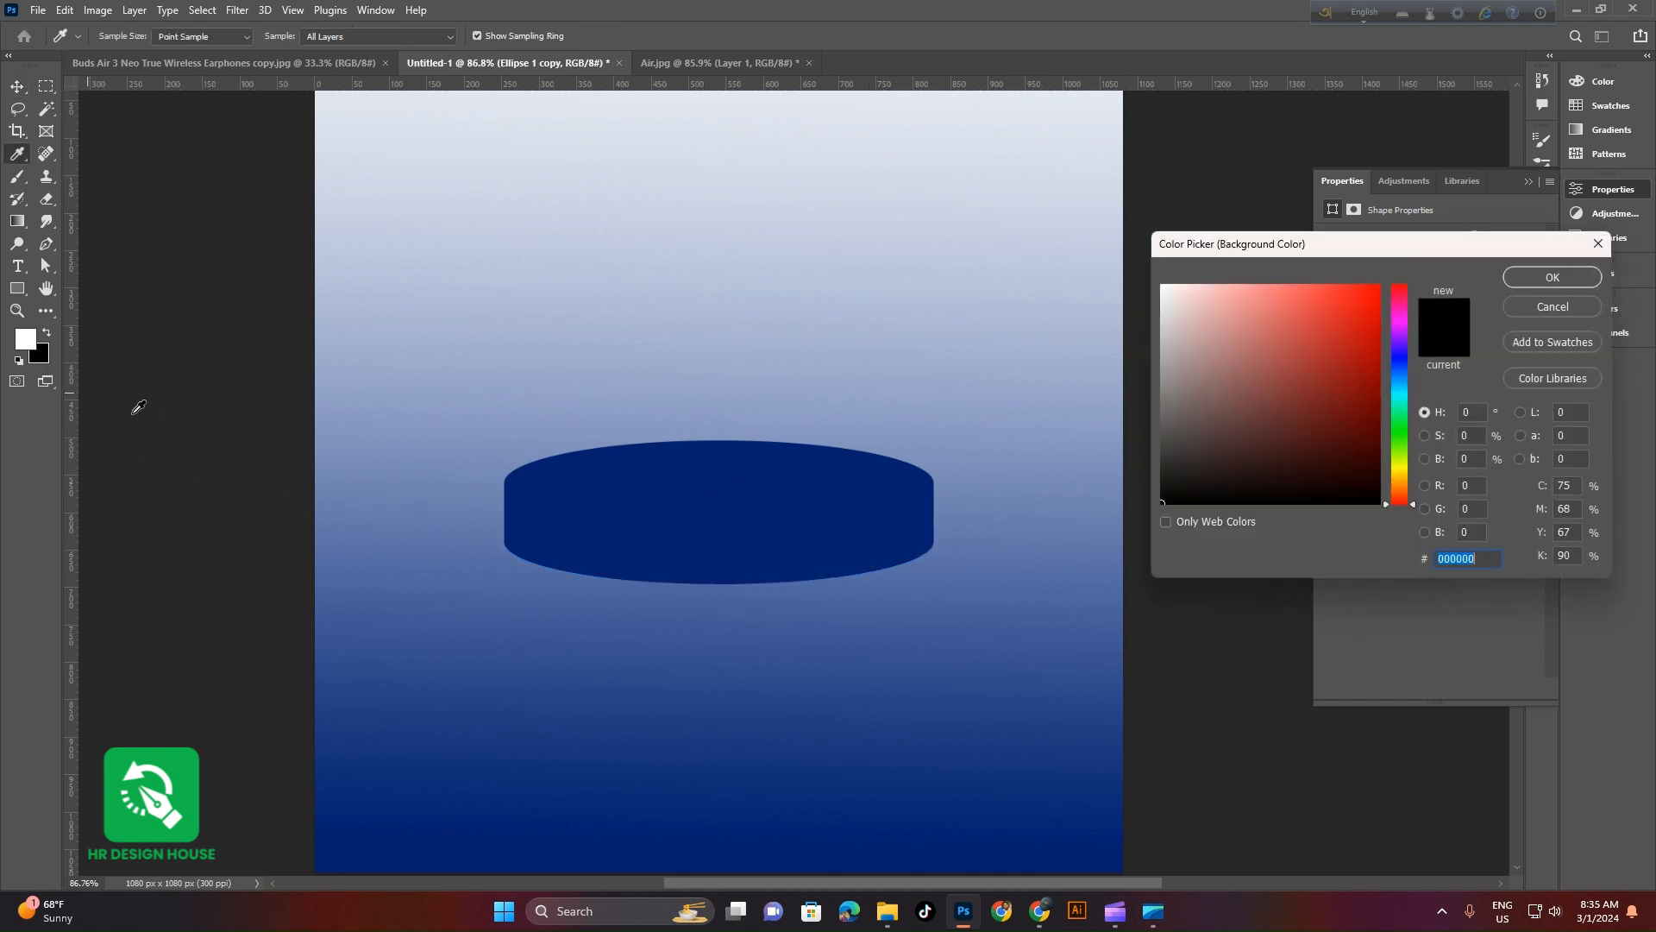
{"action": "left_click", "coordinate": [624, 544]}
{"action": "left_click", "coordinate": [1370, 428]}
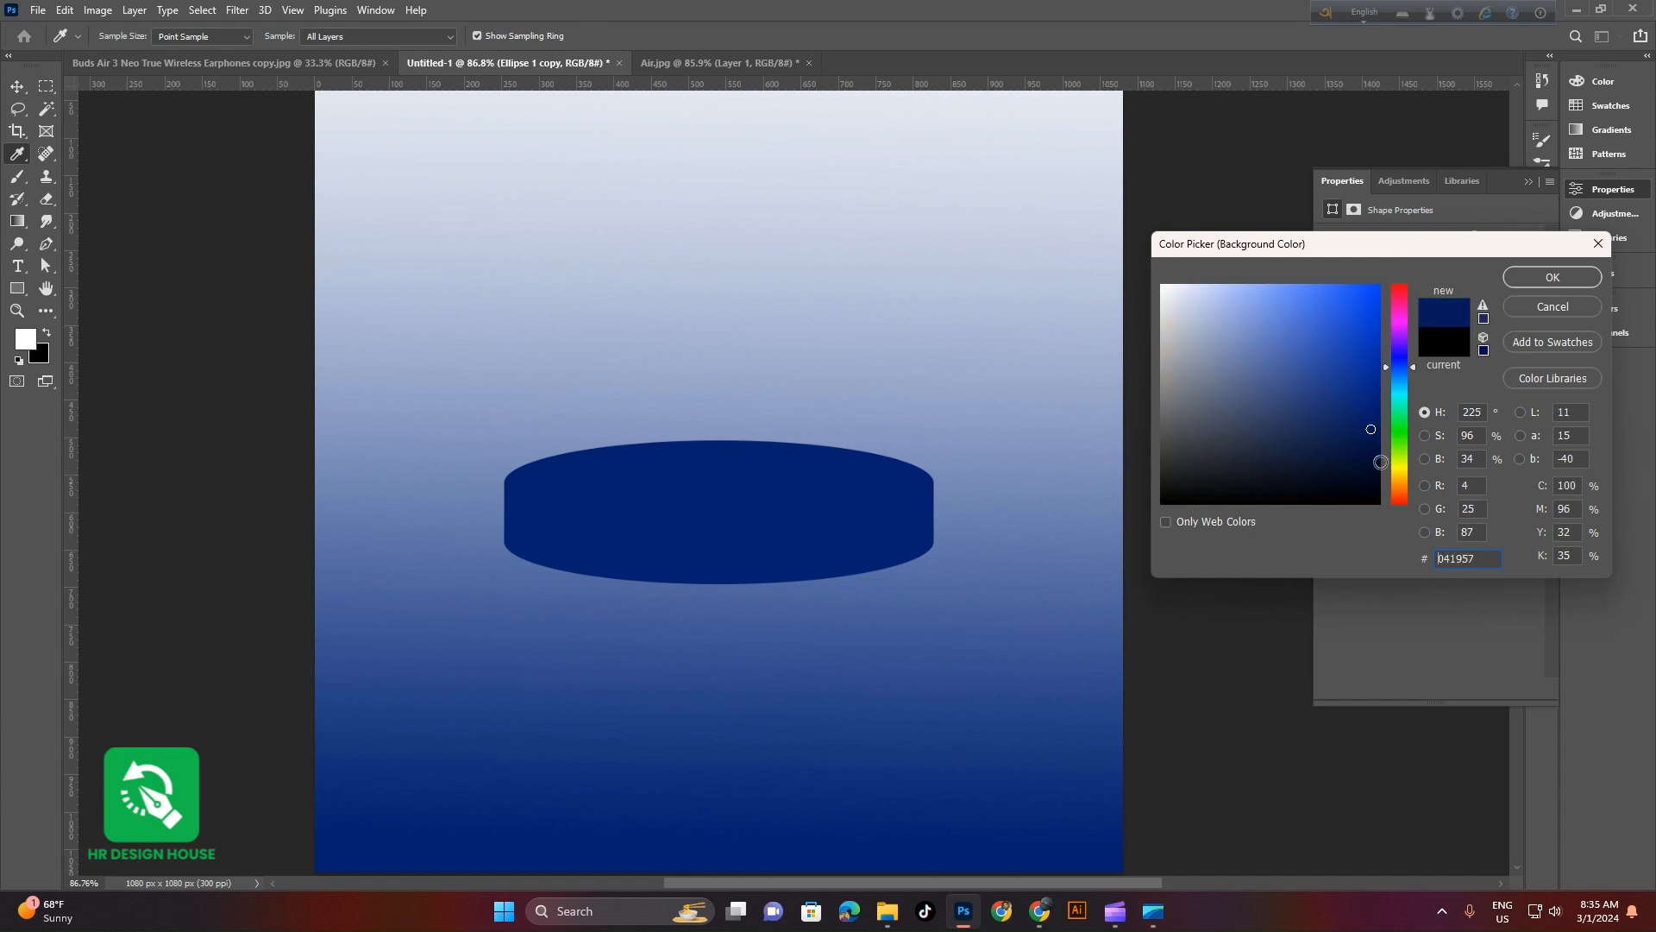
{"action": "left_click", "coordinate": [1372, 445]}
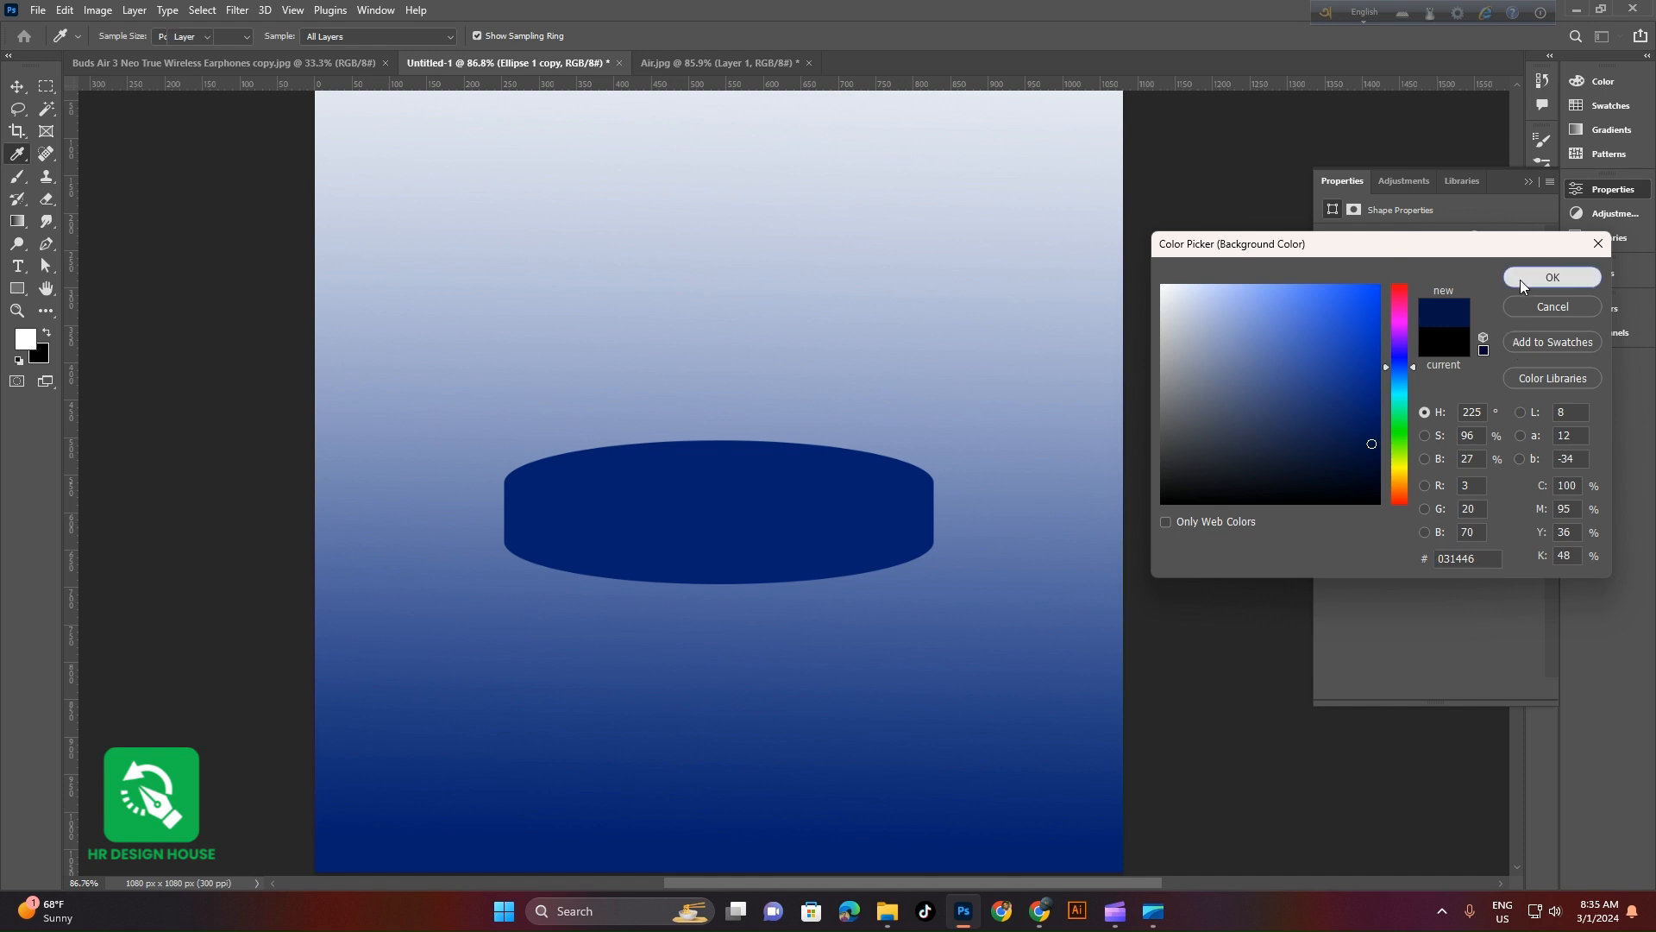
{"action": "left_click", "coordinate": [1552, 277]}
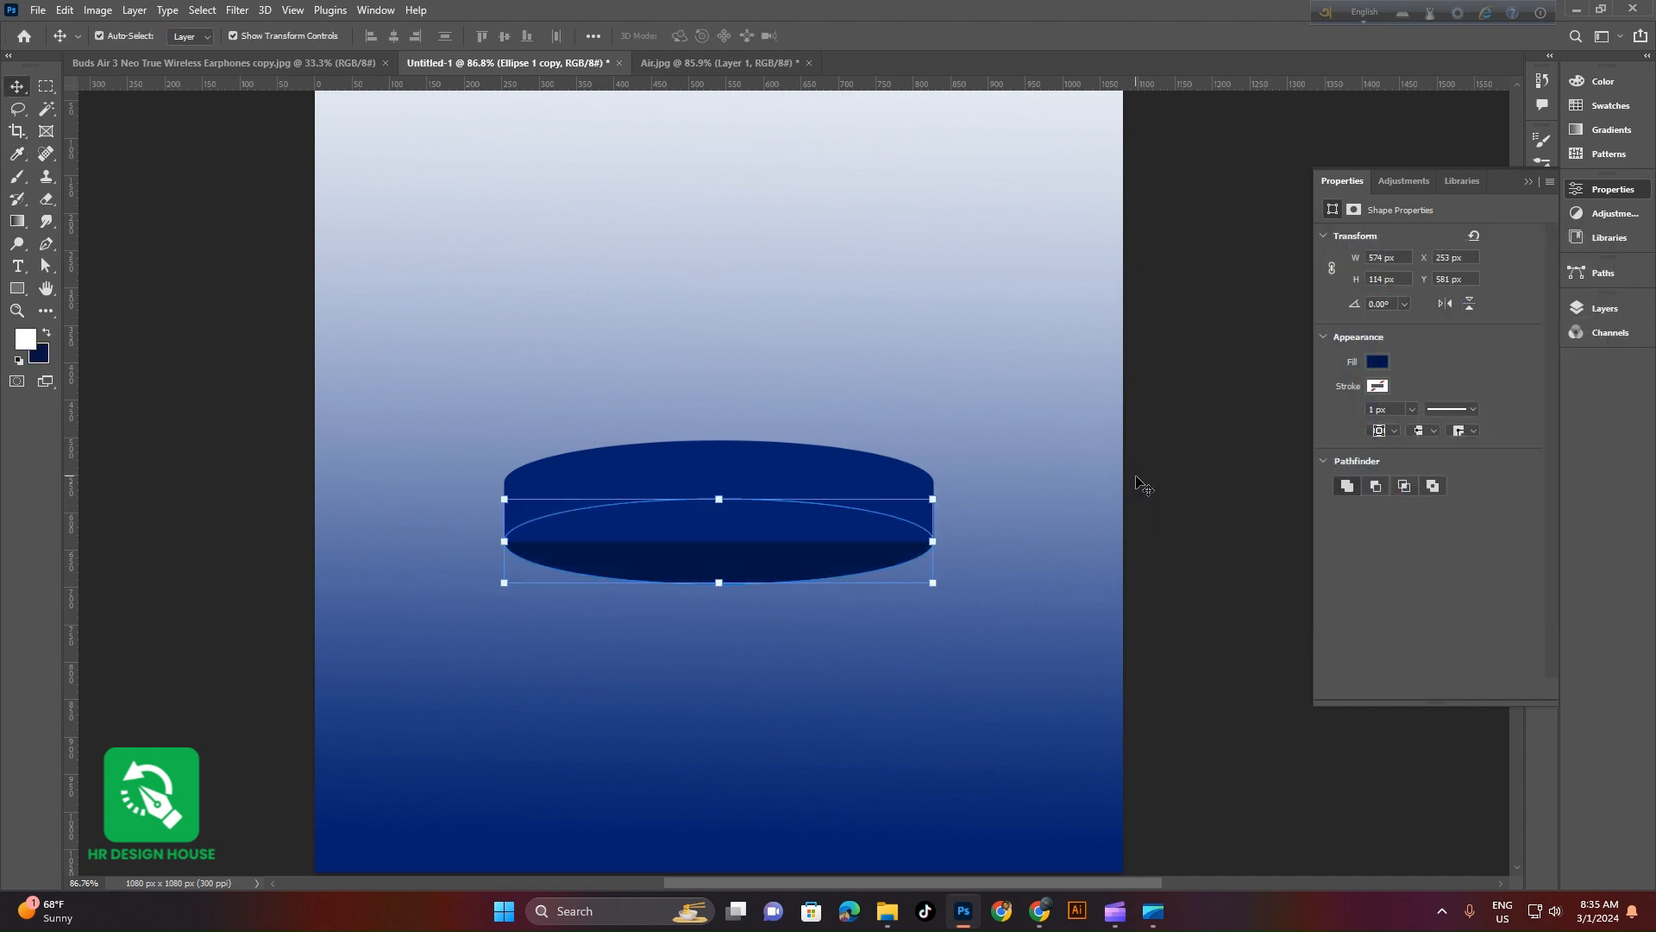
{"action": "left_click", "coordinate": [842, 523]}
{"action": "key", "text": "ctrl+BackSpace"}
{"action": "left_click", "coordinate": [1268, 548]}
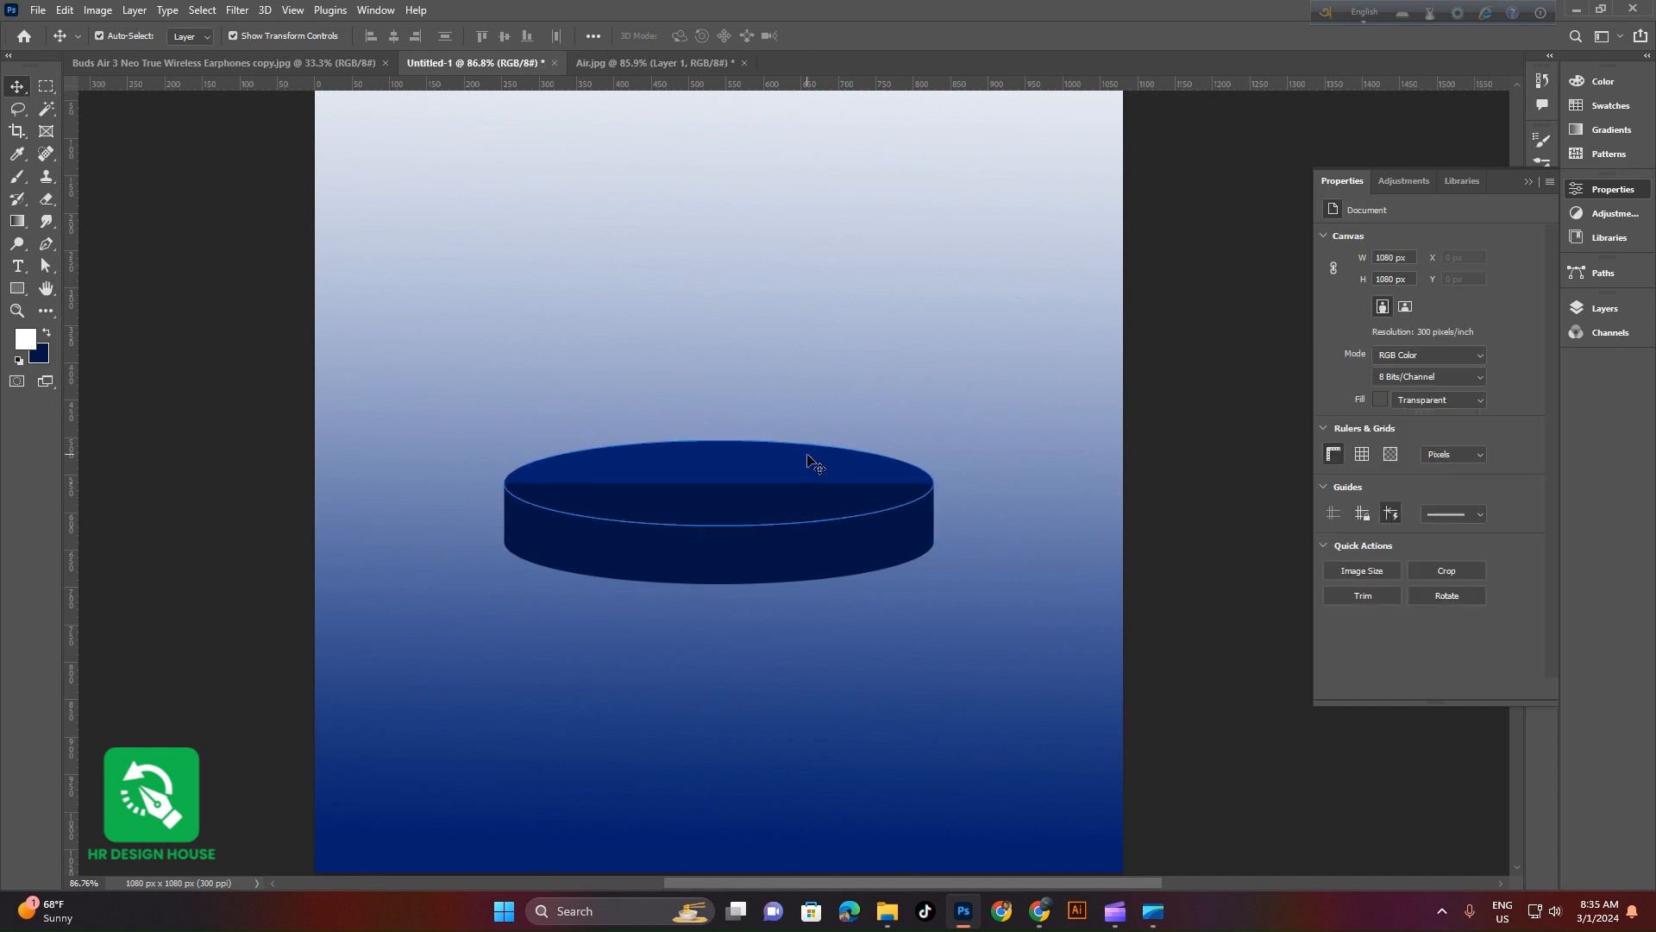
Move the Ellipse 1 layer above Rectangle 1 so the lighter ellipse forms the podium's top face
{"action": "left_click", "coordinate": [809, 462]}
{"action": "left_click", "coordinate": [1643, 303]}
{"action": "left_click_drag", "start_coordinate": [1471, 344], "coordinate": [1475, 250]}
{"action": "left_click", "coordinate": [1250, 533]}
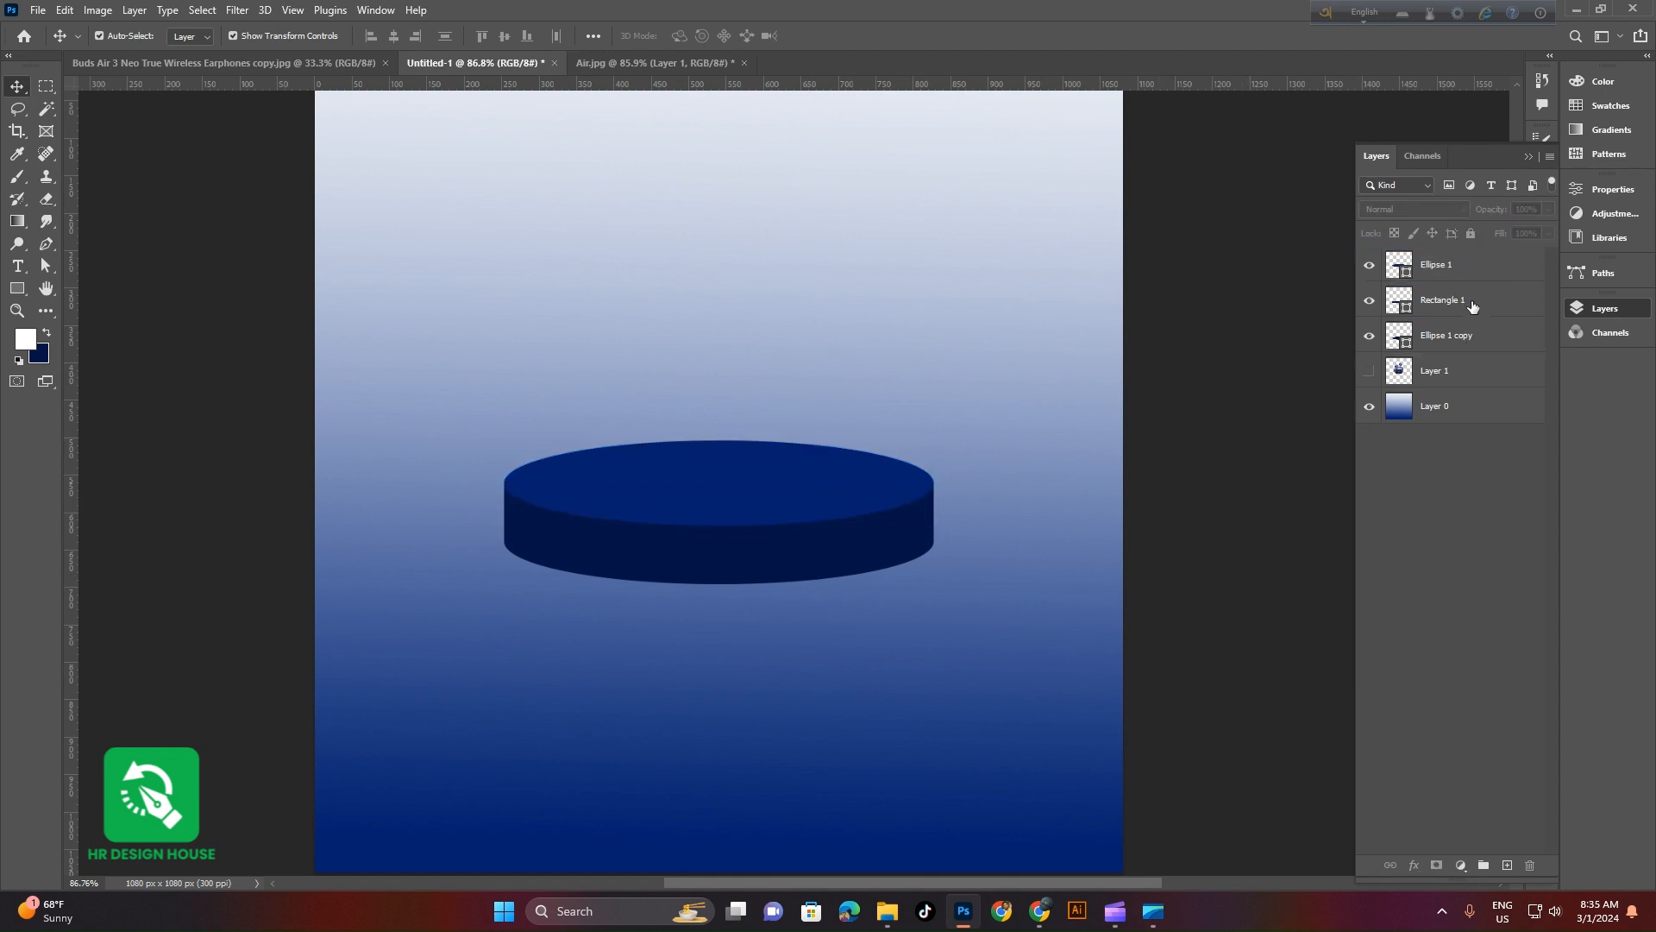
Squash the three podium shapes together to about 64% of their height and move them lower on the canvas
{"action": "left_click", "coordinate": [1475, 271]}
{"action": "left_click", "coordinate": [1456, 338], "text": "shift"}
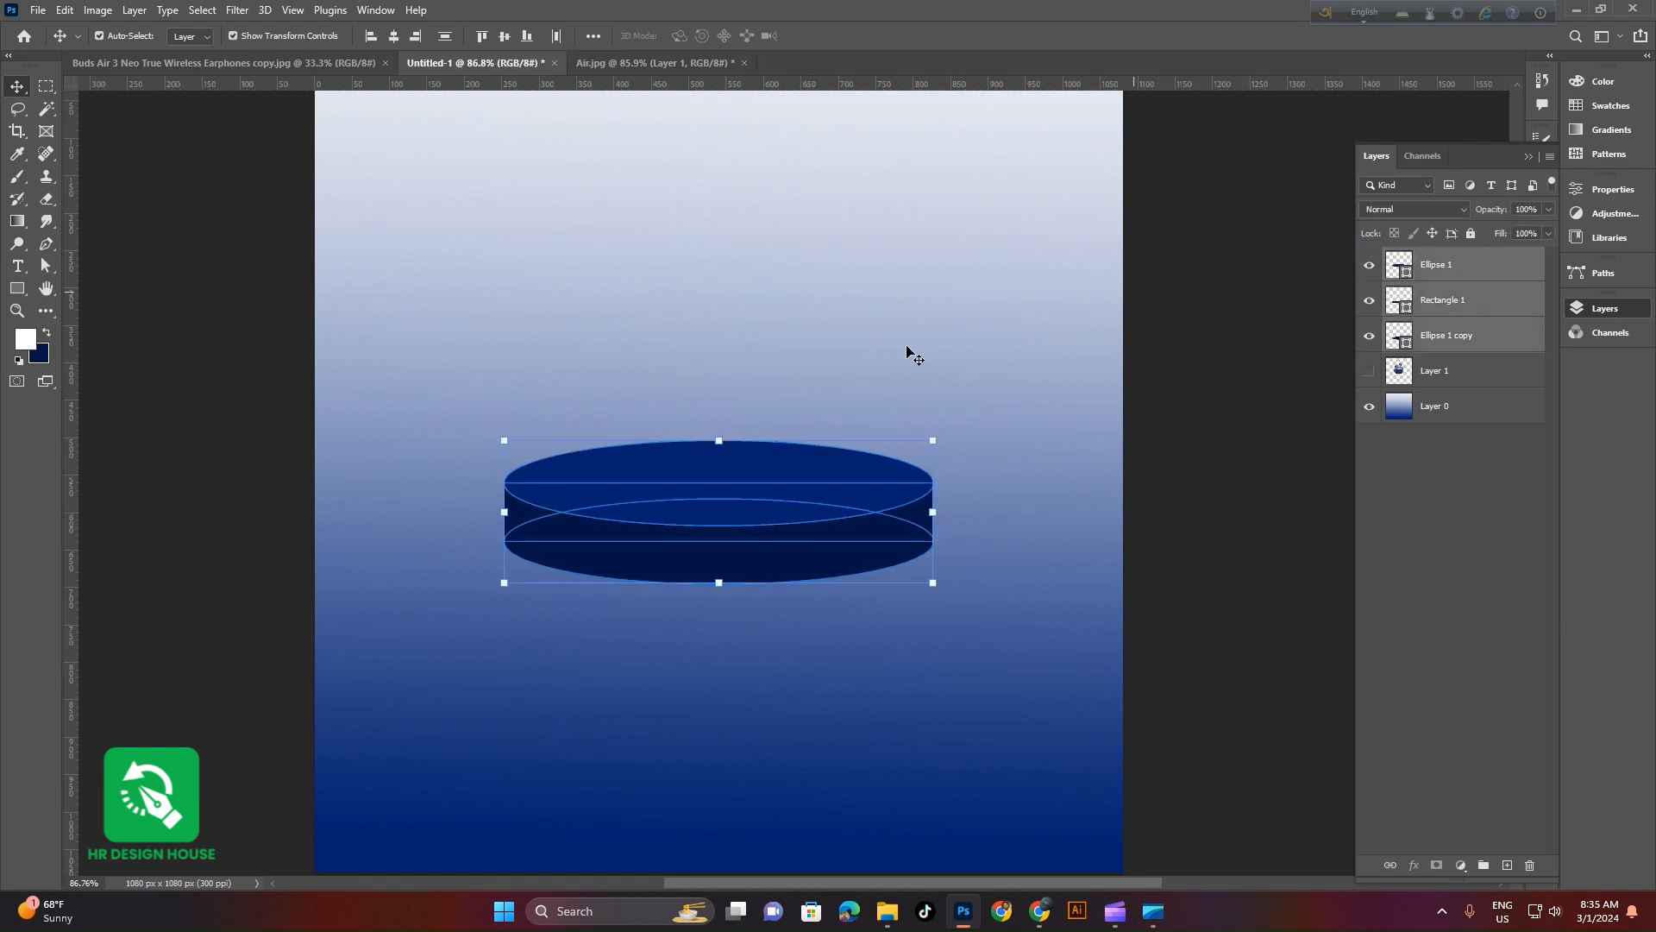
{"action": "left_click_drag", "start_coordinate": [721, 441], "coordinate": [721, 492]}
{"action": "left_click_drag", "start_coordinate": [805, 555], "coordinate": [788, 603]}
{"action": "scroll", "coordinate": [838, 444], "scroll_direction": "down", "scroll_amount": 1}
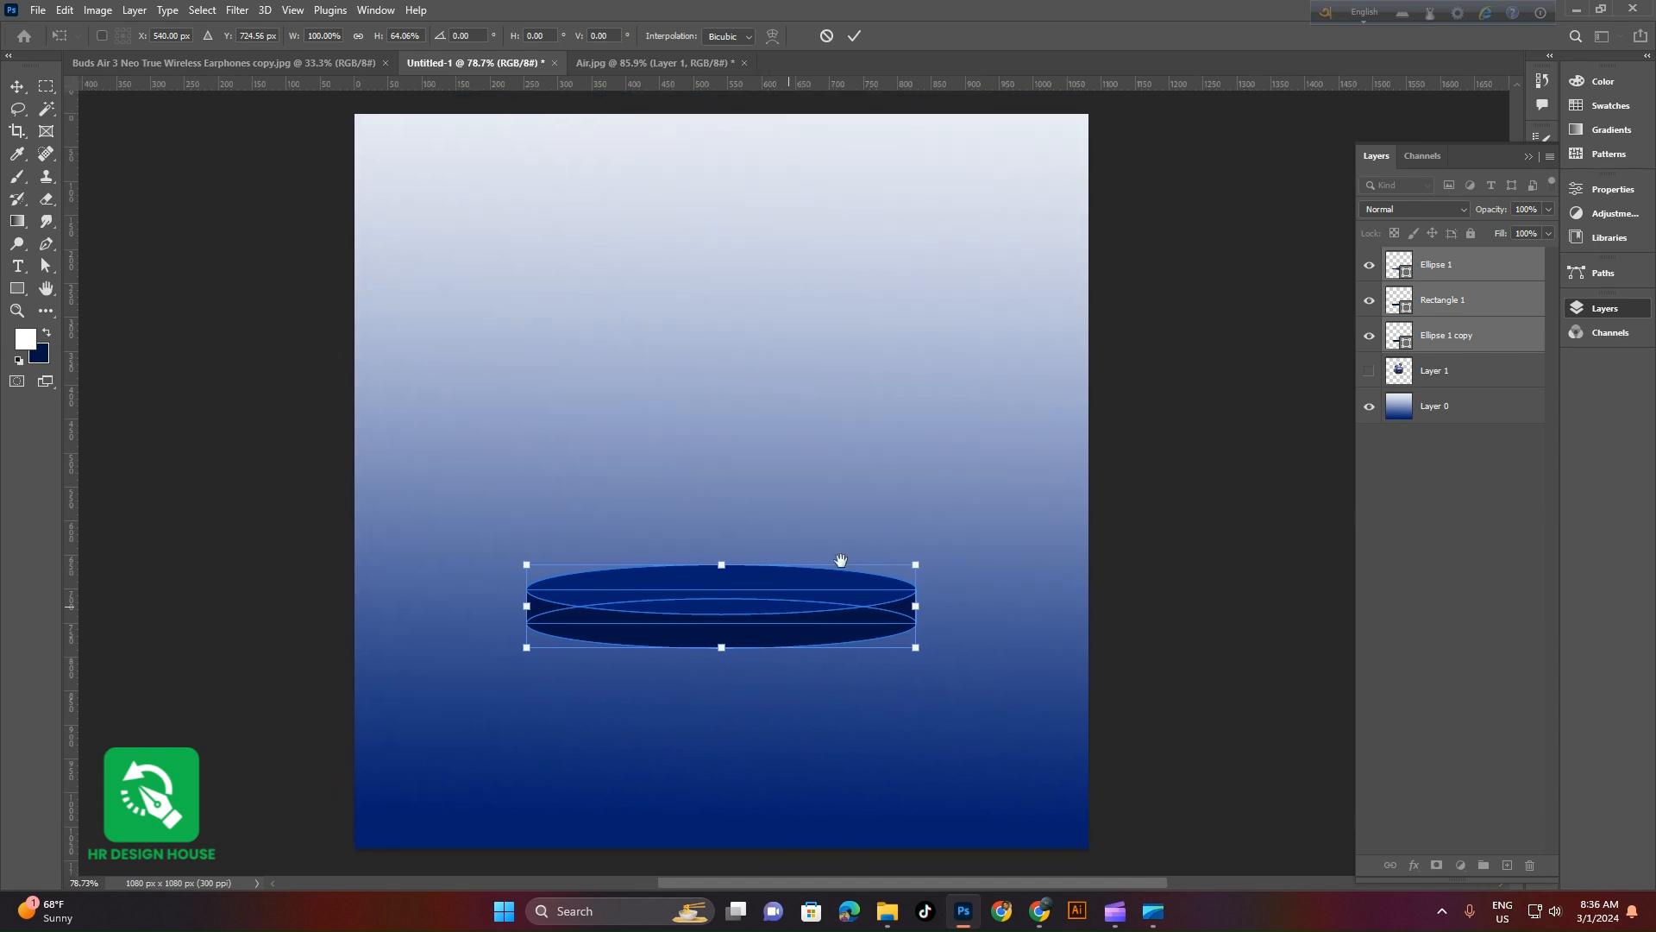
{"action": "left_click", "coordinate": [854, 39]}
Bring the earphones layer to the top of the layer stack, show it, and lower the earphones onto the podium
{"action": "scroll", "coordinate": [915, 643], "scroll_direction": "down", "scroll_amount": 3}
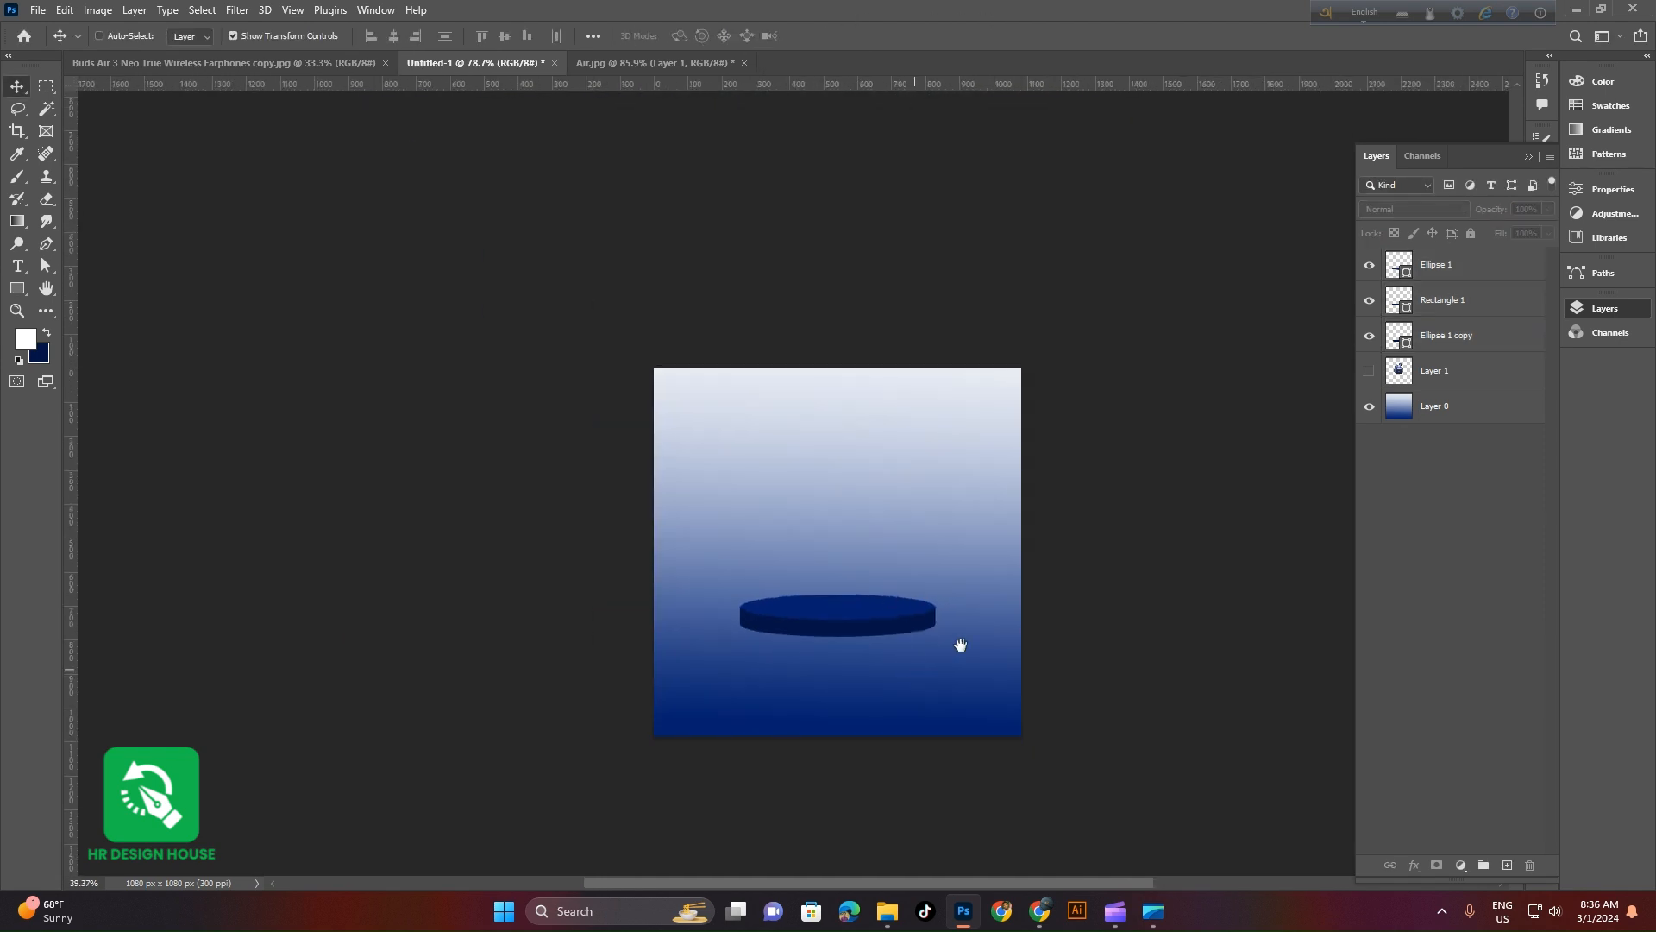
{"action": "scroll", "coordinate": [852, 628], "scroll_direction": "up", "scroll_amount": 3}
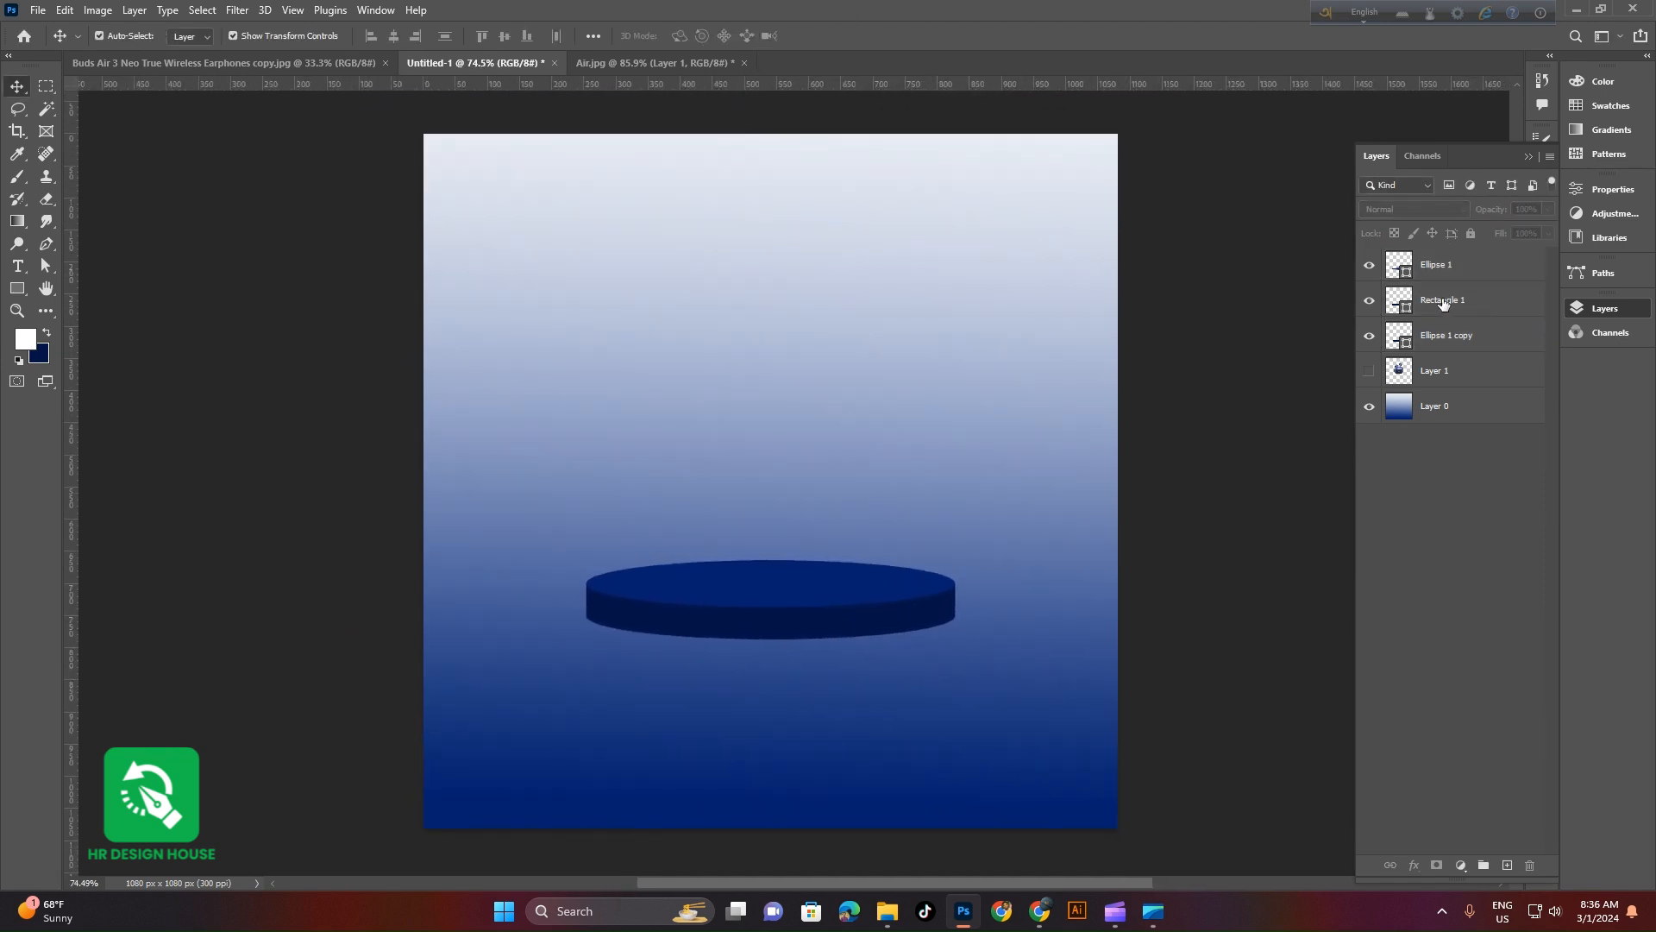
{"action": "left_click_drag", "start_coordinate": [1404, 378], "coordinate": [1457, 254]}
{"action": "left_click", "coordinate": [1369, 265]}
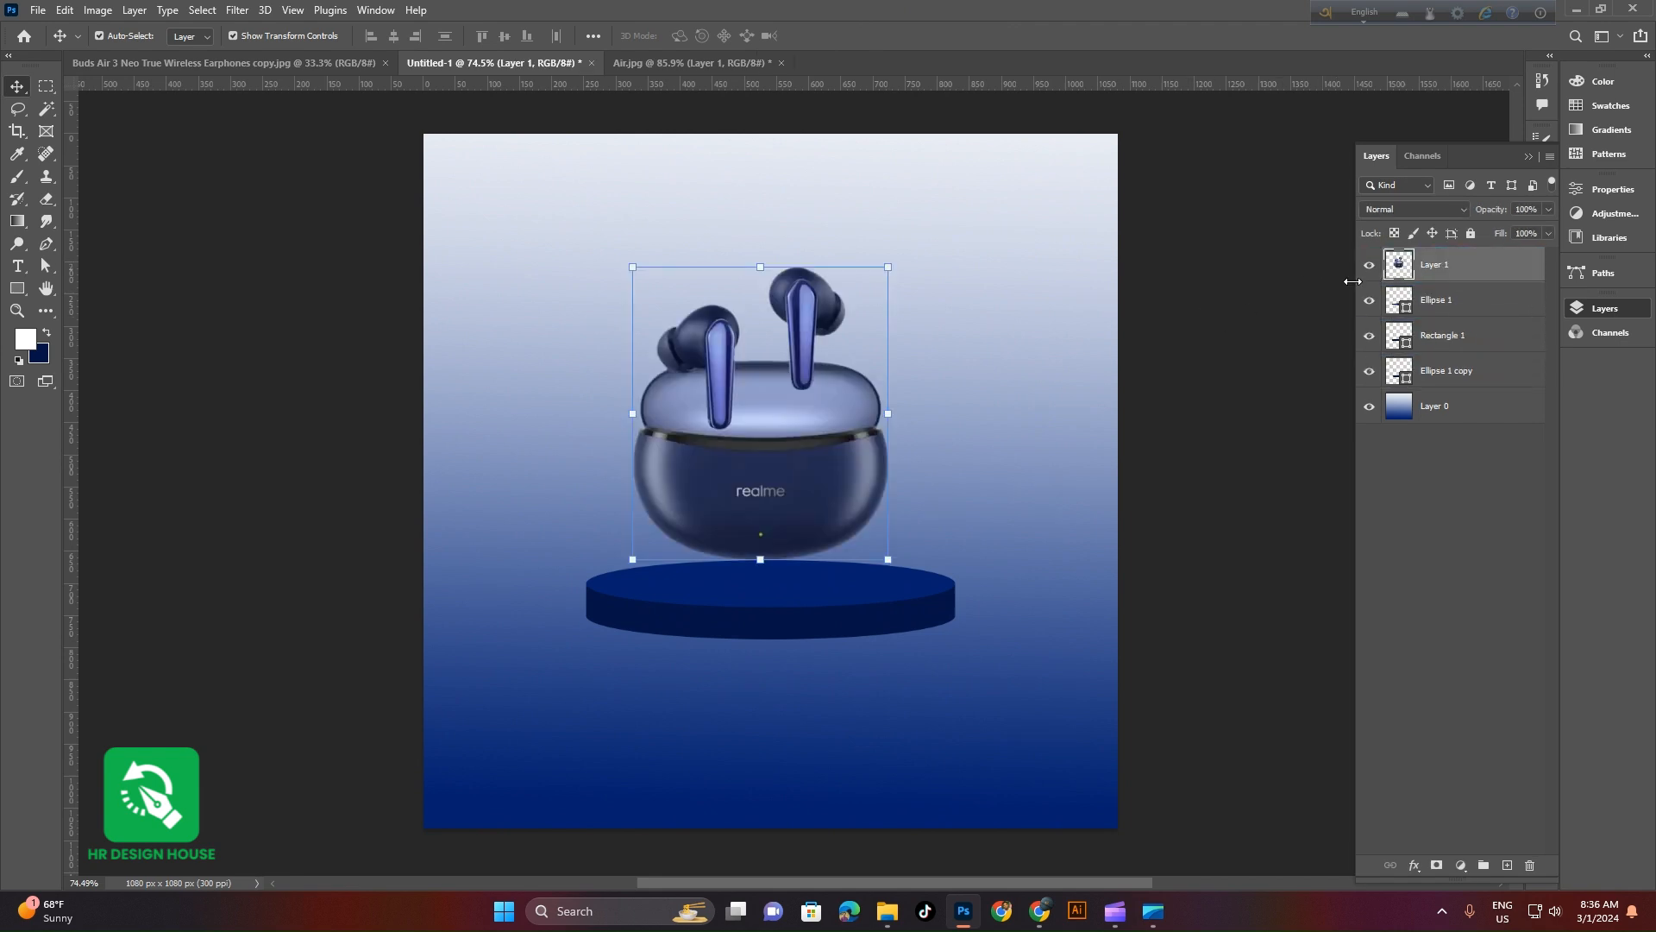
{"action": "left_click_drag", "start_coordinate": [805, 456], "coordinate": [806, 495]}
{"action": "left_click", "coordinate": [1294, 643]}
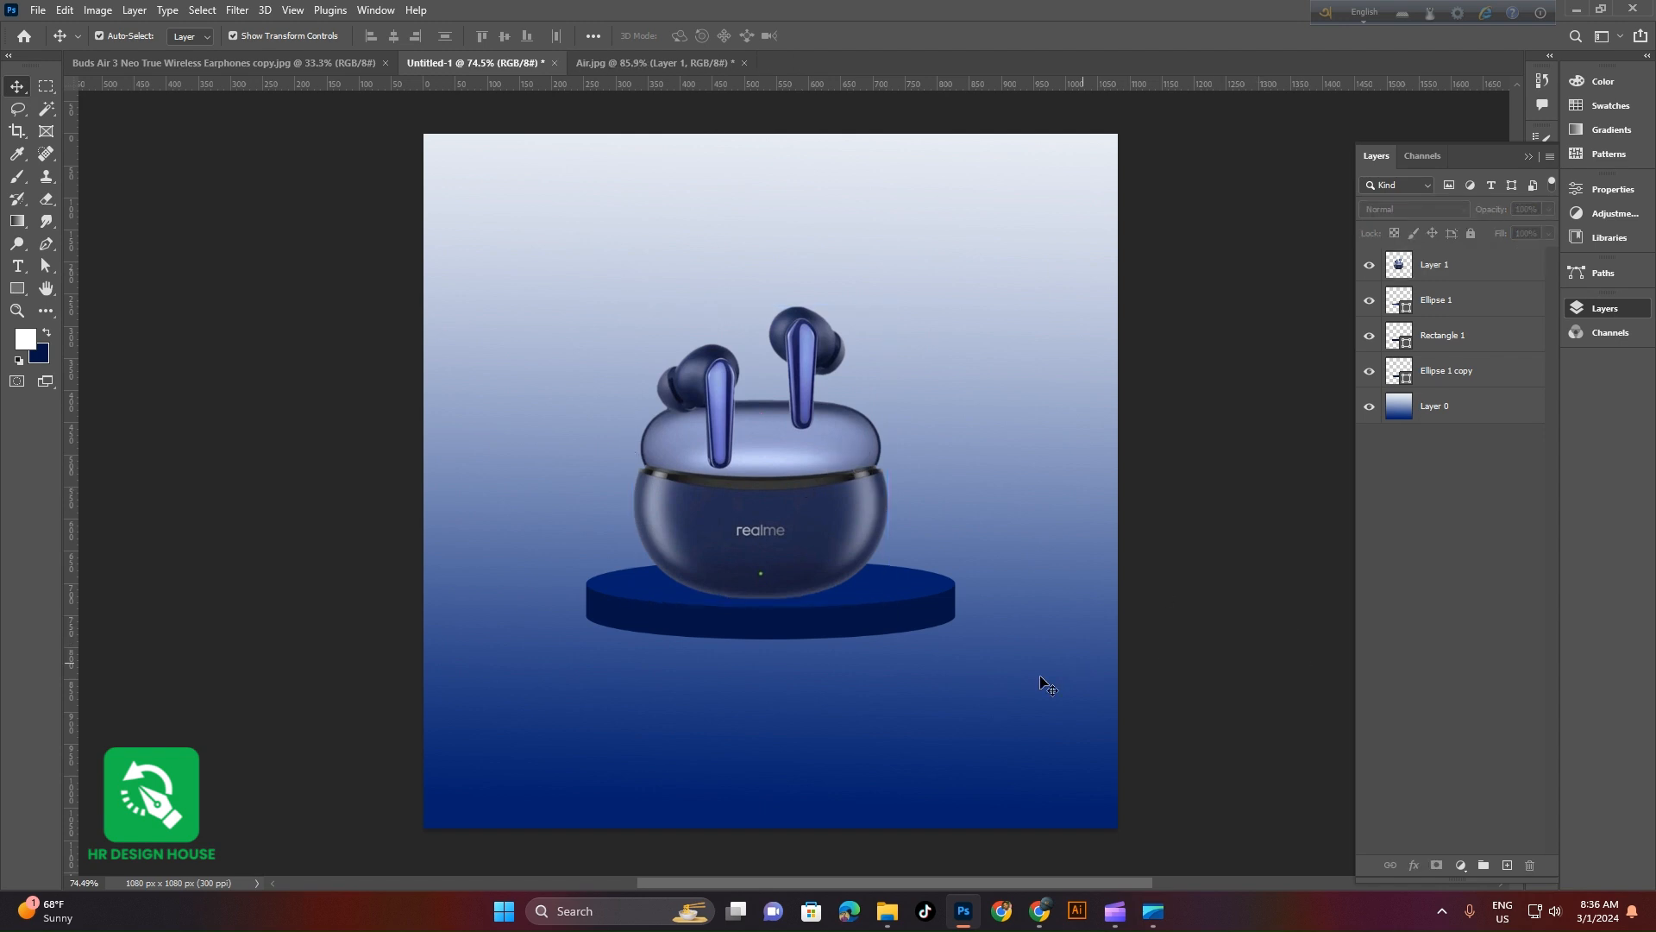
Try to merge the three podium shape layers into one, and undo the merge
{"action": "left_click", "coordinate": [1458, 310]}
{"action": "left_click", "coordinate": [1453, 377], "text": "shift"}
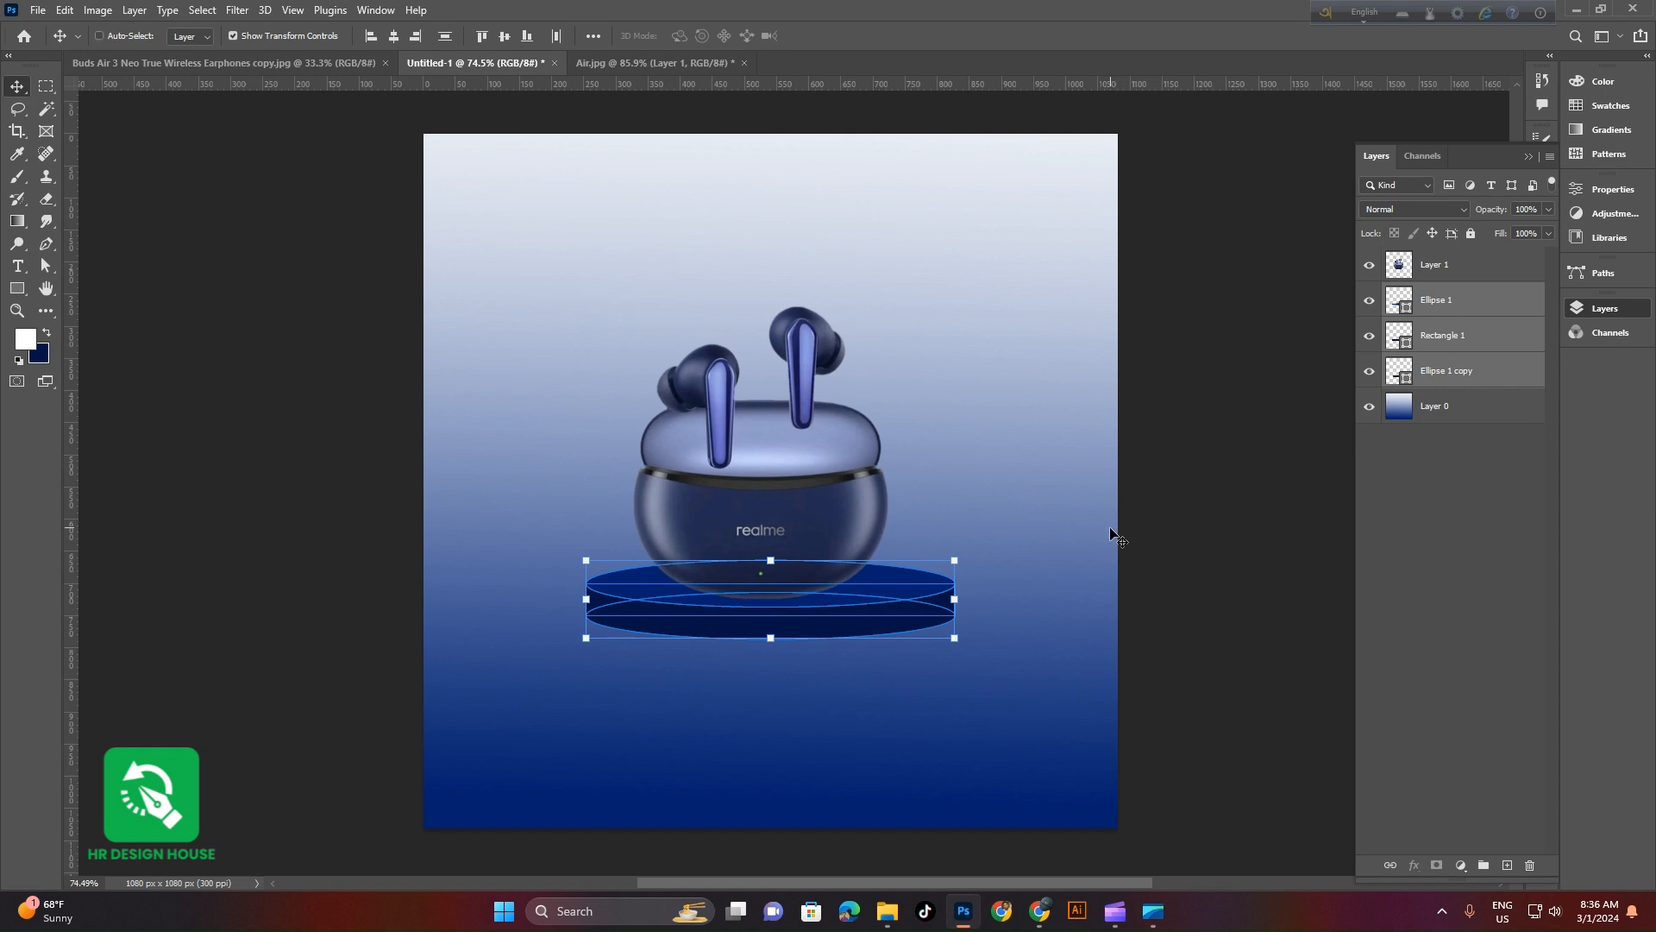
{"action": "key", "text": "ctrl+e"}
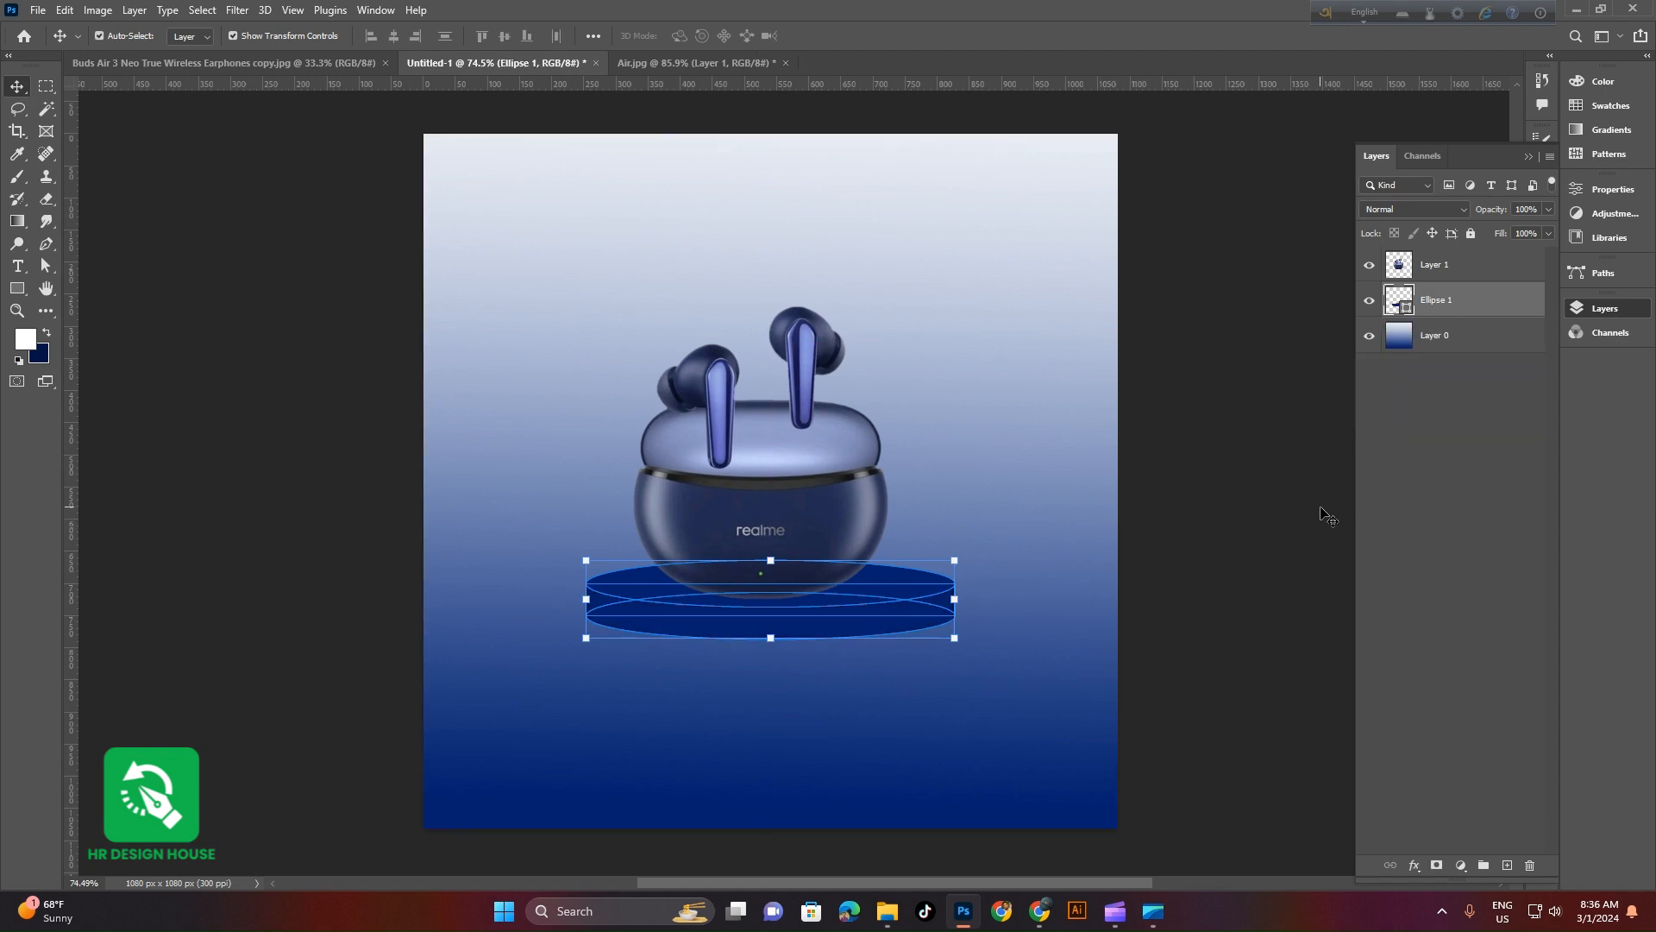
{"action": "key", "text": "ctrl+z"}
{"action": "left_click", "coordinate": [1222, 598]}
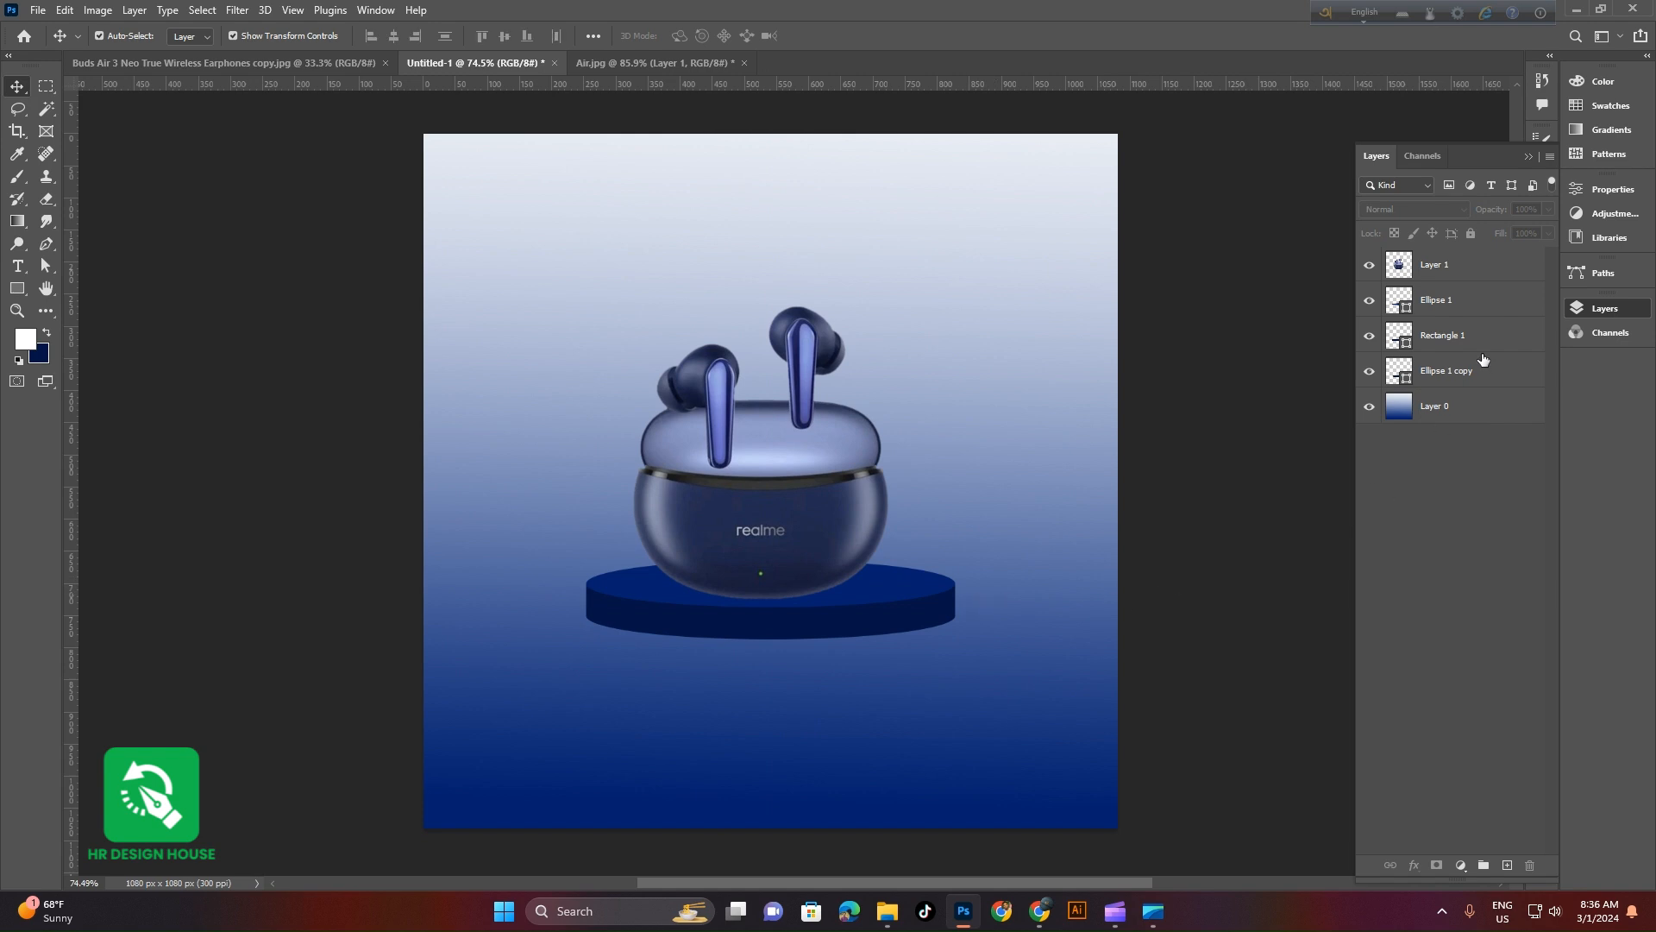
Move the three podium shapes lower together and enlarge them proportionally so the podium is wider
{"action": "left_click", "coordinate": [1454, 311]}
{"action": "left_click", "coordinate": [1458, 370], "text": "shift"}
{"action": "left_click_drag", "start_coordinate": [817, 612], "coordinate": [829, 634]}
{"action": "left_click_drag", "start_coordinate": [953, 627], "coordinate": [894, 671]}
{"action": "key", "text": "Return"}
{"action": "left_click", "coordinate": [1239, 617]}
Move the earphones down so that the case rests on the podium's top face
{"action": "left_click_drag", "start_coordinate": [763, 480], "coordinate": [760, 537]}
{"action": "left_click", "coordinate": [332, 528]}
{"action": "scroll", "coordinate": [854, 704], "scroll_direction": "down", "scroll_amount": 4}
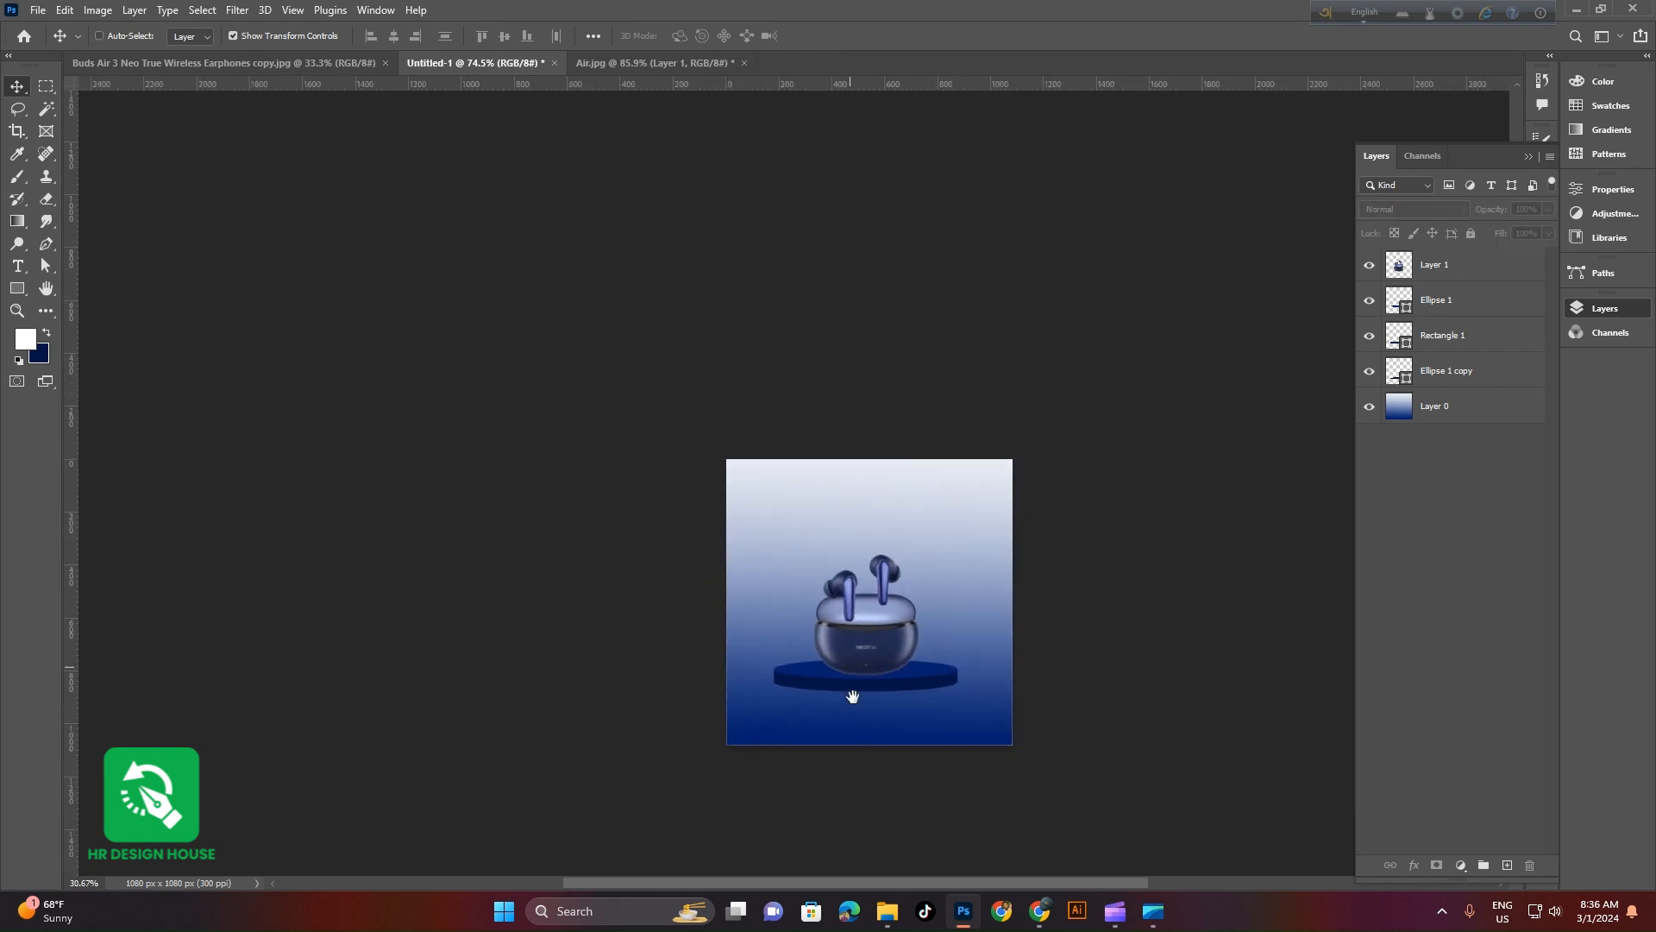
{"action": "scroll", "coordinate": [871, 679], "scroll_direction": "up", "scroll_amount": 2}
{"action": "left_click_drag", "start_coordinate": [903, 724], "coordinate": [877, 722]}
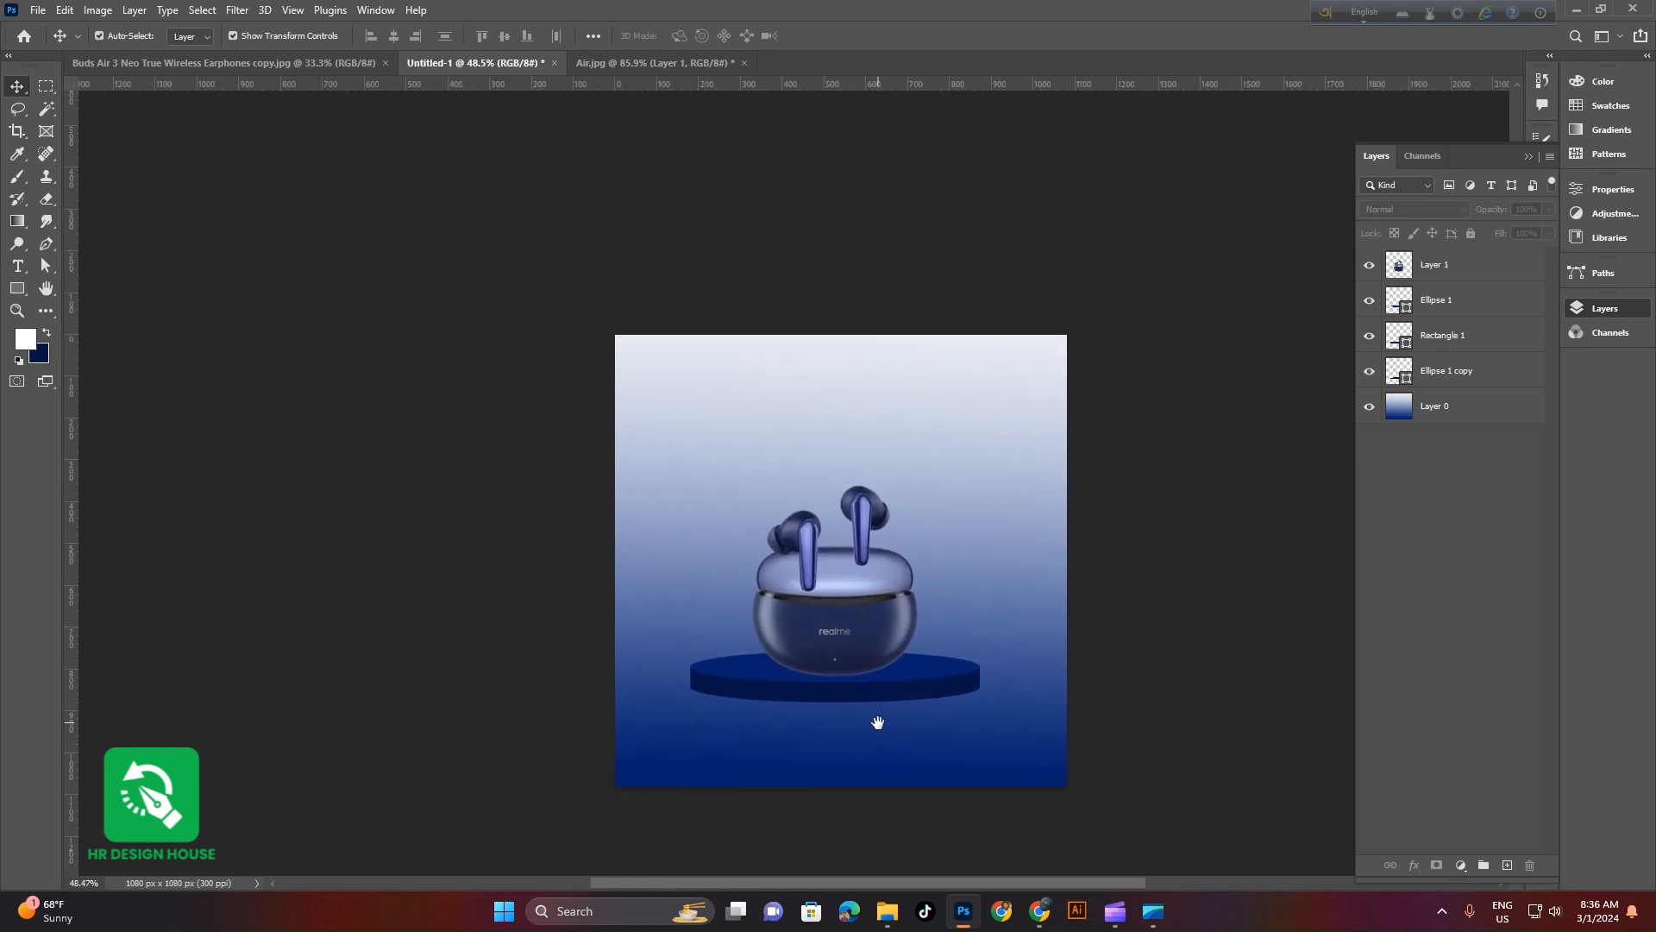
{"action": "scroll", "coordinate": [827, 732], "scroll_direction": "up", "scroll_amount": 3}
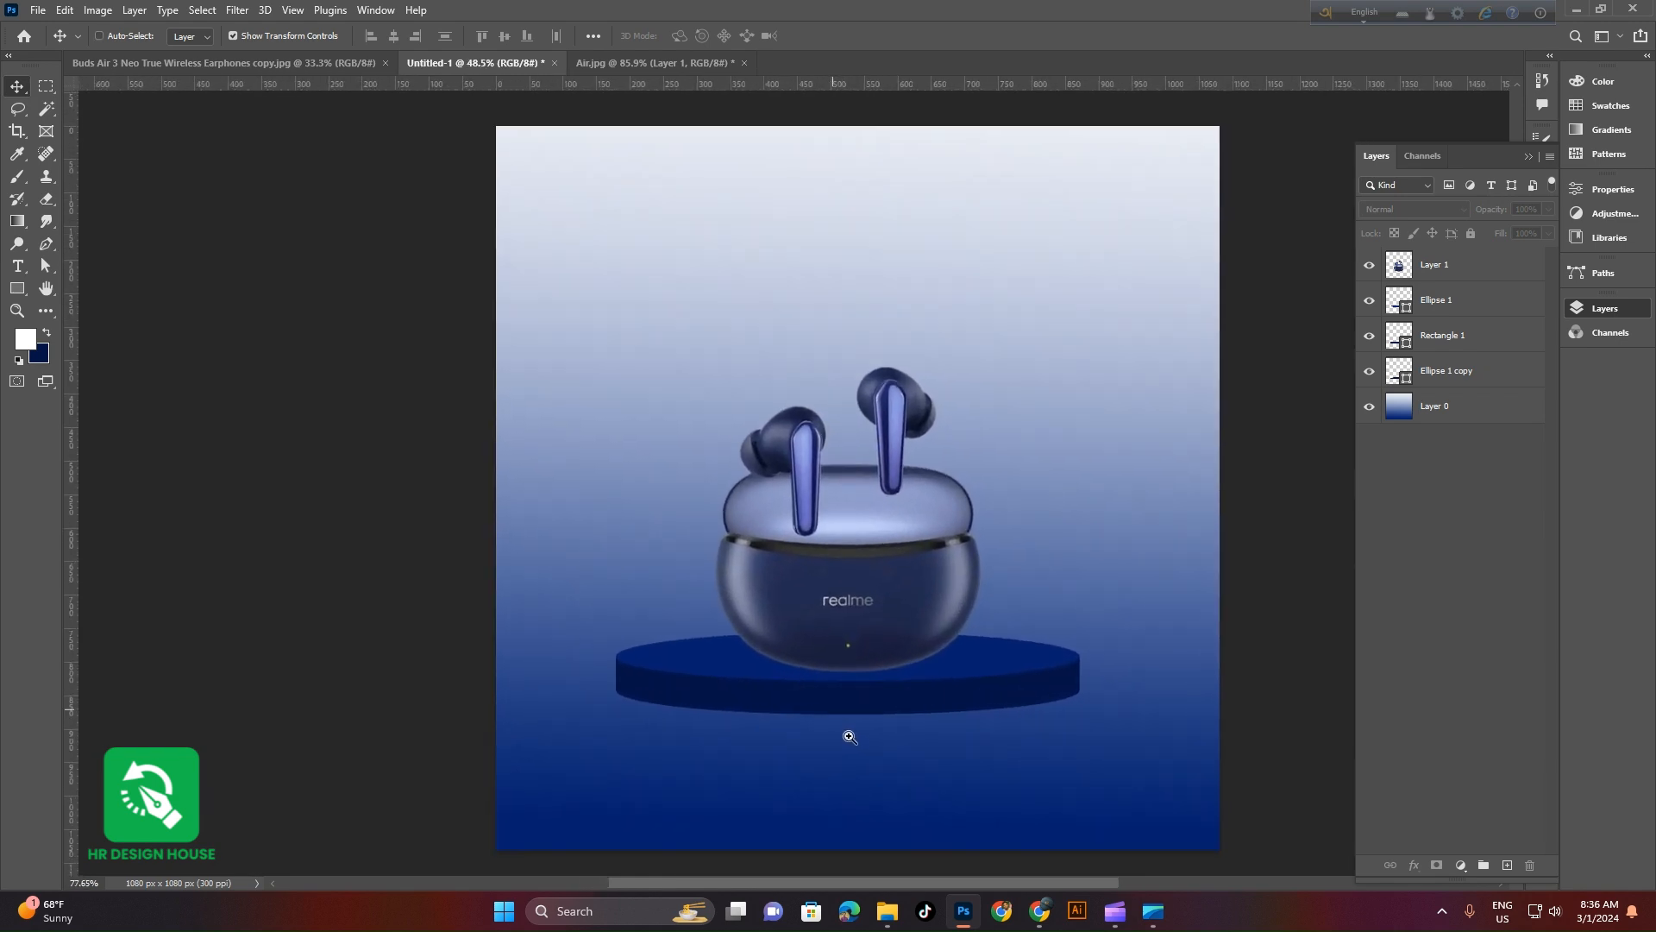
{"action": "scroll", "coordinate": [833, 721], "scroll_direction": "up", "scroll_amount": 2}
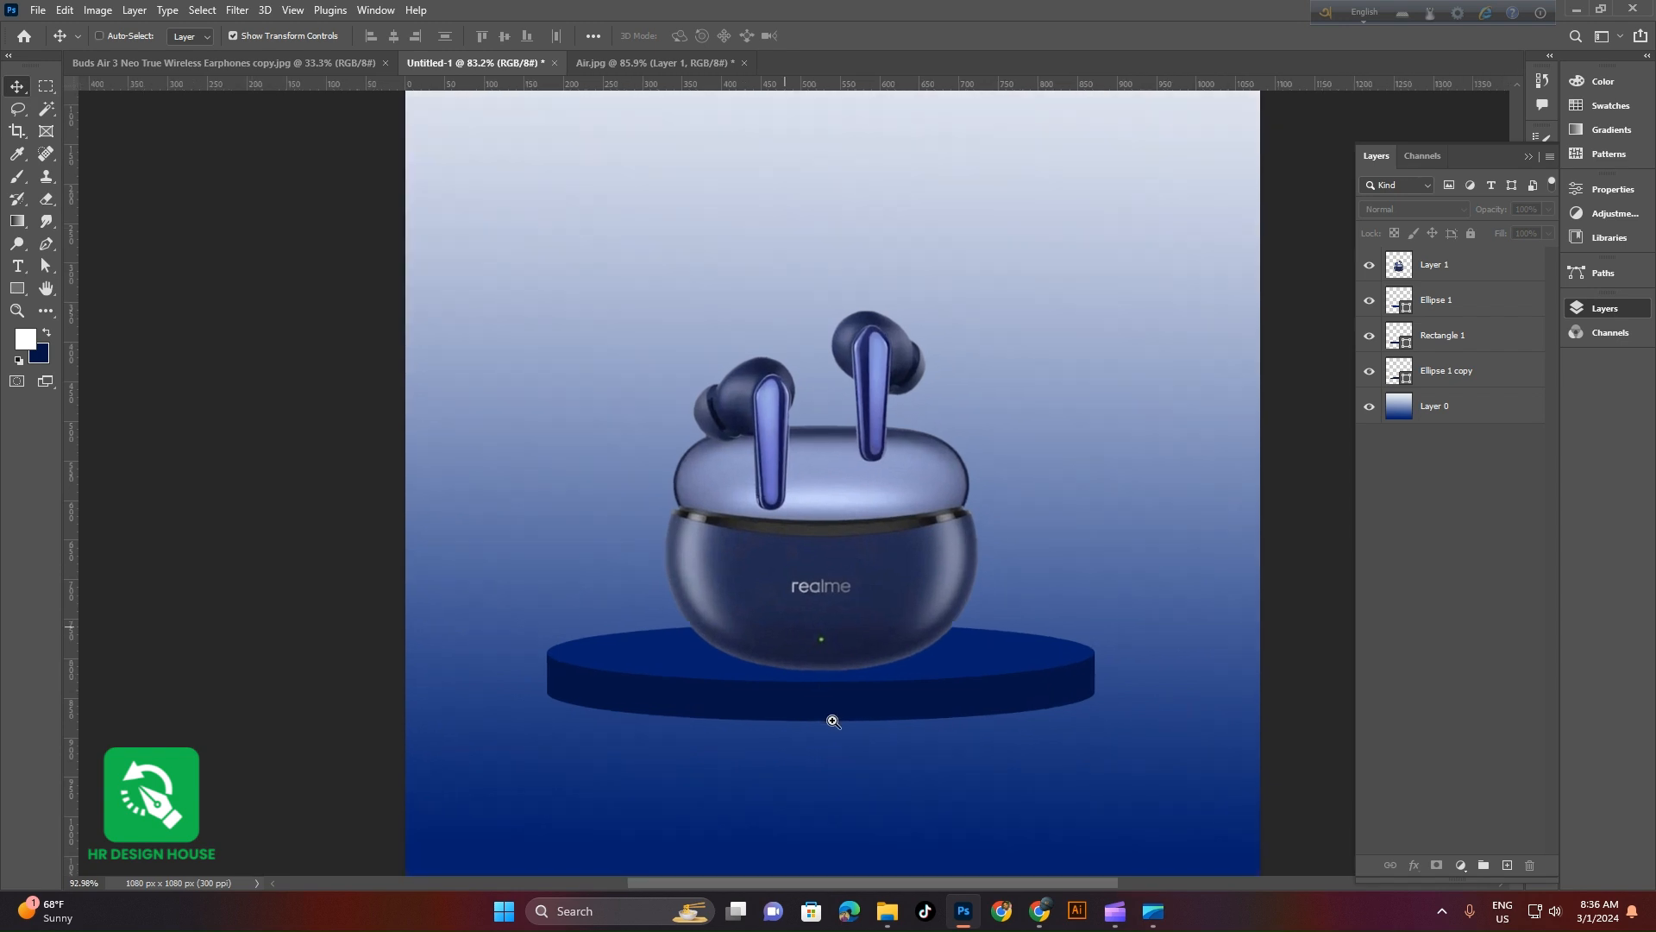
Sample a dark navy from the earphone case as the background colour and fill the podium's top ellipse with it
{"action": "left_click", "coordinate": [658, 658]}
{"action": "left_click", "coordinate": [40, 354]}
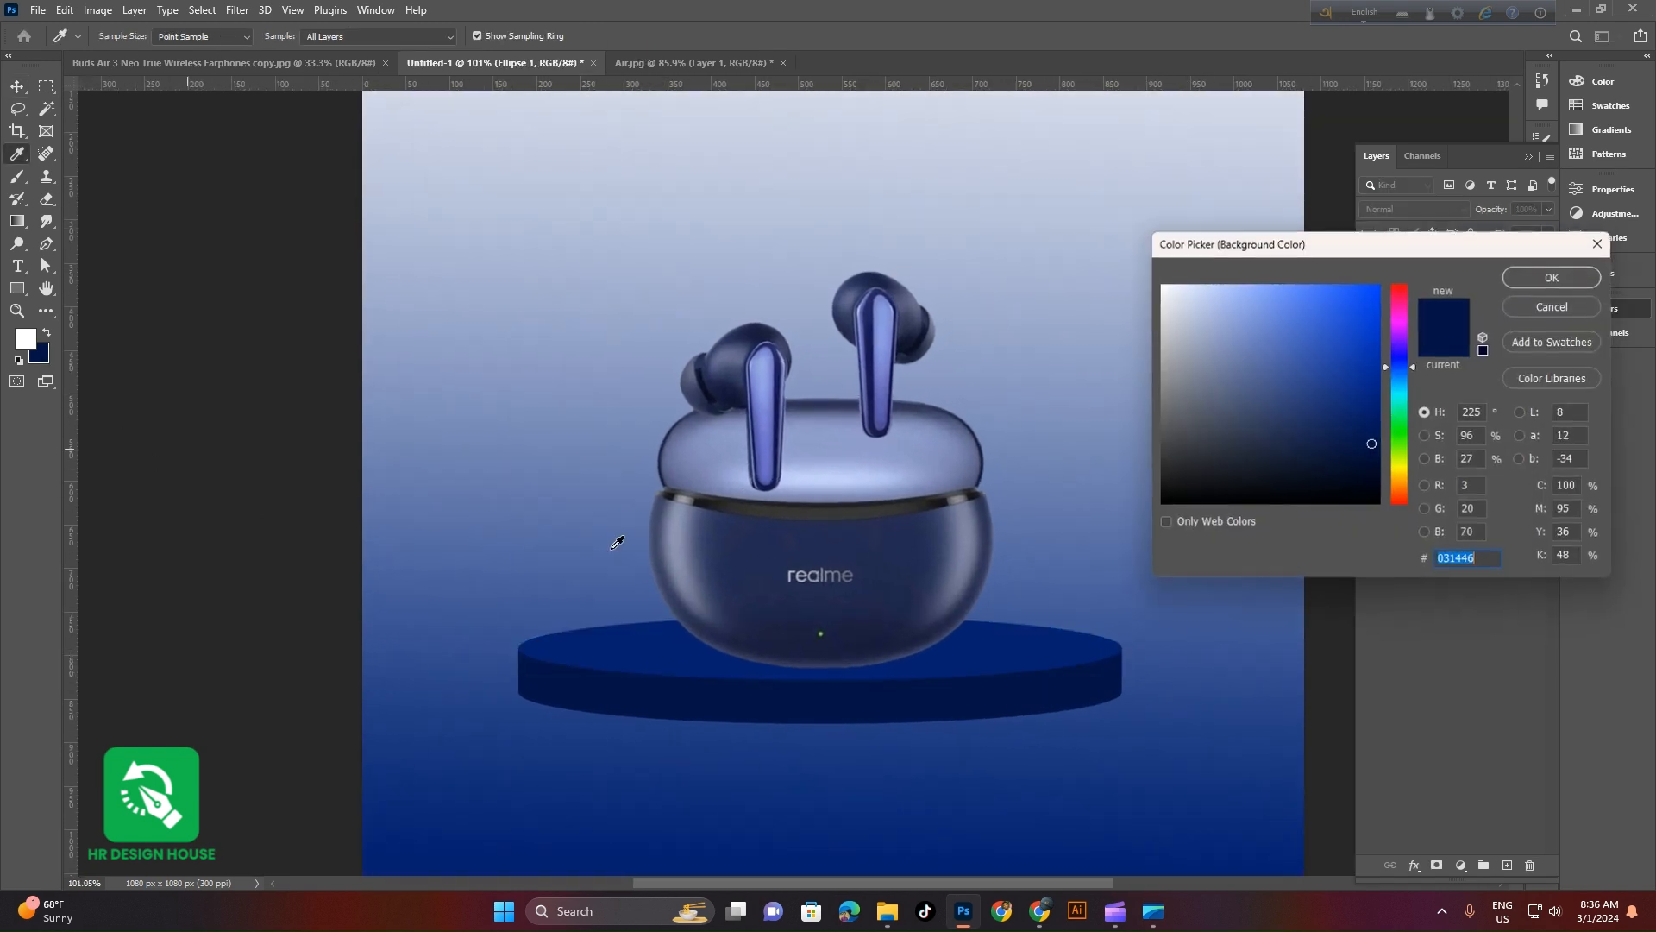
{"action": "left_click", "coordinate": [785, 606]}
{"action": "left_click", "coordinate": [757, 570]}
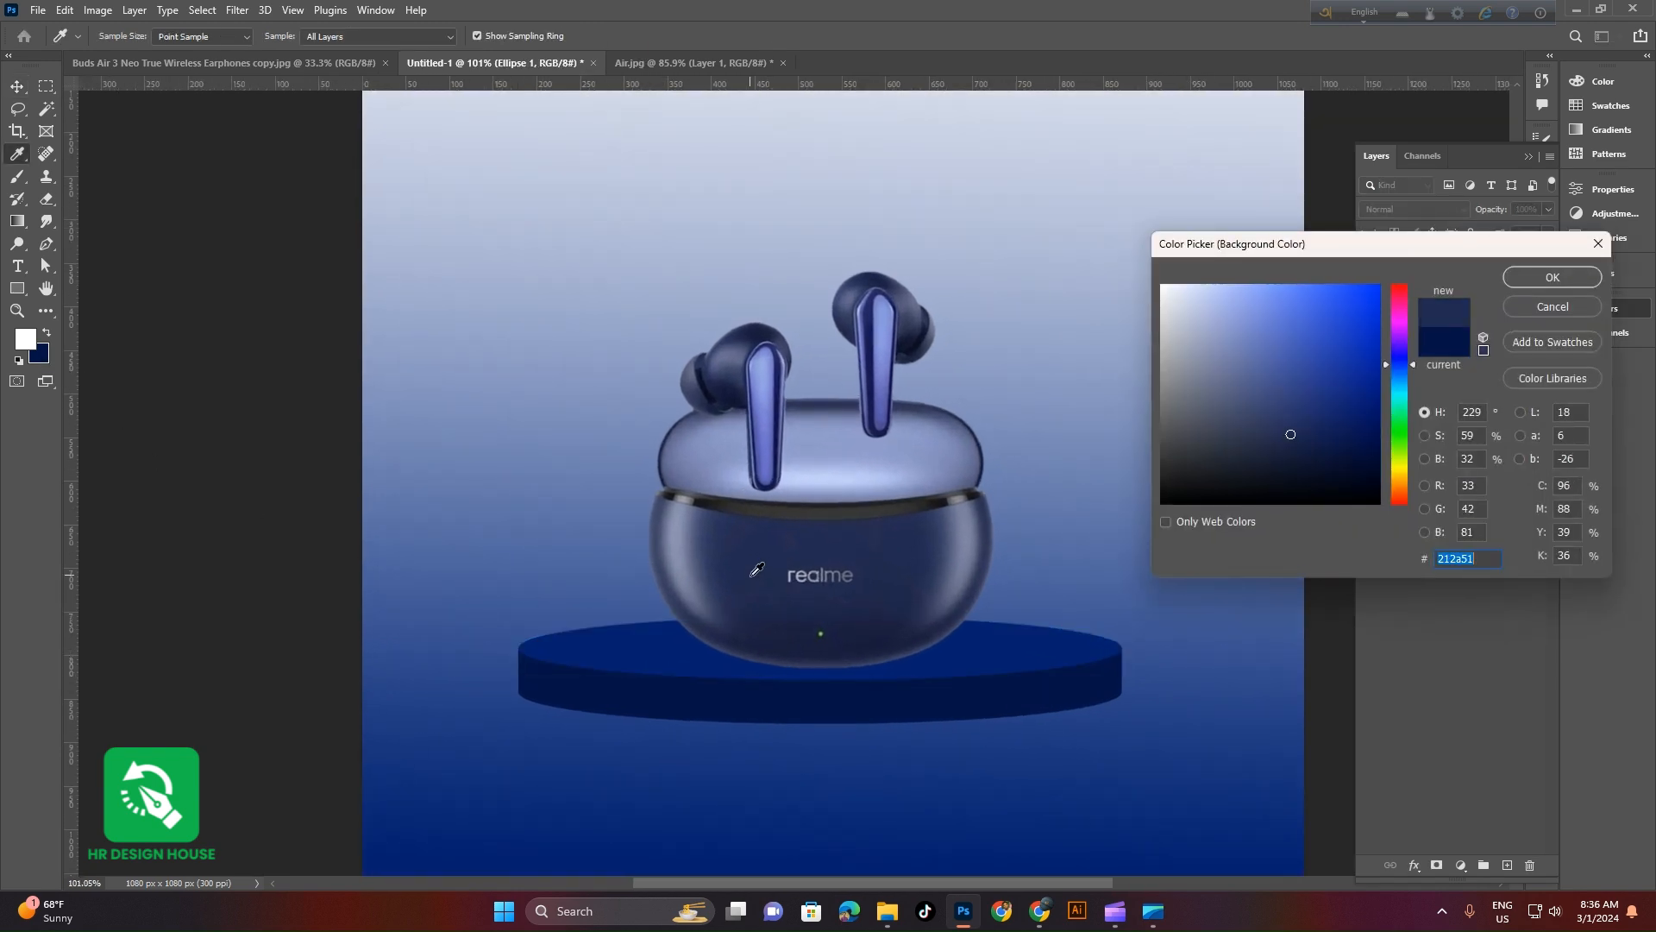
{"action": "left_click", "coordinate": [901, 582]}
{"action": "left_click", "coordinate": [1544, 277]}
{"action": "key", "text": "v"}
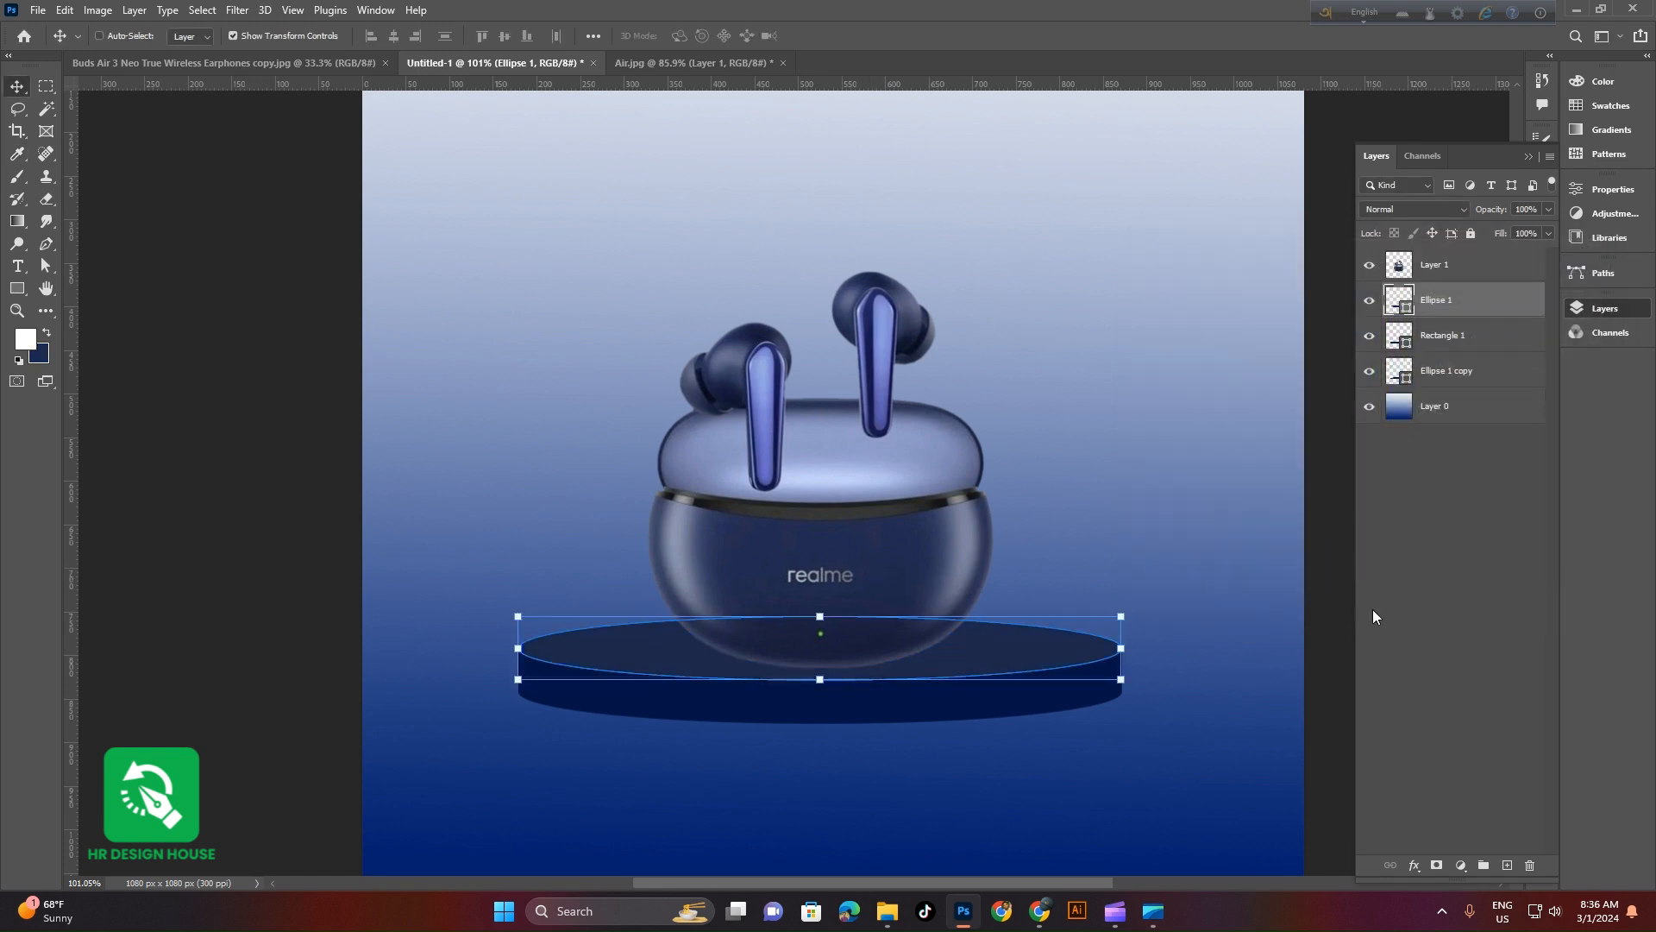
{"action": "left_click", "coordinate": [267, 555]}
{"action": "scroll", "coordinate": [684, 555], "scroll_direction": "down", "scroll_amount": 4}
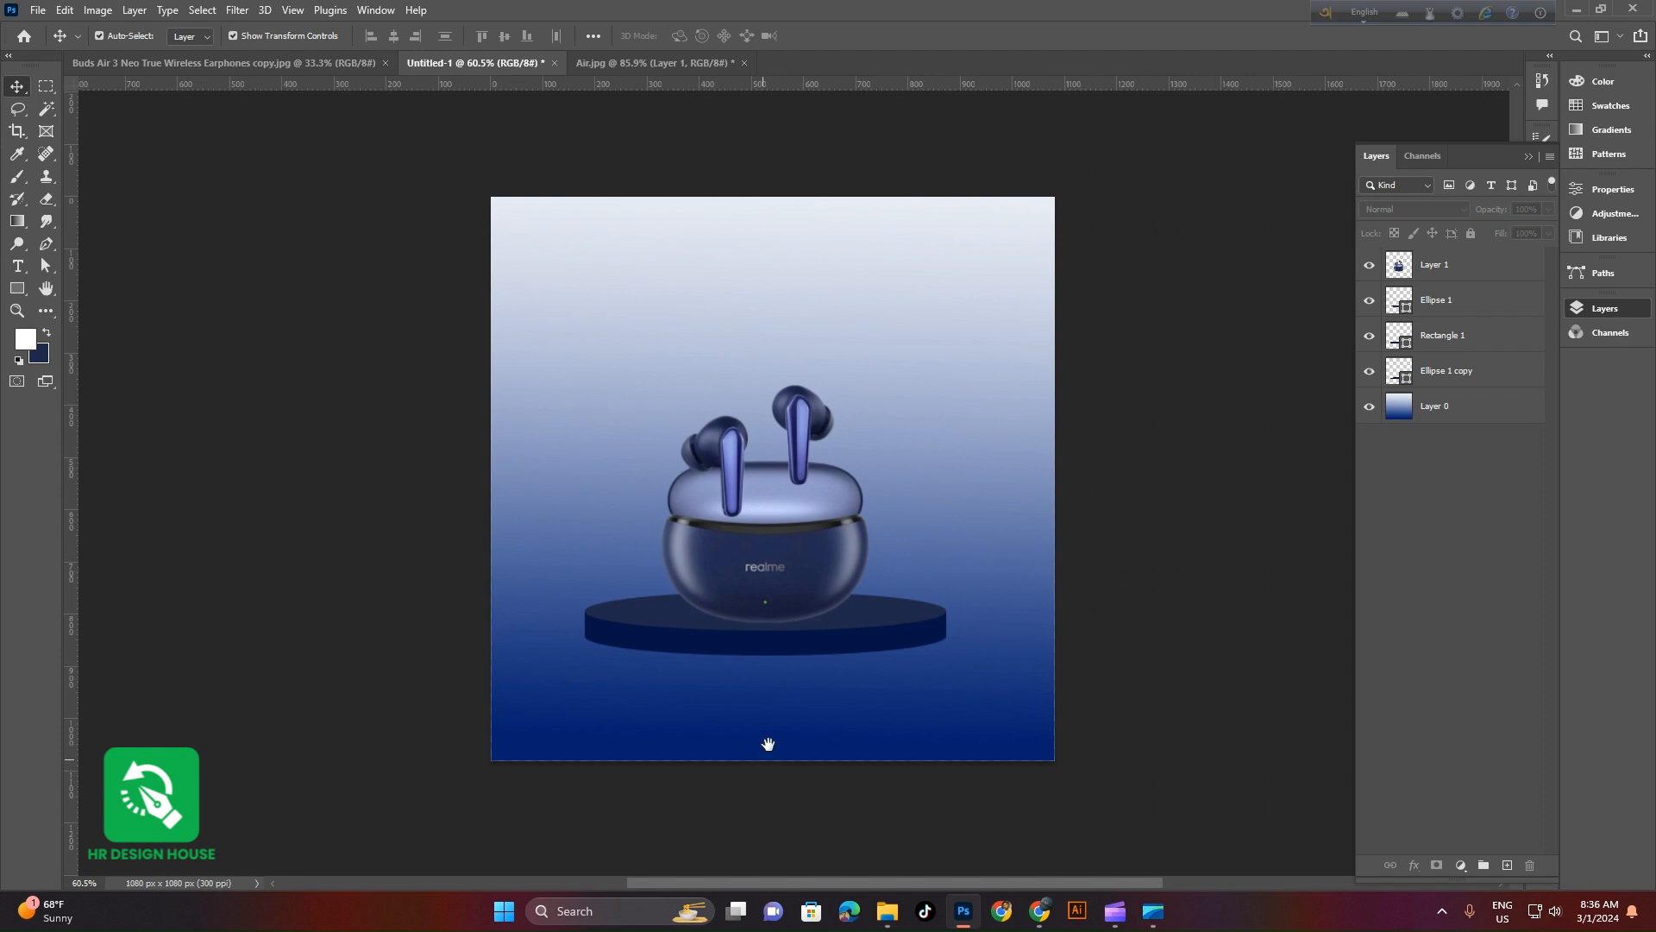
Change the background colour to a slightly brighter navy, #172658, and fill the podium's top ellipse with it
{"action": "left_click_drag", "start_coordinate": [788, 706], "coordinate": [787, 736]}
{"action": "scroll", "coordinate": [758, 677], "scroll_direction": "up", "scroll_amount": 2}
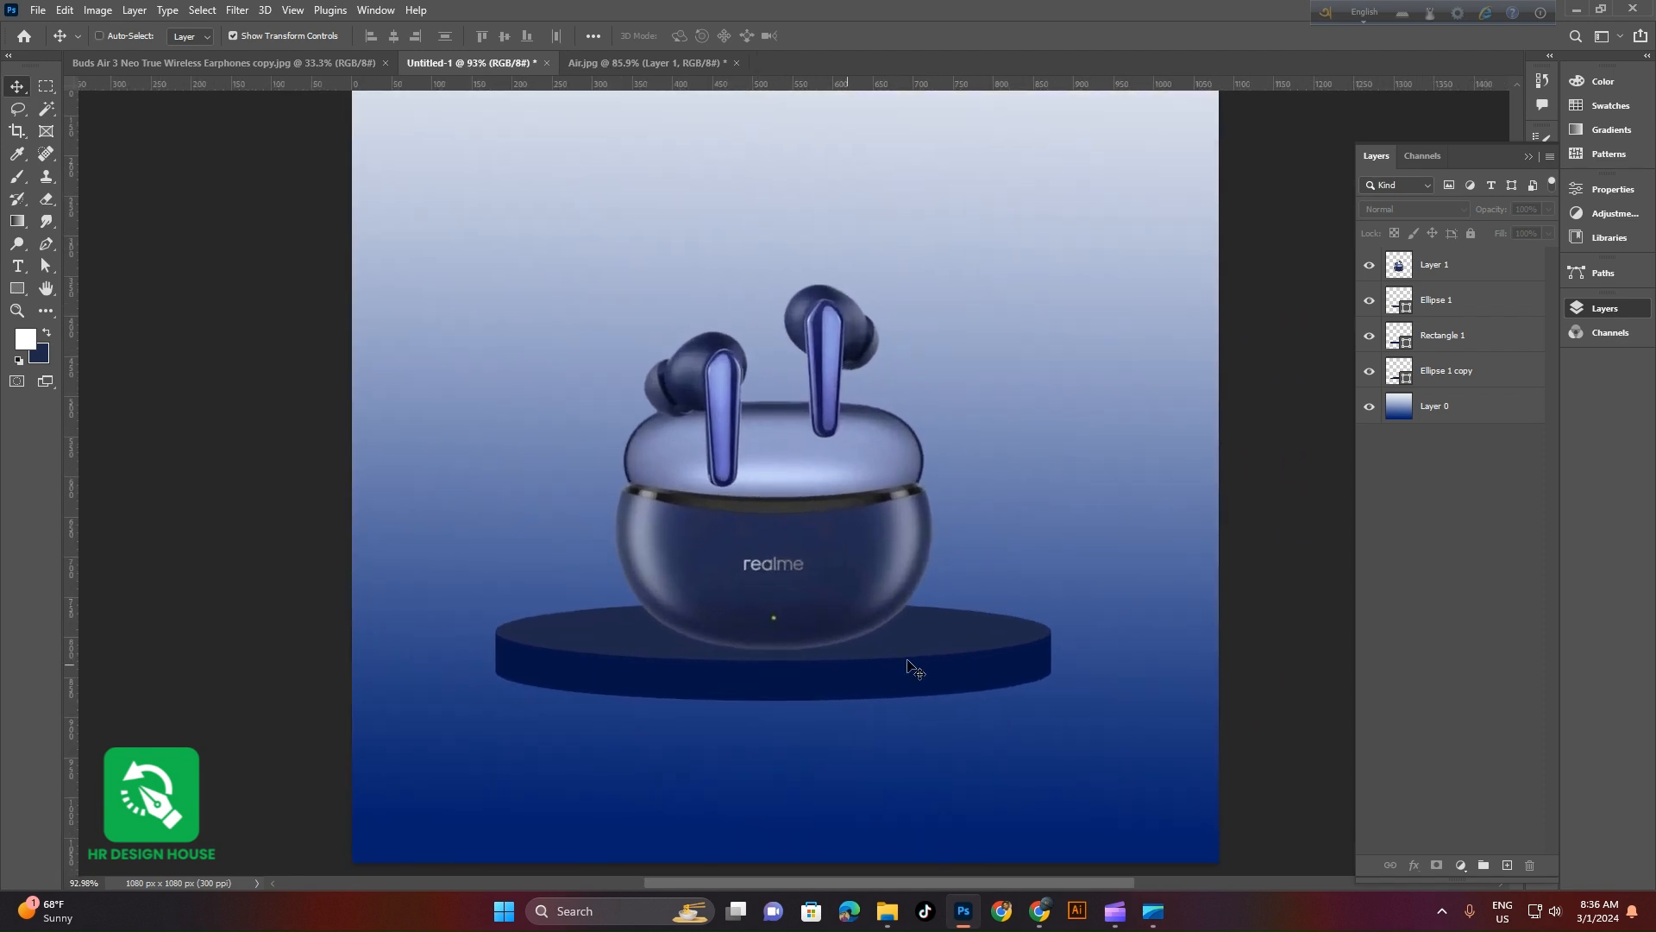
{"action": "left_click", "coordinate": [942, 643]}
{"action": "left_click", "coordinate": [38, 356]}
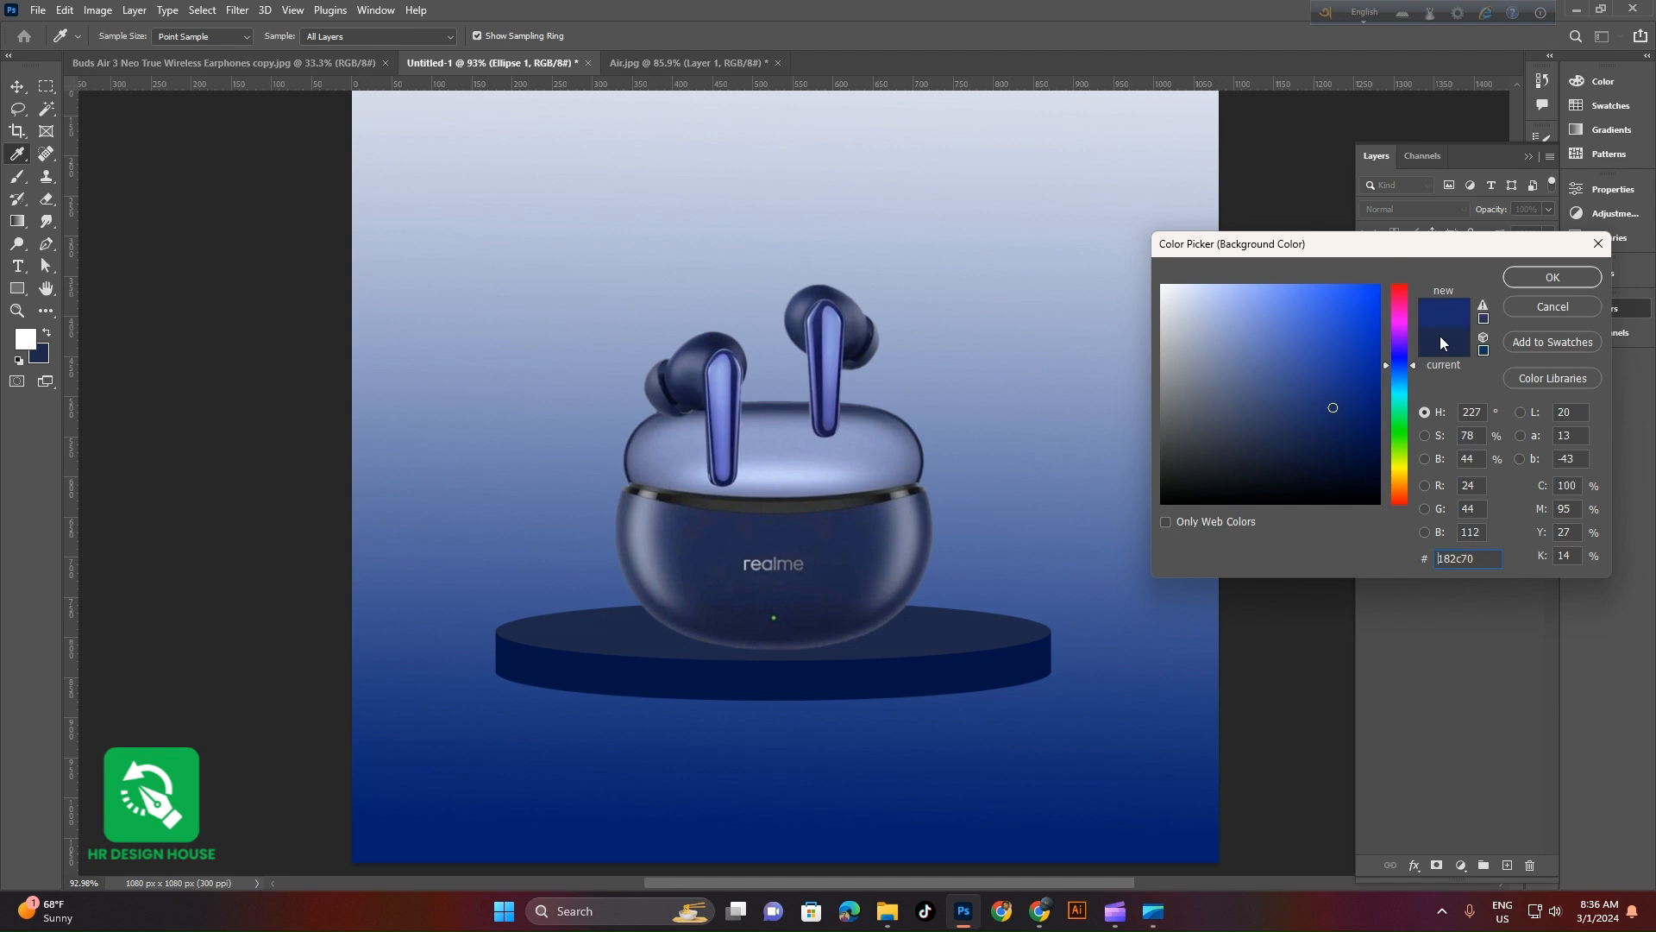
{"action": "left_click", "coordinate": [1323, 430]}
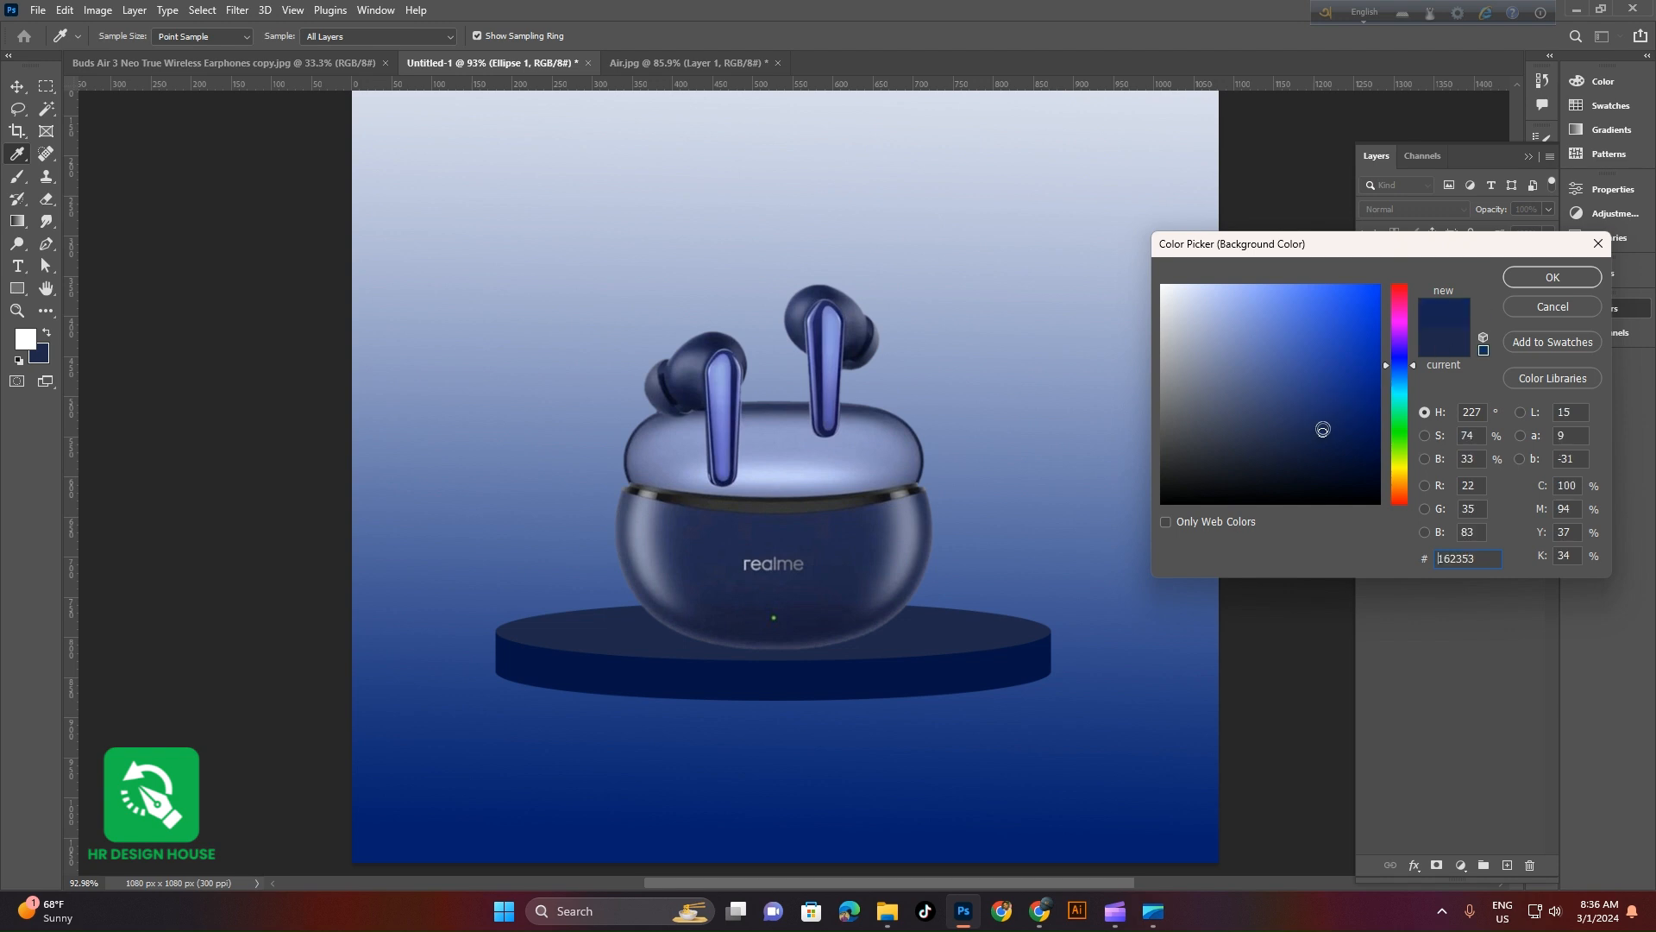
{"action": "left_click", "coordinate": [1525, 279]}
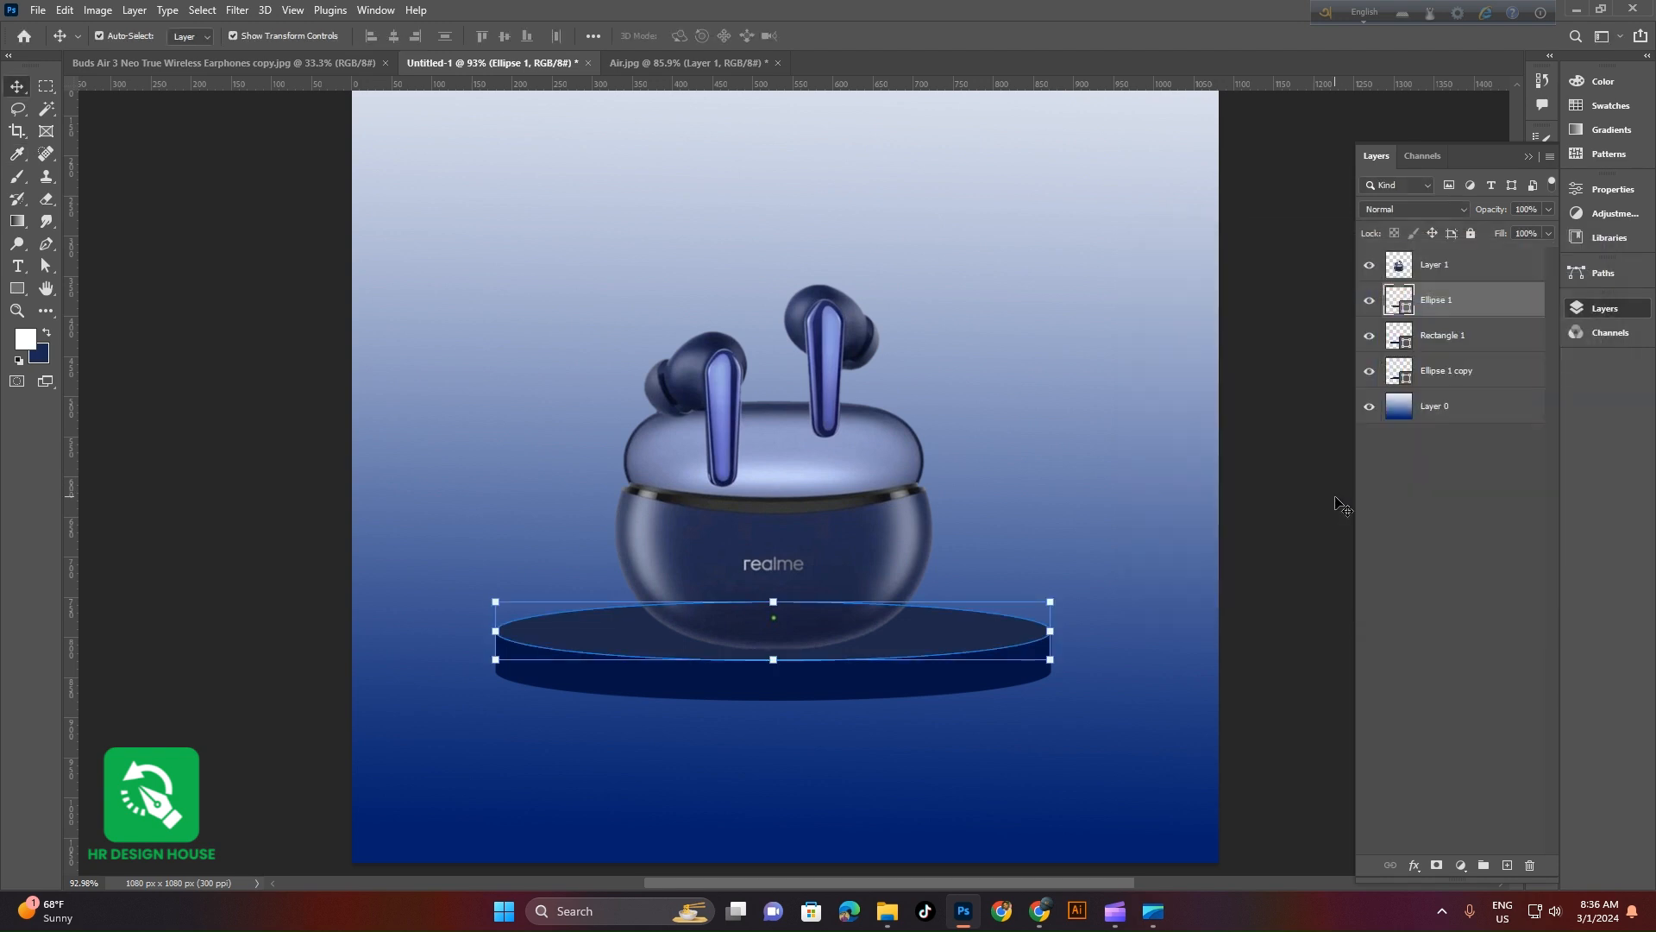
{"action": "left_click", "coordinate": [1240, 542]}
{"action": "scroll", "coordinate": [1098, 676], "scroll_direction": "down", "scroll_amount": 2}
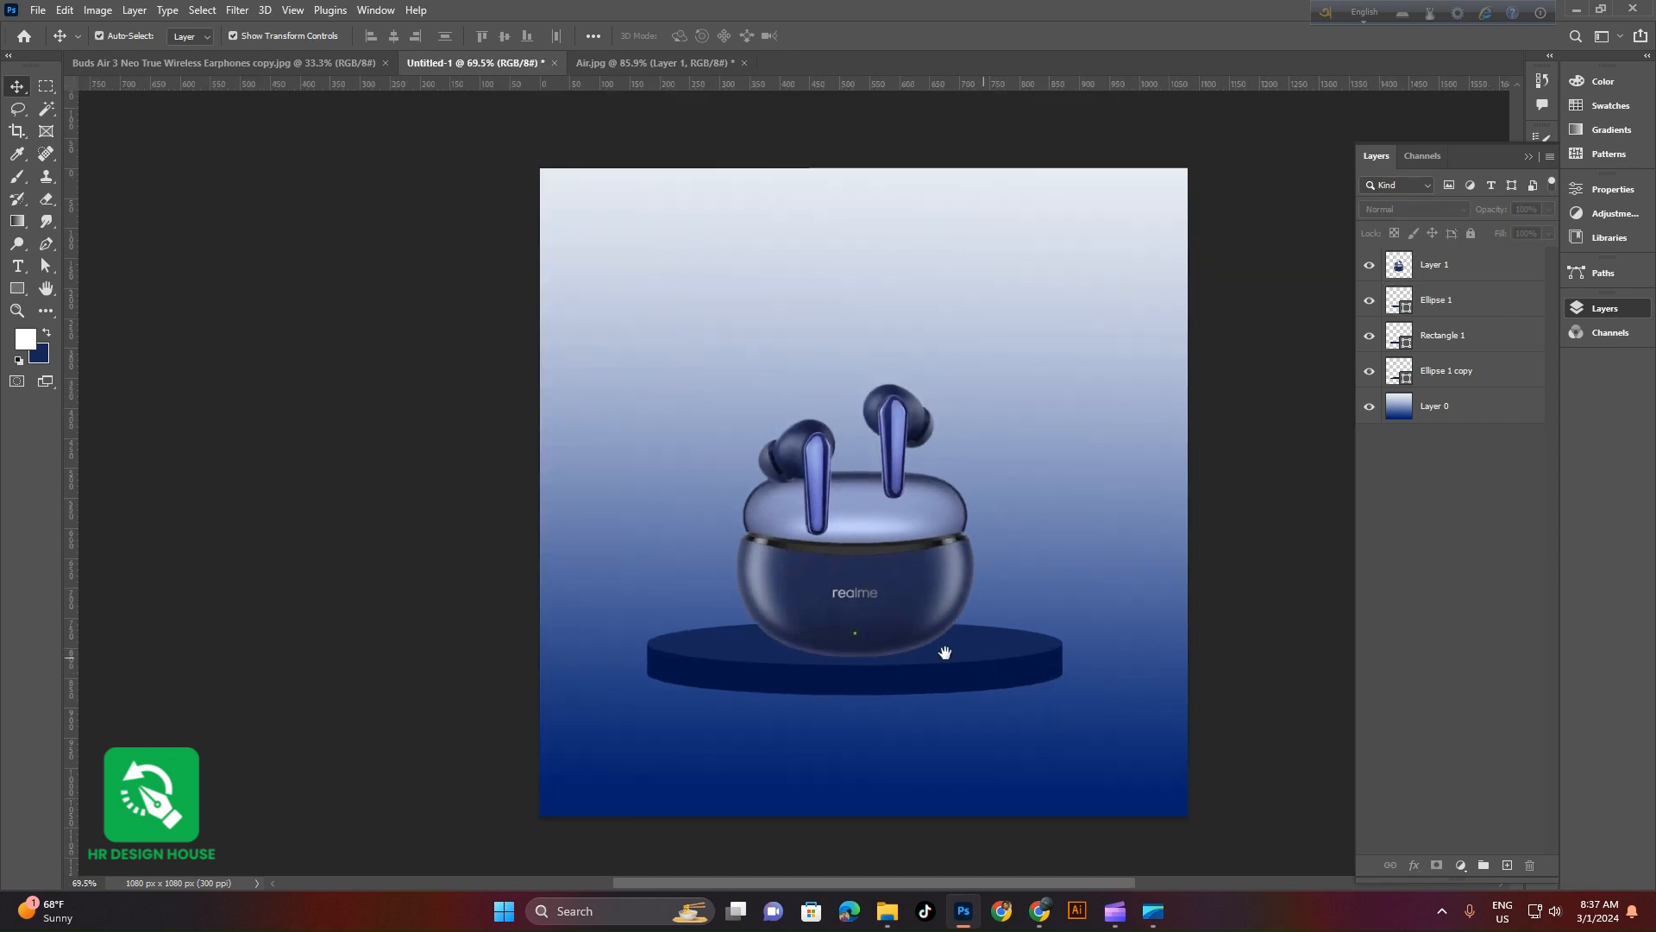
Add a new empty layer above the earphones and set the foreground colour to near-black #161616
{"action": "left_click_drag", "start_coordinate": [976, 658], "coordinate": [932, 676]}
{"action": "scroll", "coordinate": [831, 638], "scroll_direction": "up", "scroll_amount": 2}
{"action": "left_click", "coordinate": [842, 589]}
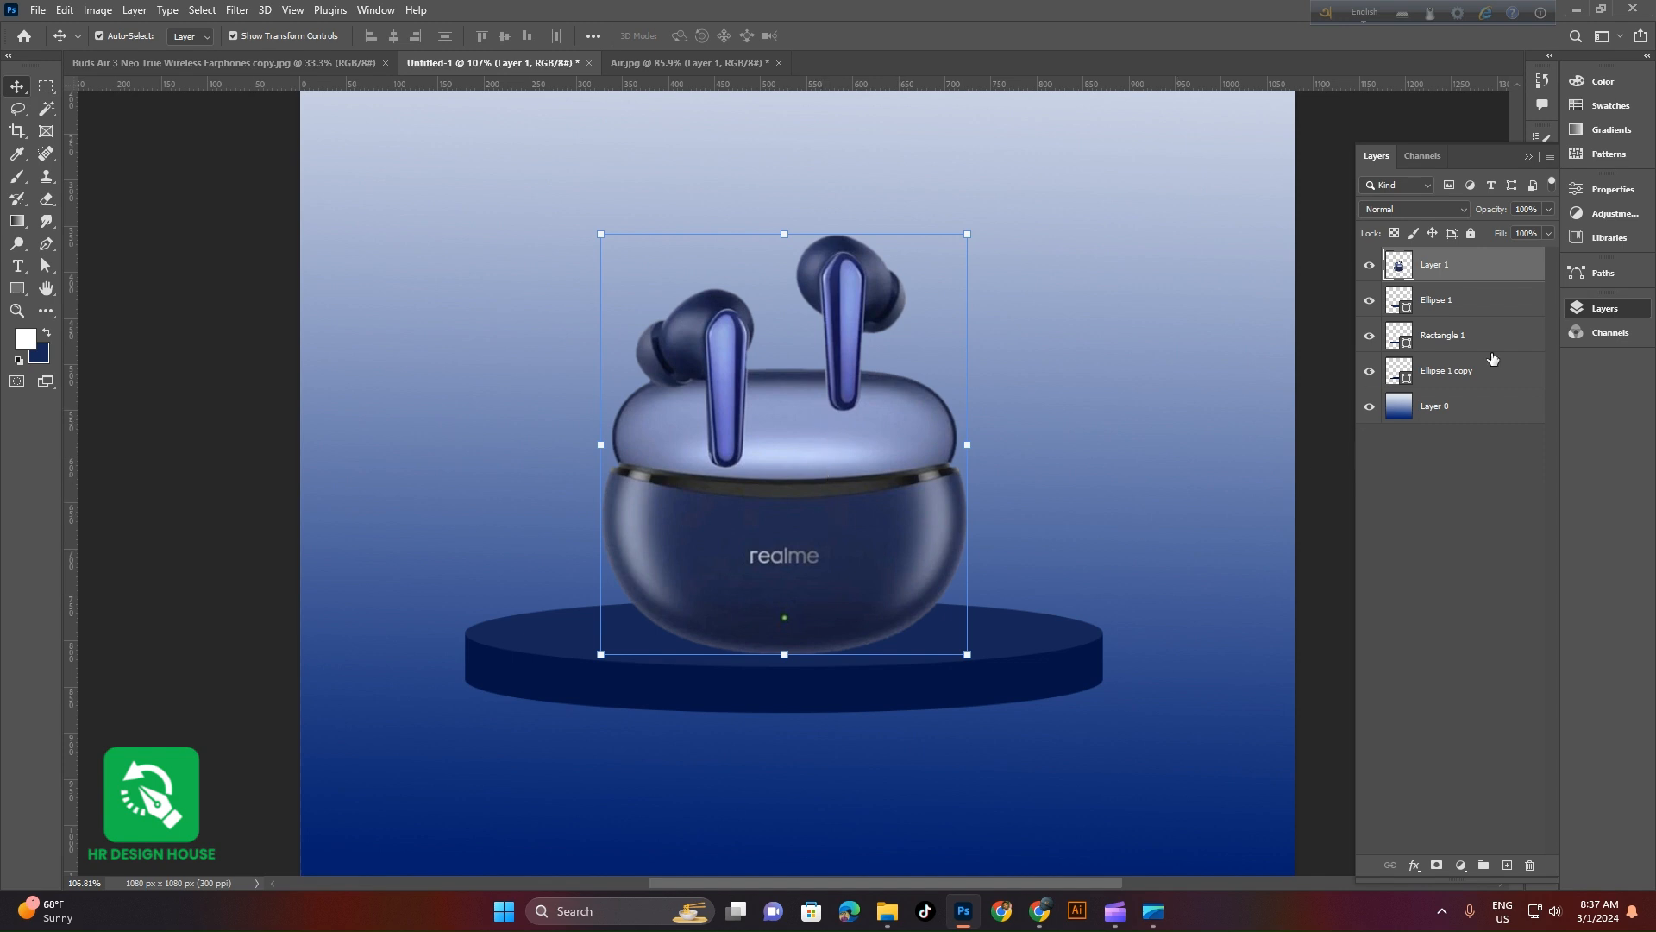
{"action": "left_click", "coordinate": [1507, 864]}
{"action": "left_click", "coordinate": [27, 338]}
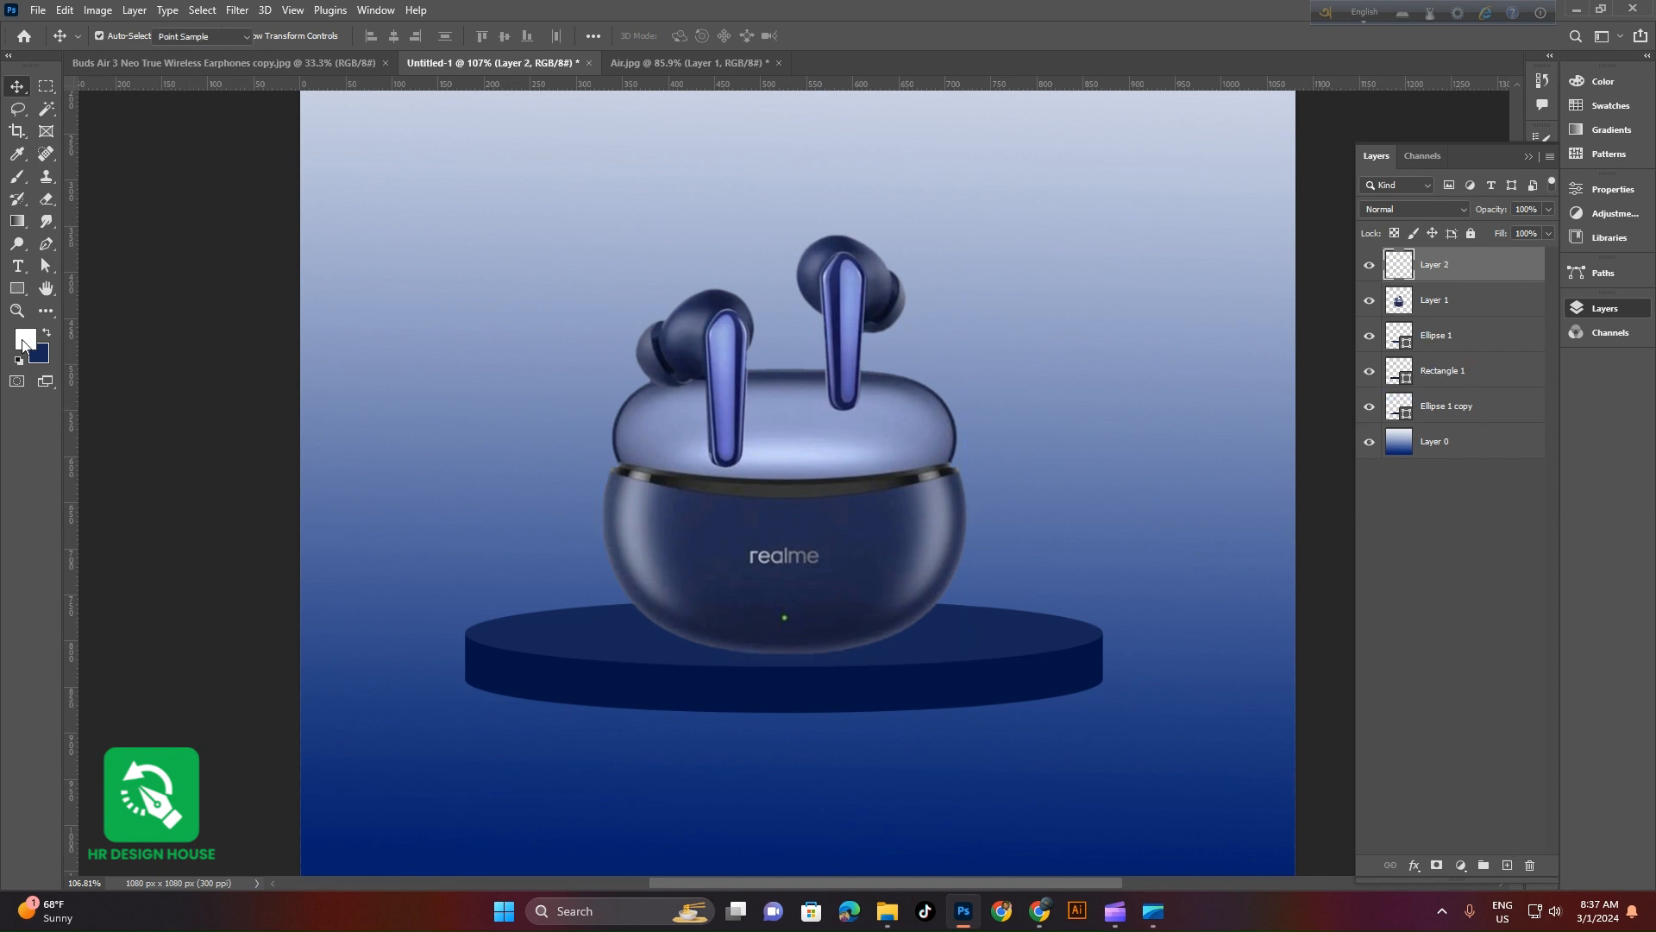
{"action": "left_click_drag", "start_coordinate": [1191, 401], "coordinate": [1122, 486]}
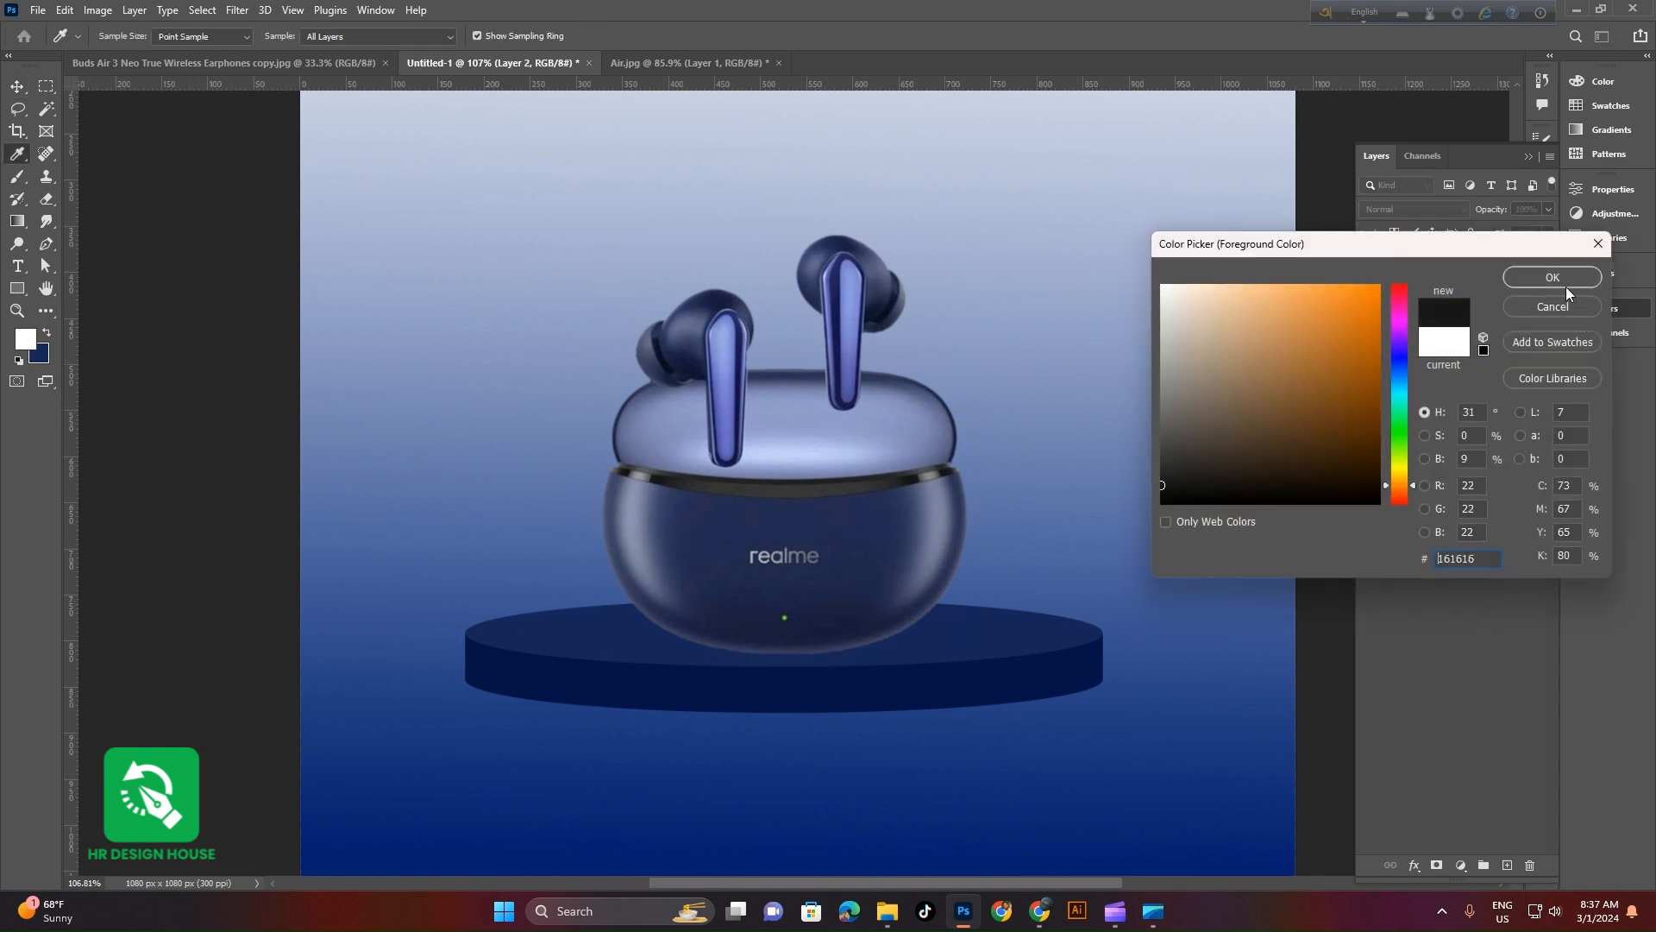
{"action": "left_click", "coordinate": [1566, 286]}
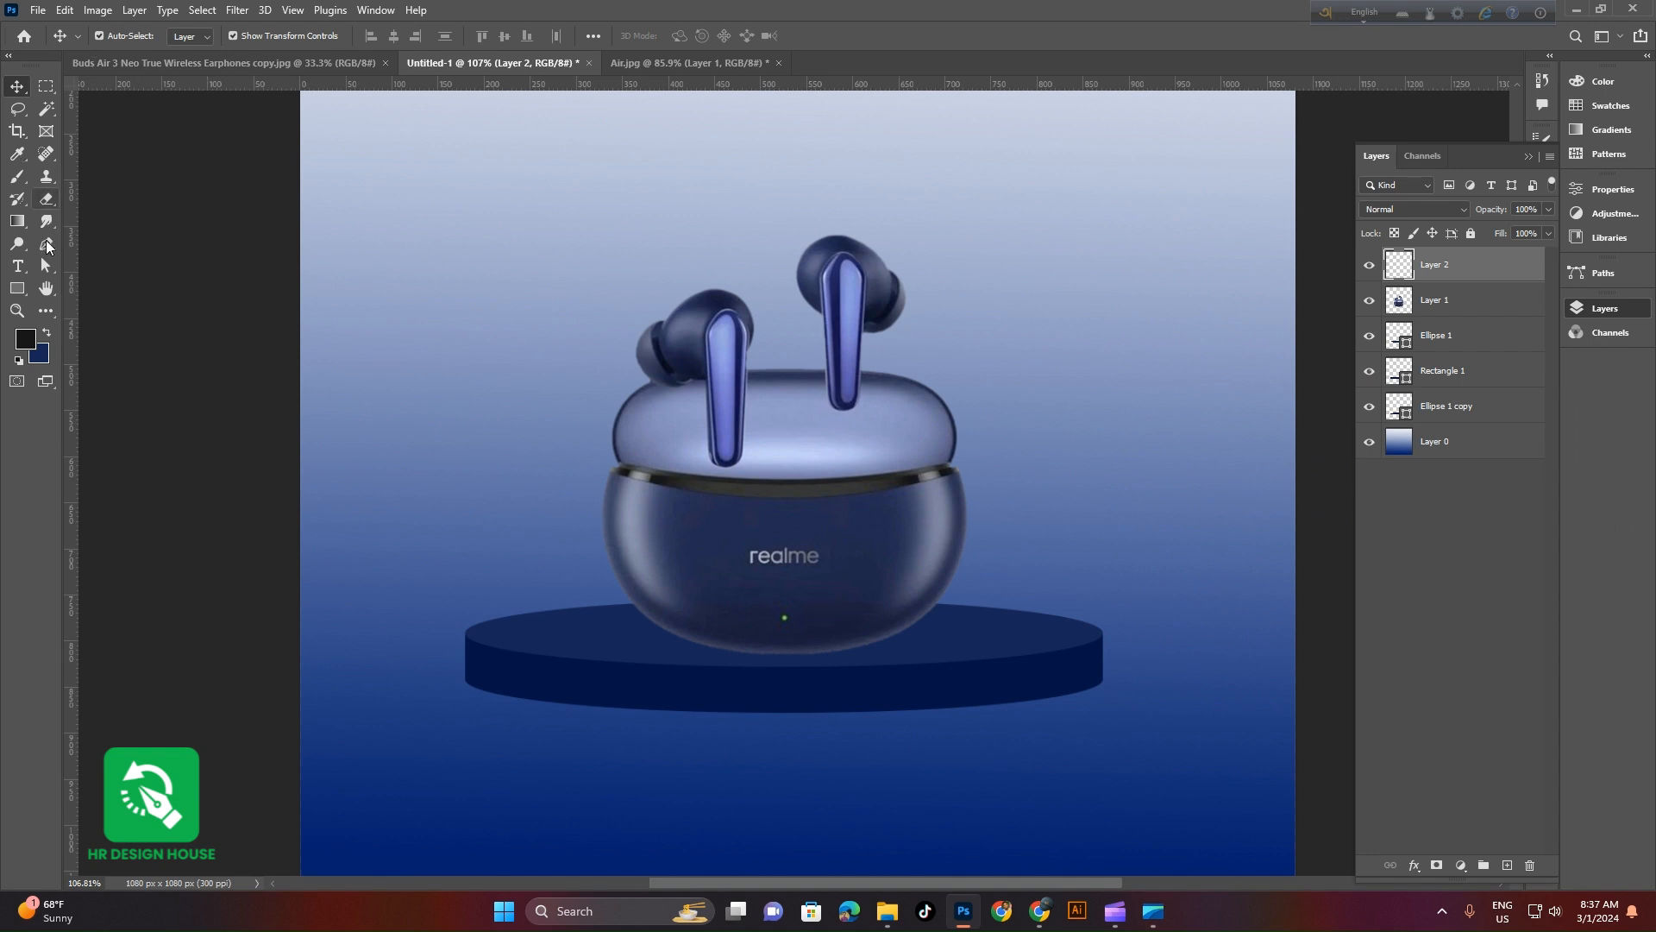
Set up a soft round brush with a size of 127 px and 0% hardness
{"action": "left_click", "coordinate": [17, 176]}
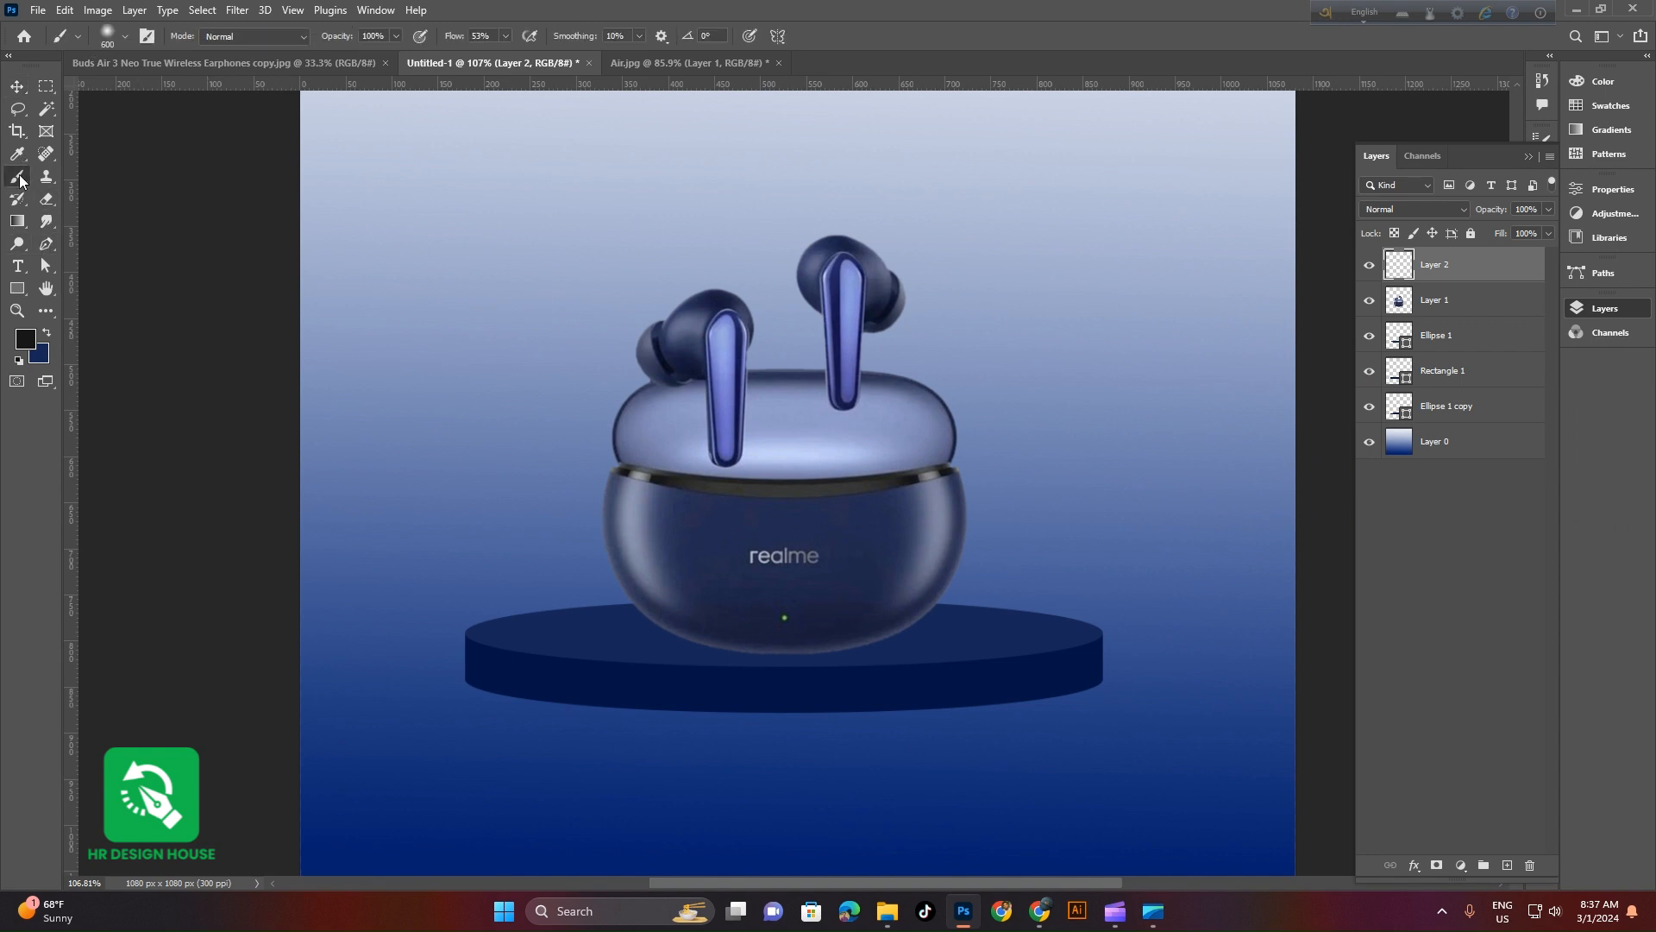
{"action": "left_click", "coordinate": [108, 36]}
{"action": "left_click", "coordinate": [172, 111]}
{"action": "left_click", "coordinate": [153, 88]}
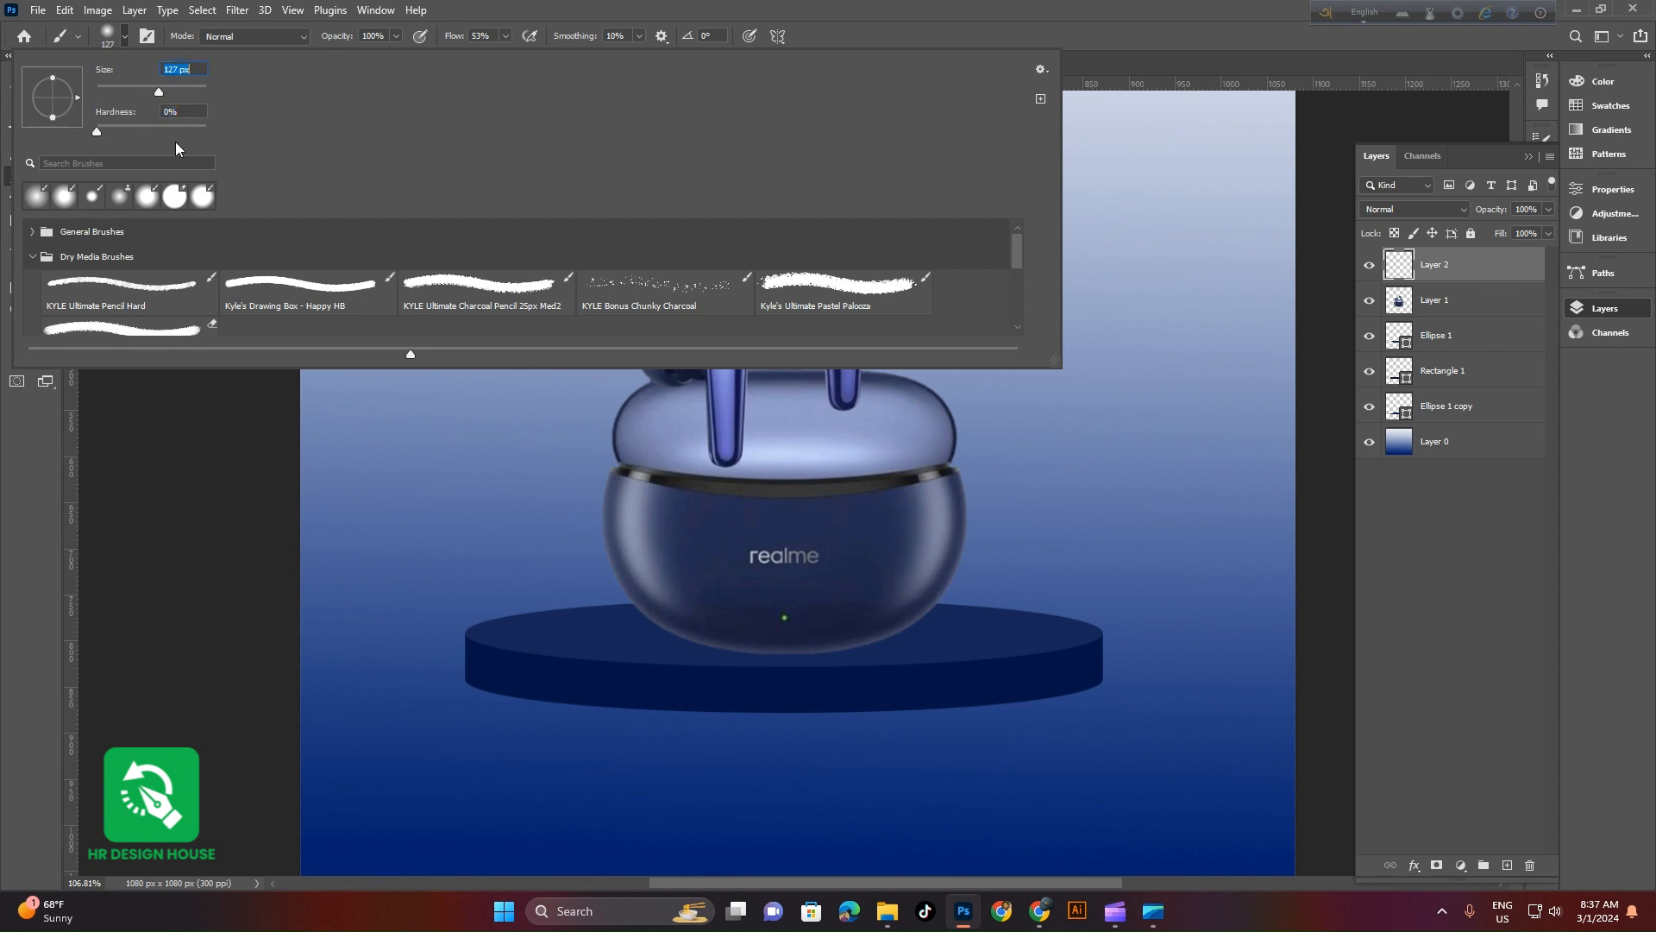
{"action": "key", "text": "Return"}
Enlarge the brush to 400 px and paint one soft dark dab over the earphone case on the new layer
{"action": "mouse_move", "coordinate": [826, 480]}
{"action": "left_mouse_down"}
{"action": "mouse_move", "coordinate": [789, 543]}
{"action": "mouse_move", "coordinate": [733, 466]}
{"action": "mouse_move", "coordinate": [776, 483]}
{"action": "left_mouse_up"}
{"action": "key", "text": "bracketright"}
{"action": "key", "text": "bracketright"}
{"action": "key", "text": "bracketright"}
{"action": "key", "text": "bracketright"}
{"action": "key", "text": "bracketright"}
{"action": "key", "text": "bracketright"}
{"action": "key", "text": "v"}
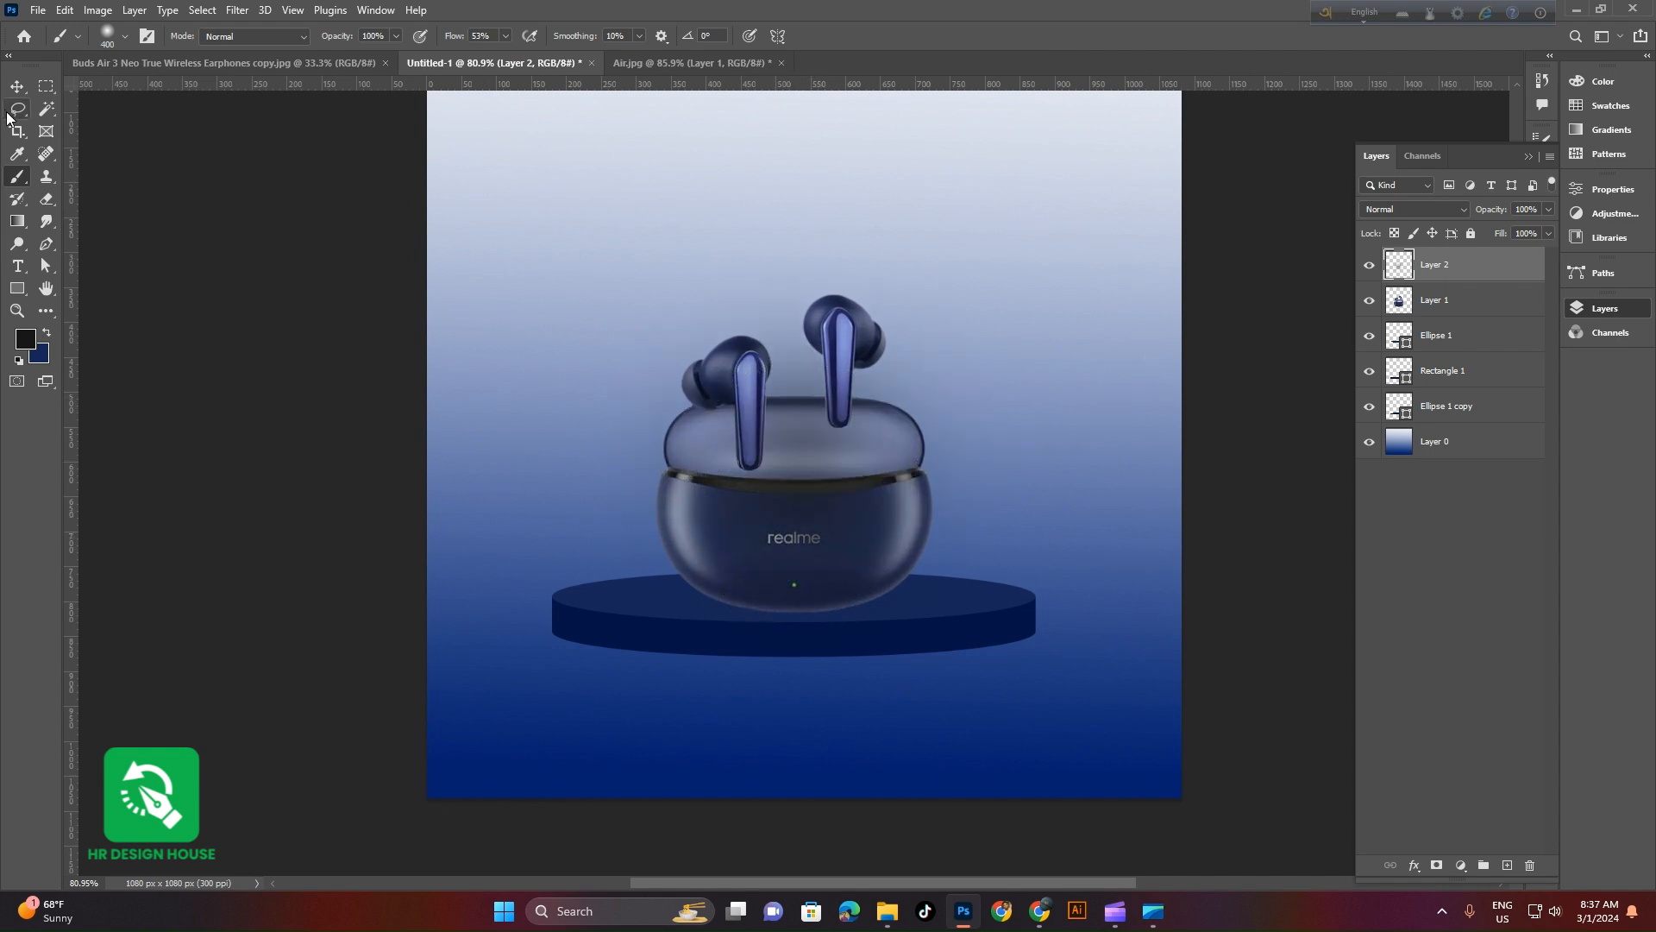
Flatten the dark dab to 8.51% of its height and place it at the foot of the case as a contact shadow
{"action": "left_click_drag", "start_coordinate": [802, 243], "coordinate": [828, 626]}
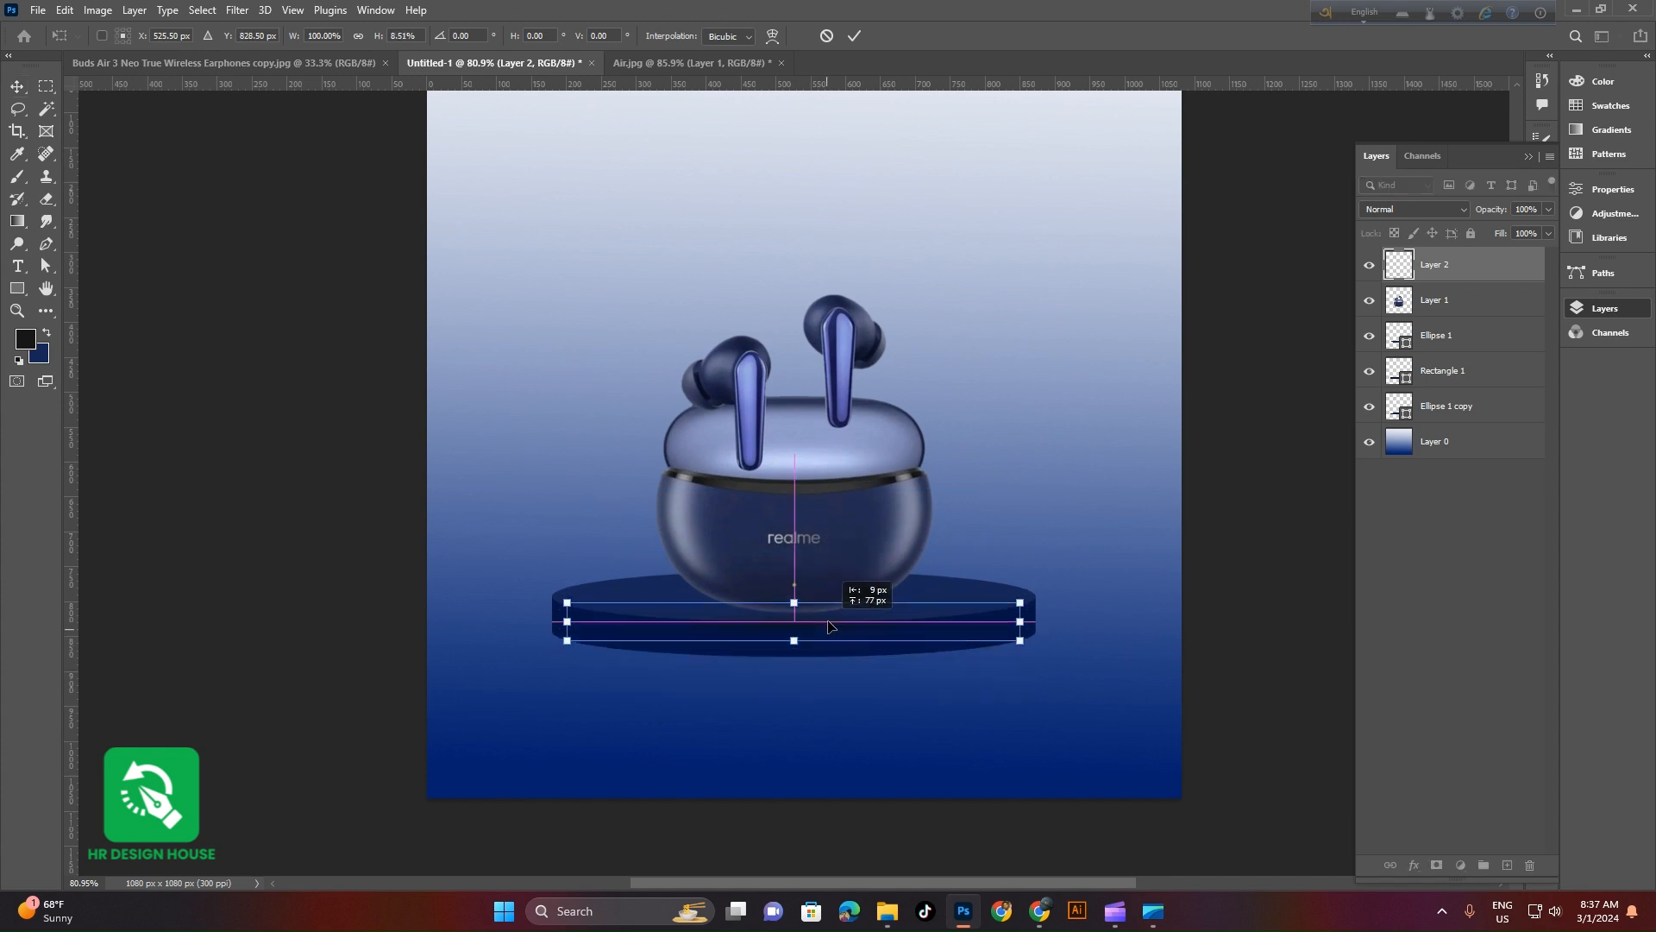
{"action": "key", "text": "Return"}
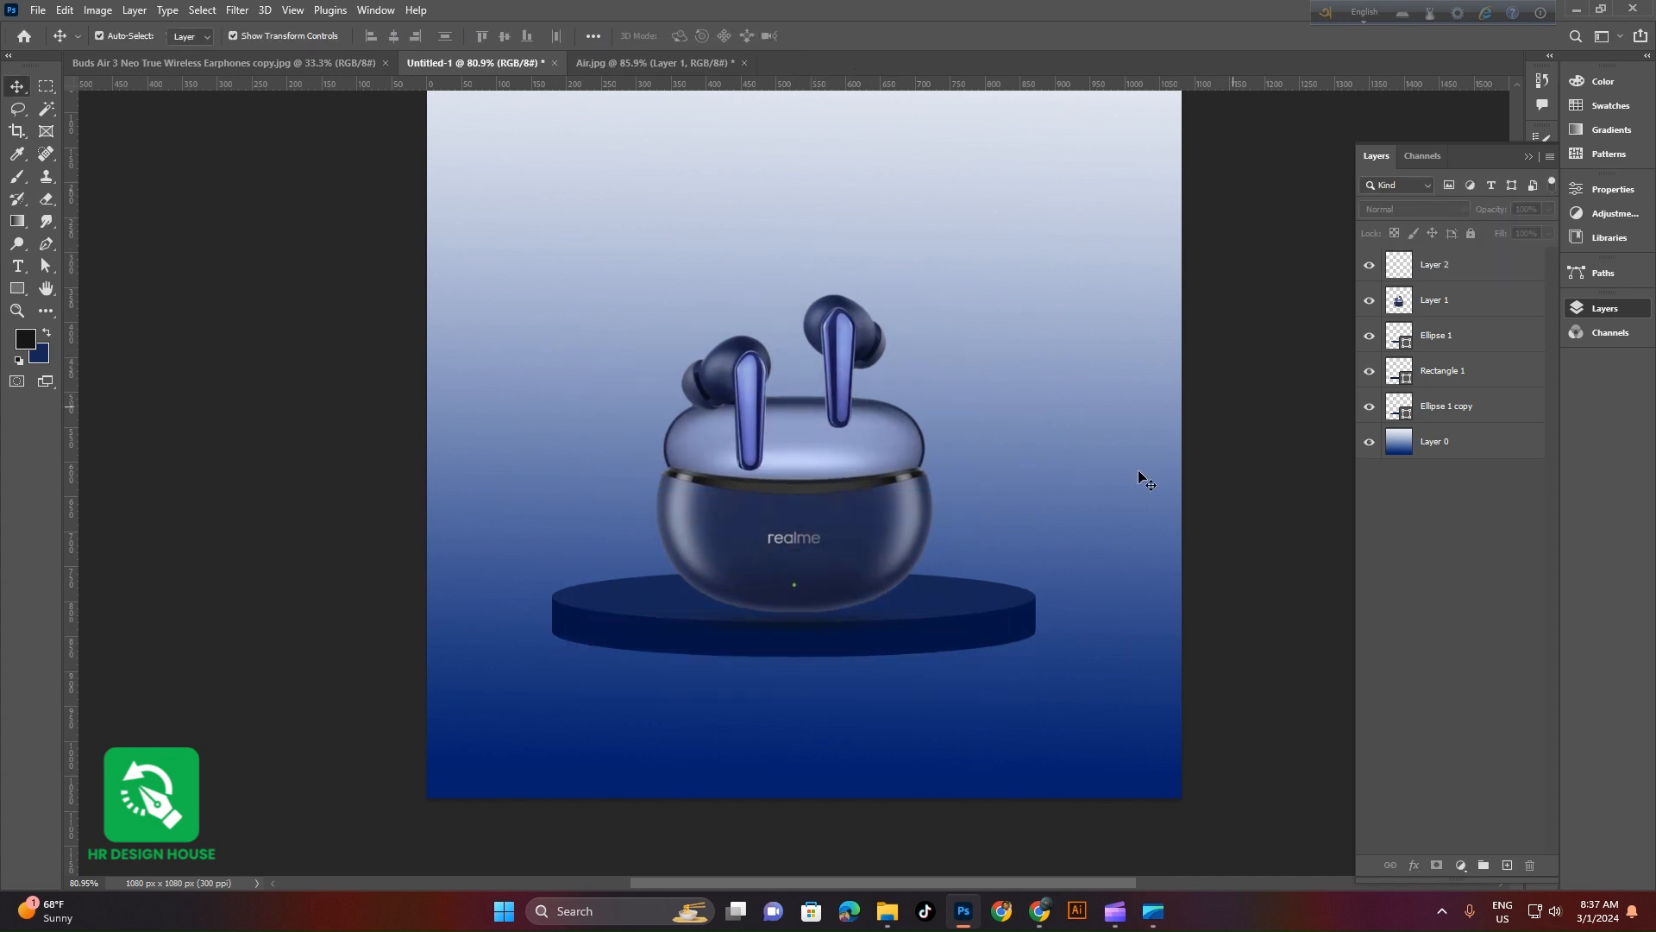
{"action": "left_click", "coordinate": [909, 690], "text": "ctrl"}
{"action": "left_click", "coordinate": [910, 689], "text": "ctrl"}
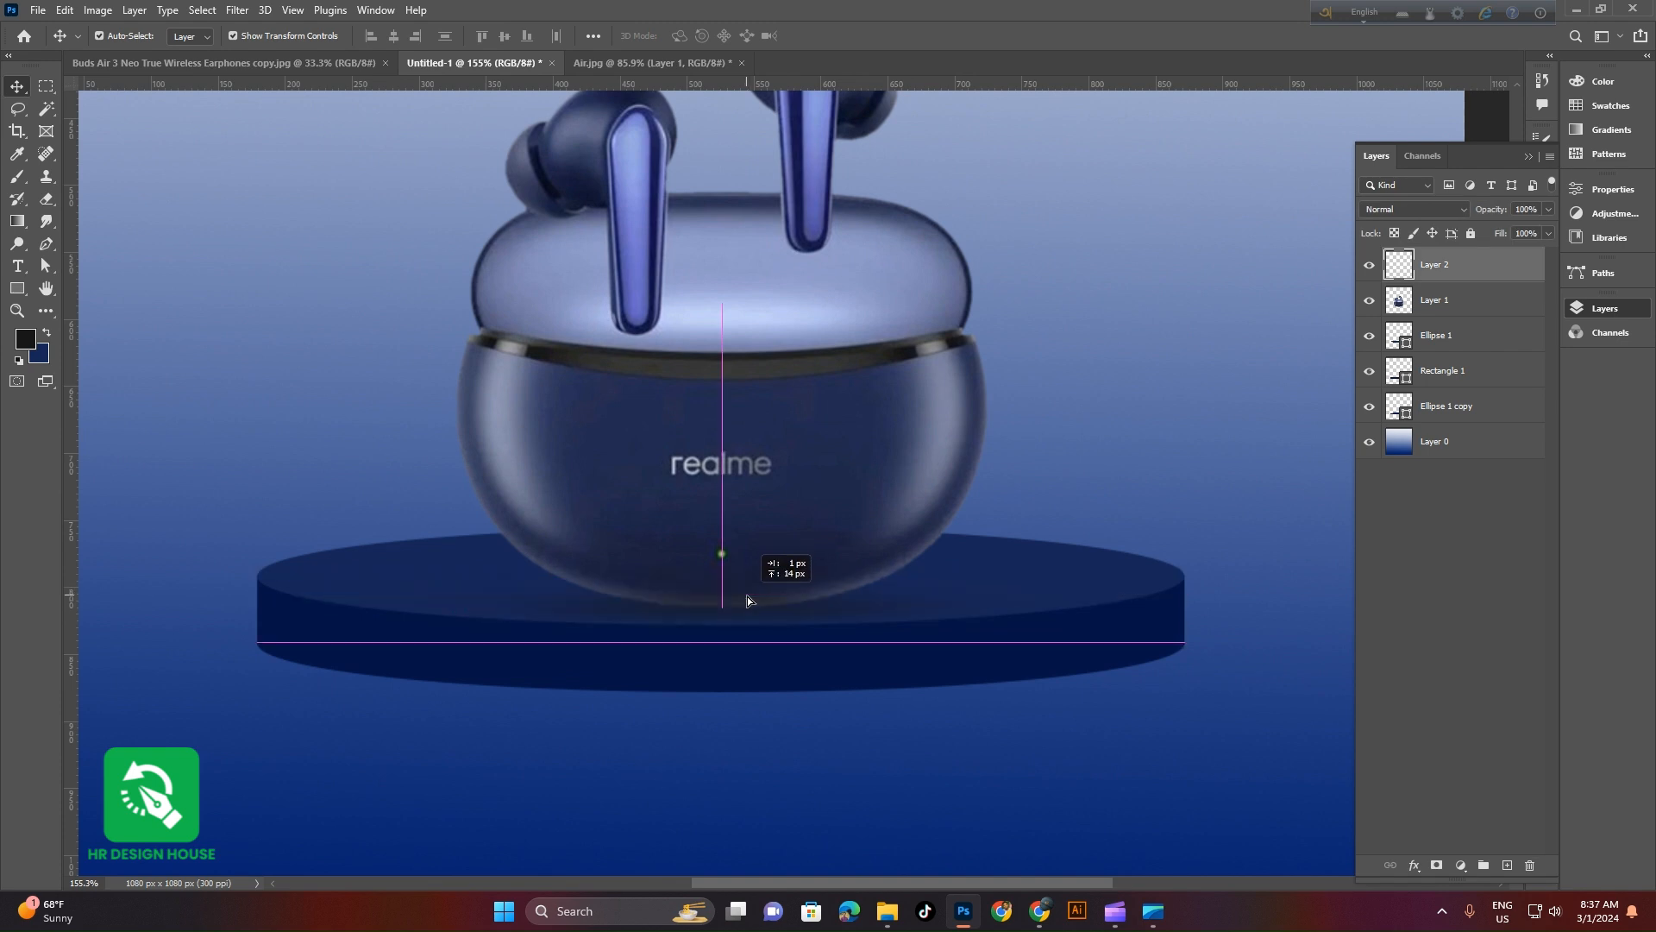
{"action": "left_click_drag", "start_coordinate": [748, 593], "coordinate": [748, 593]}
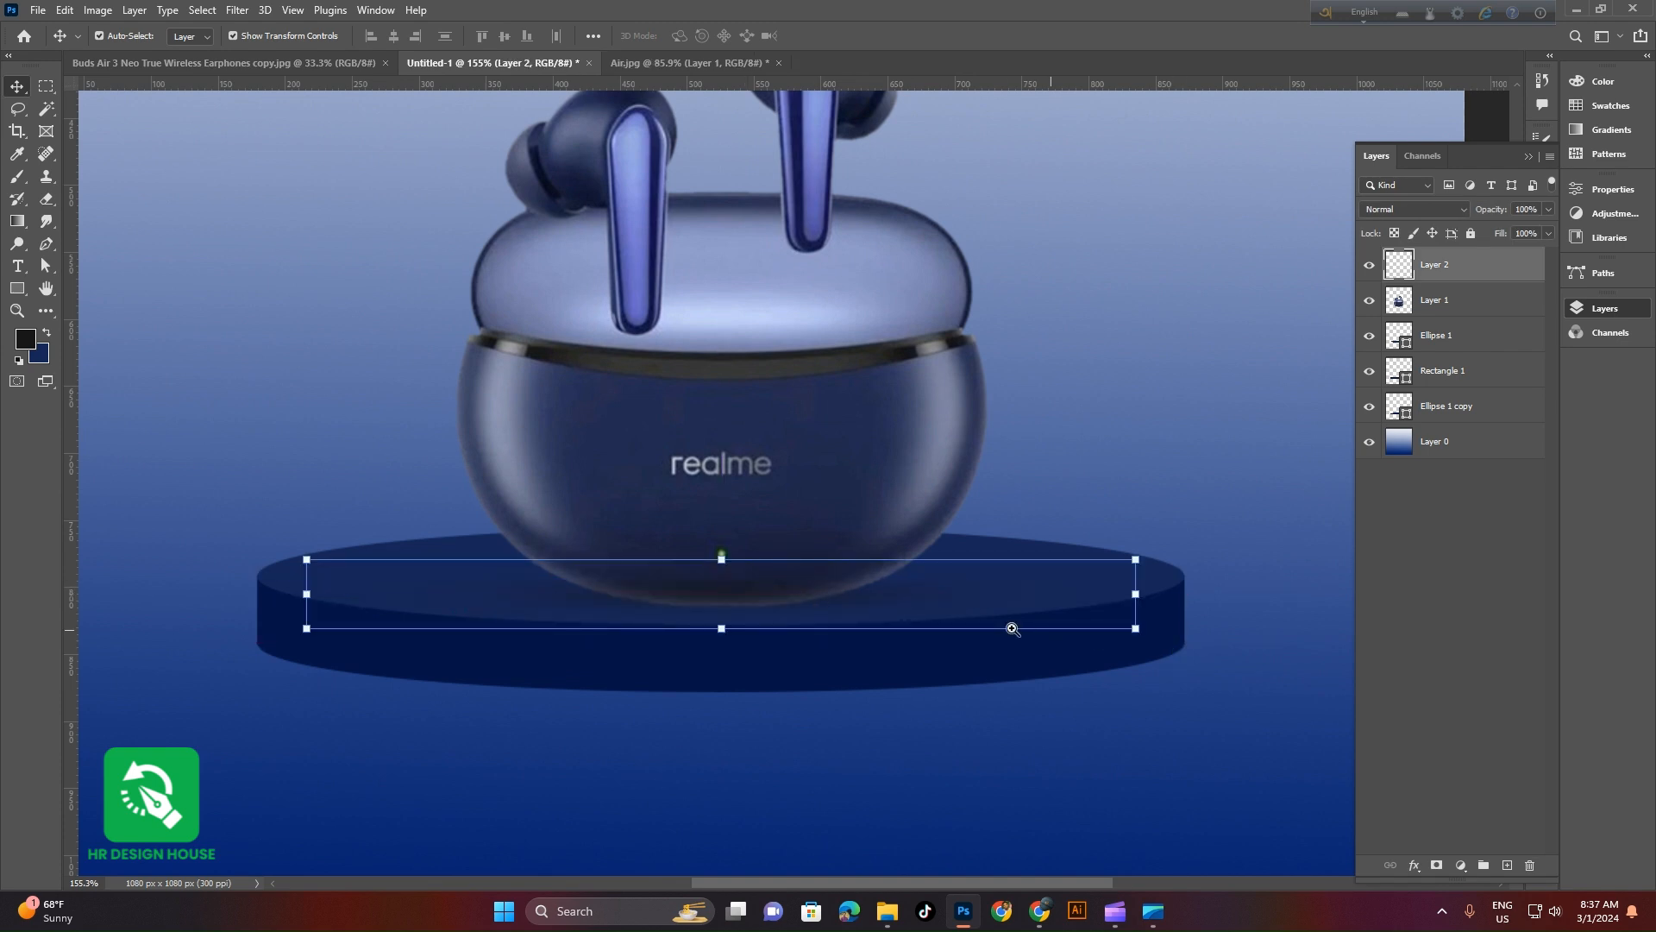
Bring the earphones layer above the shadow layer so that the shadow lies behind the case on the podium
{"action": "left_click_drag", "start_coordinate": [1009, 628], "coordinate": [940, 603]}
{"action": "left_click", "coordinate": [259, 525]}
{"action": "left_click_drag", "start_coordinate": [786, 521], "coordinate": [788, 509]}
{"action": "left_click_drag", "start_coordinate": [793, 637], "coordinate": [447, 466]}
{"action": "left_click", "coordinate": [447, 466]}
{"action": "left_click_drag", "start_coordinate": [999, 496], "coordinate": [916, 623]}
{"action": "left_click_drag", "start_coordinate": [887, 689], "coordinate": [924, 728]}
{"action": "left_click", "coordinate": [898, 655]}
{"action": "left_click_drag", "start_coordinate": [1406, 312], "coordinate": [1424, 254]}
{"action": "left_click", "coordinate": [275, 509]}
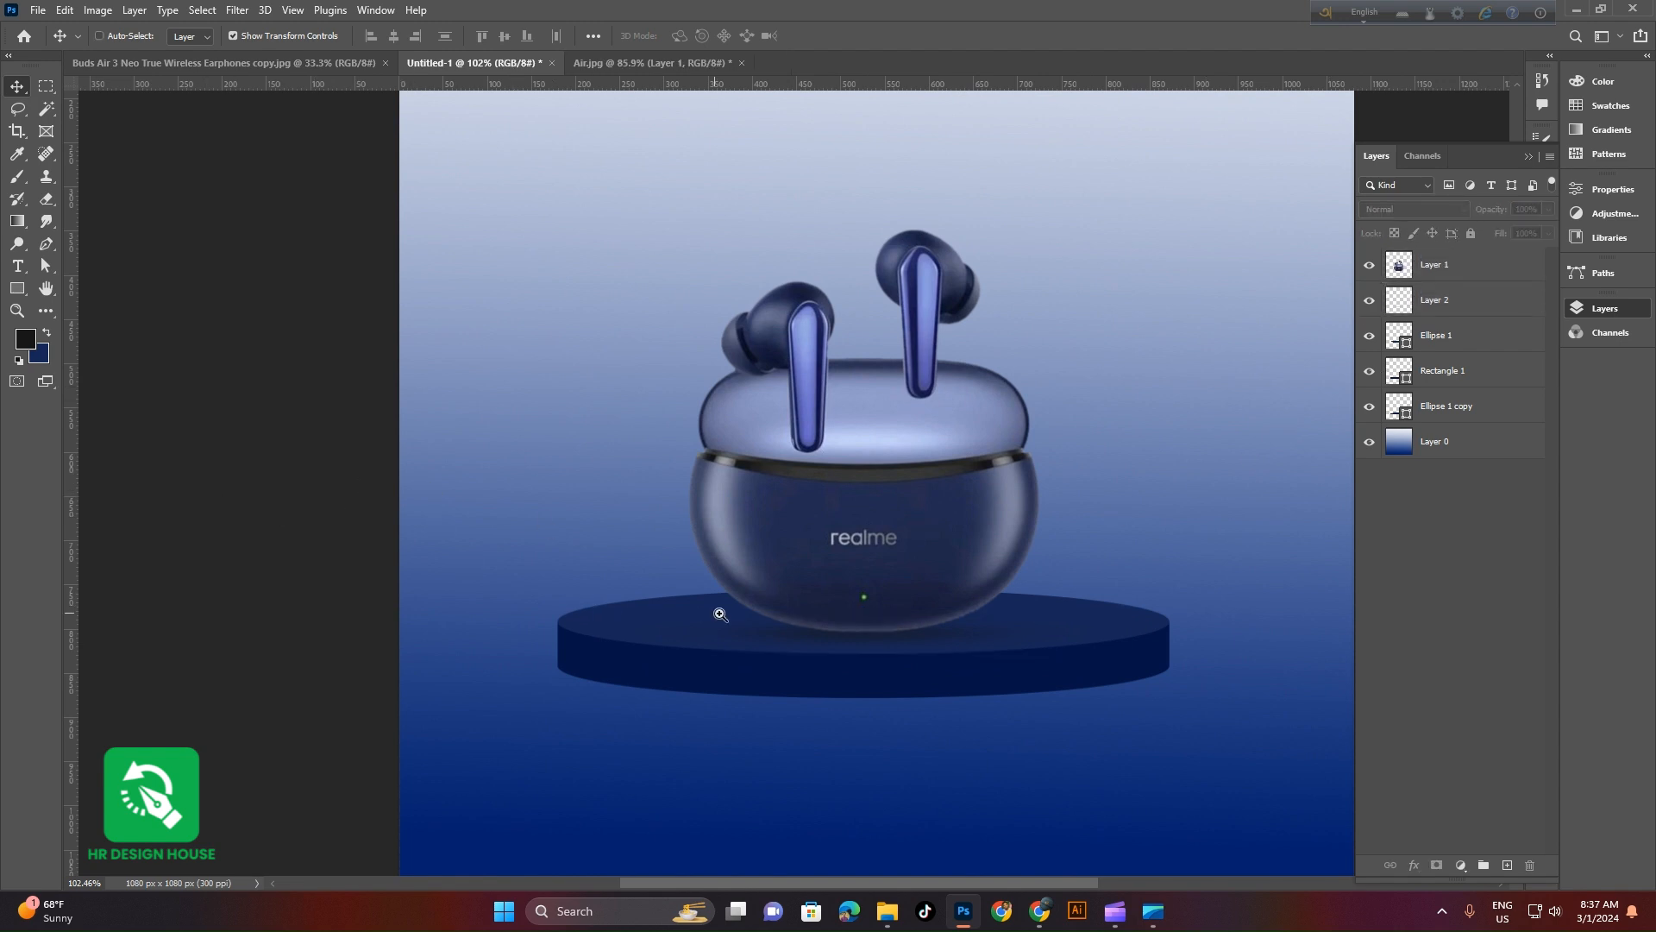
Add a Hue/Saturation adjustment clipped to the earphones layer with Hue +9 and Saturation +15
{"action": "scroll", "coordinate": [716, 615], "scroll_direction": "down", "scroll_amount": 3}
{"action": "scroll", "coordinate": [716, 615], "scroll_direction": "up", "scroll_amount": 2}
{"action": "scroll", "coordinate": [757, 621], "scroll_direction": "down", "scroll_amount": 3}
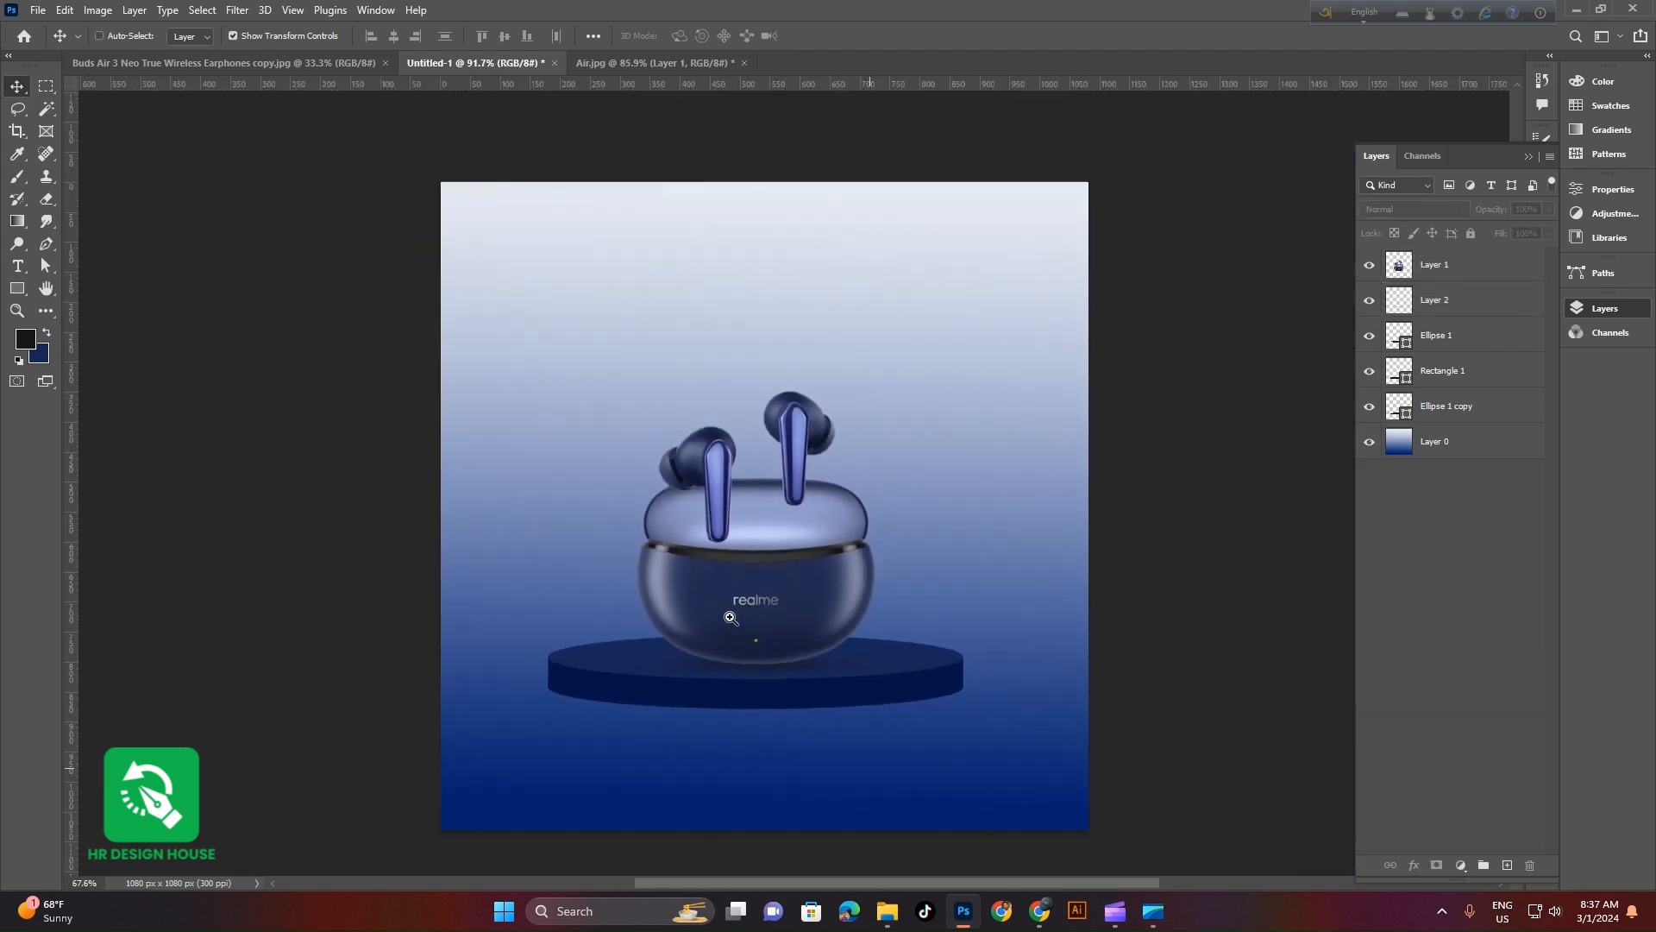
{"action": "left_click", "coordinate": [770, 458]}
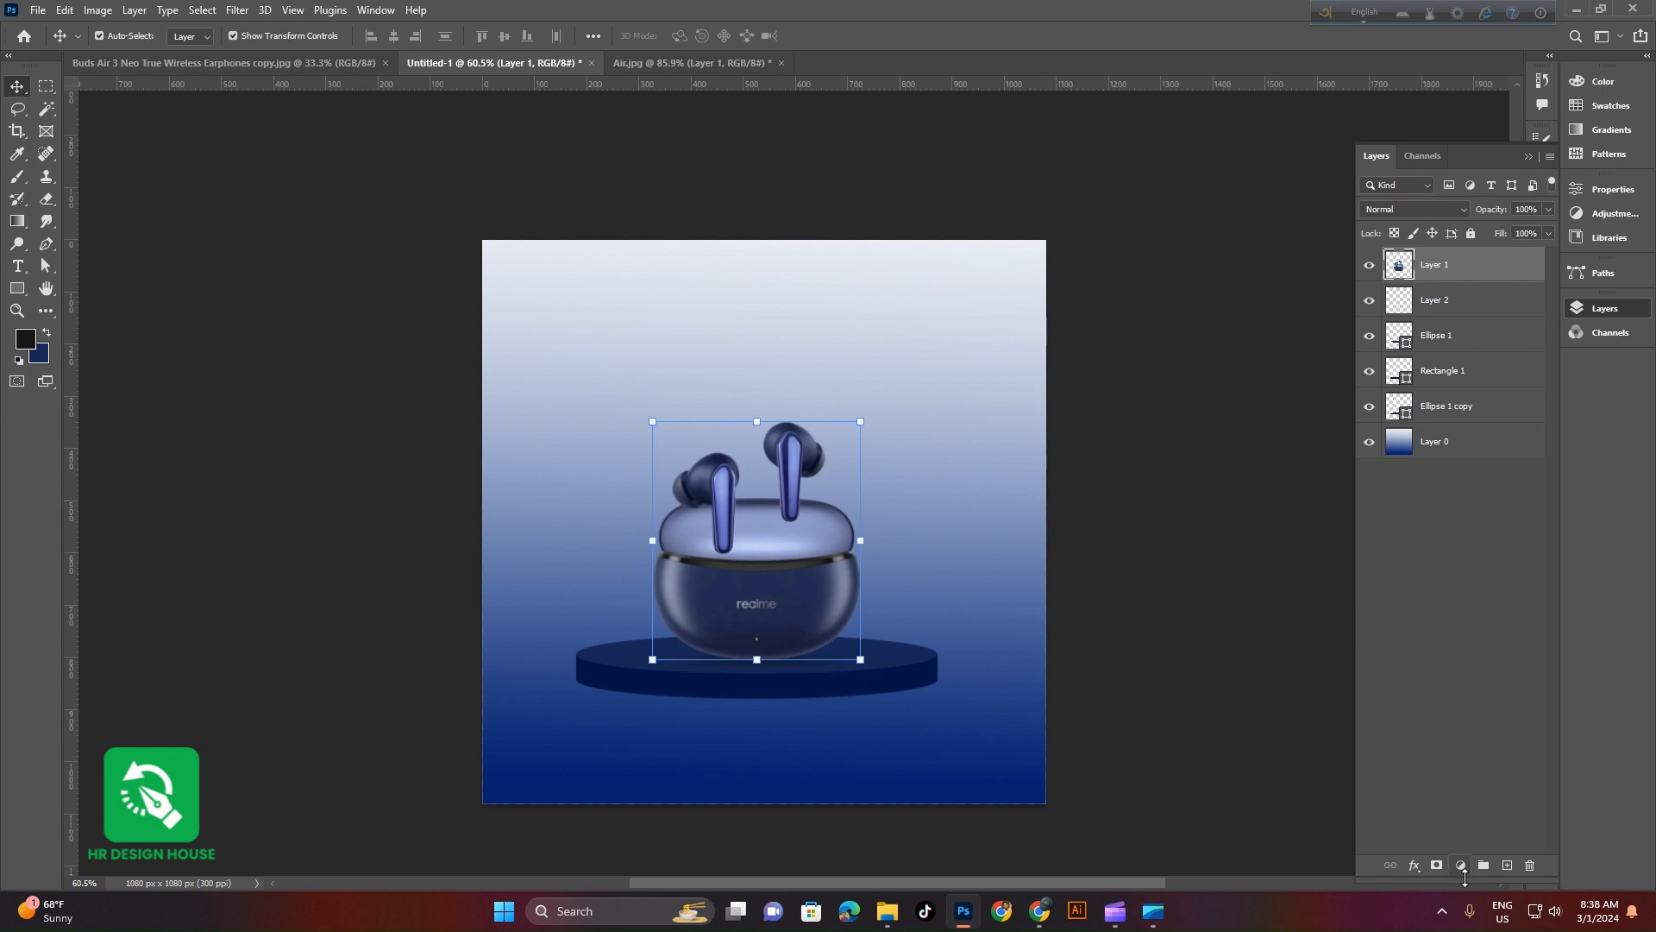
{"action": "left_click", "coordinate": [1461, 866]}
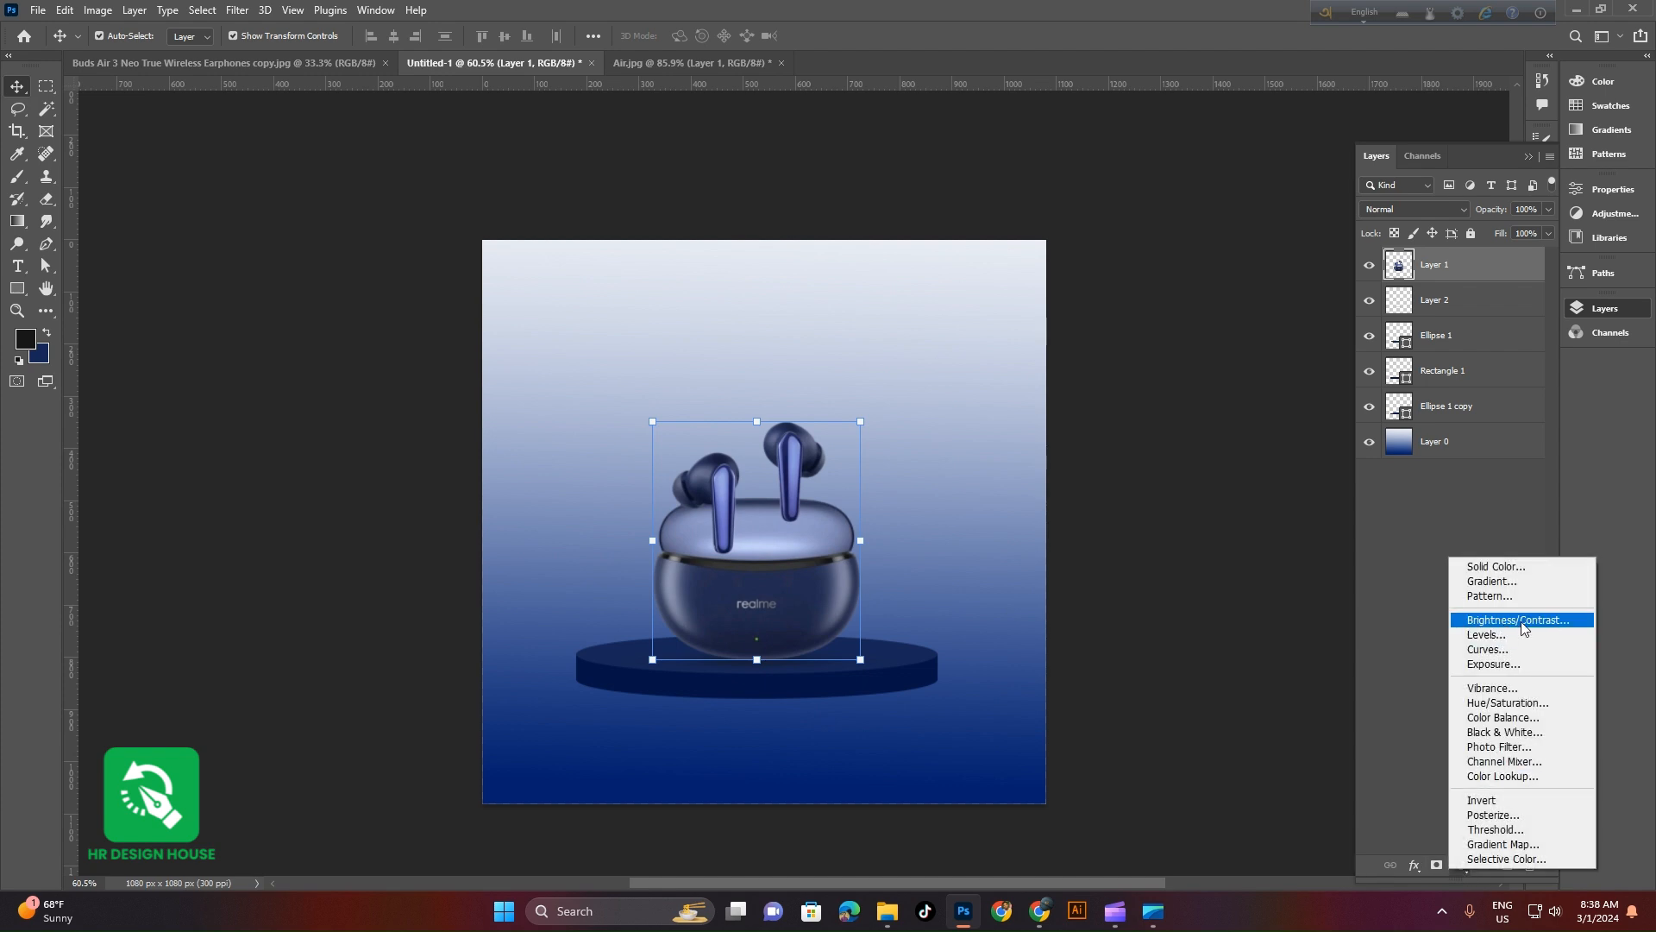
{"action": "left_click", "coordinate": [1533, 704]}
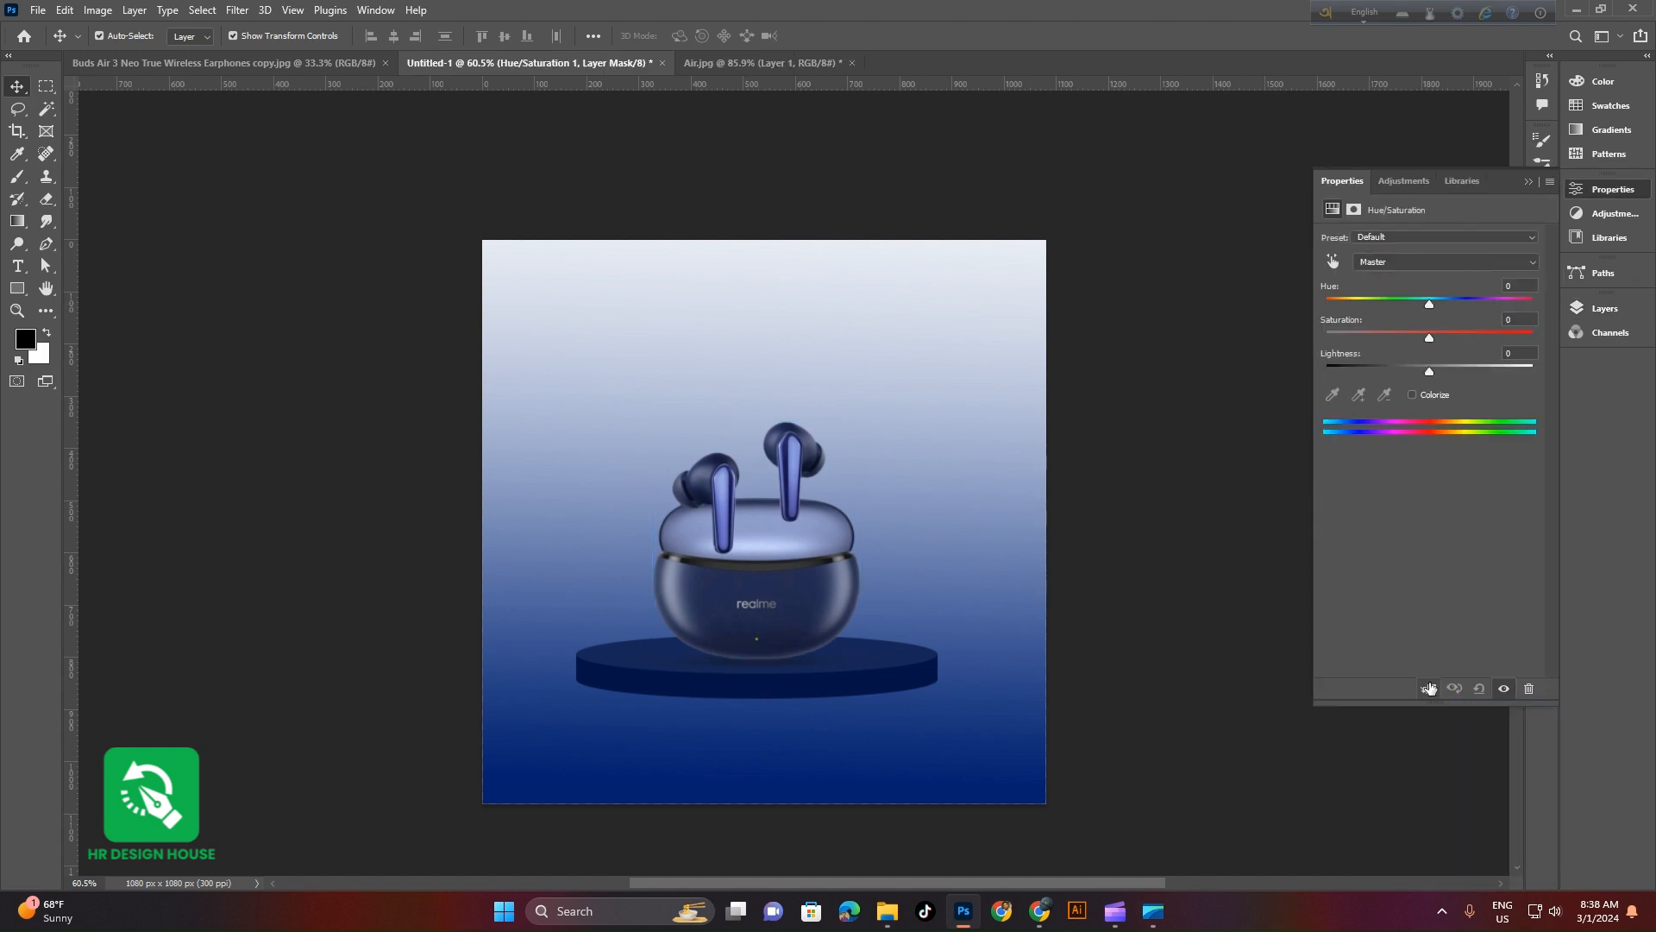
{"action": "left_click_drag", "start_coordinate": [1429, 302], "coordinate": [1416, 335]}
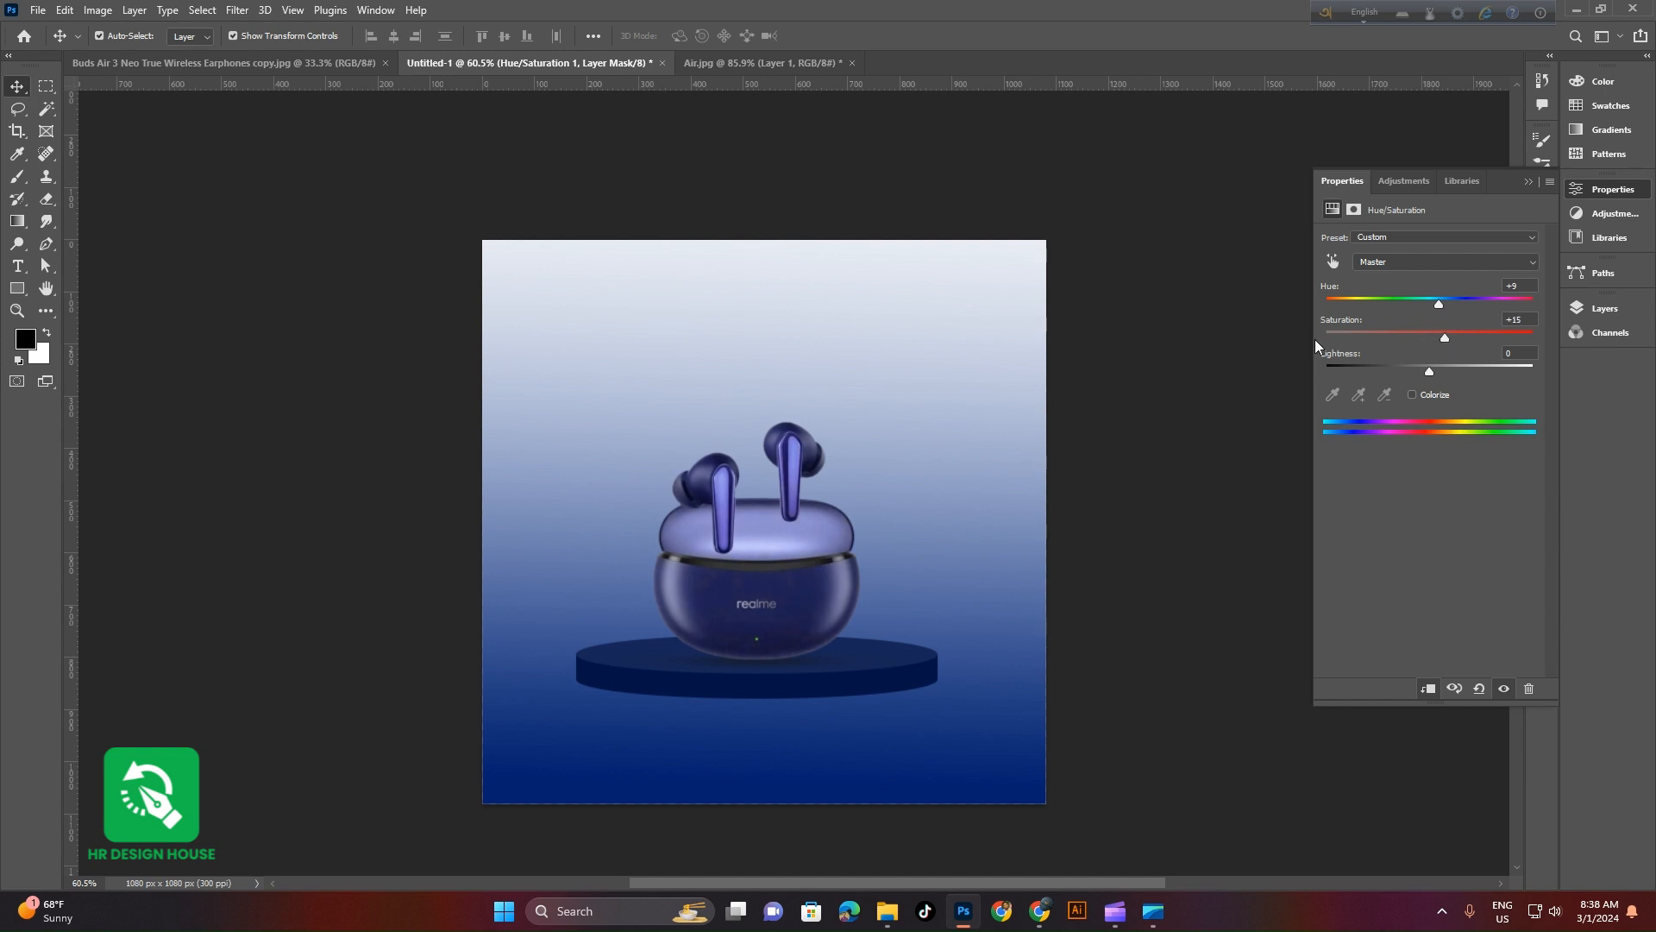
{"action": "left_click", "coordinate": [1252, 379]}
{"action": "left_click_drag", "start_coordinate": [928, 636], "coordinate": [869, 621]}
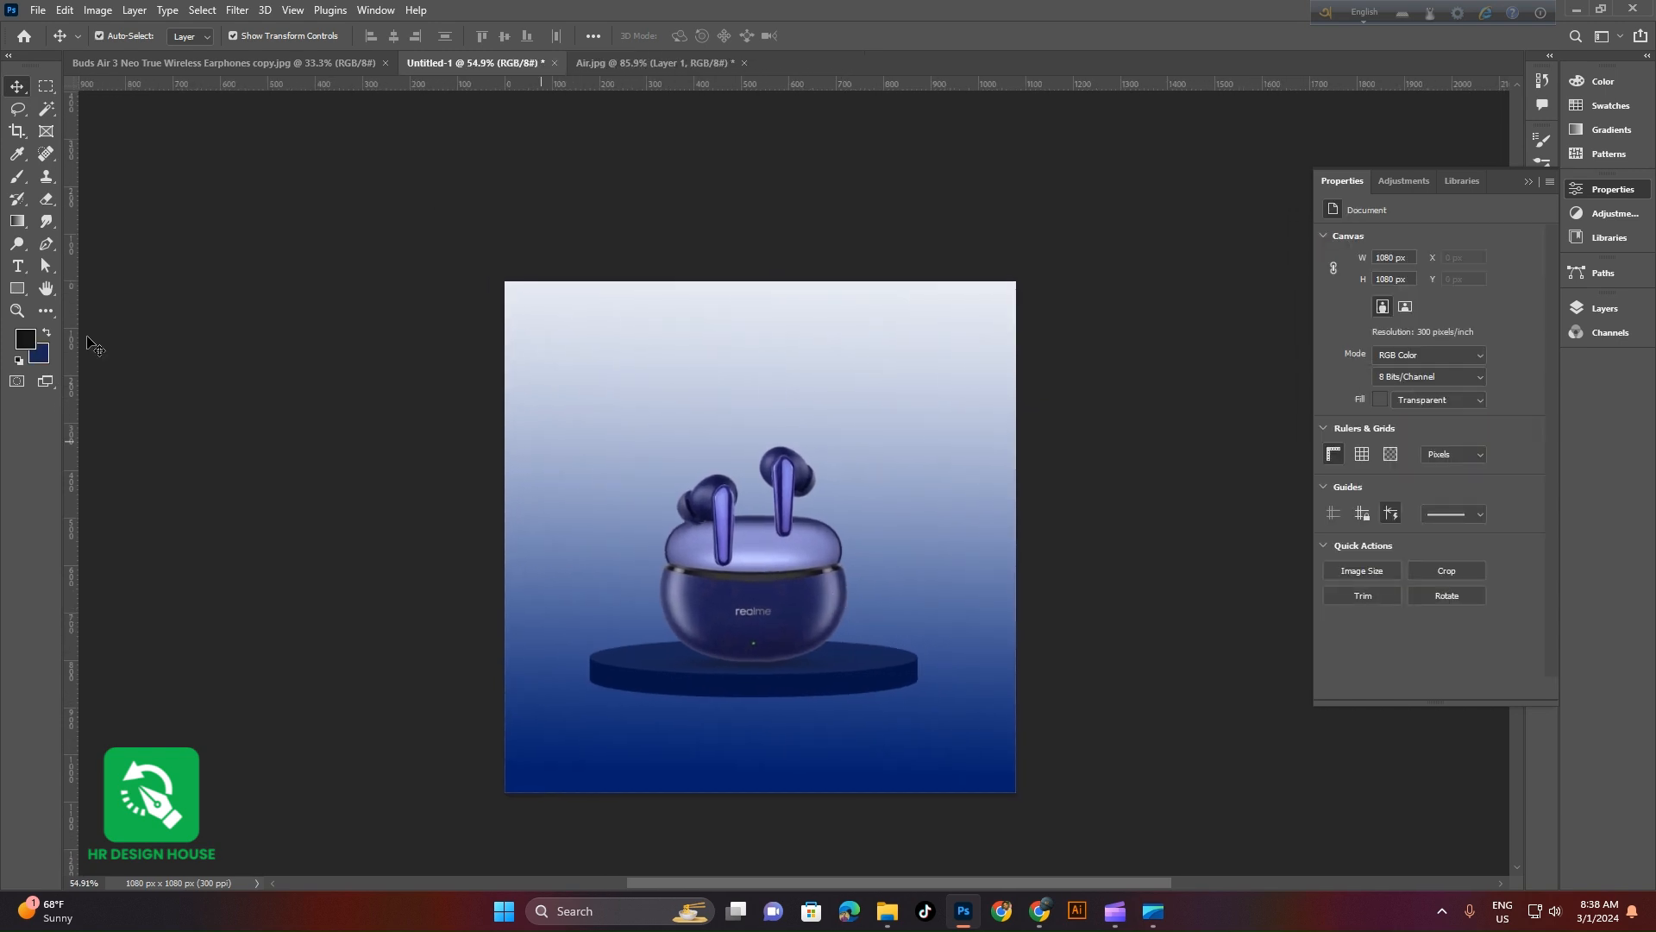
Draw a 1275 px circle centred over the upper part of the canvas and remove its stroke
{"action": "left_click", "coordinate": [28, 294]}
{"action": "left_click", "coordinate": [86, 304]}
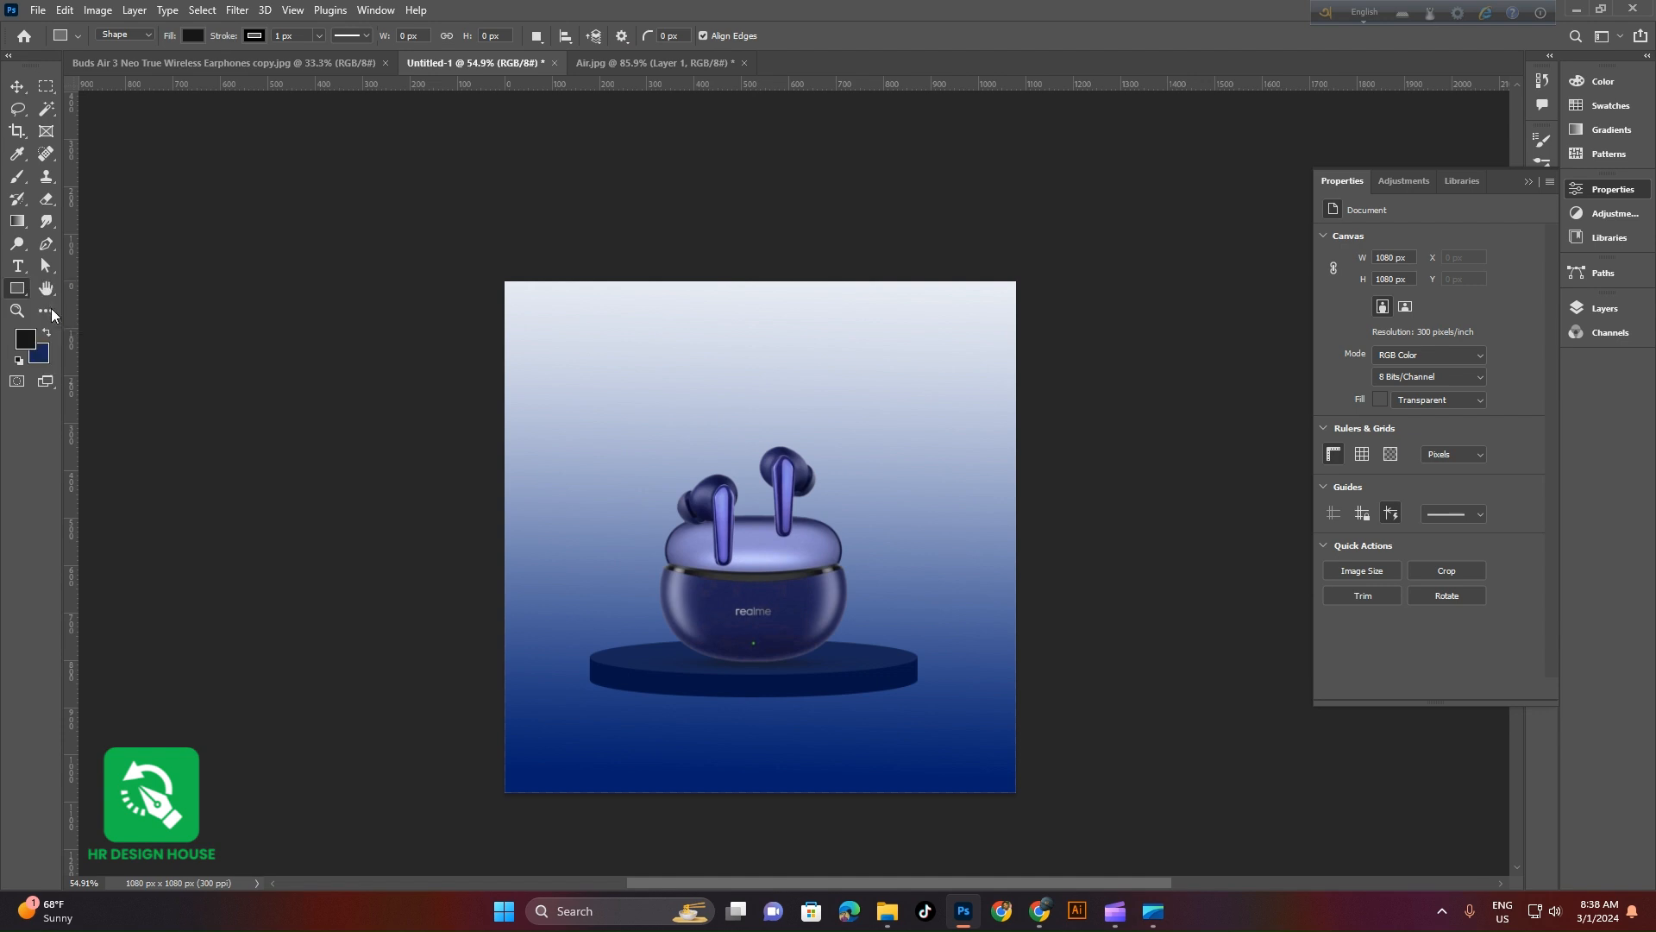
{"action": "left_click_drag", "start_coordinate": [431, 226], "coordinate": [1398, 580]}
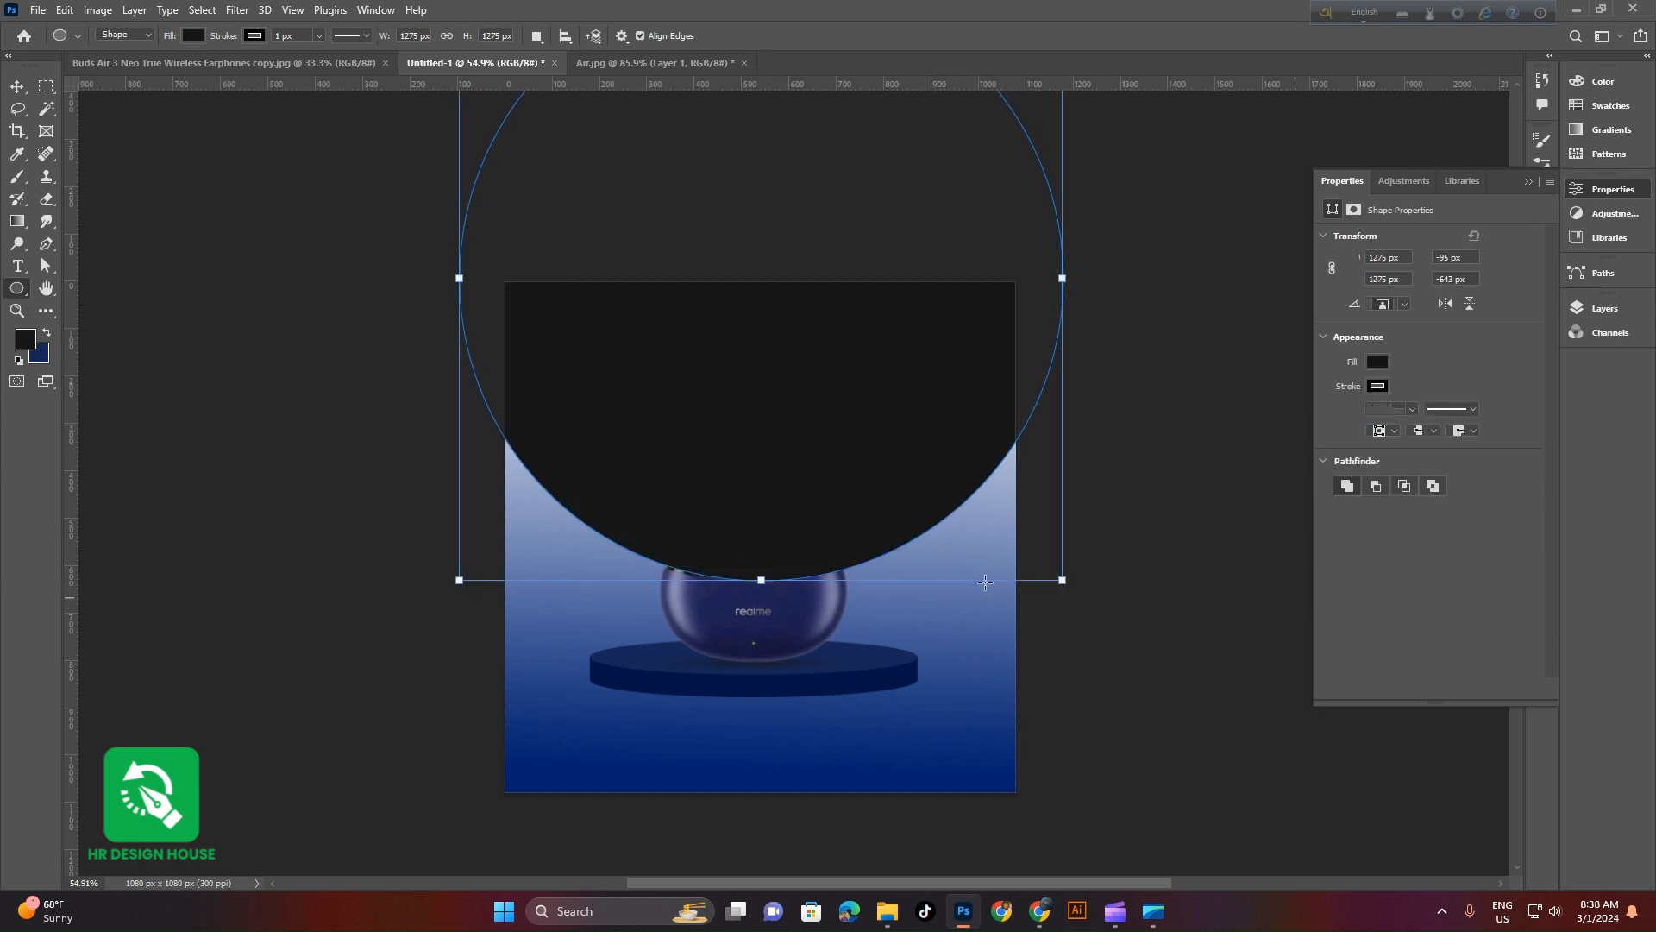
{"action": "key", "text": "v"}
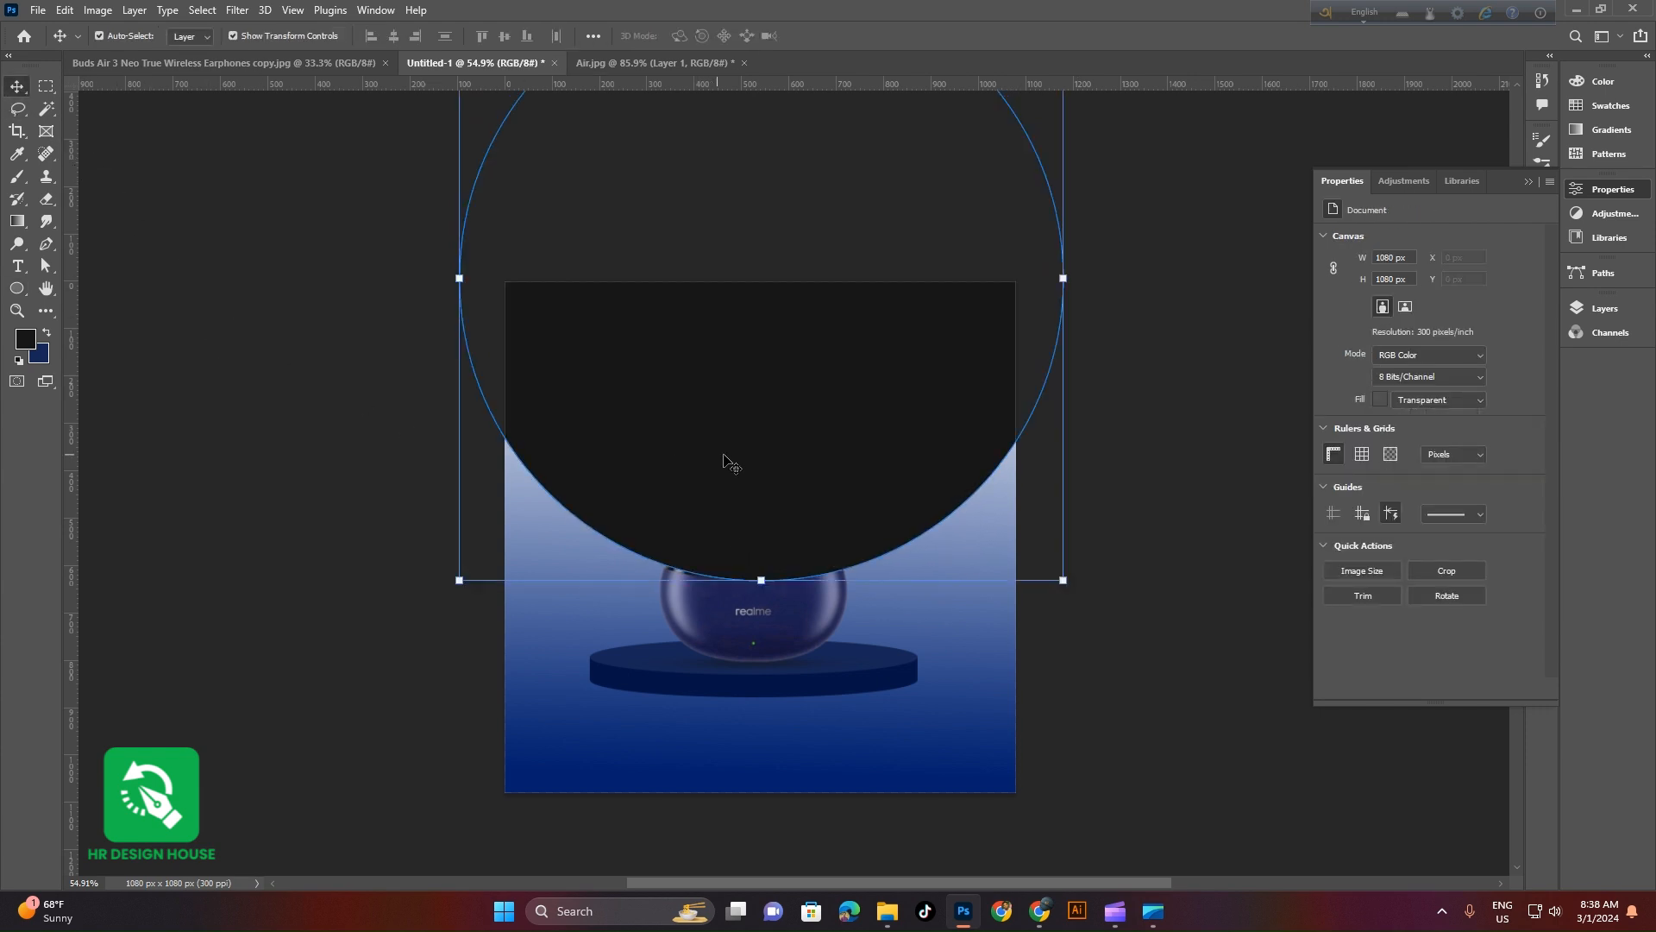
{"action": "left_click", "coordinate": [1381, 386]}
{"action": "left_click", "coordinate": [1348, 419]}
{"action": "left_click", "coordinate": [1183, 458]}
Sample a medium blue from the gradient background beside the podium and fill the large circle with it
{"action": "left_click", "coordinate": [787, 417]}
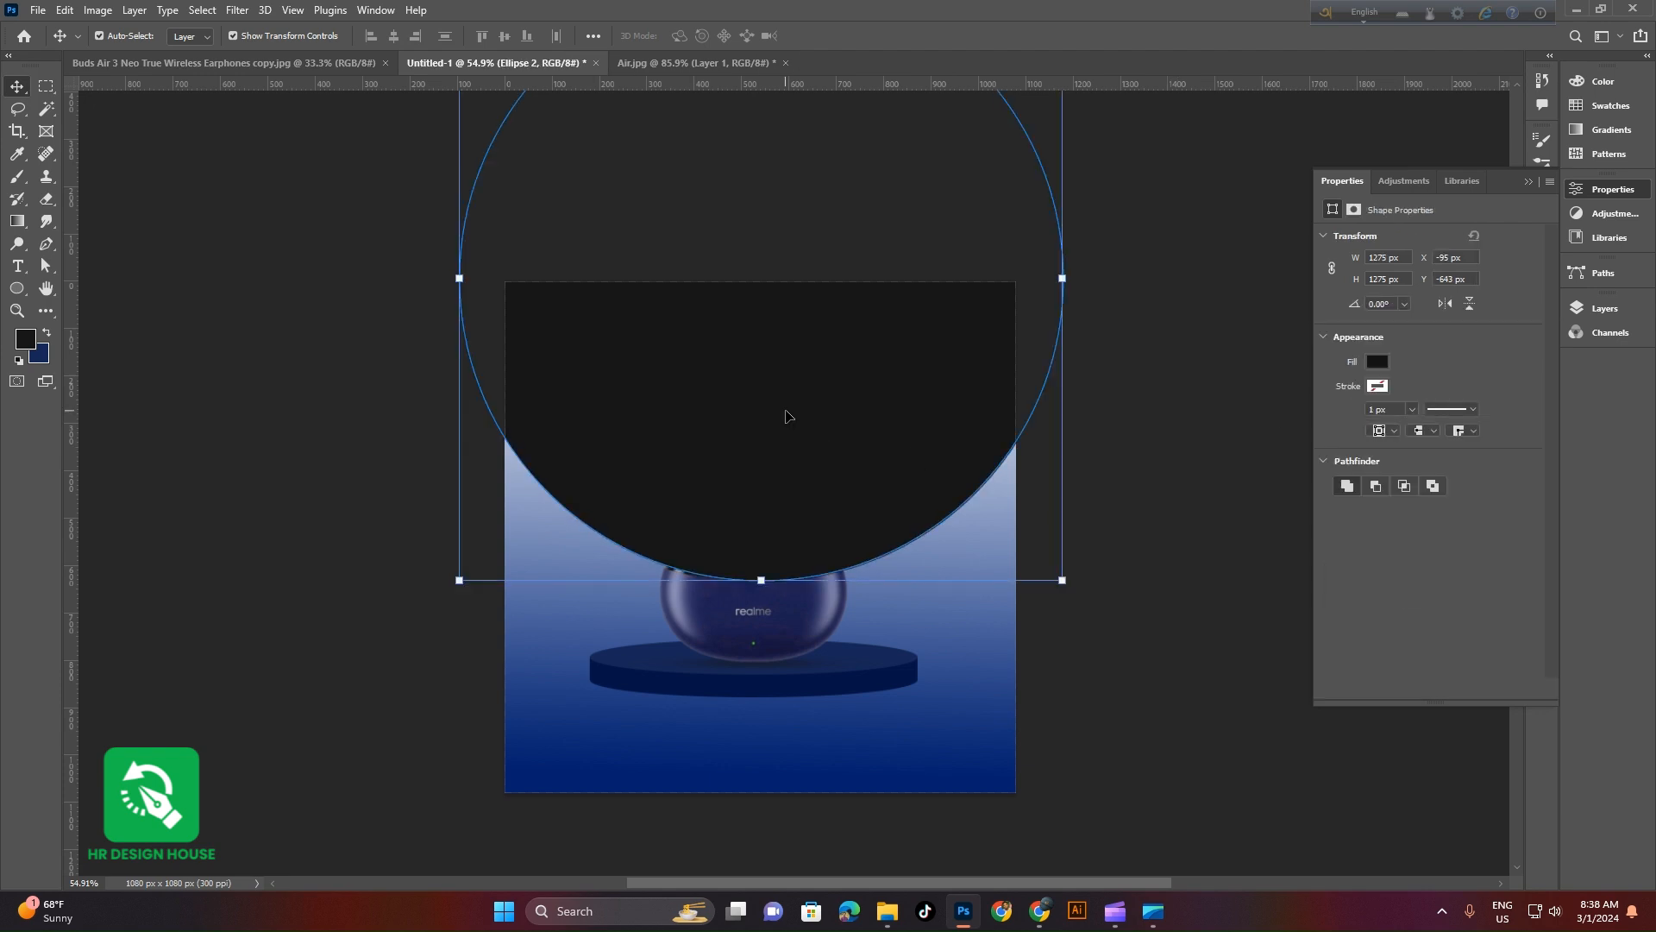
{"action": "left_click", "coordinate": [39, 353]}
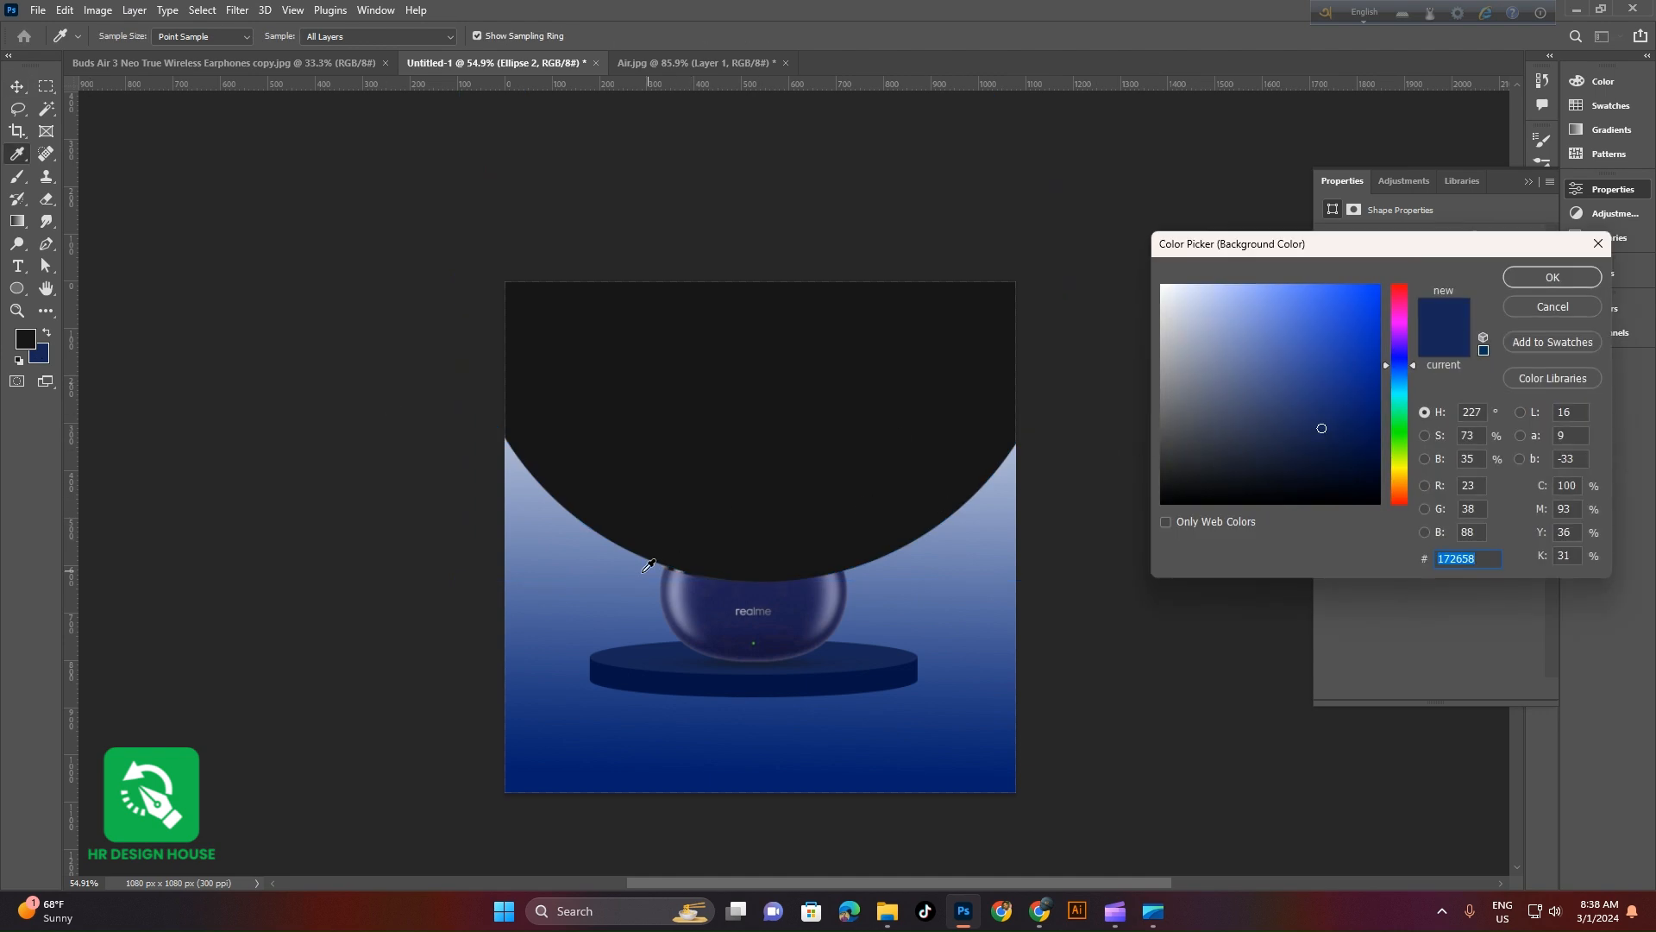
{"action": "left_click", "coordinate": [595, 615]}
{"action": "left_click", "coordinate": [566, 643]}
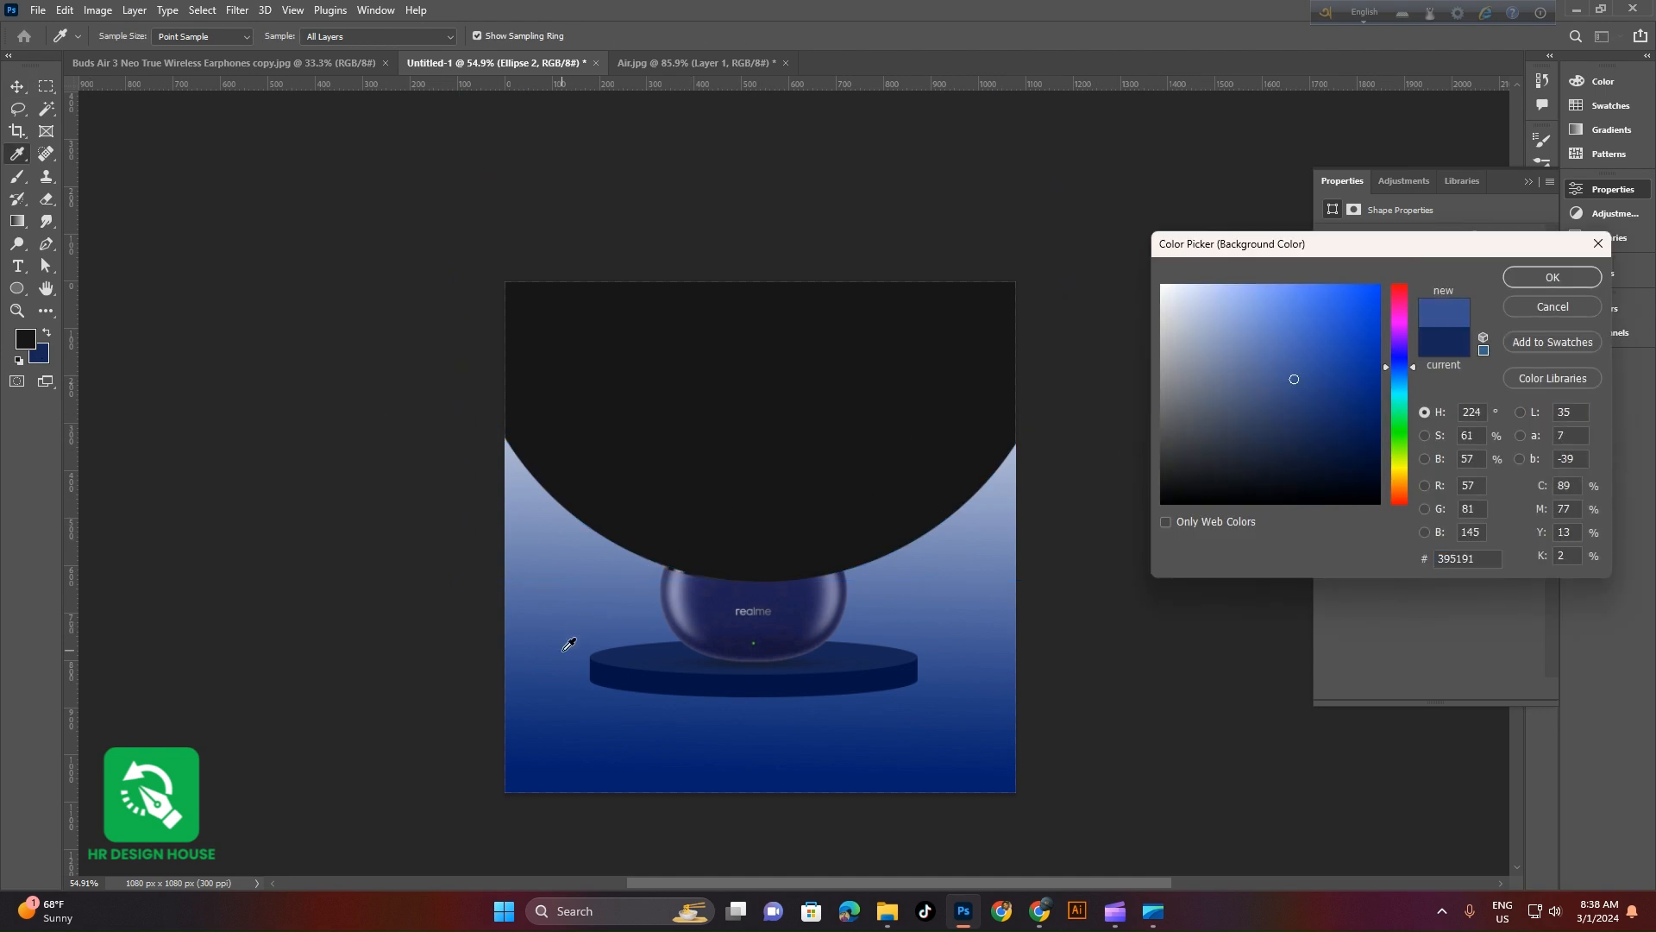
{"action": "left_click", "coordinate": [558, 660]}
{"action": "left_click", "coordinate": [1553, 278]}
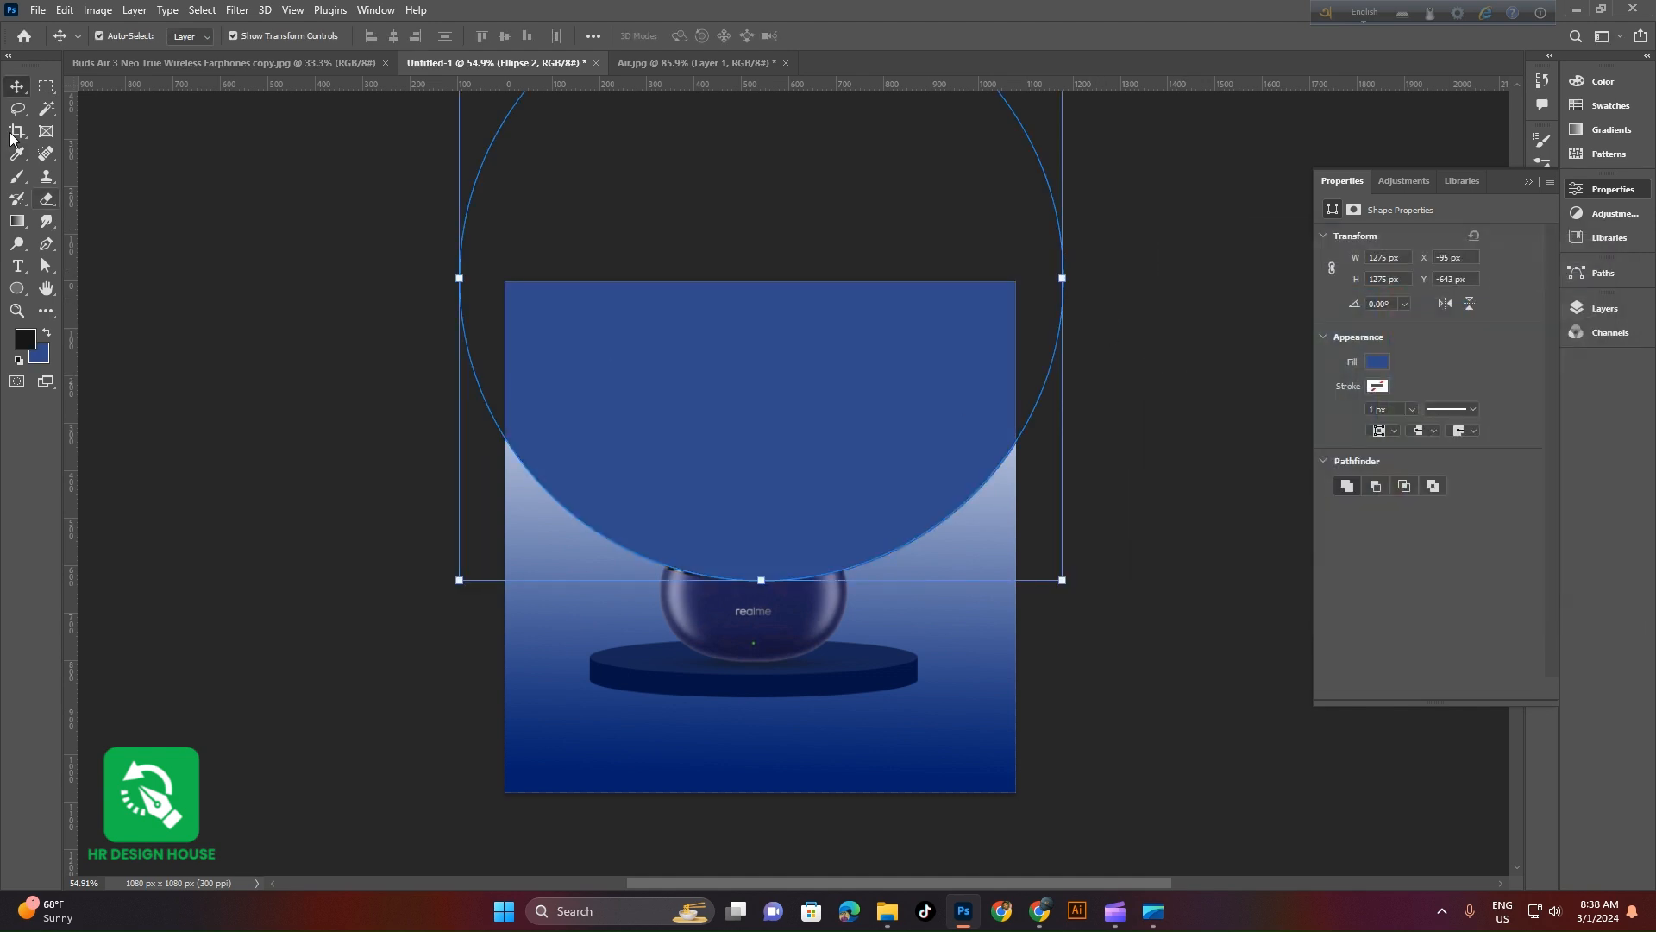
{"action": "left_click", "coordinate": [150, 206]}
Send the large blue circle behind the earphones and podium, directly above the gradient background layer
{"action": "left_click", "coordinate": [825, 427]}
{"action": "left_click", "coordinate": [1605, 309]}
{"action": "left_click_drag", "start_coordinate": [1502, 275], "coordinate": [1519, 486]}
{"action": "left_click", "coordinate": [1183, 507]}
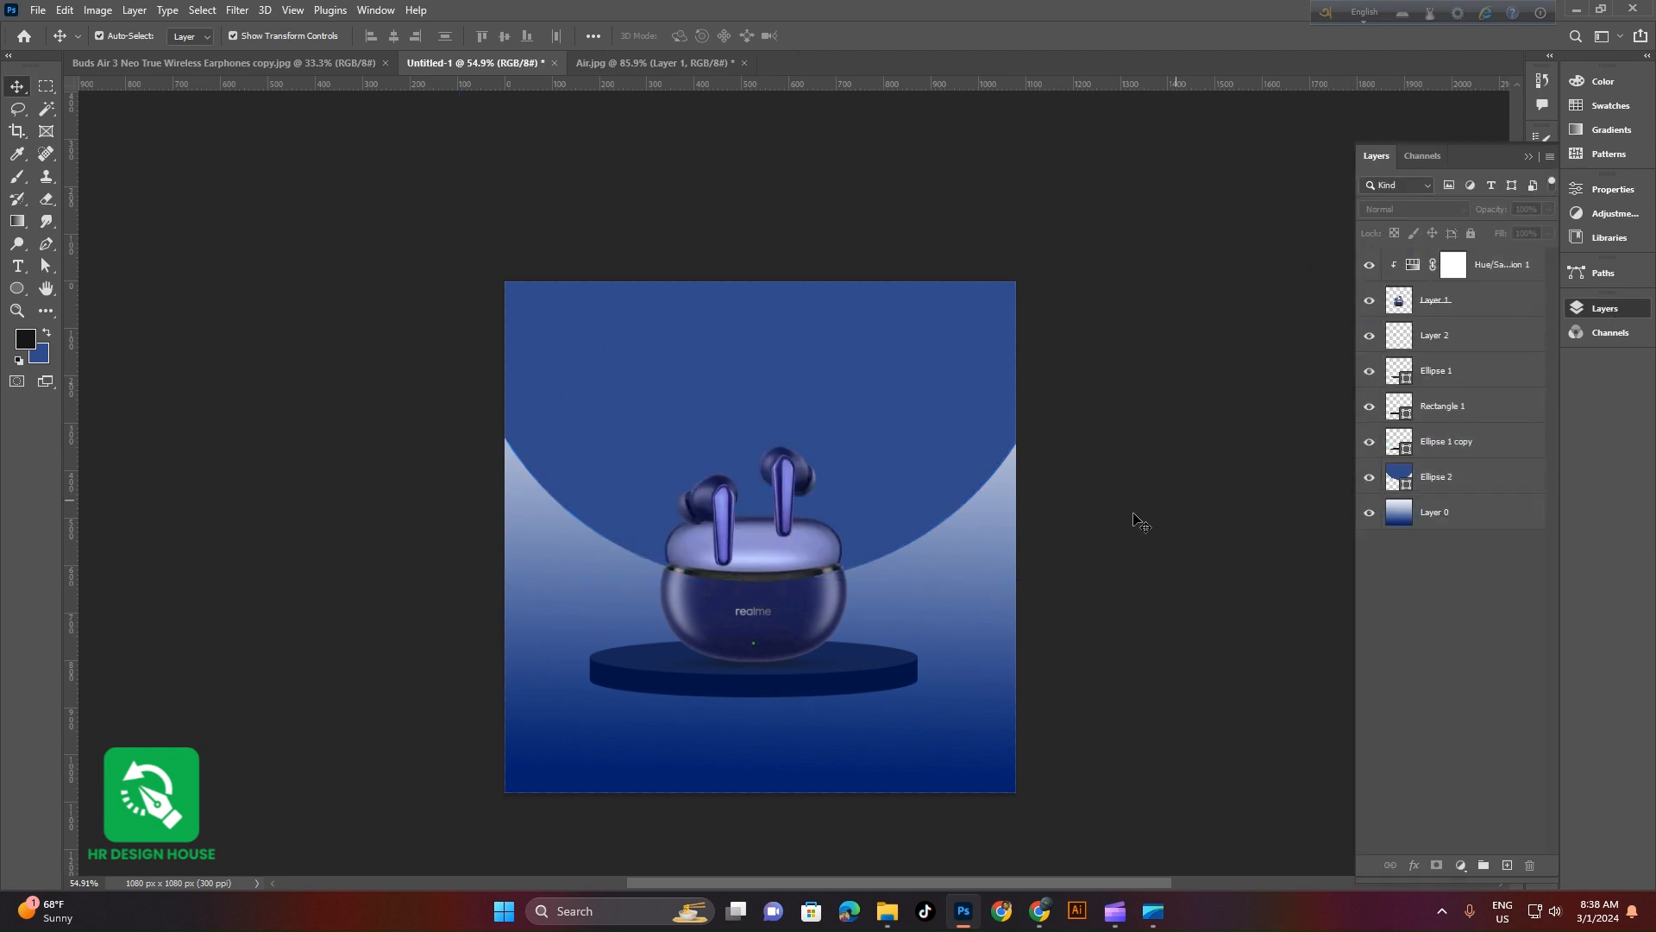
Move the large blue circle lower so that its bottom edge passes behind the middle of the case
{"action": "scroll", "coordinate": [806, 524], "scroll_direction": "up", "scroll_amount": 3}
{"action": "left_click", "coordinate": [913, 447]}
{"action": "left_click_drag", "start_coordinate": [914, 447], "coordinate": [911, 486]}
{"action": "left_click", "coordinate": [1277, 593]}
Duplicate the large blue circle and scale the copy to 96.49% about its centre
{"action": "left_click", "coordinate": [939, 469]}
{"action": "key", "text": "ctrl+j"}
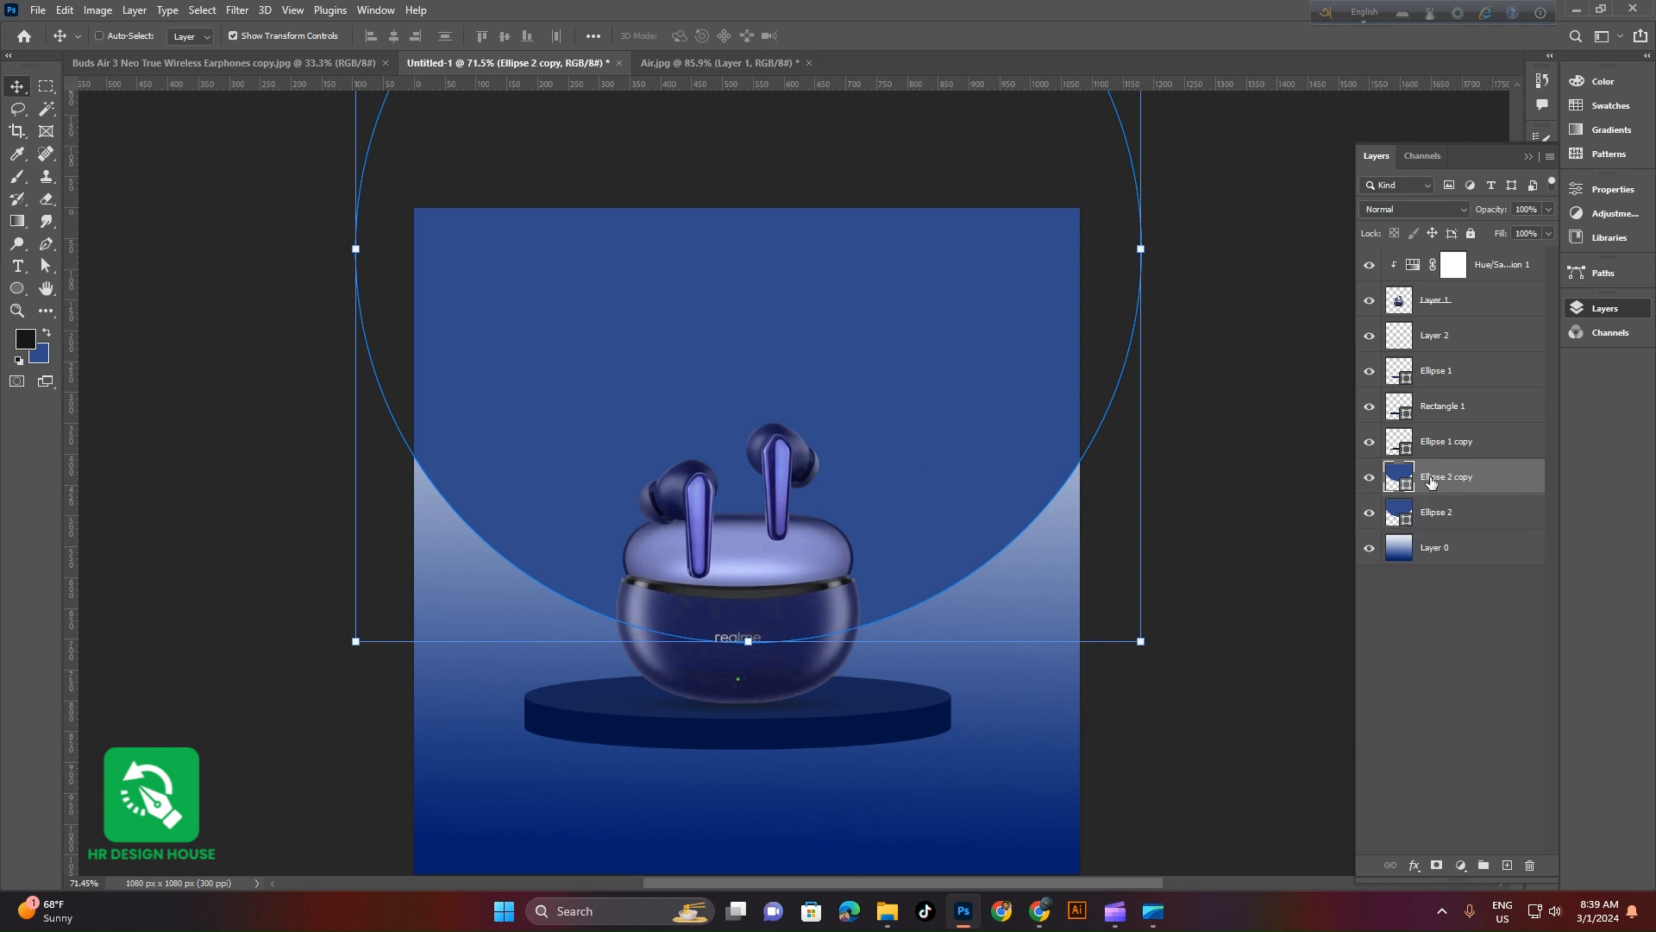
{"action": "left_click_drag", "start_coordinate": [1141, 251], "coordinate": [1127, 250]}
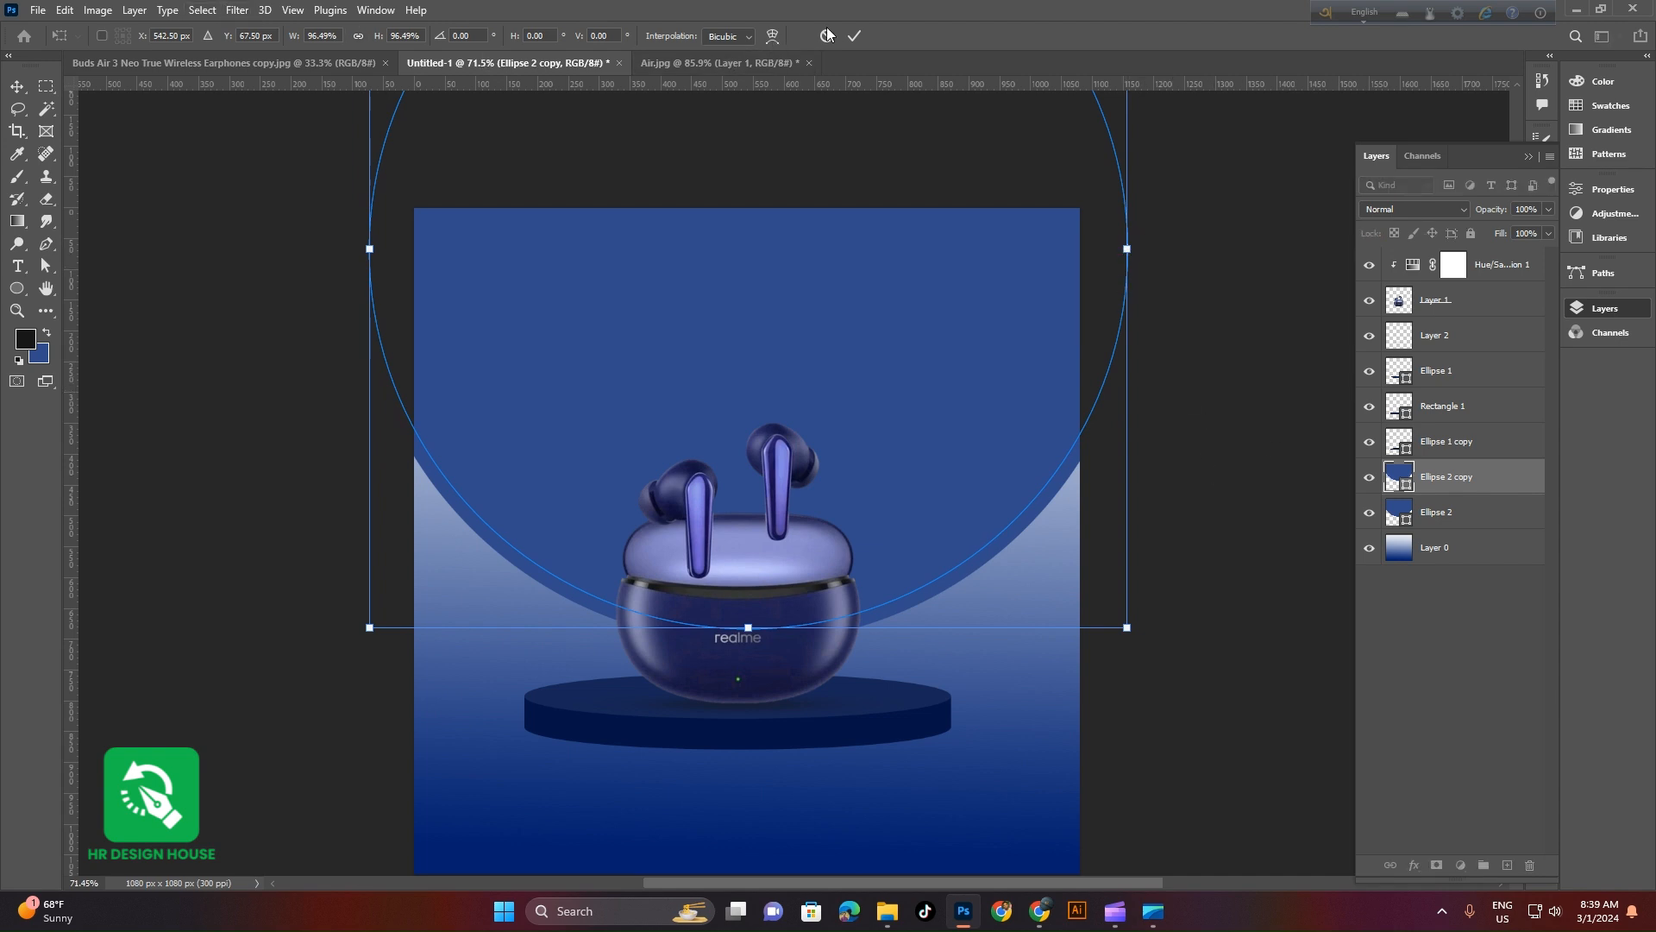
{"action": "left_click", "coordinate": [854, 36]}
Apply a radial gradient overlay to the larger blue circle, with the darker end stop set to #5870b5
{"action": "left_click", "coordinate": [1079, 474]}
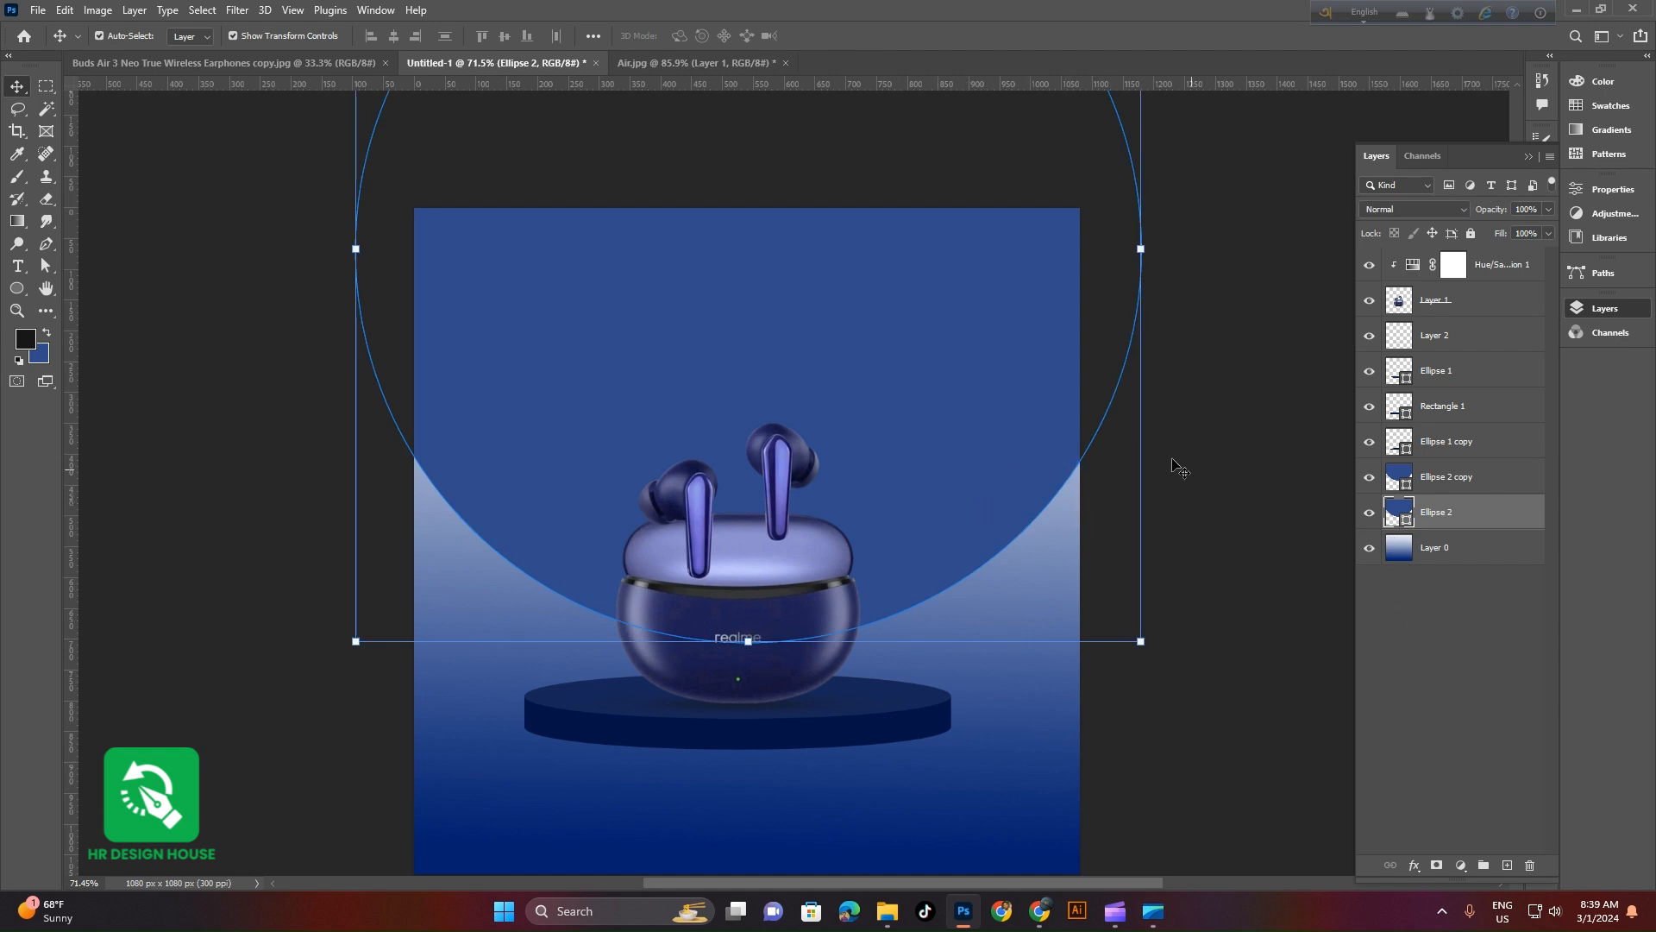
{"action": "left_click", "coordinate": [1415, 866]}
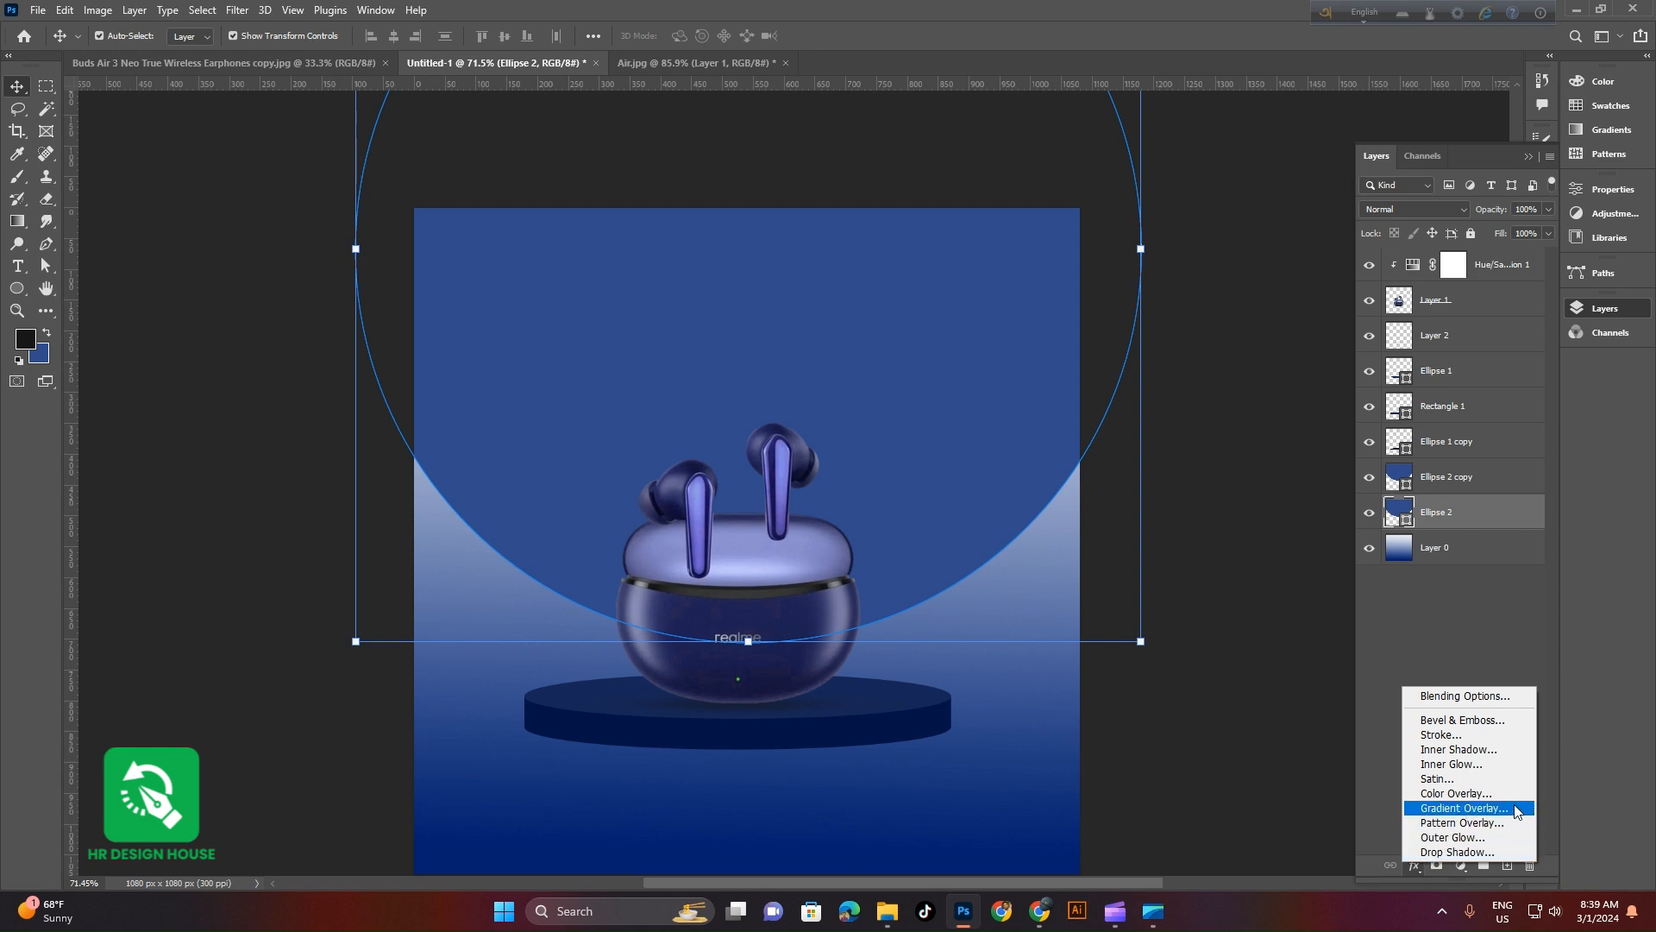
{"action": "left_click", "coordinate": [1501, 809]}
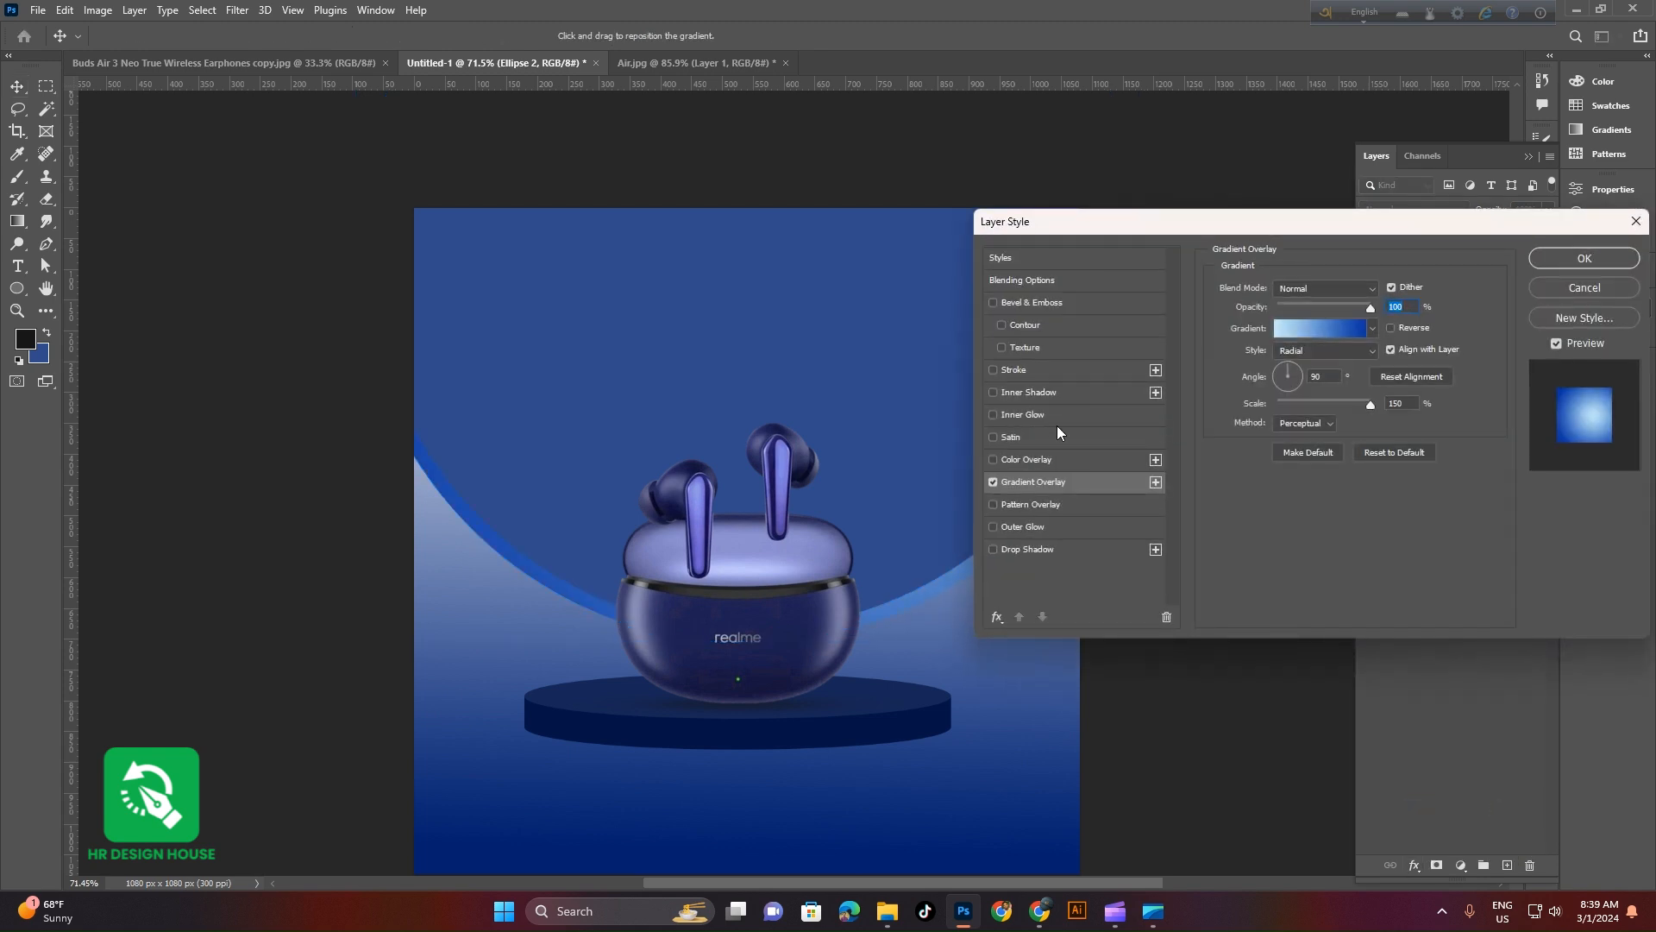
{"action": "left_click", "coordinate": [1343, 333]}
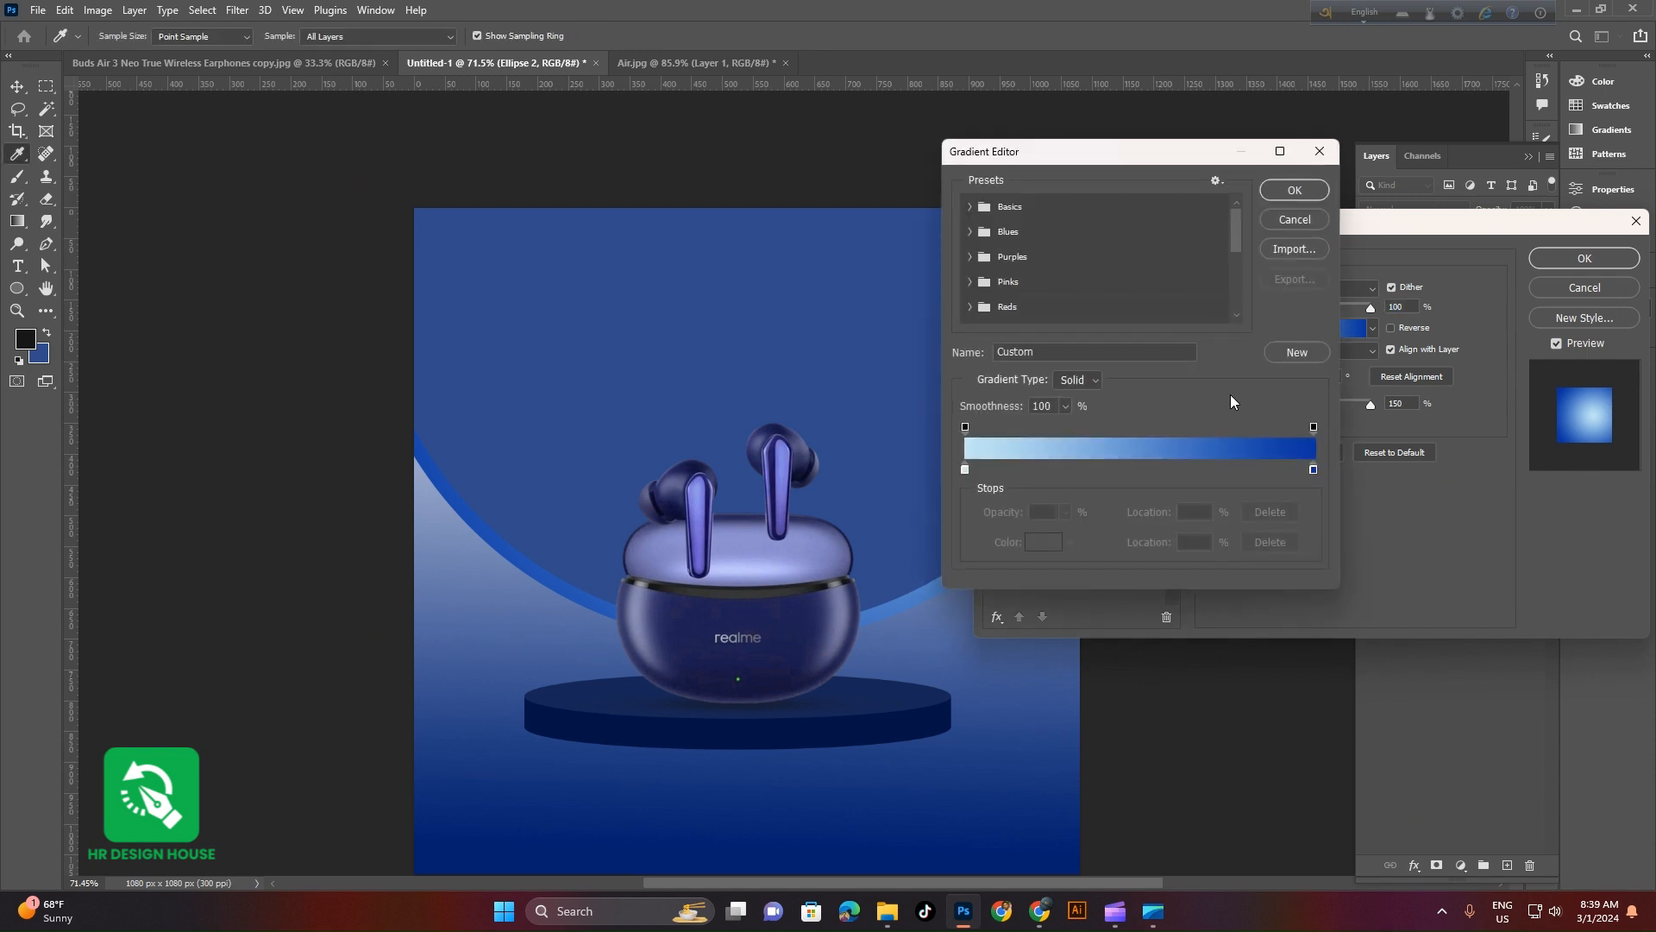
{"action": "double_click", "coordinate": [1312, 467]}
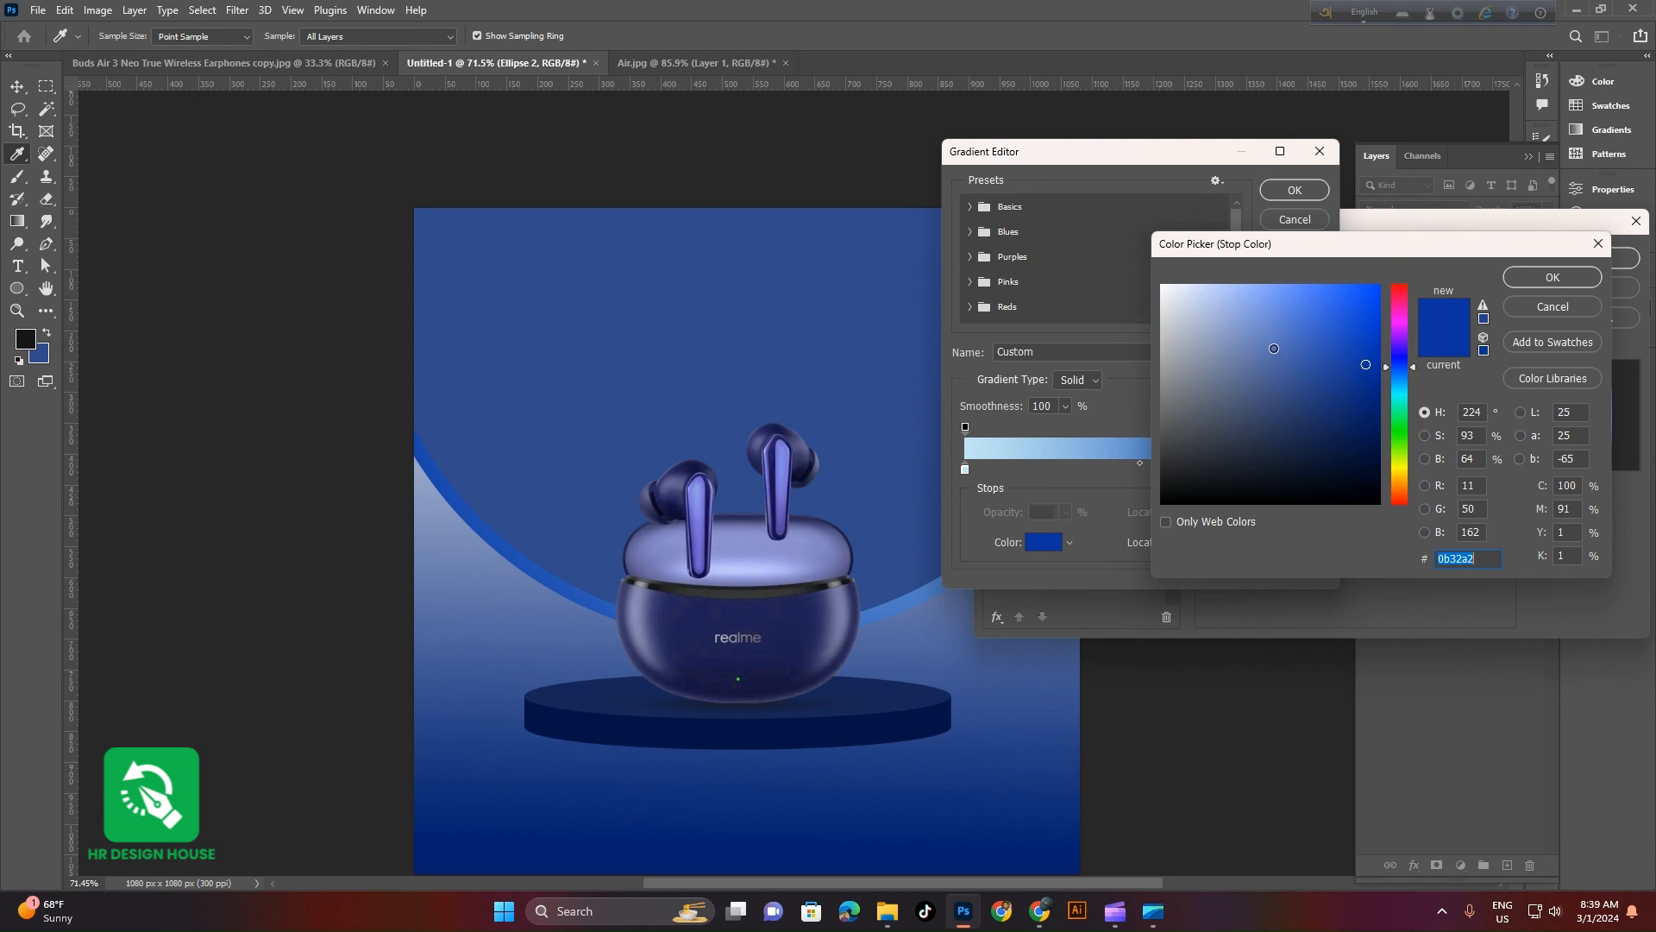
{"action": "left_click", "coordinate": [1276, 347]}
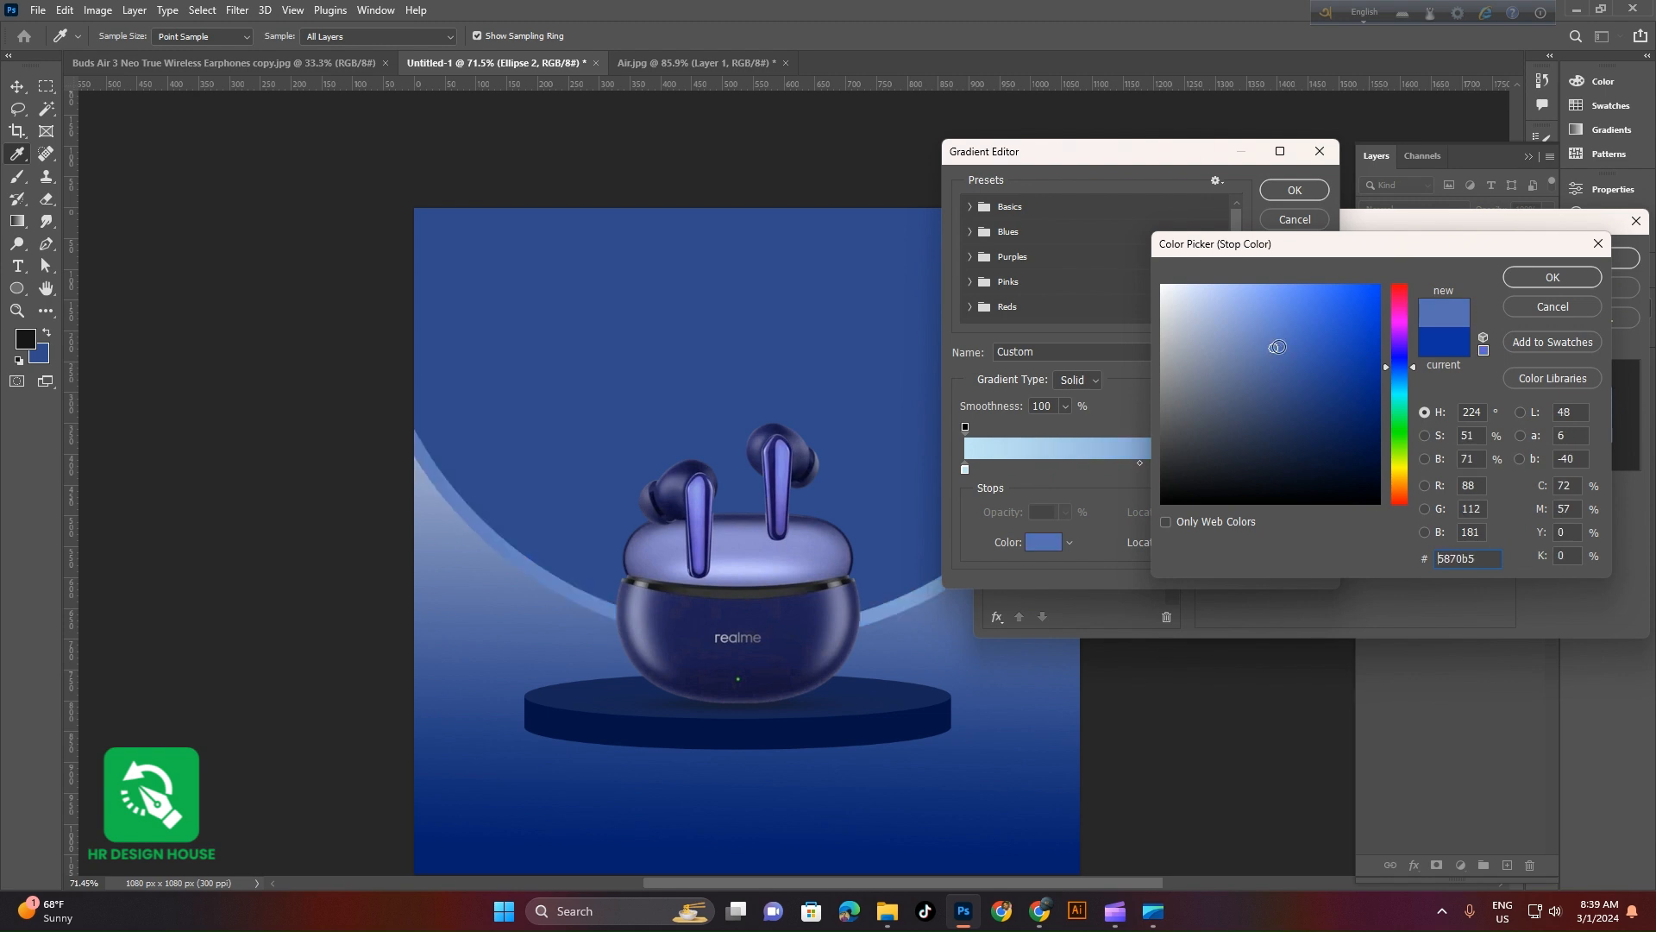
{"action": "left_click", "coordinate": [1552, 277]}
{"action": "left_click", "coordinate": [1295, 189]}
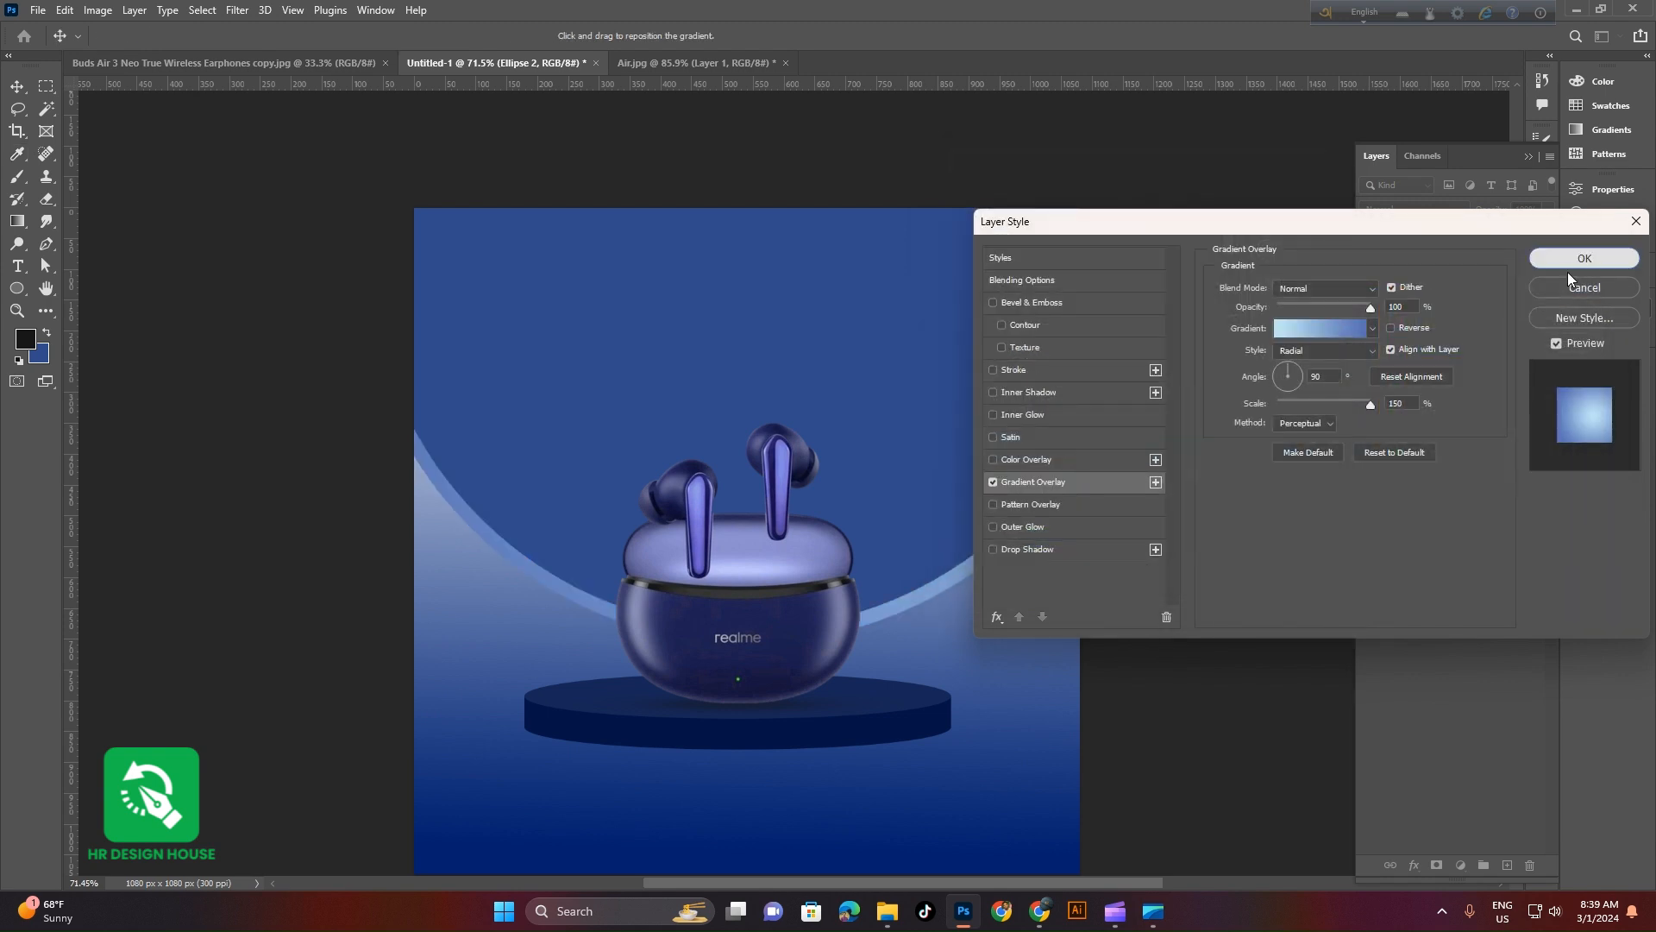
{"action": "left_click", "coordinate": [1580, 259]}
Examine the light rim around the blue circle and the overall composition with the earphones and podium
{"action": "scroll", "coordinate": [949, 673], "scroll_direction": "down", "scroll_amount": 3}
{"action": "scroll", "coordinate": [925, 684], "scroll_direction": "up", "scroll_amount": 3}
{"action": "scroll", "coordinate": [923, 684], "scroll_direction": "down", "scroll_amount": 3}
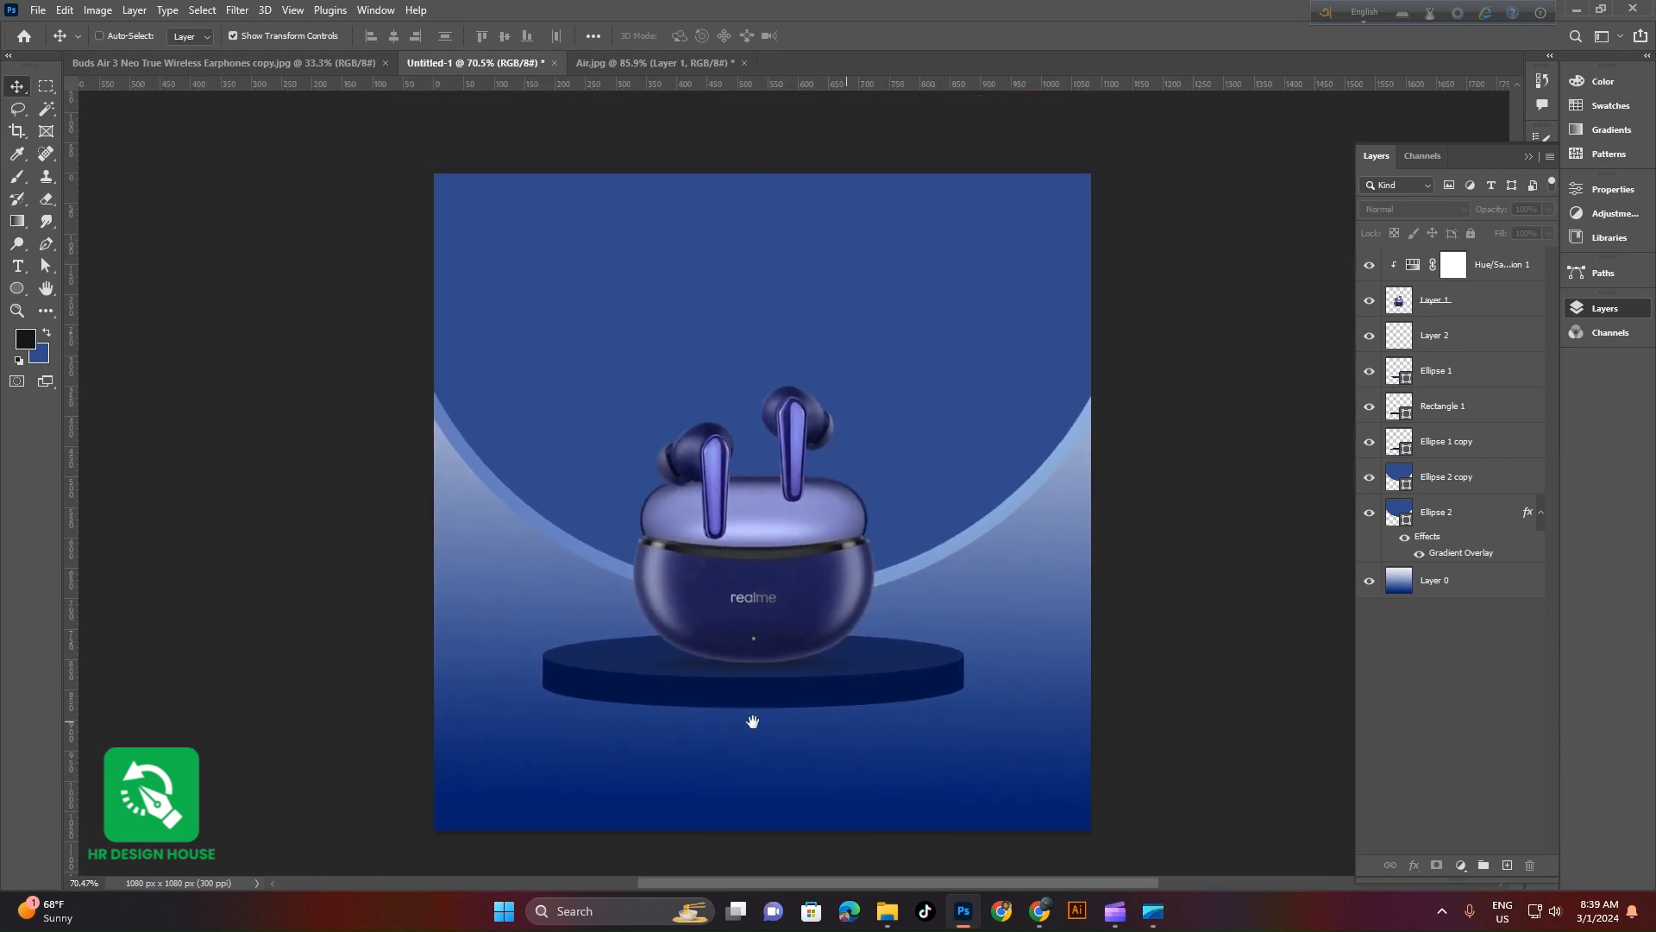
{"action": "left_click_drag", "start_coordinate": [738, 500], "coordinate": [719, 532]}
{"action": "left_click_drag", "start_coordinate": [783, 764], "coordinate": [773, 758]}
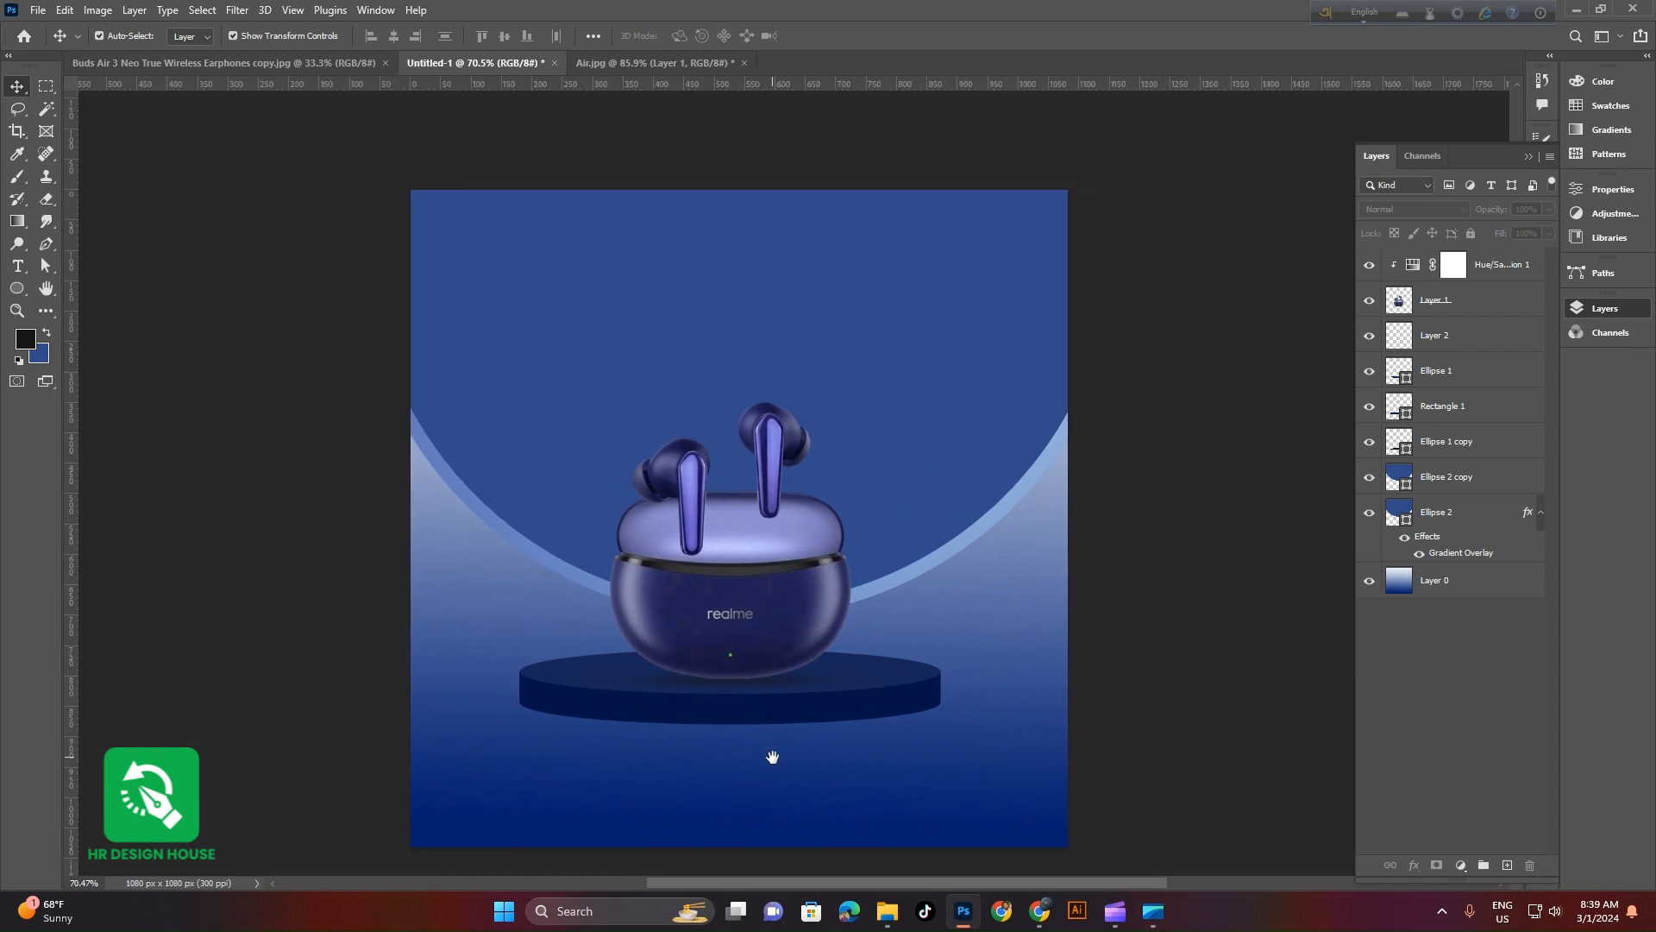
{"action": "scroll", "coordinate": [685, 280], "scroll_direction": "up", "scroll_amount": 5}
{"action": "left_click_drag", "start_coordinate": [321, 252], "coordinate": [271, 243]}
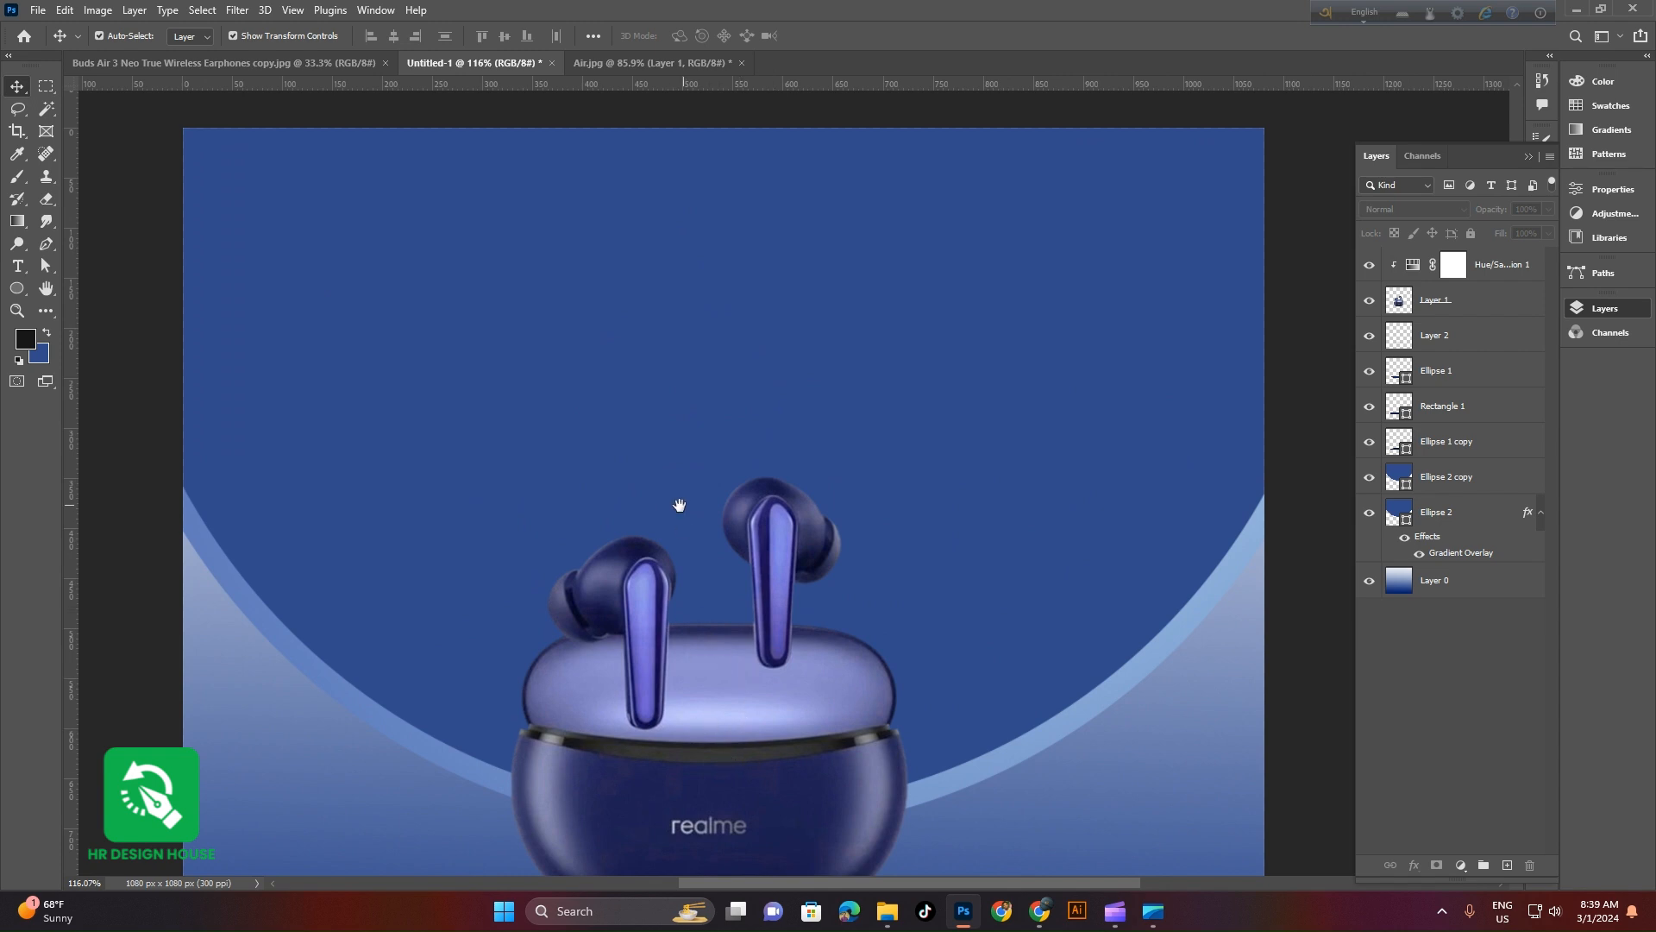
{"action": "scroll", "coordinate": [668, 520], "scroll_direction": "down", "scroll_amount": 3}
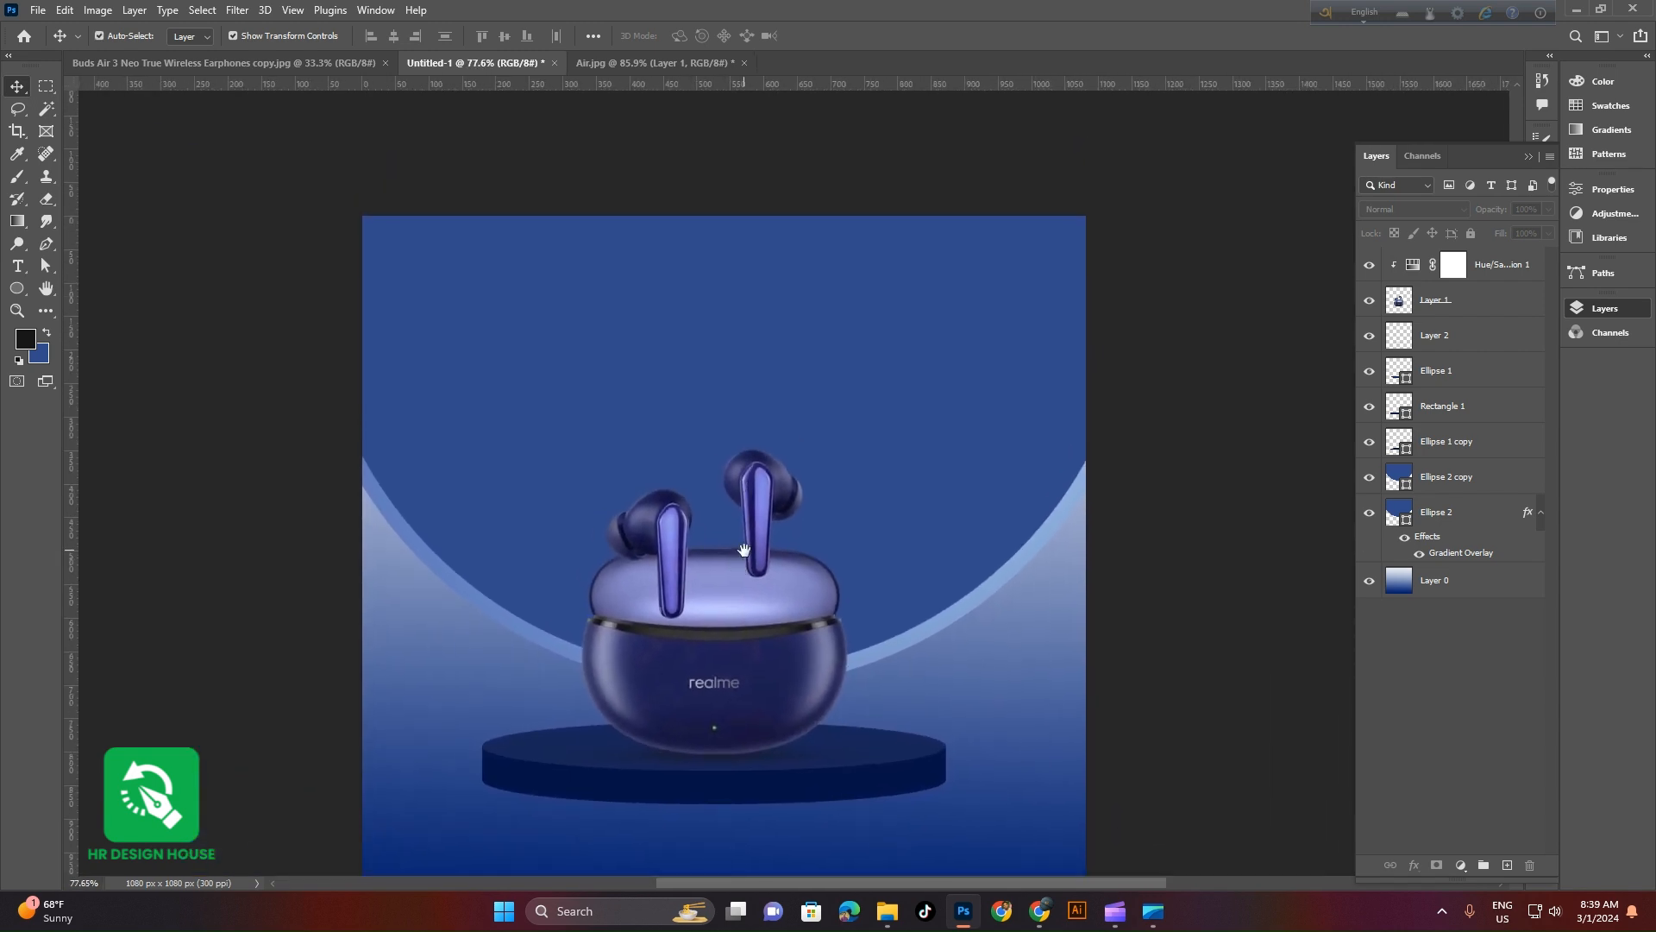
{"action": "scroll", "coordinate": [768, 515], "scroll_direction": "up", "scroll_amount": 1}
{"action": "scroll", "coordinate": [768, 515], "scroll_direction": "up", "scroll_amount": 1}
Add a horizontal placeholder text layer above the earphones in Baskerville Old Face at 168.23 pt
{"action": "key", "text": "t"}
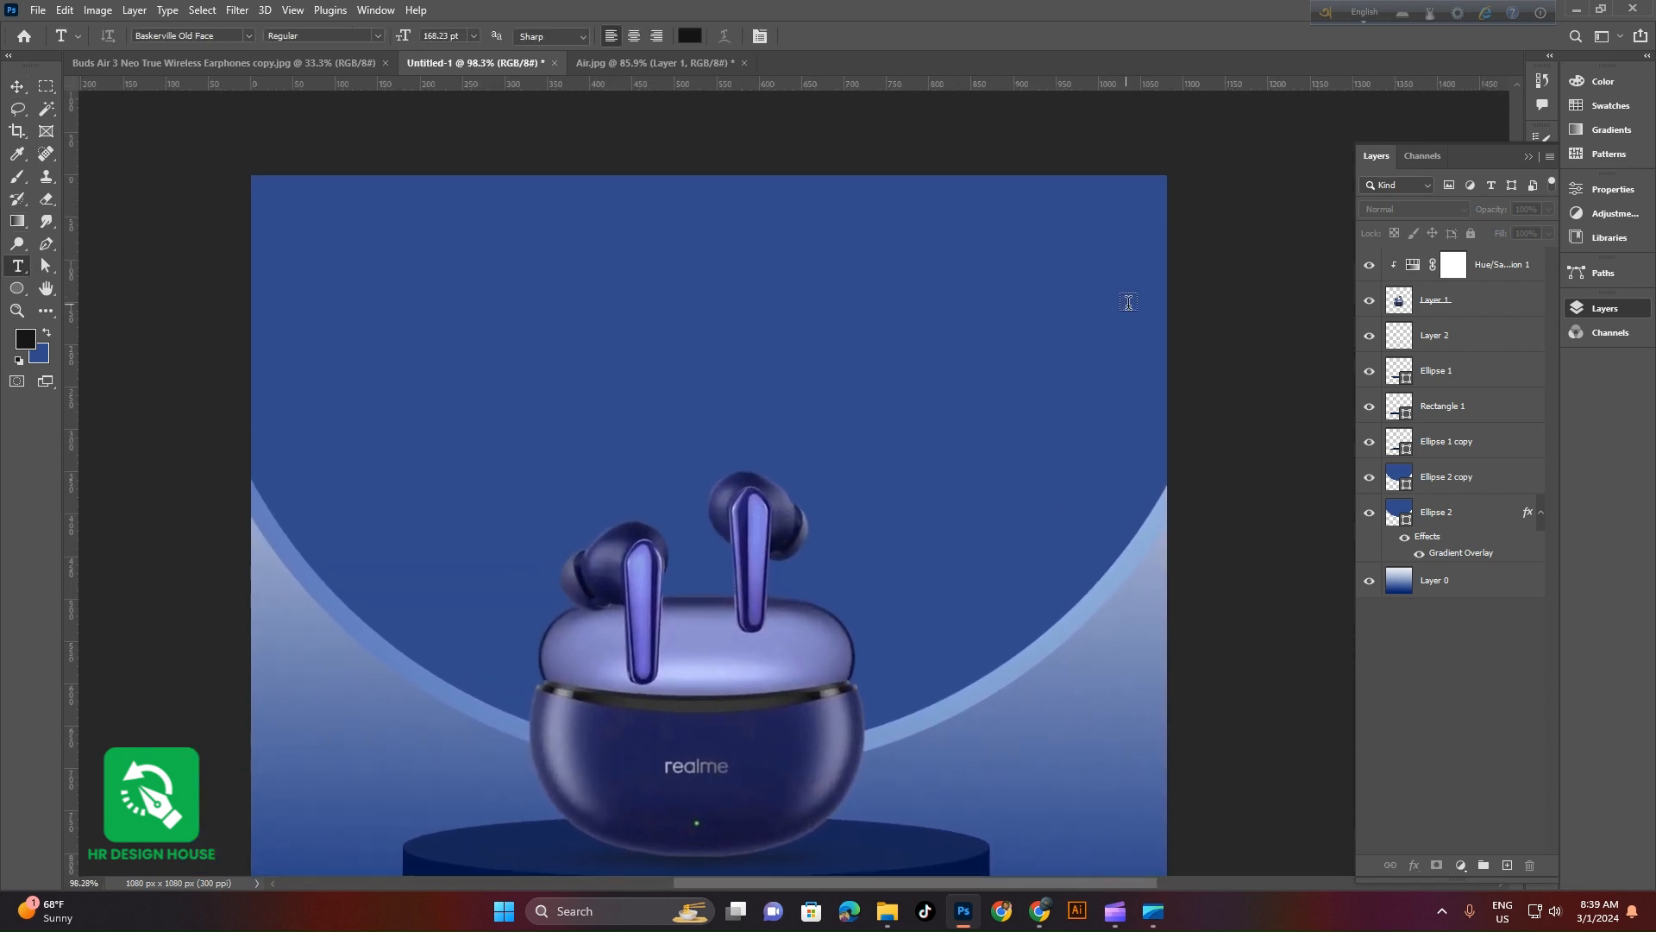
{"action": "left_click", "coordinate": [622, 316]}
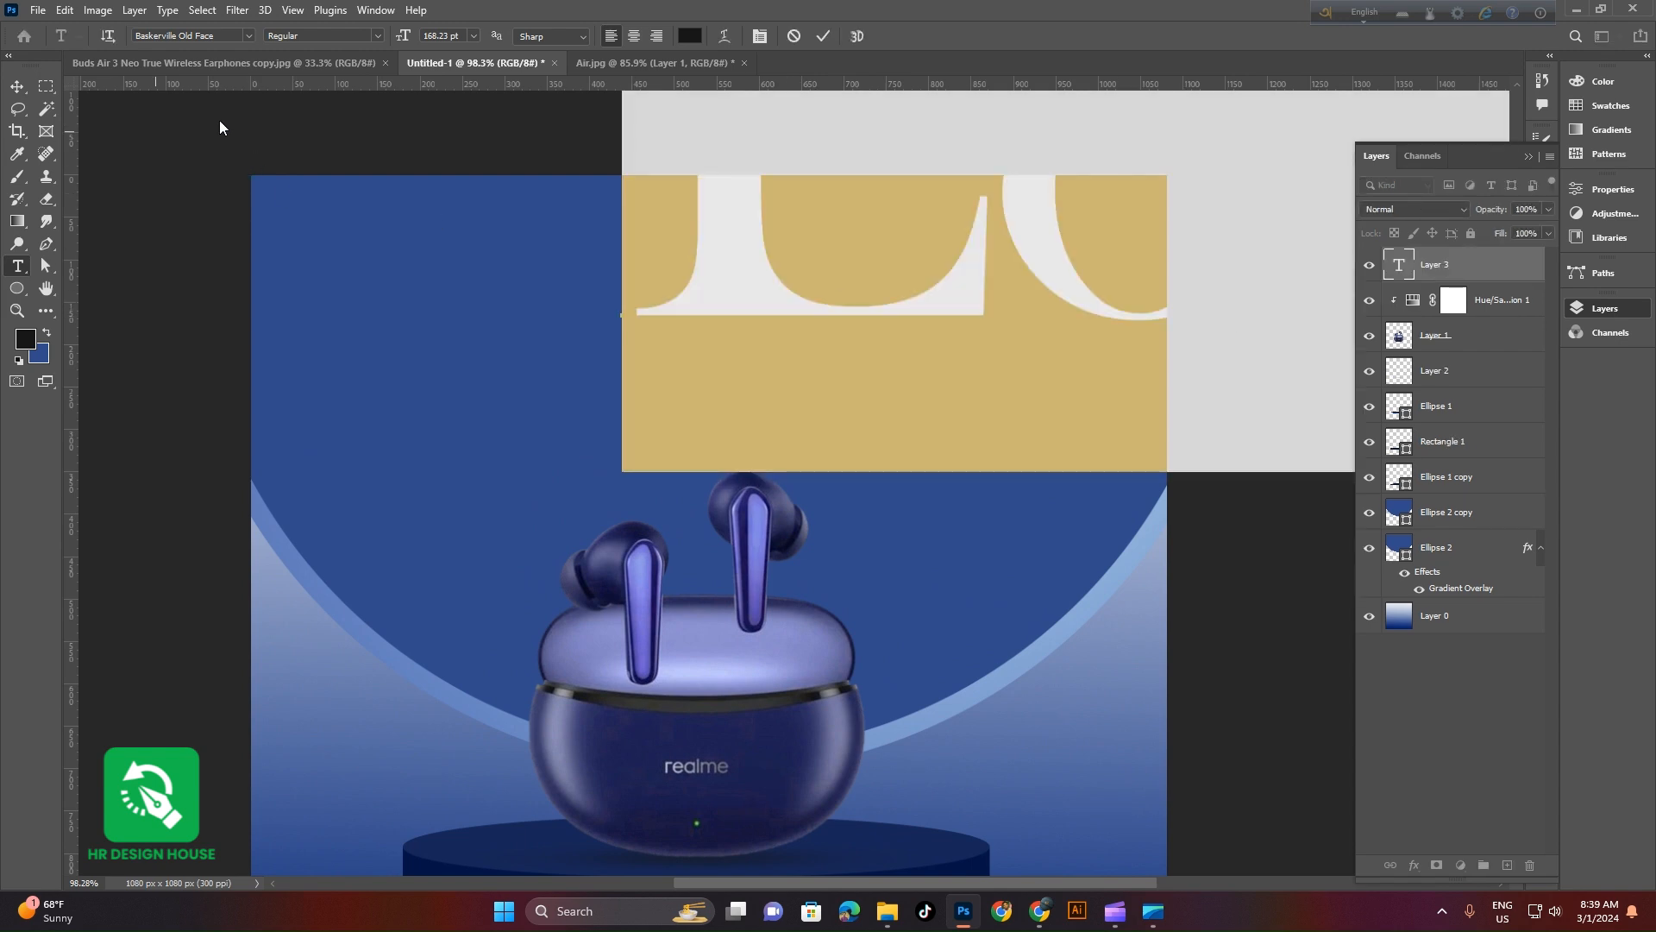
{"action": "left_click", "coordinate": [823, 35]}
{"action": "left_click", "coordinate": [16, 86]}
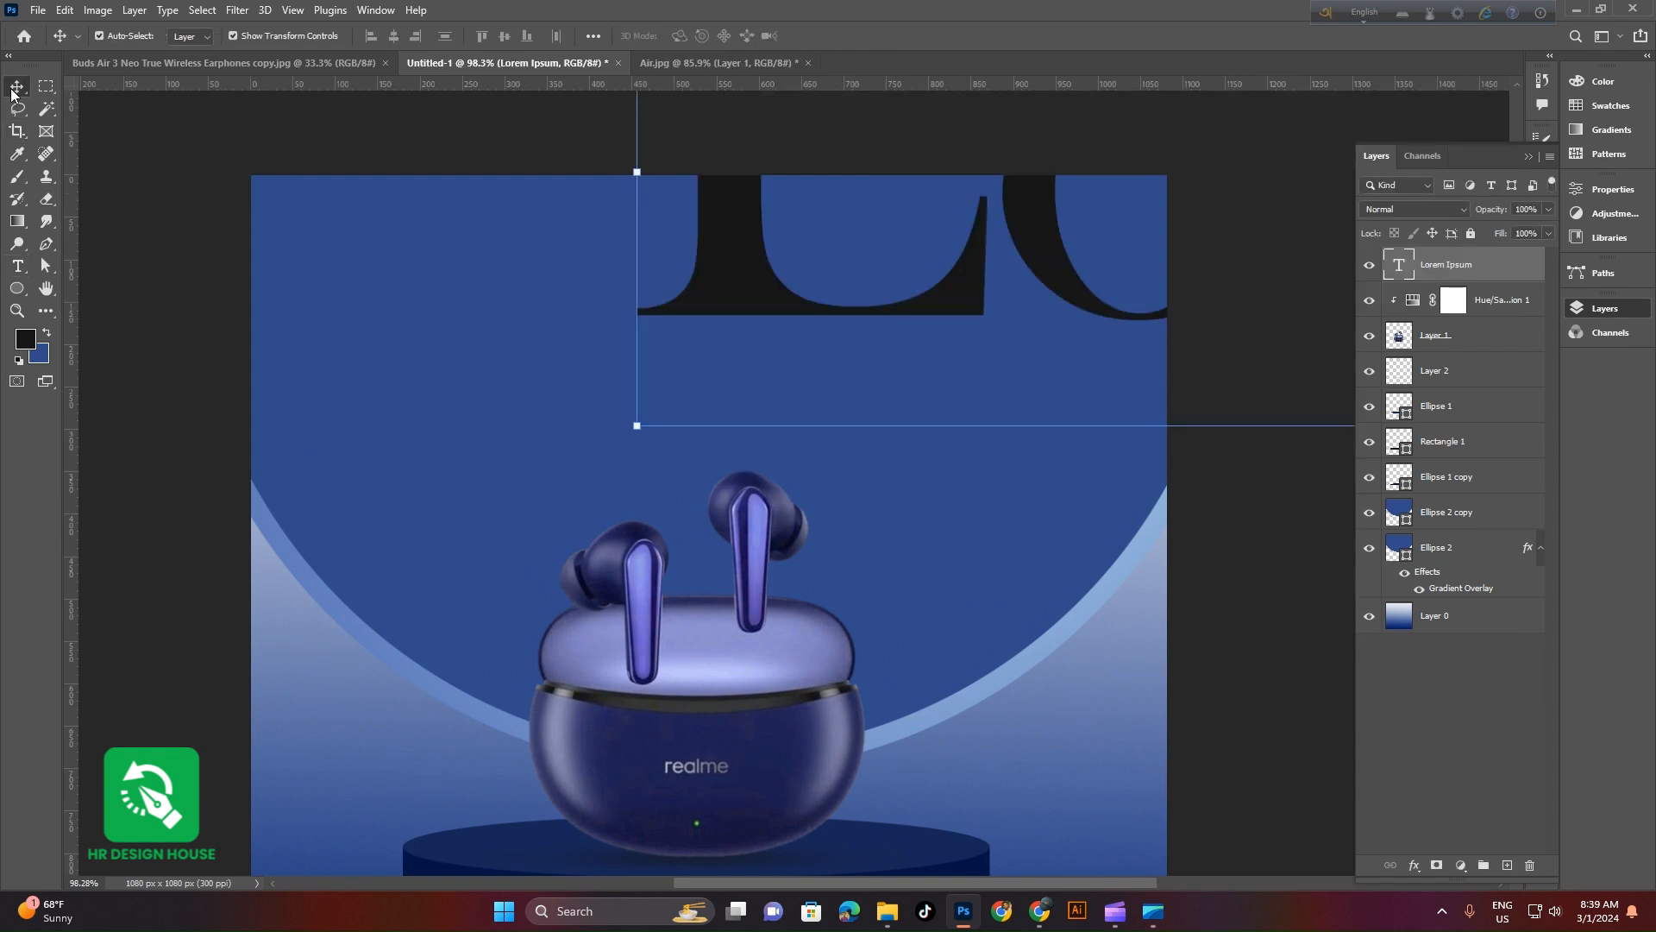
Scale the placeholder text to 17.17% and centre it near the upper edge of the post
{"action": "left_click_drag", "start_coordinate": [749, 390], "coordinate": [371, 377]}
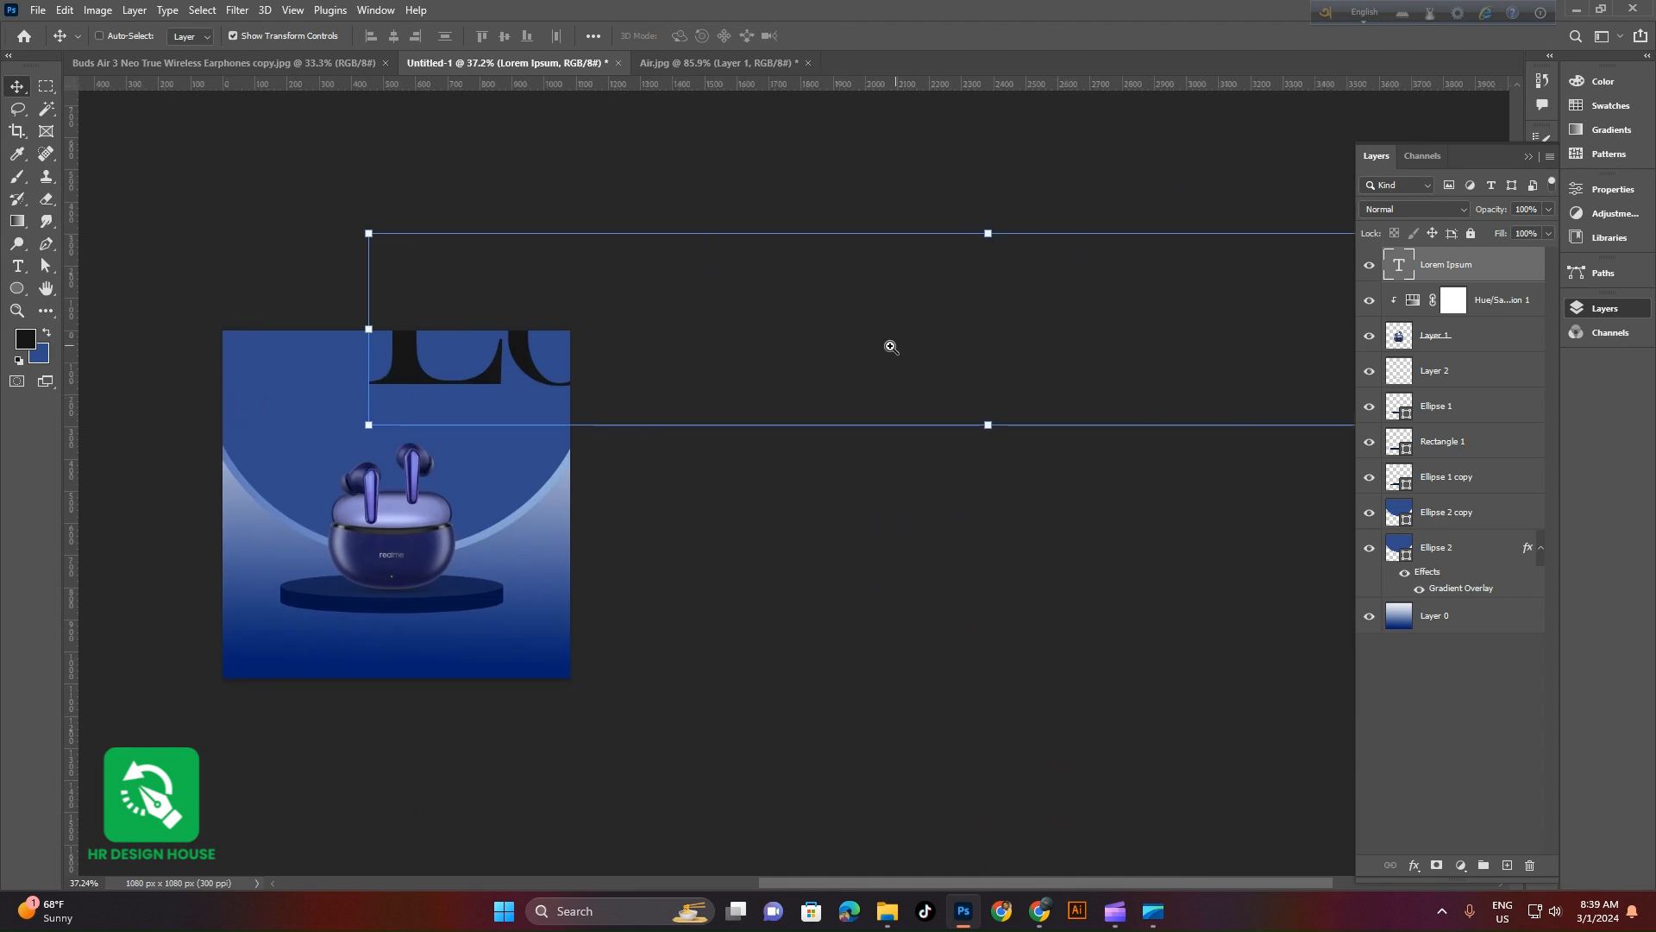
{"action": "scroll", "coordinate": [897, 347], "scroll_direction": "down", "scroll_amount": 1}
{"action": "left_click_drag", "start_coordinate": [927, 252], "coordinate": [413, 378]}
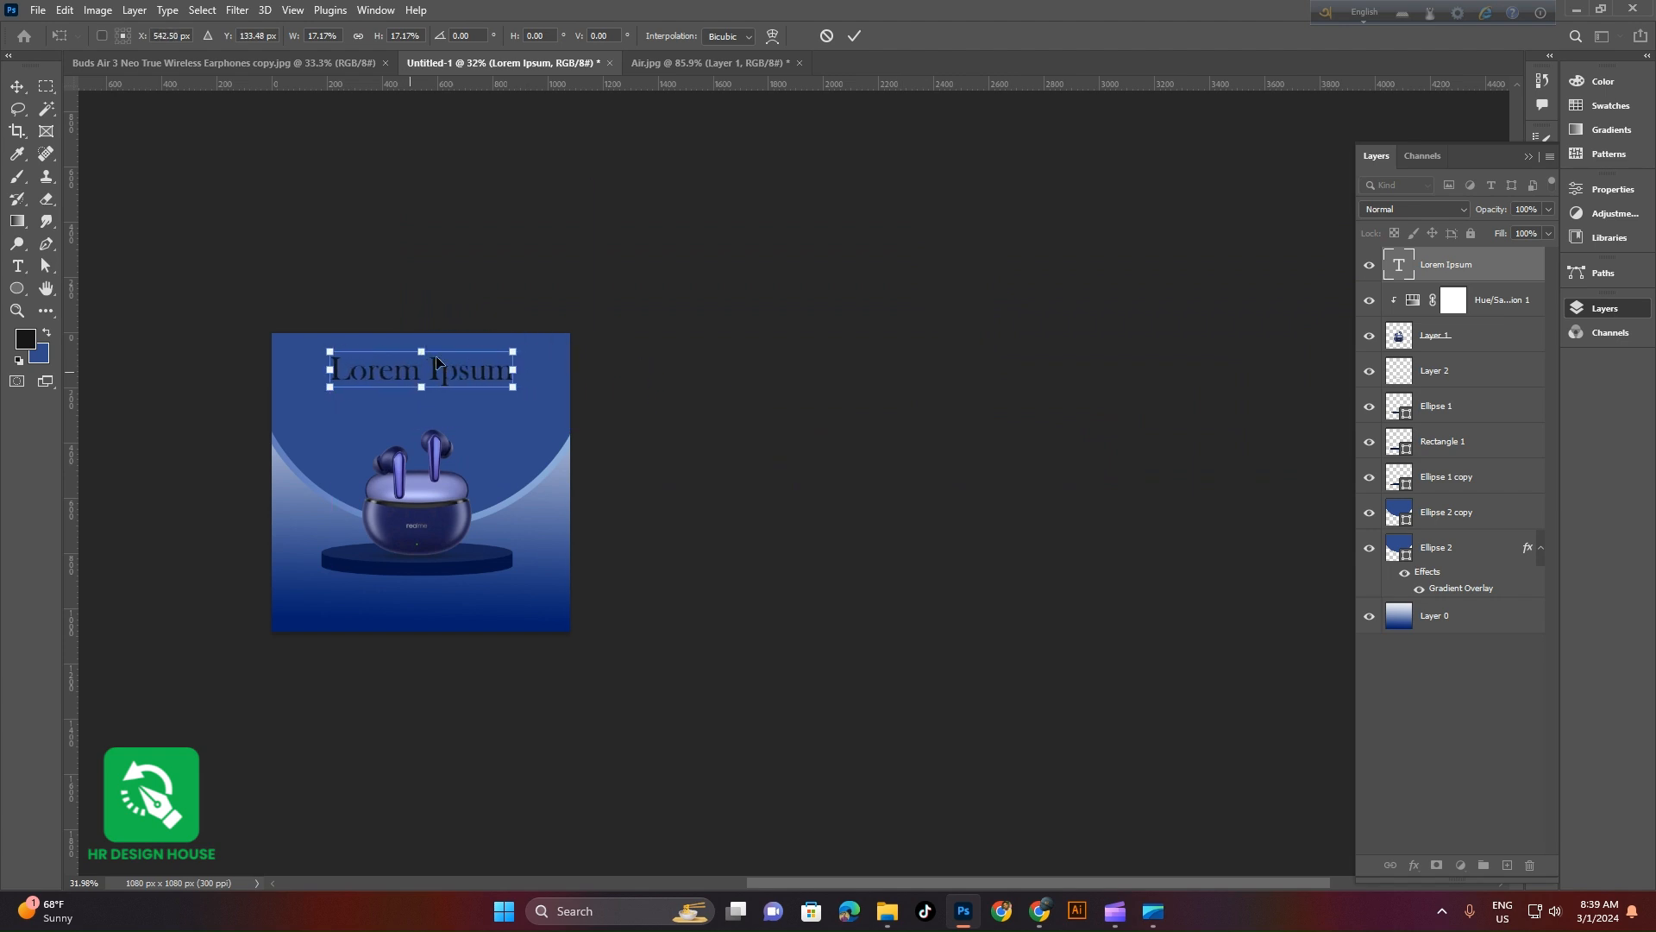
{"action": "left_click", "coordinate": [854, 38]}
{"action": "left_click_drag", "start_coordinate": [647, 366], "coordinate": [1031, 366]}
{"action": "scroll", "coordinate": [955, 474], "scroll_direction": "up", "scroll_amount": 5}
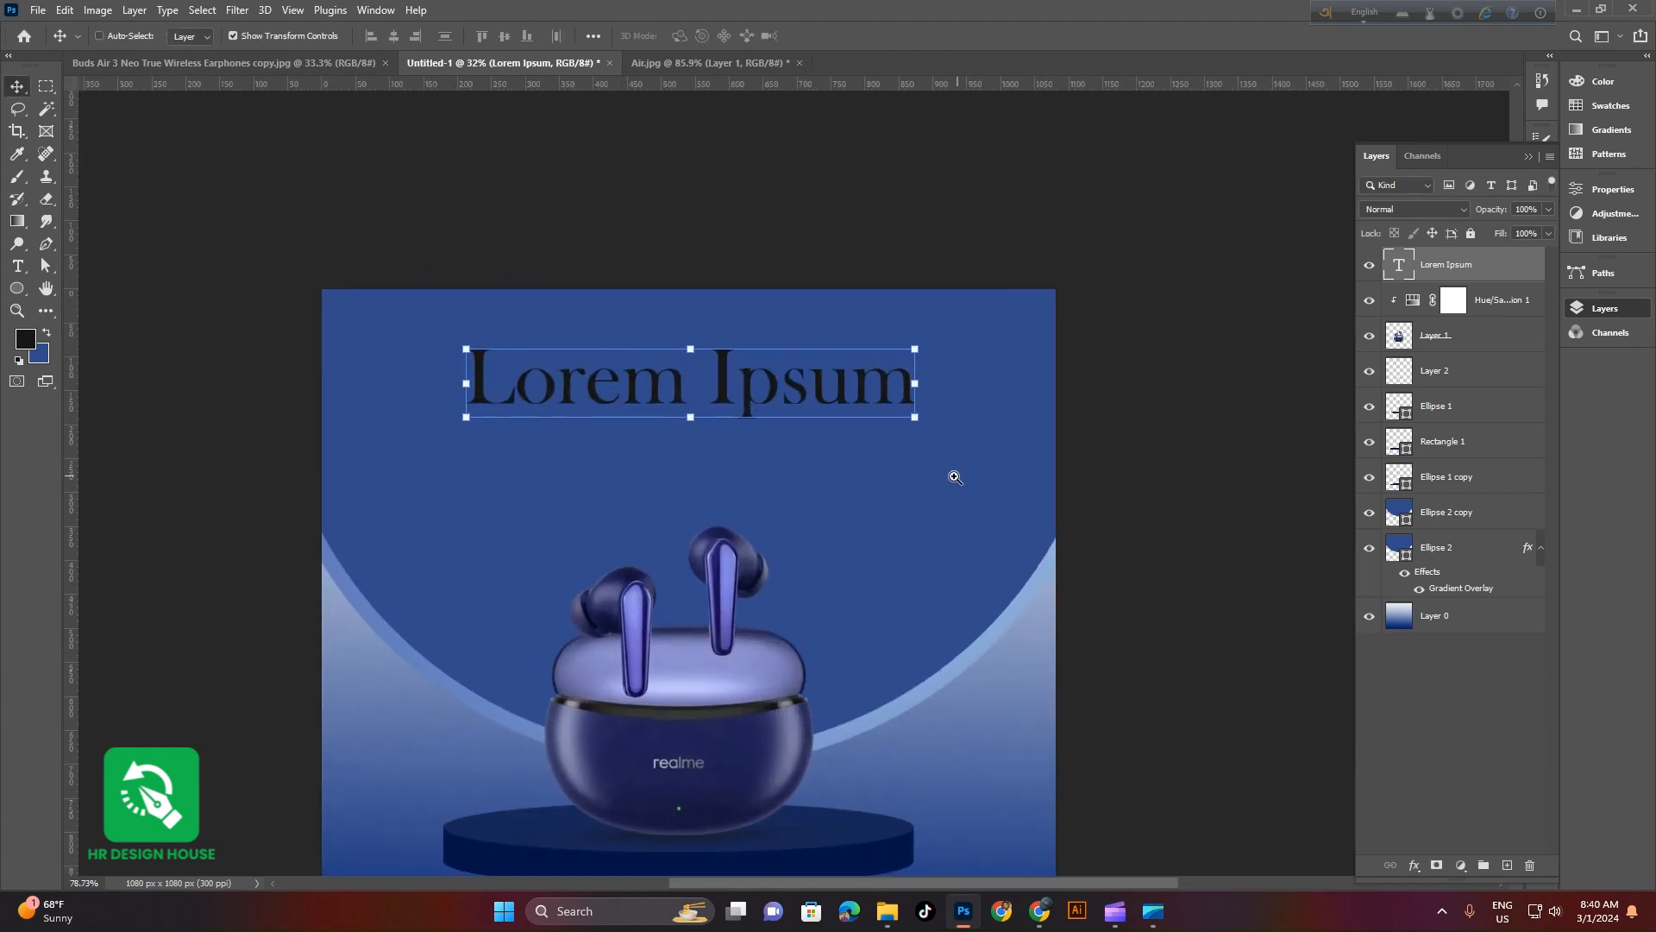
{"action": "scroll", "coordinate": [778, 373], "scroll_direction": "up", "scroll_amount": 2}
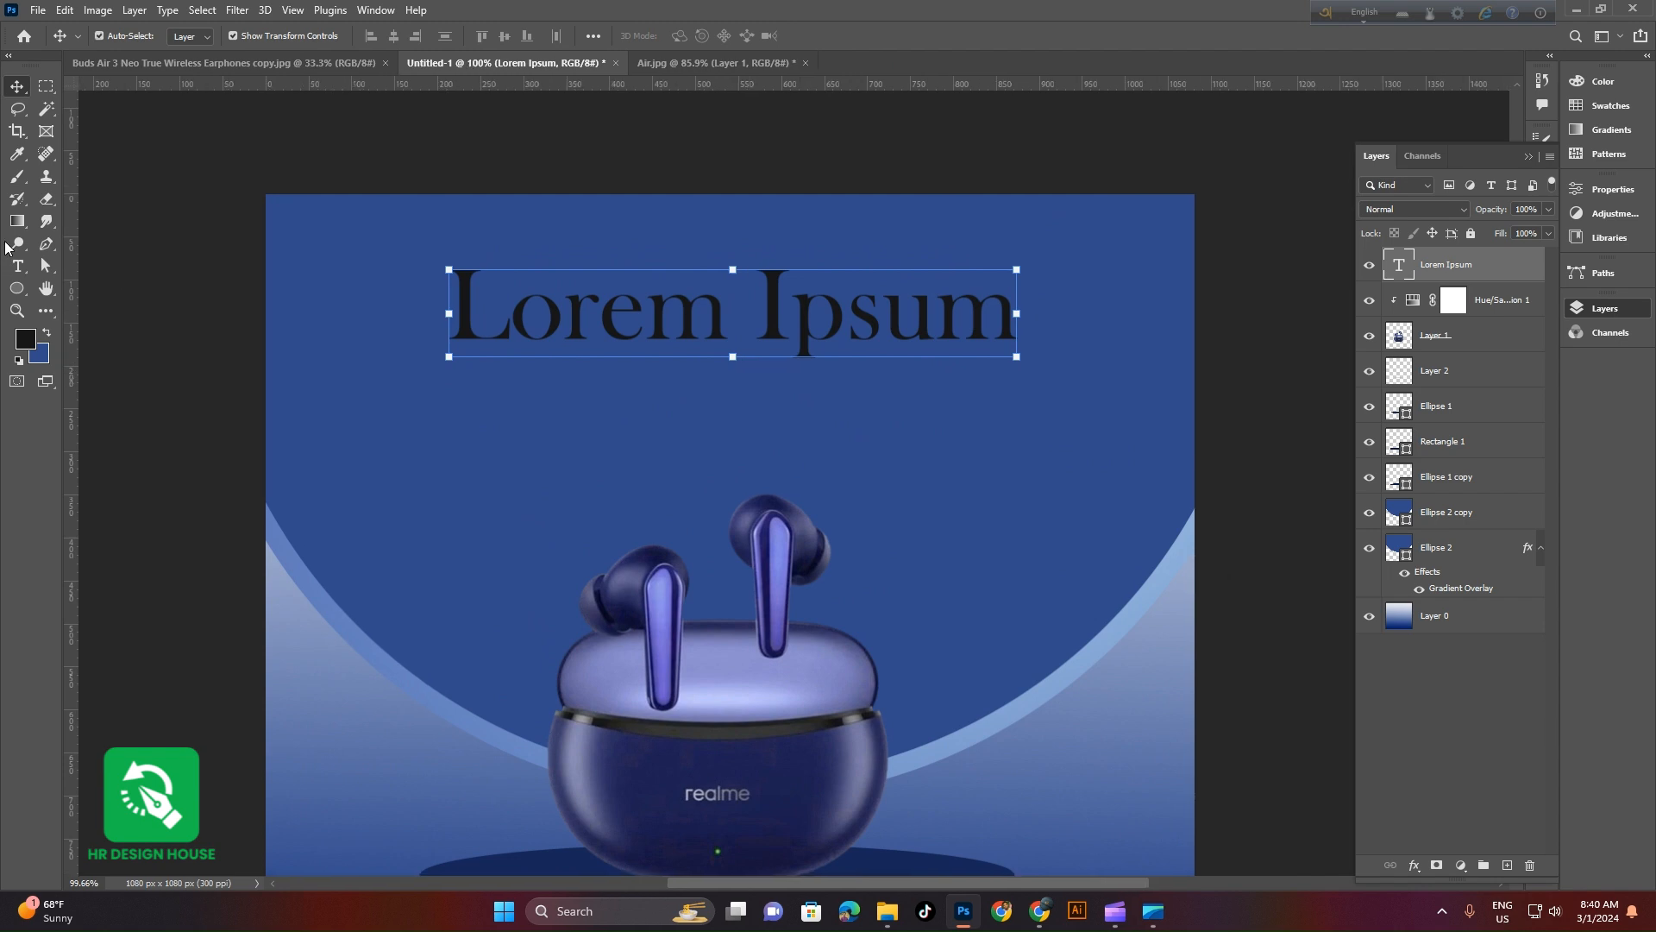
Replace the placeholder text with "Realme"
{"action": "left_click", "coordinate": [18, 266]}
{"action": "left_click", "coordinate": [736, 307]}
{"action": "key", "text": "ctrl+a"}
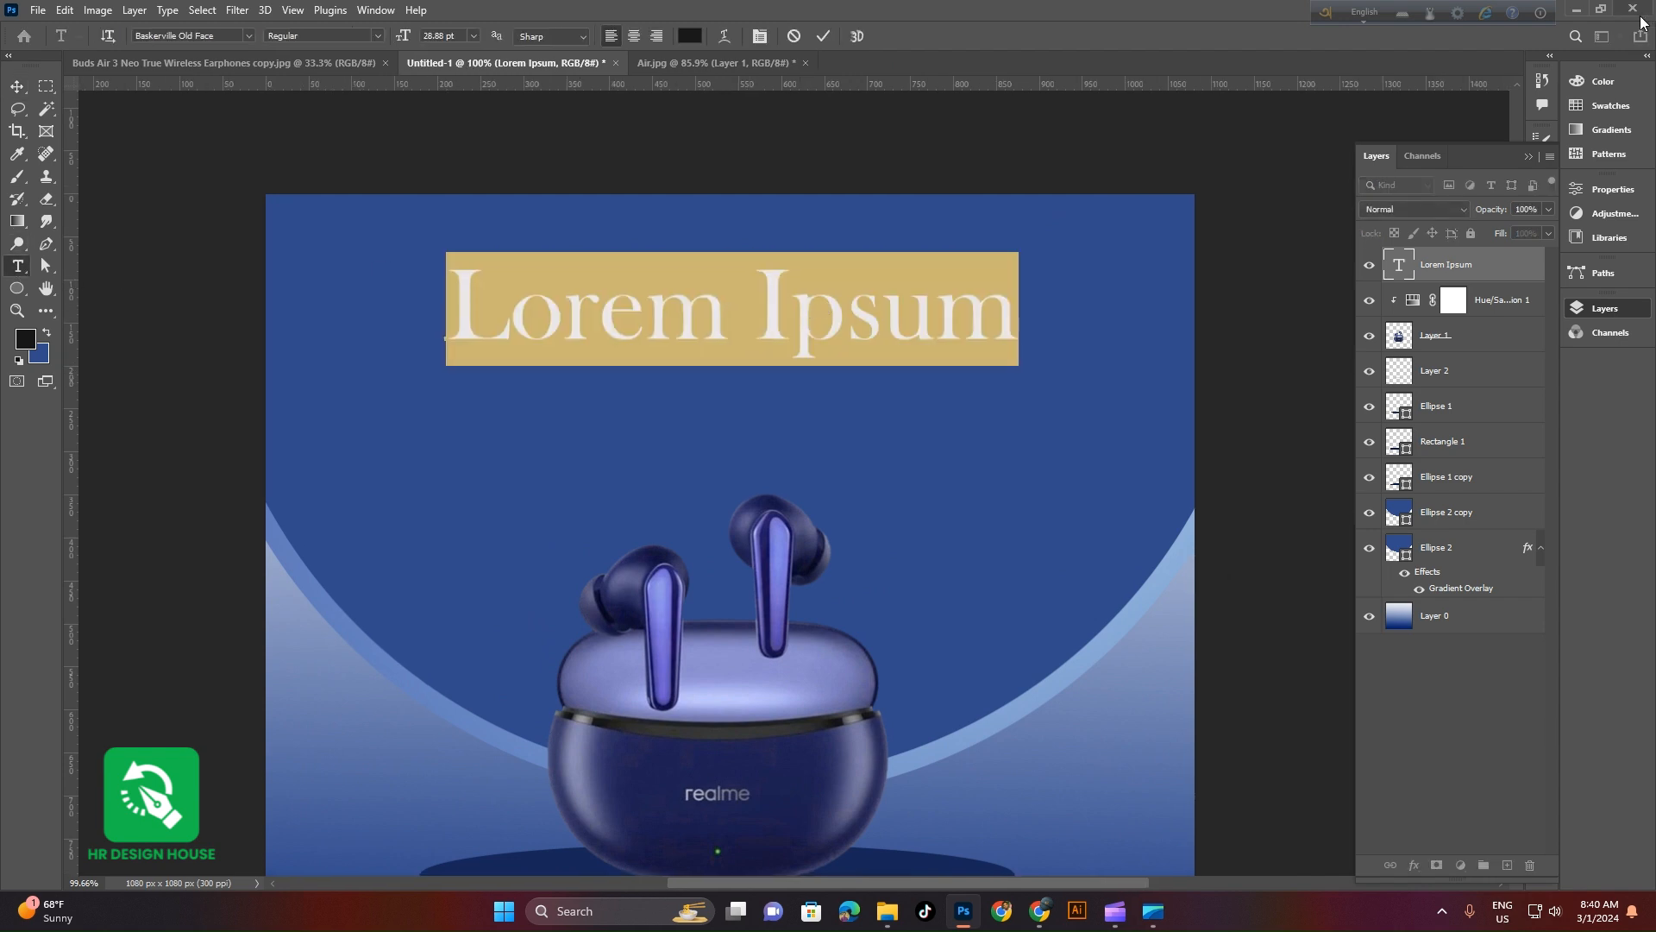
{"action": "type", "text": "Re"}
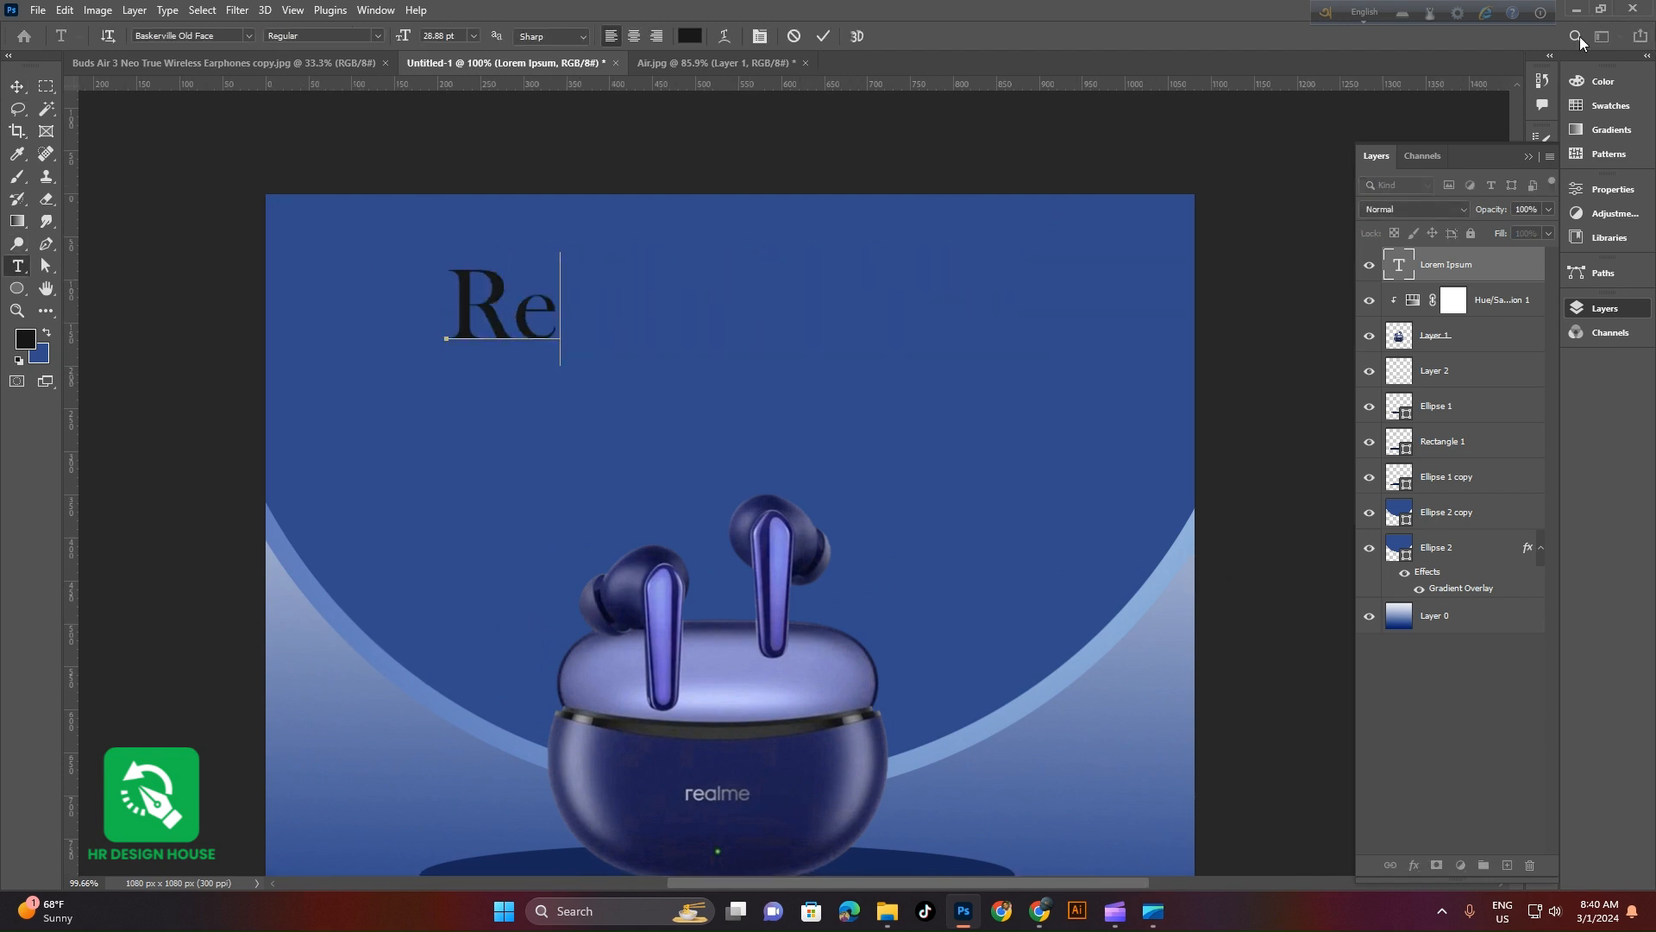
{"action": "type", "text": "alme"}
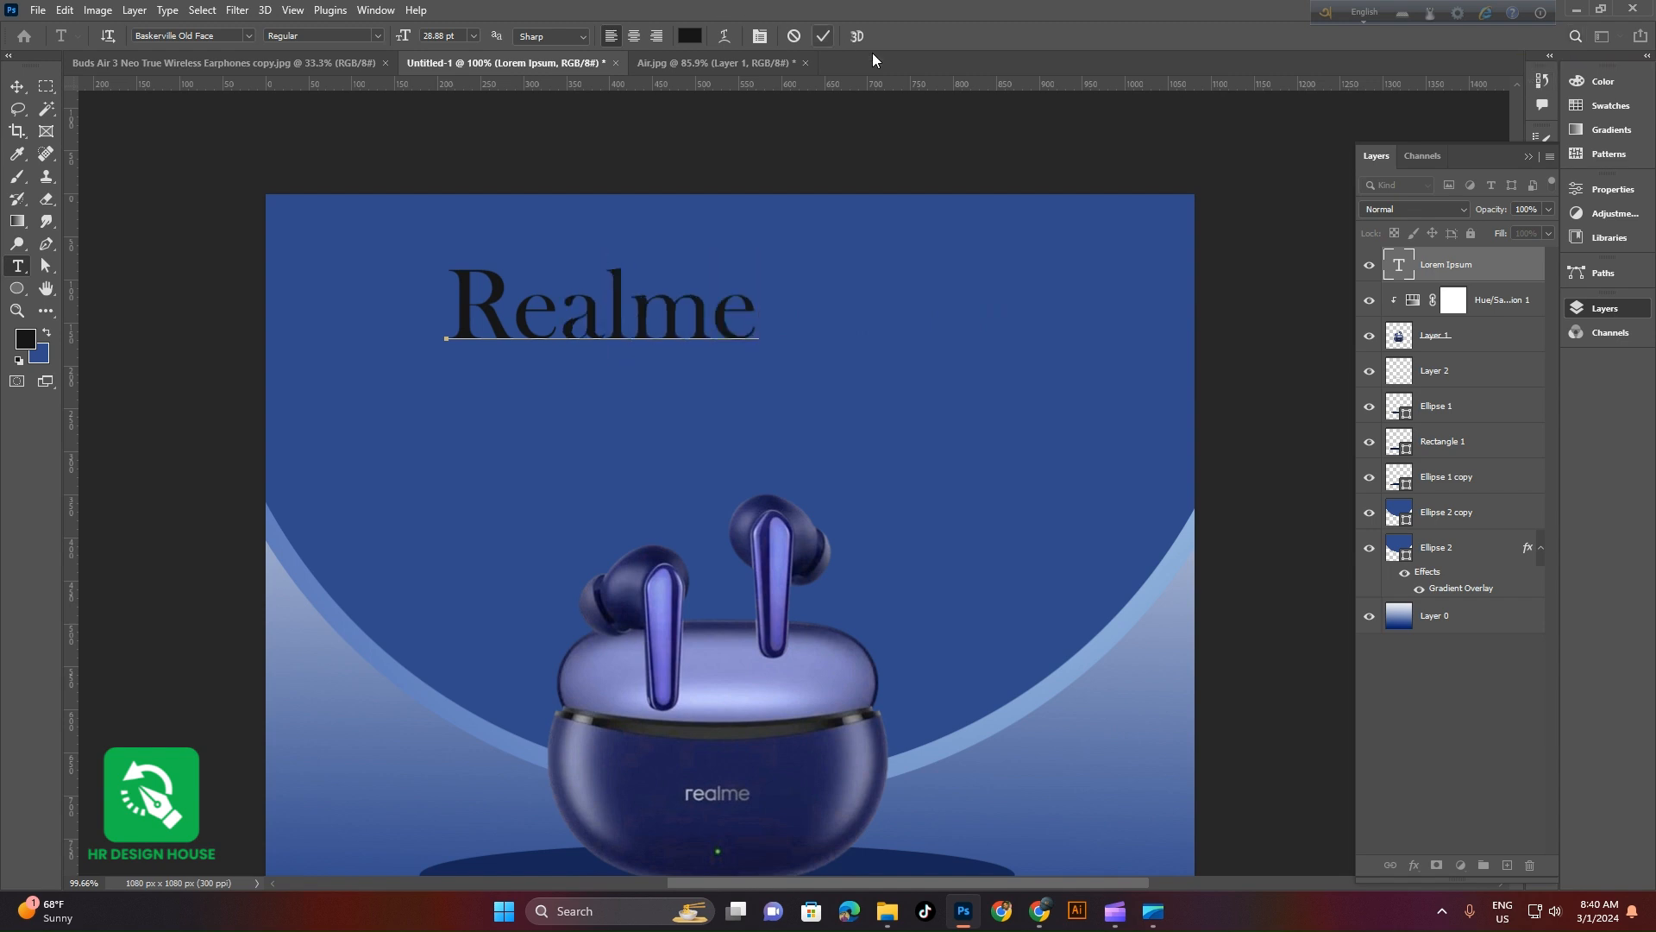
{"action": "left_click", "coordinate": [824, 36]}
{"action": "left_click", "coordinate": [17, 86]}
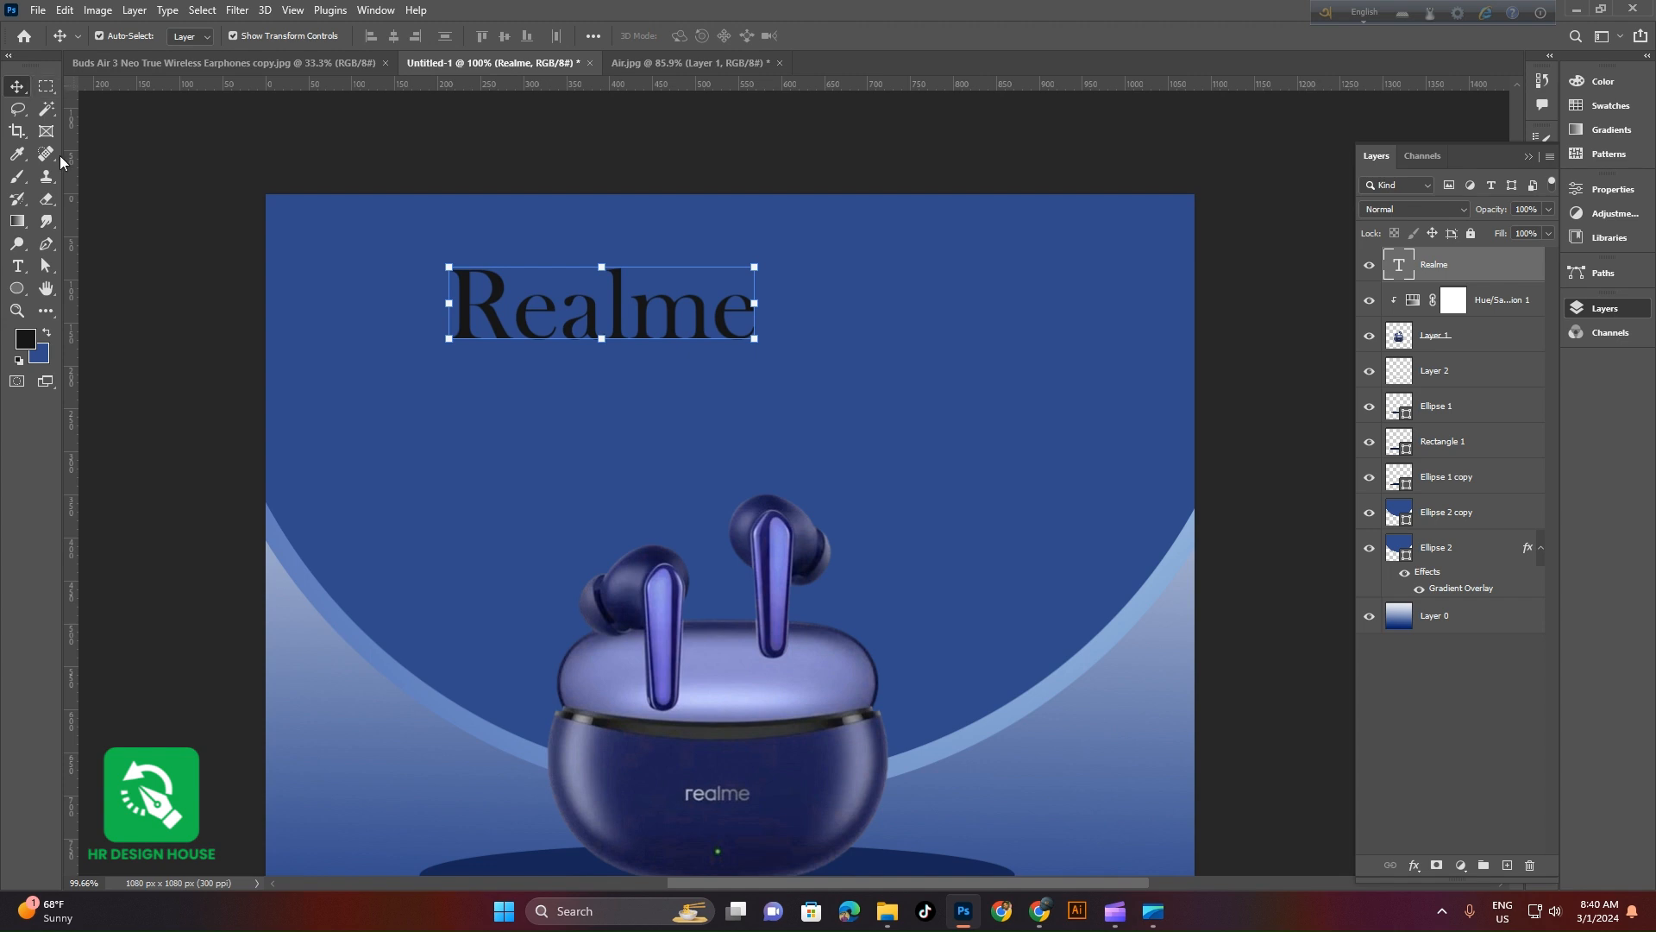
{"action": "left_click", "coordinate": [325, 148]}
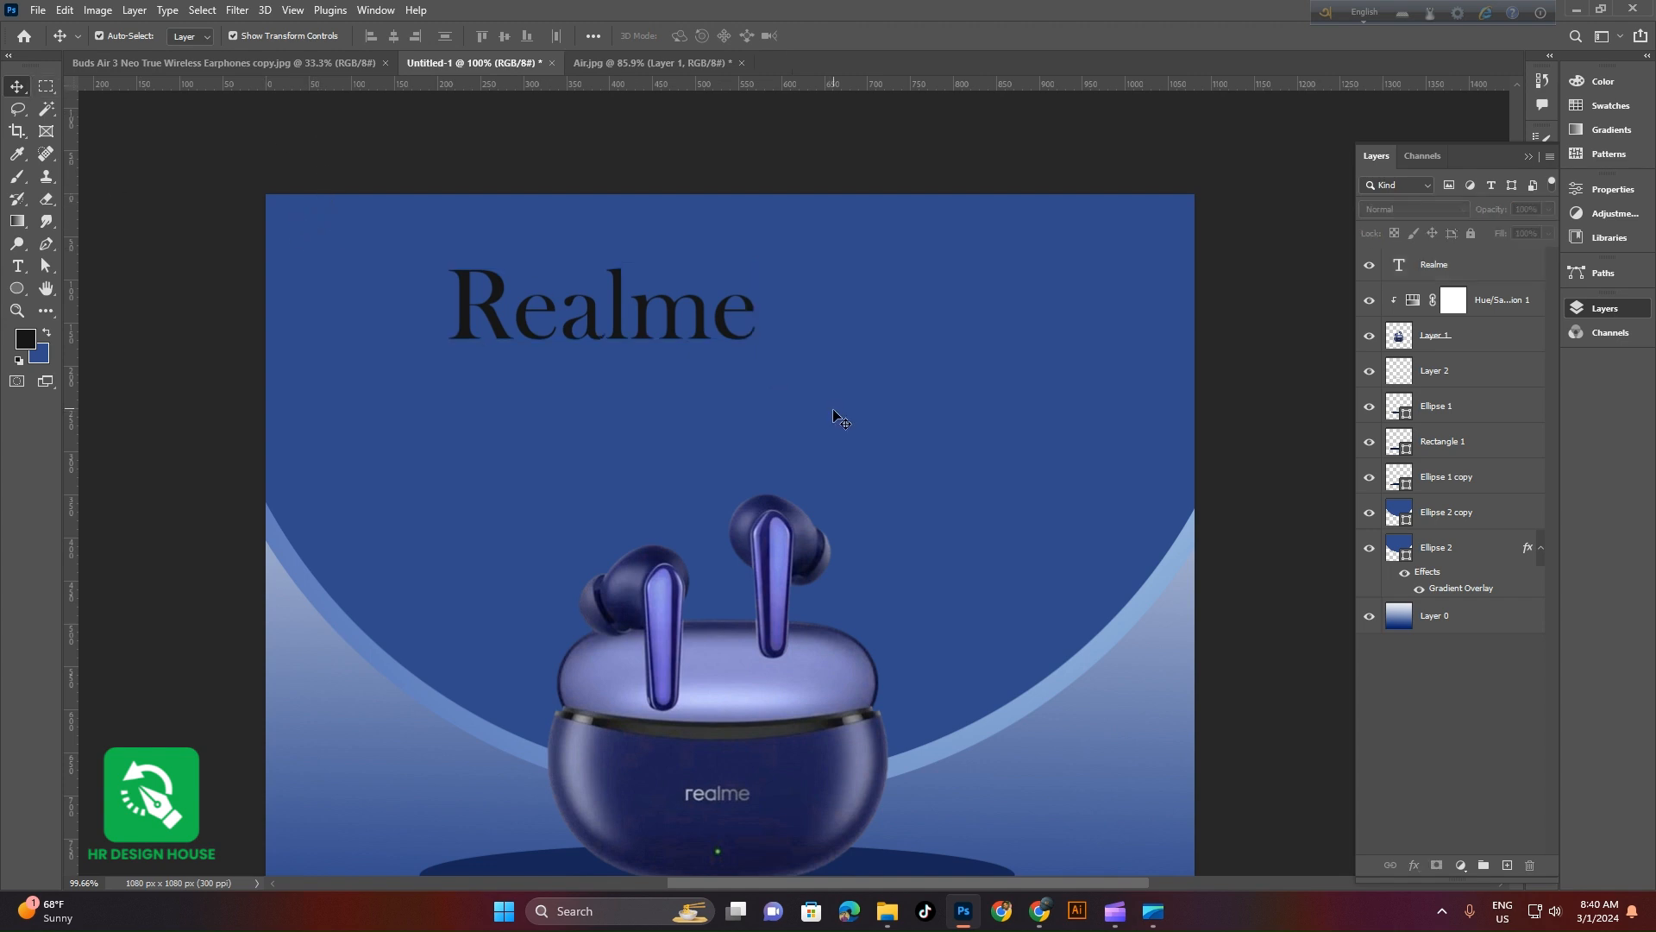
Try several fonts on the Realme text and set it to Aspire DemiBold
{"action": "left_click", "coordinate": [694, 324]}
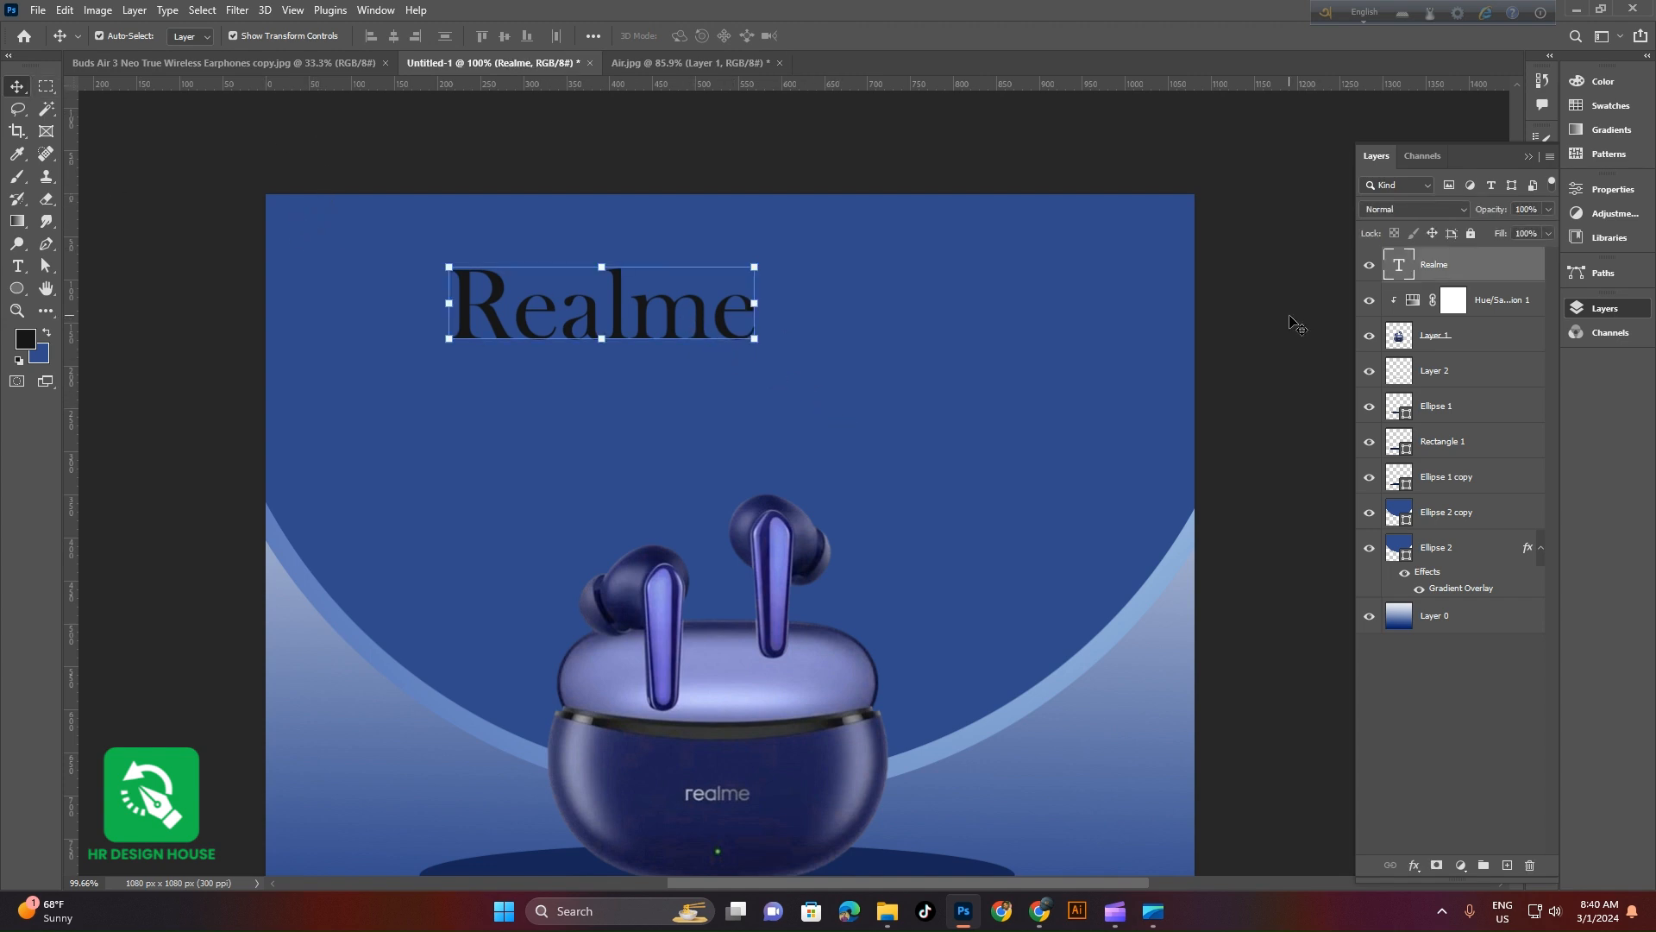
{"action": "left_click", "coordinate": [1613, 192]}
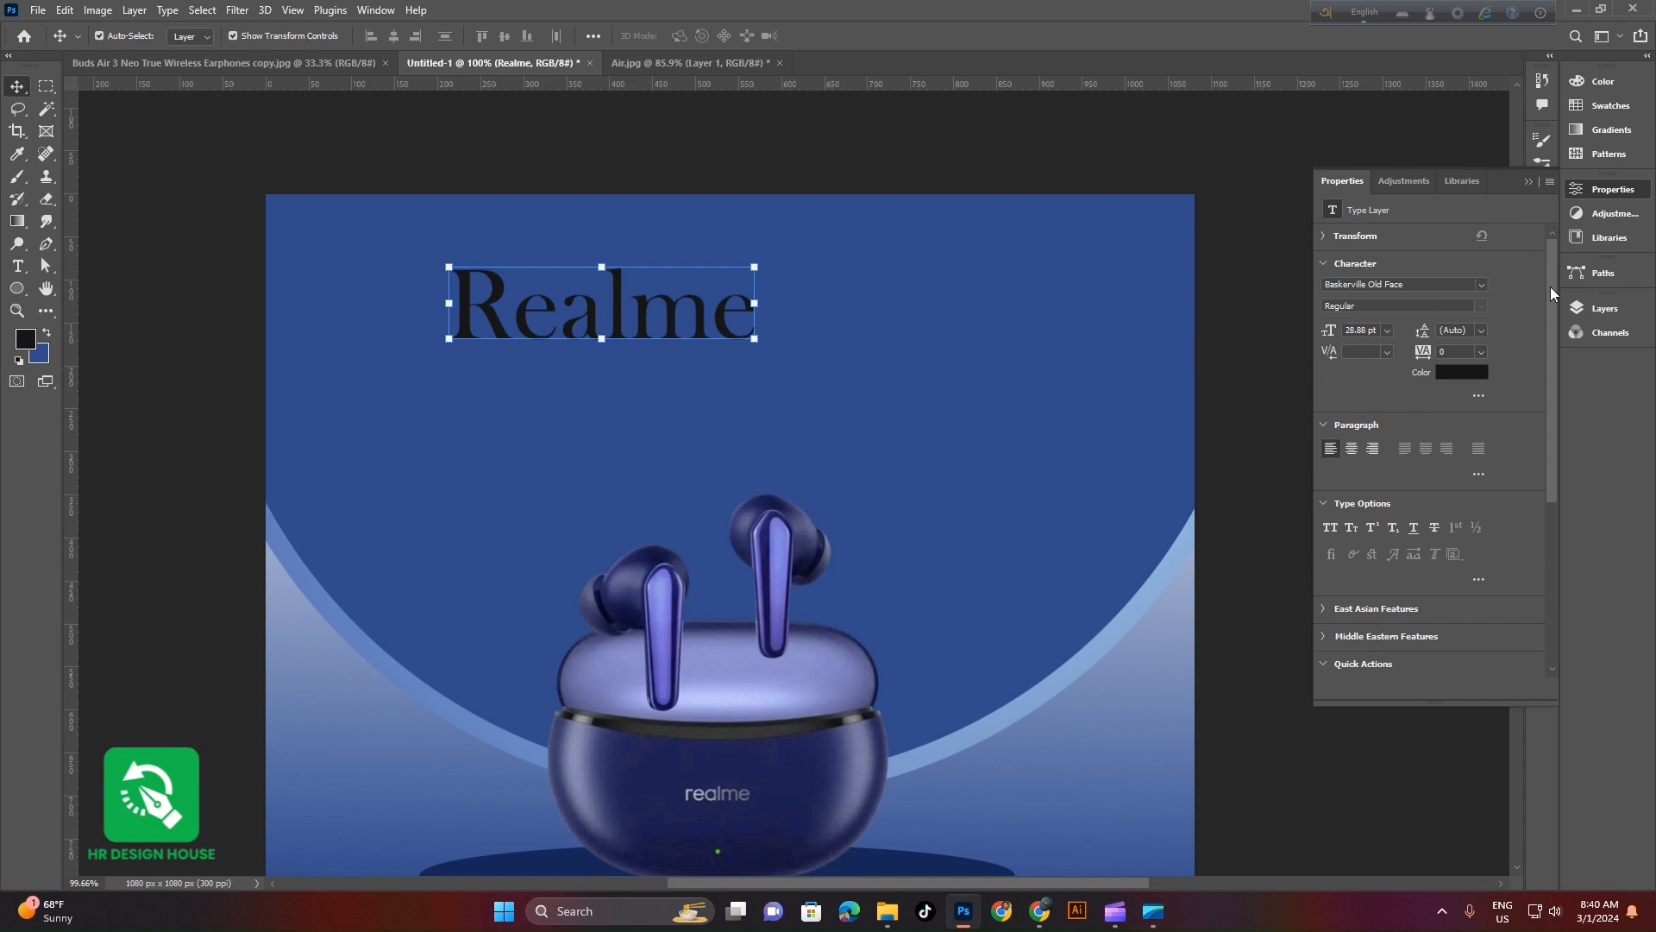
{"action": "left_click", "coordinate": [1482, 287]}
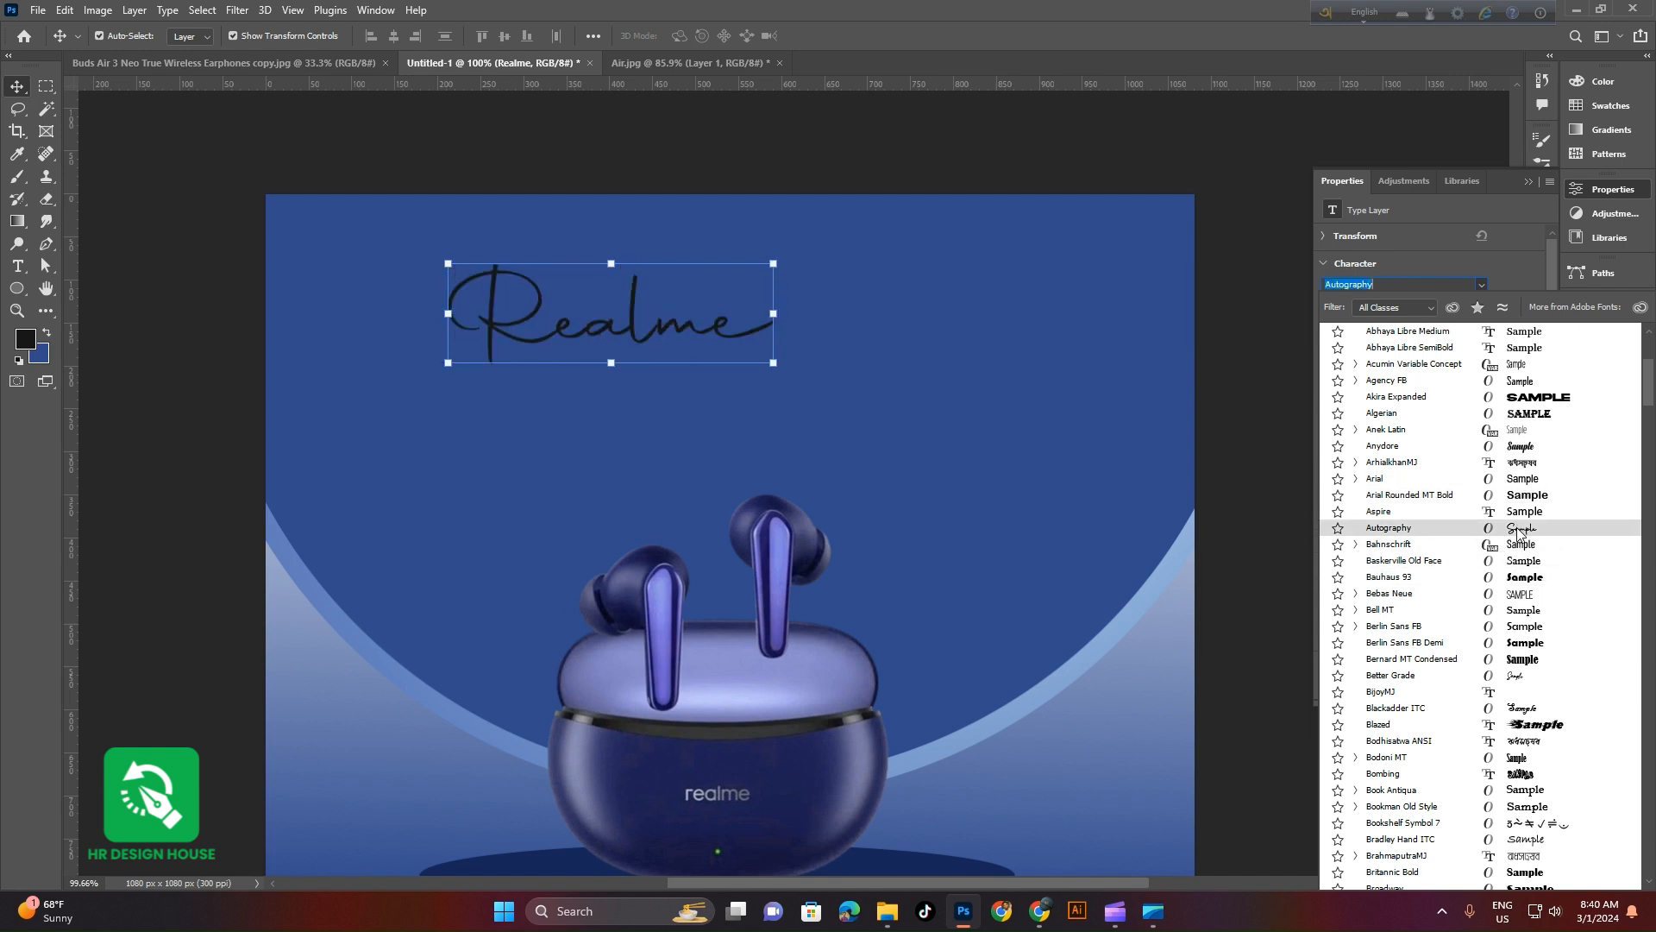
{"action": "key", "text": "Down"}
{"action": "key", "text": "Down"}
{"action": "key", "text": "Down"}
{"action": "key", "text": "Down"}
{"action": "key", "text": "Down"}
{"action": "key", "text": "Down"}
{"action": "key", "text": "Down"}
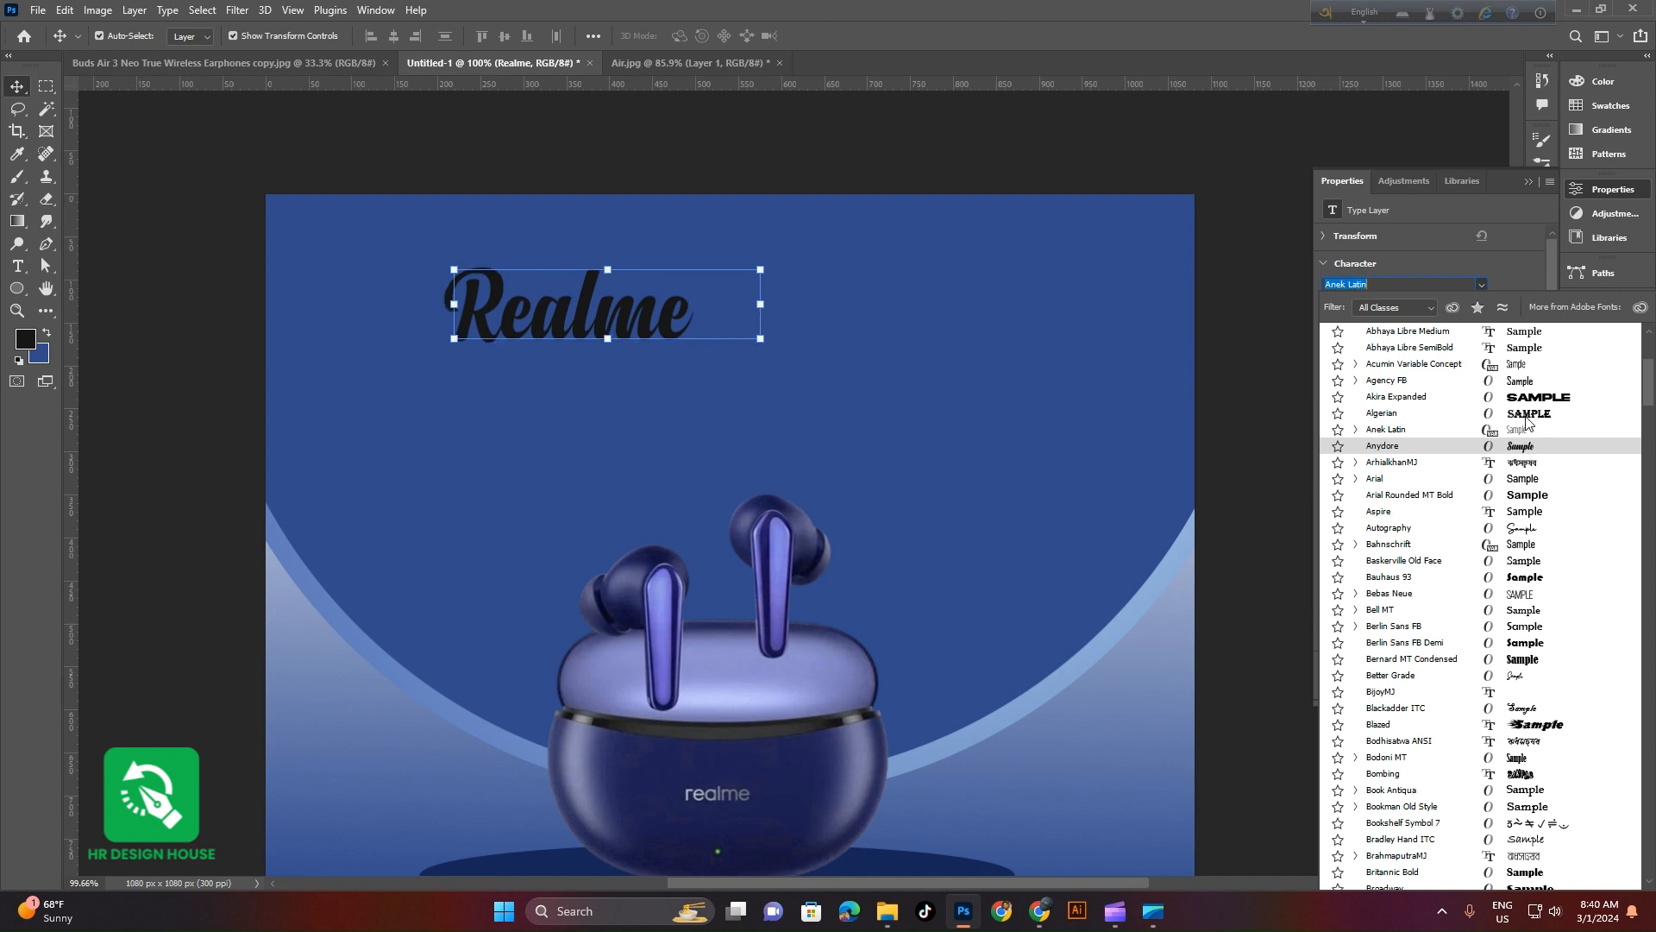
{"action": "scroll", "coordinate": [1531, 385], "scroll_direction": "up", "scroll_amount": 1}
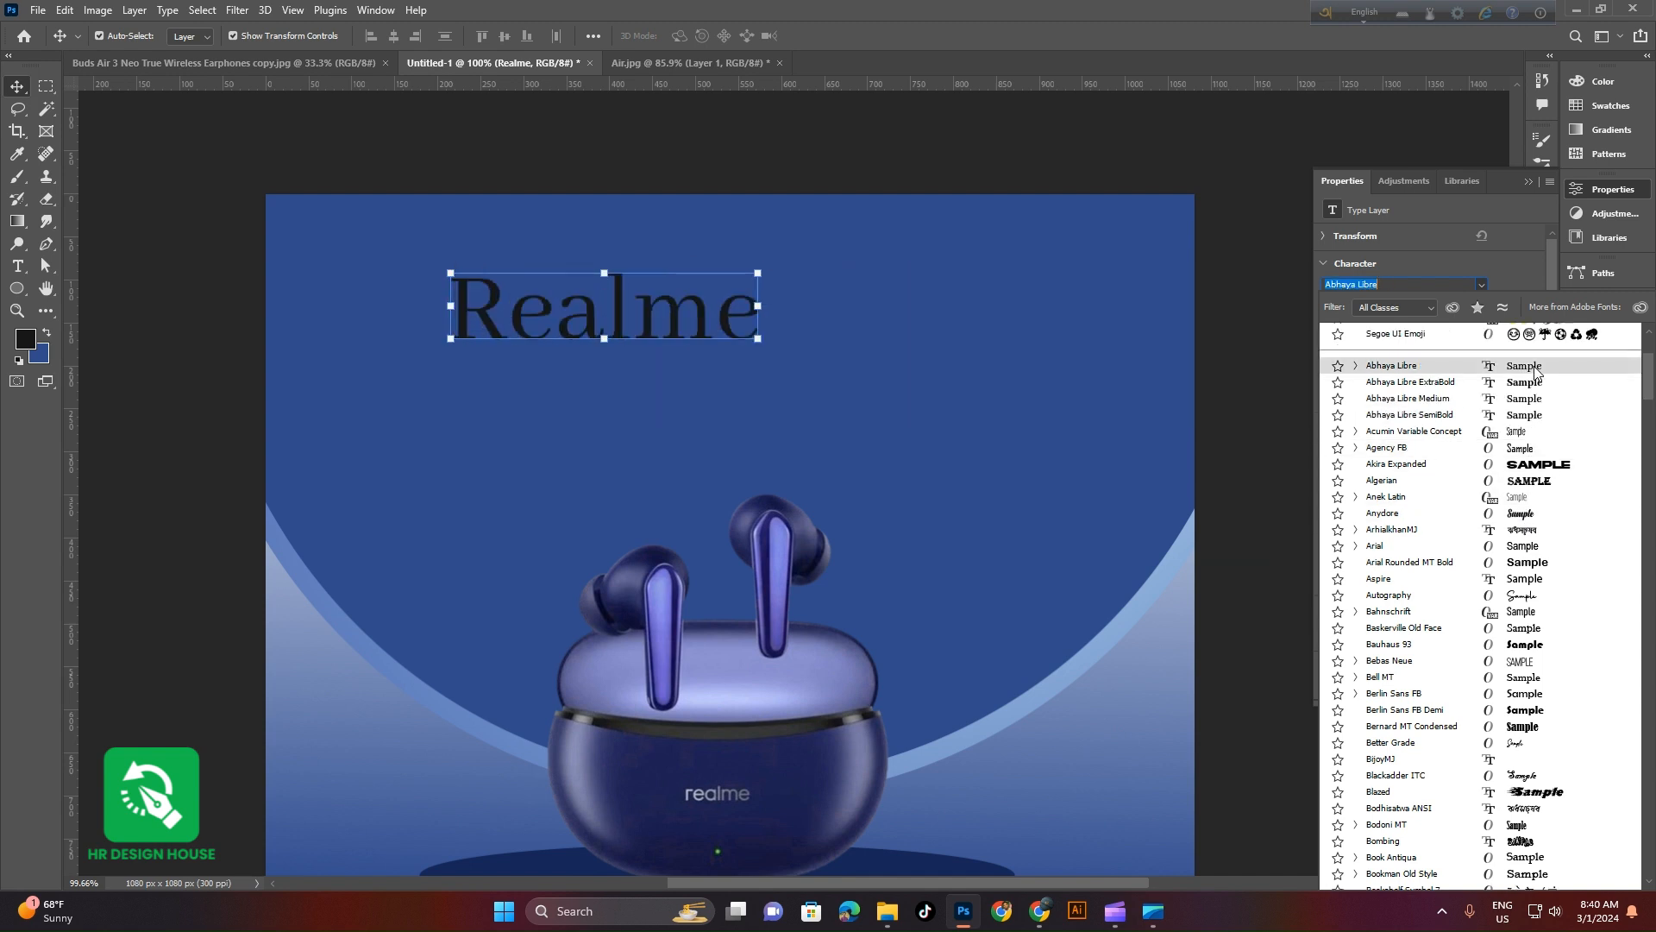
{"action": "scroll", "coordinate": [1540, 431], "scroll_direction": "up", "scroll_amount": 3}
{"action": "scroll", "coordinate": [1540, 444], "scroll_direction": "up", "scroll_amount": 1}
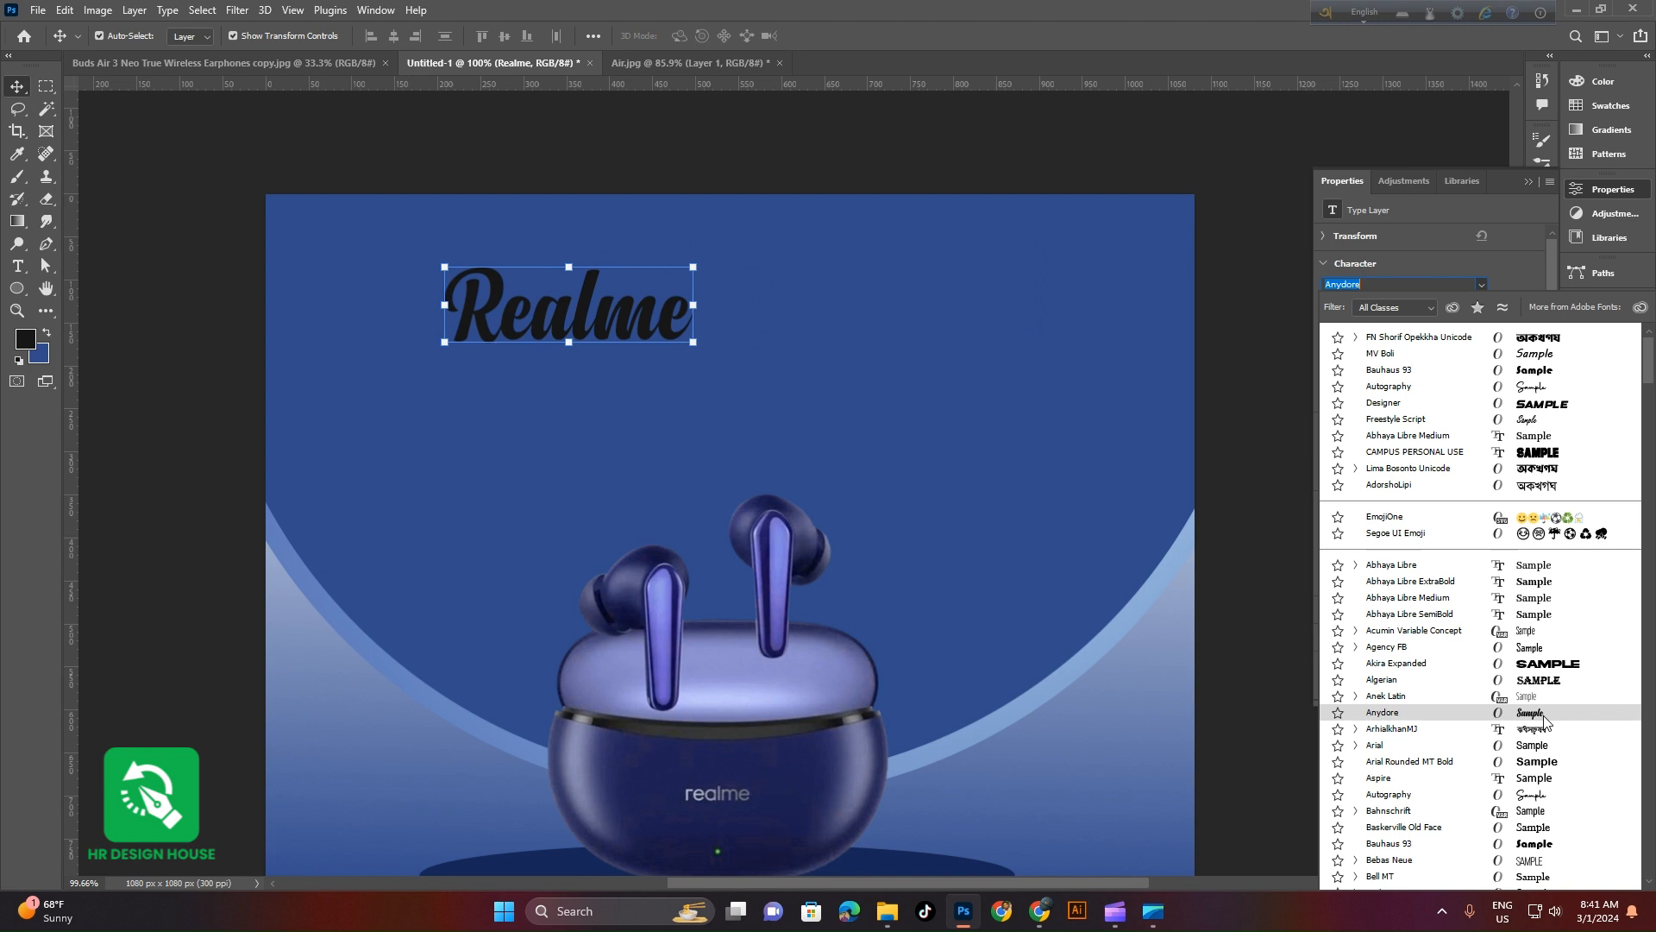
{"action": "left_click", "coordinate": [1543, 783]}
Enlarge the Realme text to 34.56 pt and centre it near the upper edge of the post
{"action": "left_click", "coordinate": [611, 183]}
{"action": "left_click", "coordinate": [570, 292]}
{"action": "left_click_drag", "start_coordinate": [622, 308], "coordinate": [800, 325]}
{"action": "left_click", "coordinate": [854, 35]}
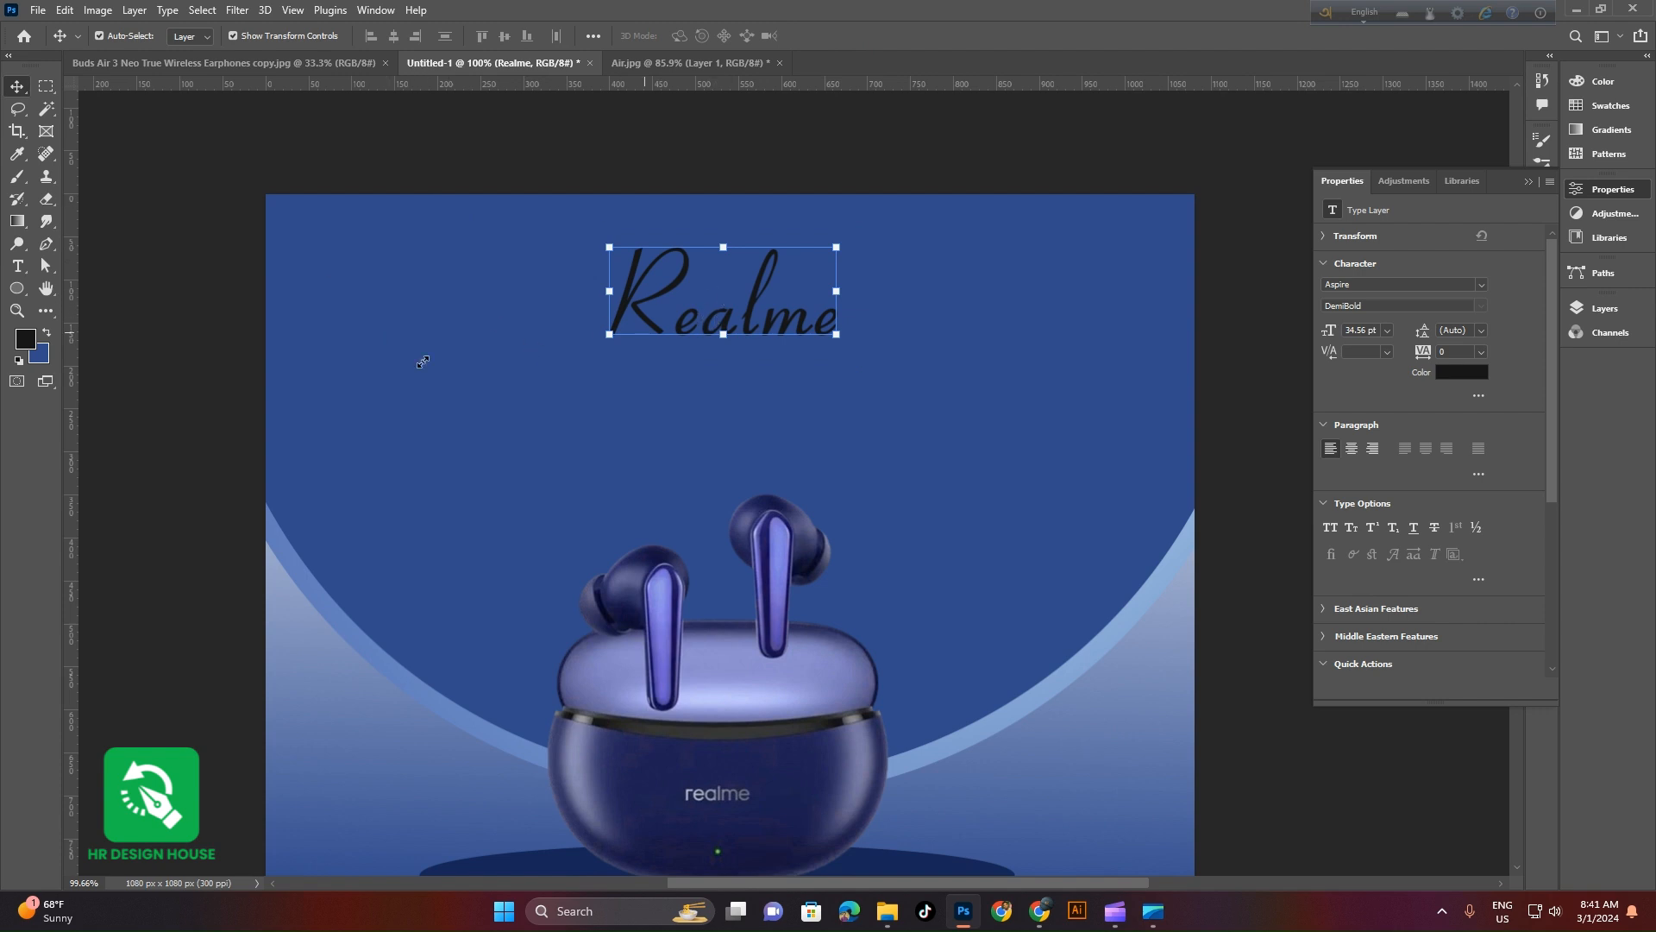
Set the background colour to white (ffffff) and fill the Realme text with it
{"action": "left_click", "coordinate": [40, 356]}
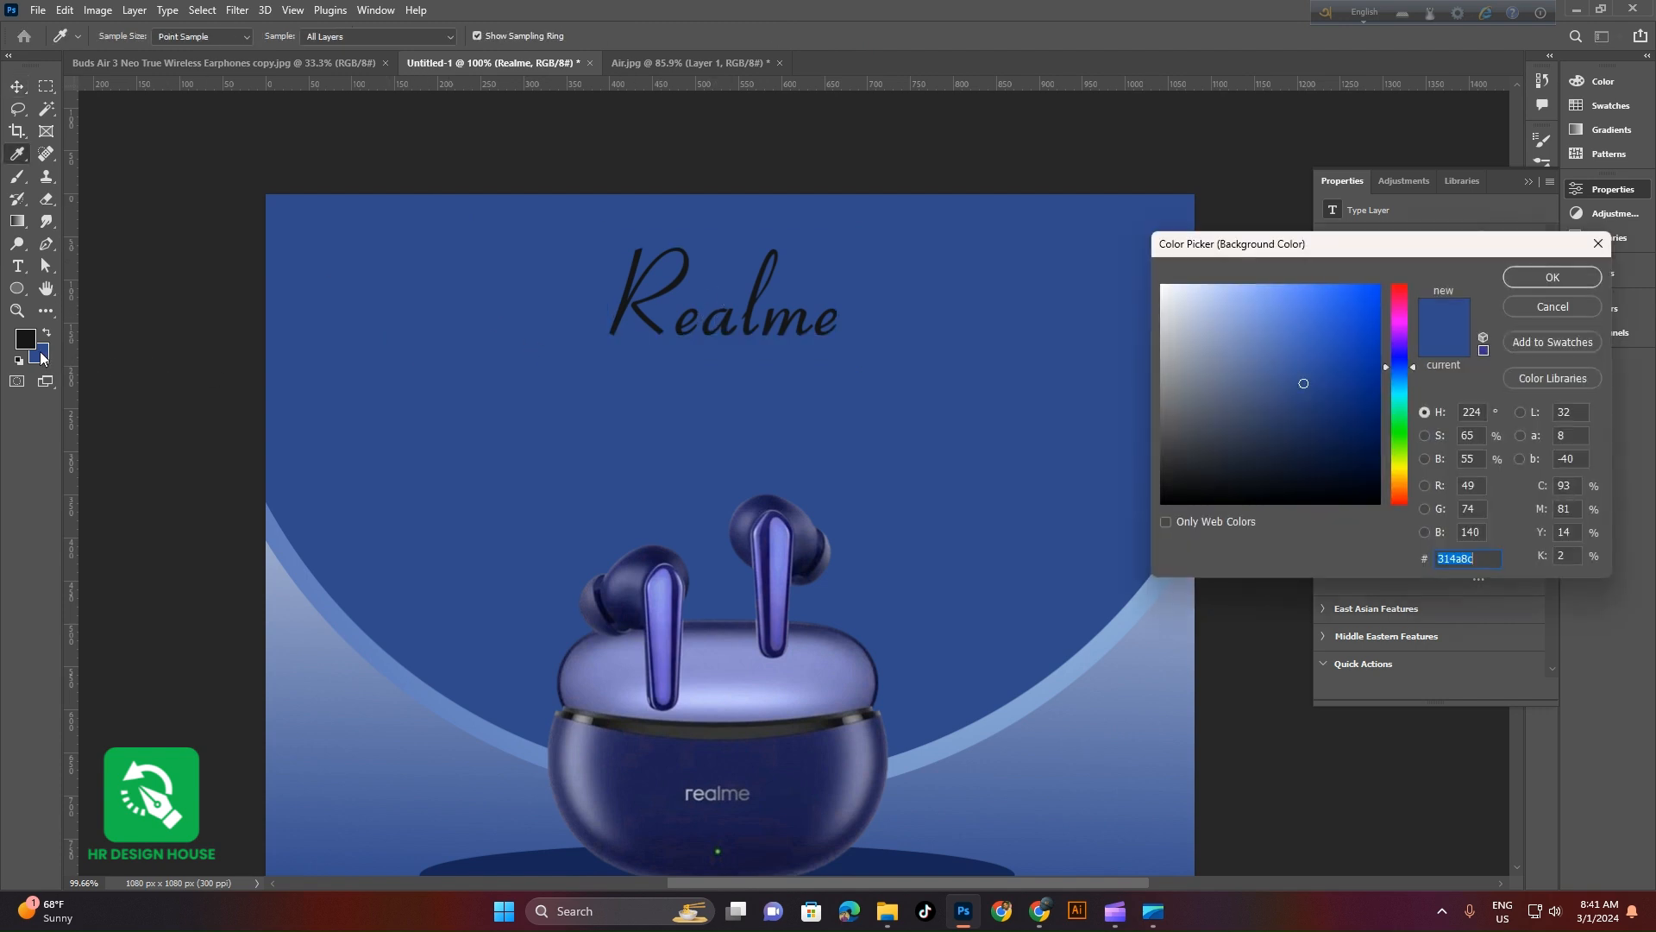
{"action": "left_click_drag", "start_coordinate": [1225, 378], "coordinate": [1148, 268]}
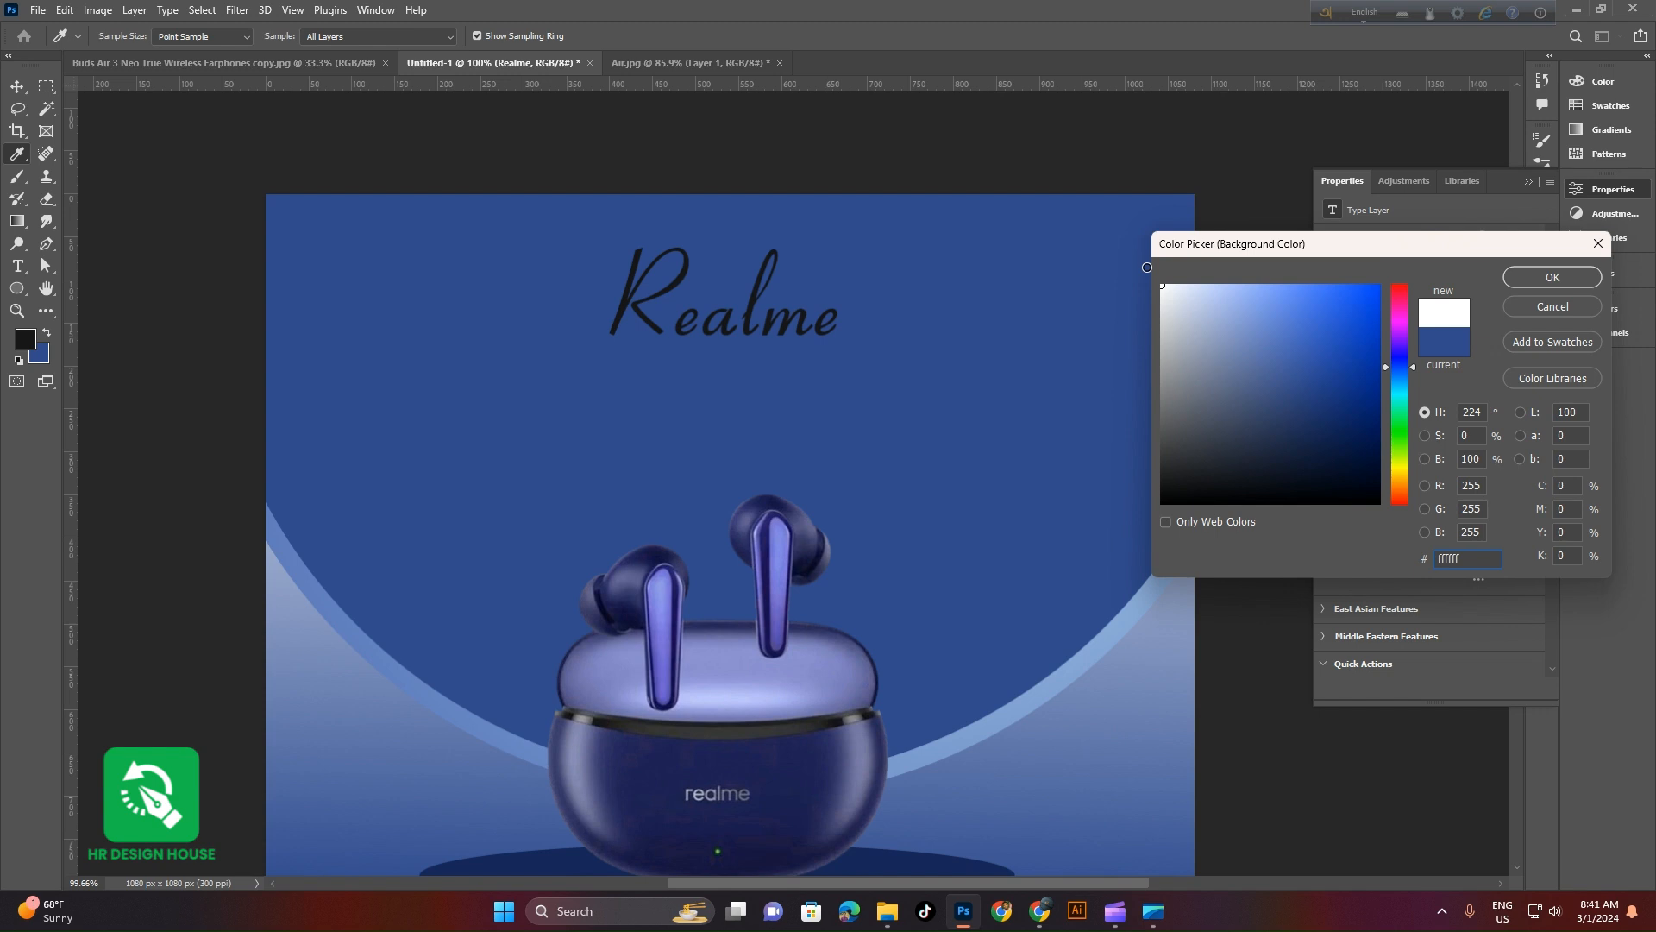
{"action": "left_click", "coordinate": [1561, 275]}
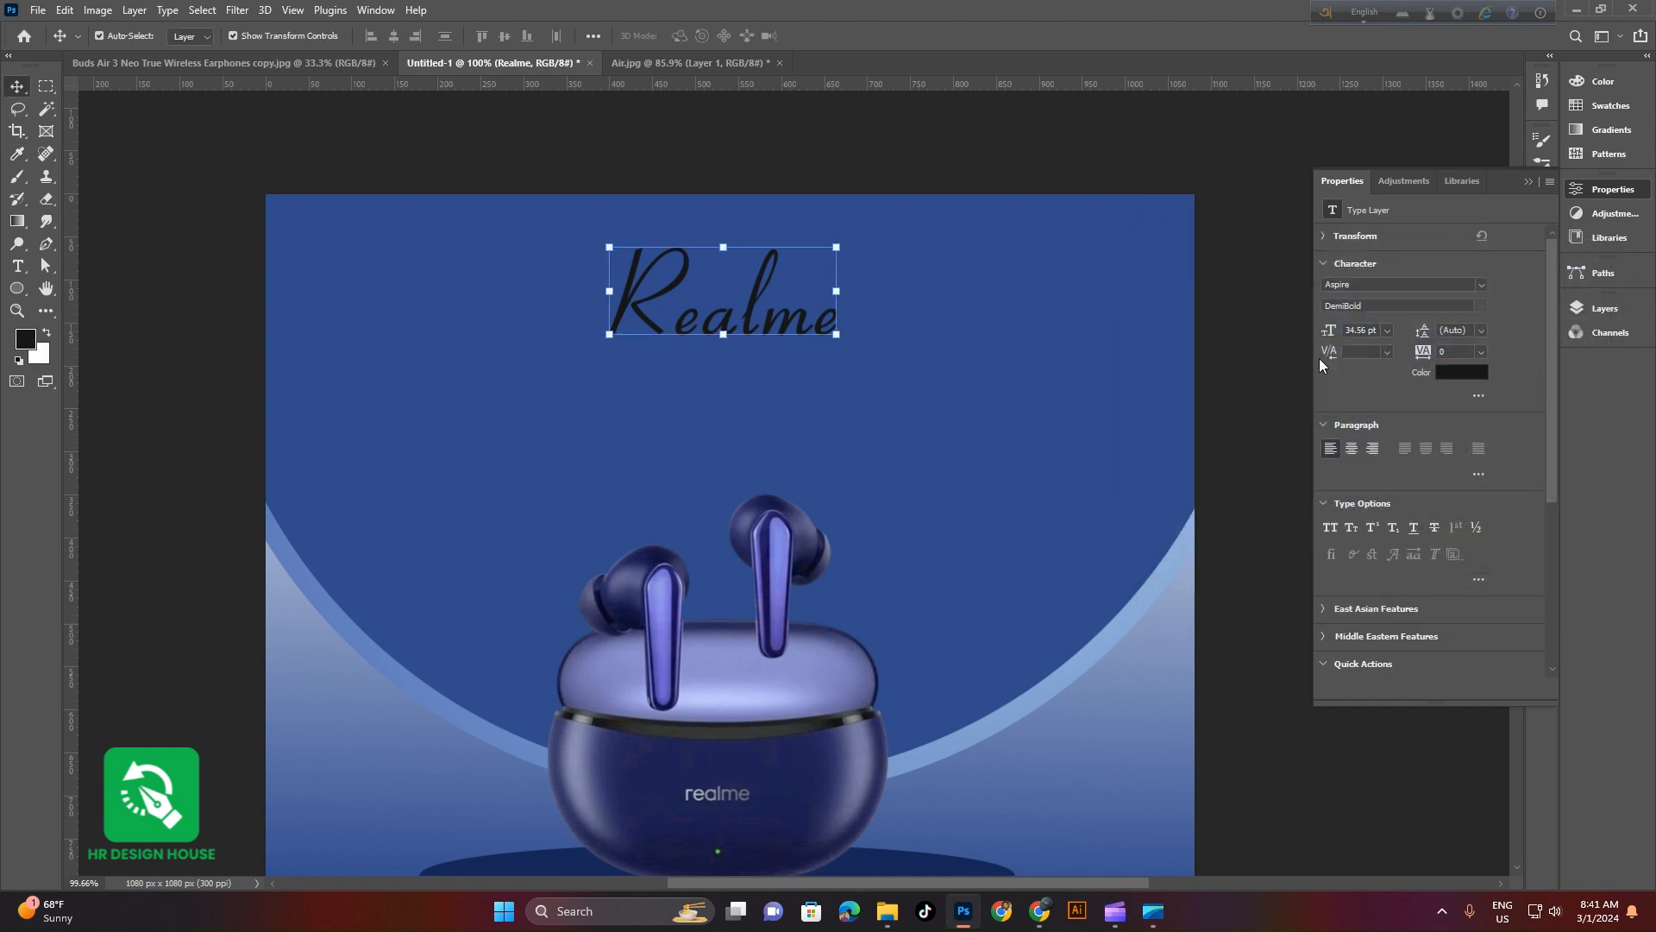
{"action": "key", "text": "ctrl+BackSpace"}
Duplicate the white Realme text and place the copy directly below it, above the earphones
{"action": "left_click_drag", "start_coordinate": [880, 314], "coordinate": [664, 292]}
{"action": "left_click_drag", "start_coordinate": [664, 292], "coordinate": [892, 467]}
{"action": "left_click_drag", "start_coordinate": [472, 373], "coordinate": [634, 496]}
{"action": "left_click_drag", "start_coordinate": [634, 496], "coordinate": [553, 527]}
{"action": "left_click", "coordinate": [702, 141]}
{"action": "left_click_drag", "start_coordinate": [646, 348], "coordinate": [601, 259]}
{"action": "left_click_drag", "start_coordinate": [650, 455], "coordinate": [721, 494]}
{"action": "left_click", "coordinate": [722, 385]}
{"action": "key", "text": "alt+shift"}
{"action": "double_click", "coordinate": [729, 487]}
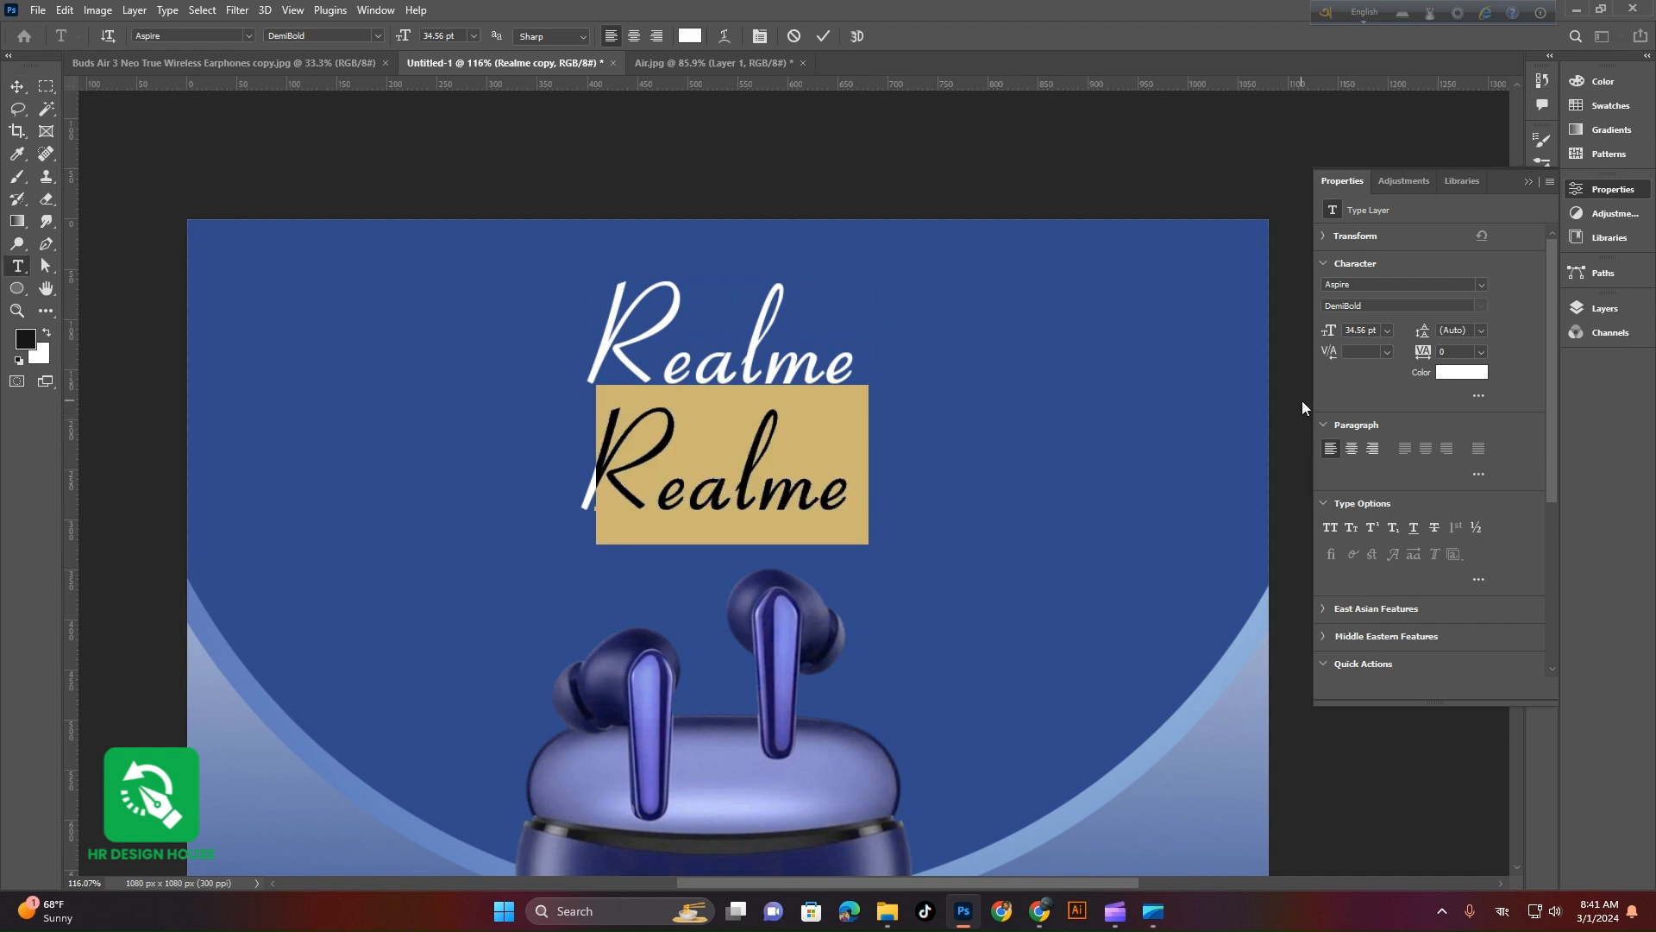
{"action": "type", "text": "হ ওগী"}
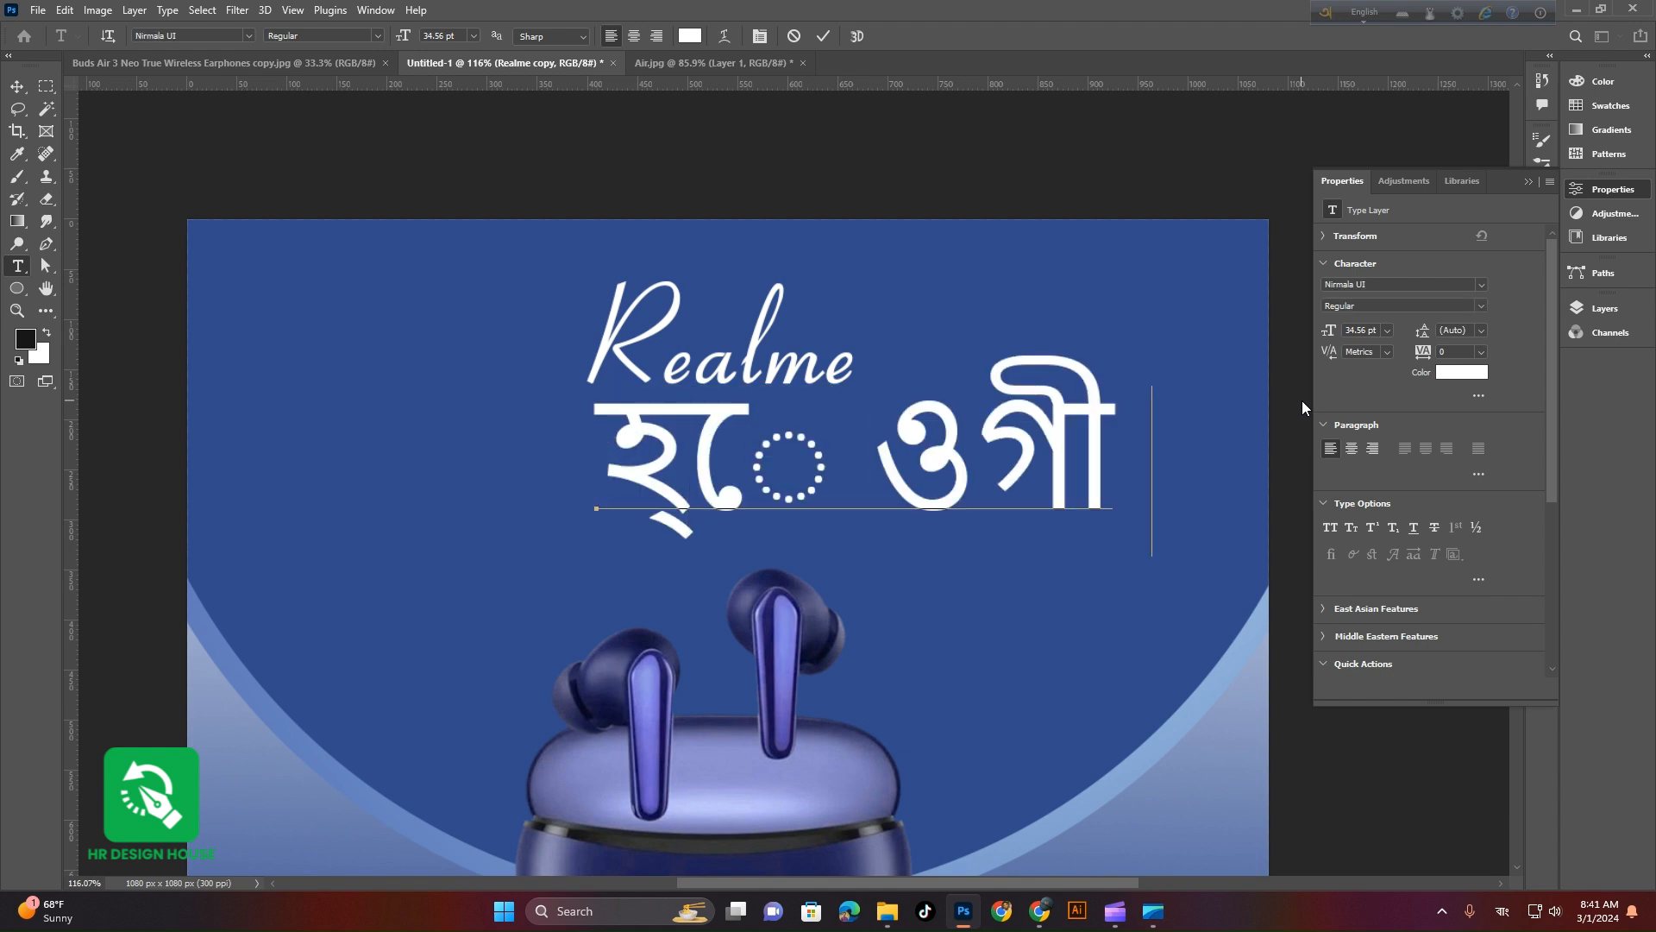
{"action": "key", "text": "Left"}
{"action": "key", "text": "Left"}
{"action": "key", "text": "Left"}
{"action": "key", "text": "ctrl+a"}
{"action": "key", "text": "BackSpace"}
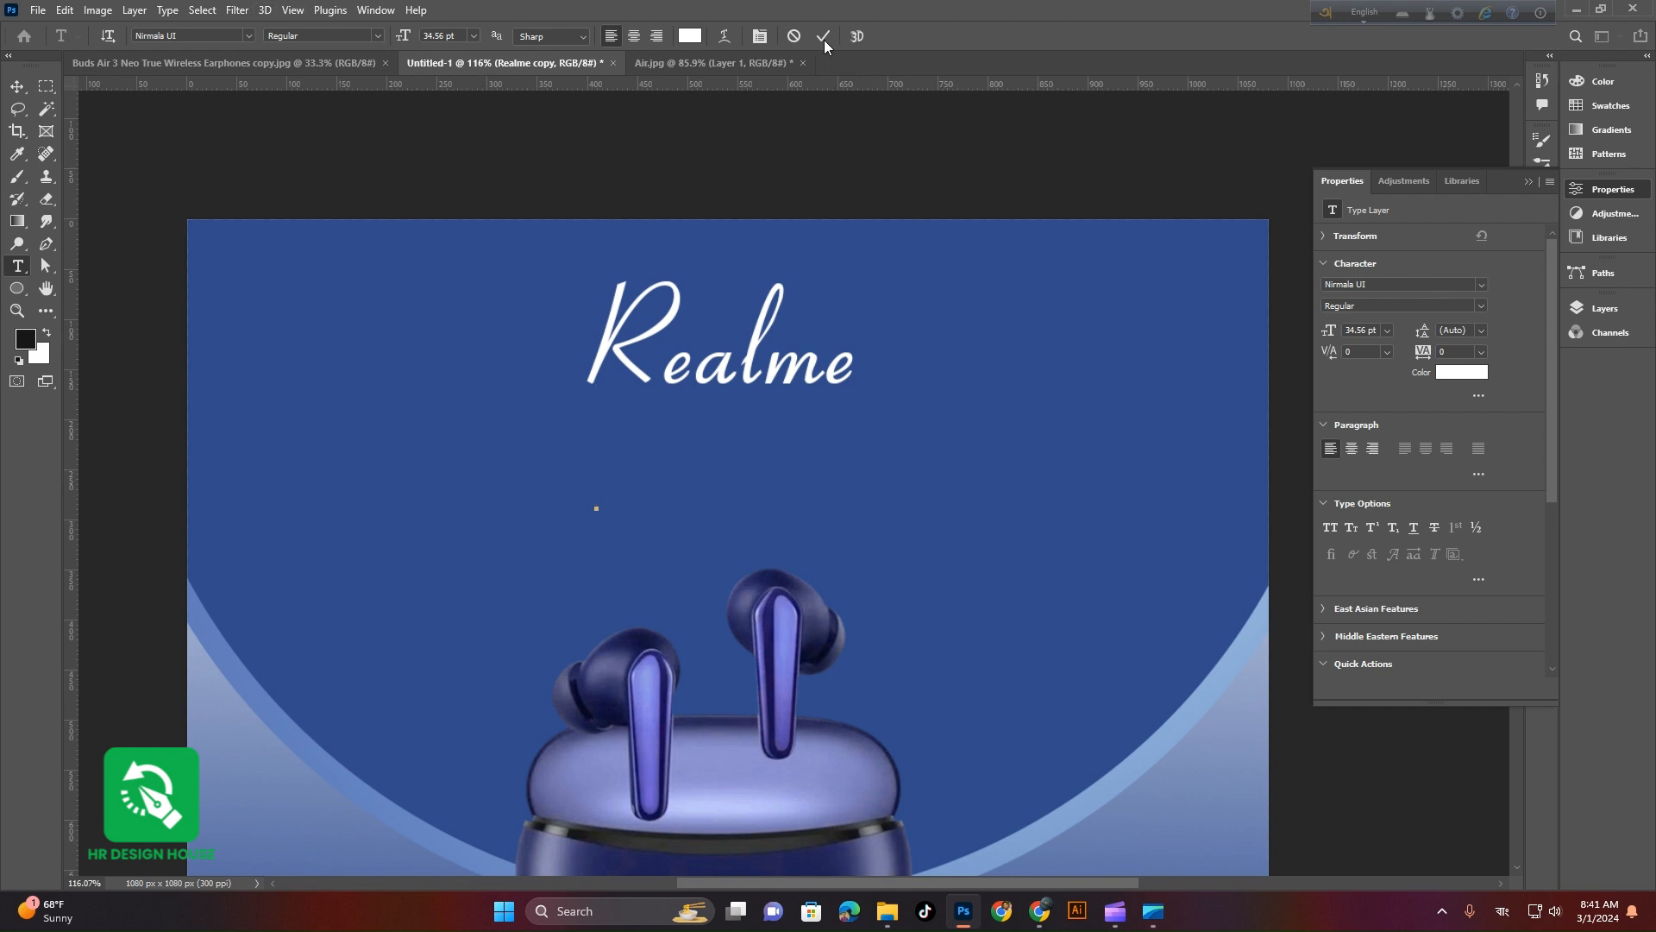
{"action": "left_click", "coordinate": [18, 86]}
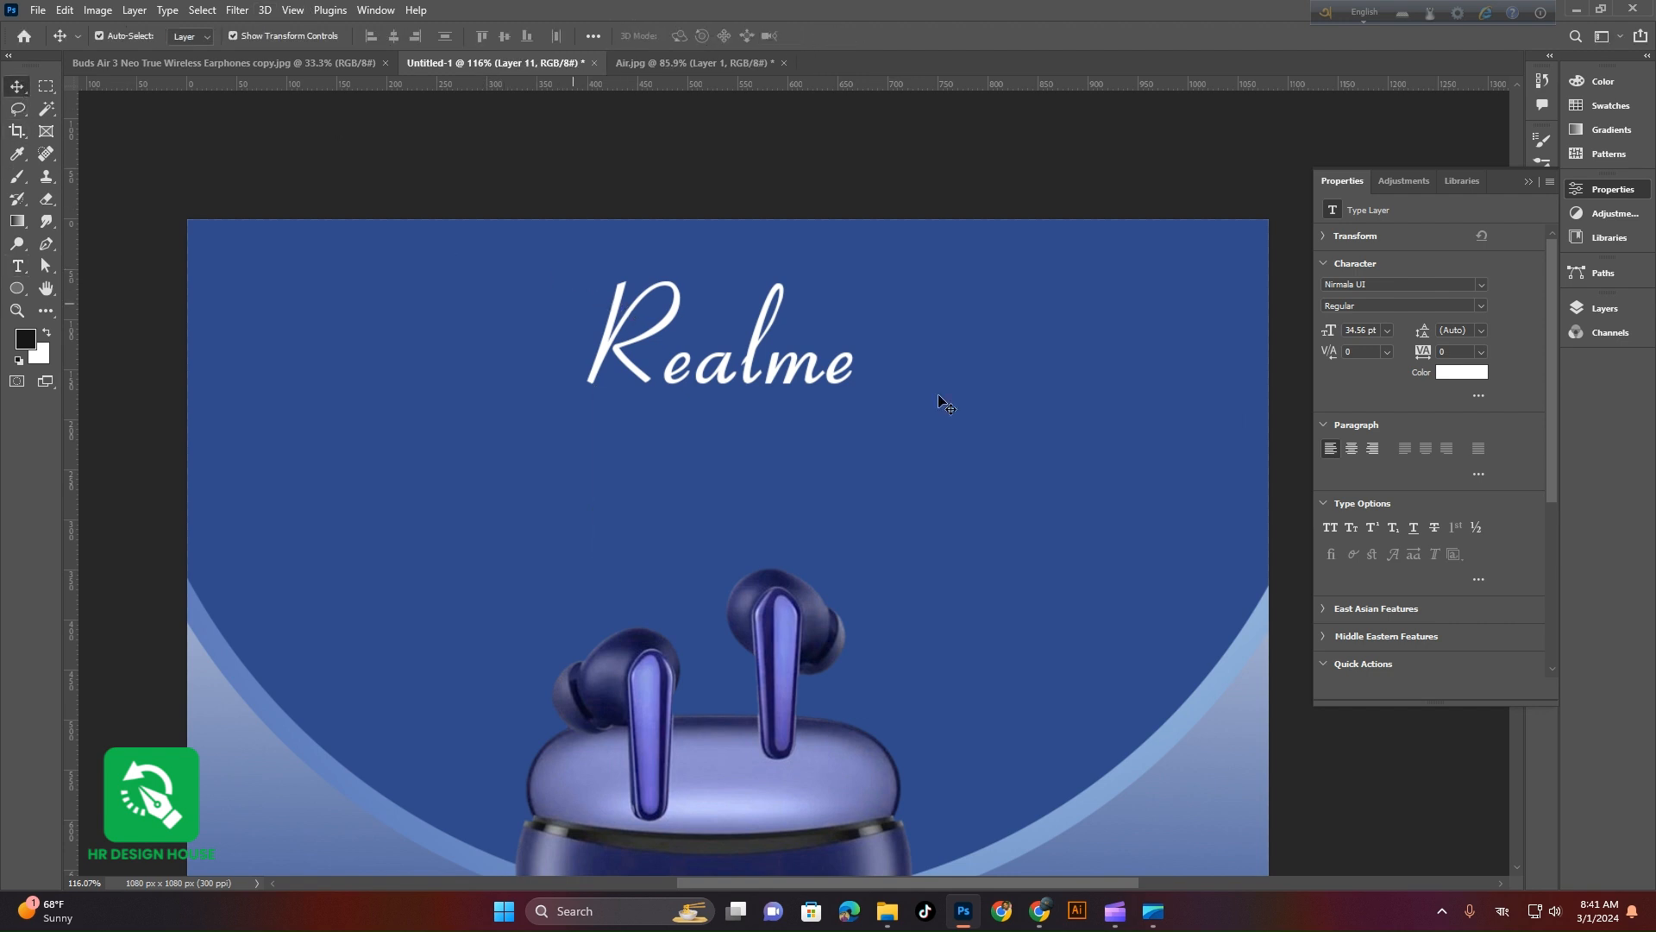
Switch the keyboard input language to English (US)
{"action": "left_click", "coordinate": [1502, 911]}
{"action": "left_click", "coordinate": [1453, 711]}
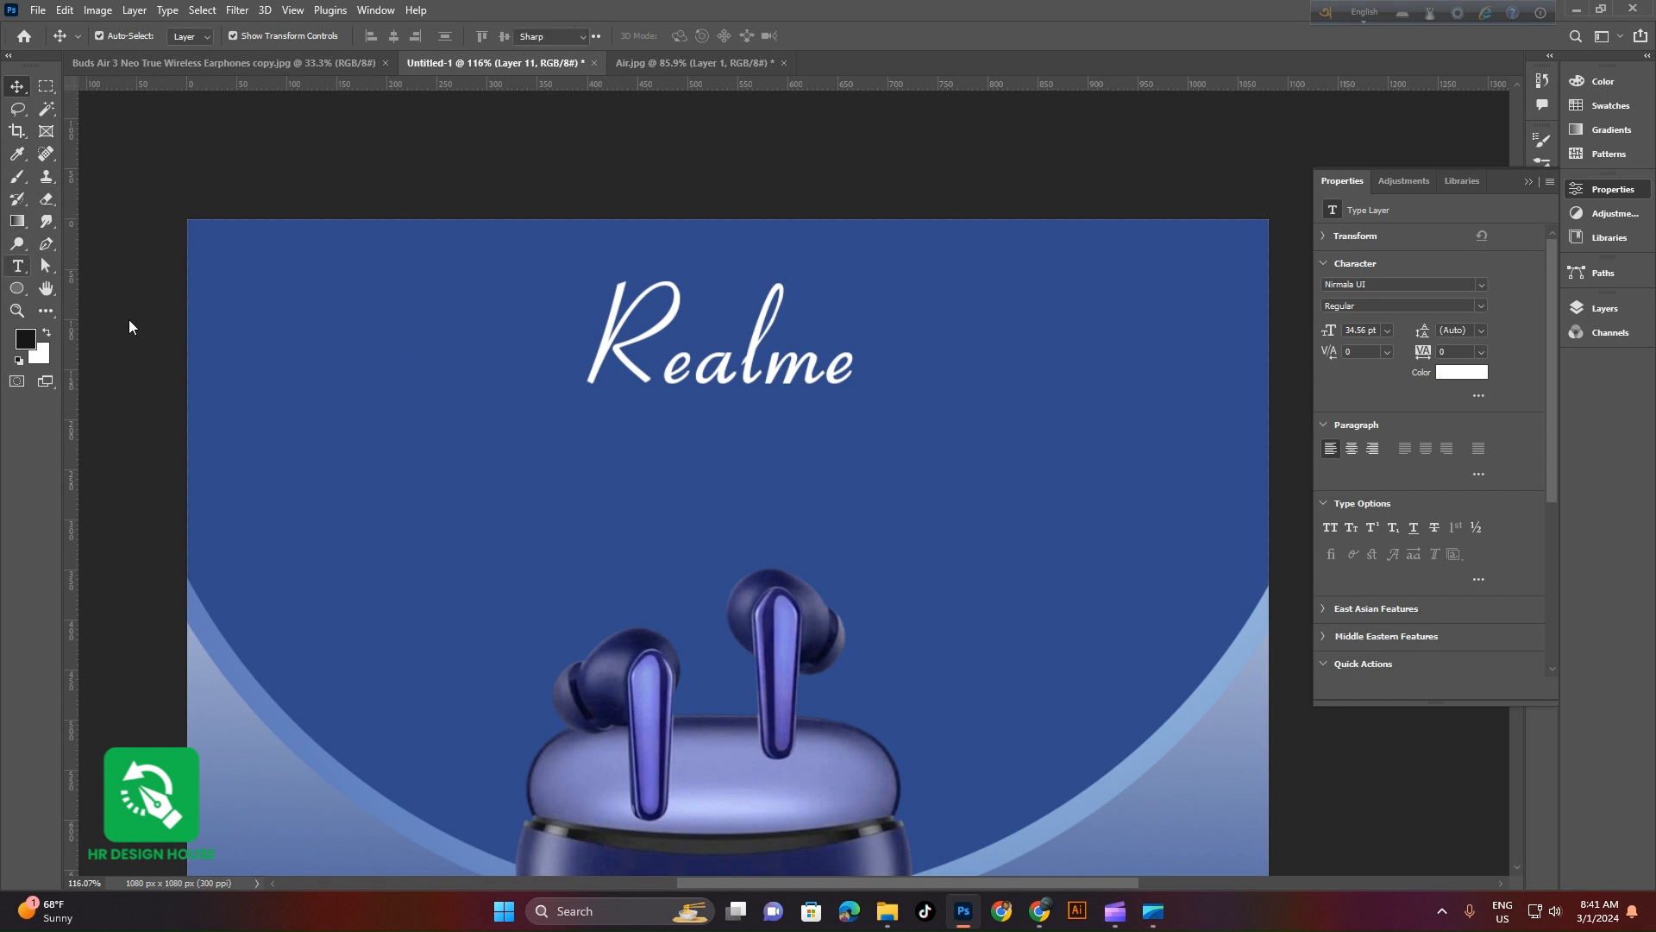
{"action": "left_click", "coordinate": [18, 266]}
{"action": "left_click", "coordinate": [670, 474]}
{"action": "key", "text": "ctrl+v"}
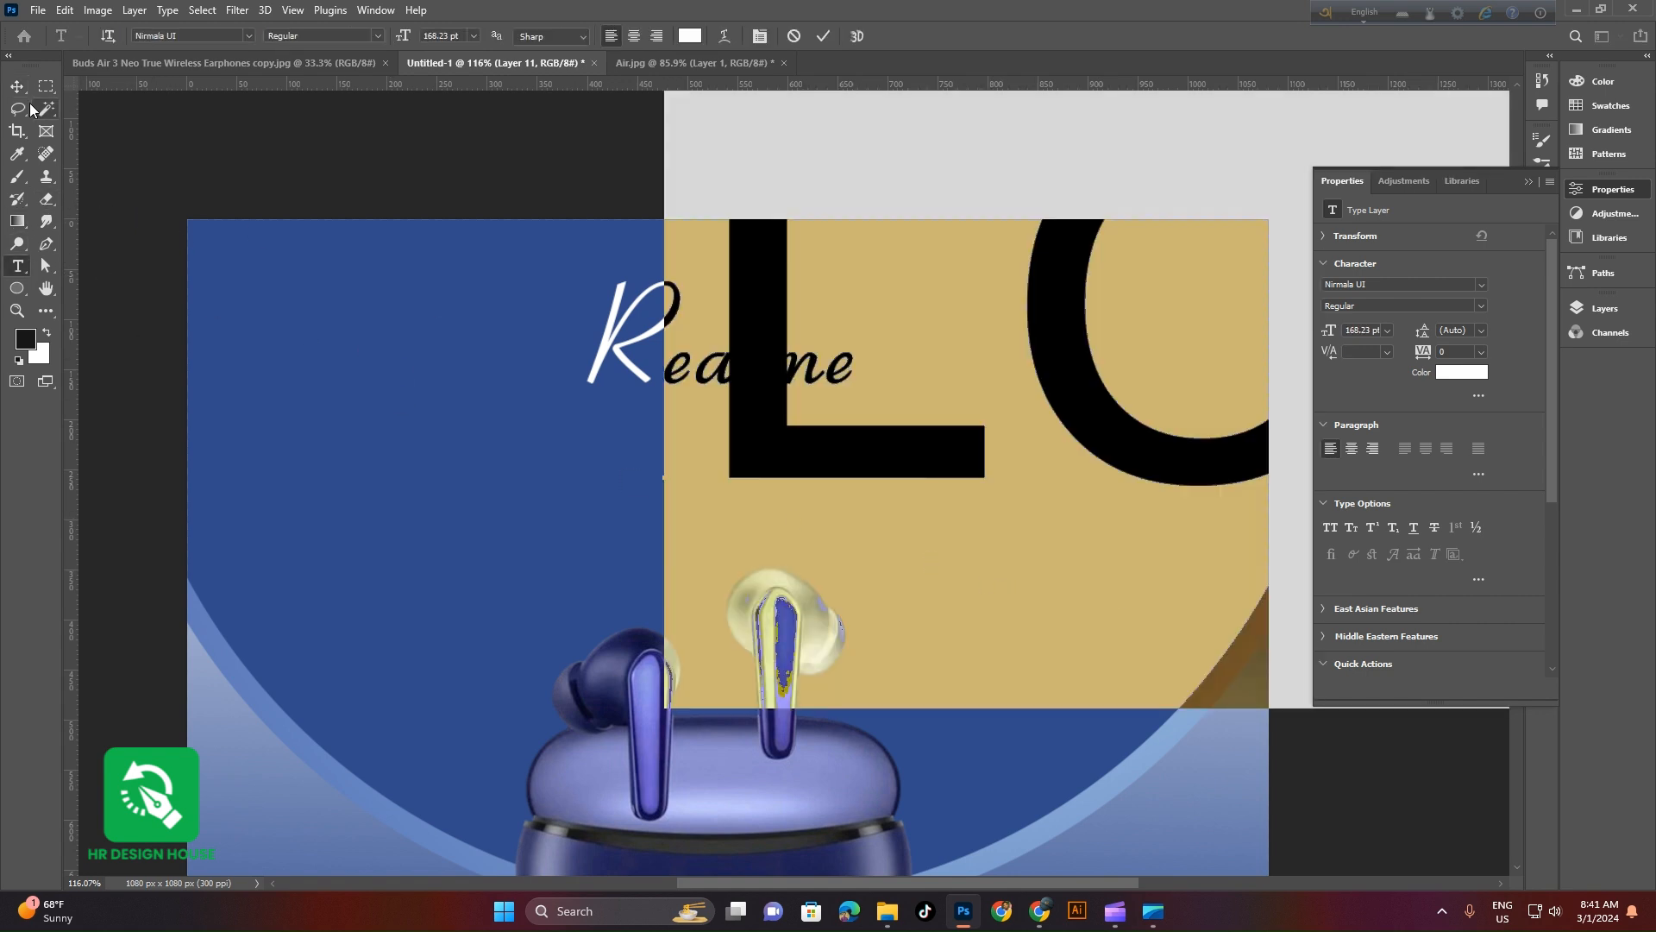
{"action": "left_click", "coordinate": [19, 90]}
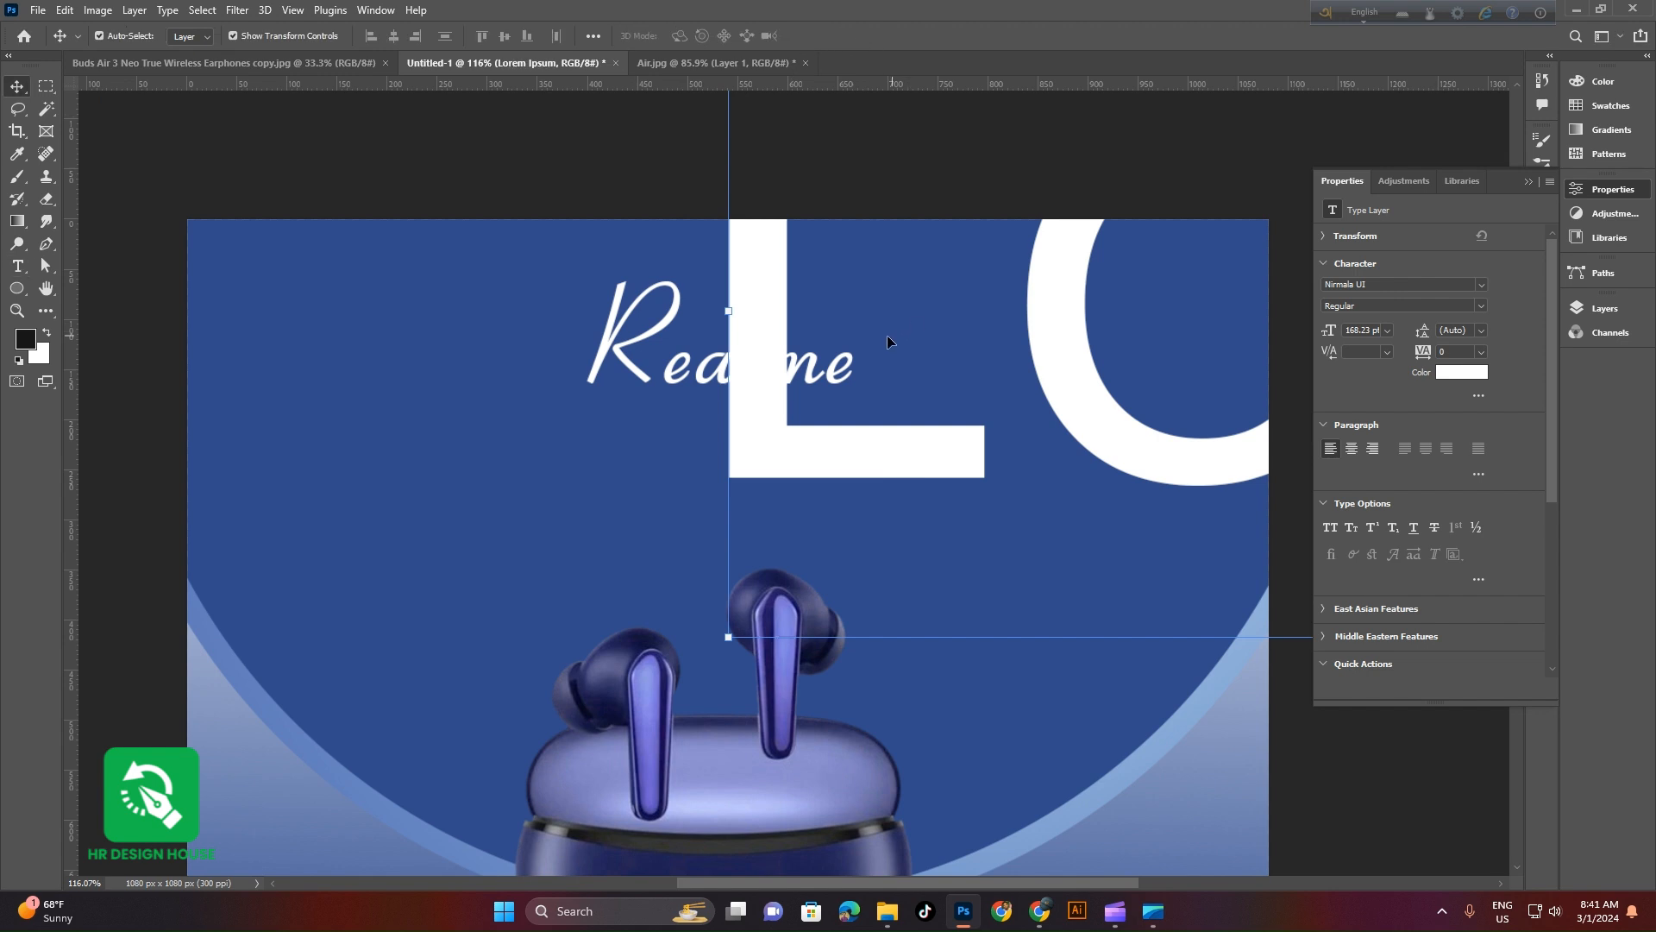
{"action": "key", "text": "Delete"}
Duplicate the Realme text directly below itself and change the copy to read "Buds Air 3 Neo True wireless Earphones"
{"action": "left_click_drag", "start_coordinate": [723, 367], "coordinate": [720, 501]}
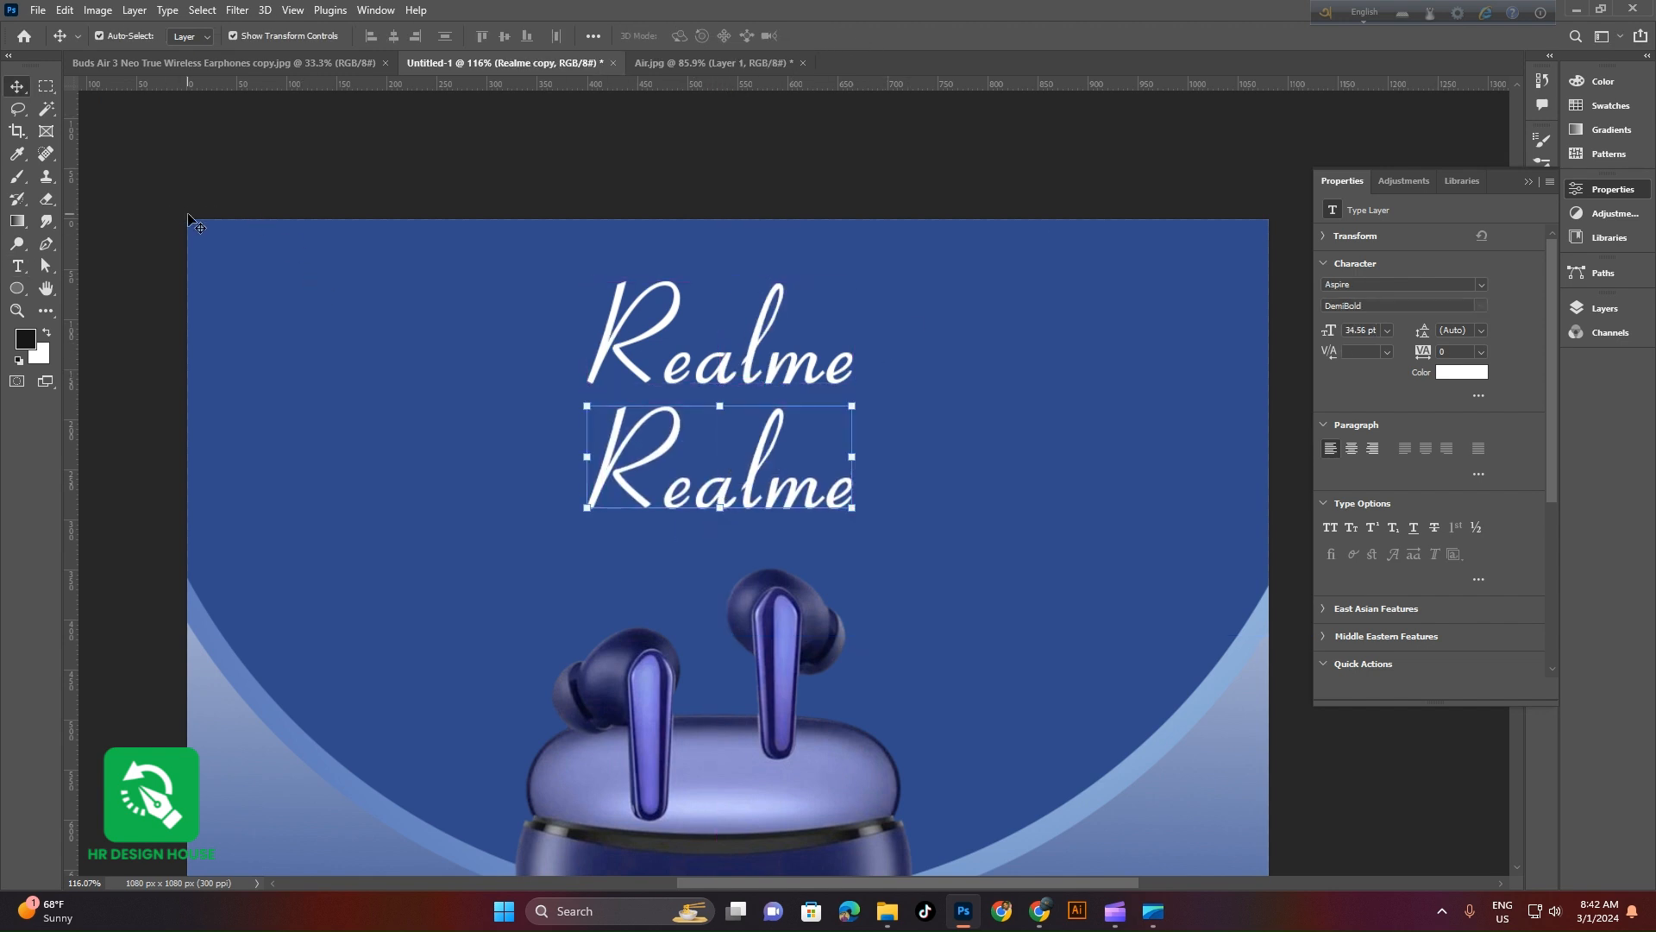
{"action": "left_click", "coordinate": [18, 266]}
{"action": "double_click", "coordinate": [707, 489]}
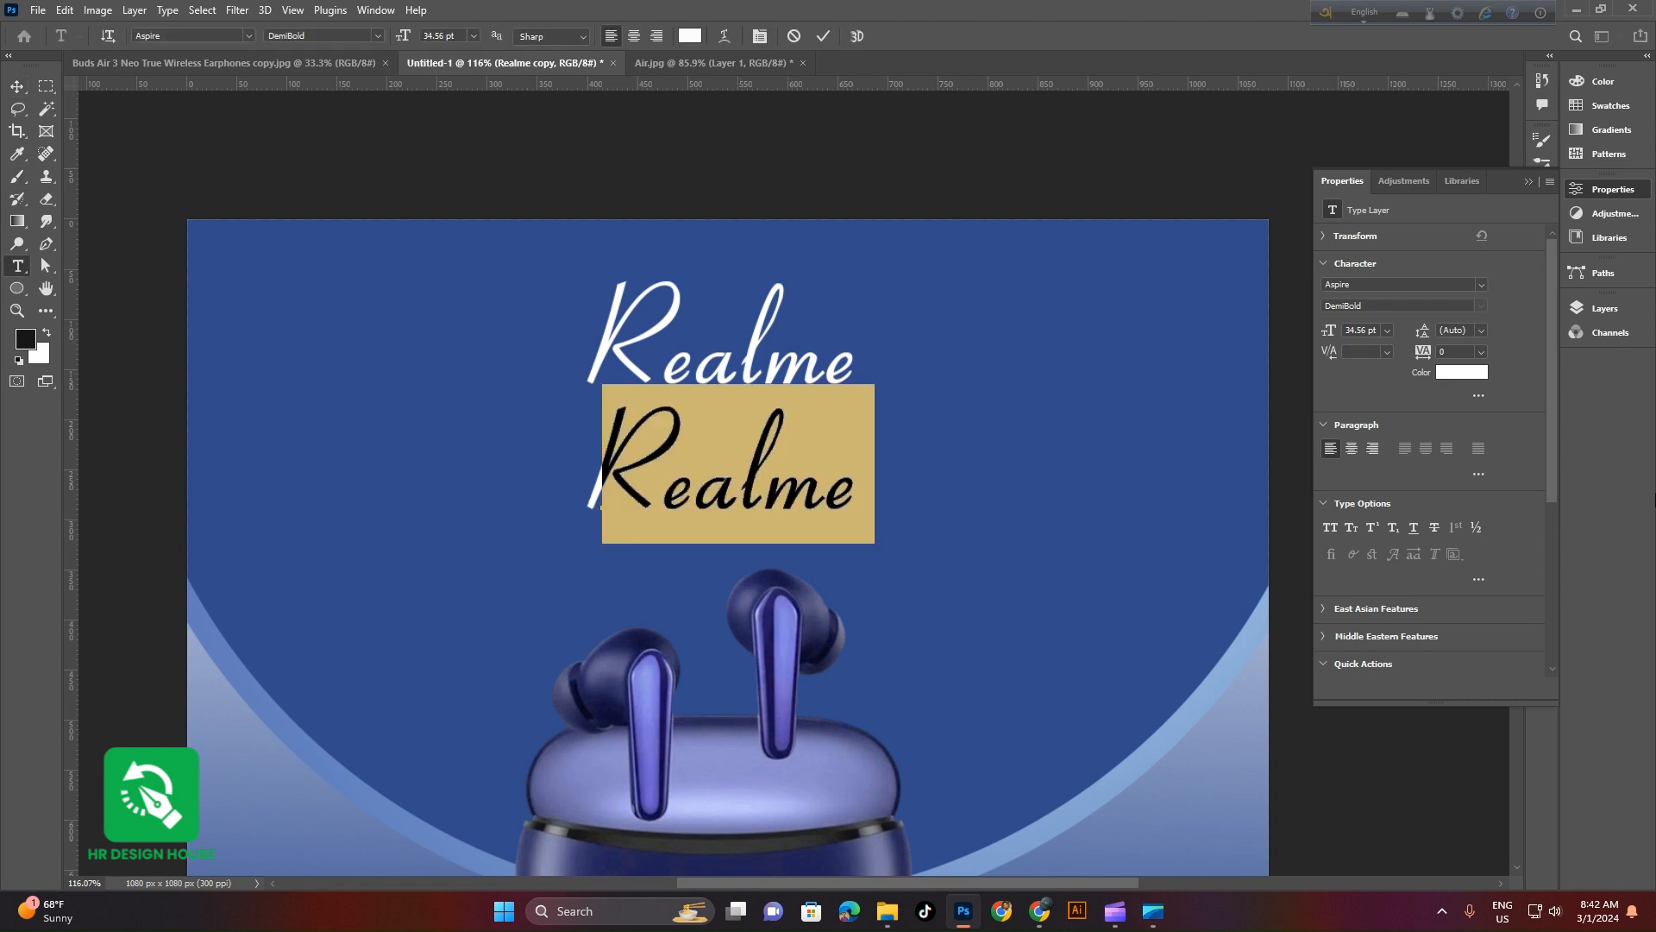
{"action": "type", "text": "Bu"}
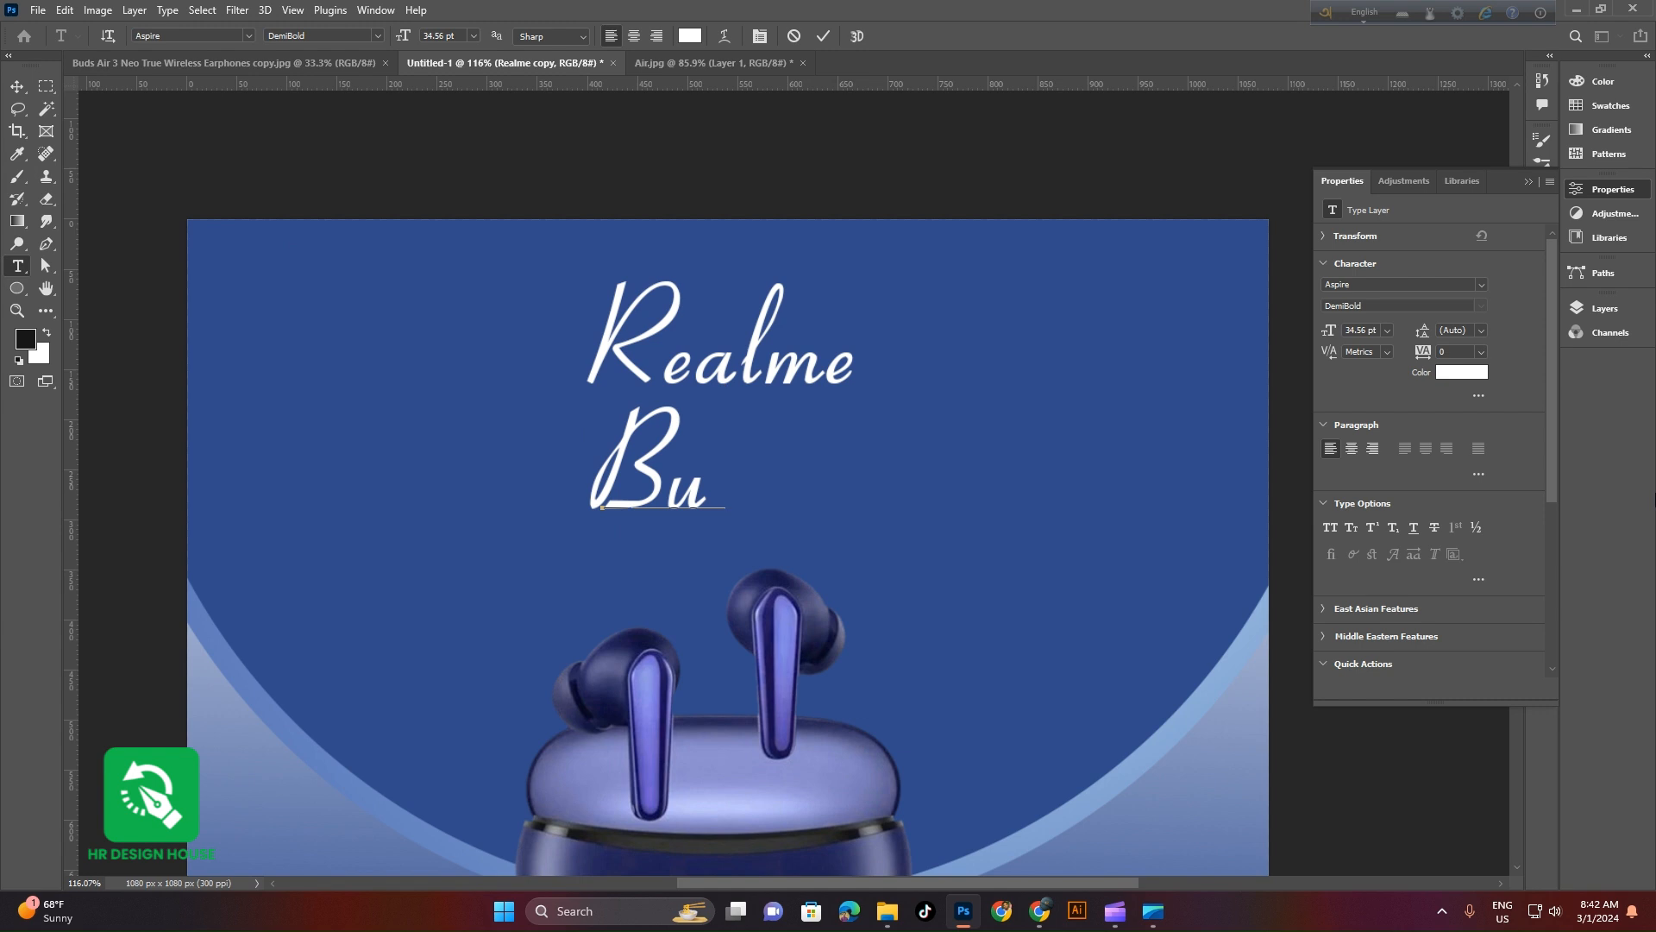
{"action": "type", "text": "ds Air 3"}
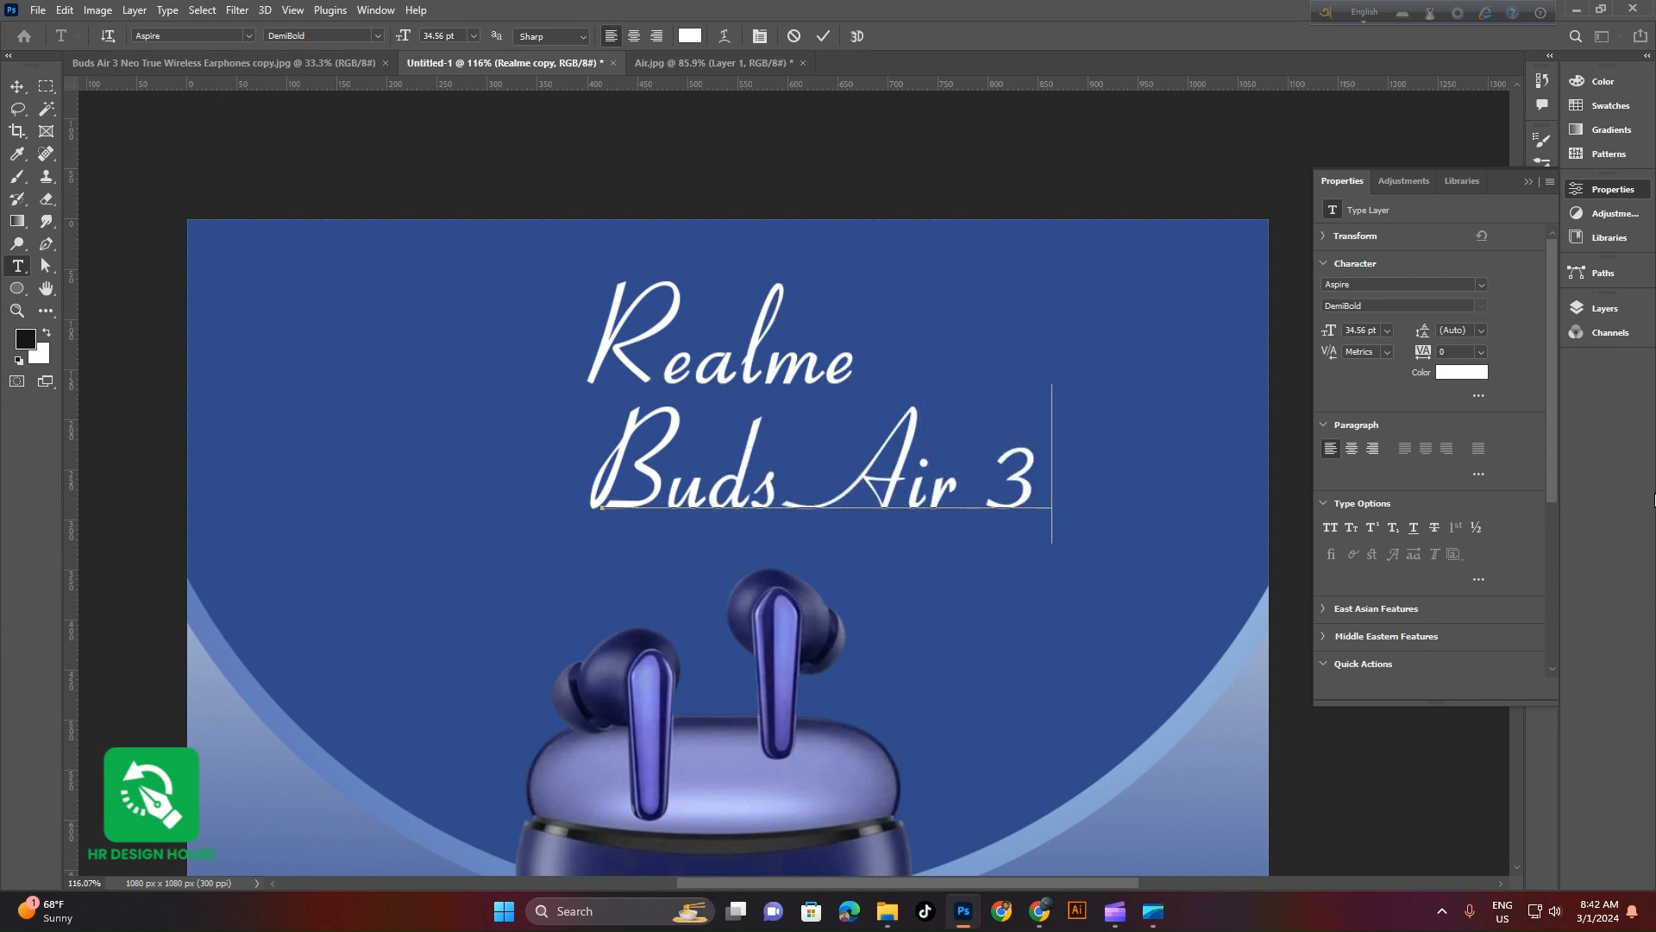
{"action": "type", "text": " N"}
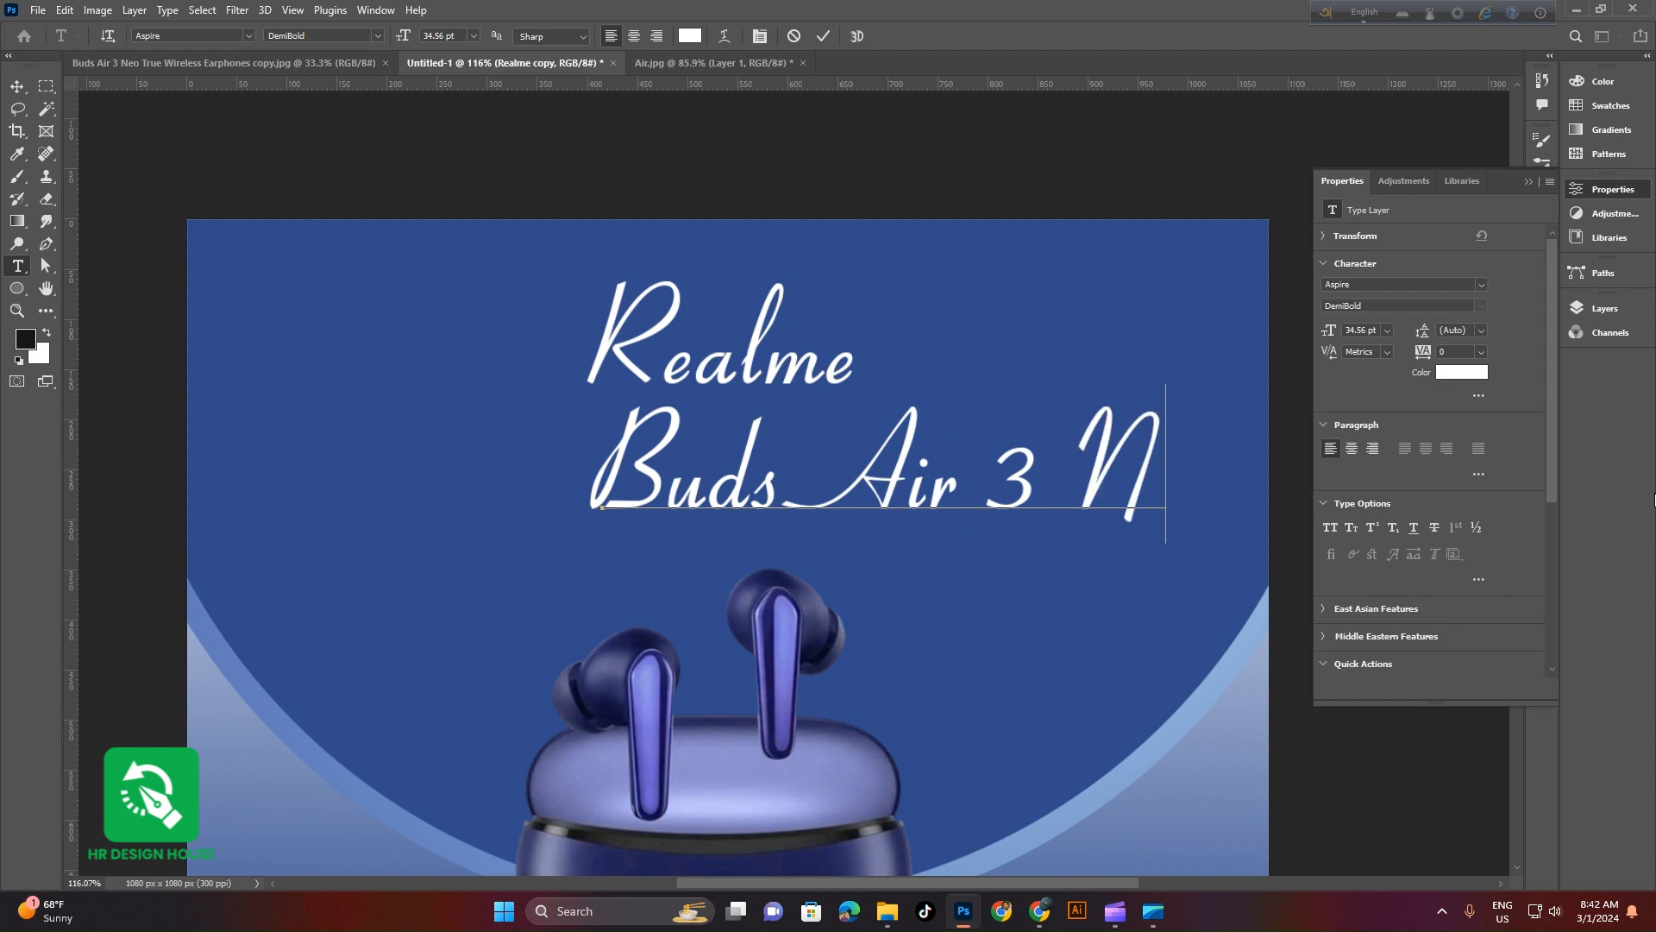
{"action": "type", "text": "eo"}
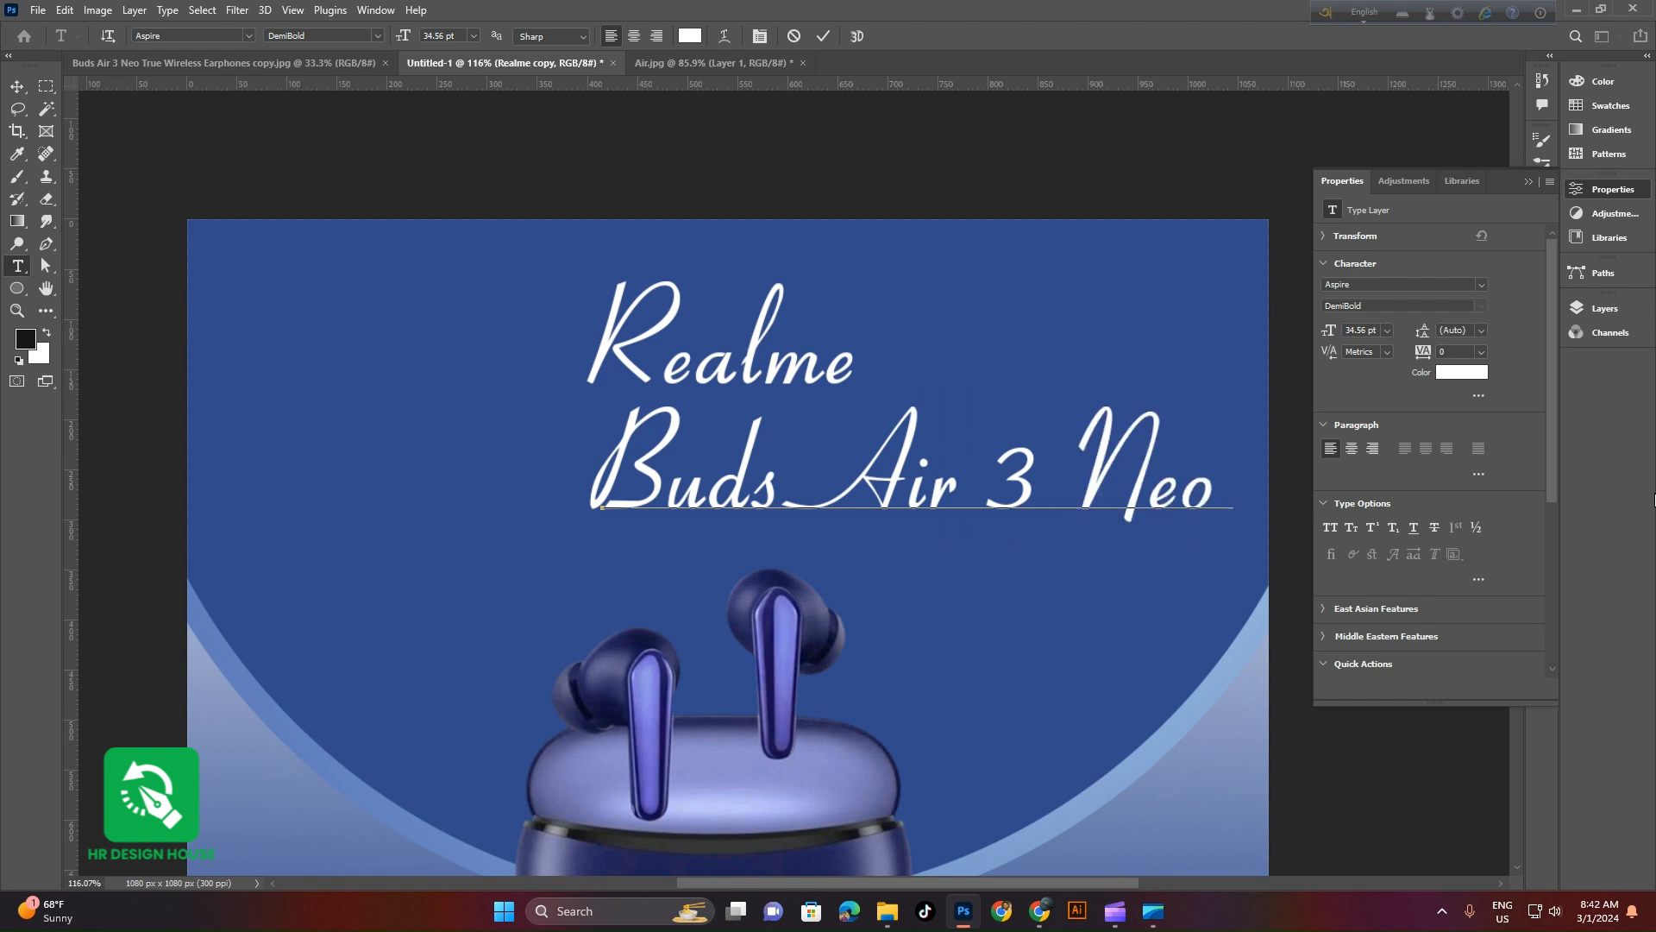
{"action": "type", "text": " S"}
{"action": "left_click", "coordinate": [823, 36]}
Scale the product-name line down to 57.69% and centre it beneath the Realme heading
{"action": "left_click", "coordinate": [17, 86]}
{"action": "left_click_drag", "start_coordinate": [625, 410], "coordinate": [417, 377]}
{"action": "left_click_drag", "start_coordinate": [674, 410], "coordinate": [584, 427]}
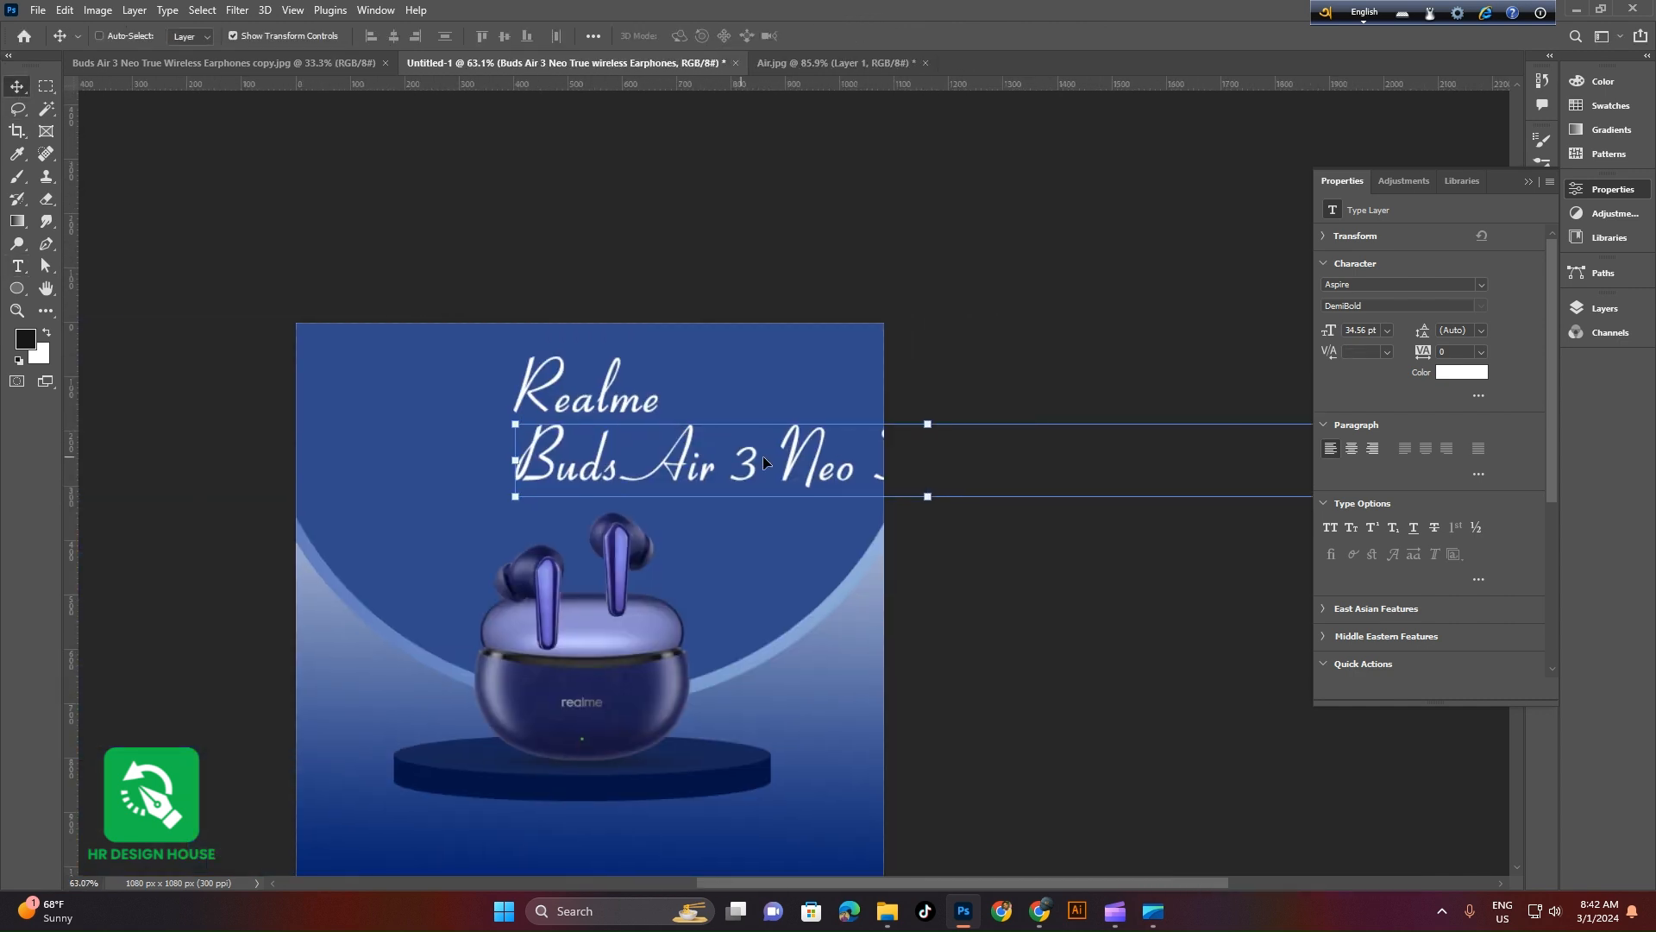
{"action": "left_click_drag", "start_coordinate": [821, 481], "coordinate": [602, 480]}
{"action": "left_click_drag", "start_coordinate": [1124, 458], "coordinate": [882, 473]}
{"action": "left_click", "coordinate": [856, 36]}
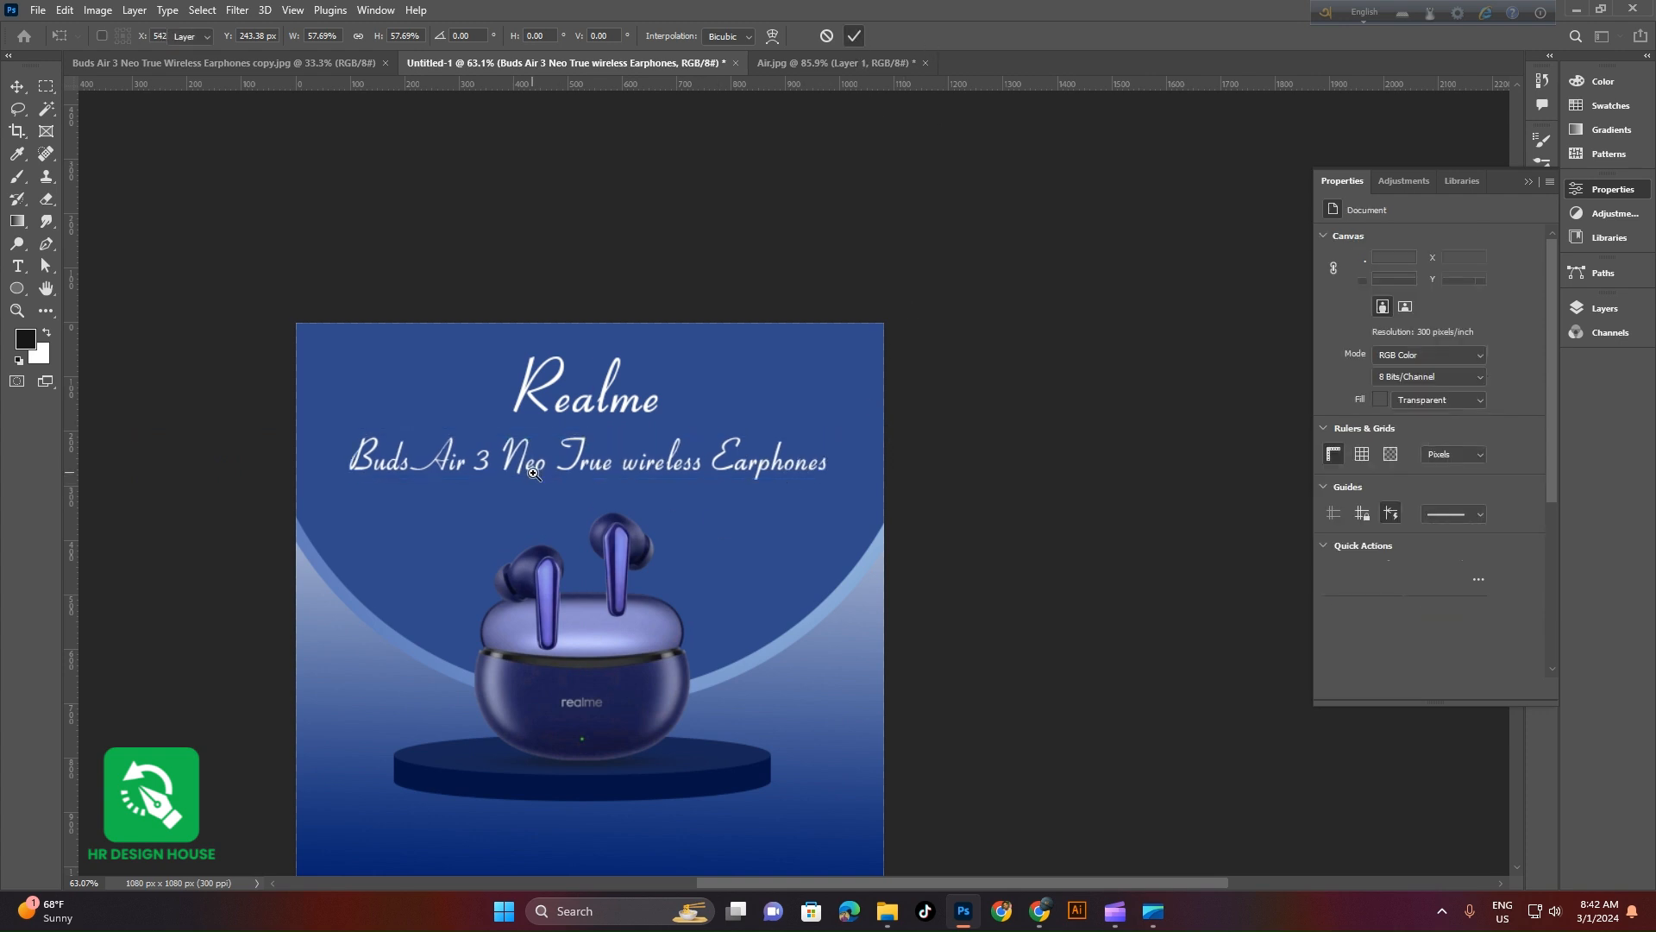
Set the product-name line in the Abhaya Libre serif font and rescale it to fit centred under the Realme heading
{"action": "scroll", "coordinate": [880, 518], "scroll_direction": "up", "scroll_amount": 3}
{"action": "left_click", "coordinate": [728, 466]}
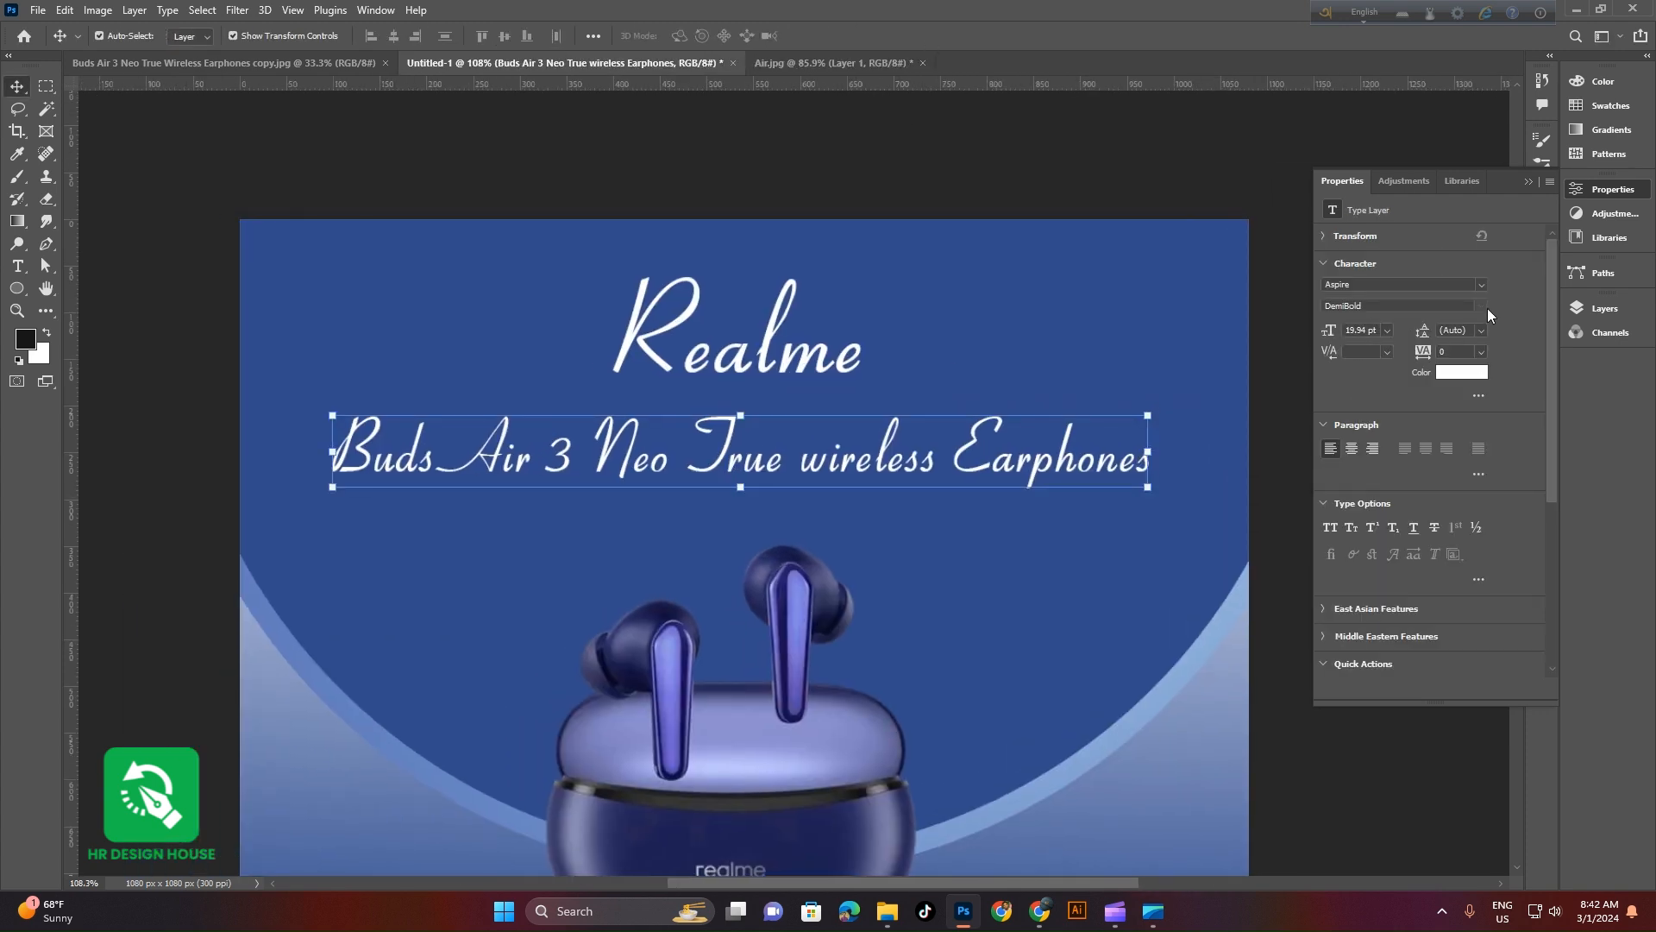
{"action": "left_click", "coordinate": [1481, 283]}
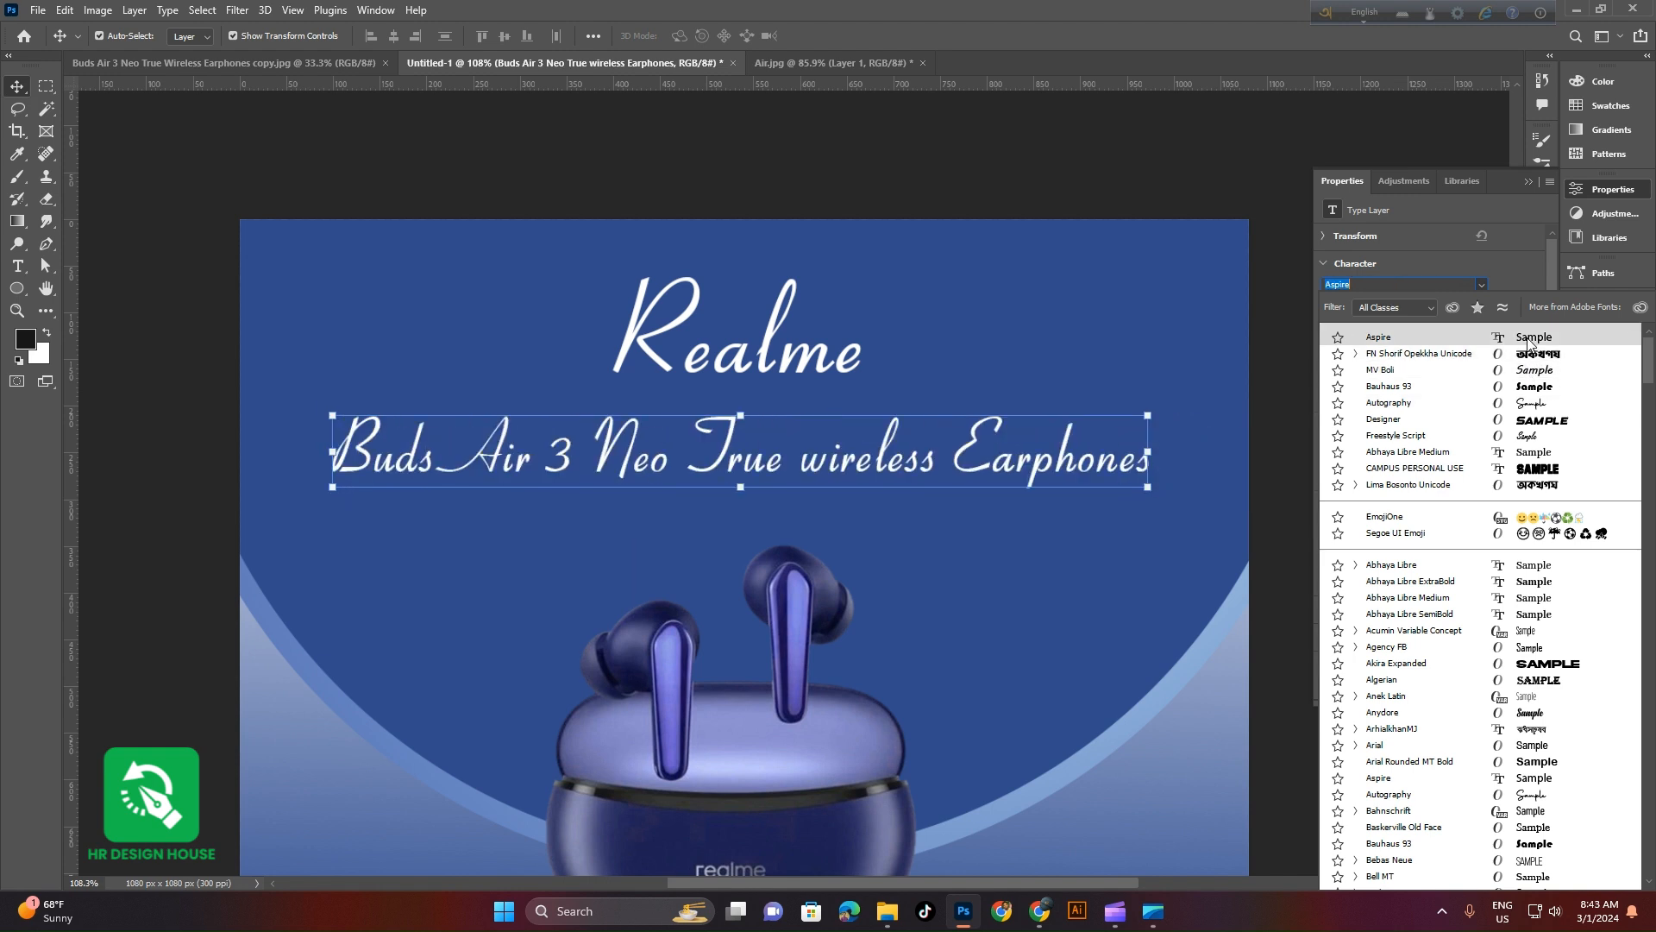
{"action": "left_click", "coordinate": [1537, 572]}
{"action": "left_click_drag", "start_coordinate": [835, 474], "coordinate": [772, 467]}
{"action": "left_click_drag", "start_coordinate": [1251, 493], "coordinate": [817, 488]}
{"action": "left_click", "coordinate": [854, 35]}
Examine the heading and product-name line up close, and check their balance against the whole post
{"action": "scroll", "coordinate": [471, 436], "scroll_direction": "up", "scroll_amount": 5}
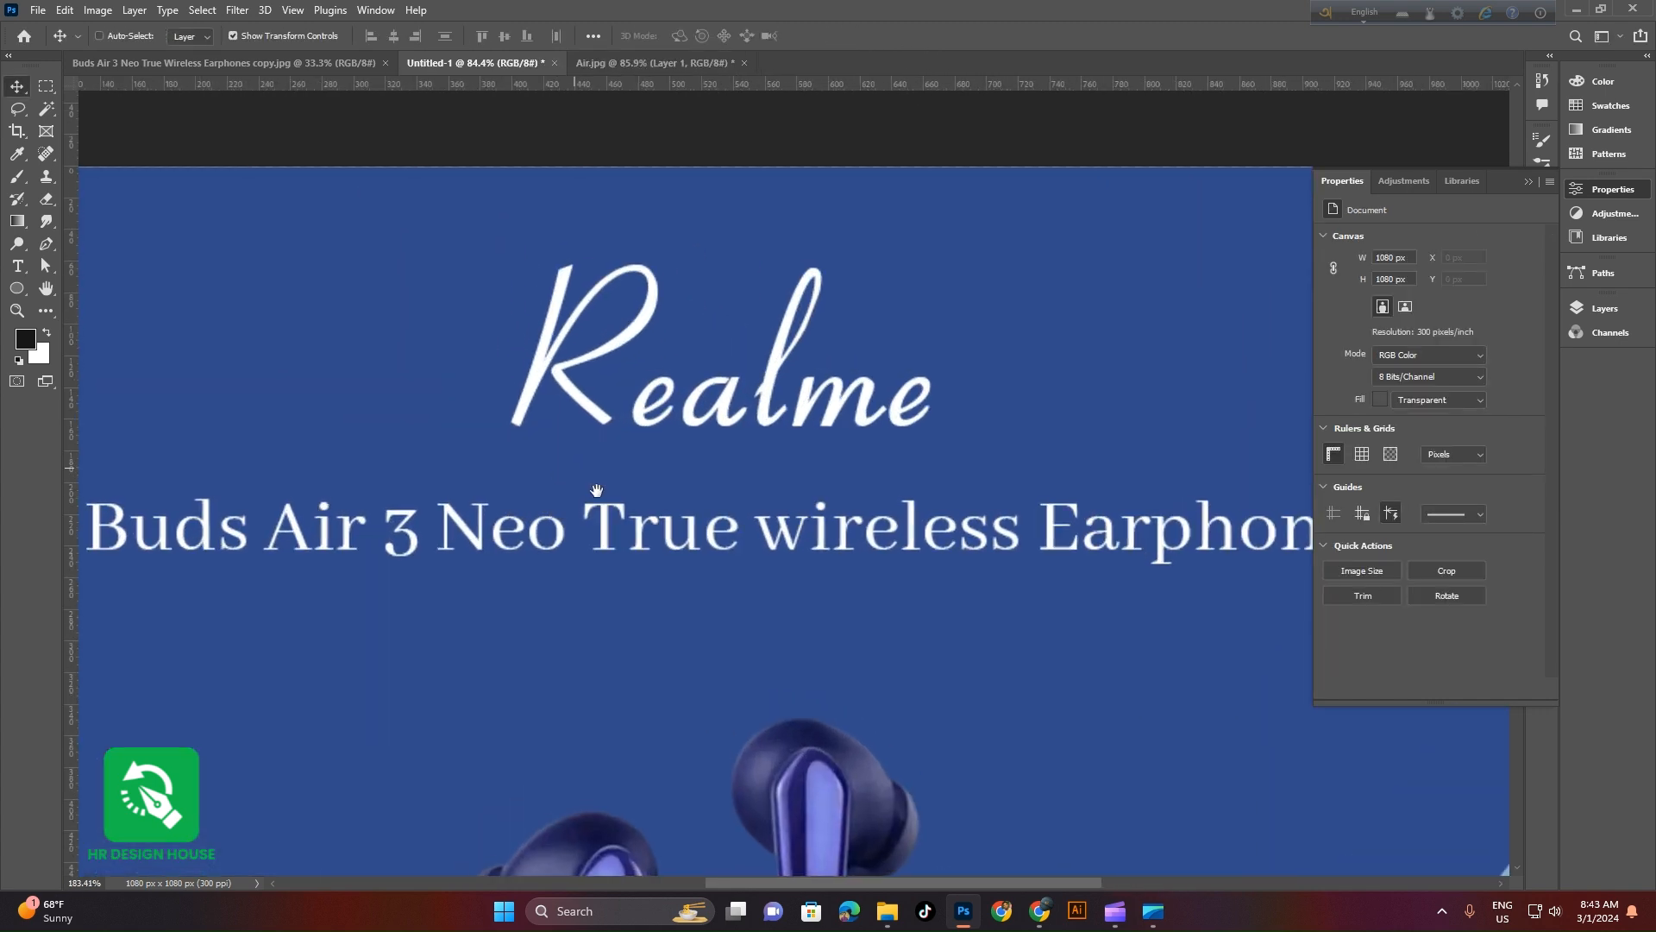
{"action": "left_click_drag", "start_coordinate": [674, 409], "coordinate": [691, 531]}
{"action": "left_click_drag", "start_coordinate": [766, 445], "coordinate": [738, 356]}
{"action": "left_click", "coordinate": [781, 435]}
{"action": "scroll", "coordinate": [747, 496], "scroll_direction": "down", "scroll_amount": 6}
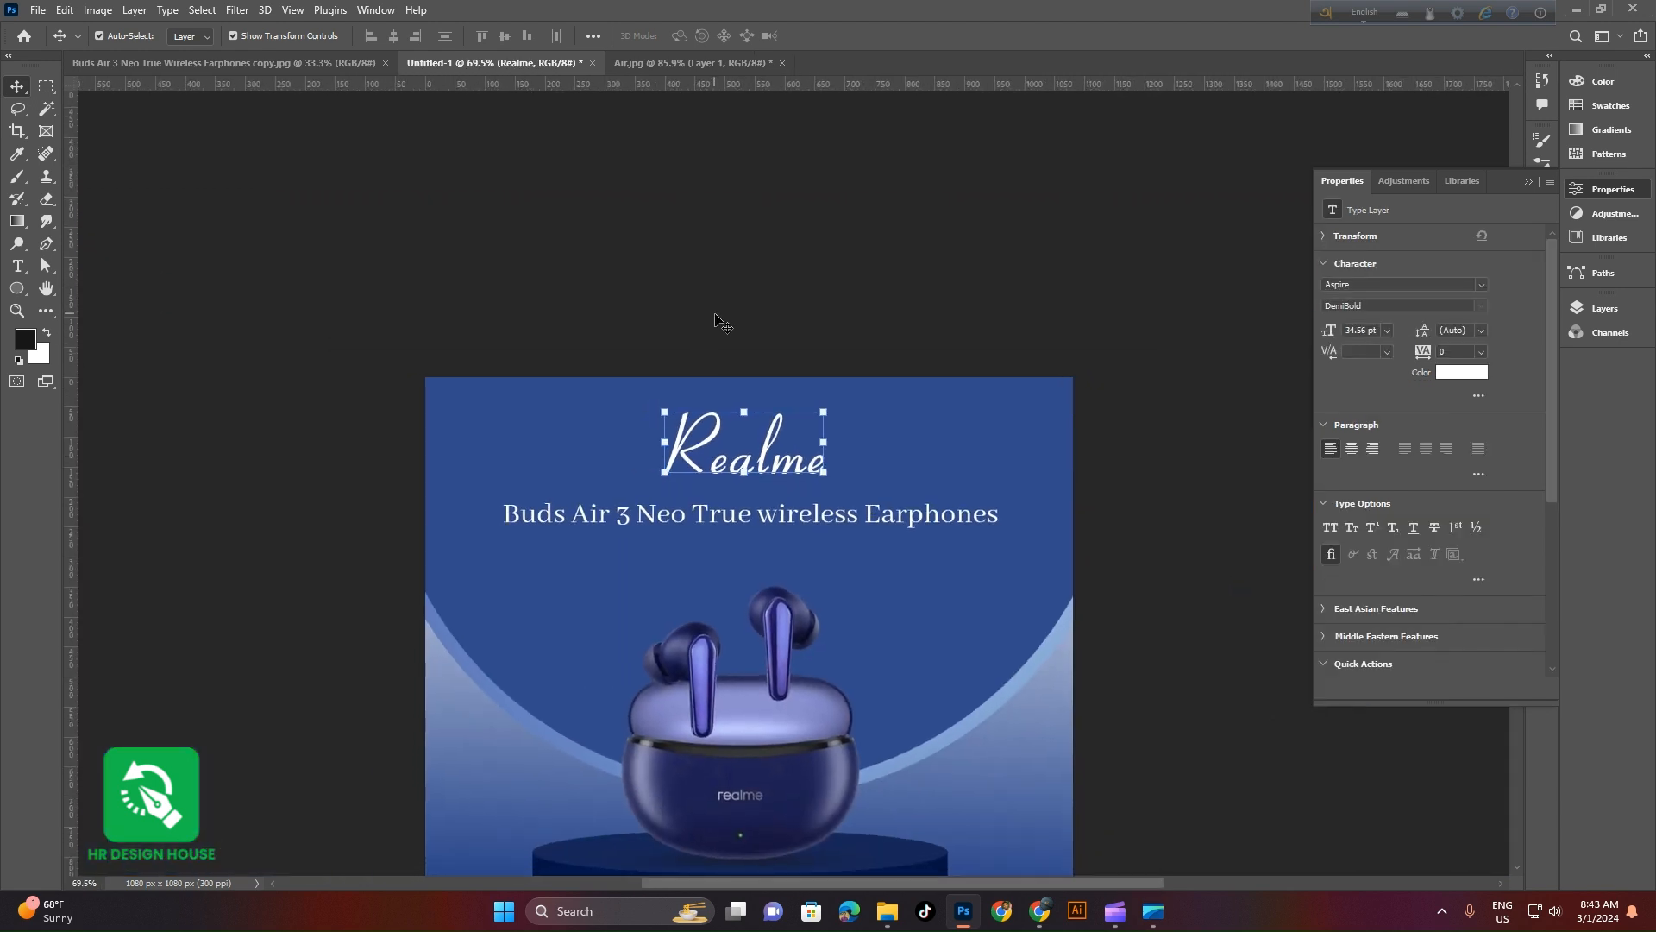
{"action": "scroll", "coordinate": [743, 681], "scroll_direction": "down", "scroll_amount": 3}
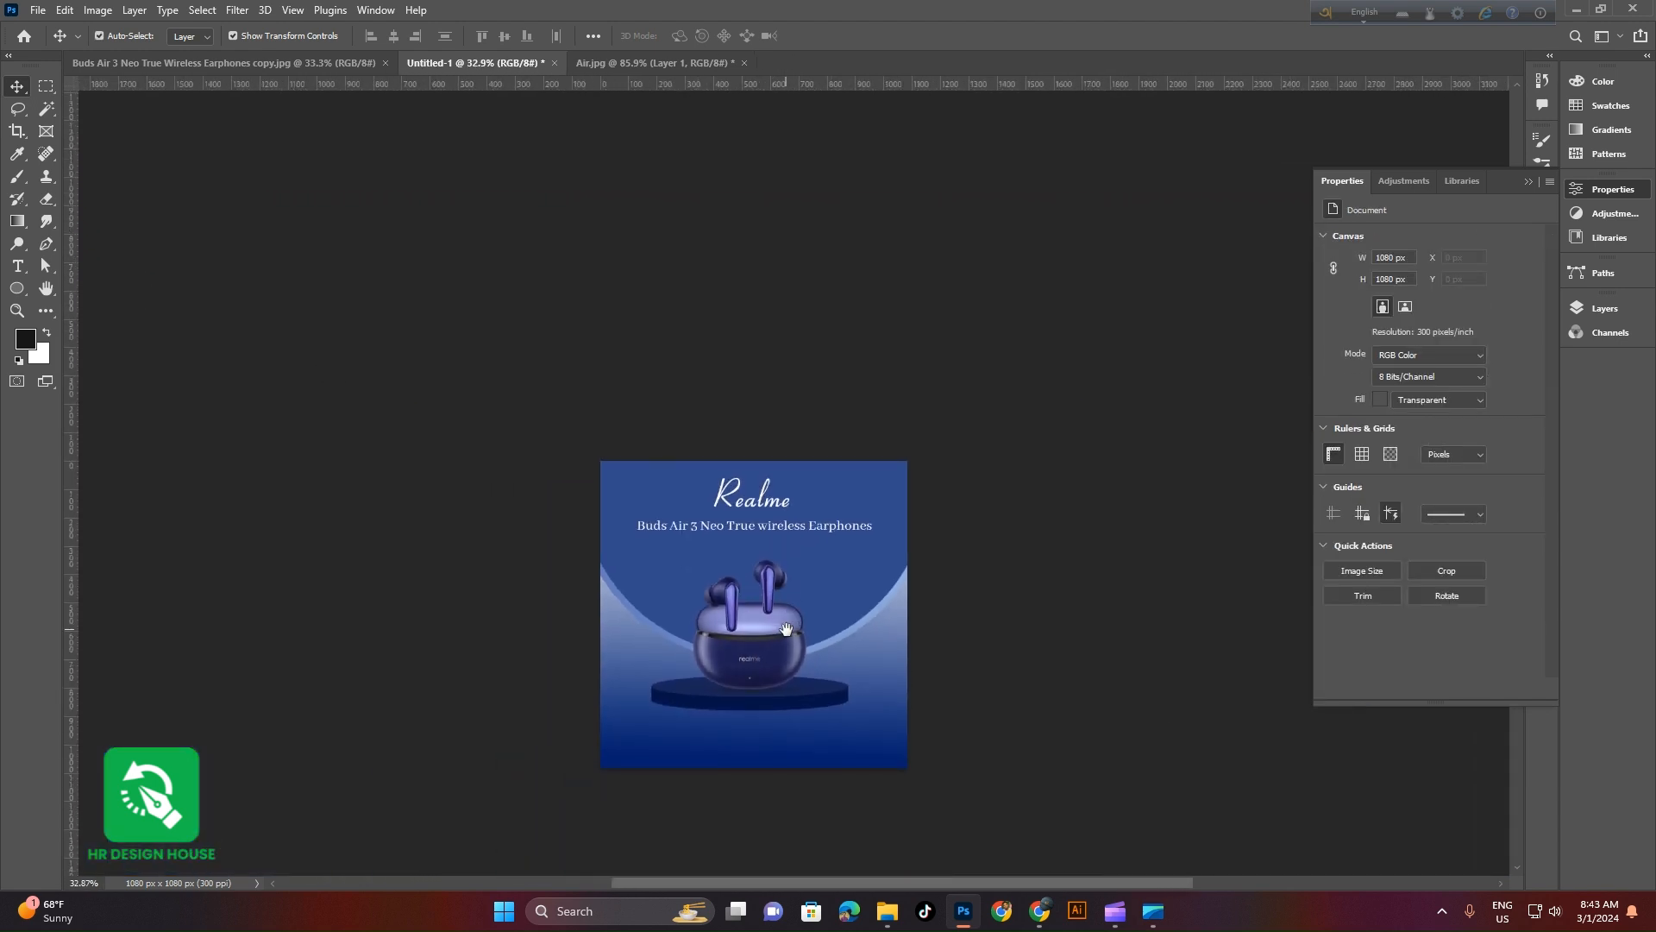
{"action": "scroll", "coordinate": [803, 608], "scroll_direction": "up", "scroll_amount": 2}
{"action": "scroll", "coordinate": [807, 606], "scroll_direction": "up", "scroll_amount": 2}
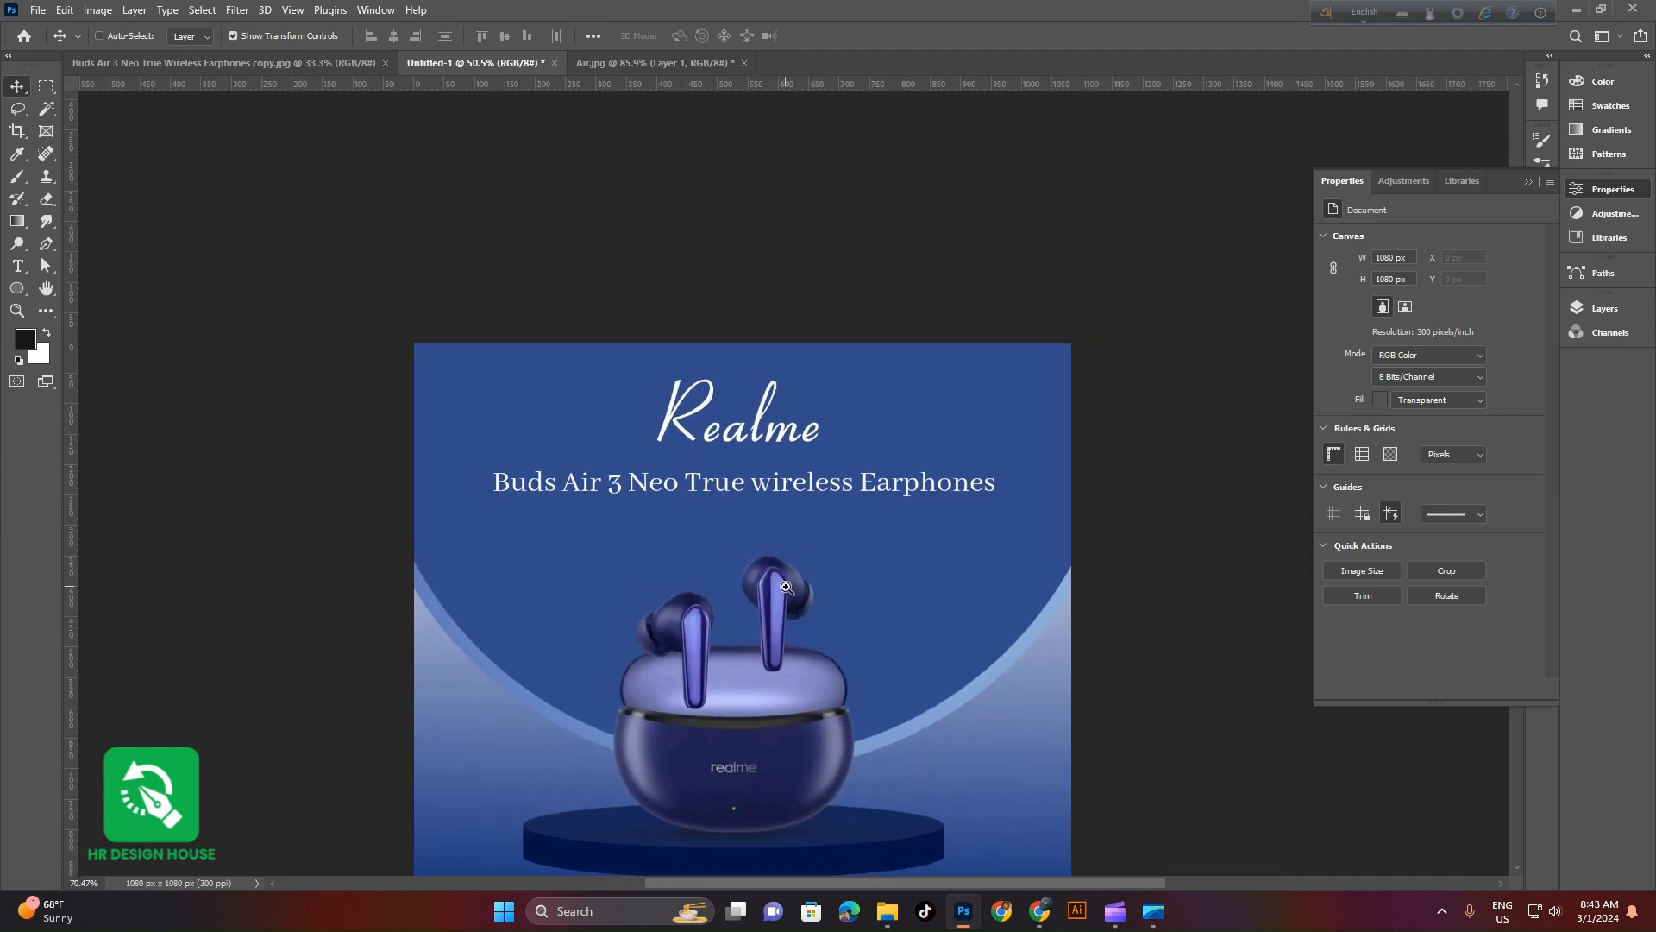
{"action": "scroll", "coordinate": [786, 587], "scroll_direction": "down", "scroll_amount": 2}
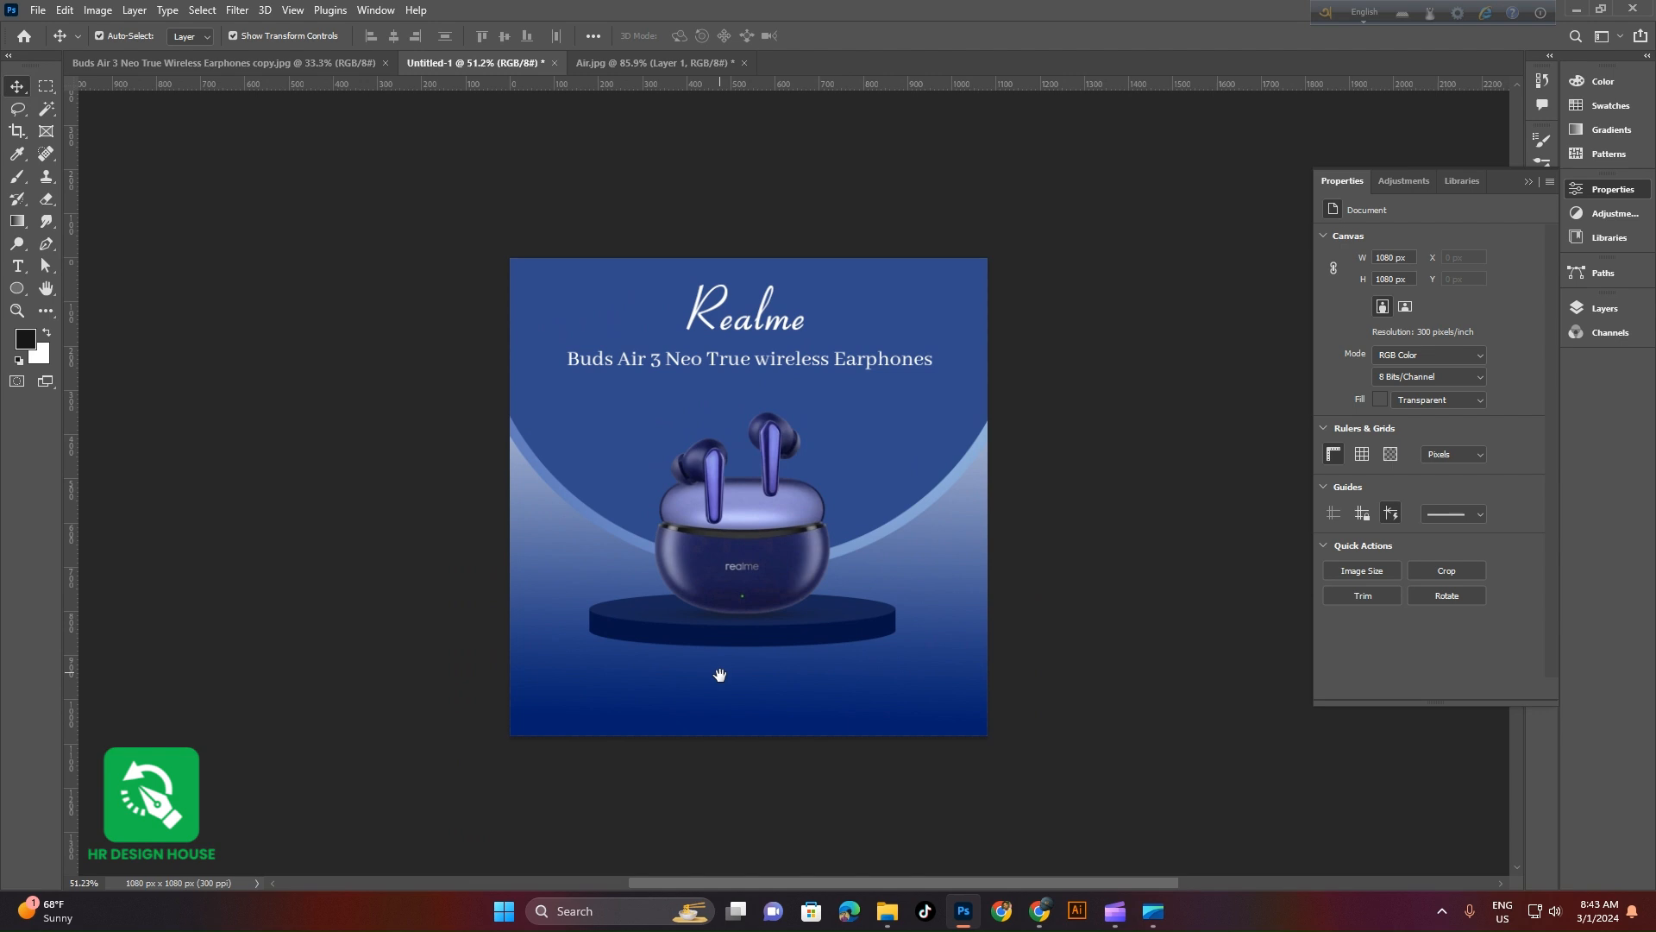
Draw a rectangle of about 370 × 61 px below the podium near the post's lower edge
{"action": "scroll", "coordinate": [695, 695], "scroll_direction": "up", "scroll_amount": 3}
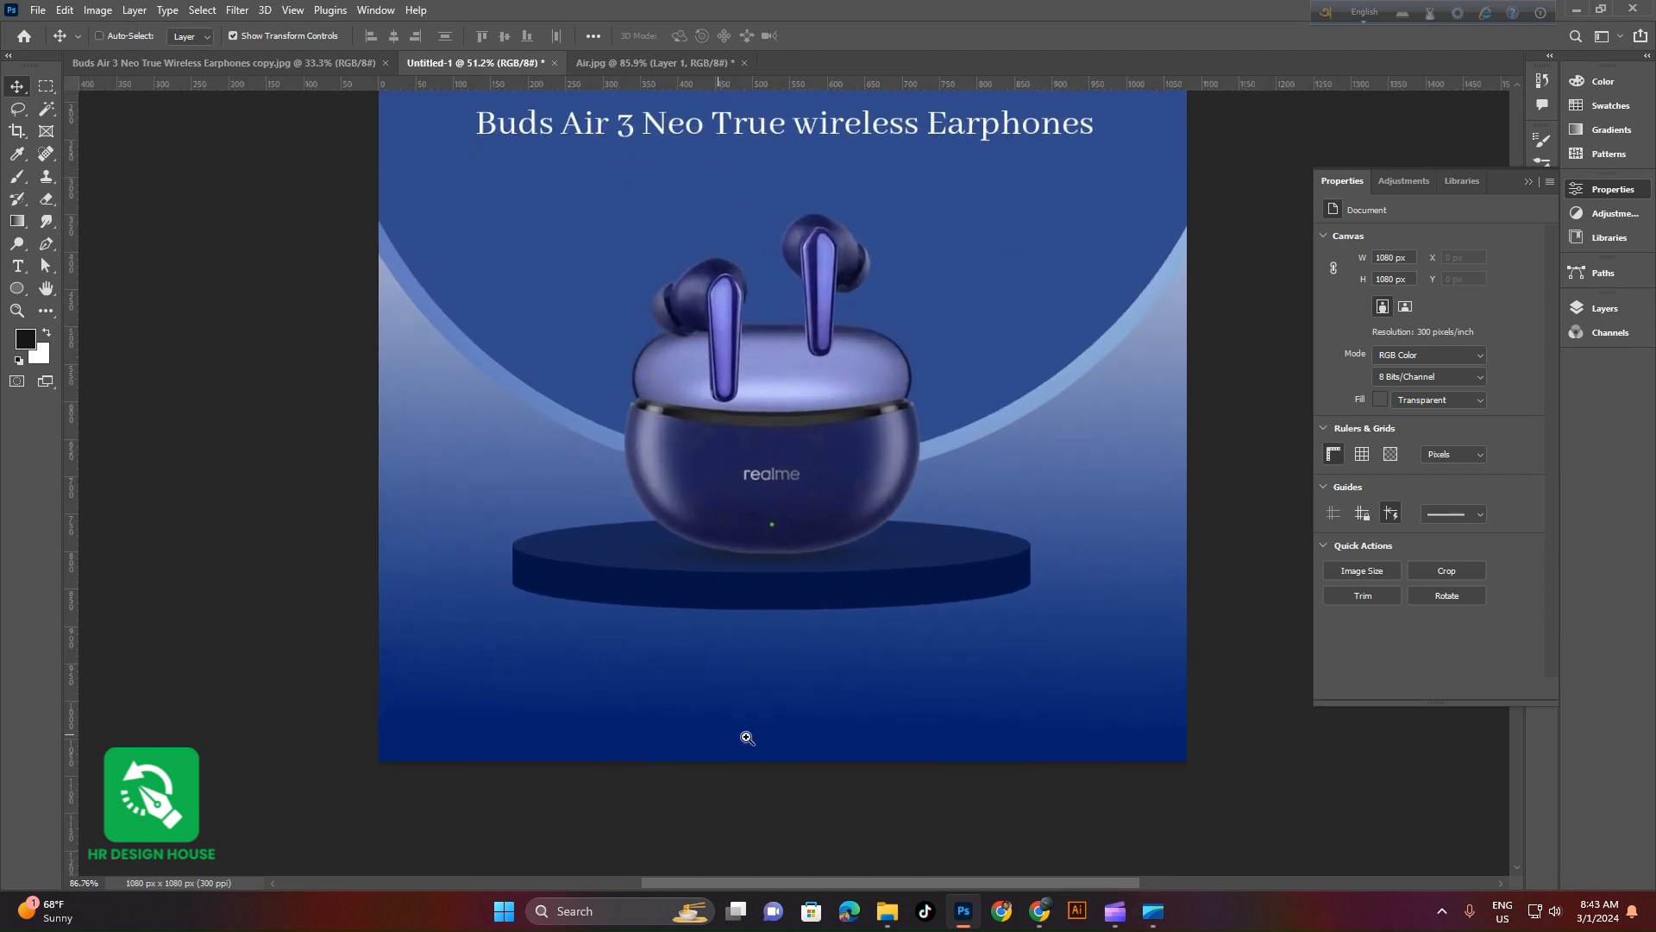
{"action": "left_click", "coordinate": [18, 289]}
{"action": "right_click", "coordinate": [17, 289]}
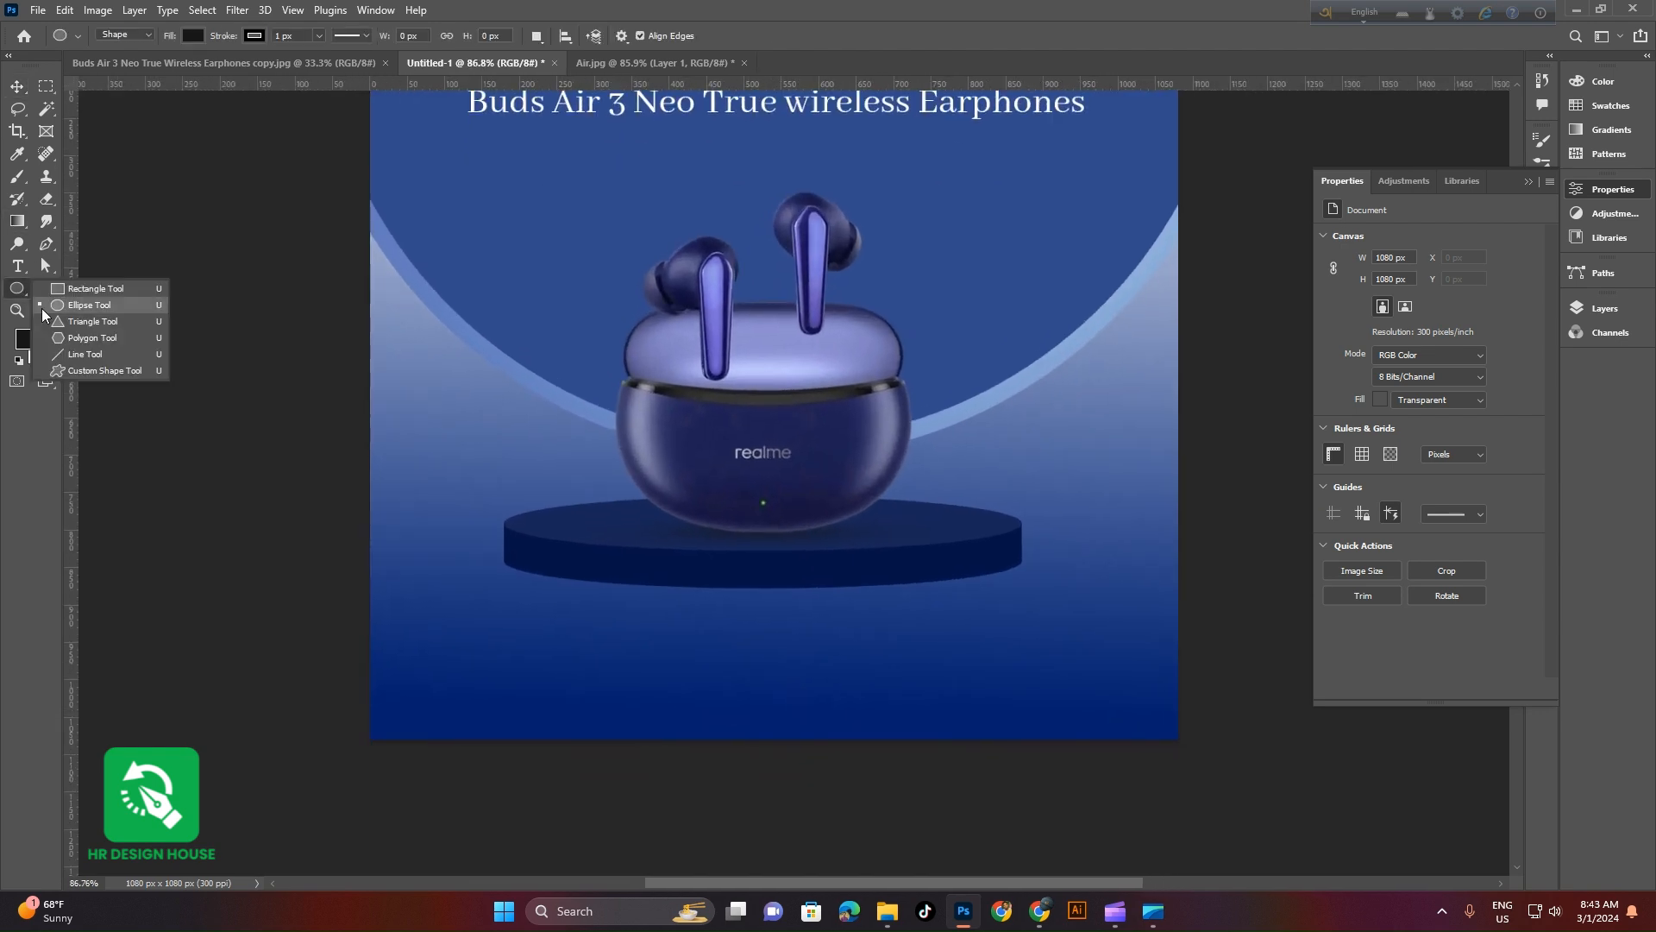
{"action": "left_click", "coordinate": [95, 289]}
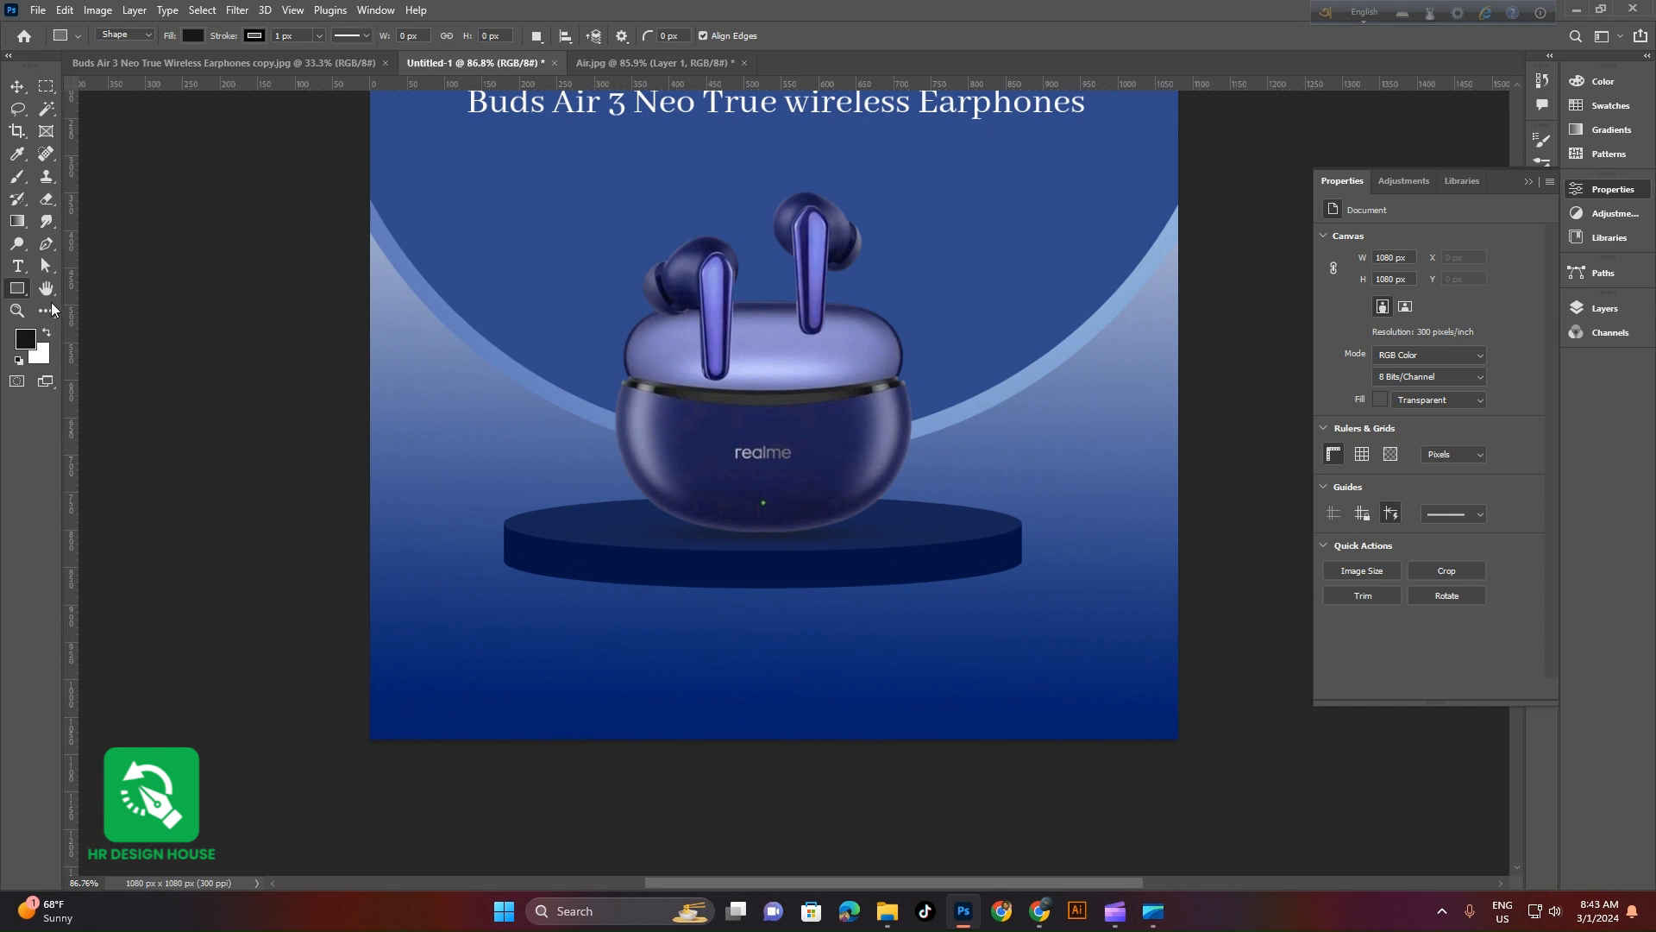
{"action": "left_click_drag", "start_coordinate": [599, 651], "coordinate": [875, 695]}
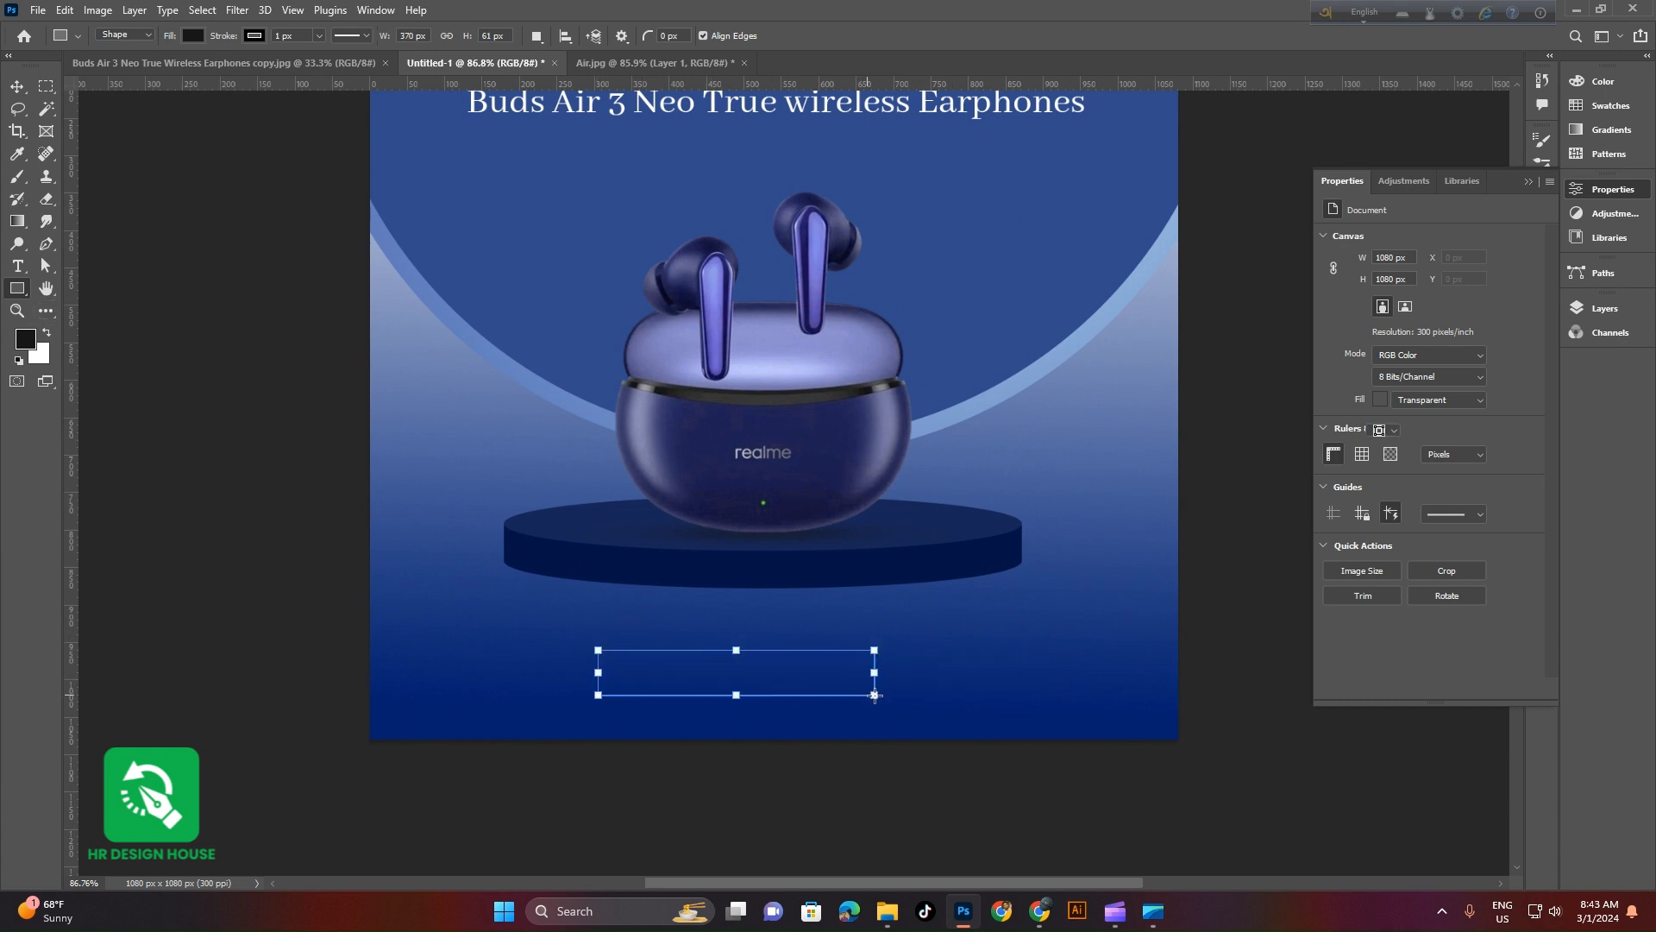
{"action": "left_click", "coordinate": [18, 86]}
Remove the new rectangle's stroke and round all its corners to 30.5 px
{"action": "left_click", "coordinate": [1383, 386]}
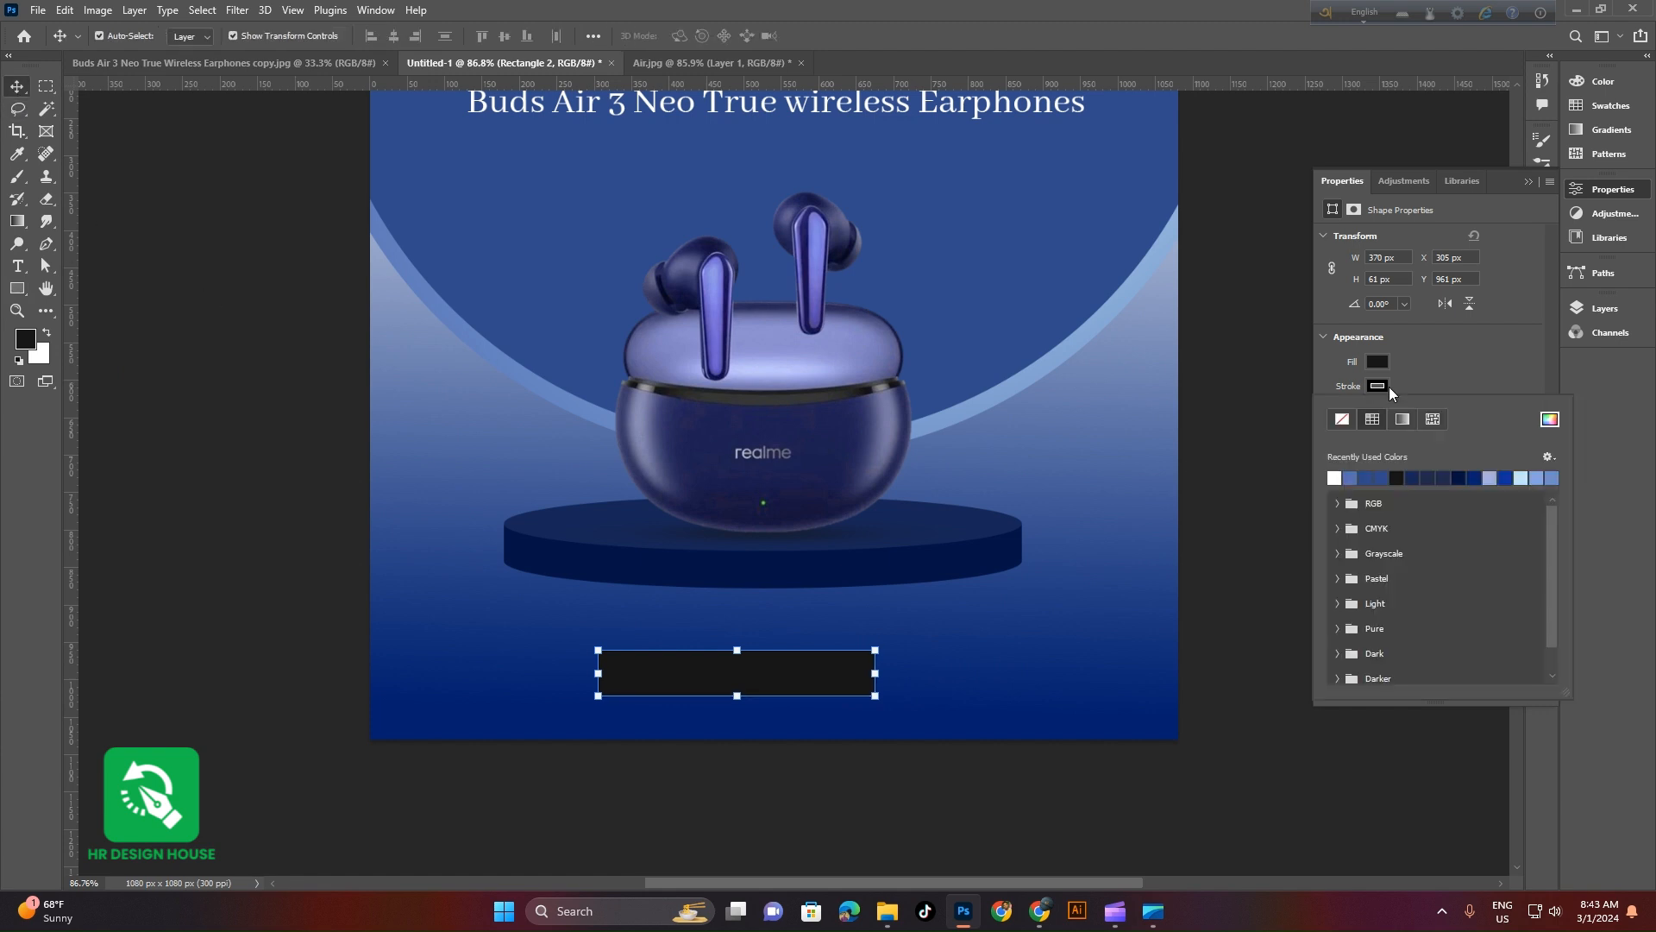
{"action": "left_click", "coordinate": [1343, 418]}
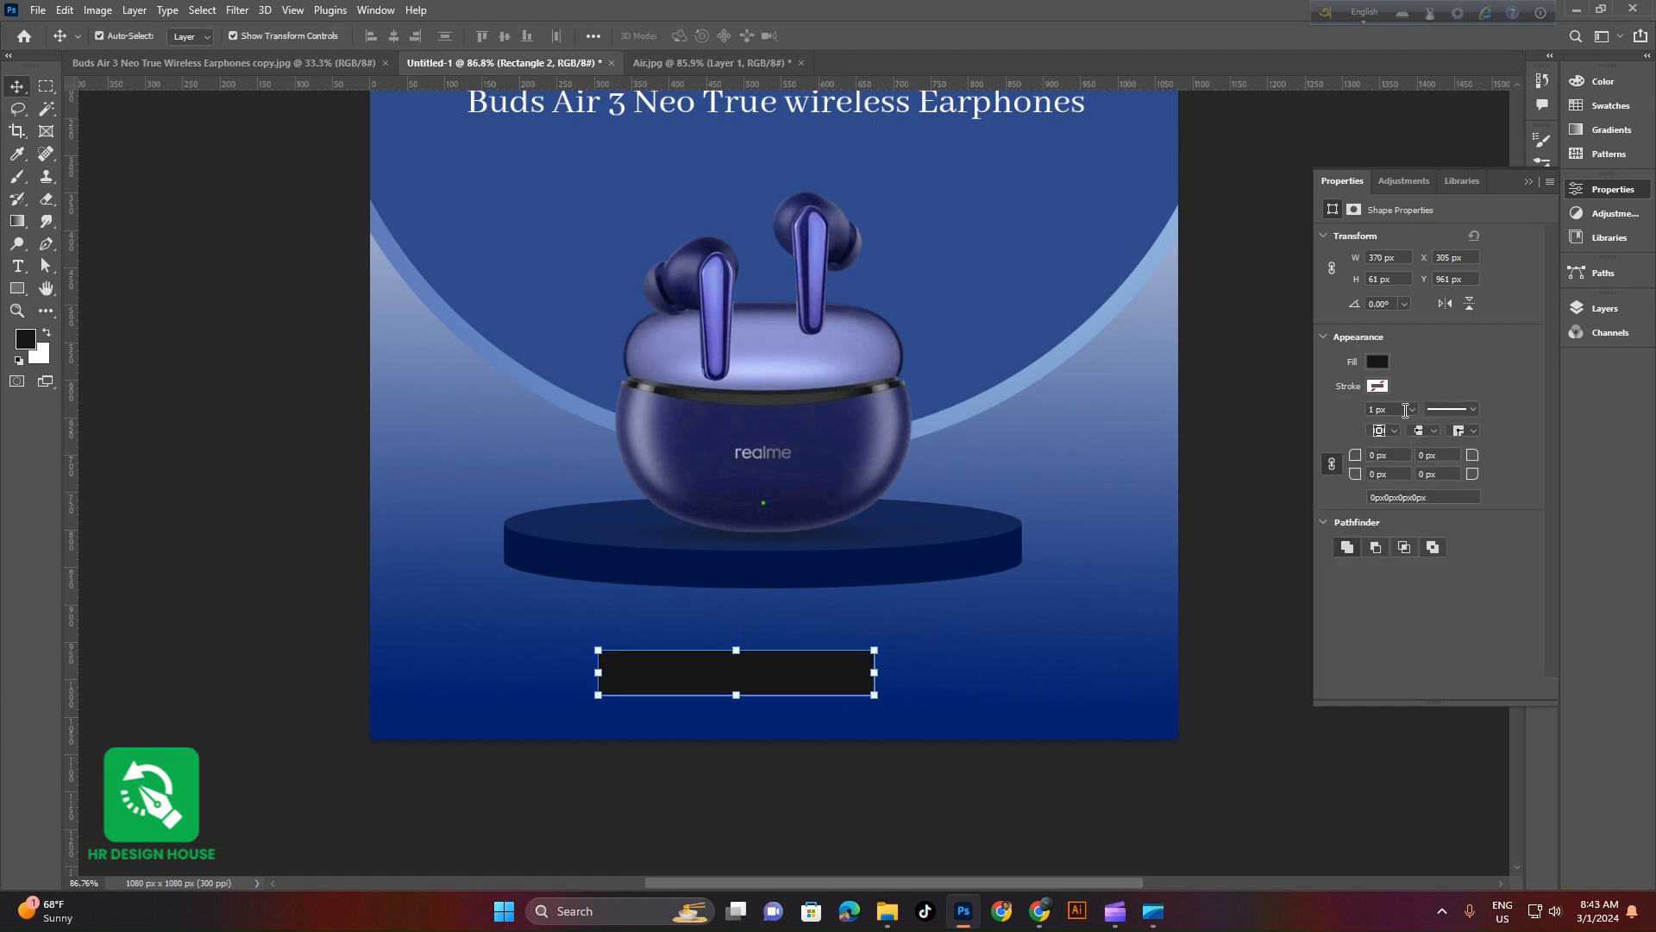
{"action": "left_click_drag", "start_coordinate": [1356, 454], "coordinate": [1440, 458]}
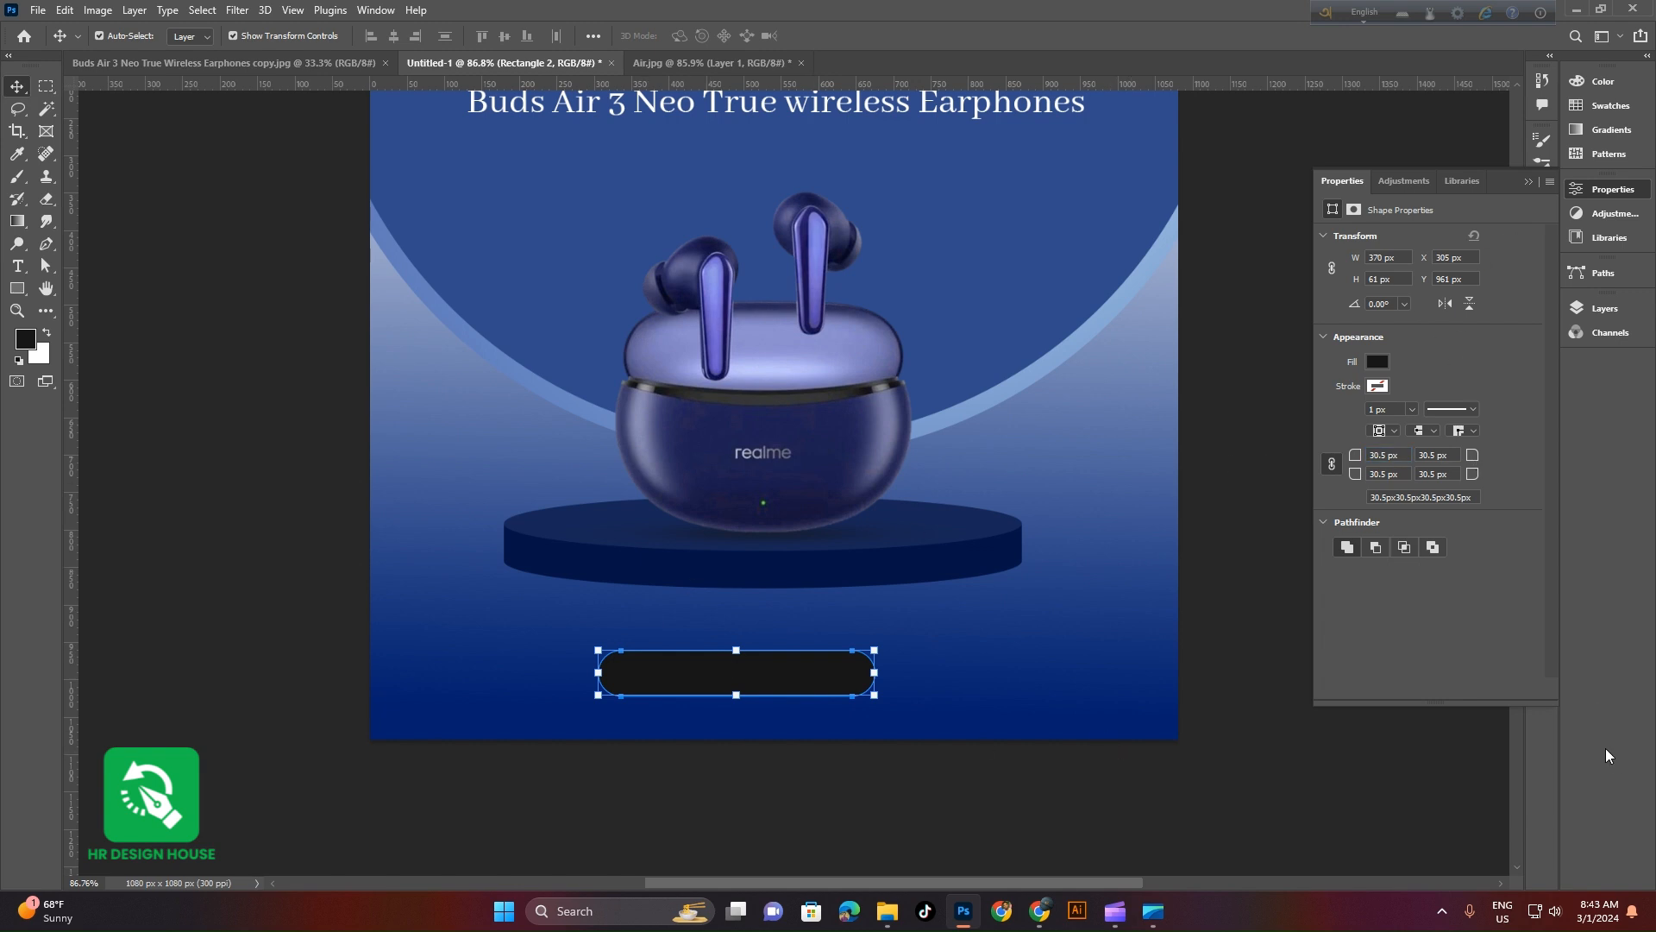
Add a linear light-blue-to-blue gradient overlay to the rounded rectangle below the podium, with its alignment reset
{"action": "left_click", "coordinate": [1605, 308]}
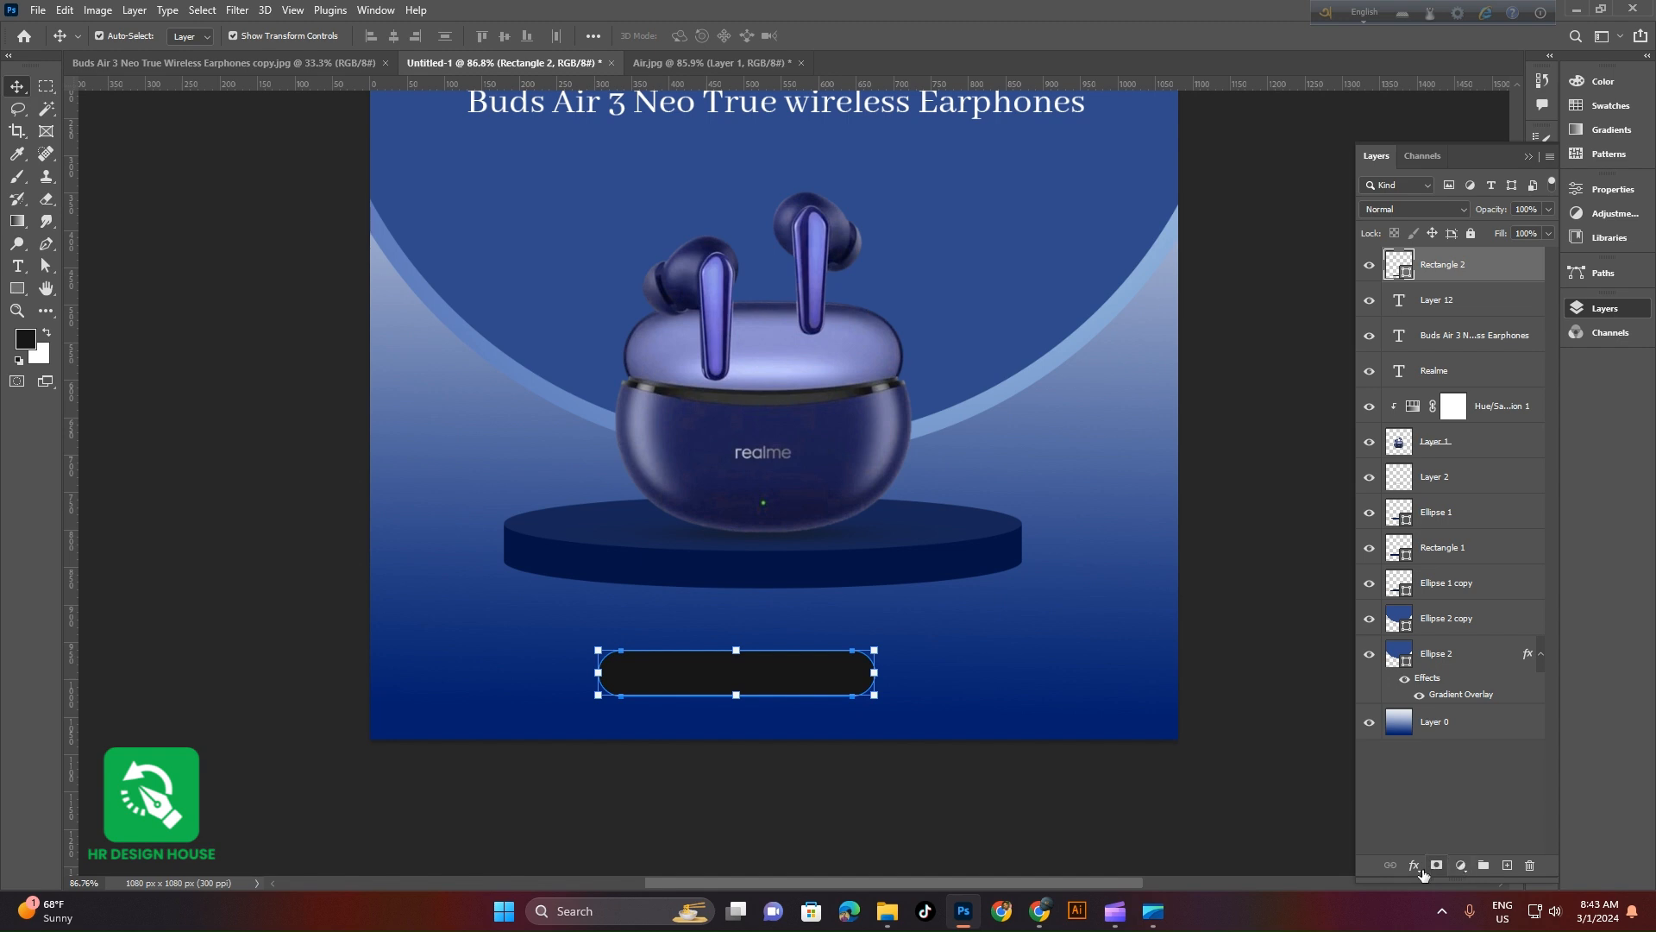
{"action": "left_click", "coordinate": [1417, 868]}
{"action": "left_click", "coordinate": [1468, 816]}
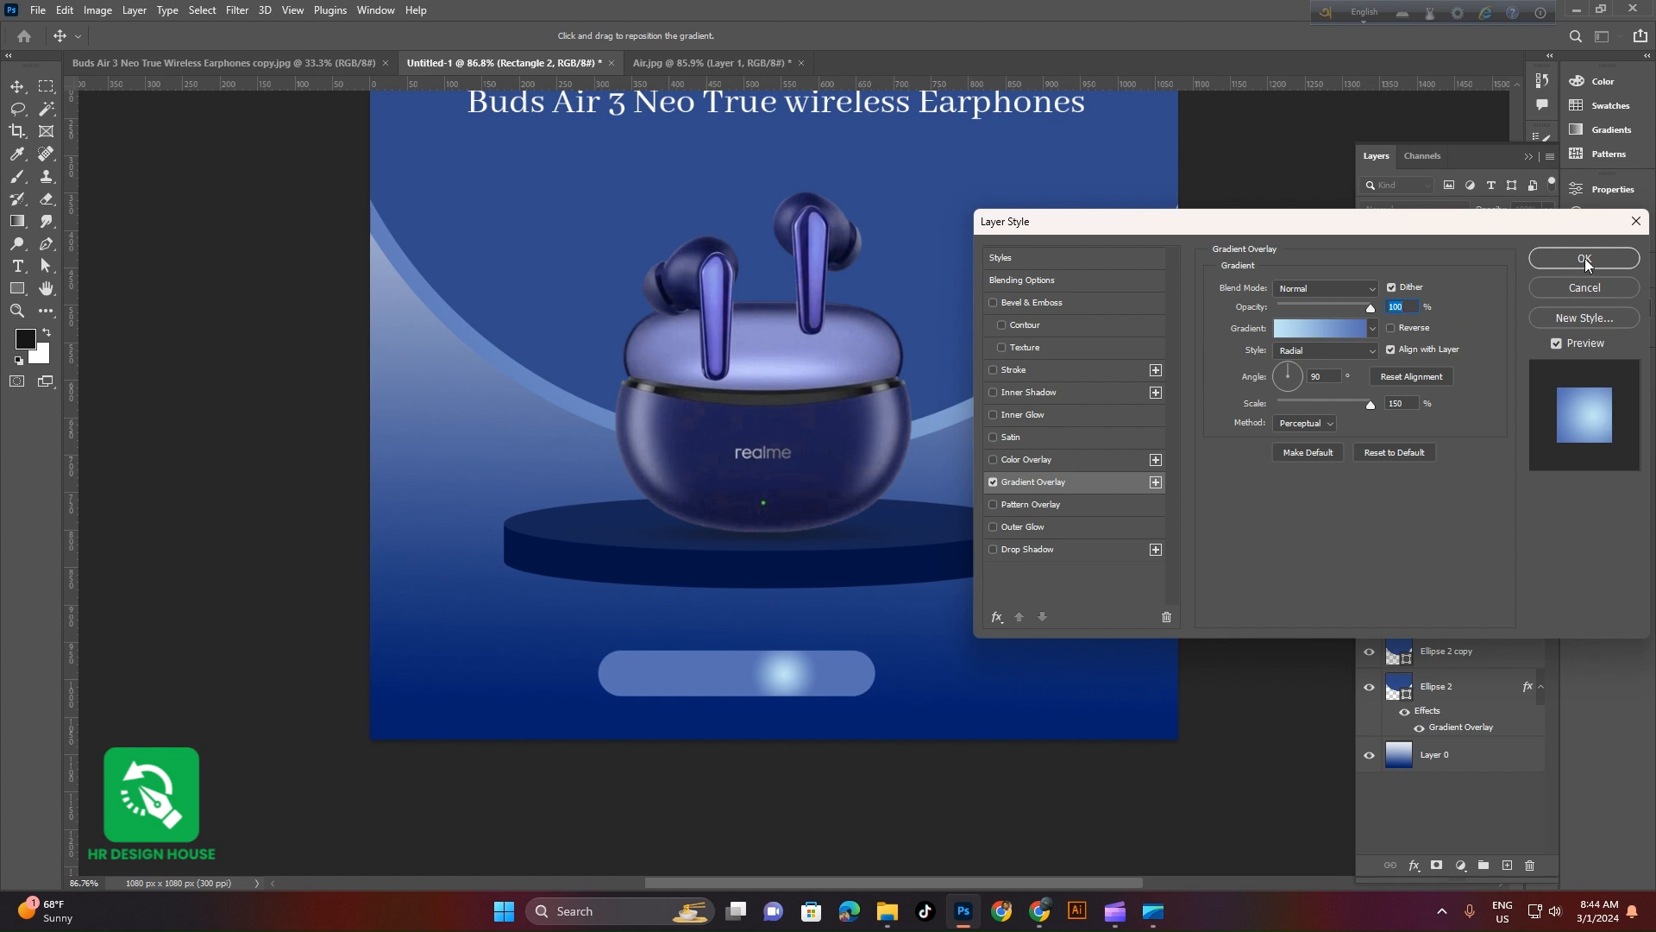
{"action": "left_click", "coordinate": [1351, 337]}
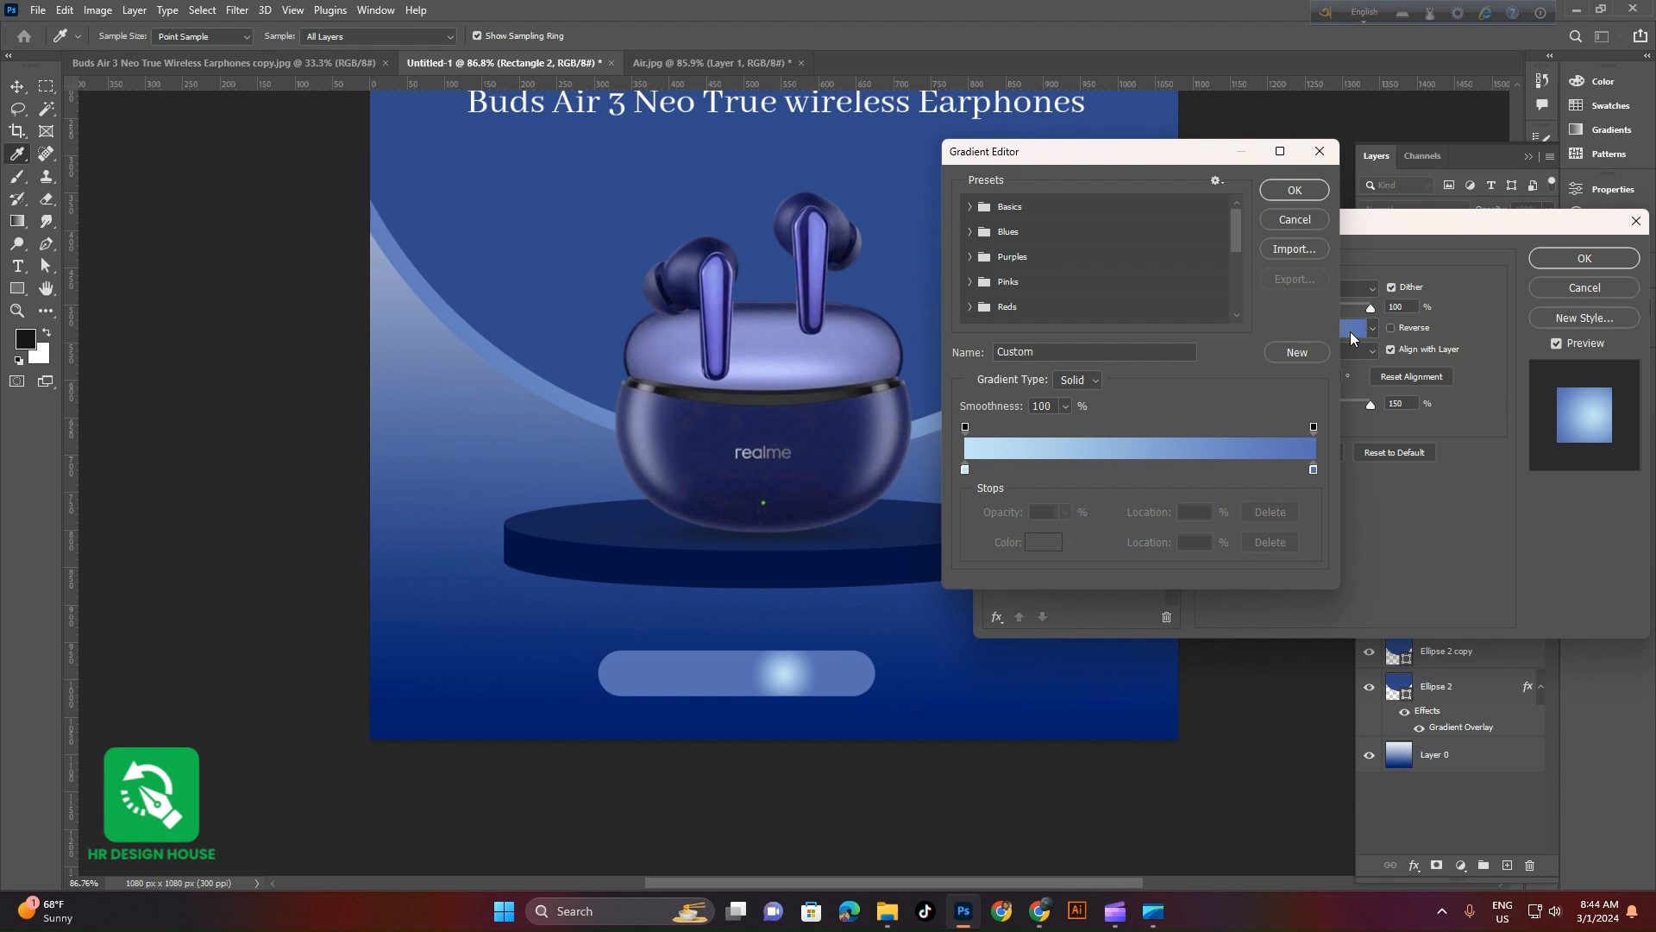
{"action": "left_click", "coordinate": [1307, 193]}
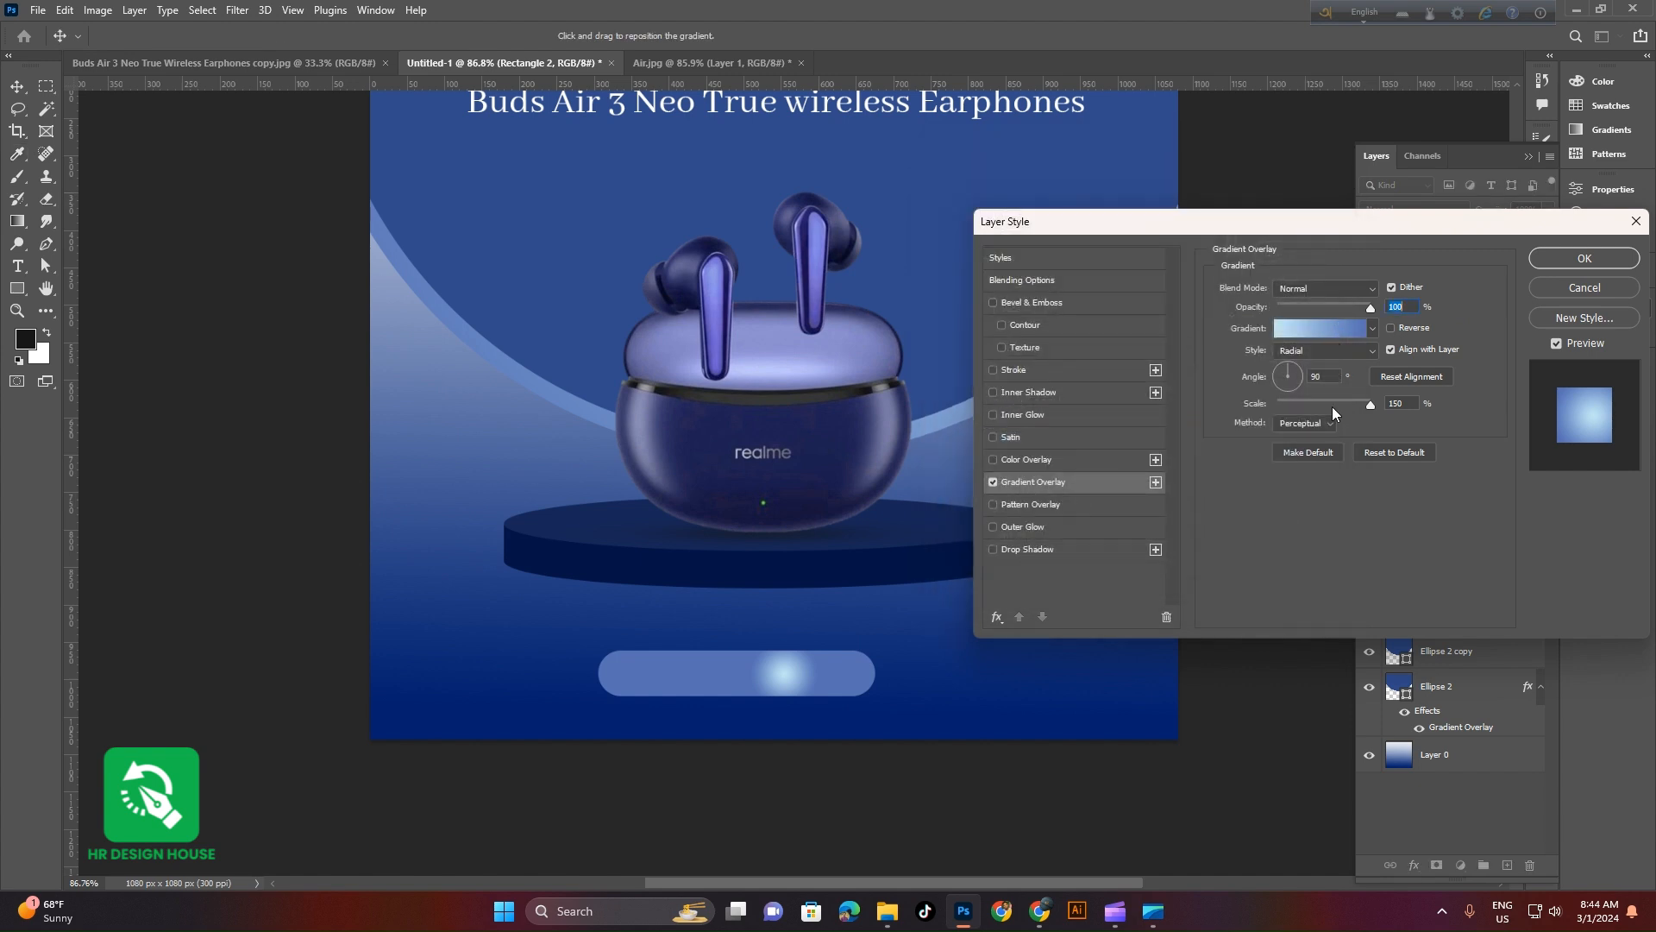
{"action": "left_click", "coordinate": [1415, 381]}
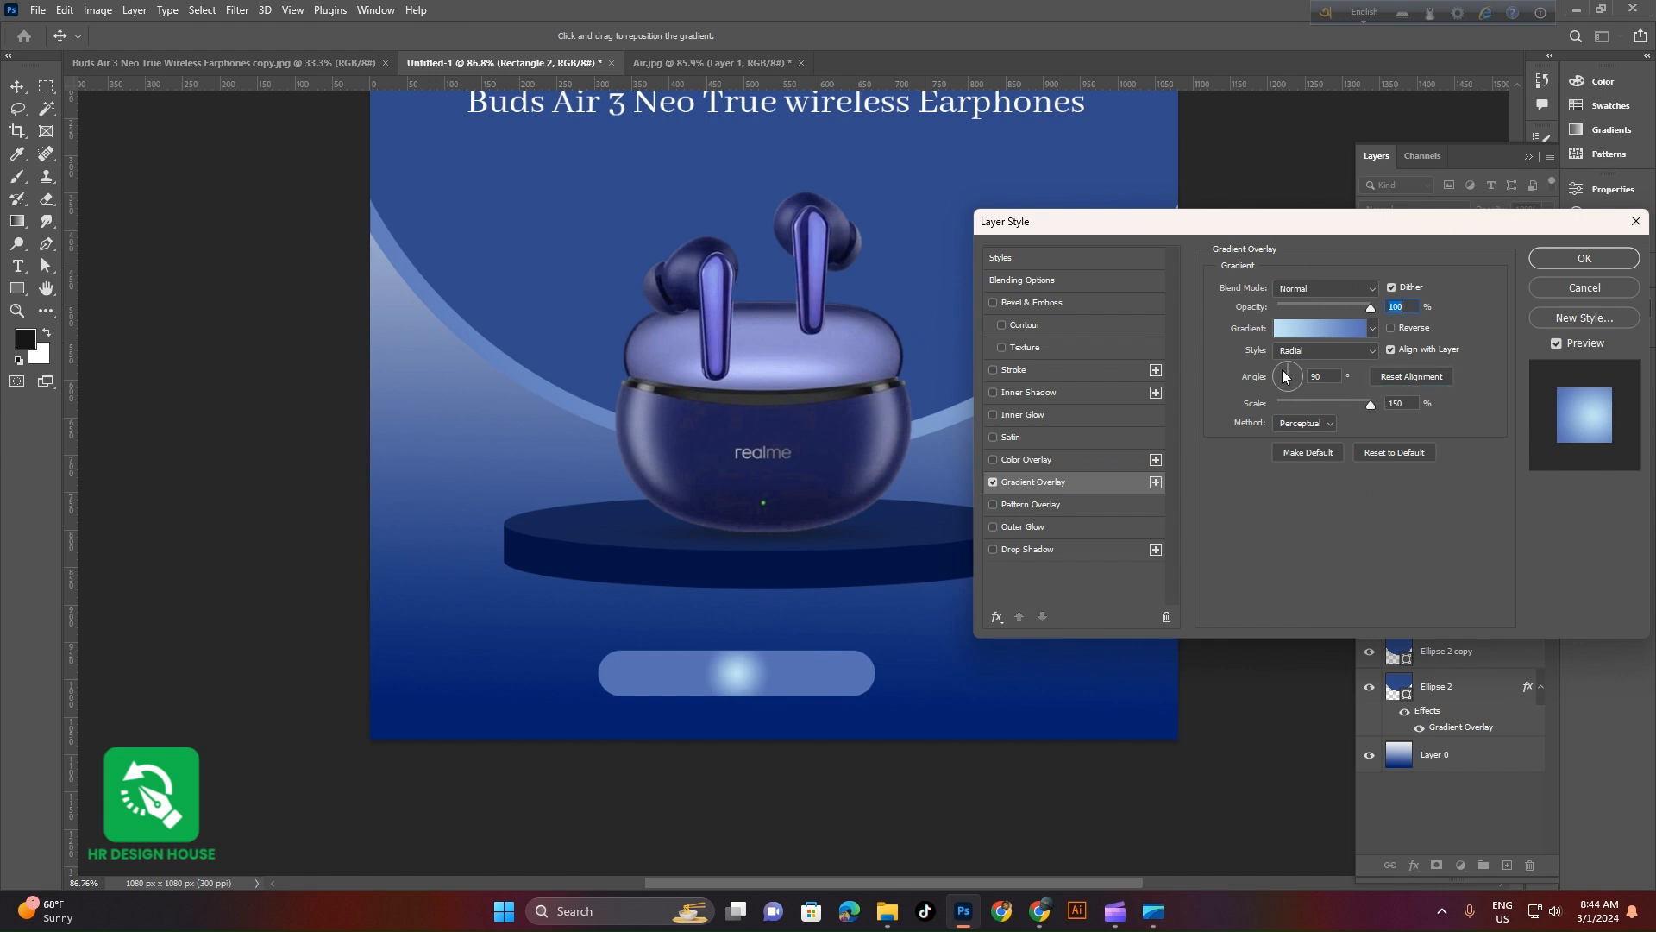
{"action": "left_click", "coordinate": [1339, 350]}
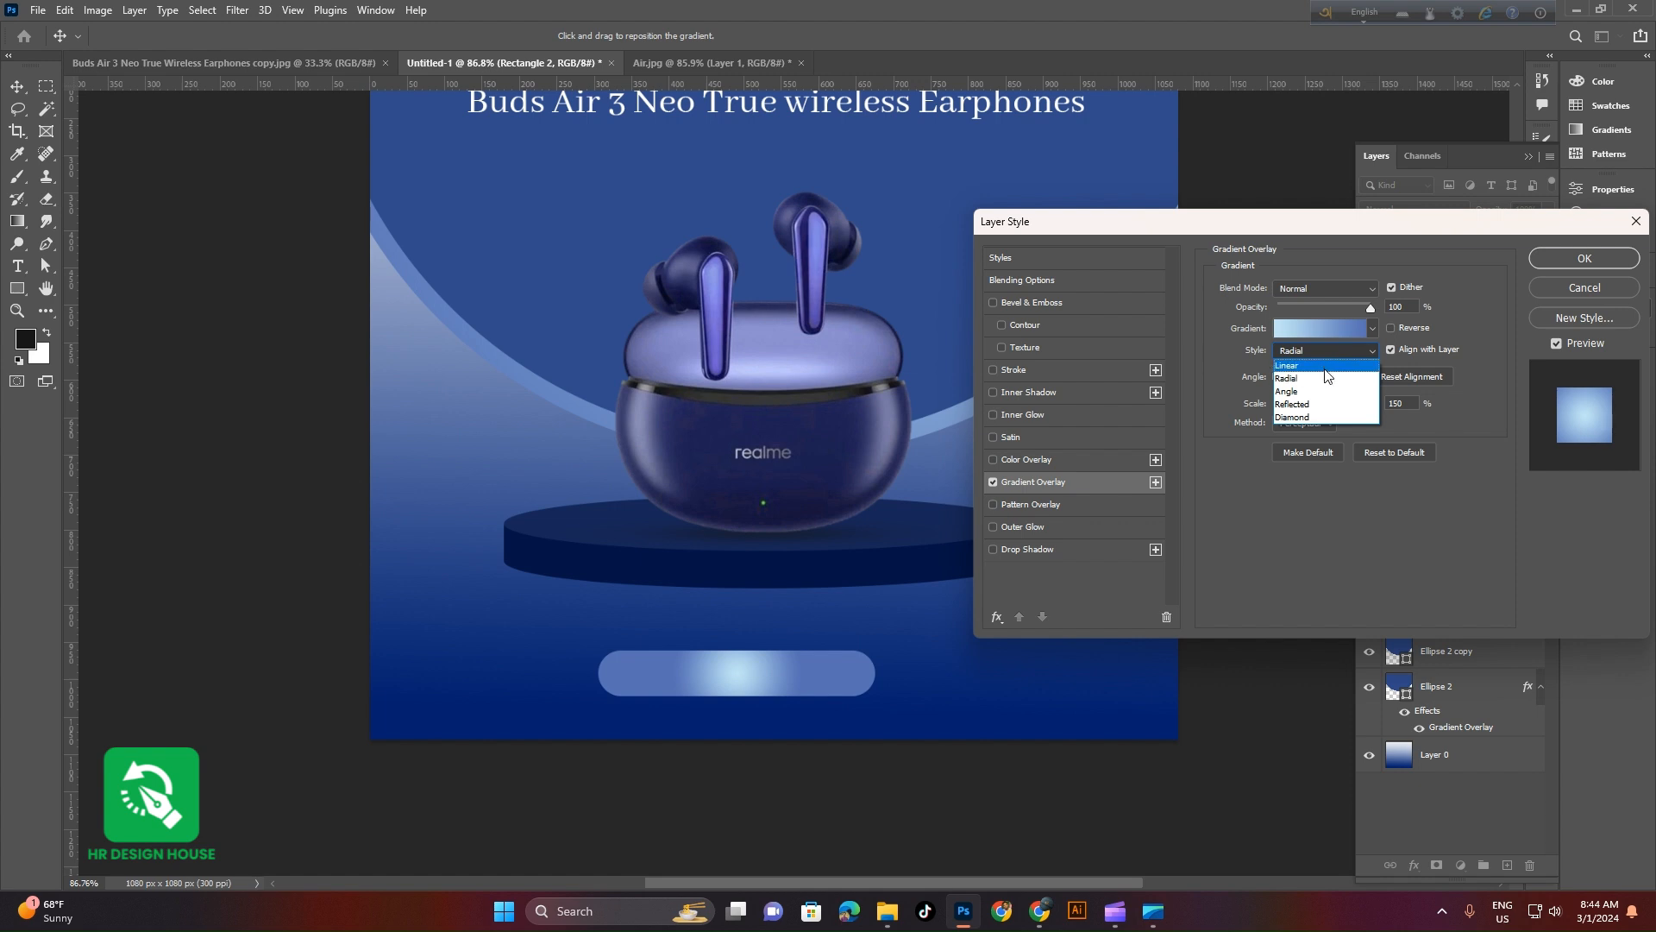
{"action": "left_click", "coordinate": [1326, 368]}
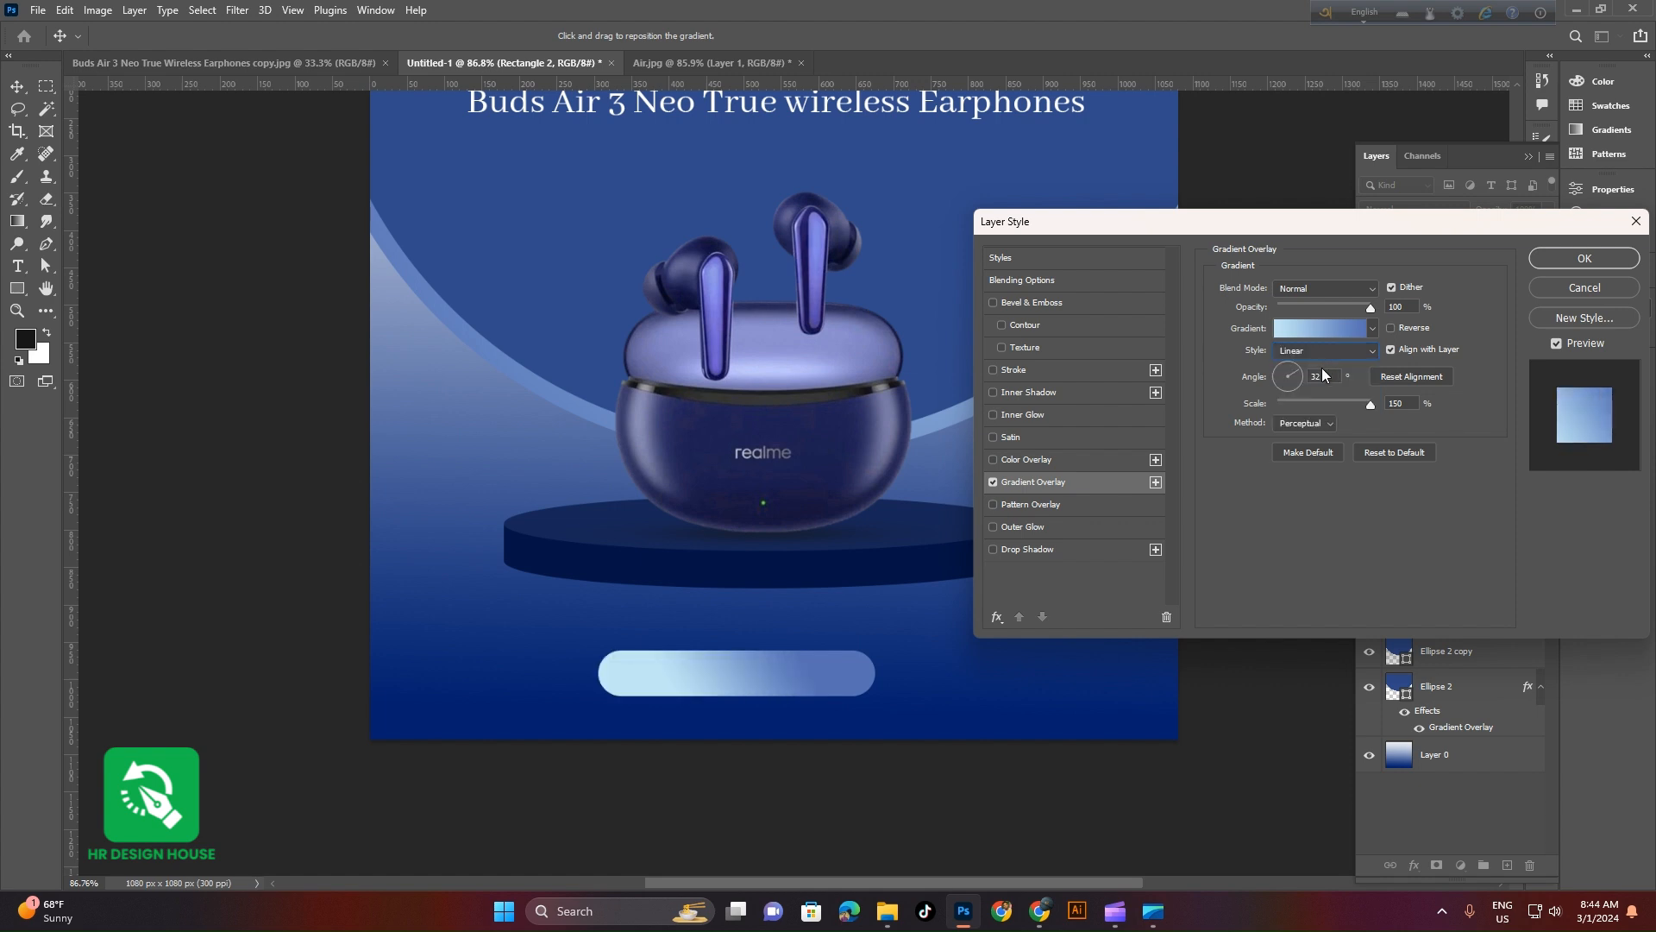
{"action": "left_click", "coordinate": [1584, 259]}
{"action": "left_click", "coordinate": [566, 677]}
Duplicate the gradient rounded rectangle and flip the copy both horizontally and vertically in place
{"action": "left_click", "coordinate": [749, 674]}
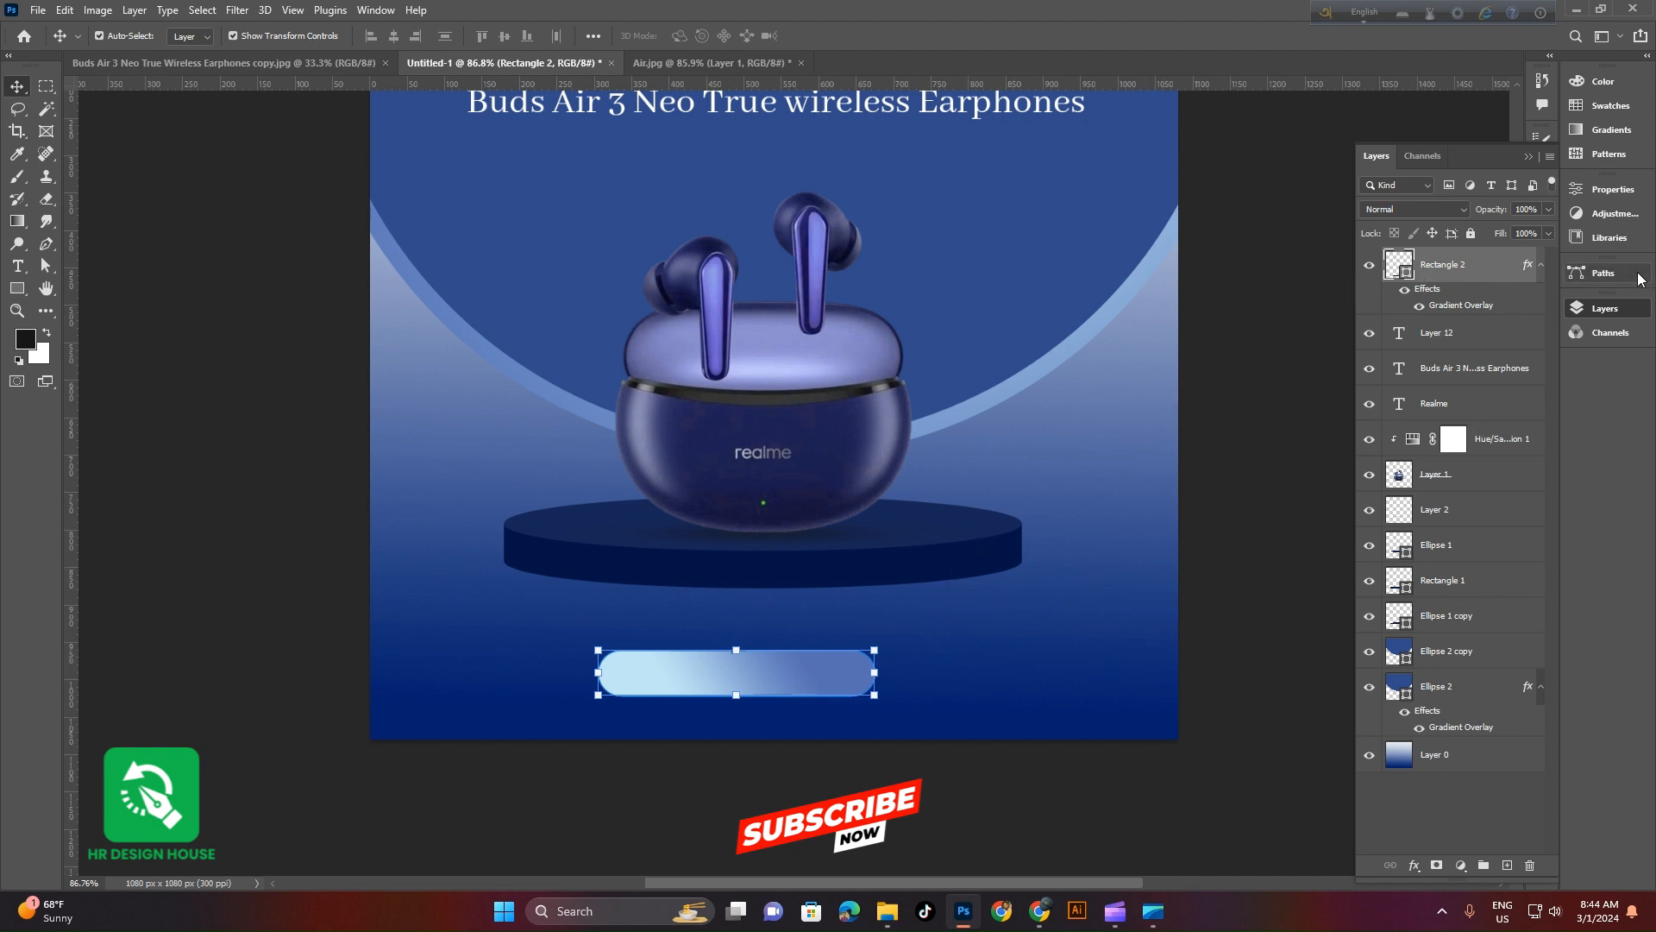
{"action": "key", "text": "ctrl+j"}
{"action": "key", "text": "ctrl+t"}
{"action": "left_click_drag", "start_coordinate": [893, 655], "coordinate": [623, 702]}
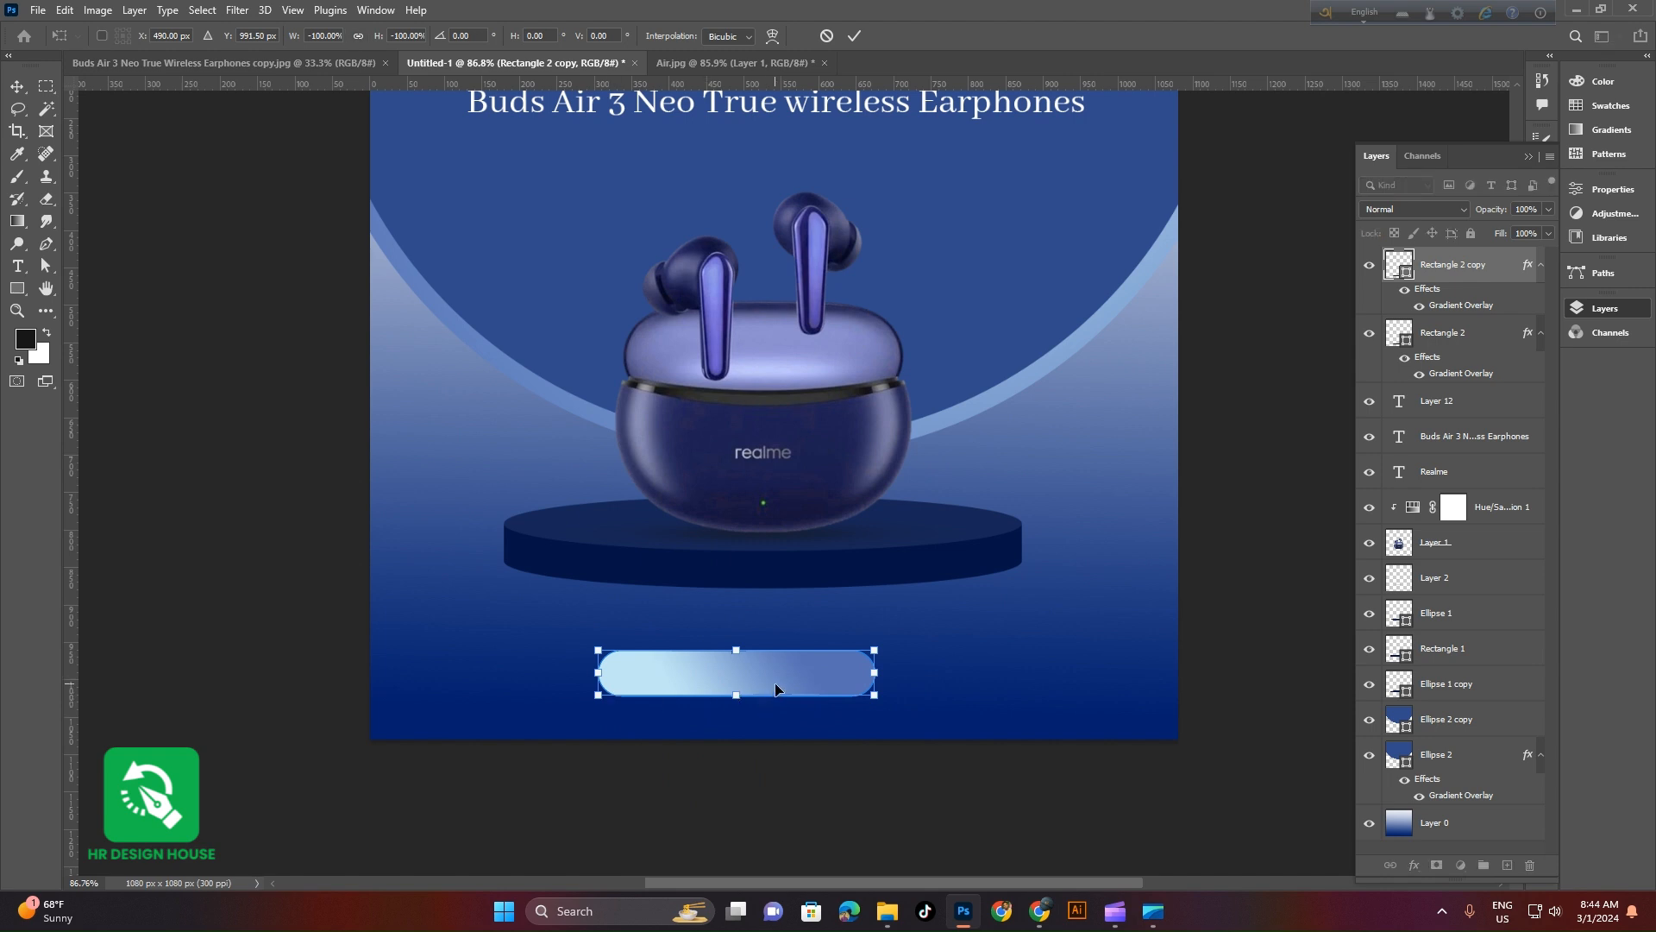
{"action": "left_click", "coordinate": [852, 38]}
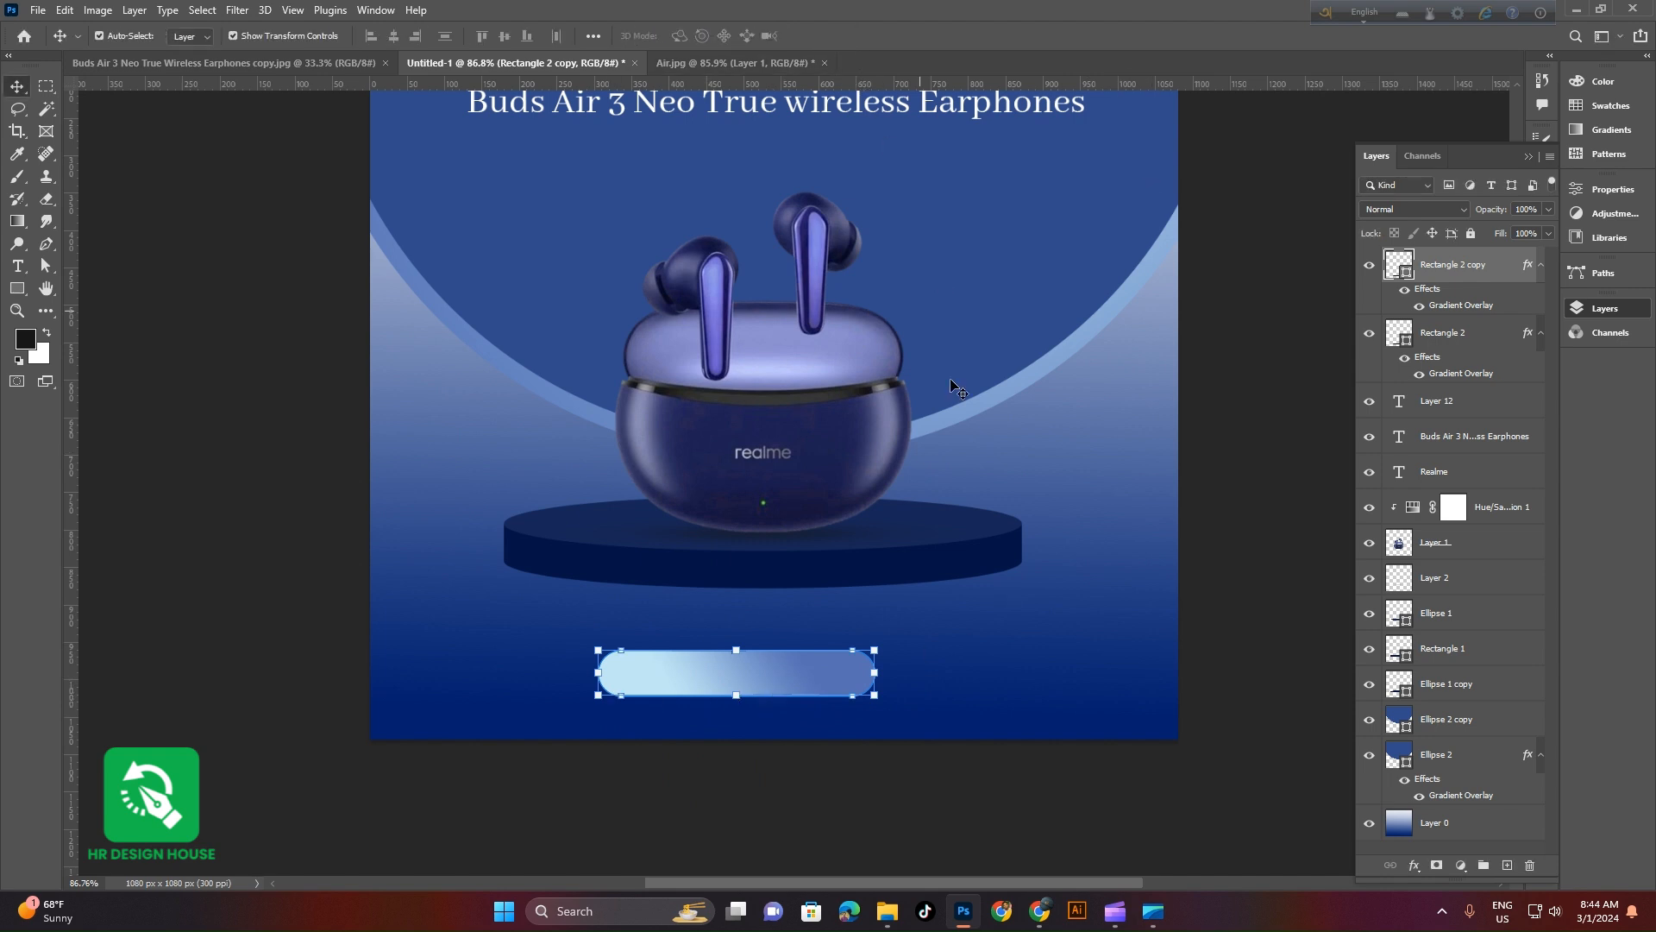
Set the gradient overlay angle of the duplicated rounded rectangle to 175° so its light end is reversed
{"action": "left_click", "coordinate": [791, 674]}
{"action": "left_click", "coordinate": [1415, 866]}
{"action": "left_click", "coordinate": [1458, 816]}
{"action": "left_click_drag", "start_coordinate": [1297, 375], "coordinate": [1246, 374]}
{"action": "left_click", "coordinate": [1550, 264]}
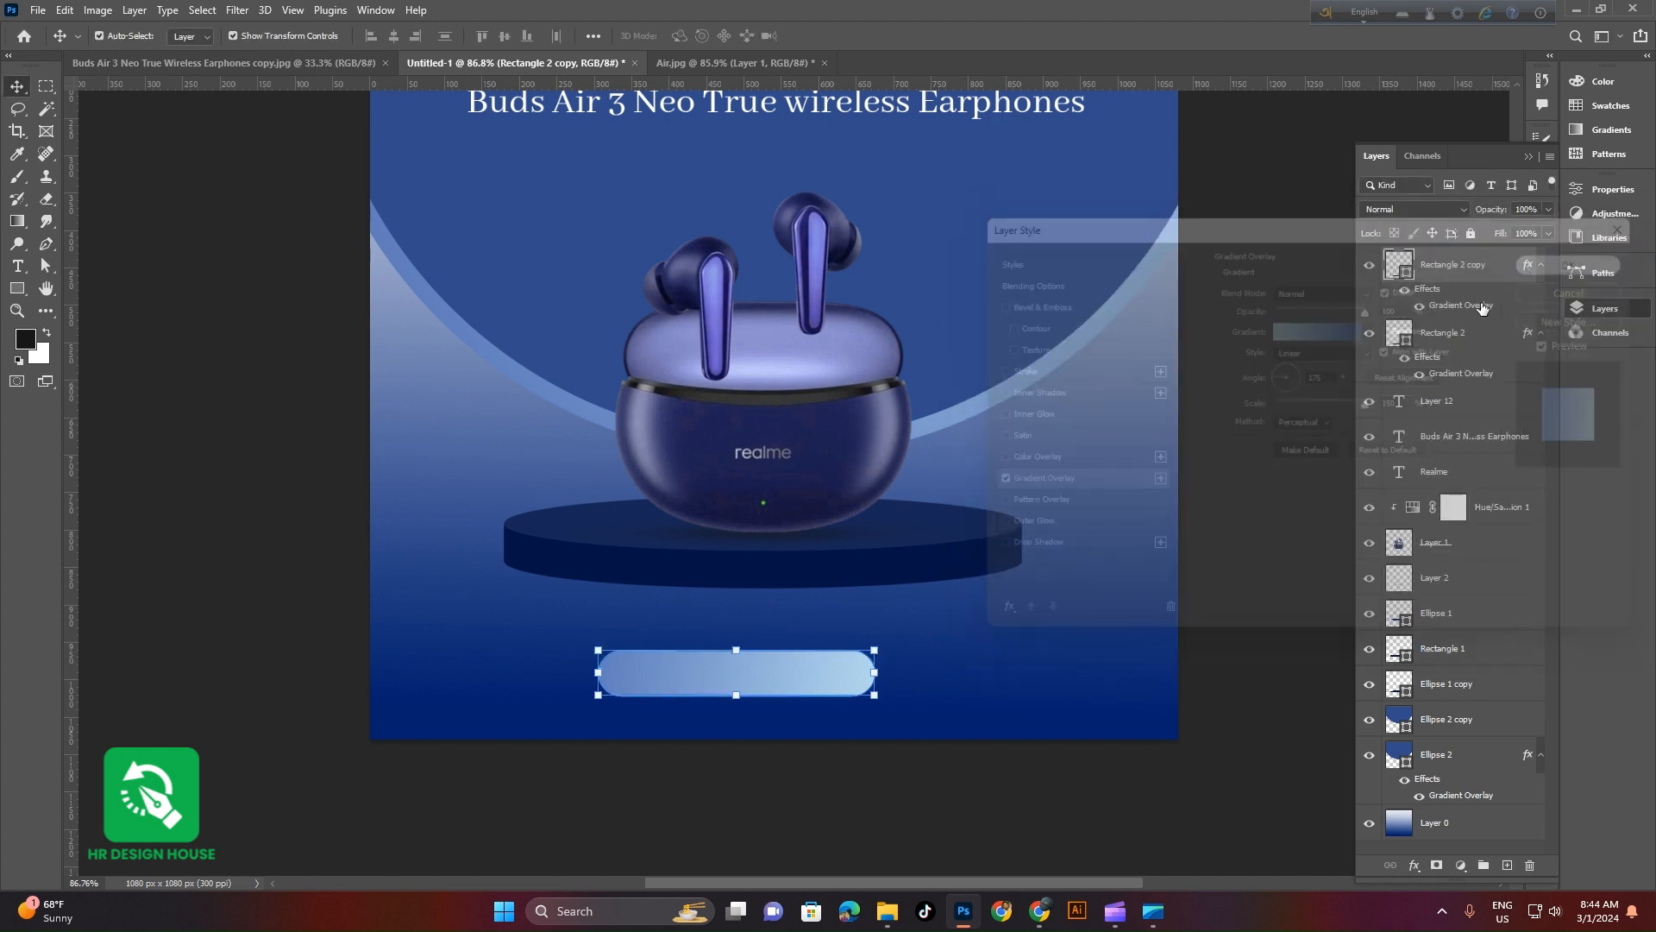
Scale the duplicated rounded rectangle to about 96.8% width and 85.8% height, leaving a thin rim of the original around it
{"action": "scroll", "coordinate": [1027, 713], "scroll_direction": "up", "scroll_amount": 5}
{"action": "left_click_drag", "start_coordinate": [917, 671], "coordinate": [901, 673]}
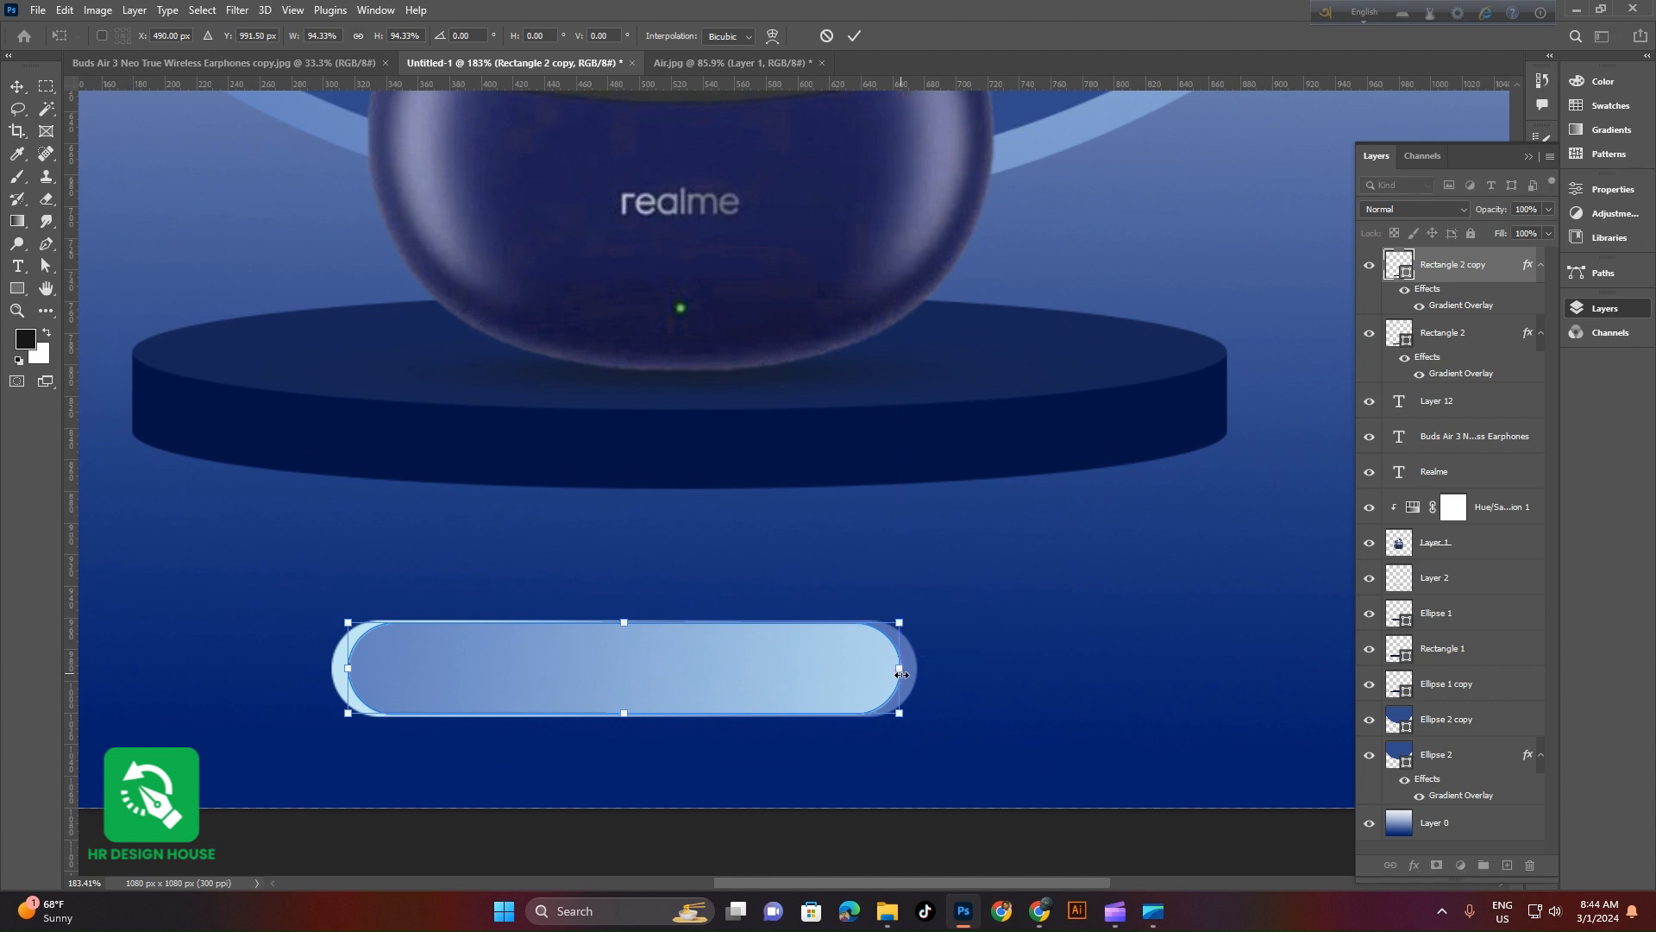
{"action": "left_click_drag", "start_coordinate": [629, 622], "coordinate": [626, 627]}
{"action": "left_click_drag", "start_coordinate": [899, 709], "coordinate": [906, 709]}
{"action": "left_click_drag", "start_coordinate": [346, 665], "coordinate": [340, 663]}
{"action": "left_click_drag", "start_coordinate": [909, 666], "coordinate": [908, 666]}
{"action": "scroll", "coordinate": [902, 638], "scroll_direction": "down", "scroll_amount": 5}
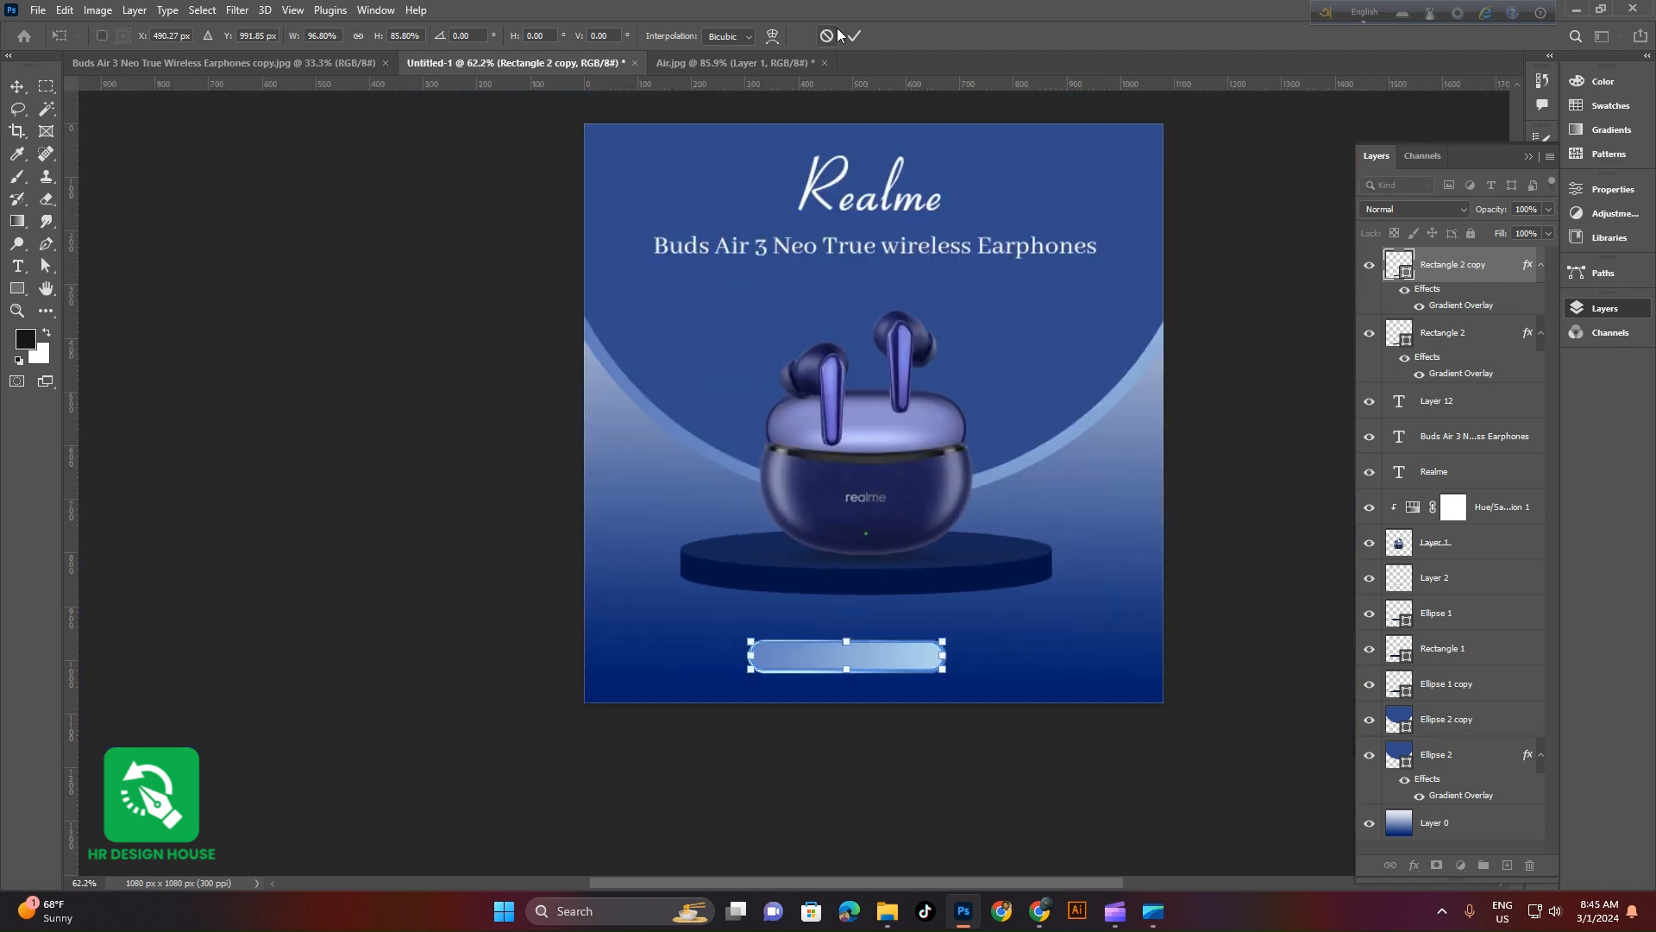
{"action": "left_click", "coordinate": [855, 35]}
Copy the product-name line down onto the button and place the copy above all other layers
{"action": "scroll", "coordinate": [917, 728], "scroll_direction": "up", "scroll_amount": 4}
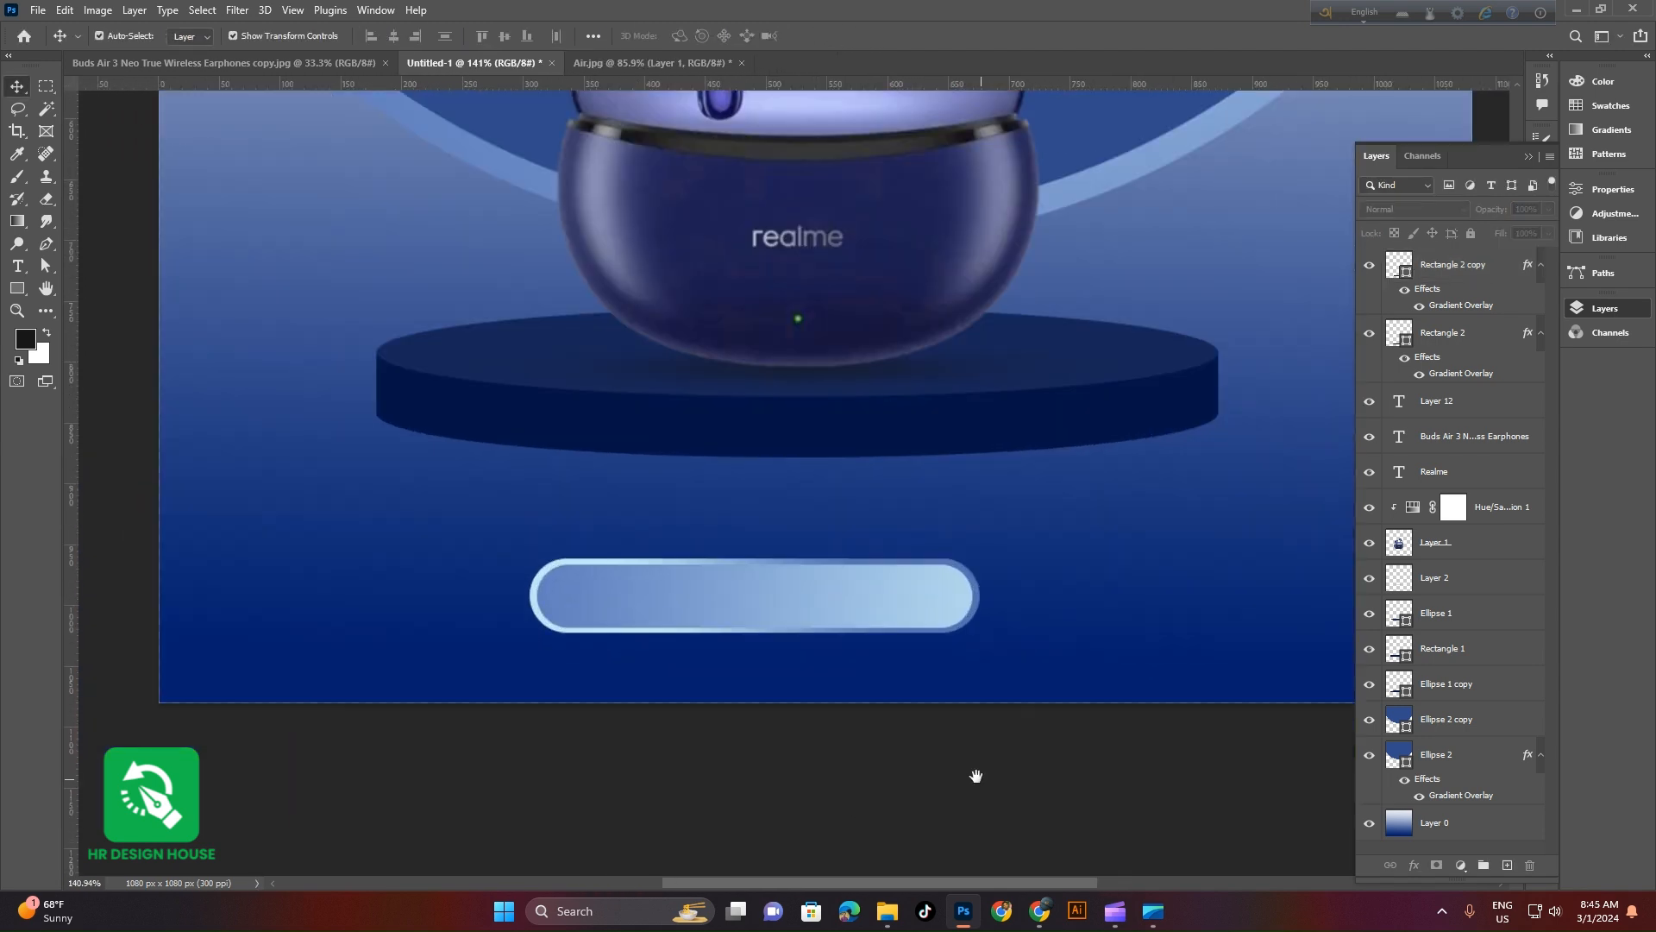
{"action": "scroll", "coordinate": [917, 724], "scroll_direction": "down", "scroll_amount": 4}
{"action": "scroll", "coordinate": [939, 702], "scroll_direction": "up", "scroll_amount": 4}
{"action": "scroll", "coordinate": [939, 758], "scroll_direction": "down", "scroll_amount": 1}
{"action": "scroll", "coordinate": [860, 427], "scroll_direction": "down", "scroll_amount": 3}
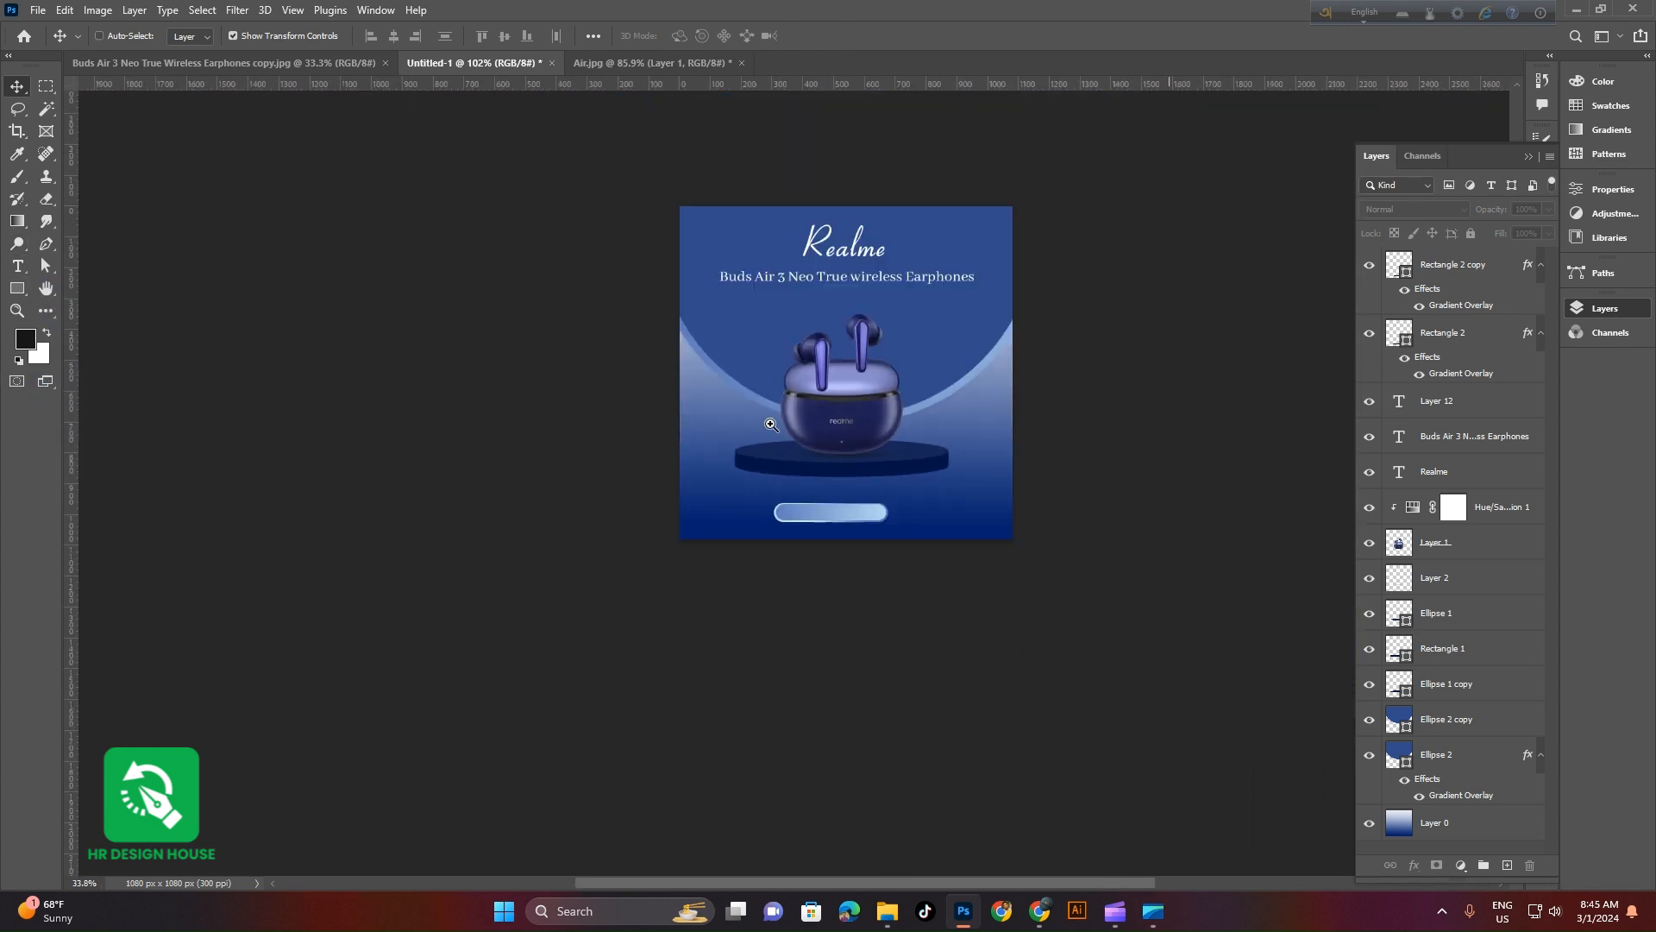
{"action": "scroll", "coordinate": [873, 311], "scroll_direction": "up", "scroll_amount": 2}
{"action": "left_click_drag", "start_coordinate": [890, 292], "coordinate": [863, 617]}
{"action": "left_click_drag", "start_coordinate": [1441, 428], "coordinate": [1447, 252]}
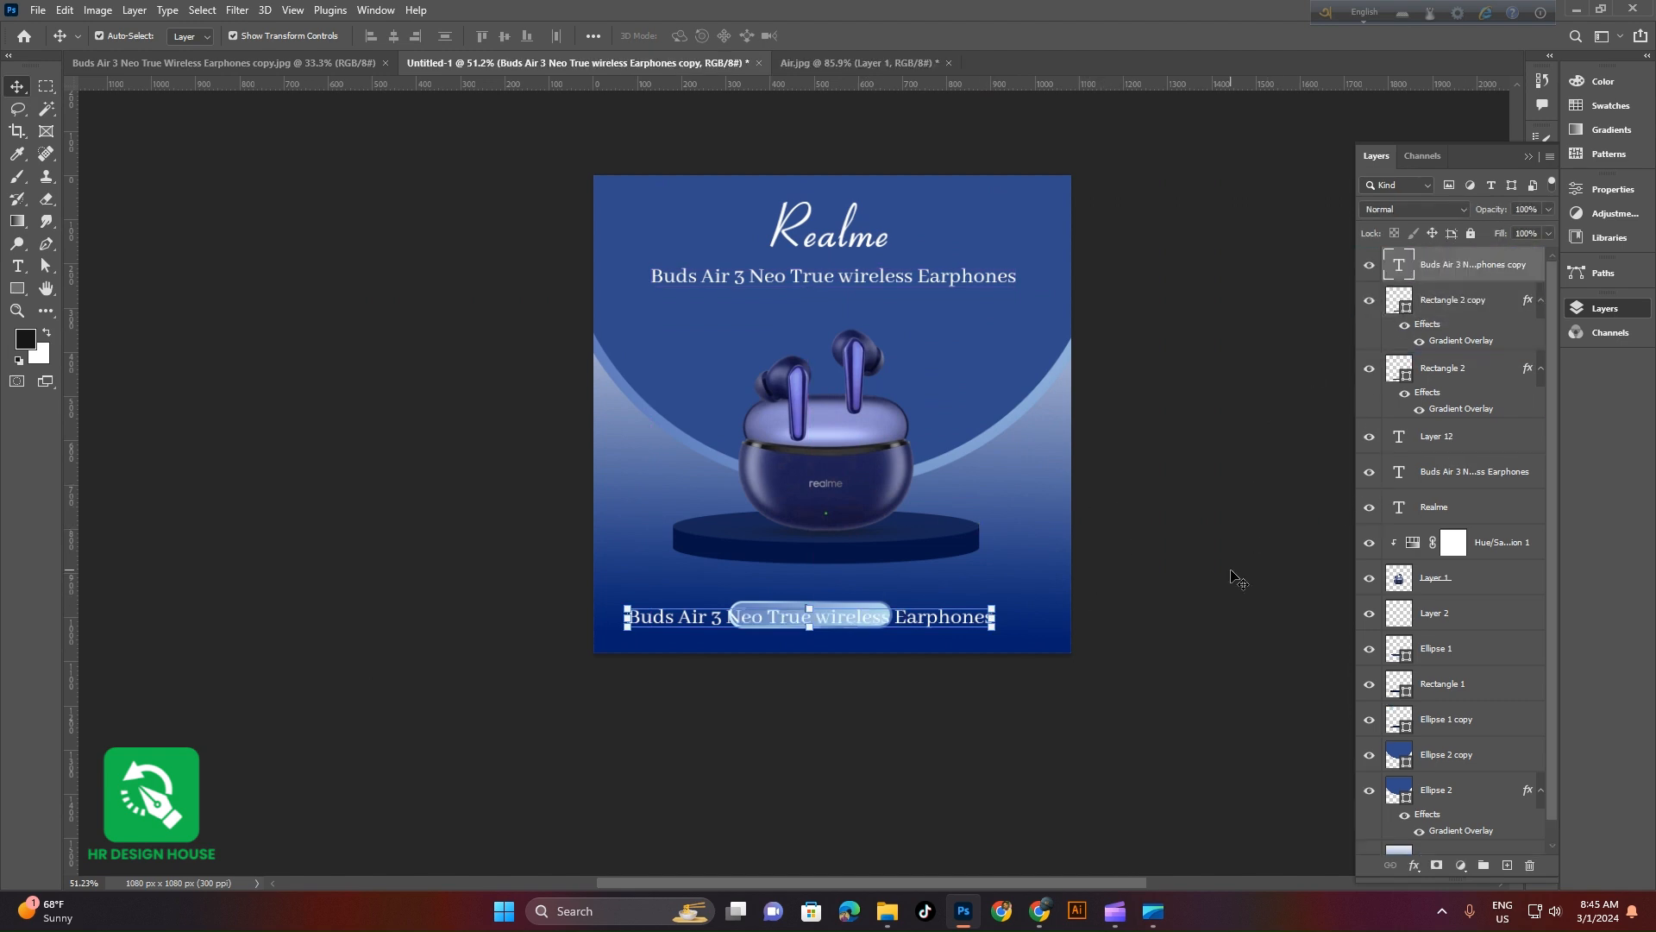
Replace the copied product-name text over the button with "Order Now"
{"action": "scroll", "coordinate": [820, 757], "scroll_direction": "up", "scroll_amount": 2}
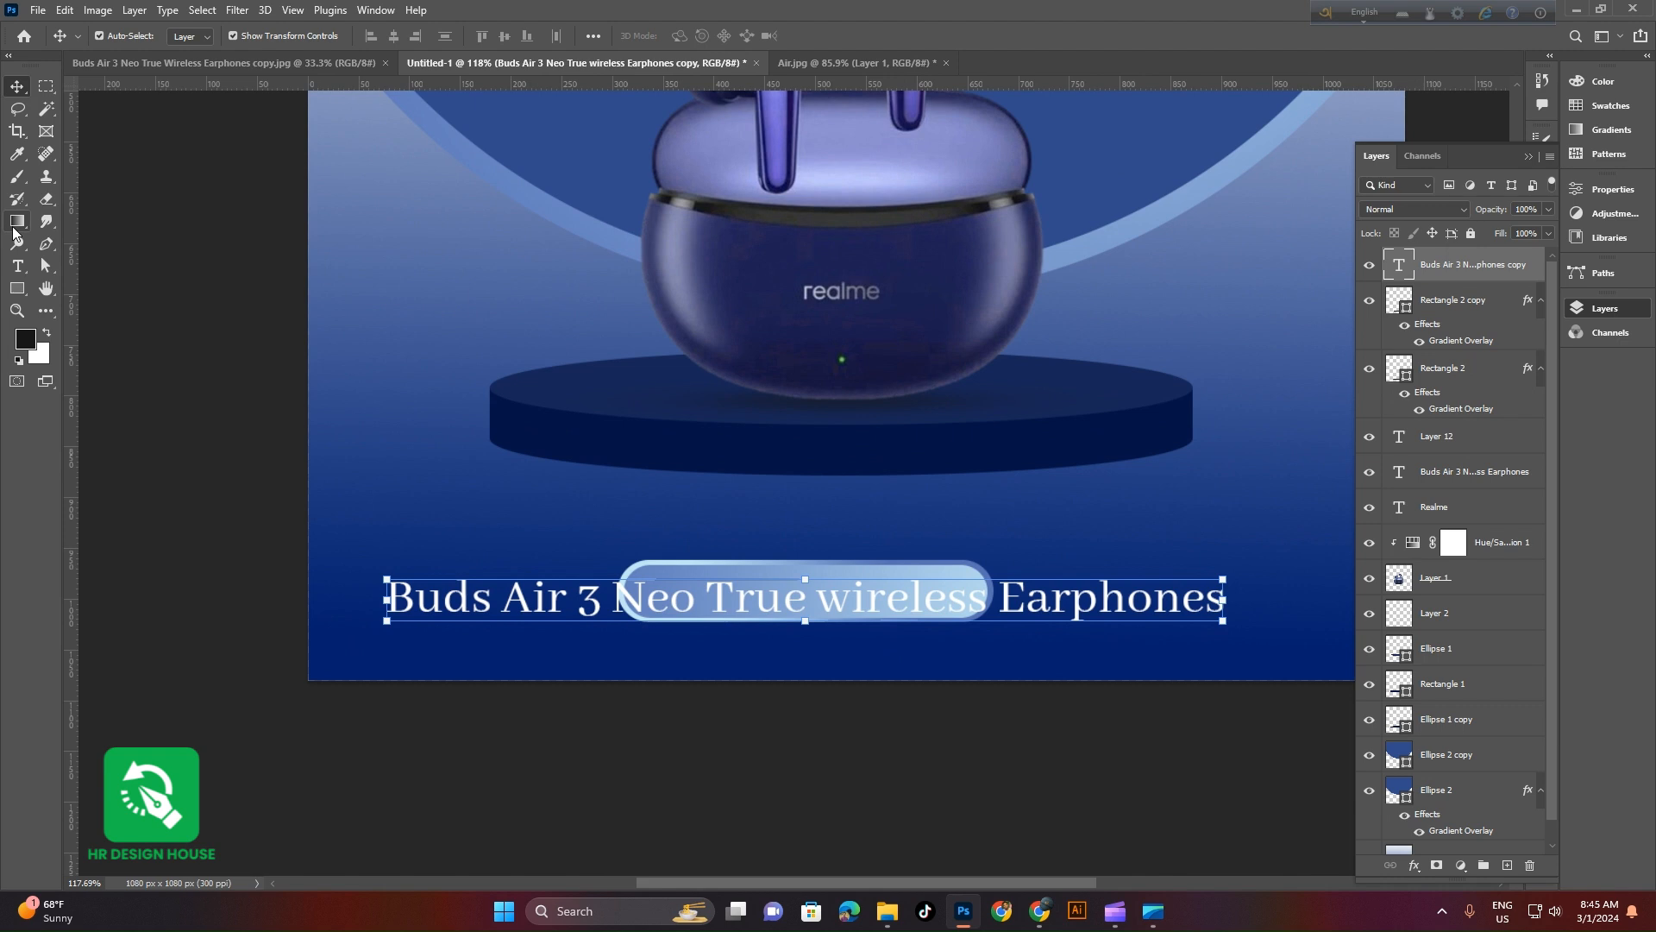
{"action": "left_click", "coordinate": [17, 265]}
{"action": "left_click", "coordinate": [779, 580]}
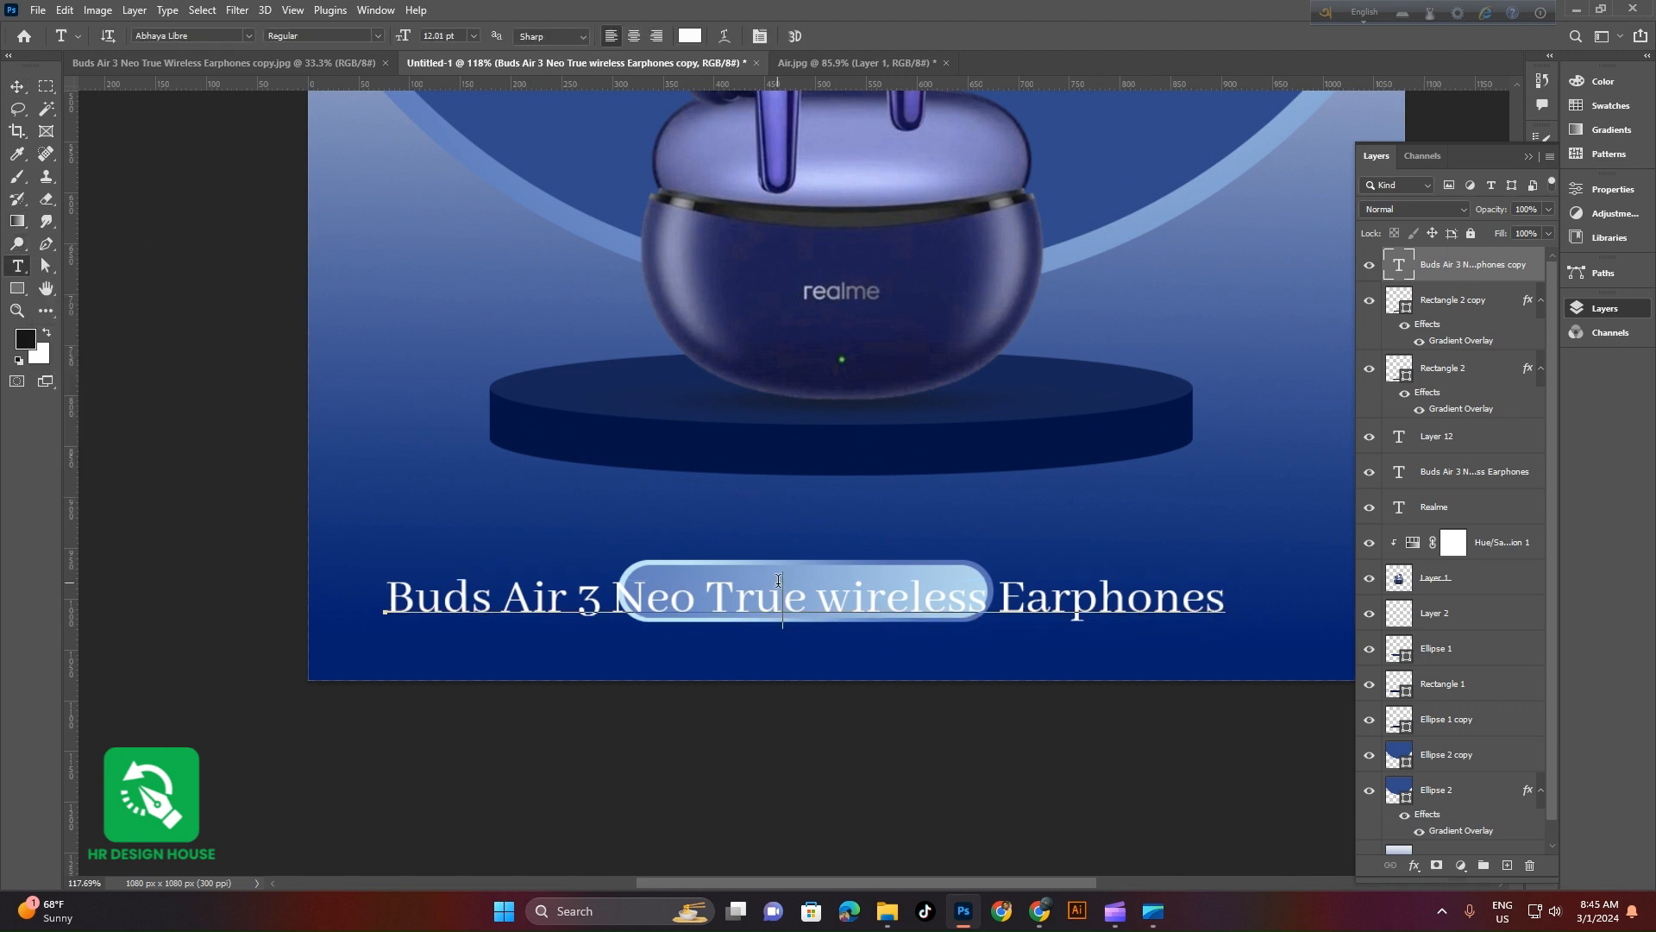
{"action": "key", "text": "ctrl+a"}
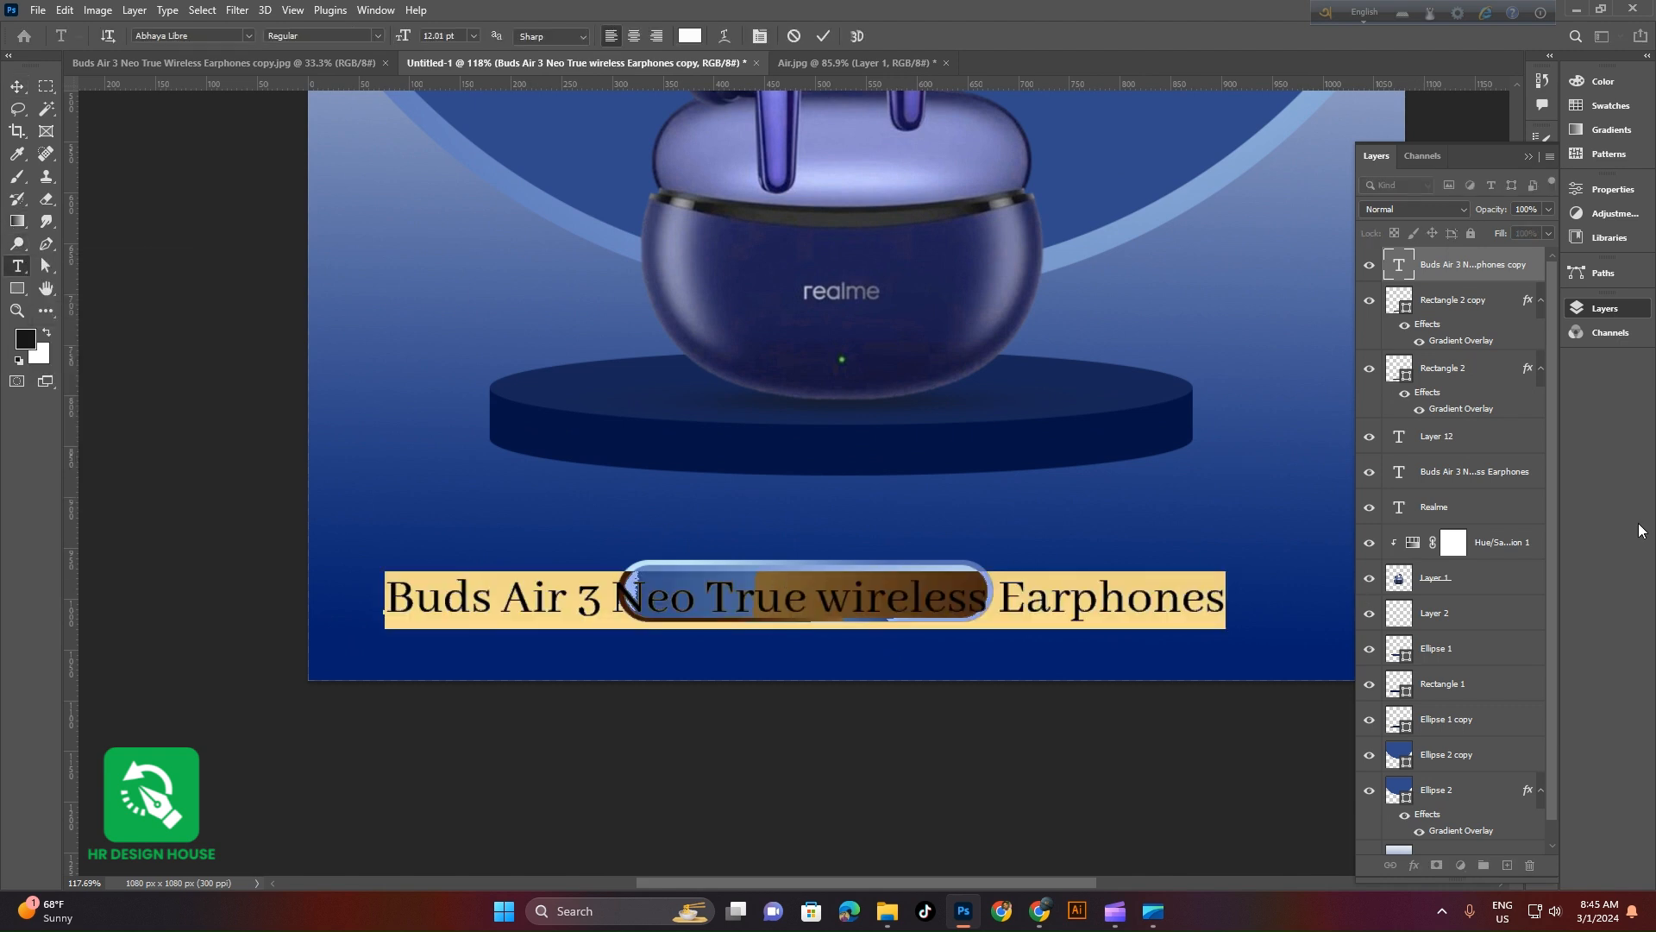
{"action": "type", "text": "Order "}
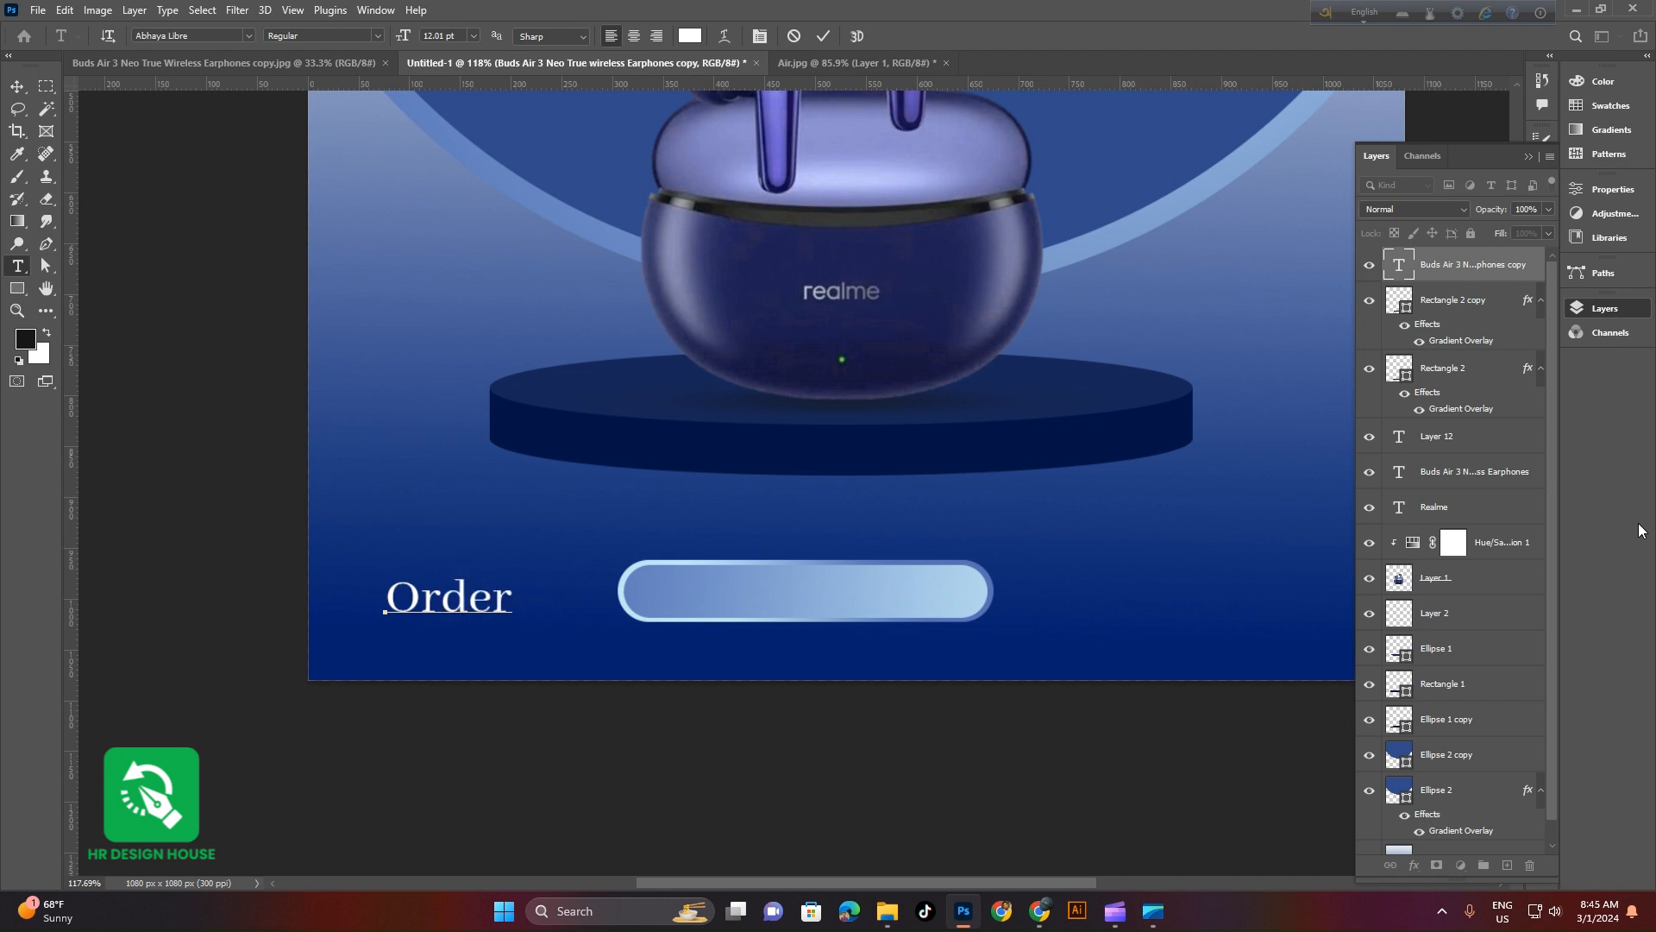
{"action": "type", "text": "Now"}
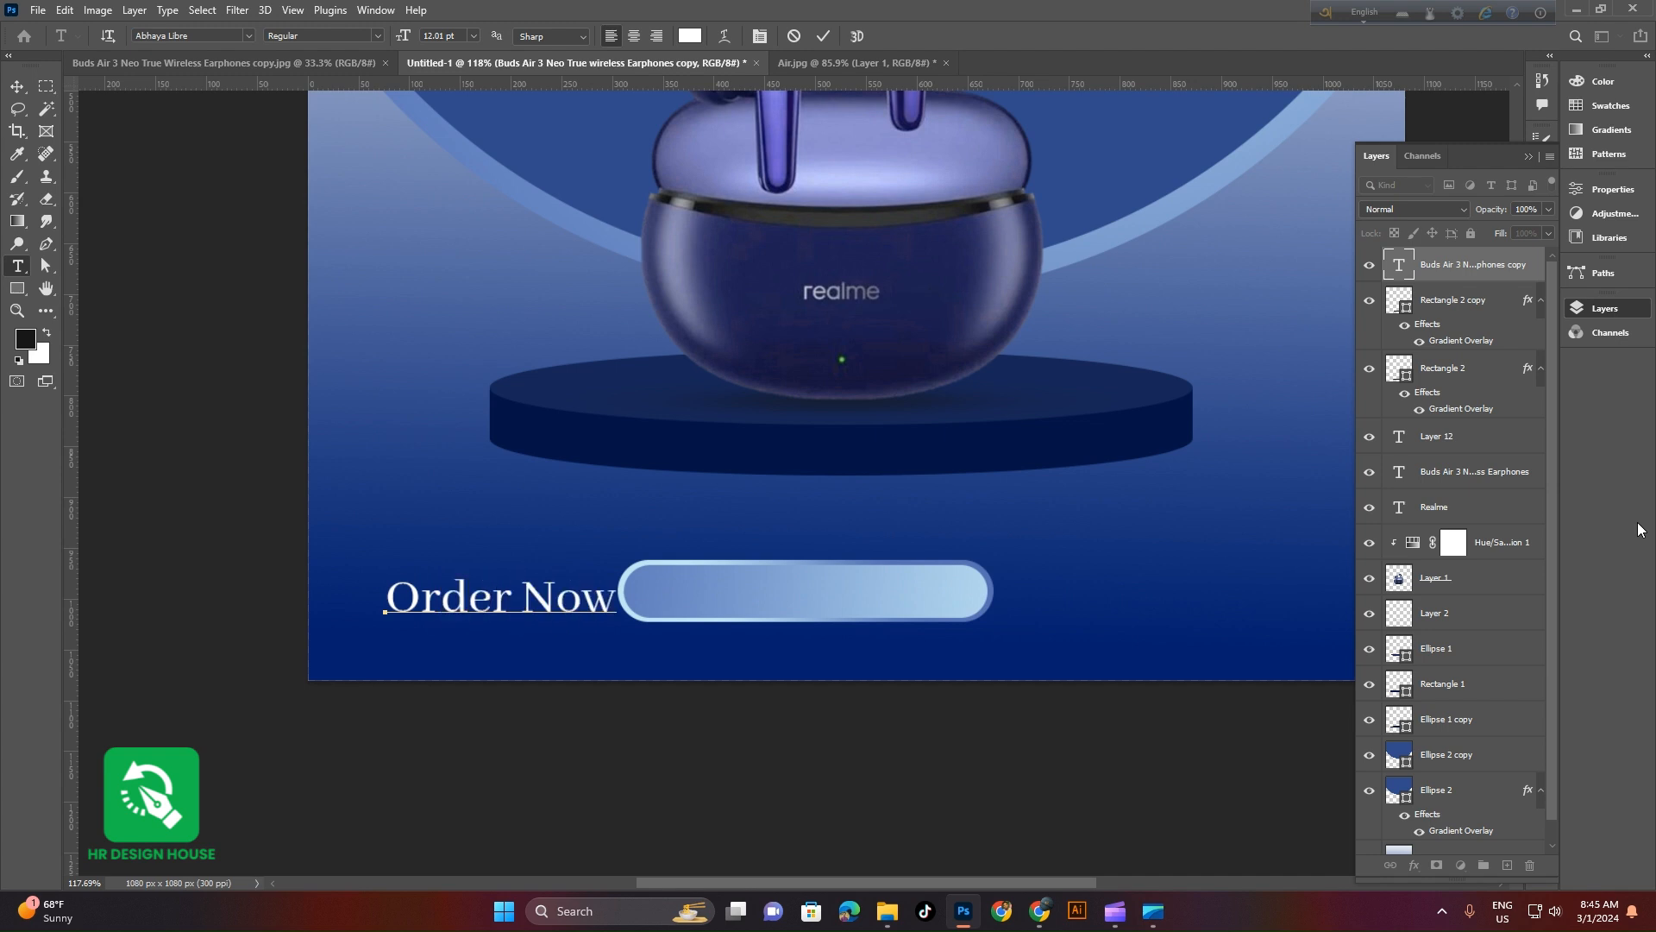
{"action": "left_click", "coordinate": [823, 36]}
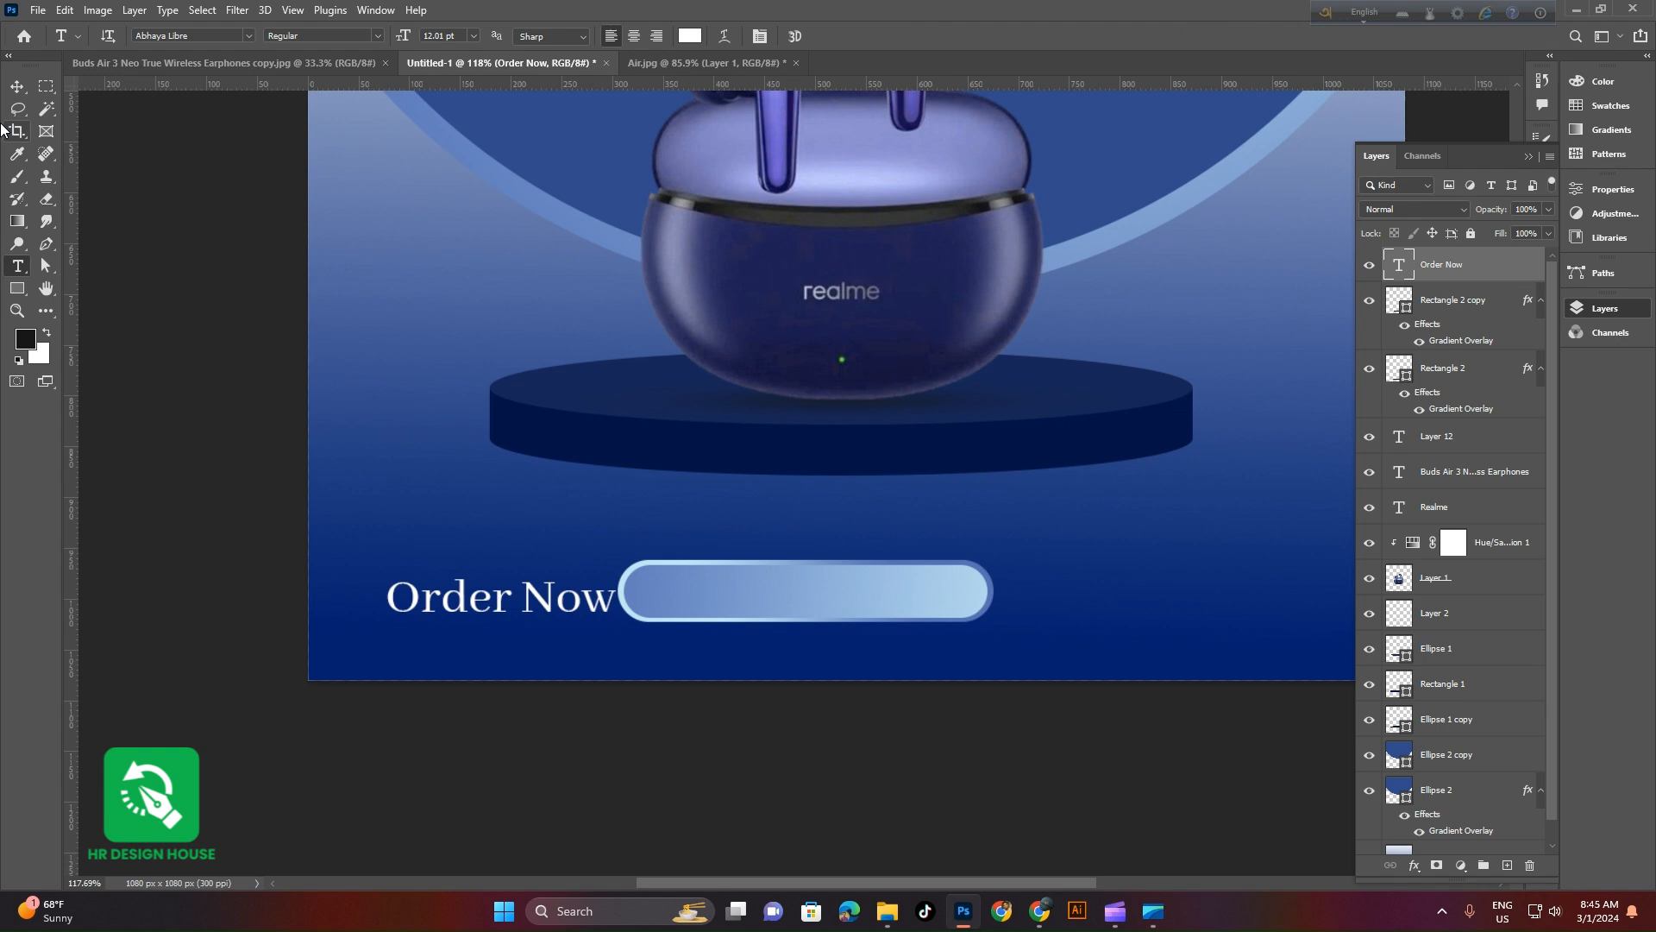
Move the "Order Now" text to the middle of the button and enlarge it to about 116%
{"action": "left_click", "coordinate": [17, 91]}
{"action": "left_click_drag", "start_coordinate": [553, 599], "coordinate": [856, 601]}
{"action": "left_click_drag", "start_coordinate": [935, 599], "coordinate": [939, 599]}
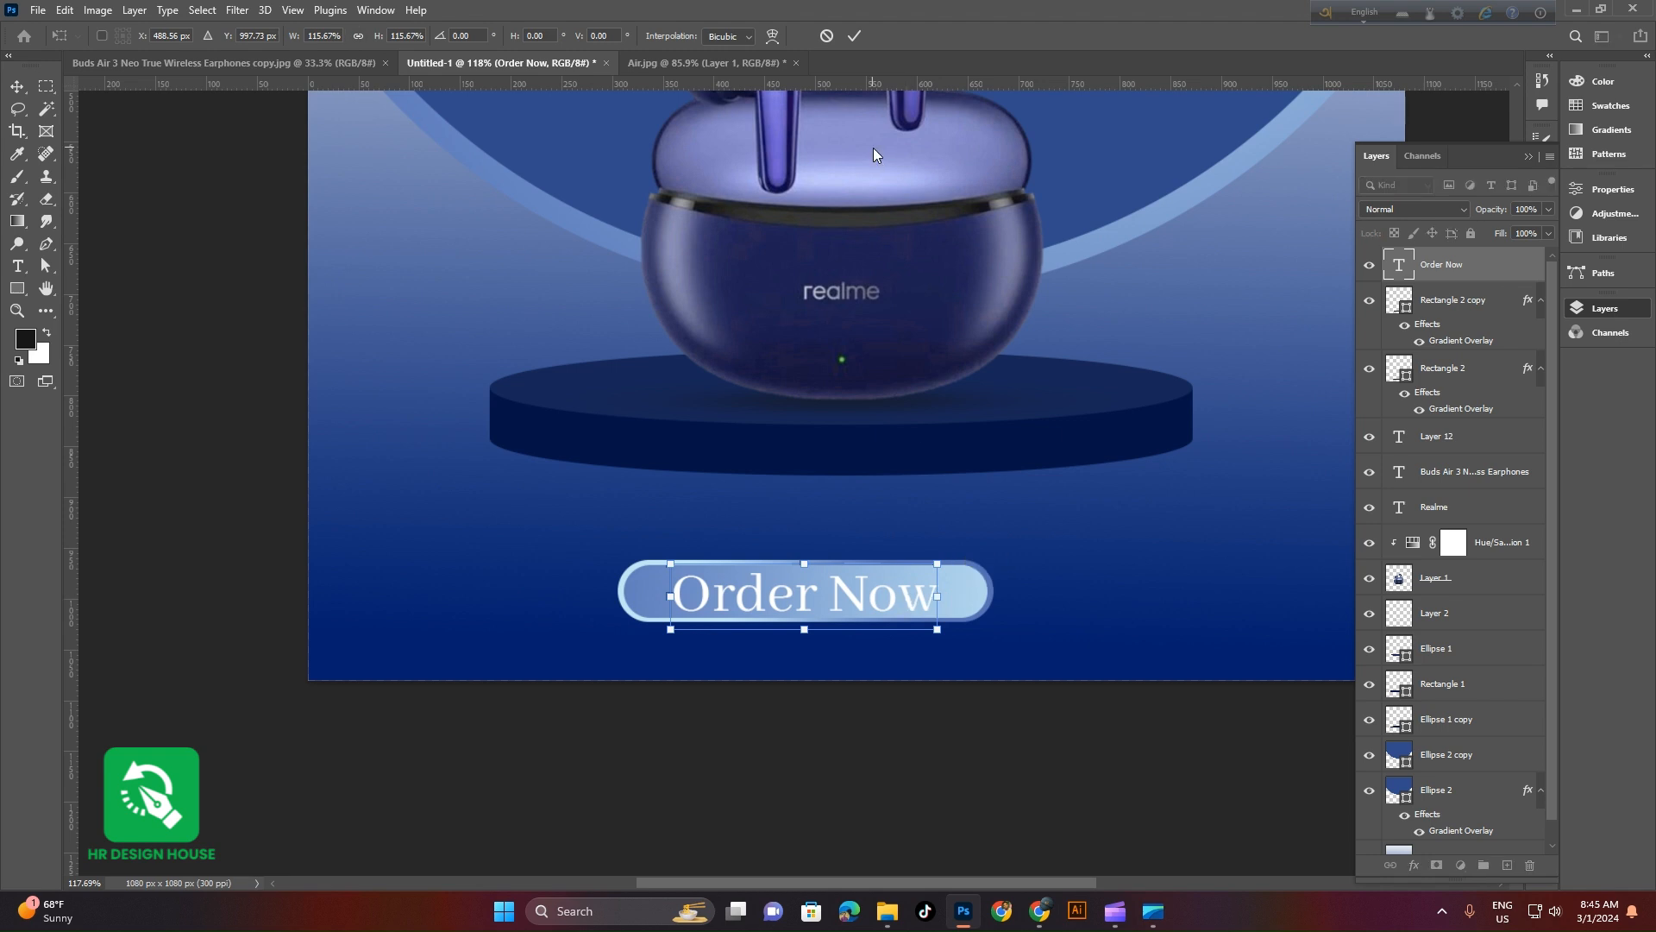
{"action": "left_click", "coordinate": [855, 36]}
Change the light-blue stop of the inner button shape's gradient overlay to dark blue 082371, sampled from the background
{"action": "scroll", "coordinate": [772, 634], "scroll_direction": "down", "scroll_amount": 6}
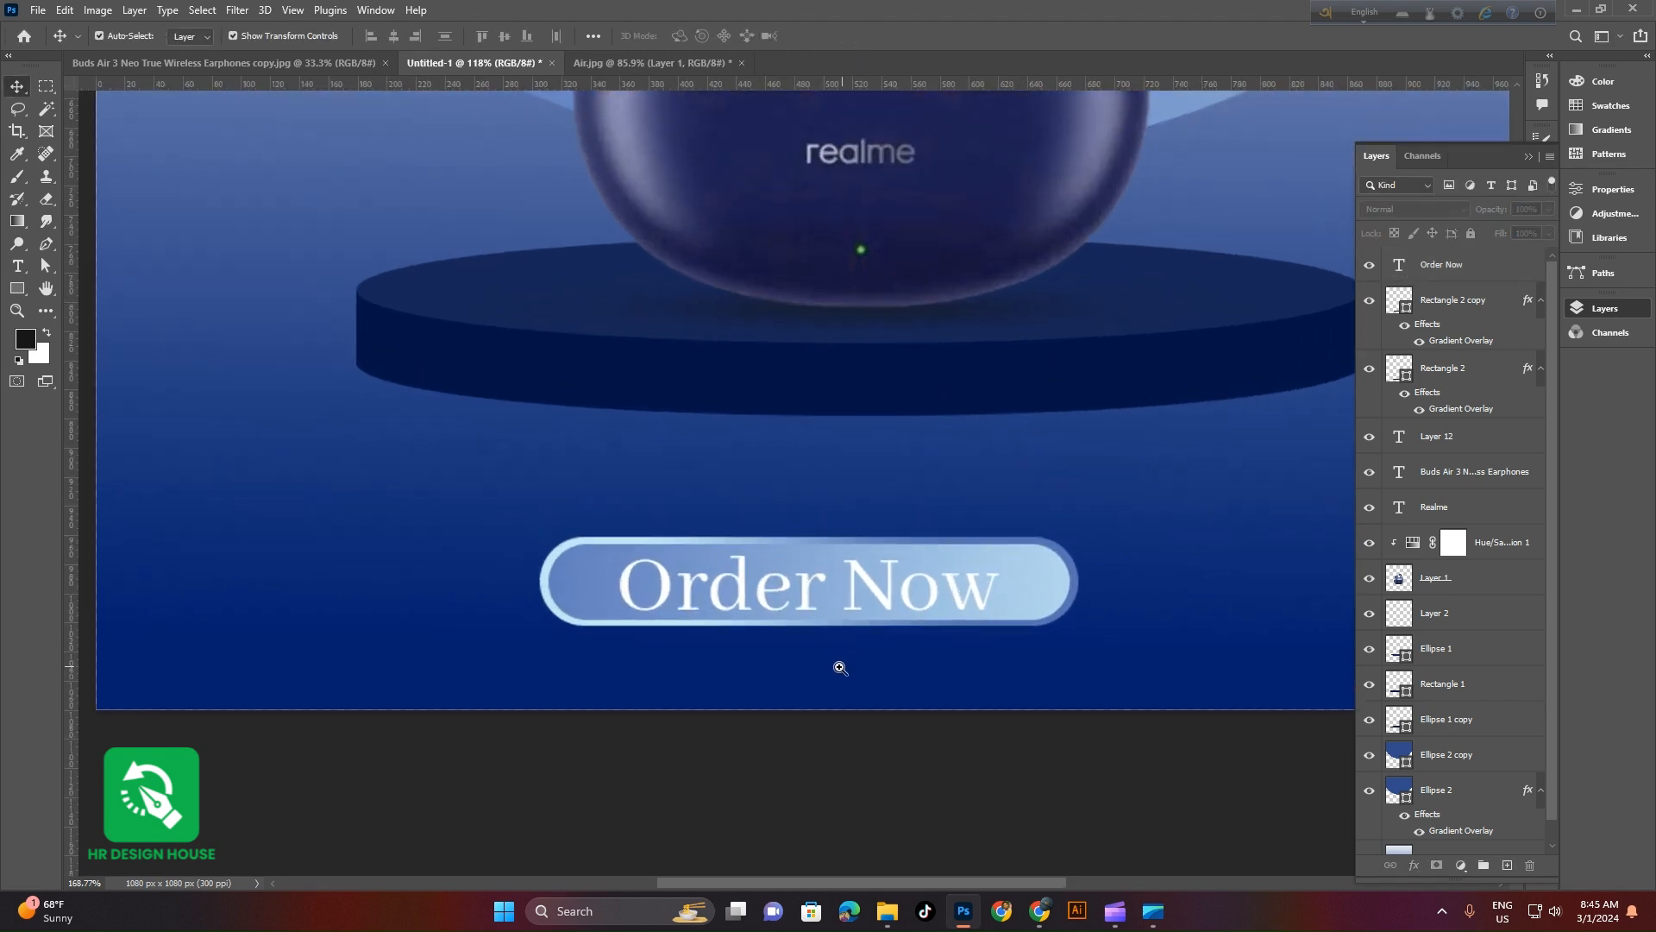
{"action": "scroll", "coordinate": [828, 647], "scroll_direction": "up", "scroll_amount": 6}
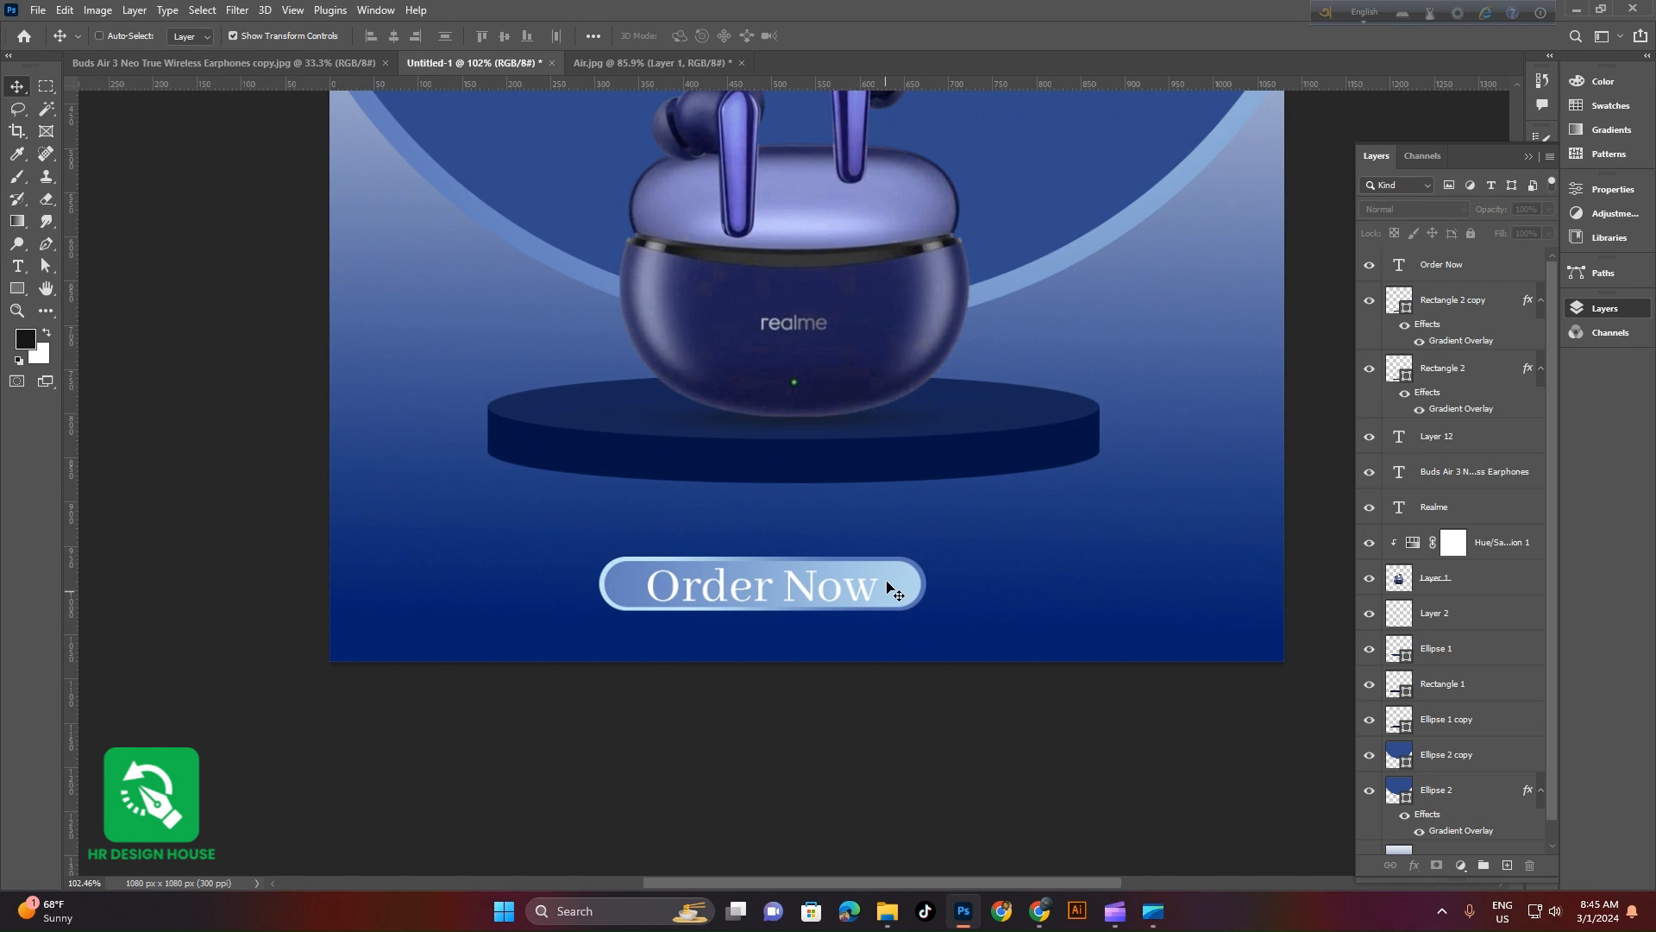
{"action": "left_click", "coordinate": [897, 582]}
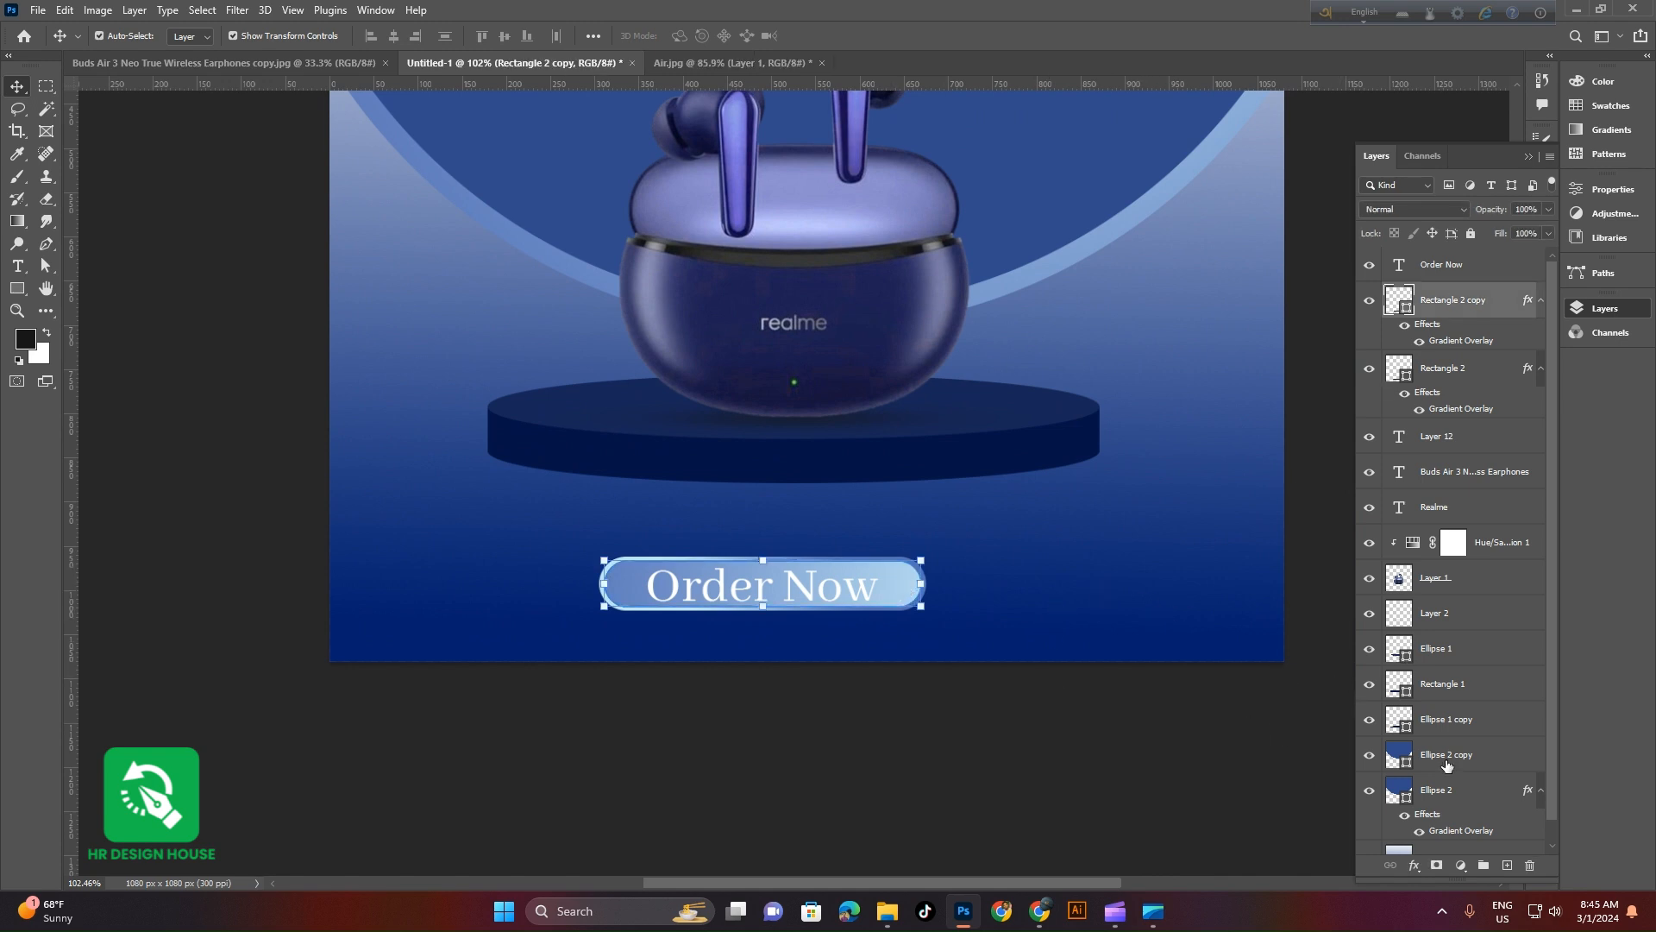
{"action": "left_click", "coordinate": [1415, 866]}
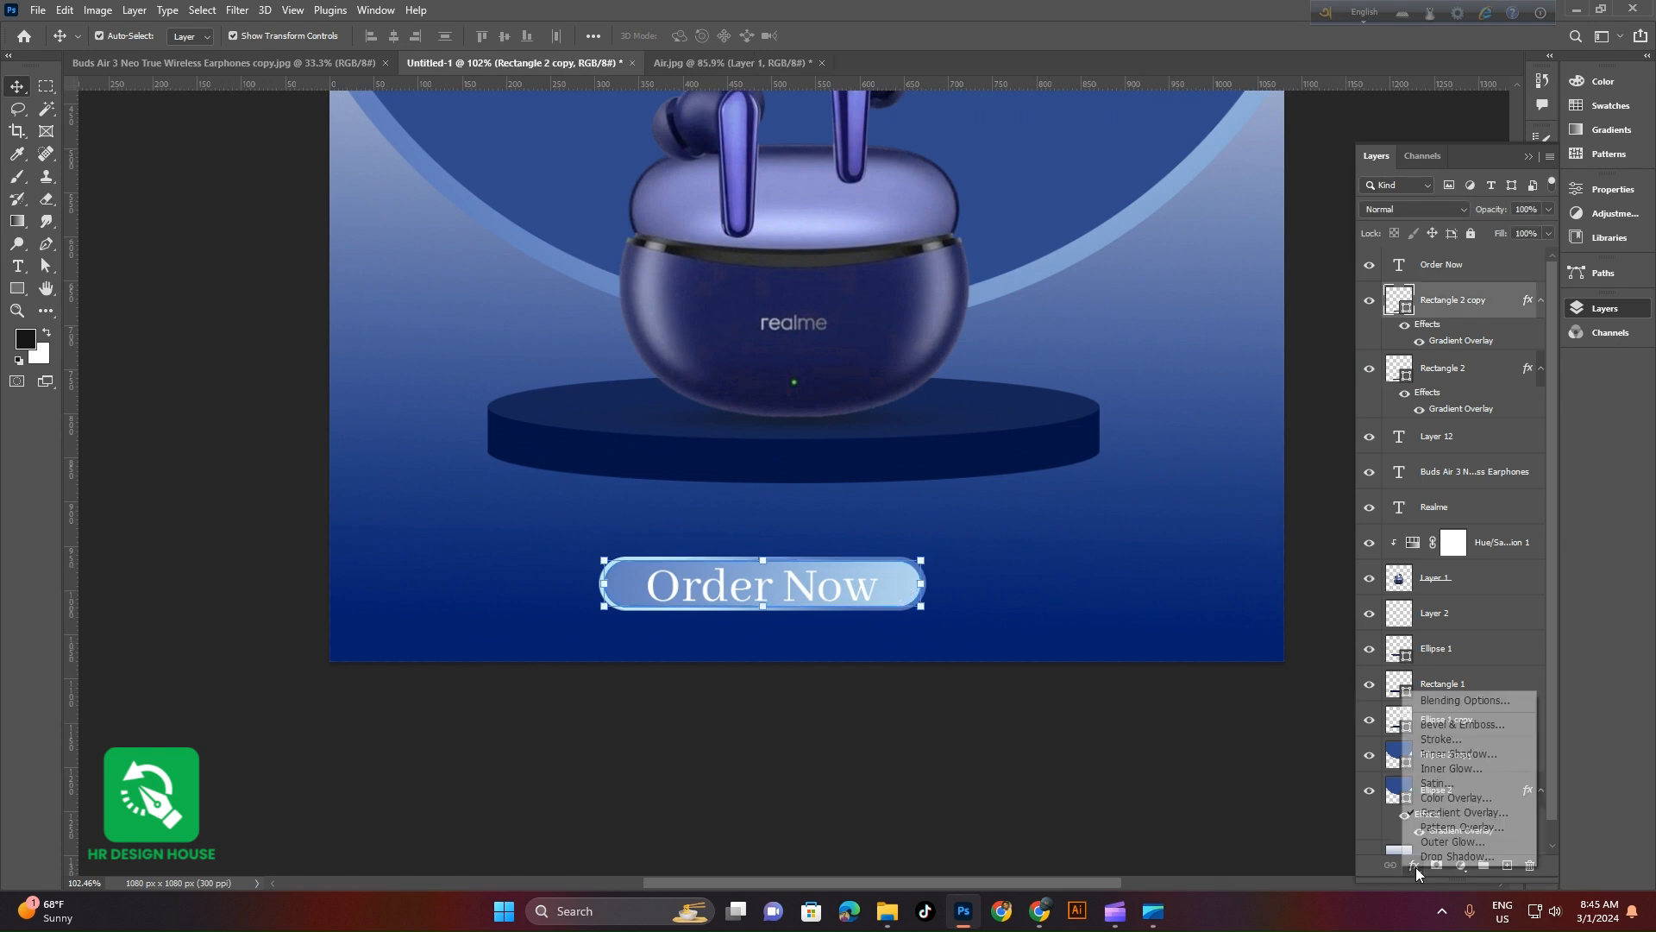
{"action": "left_click", "coordinate": [1450, 815]}
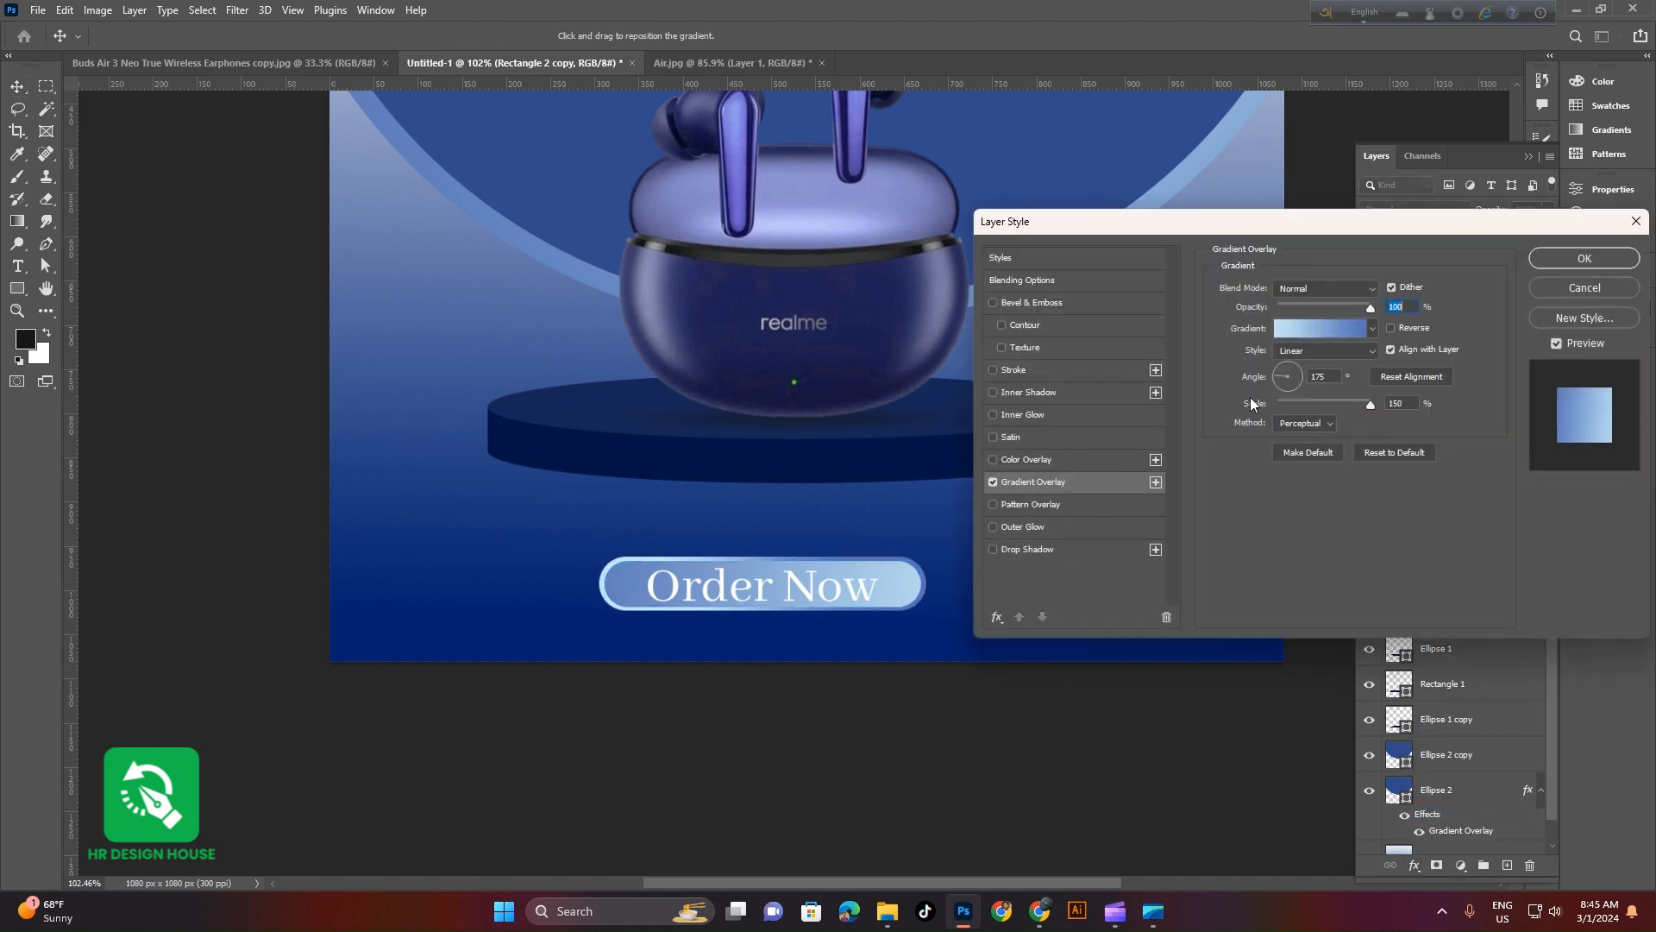
{"action": "left_click", "coordinate": [1332, 326]}
{"action": "double_click", "coordinate": [963, 468]}
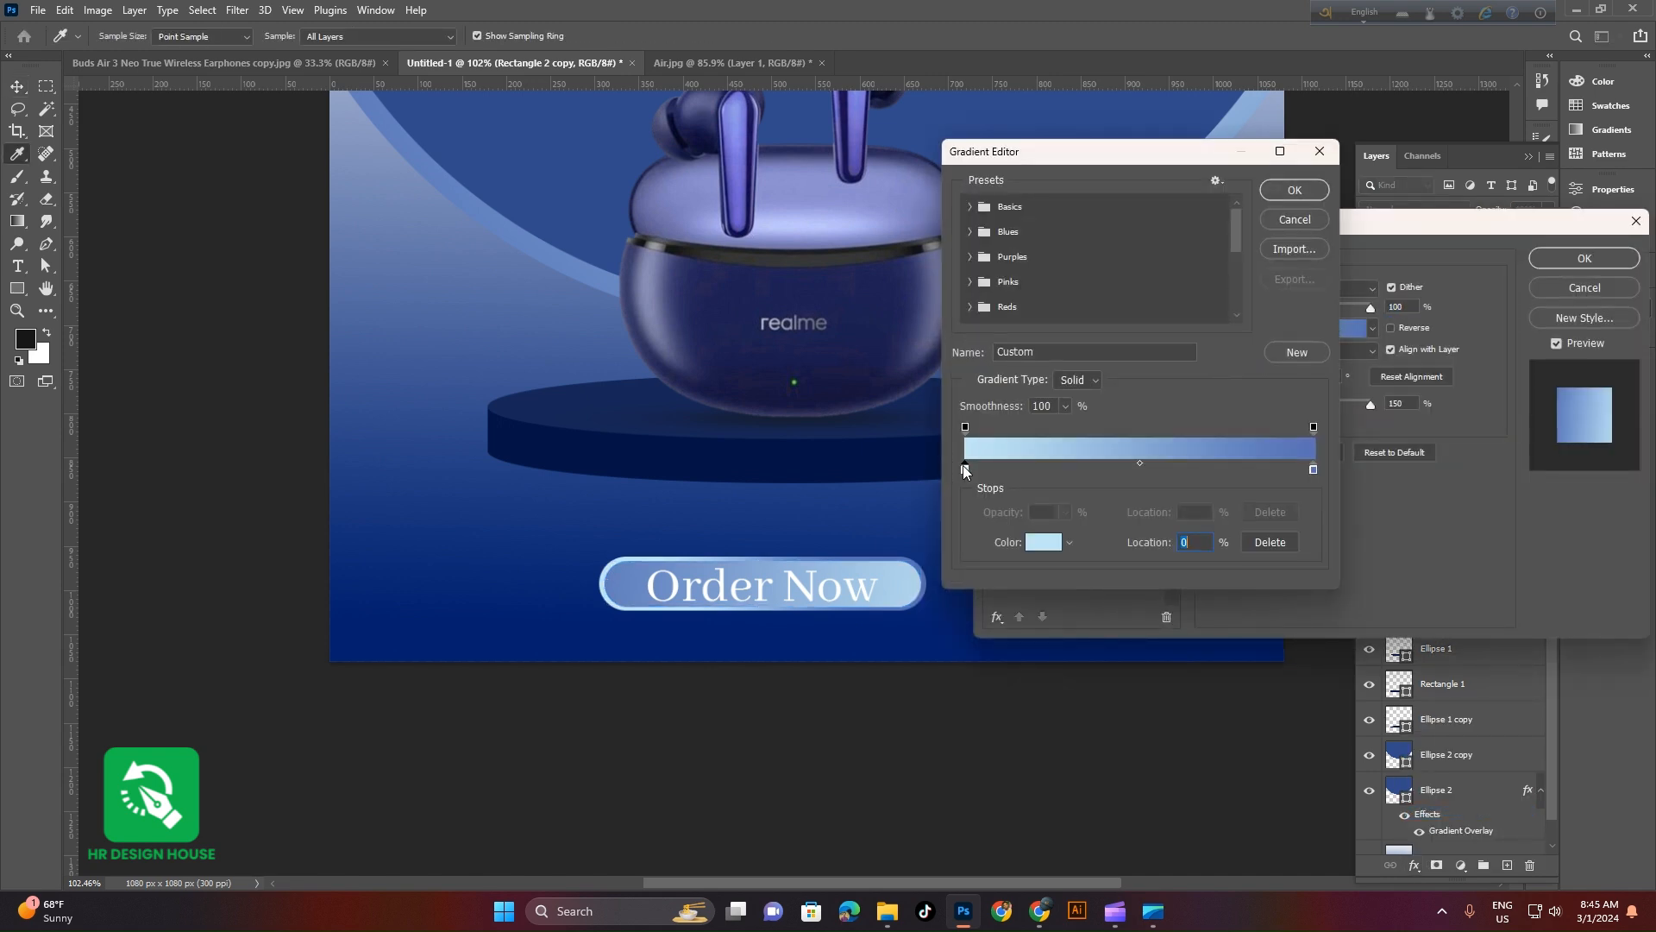
{"action": "left_click", "coordinate": [475, 594]}
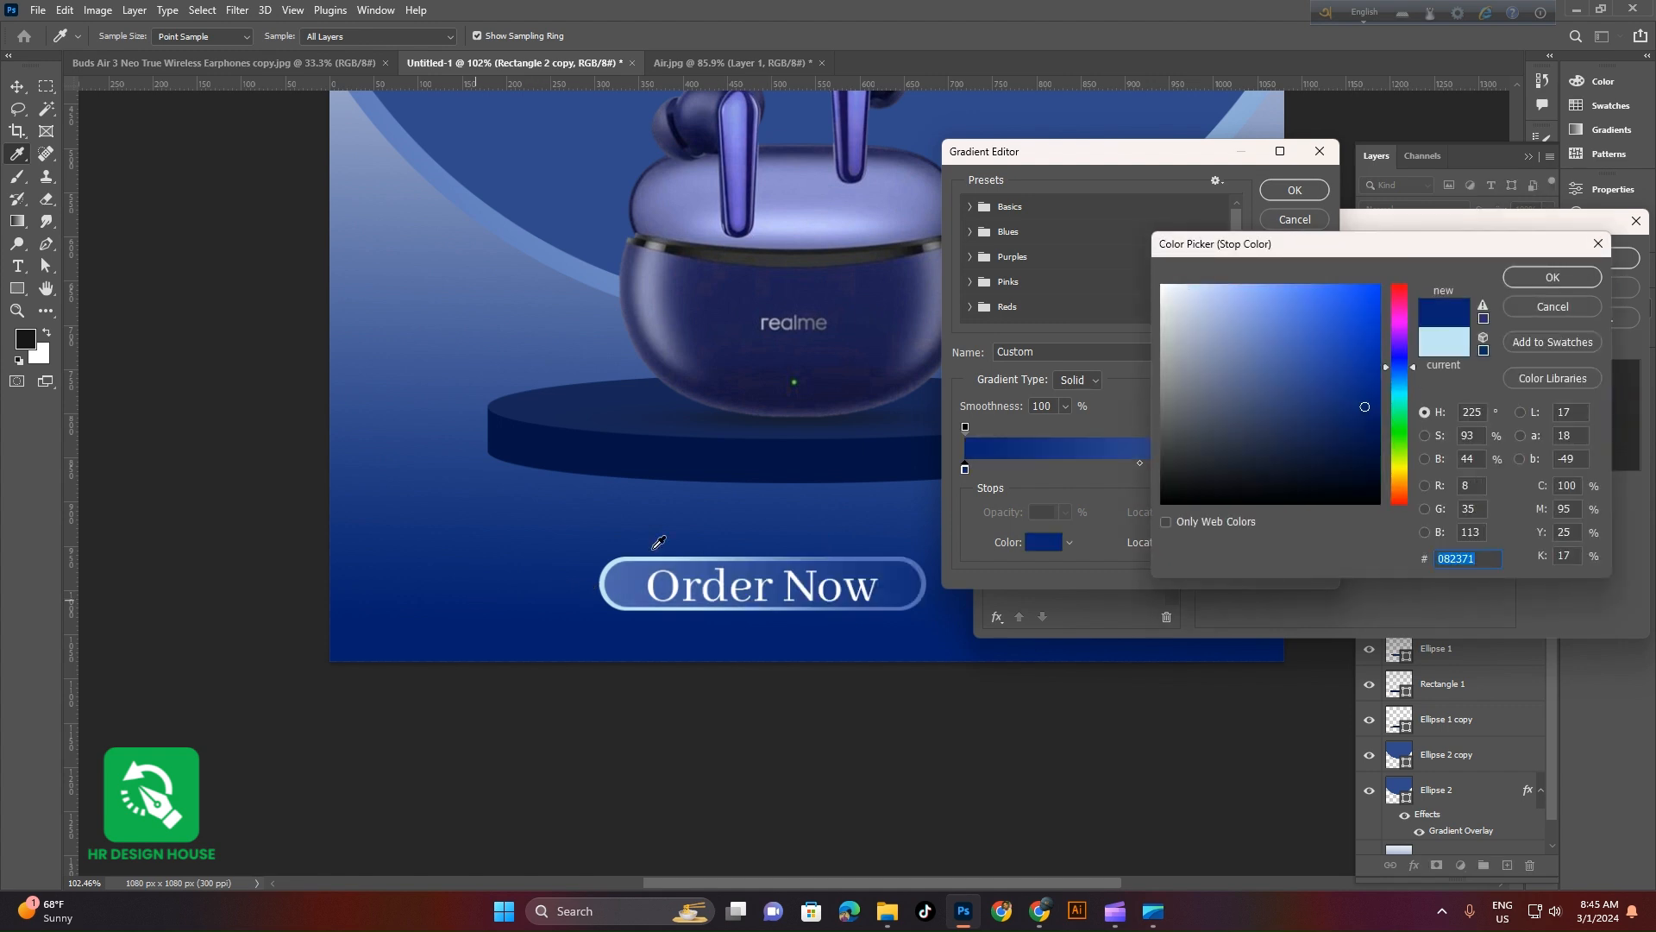
{"action": "left_click", "coordinate": [1563, 277]}
{"action": "left_click", "coordinate": [1307, 193]}
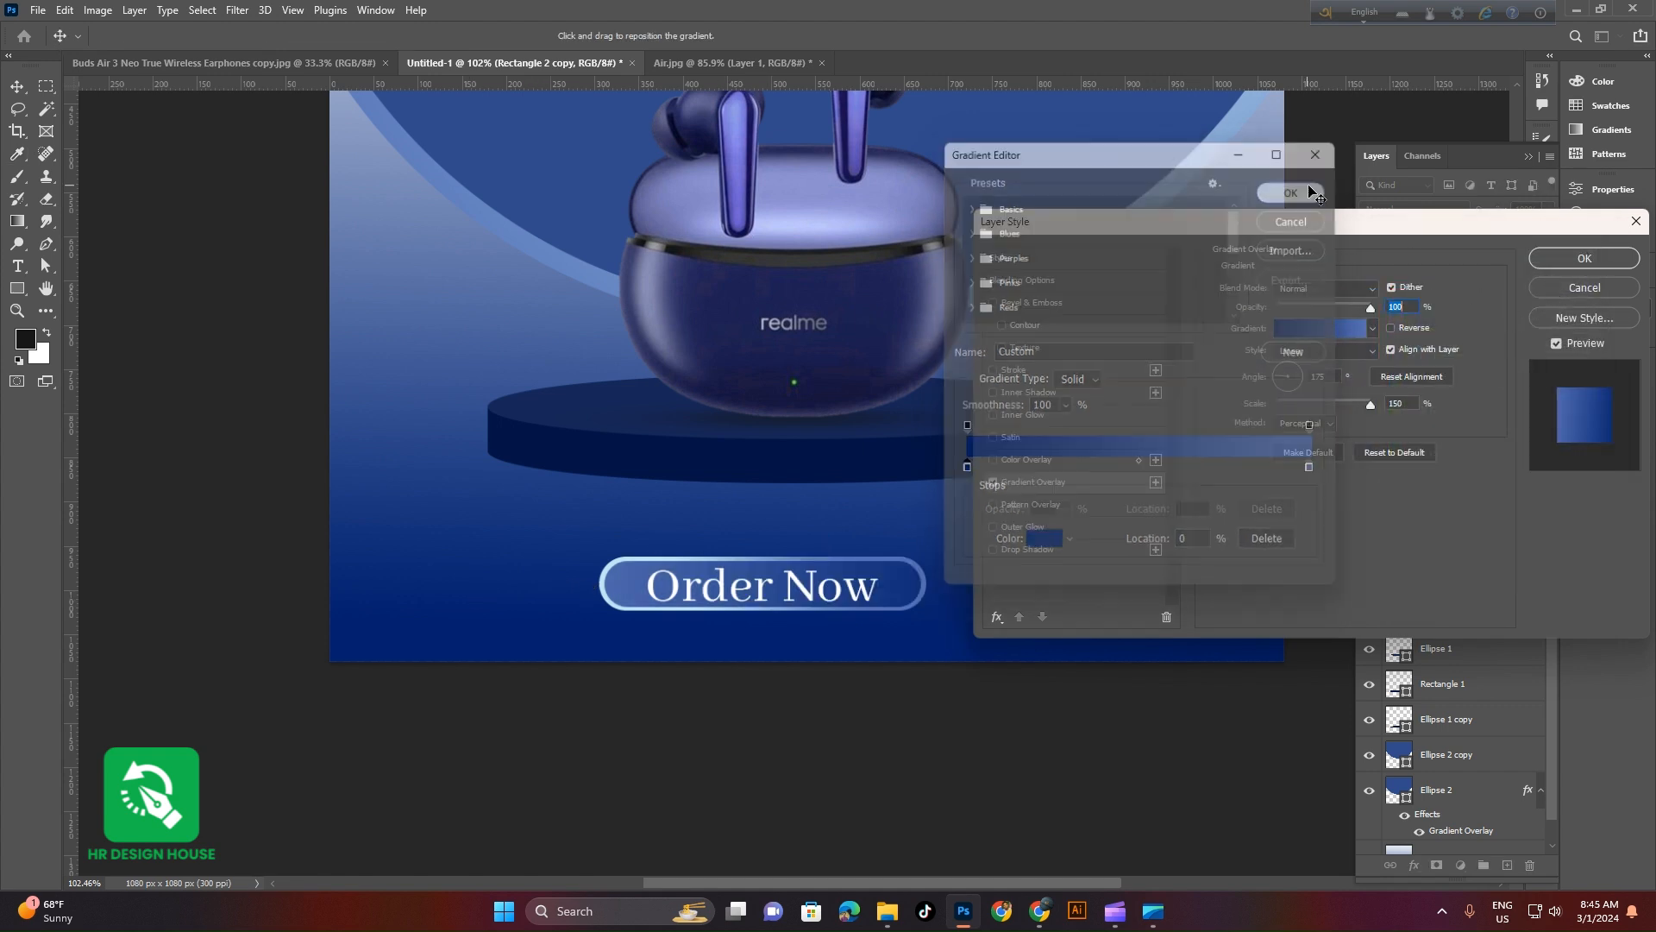
{"action": "left_click", "coordinate": [1571, 264]}
Draw a black-filled circle about 221 px in diameter just right of the earbuds case and remove its stroke
{"action": "scroll", "coordinate": [724, 695], "scroll_direction": "down", "scroll_amount": 5}
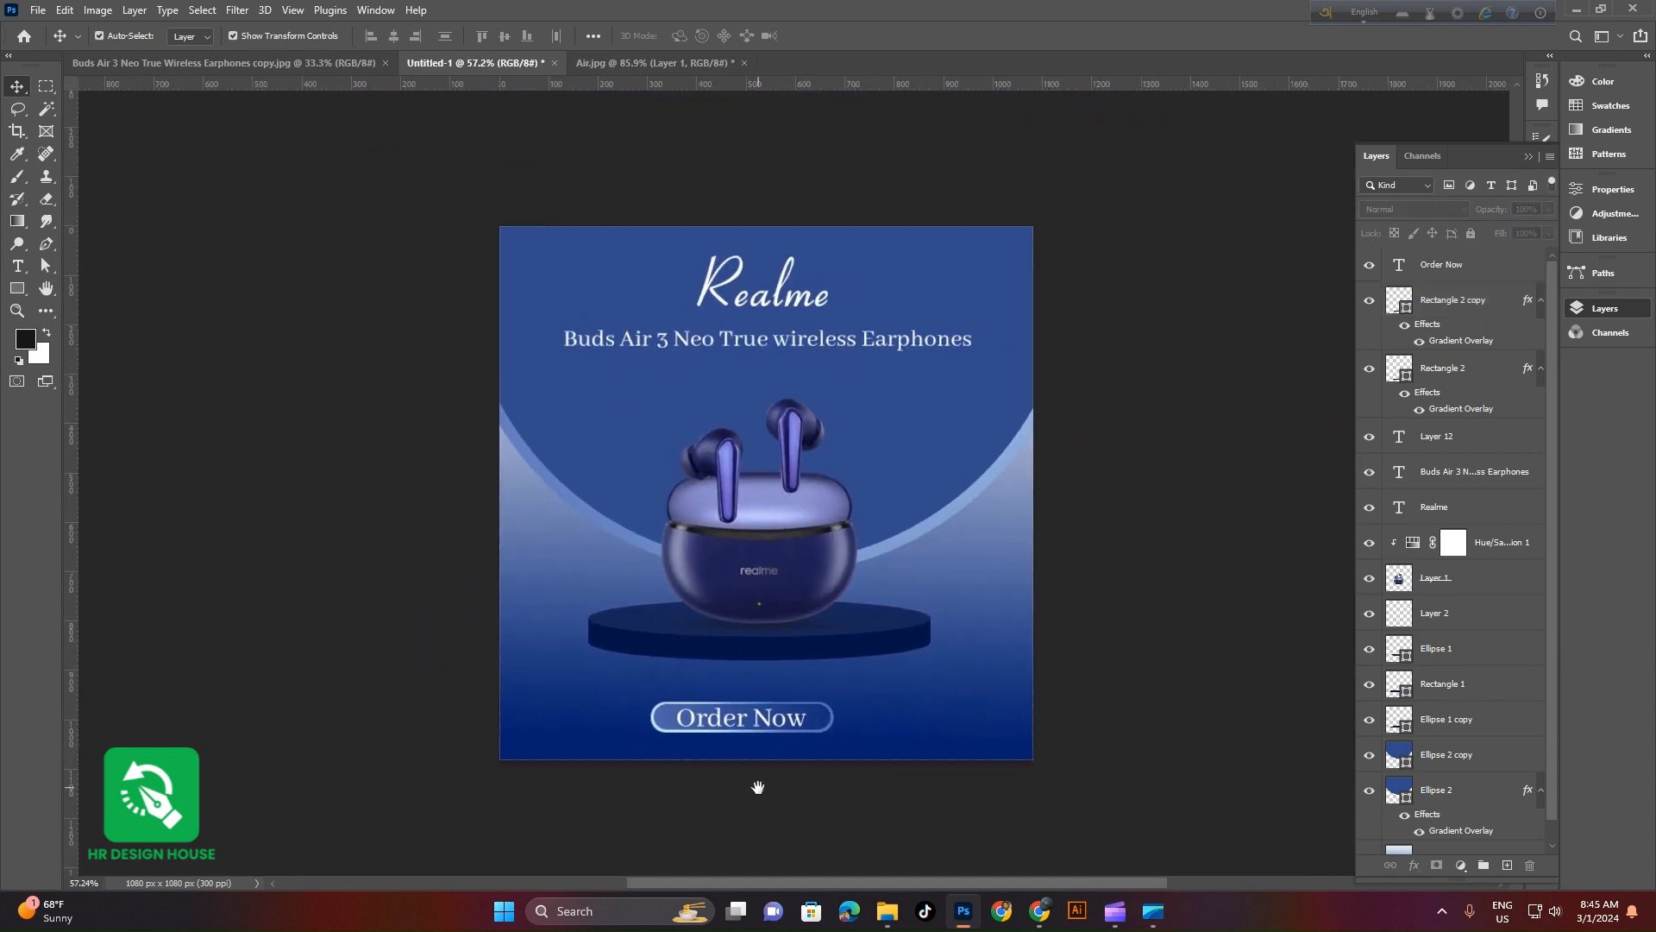
{"action": "scroll", "coordinate": [995, 574], "scroll_direction": "up", "scroll_amount": 1}
{"action": "scroll", "coordinate": [1001, 591], "scroll_direction": "up", "scroll_amount": 3}
{"action": "left_click_drag", "start_coordinate": [1010, 603], "coordinate": [956, 613]}
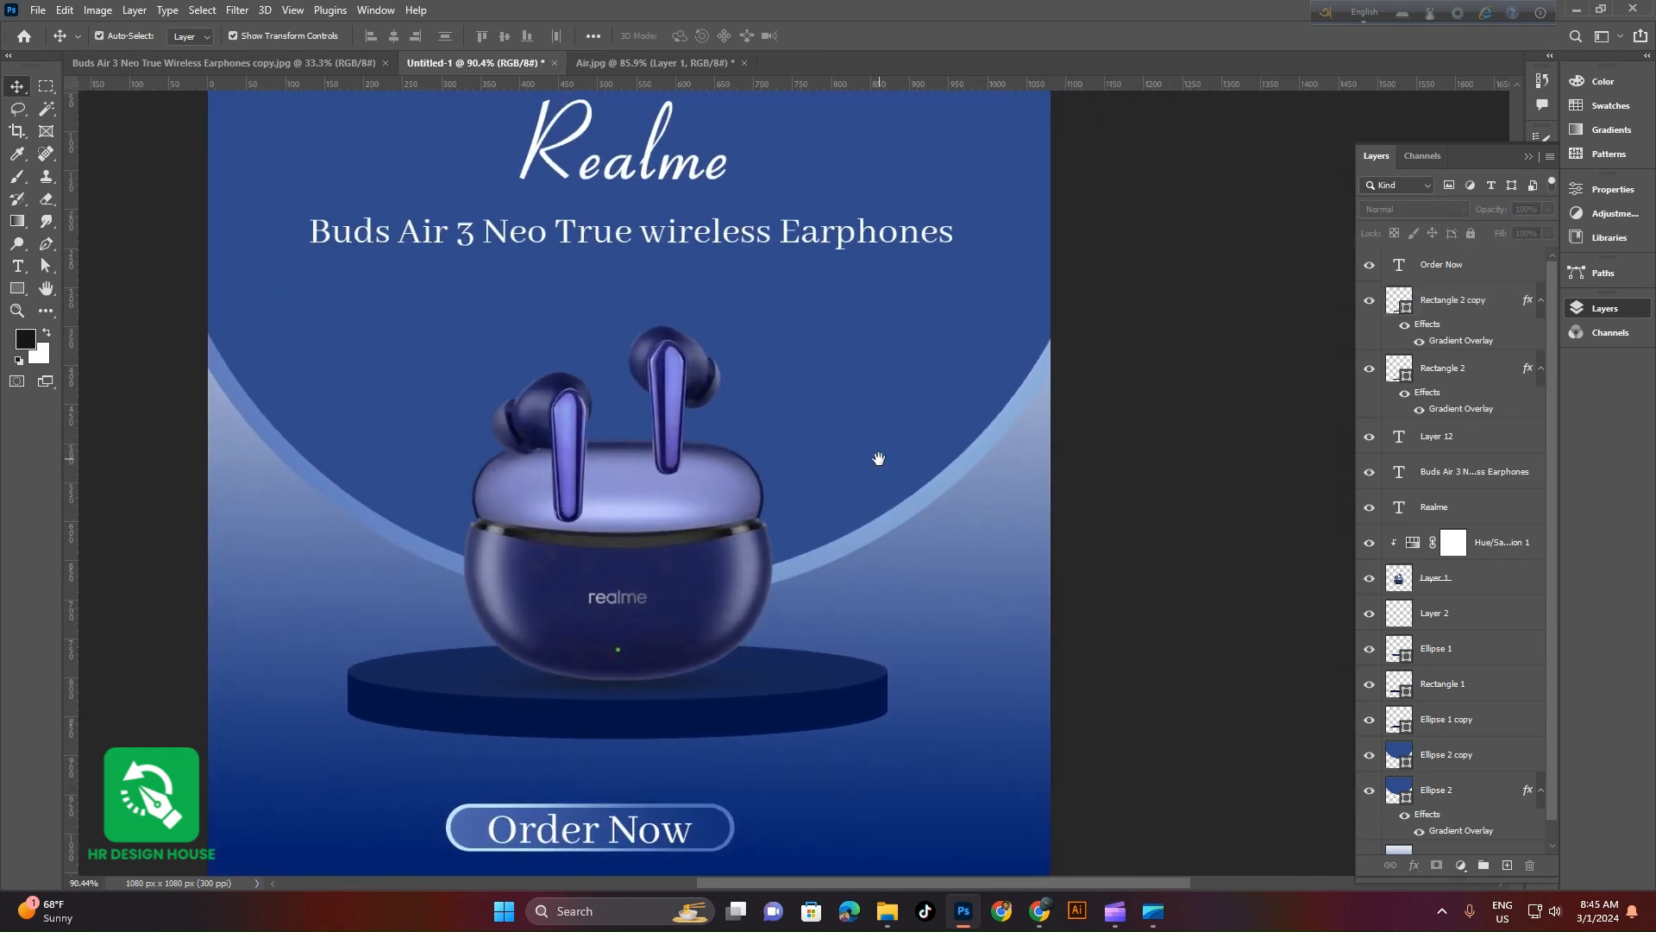
{"action": "right_click", "coordinate": [11, 289]}
{"action": "left_click", "coordinate": [73, 308]}
{"action": "left_click_drag", "start_coordinate": [803, 450], "coordinate": [980, 585]}
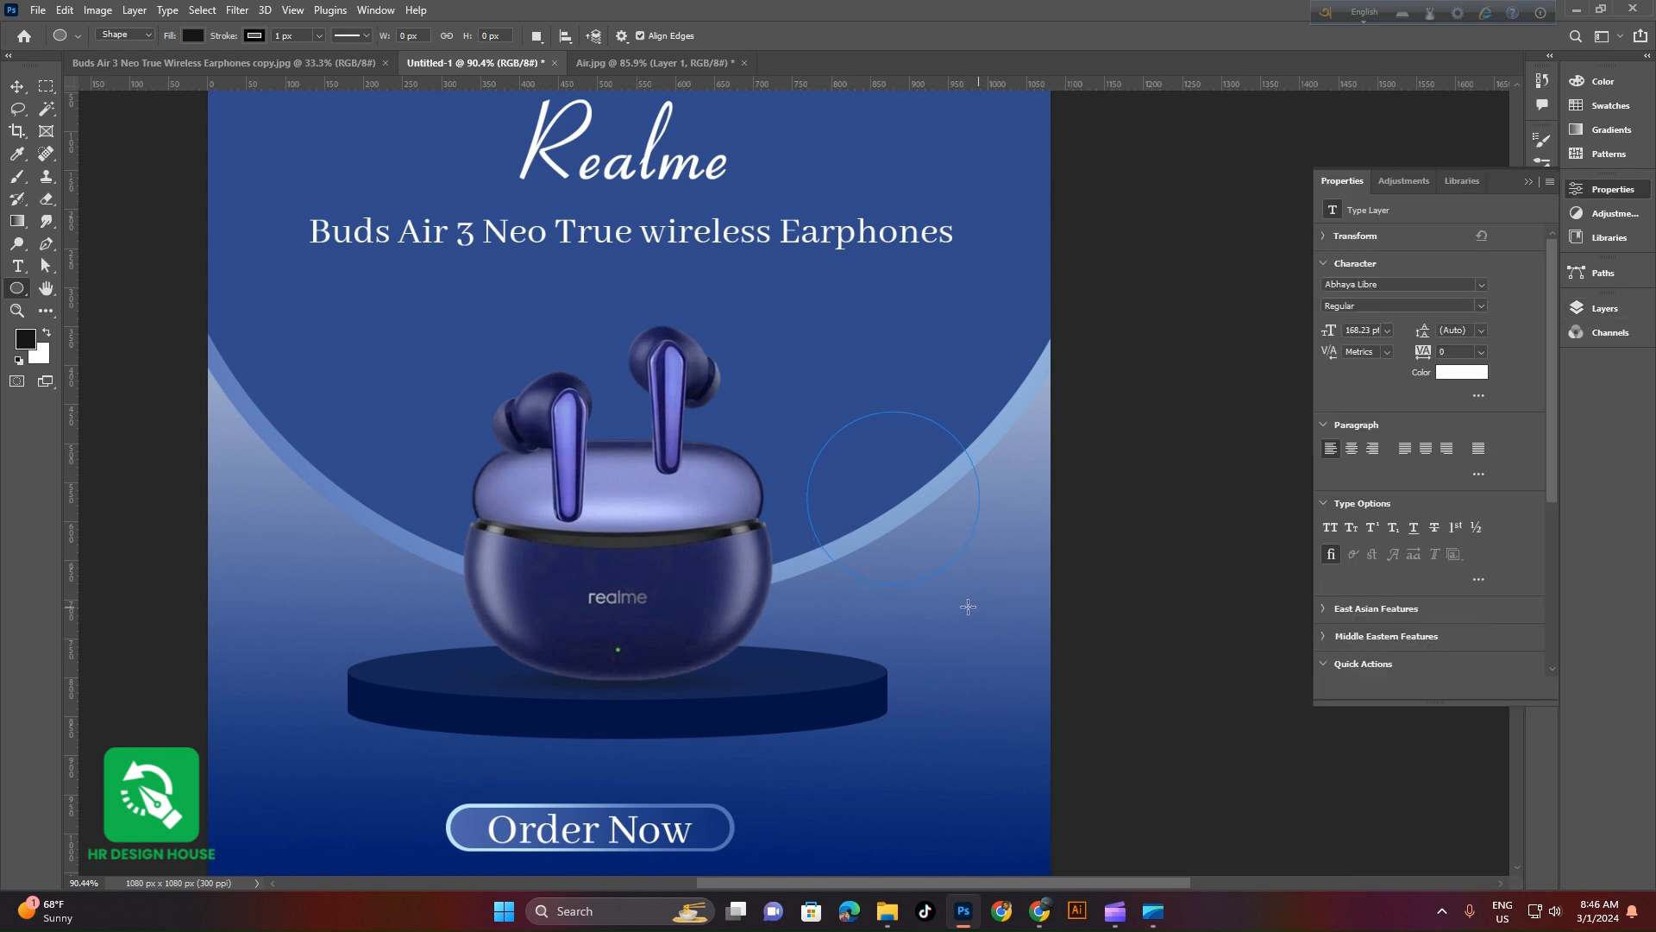
{"action": "left_click", "coordinate": [17, 85]}
{"action": "left_click", "coordinate": [1379, 386]}
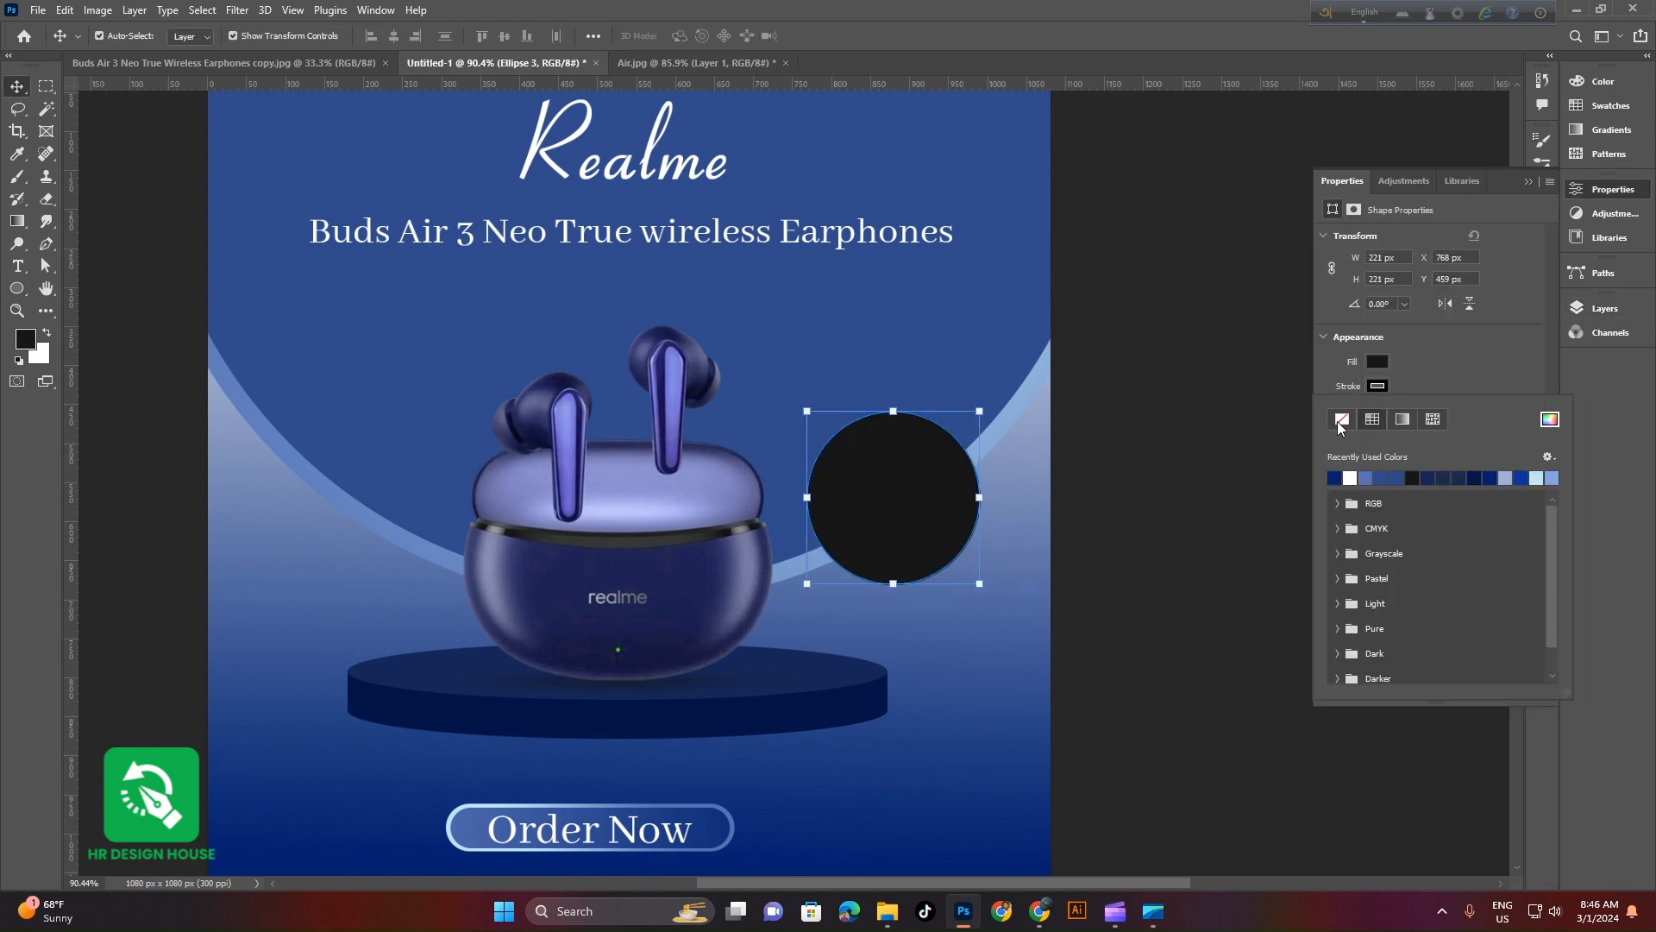
{"action": "left_click", "coordinate": [1342, 420]}
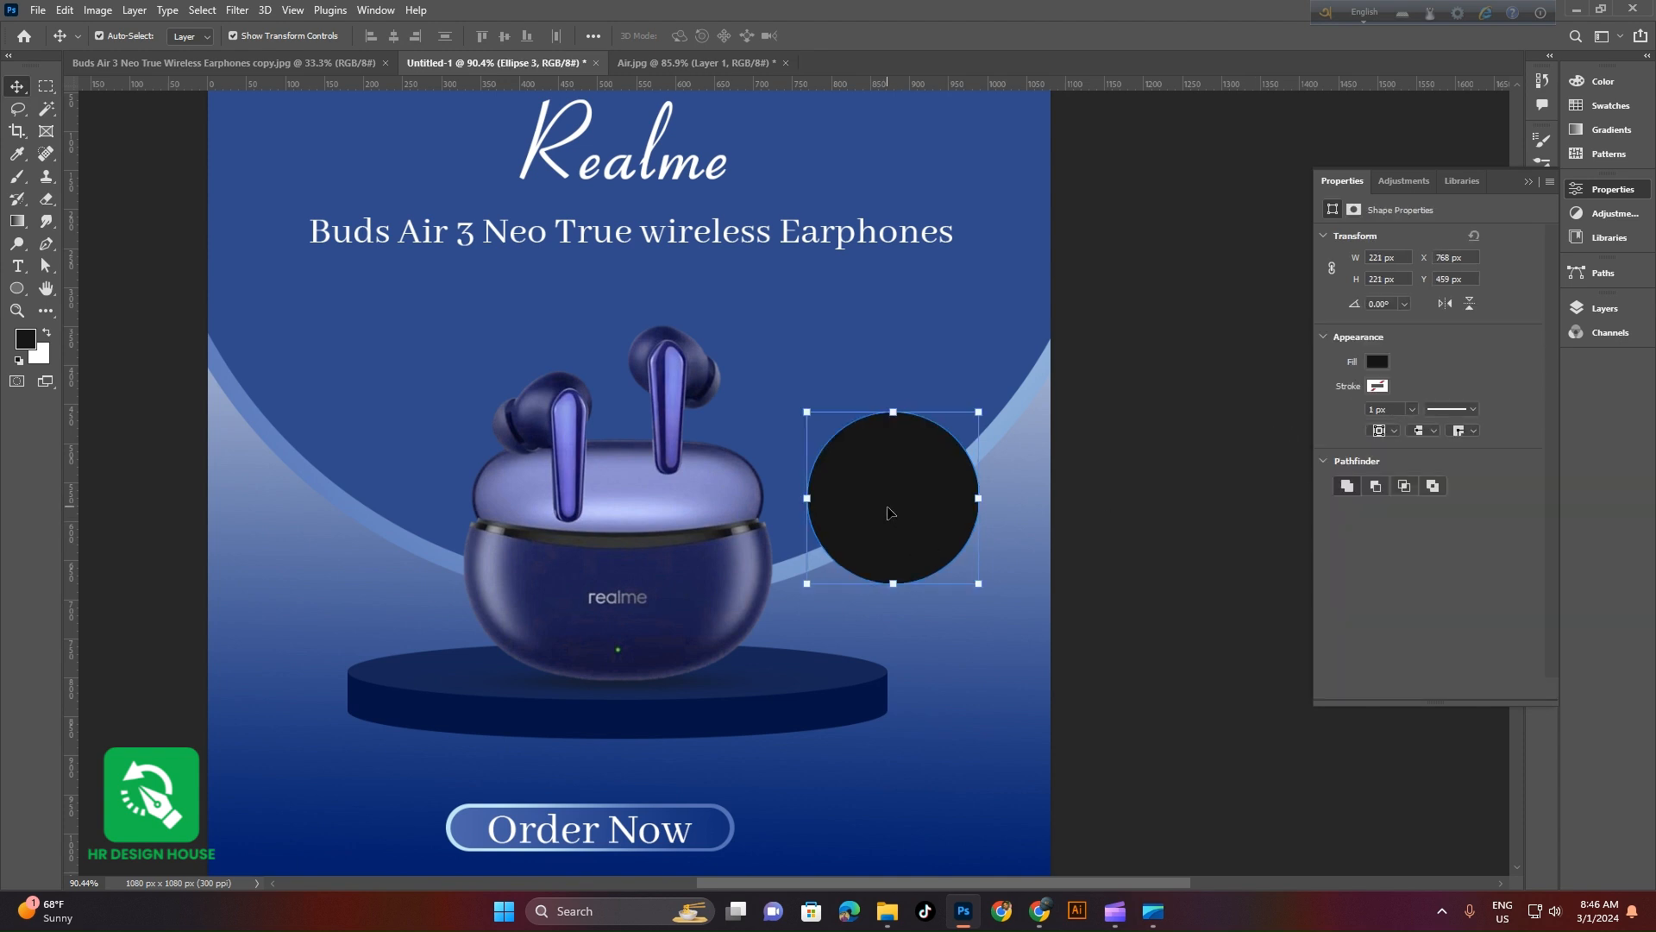
Apply a linear blue gradient overlay to the circle at 175° with 150% scale
{"action": "left_click", "coordinate": [1599, 316]}
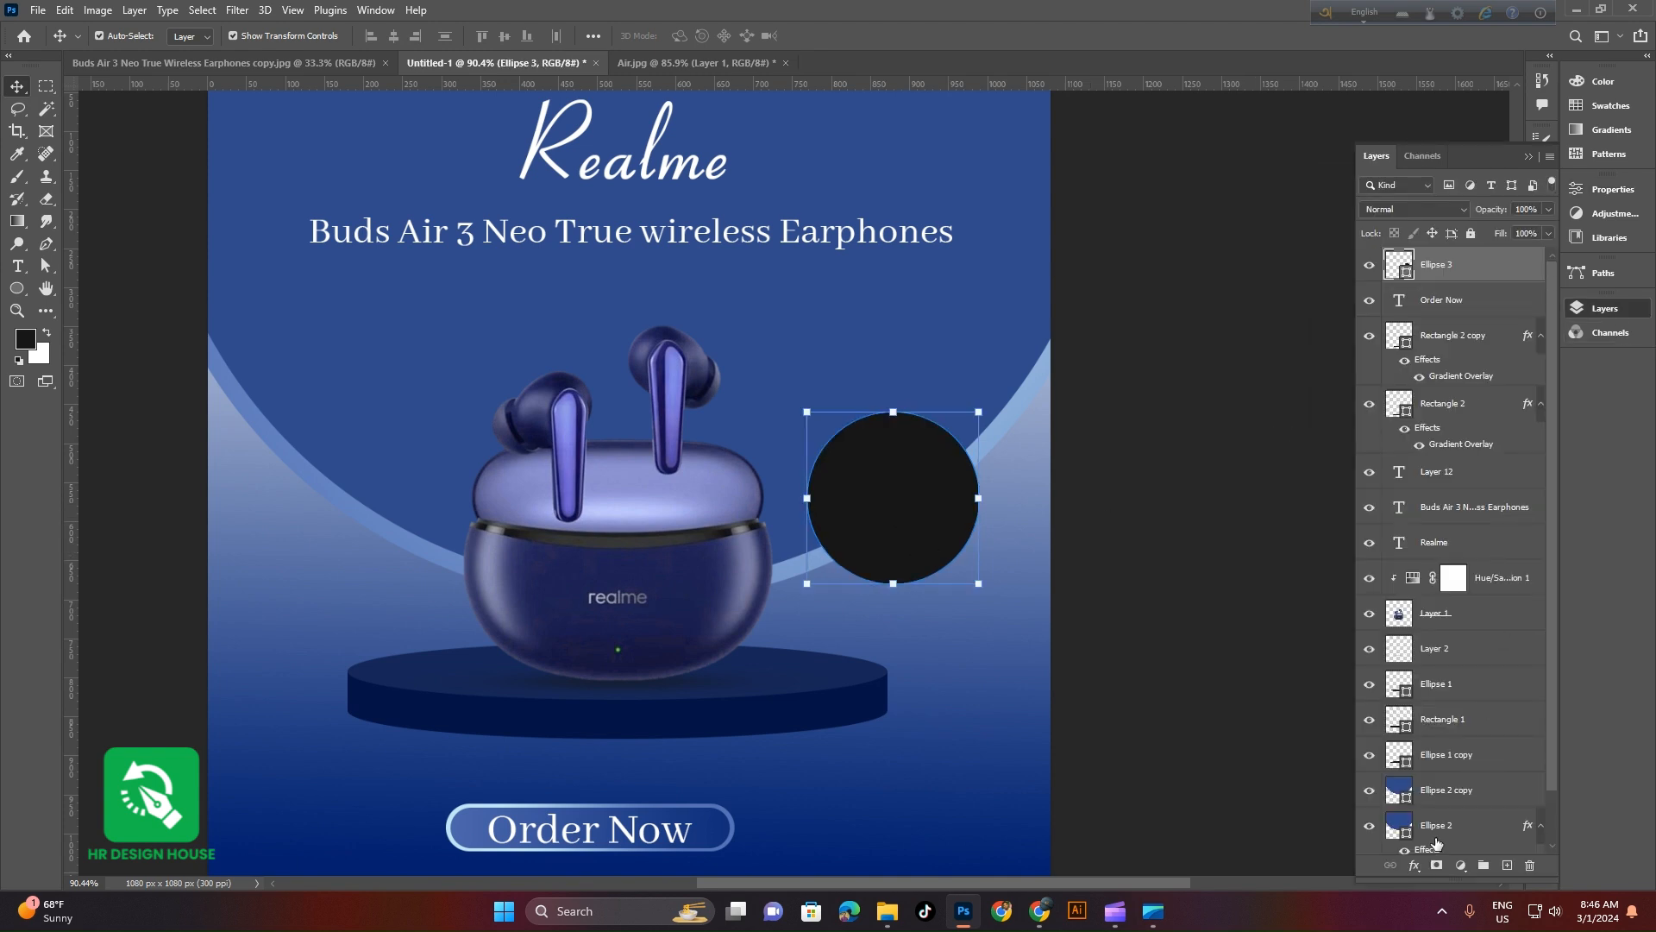
{"action": "left_click", "coordinate": [1417, 865]}
{"action": "left_click", "coordinate": [1467, 819]}
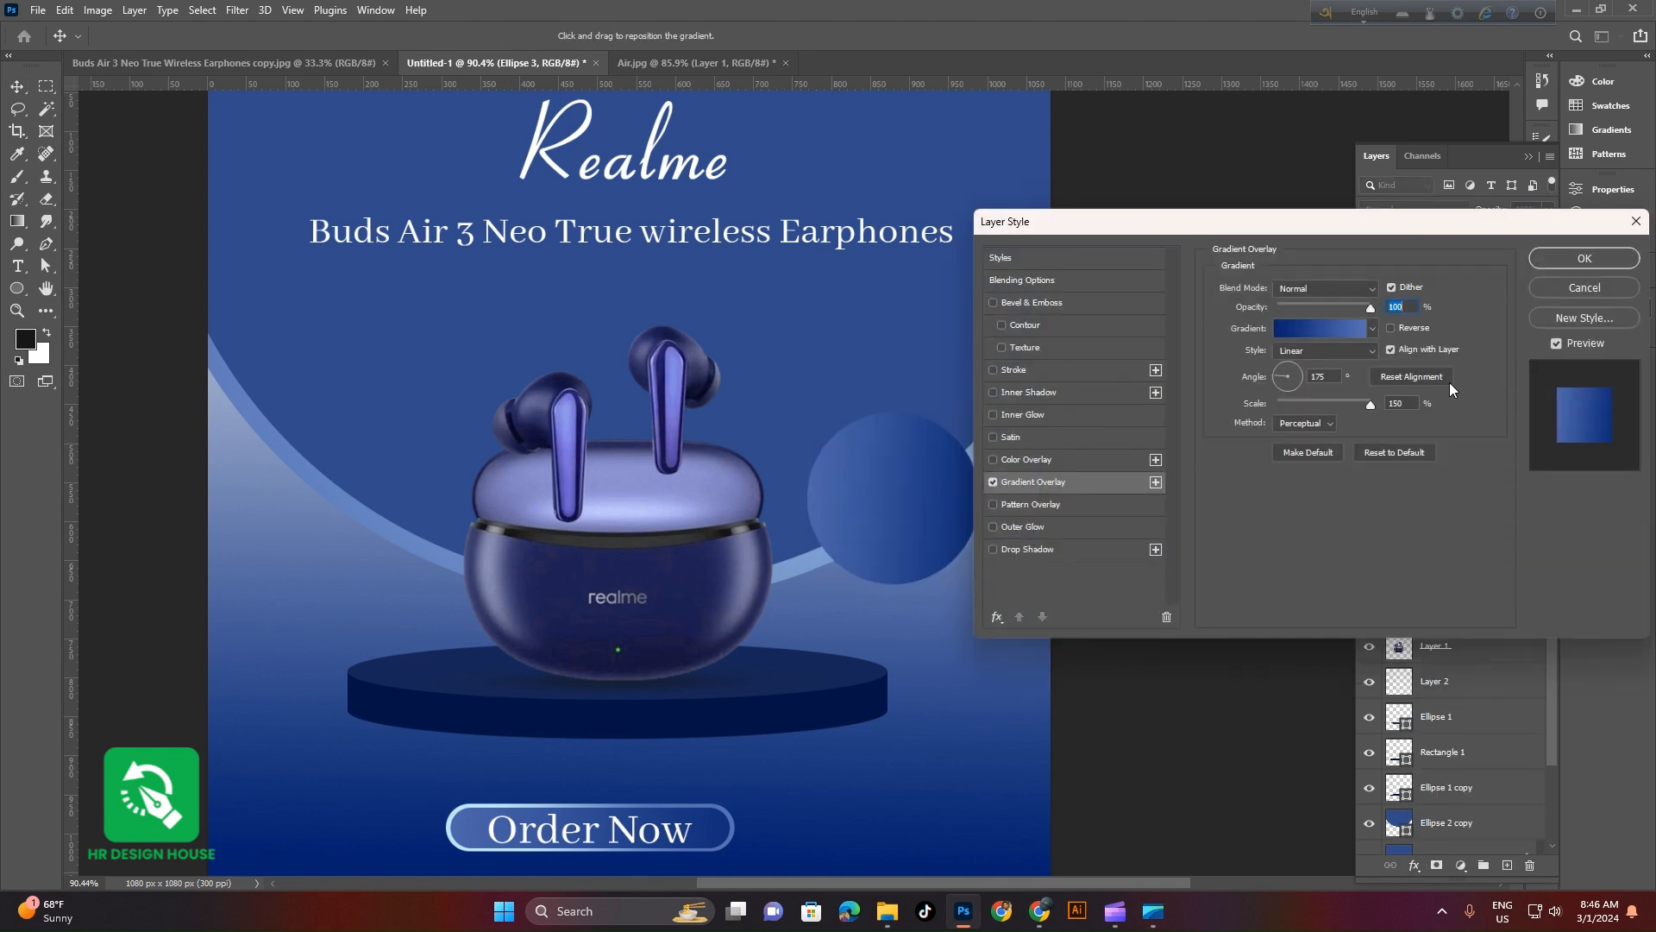
{"action": "left_click", "coordinate": [1584, 259]}
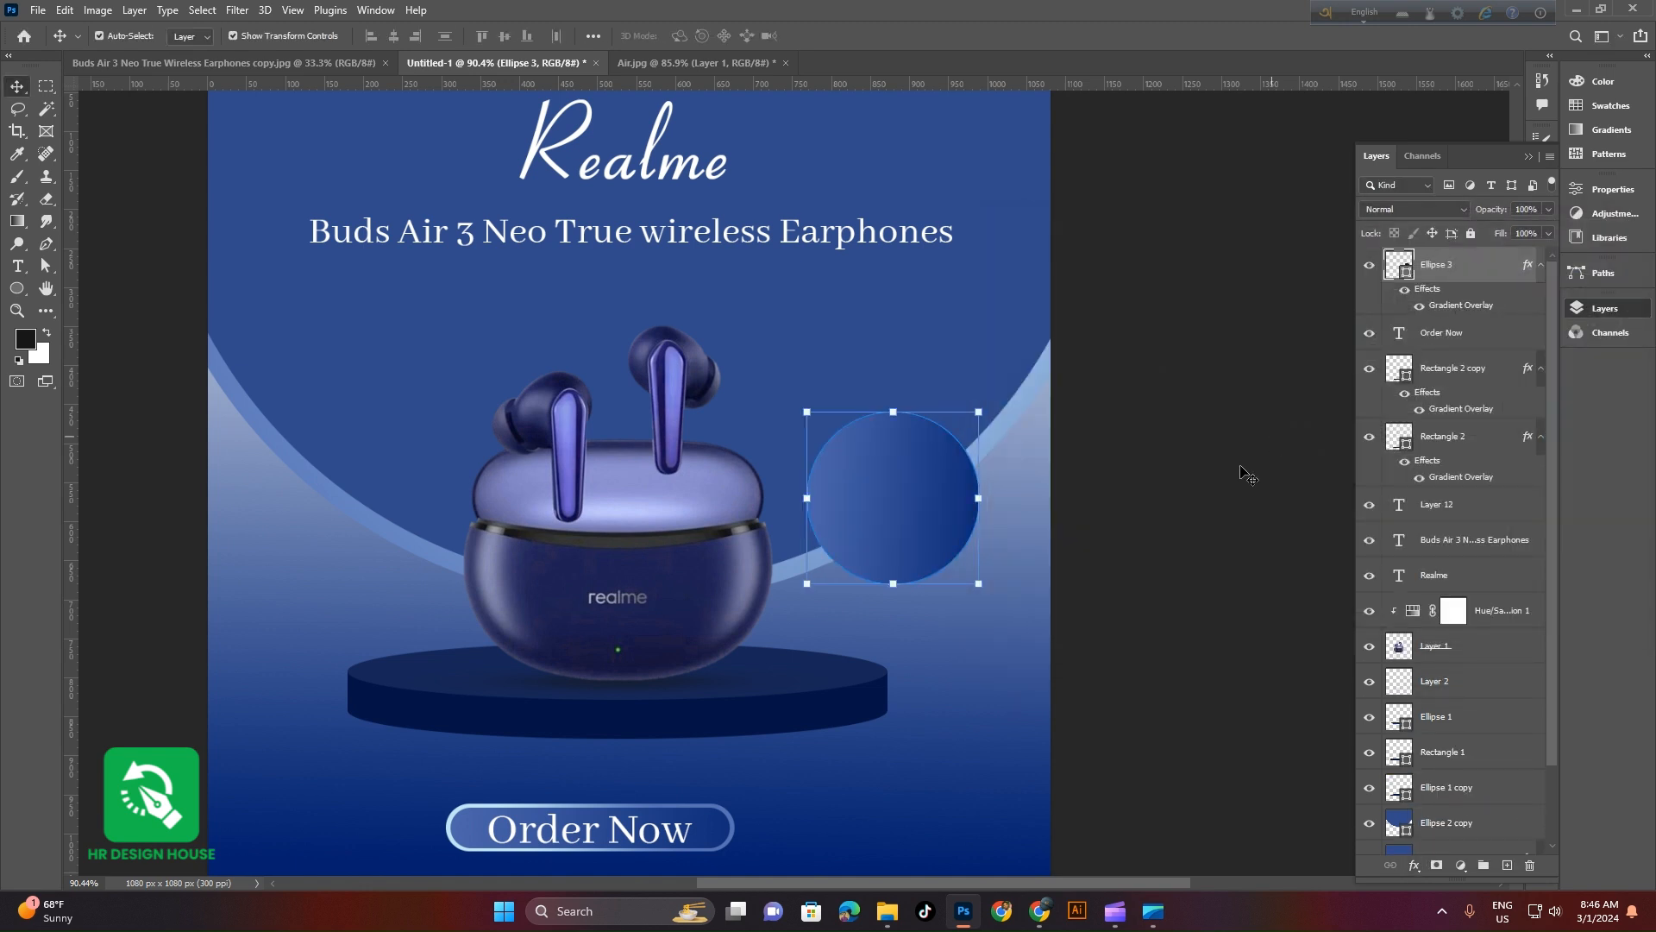
Duplicate the gradient circle and shrink the copy to about 91% around its centre
{"action": "left_click", "coordinate": [1027, 574], "text": "ctrl"}
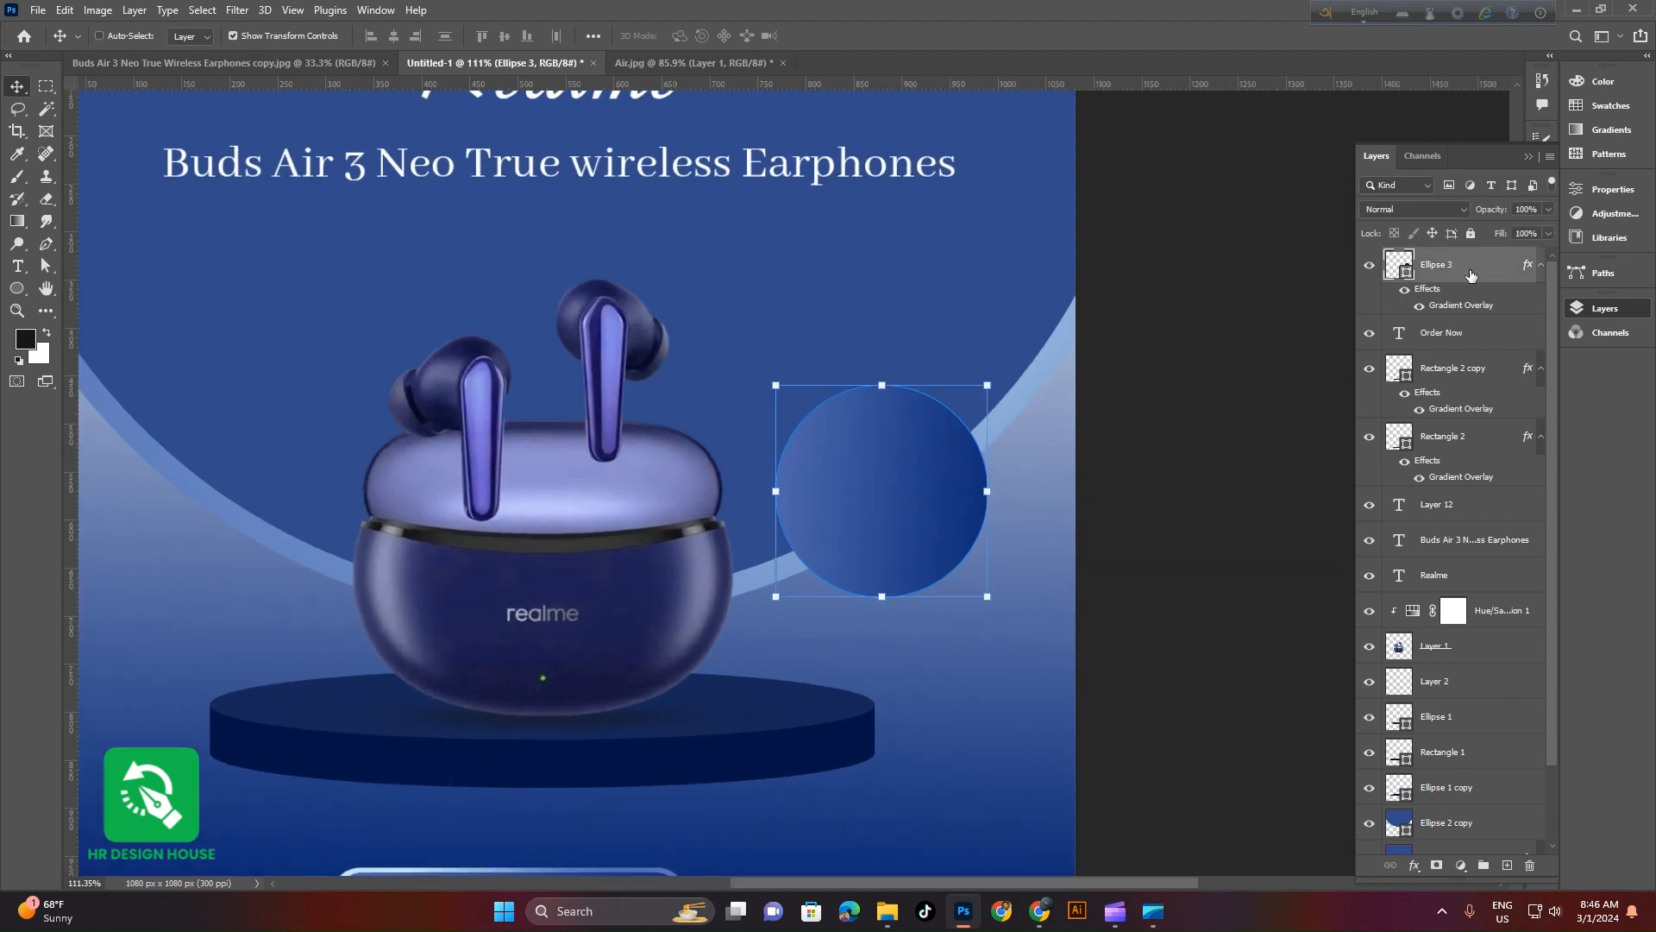
{"action": "key", "text": "ctrl+j"}
{"action": "left_click_drag", "start_coordinate": [992, 494], "coordinate": [978, 492]}
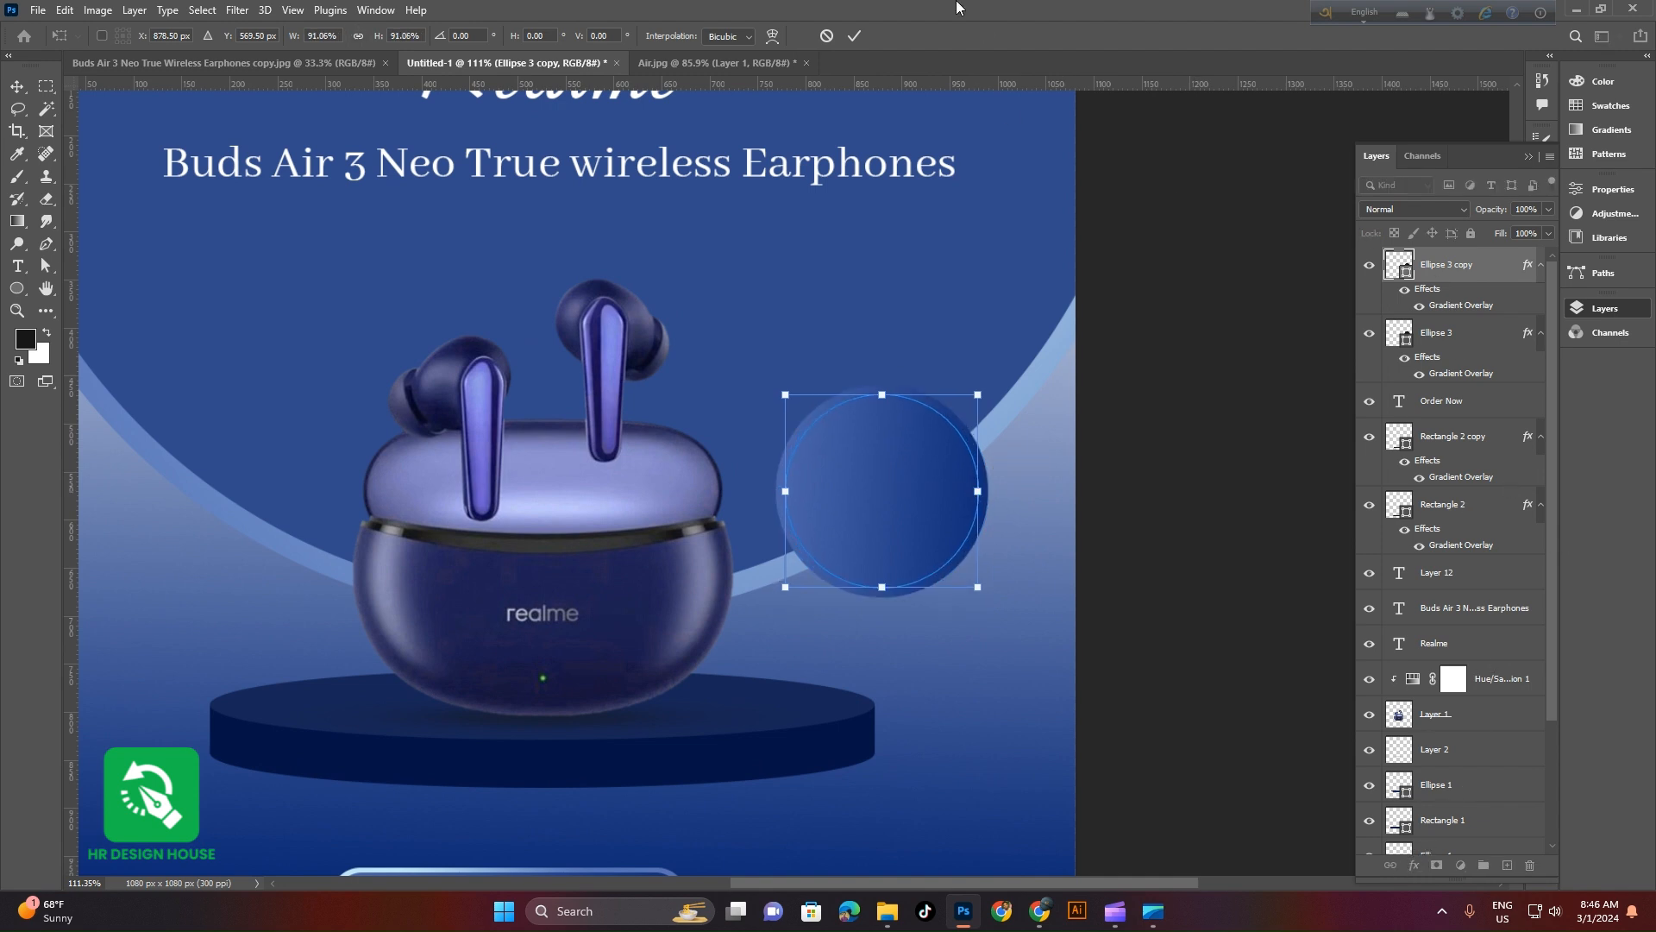
{"action": "left_click", "coordinate": [854, 35]}
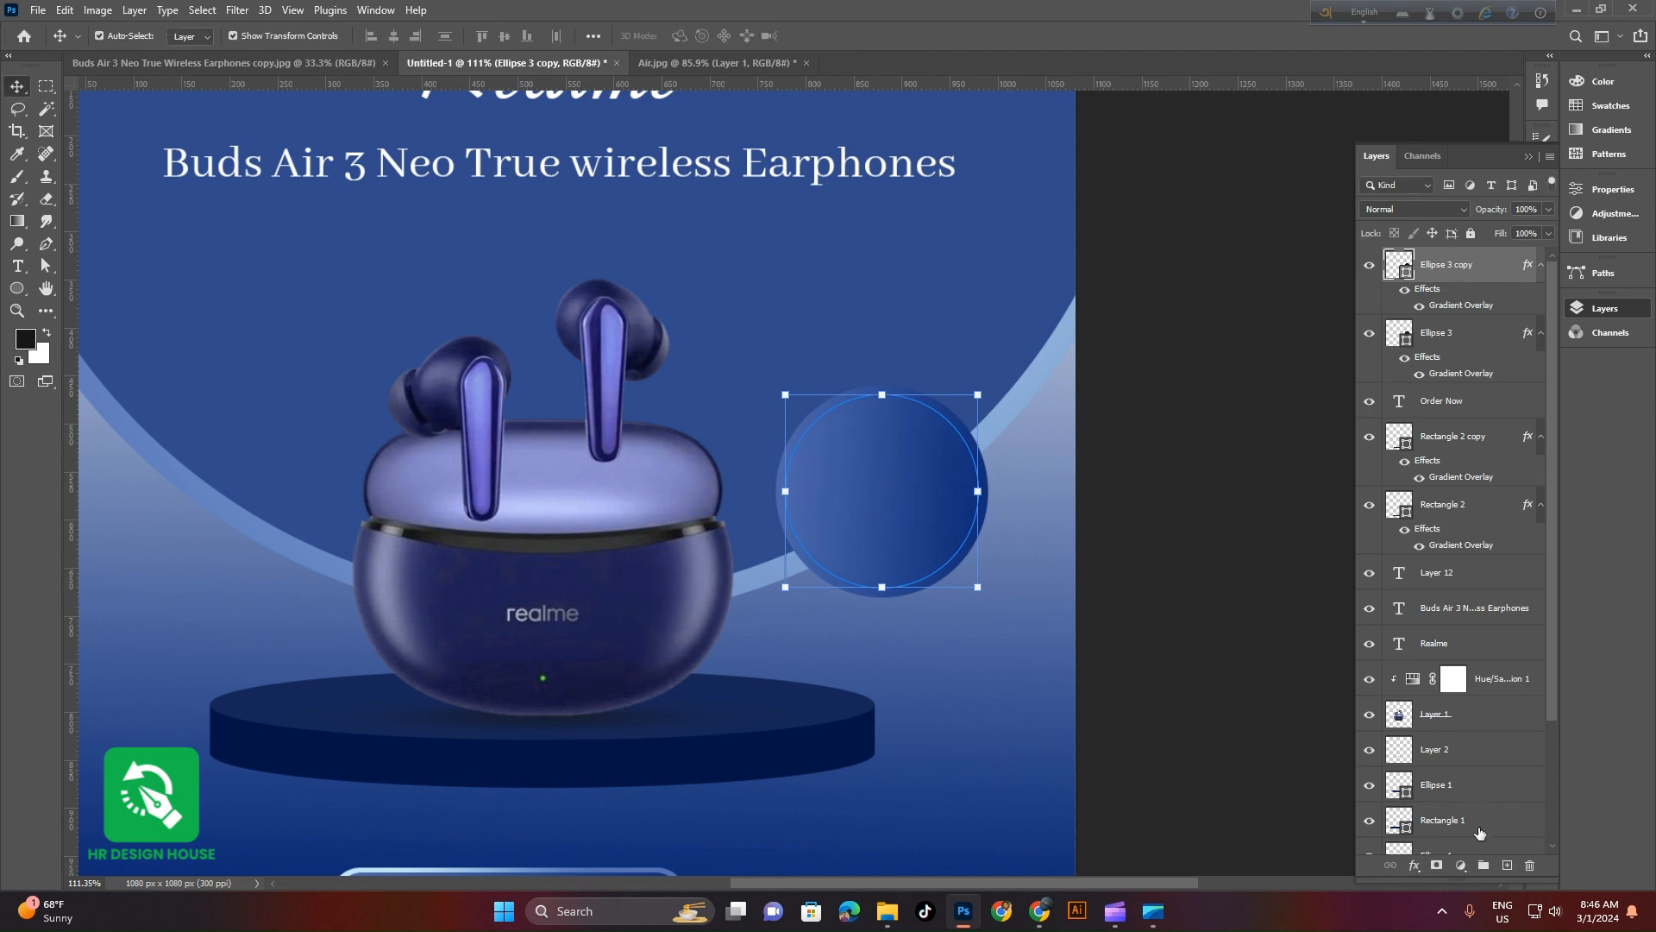
Rotate the inner circle's gradient overlay diagonally so its lighter end faces the upper right
{"action": "left_click", "coordinate": [1416, 866]}
{"action": "left_click", "coordinate": [1458, 812]}
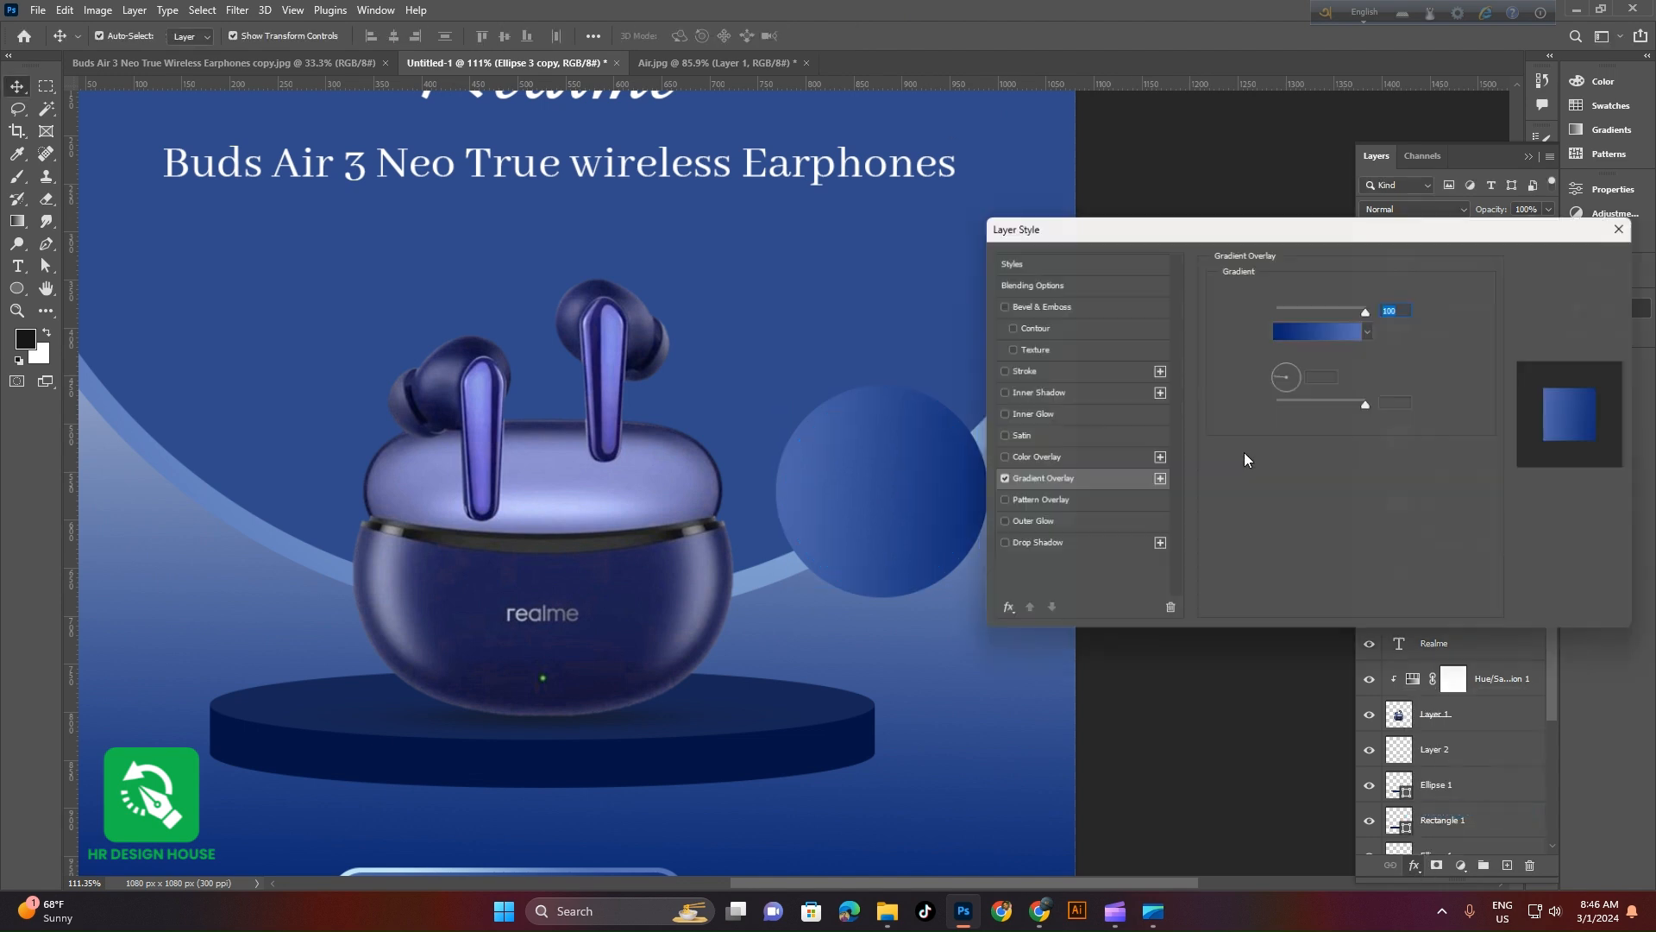
{"action": "left_click_drag", "start_coordinate": [1284, 385], "coordinate": [1307, 375]}
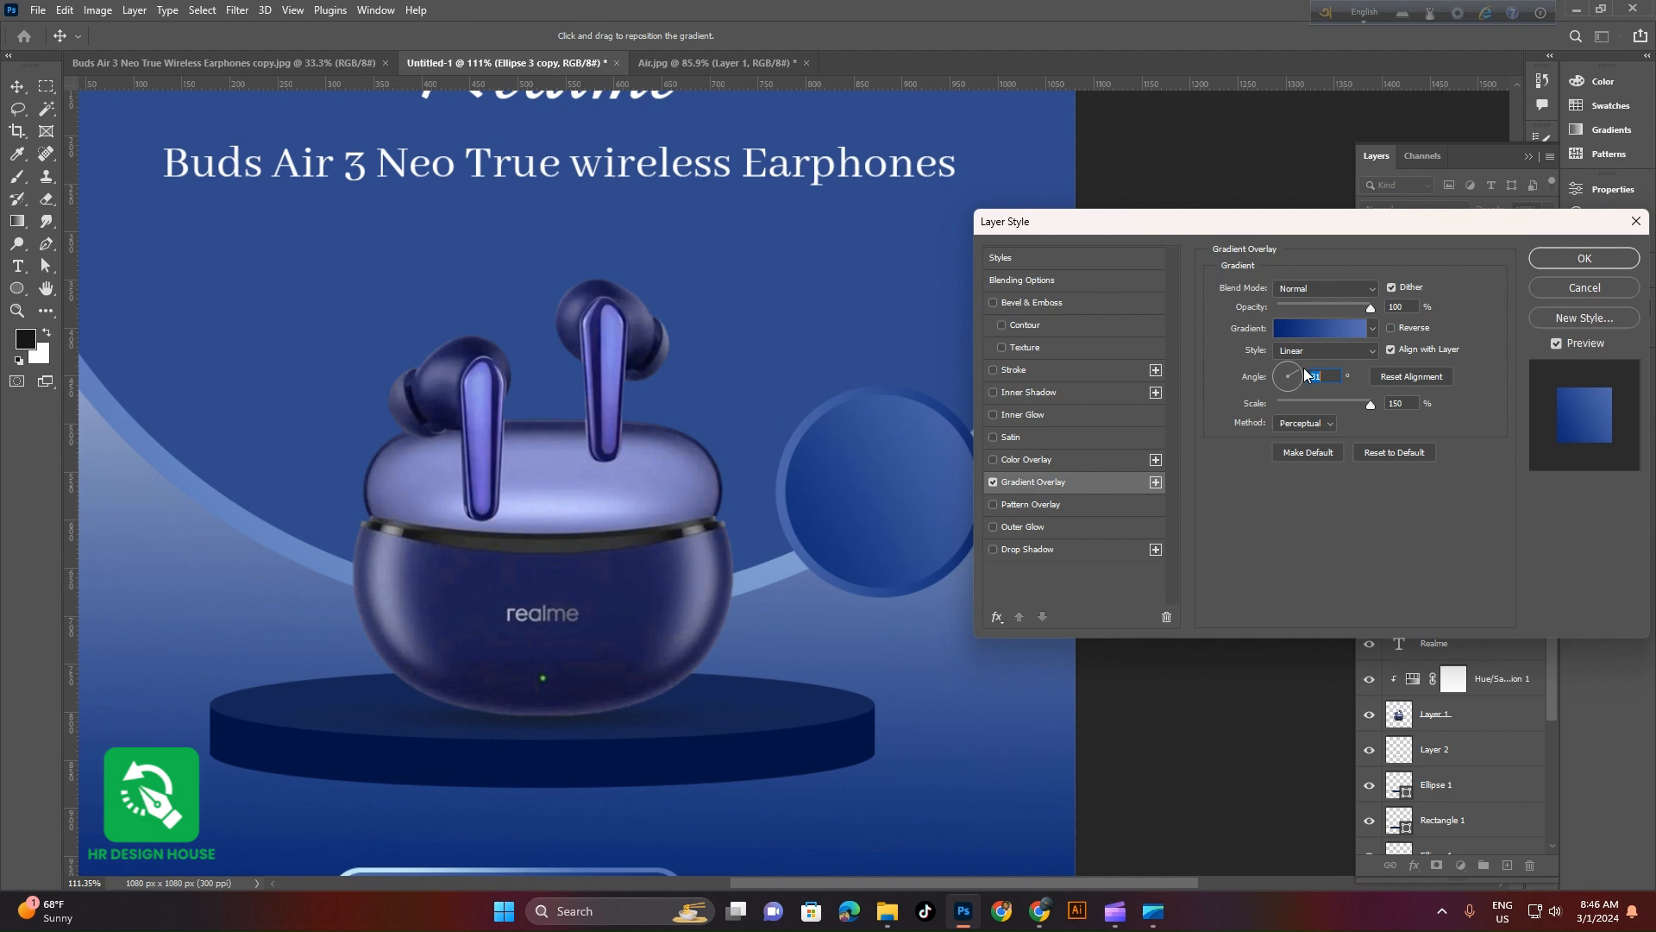
{"action": "left_click", "coordinate": [1579, 259]}
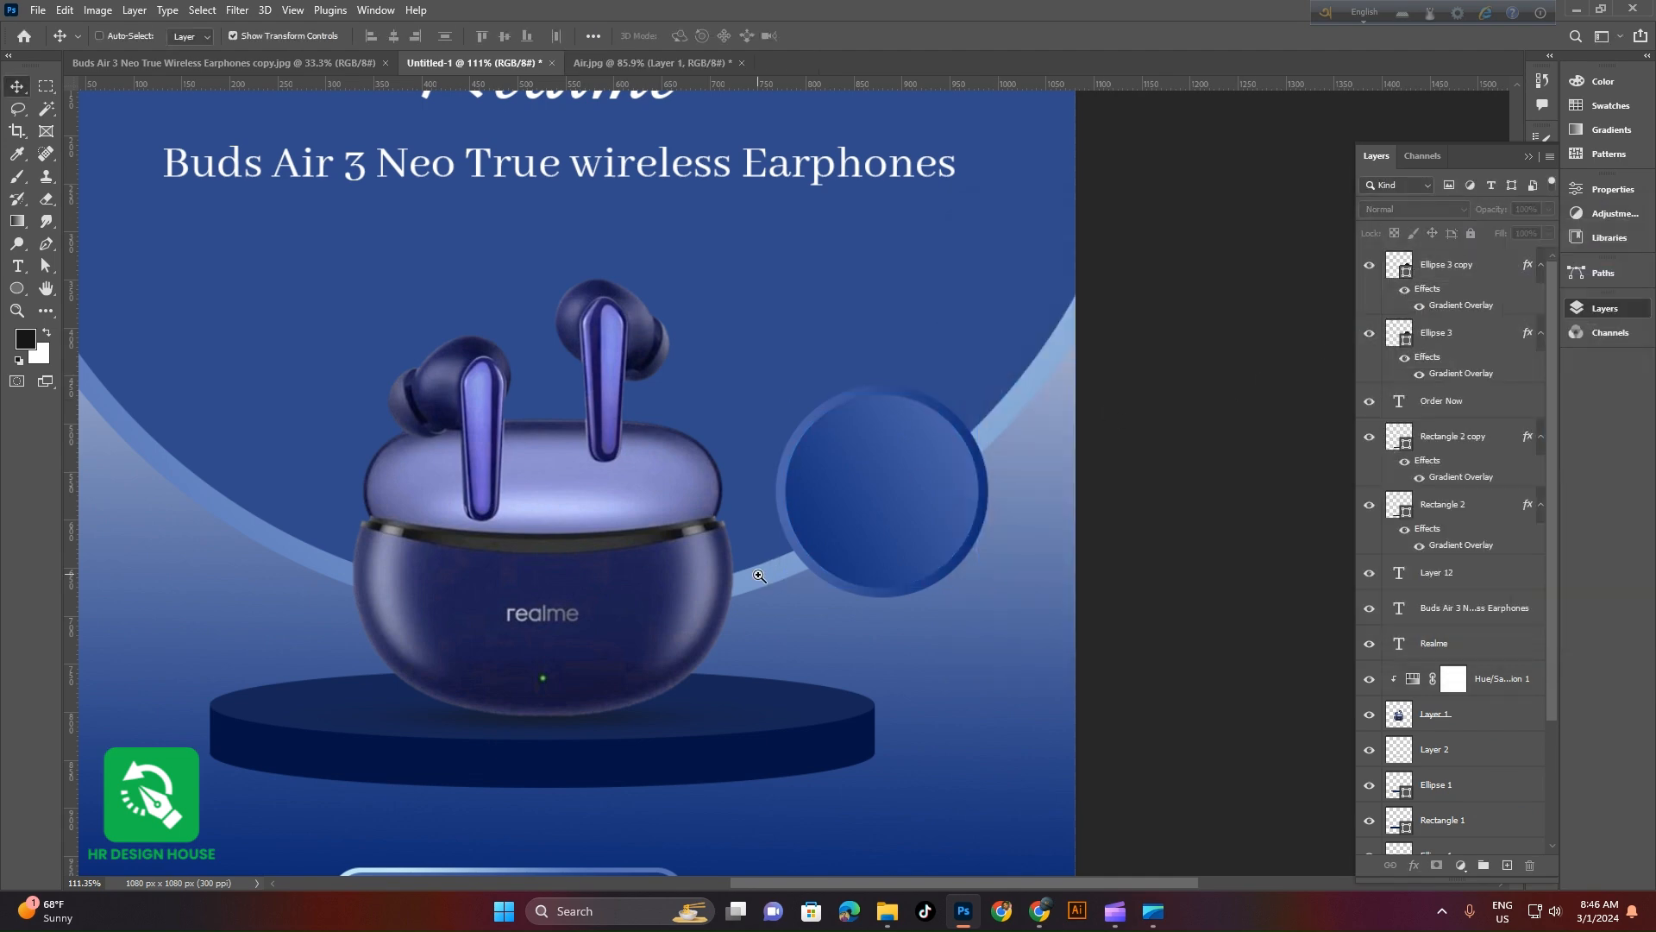
Copy the product-name line above all other layers and replace the copy's text with "50%"
{"action": "scroll", "coordinate": [860, 547], "scroll_direction": "down", "scroll_amount": 3}
{"action": "scroll", "coordinate": [949, 634], "scroll_direction": "up", "scroll_amount": 3}
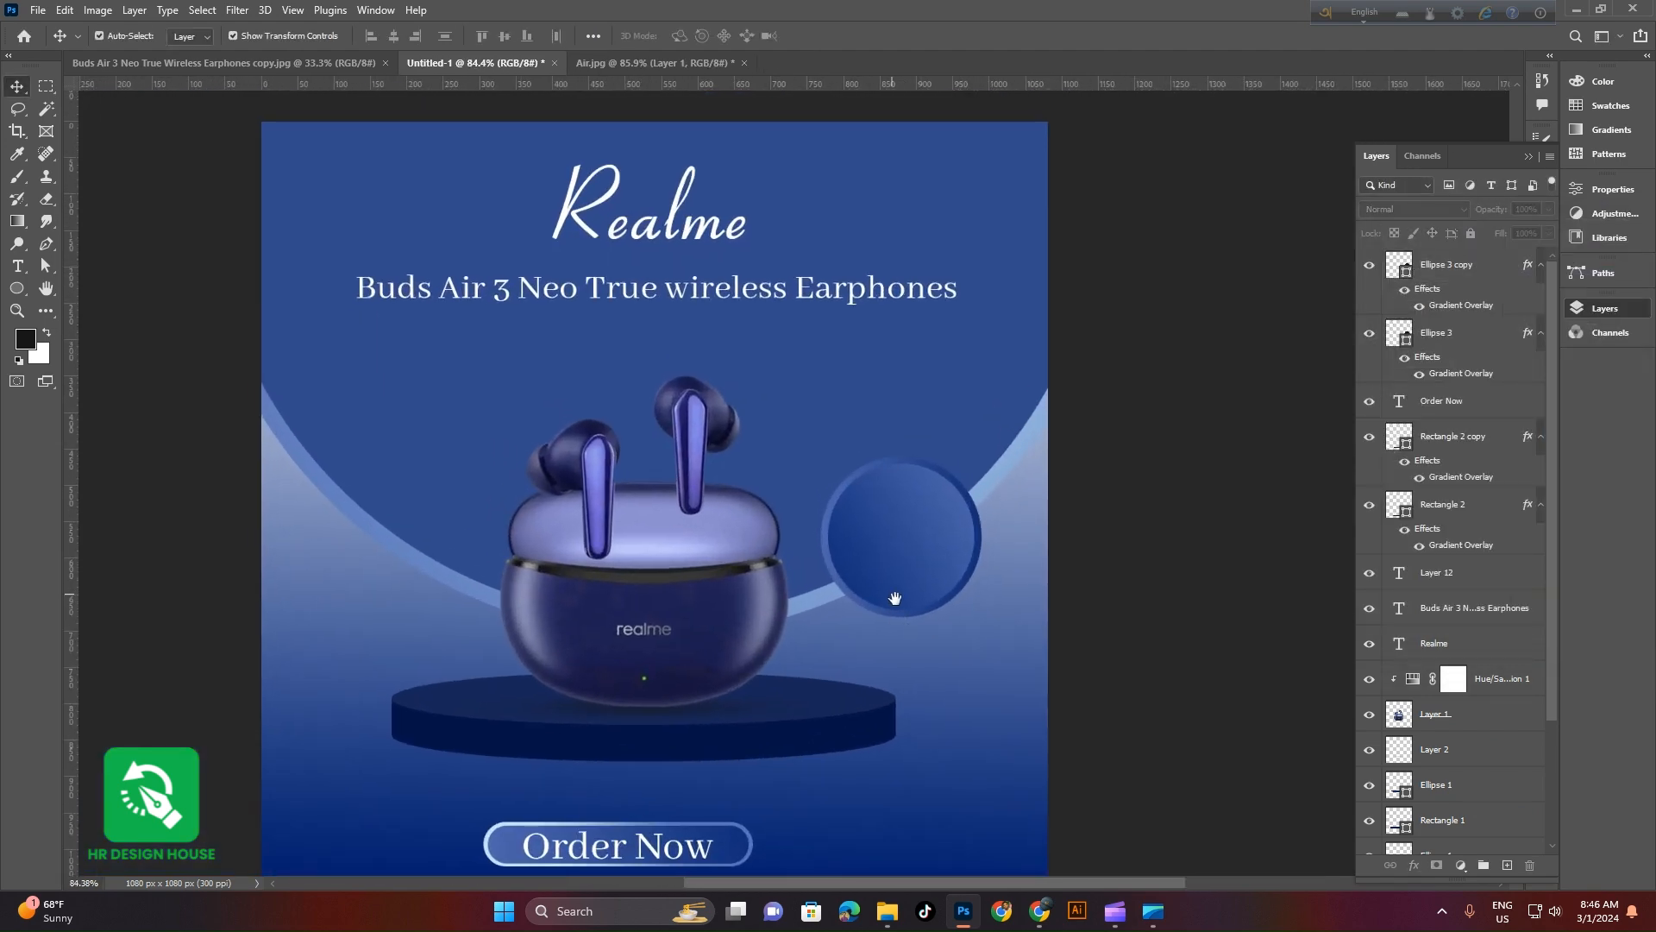
{"action": "scroll", "coordinate": [949, 655], "scroll_direction": "up", "scroll_amount": 1}
{"action": "left_click_drag", "start_coordinate": [719, 231], "coordinate": [888, 402]}
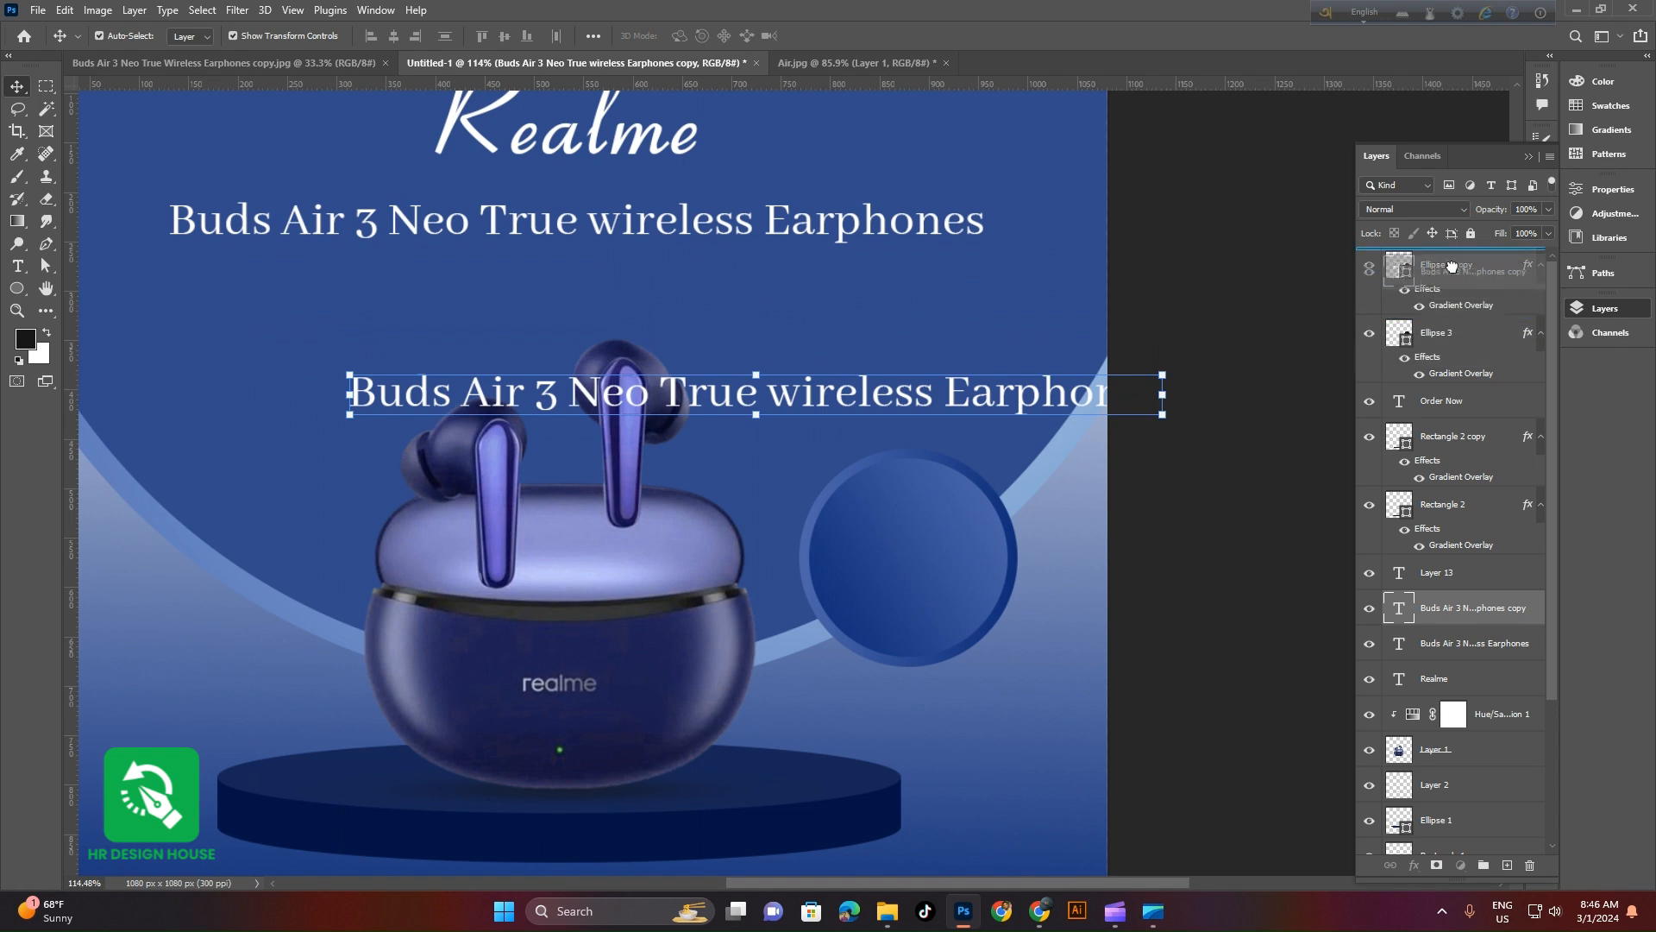
{"action": "key", "text": "ctrl+shift+bracketright"}
{"action": "double_click", "coordinate": [1400, 264]}
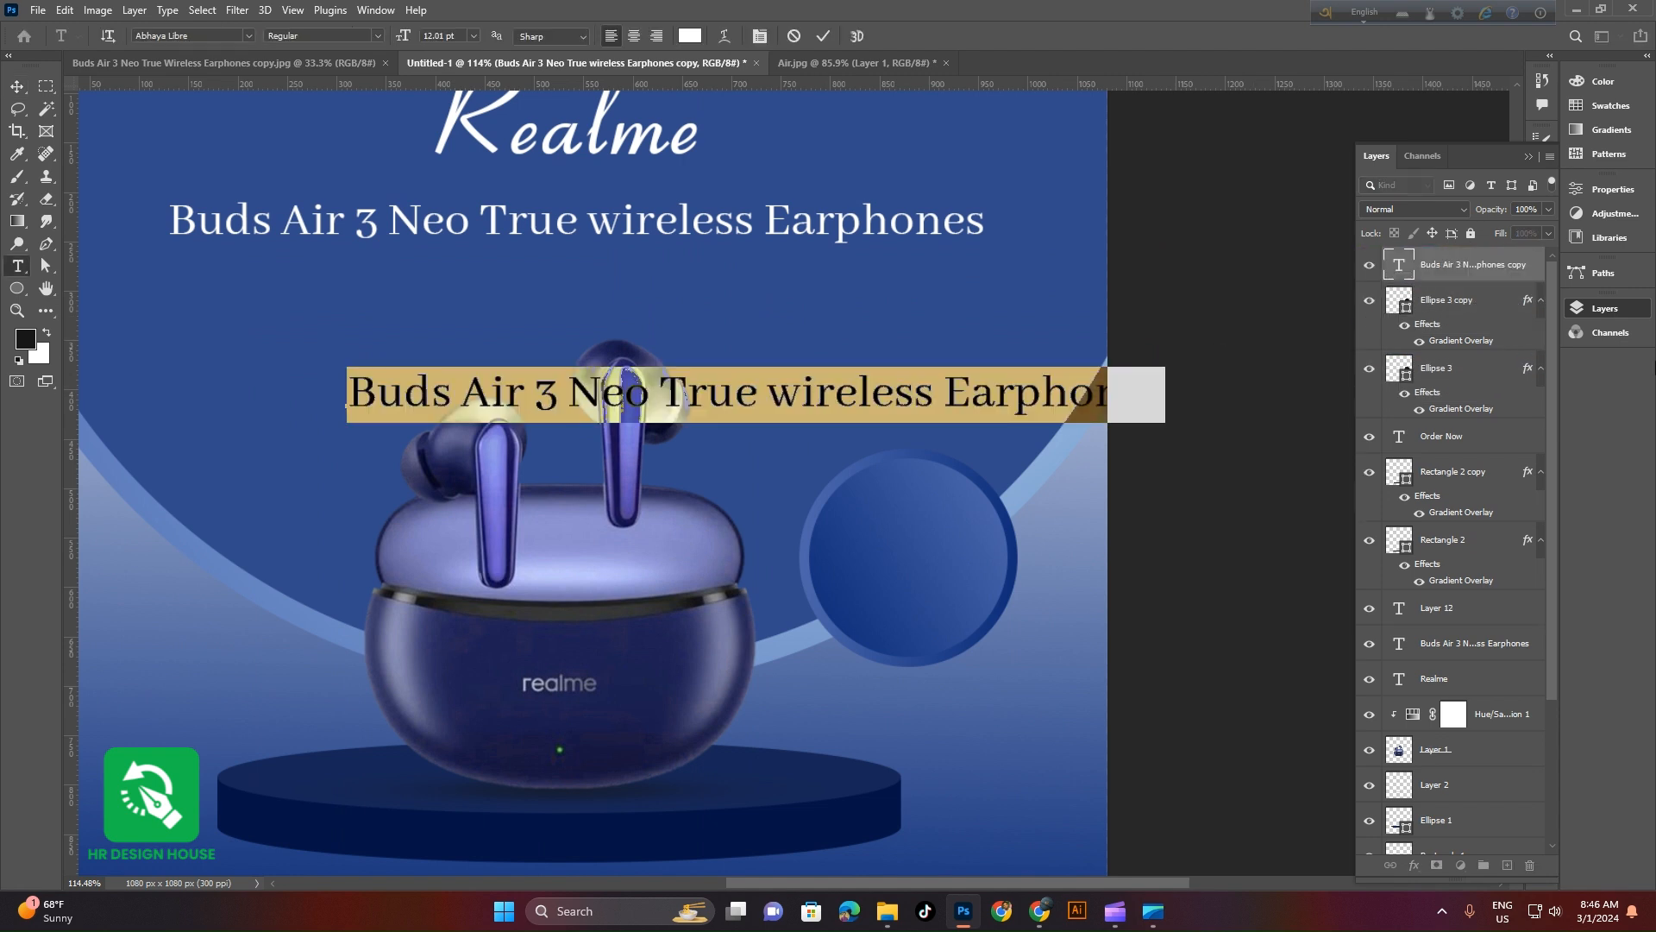
{"action": "type", "text": "50"}
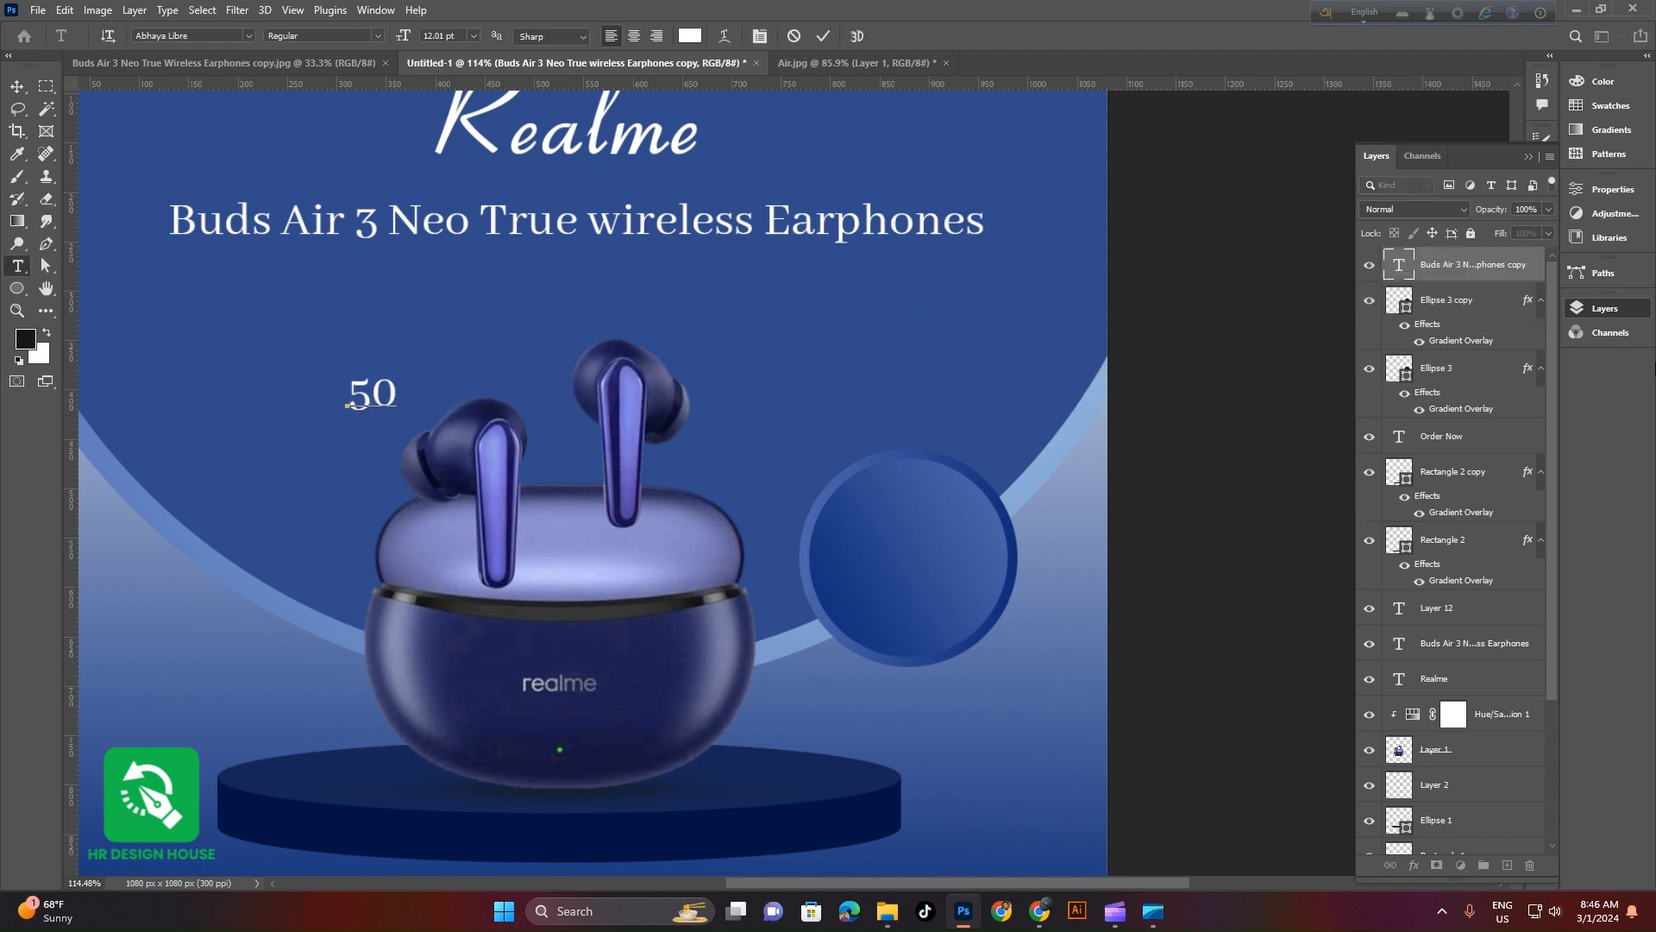
{"action": "type", "text": "%"}
{"action": "left_click", "coordinate": [821, 41]}
Place the "50%" text in the circle at about 17.5 pt, with a duplicate directly below it
{"action": "key", "text": "v"}
{"action": "left_click_drag", "start_coordinate": [384, 401], "coordinate": [919, 595]}
{"action": "key", "text": "ctrl+t"}
{"action": "key", "text": "ctrl+z"}
{"action": "left_click", "coordinate": [854, 36]}
Replace the lower "50%" copy in the circle with "Off"
{"action": "double_click", "coordinate": [919, 591]}
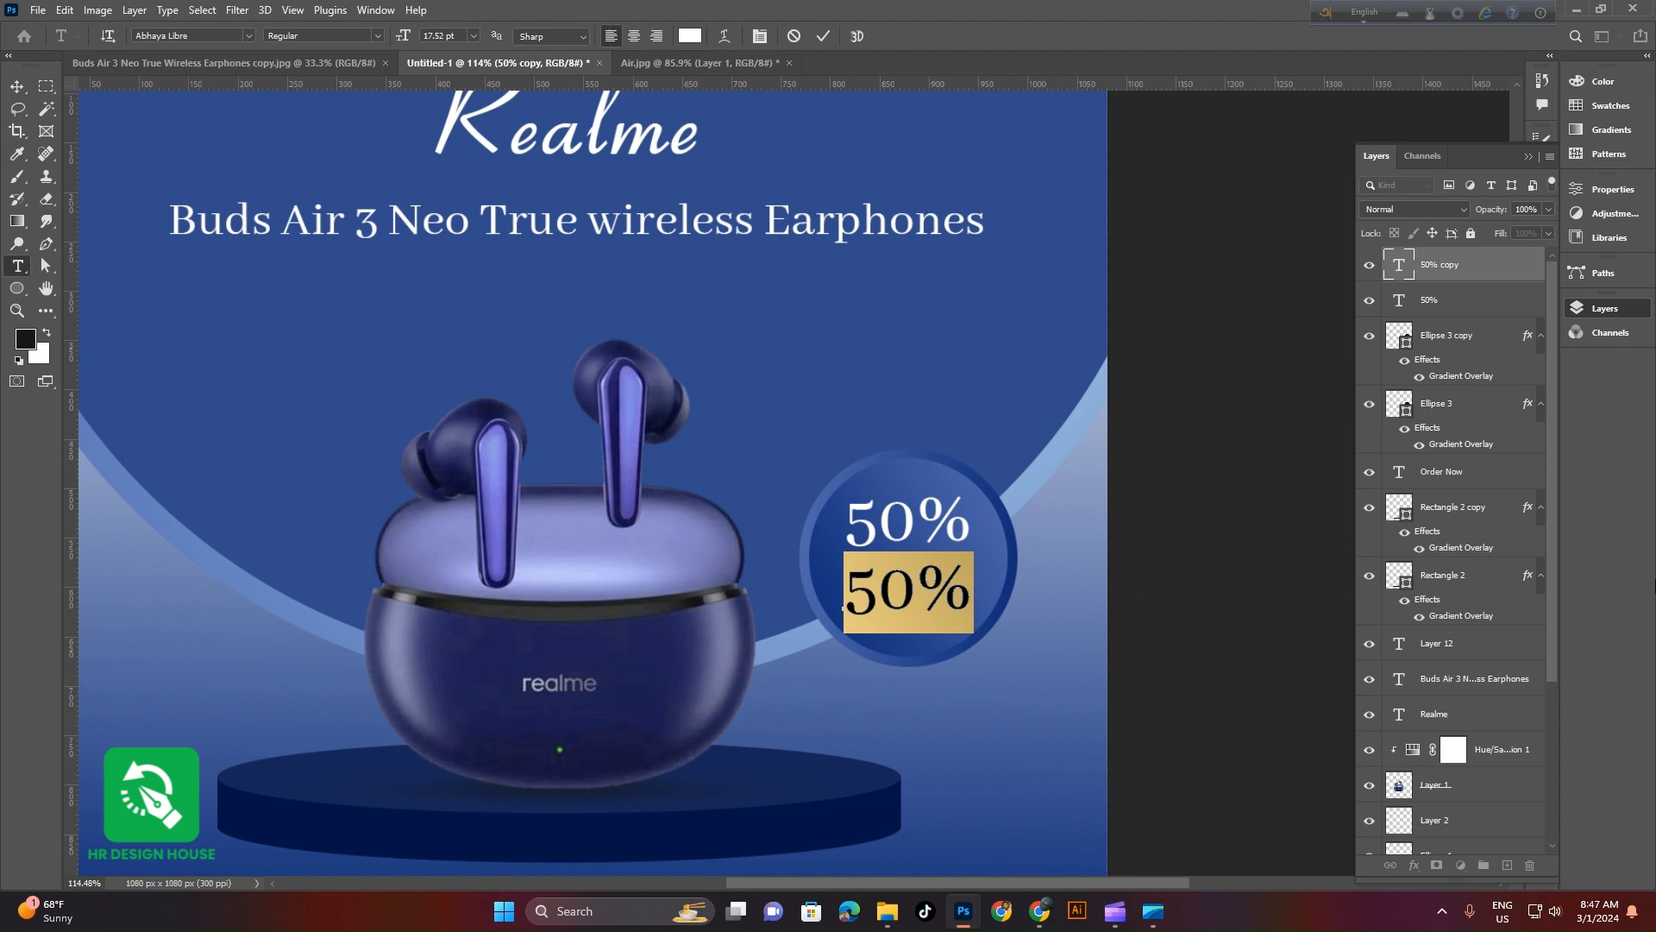
{"action": "type", "text": "Off"}
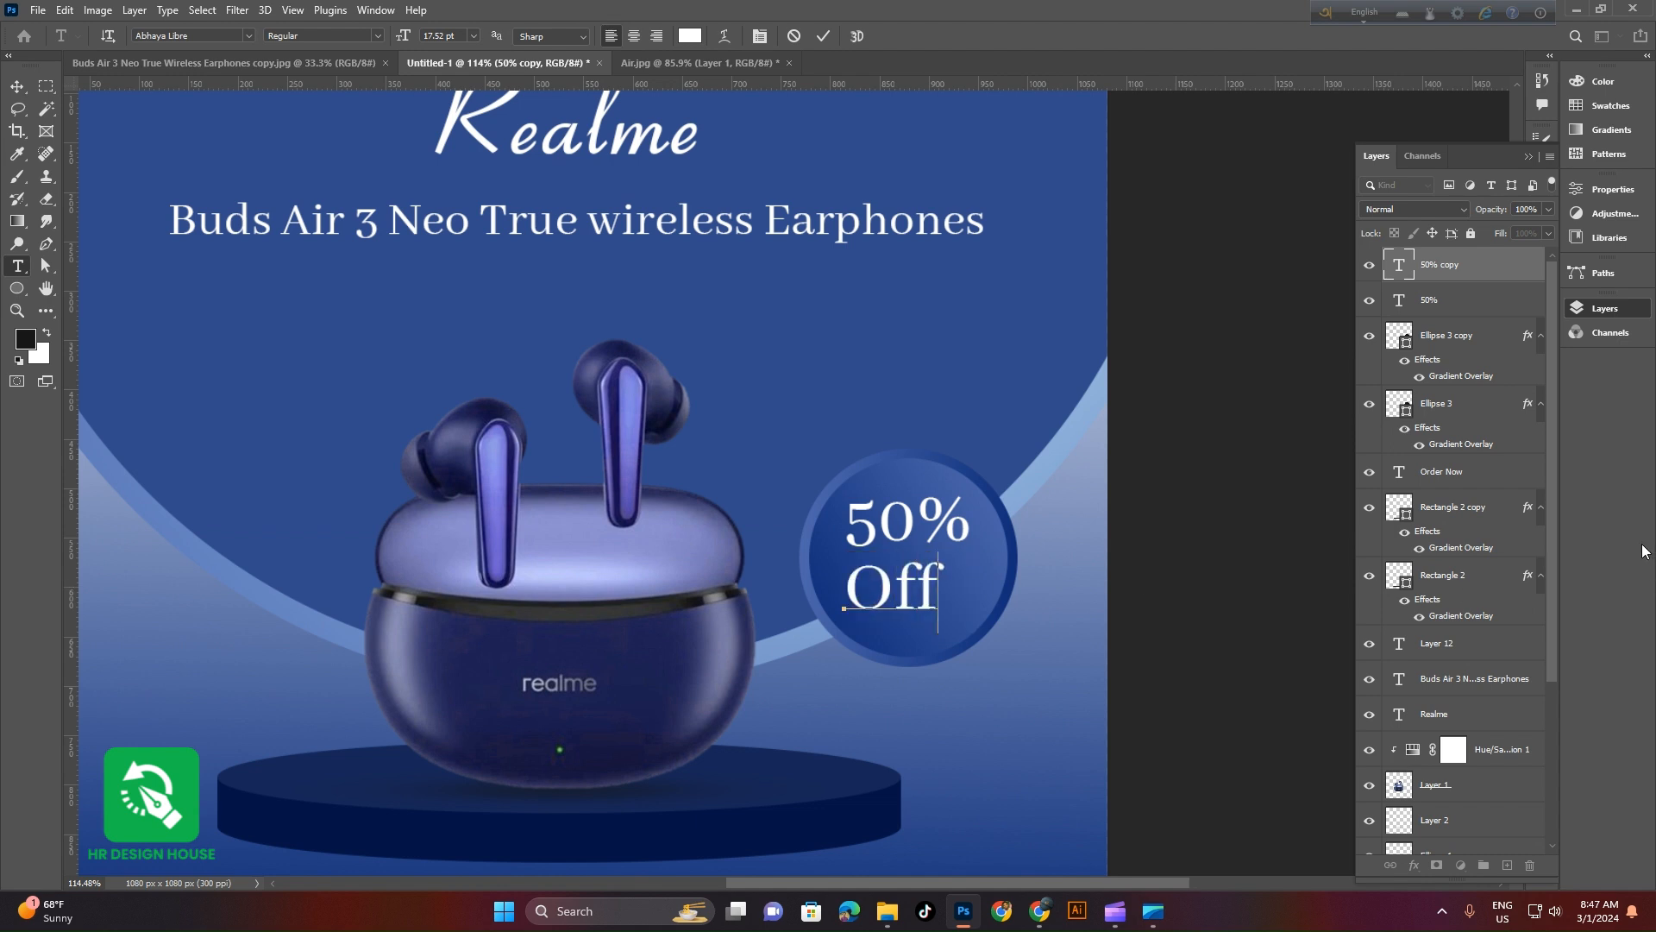
{"action": "left_click", "coordinate": [823, 35]}
{"action": "left_click", "coordinate": [27, 90]}
Centre "Off" under "50%" and enlarge both texts together to about 120% in the middle of the circle
{"action": "scroll", "coordinate": [917, 552], "scroll_direction": "up", "scroll_amount": 5}
{"action": "left_click_drag", "start_coordinate": [934, 518], "coordinate": [954, 619]}
{"action": "left_click", "coordinate": [913, 431], "text": "shift"}
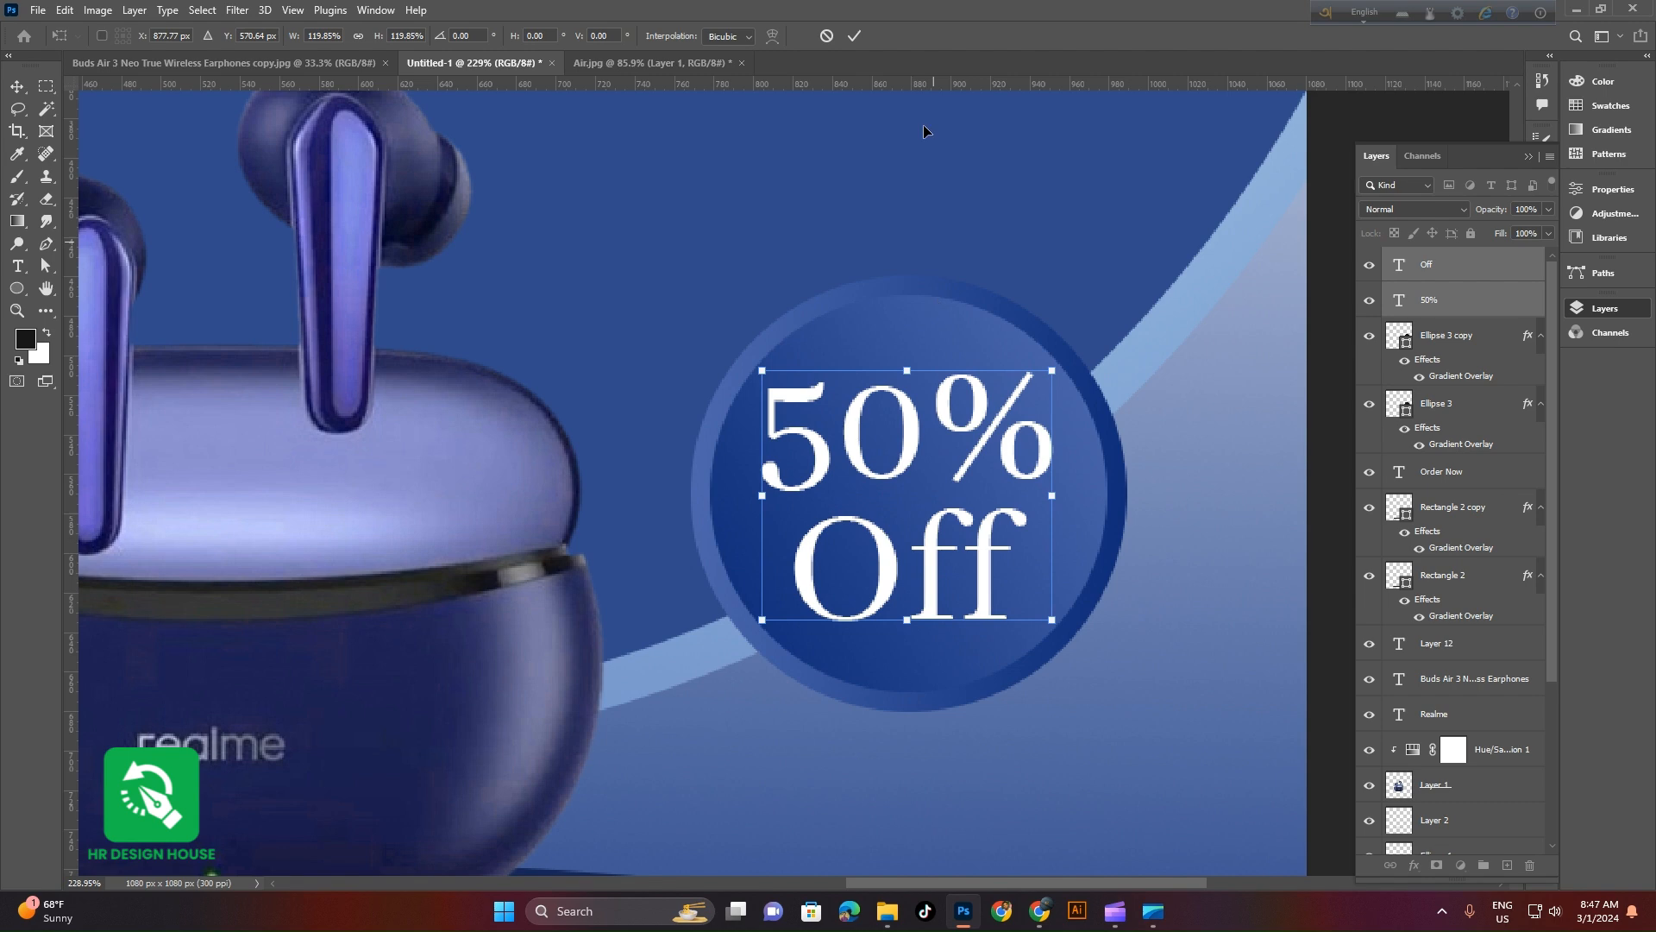
{"action": "left_click", "coordinate": [856, 37]}
{"action": "left_click", "coordinate": [1250, 444]}
Change the font of "50%" to Freestyle Script and re-centre the text in the circle
{"action": "scroll", "coordinate": [957, 503], "scroll_direction": "down", "scroll_amount": 8}
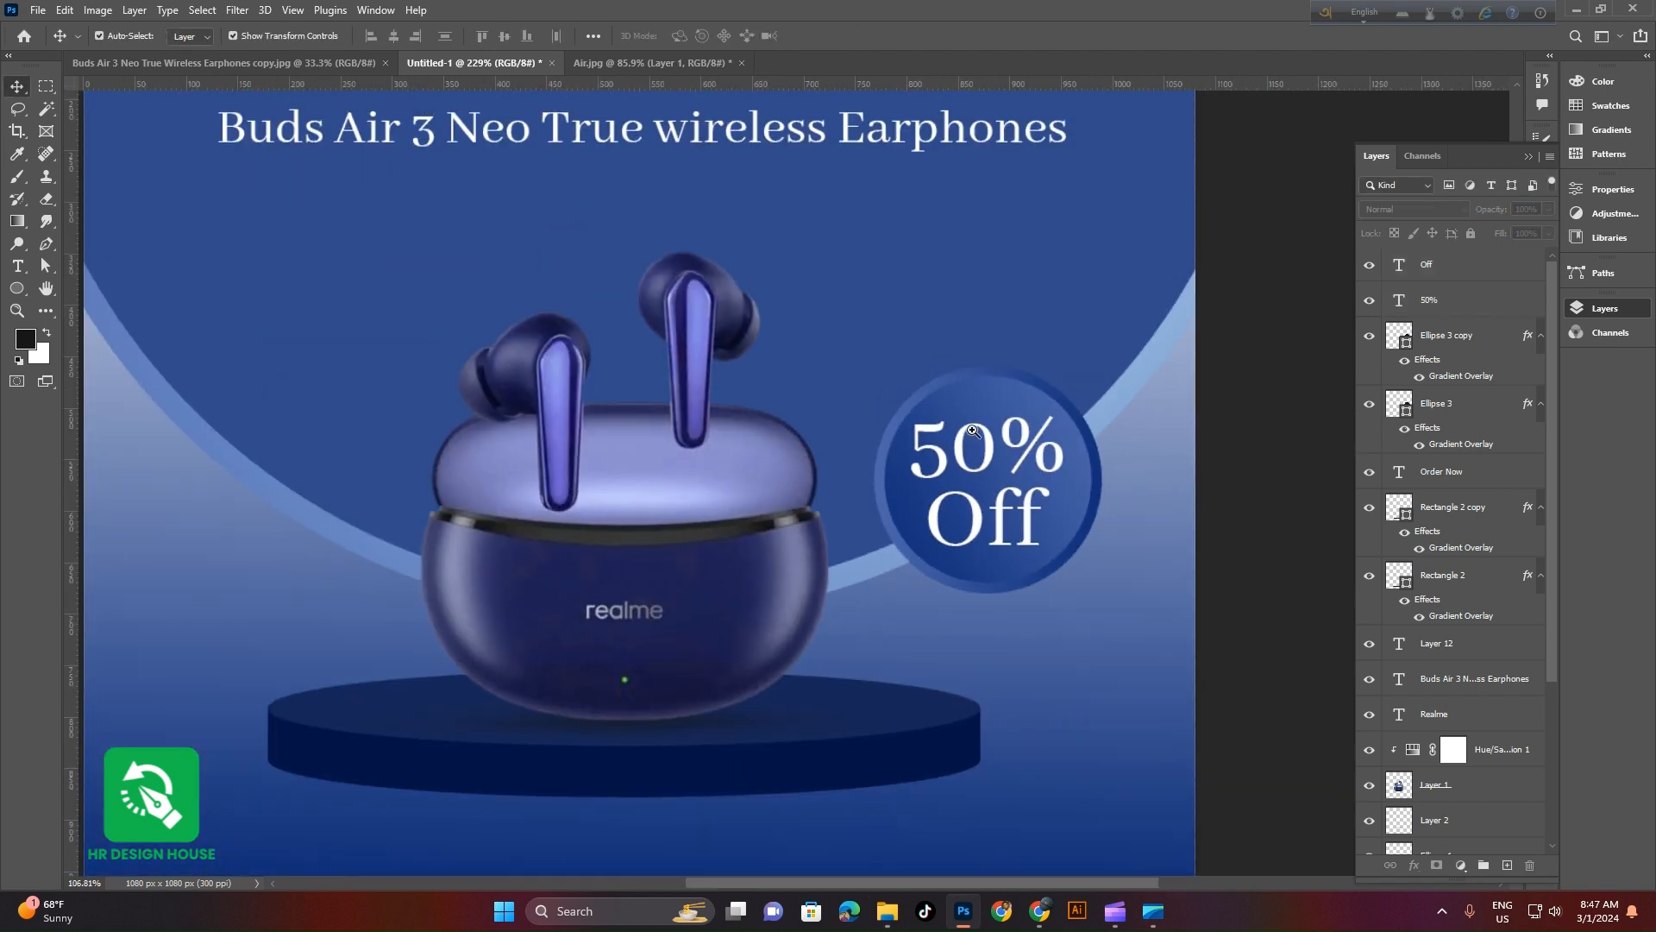
{"action": "scroll", "coordinate": [957, 503], "scroll_direction": "down", "scroll_amount": 2}
{"action": "scroll", "coordinate": [984, 534], "scroll_direction": "up", "scroll_amount": 8}
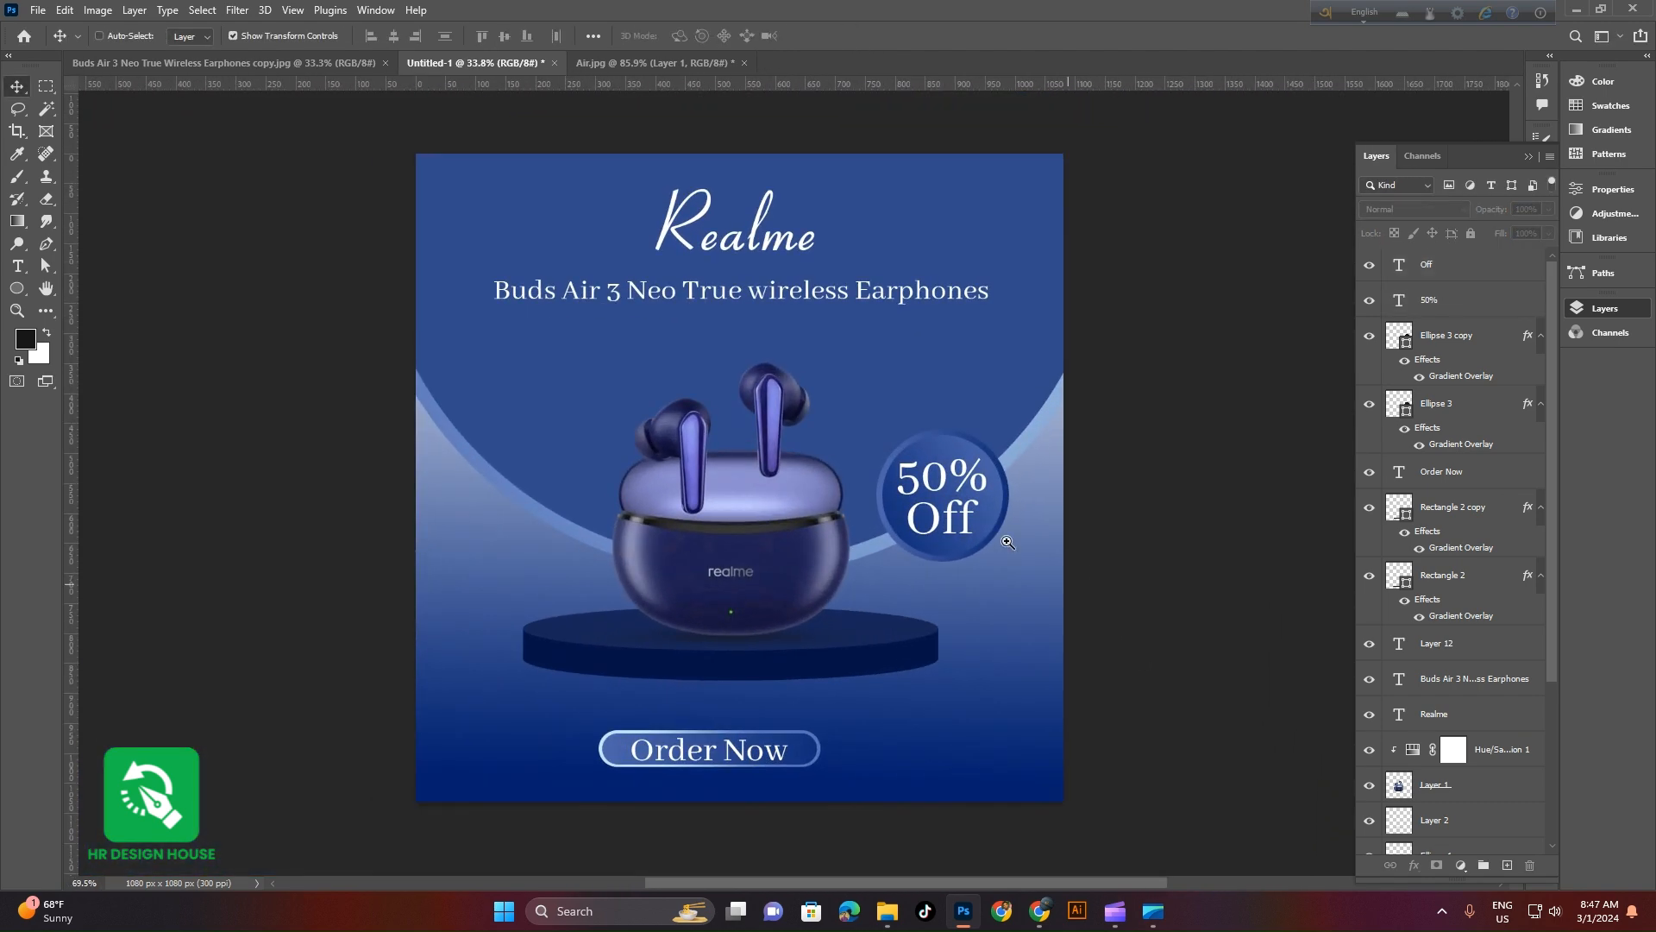
{"action": "scroll", "coordinate": [1003, 561], "scroll_direction": "up", "scroll_amount": 1}
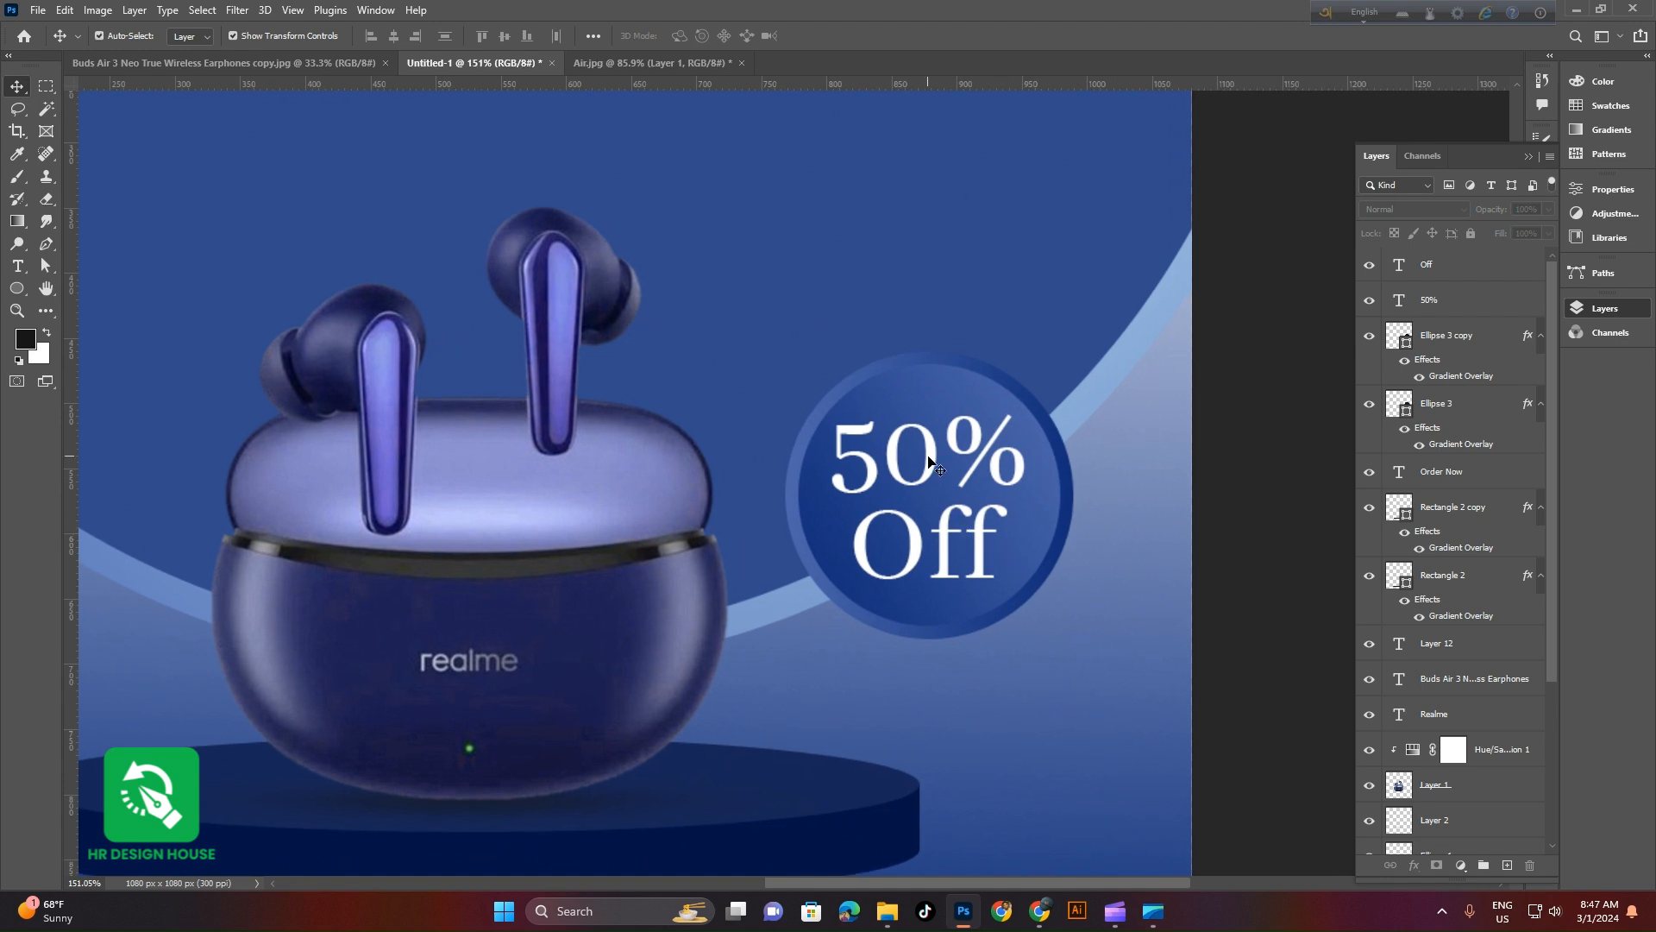
{"action": "left_click", "coordinate": [930, 461]}
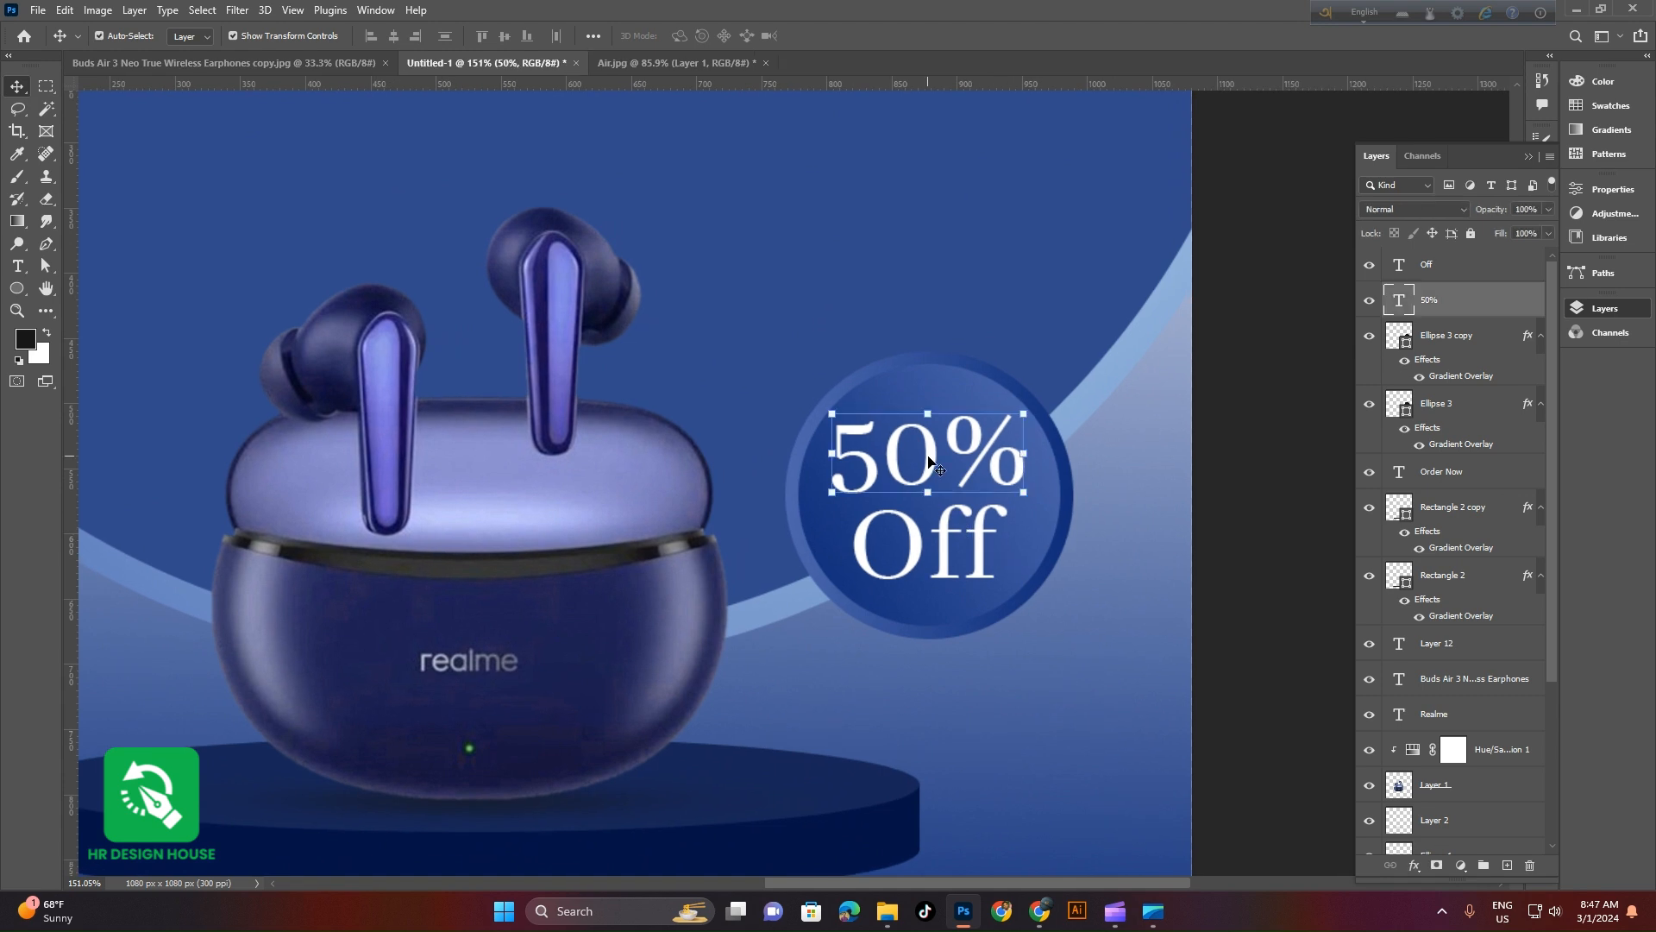
{"action": "left_click", "coordinate": [1621, 195]}
{"action": "left_click", "coordinate": [1480, 293]}
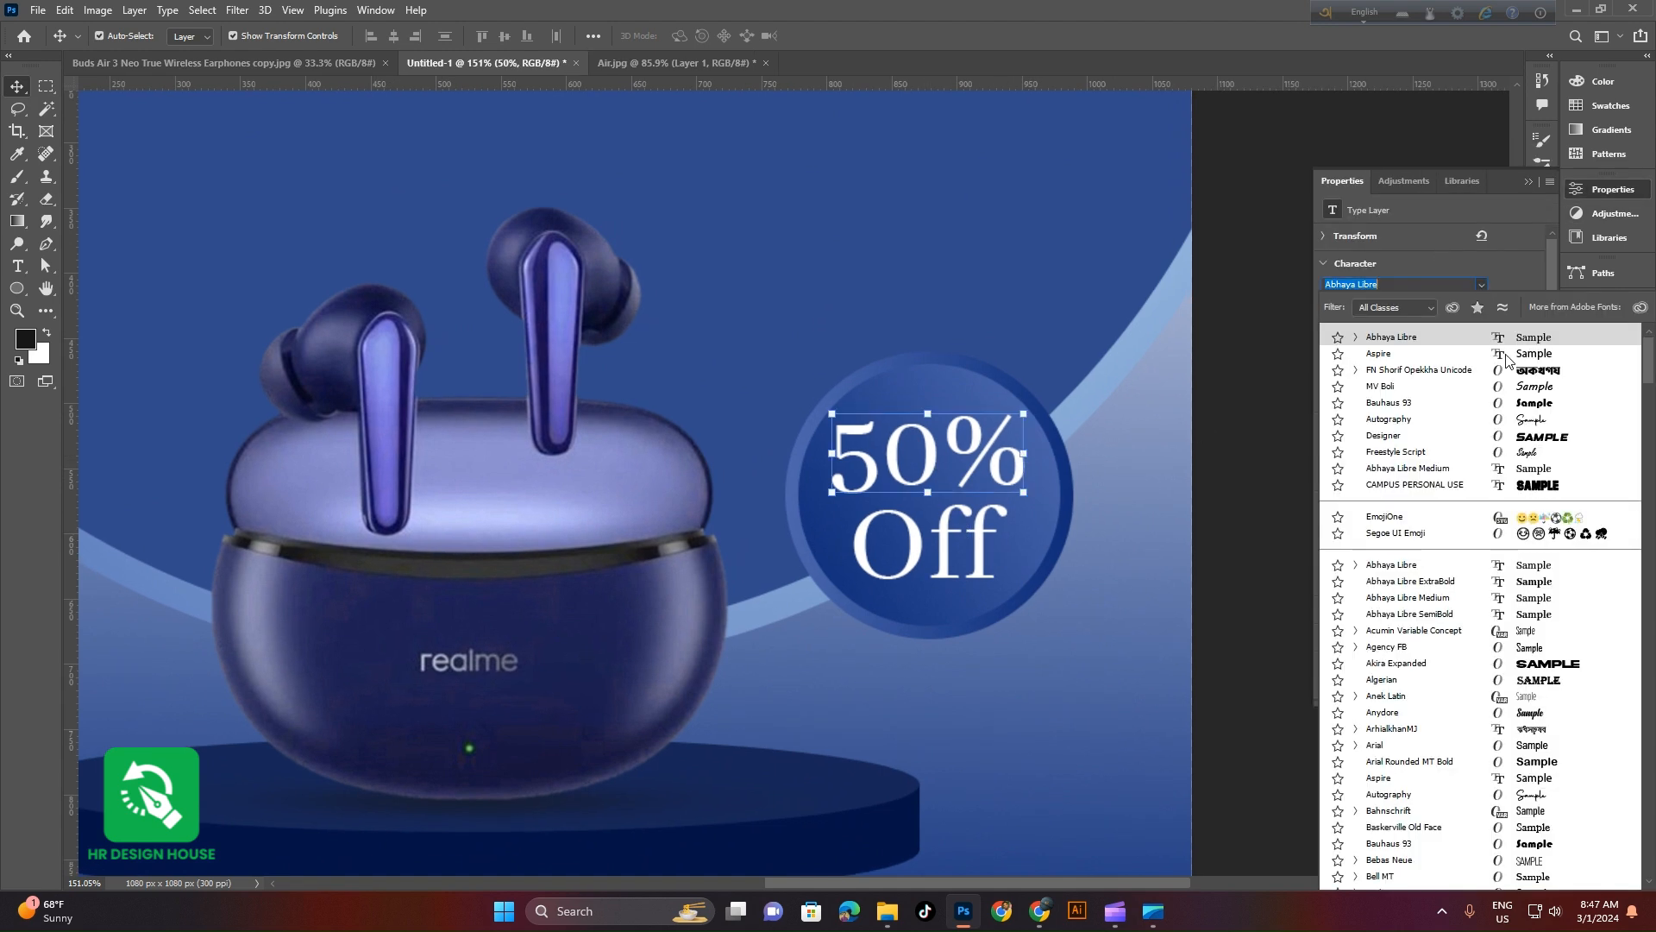
{"action": "left_click", "coordinate": [1523, 454]}
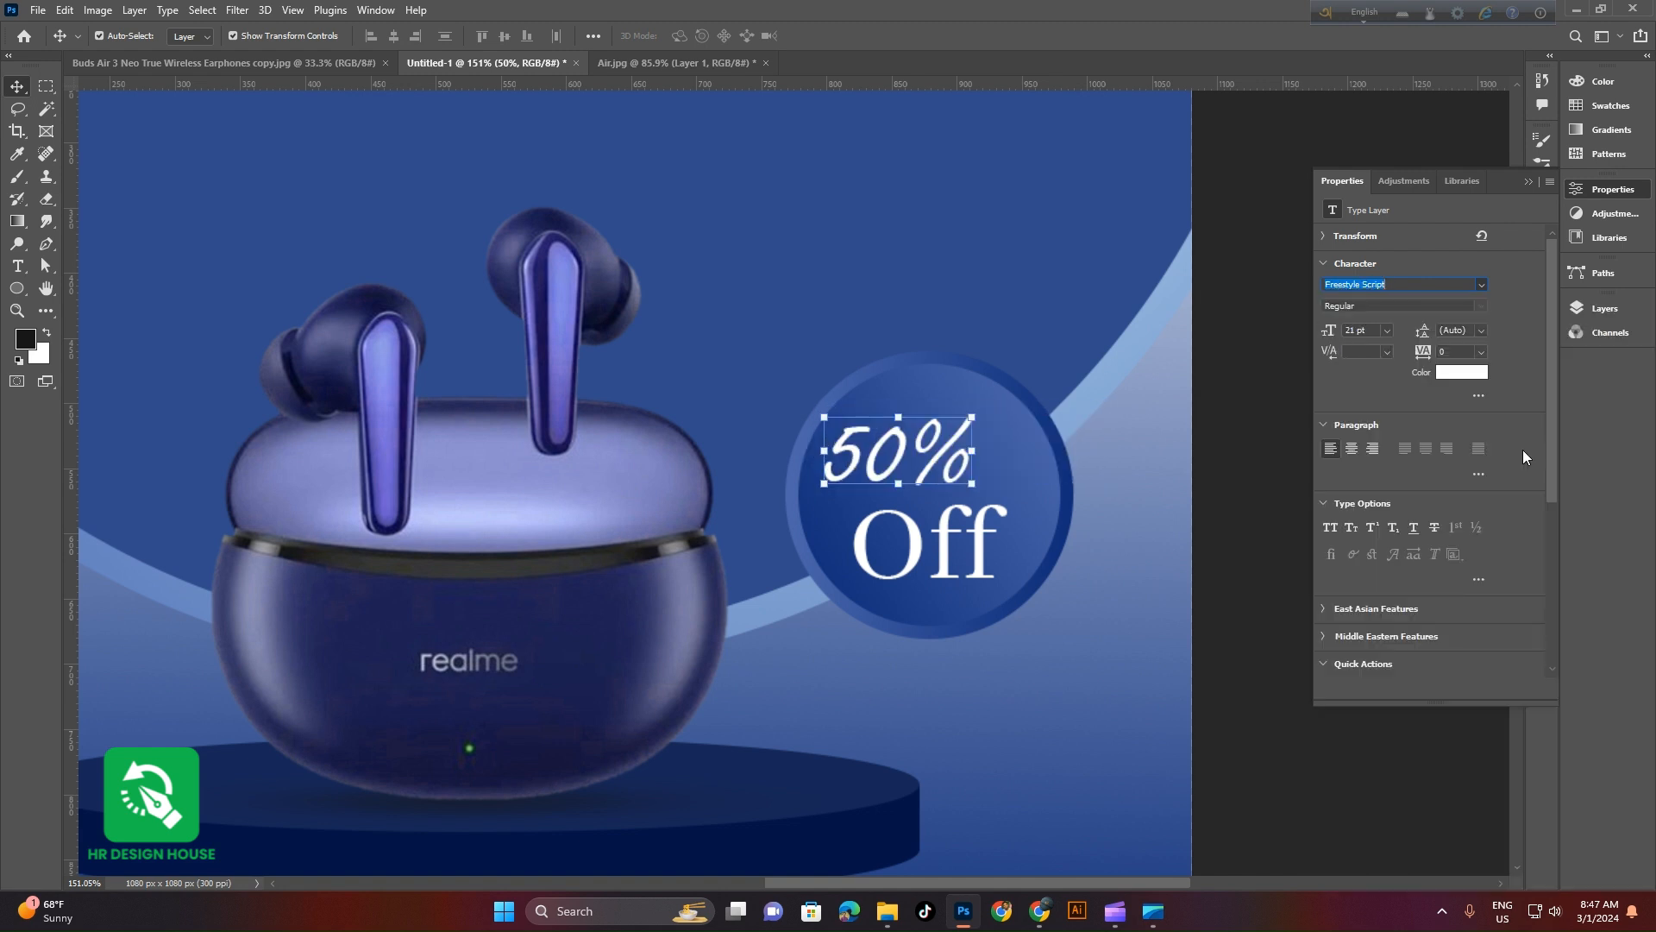
{"action": "left_click_drag", "start_coordinate": [957, 455], "coordinate": [986, 447]}
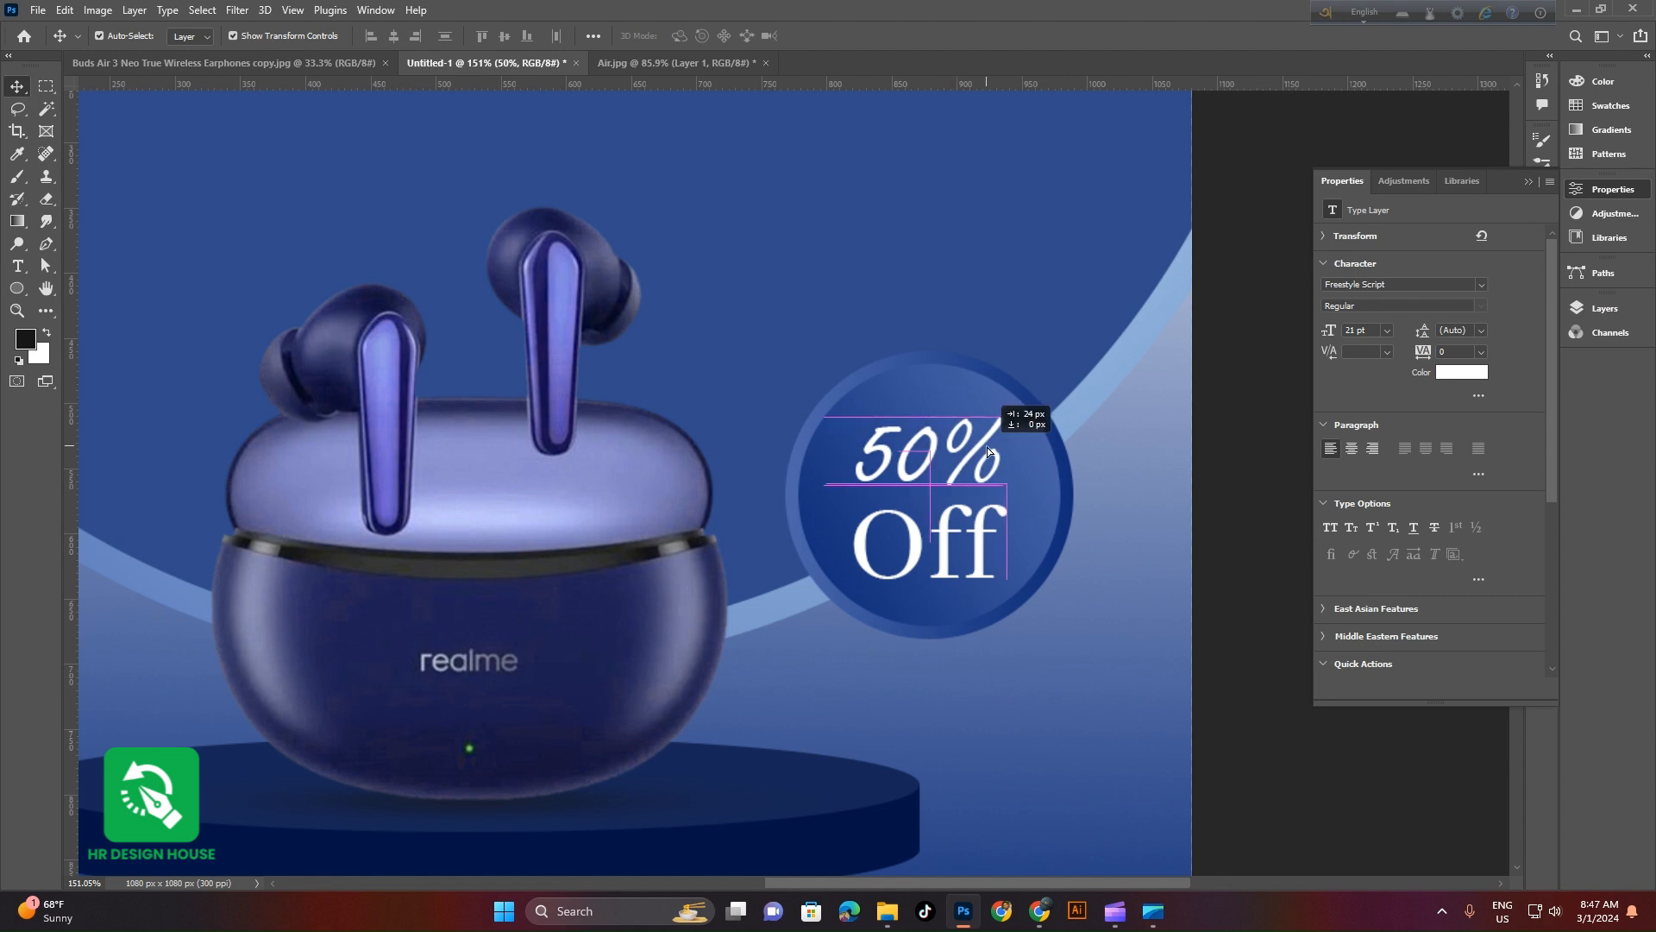
Change the font of "Off" to Freestyle Script and shrink it to about 14.4 pt, centred under "50%"
{"action": "left_click", "coordinate": [952, 530]}
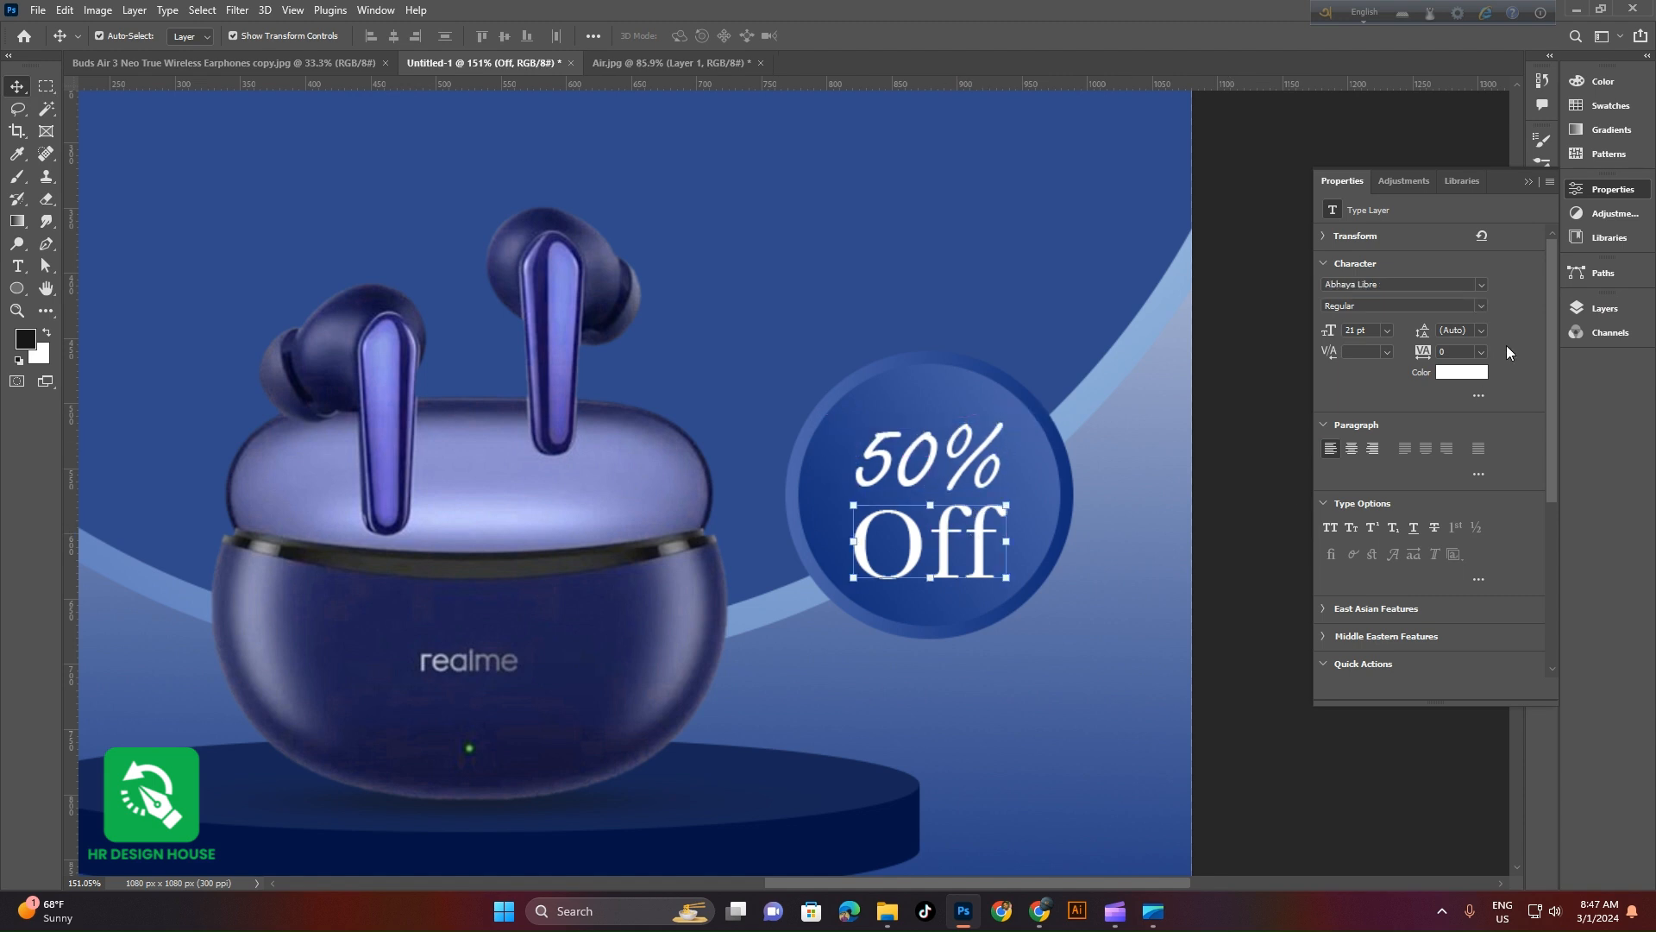
{"action": "left_click", "coordinate": [1481, 285]}
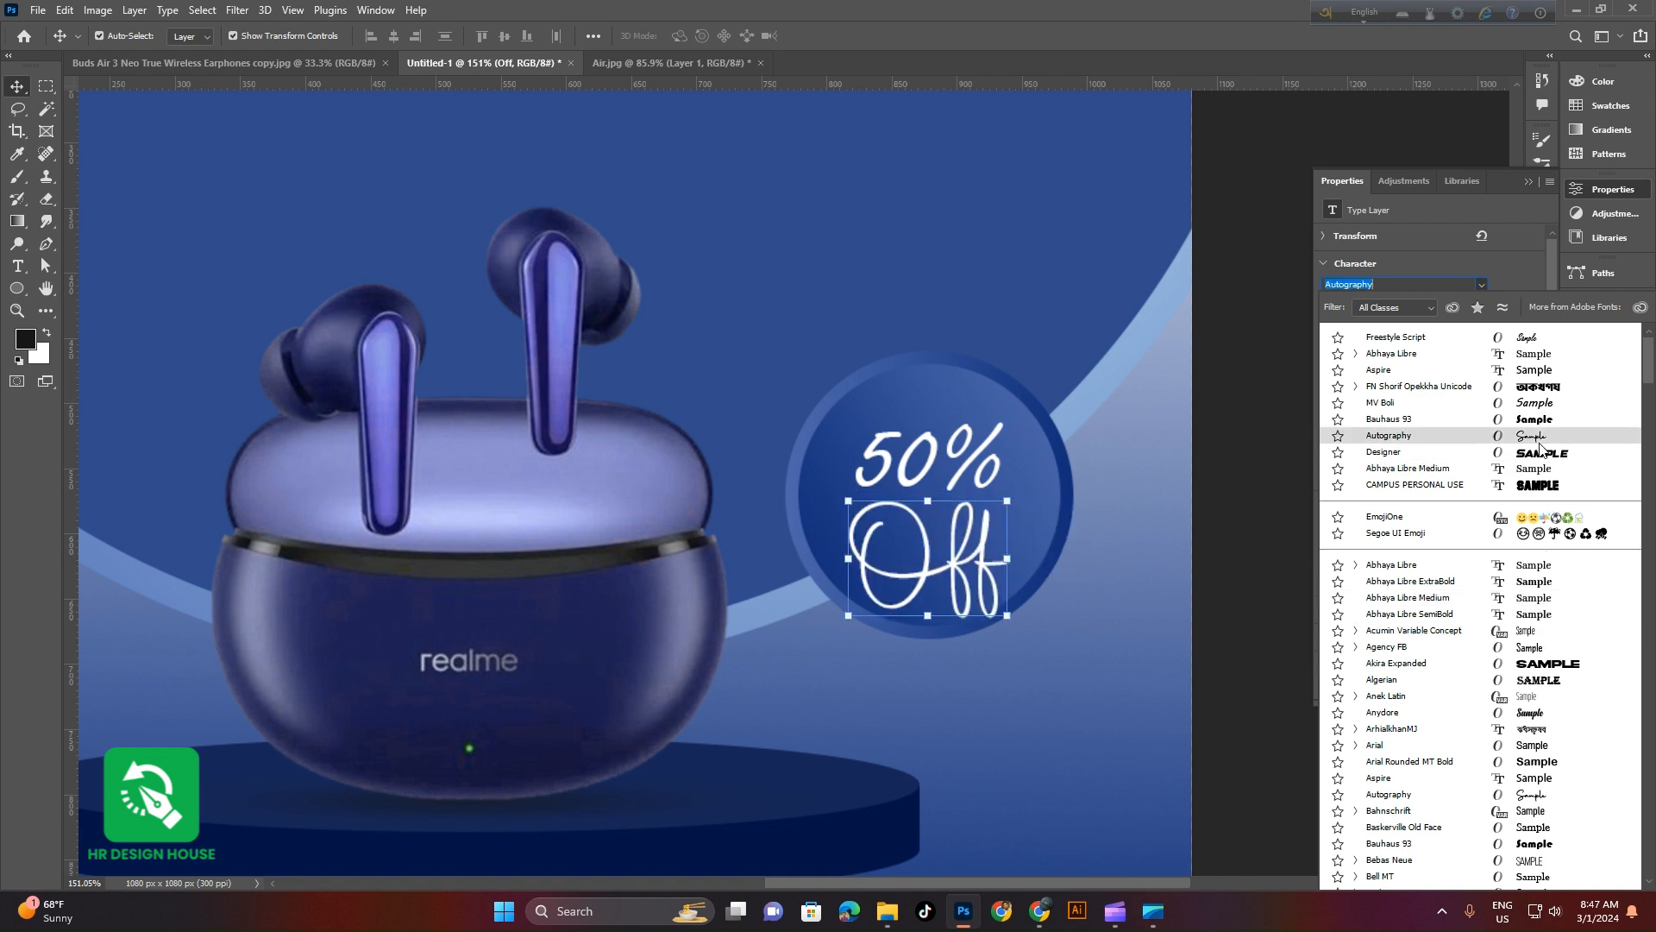
{"action": "left_click", "coordinate": [1527, 337]}
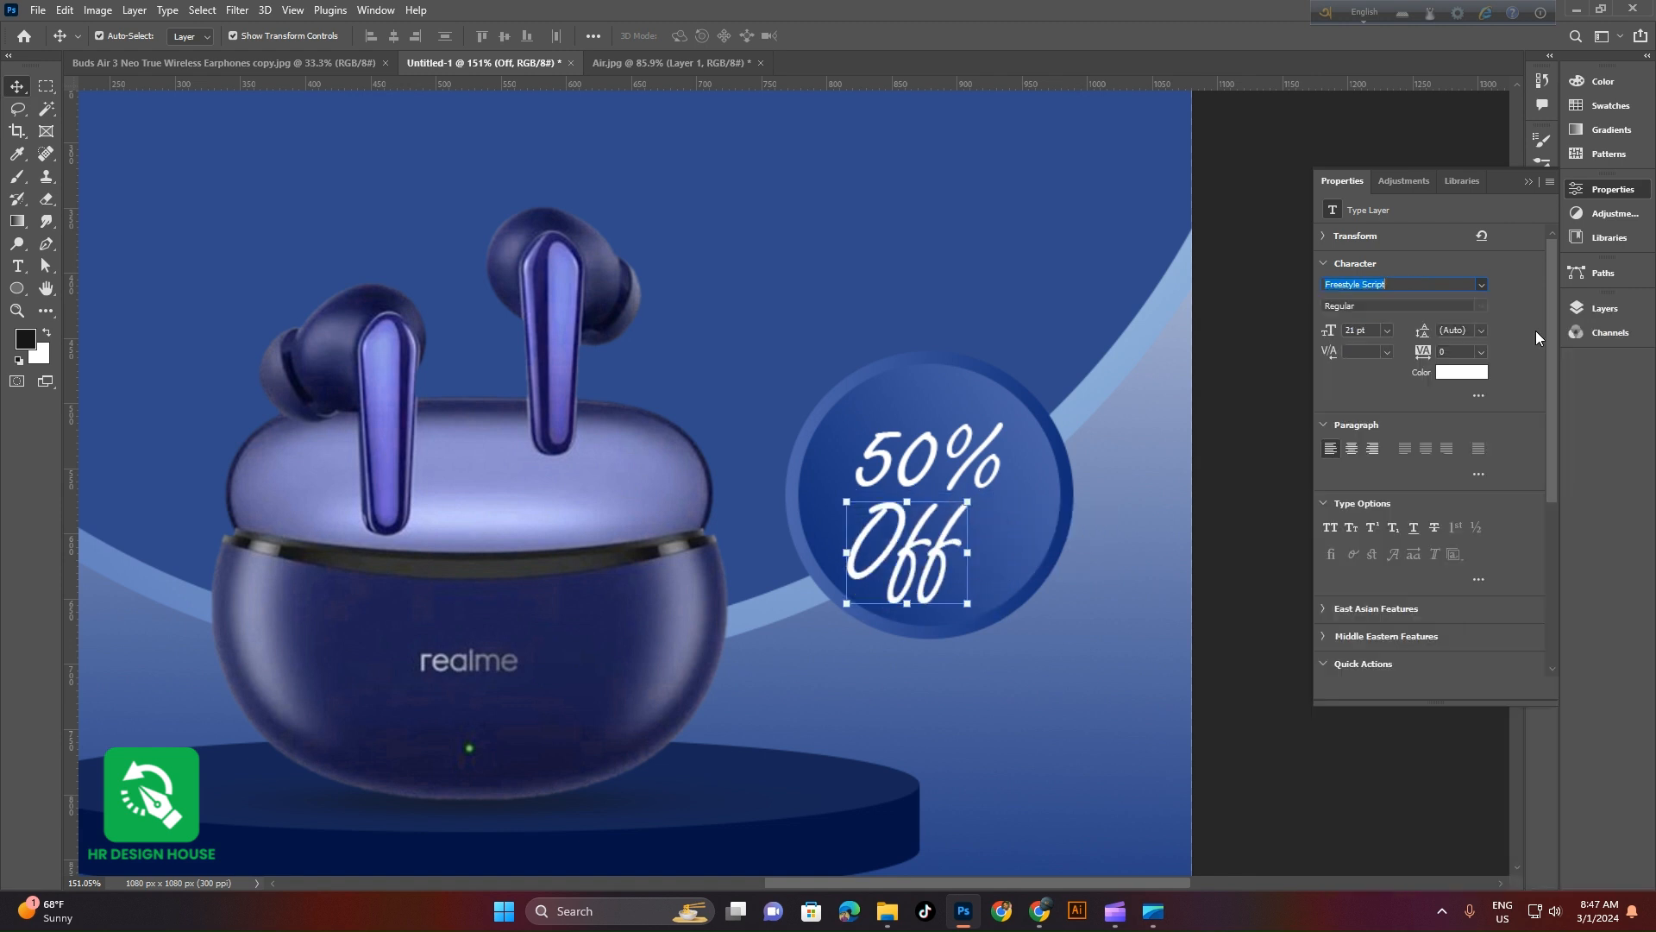
{"action": "mouse_move", "coordinate": [972, 554]}
{"action": "left_mouse_down"}
{"action": "mouse_move", "coordinate": [953, 518]}
{"action": "mouse_move", "coordinate": [961, 530]}
{"action": "left_mouse_up"}
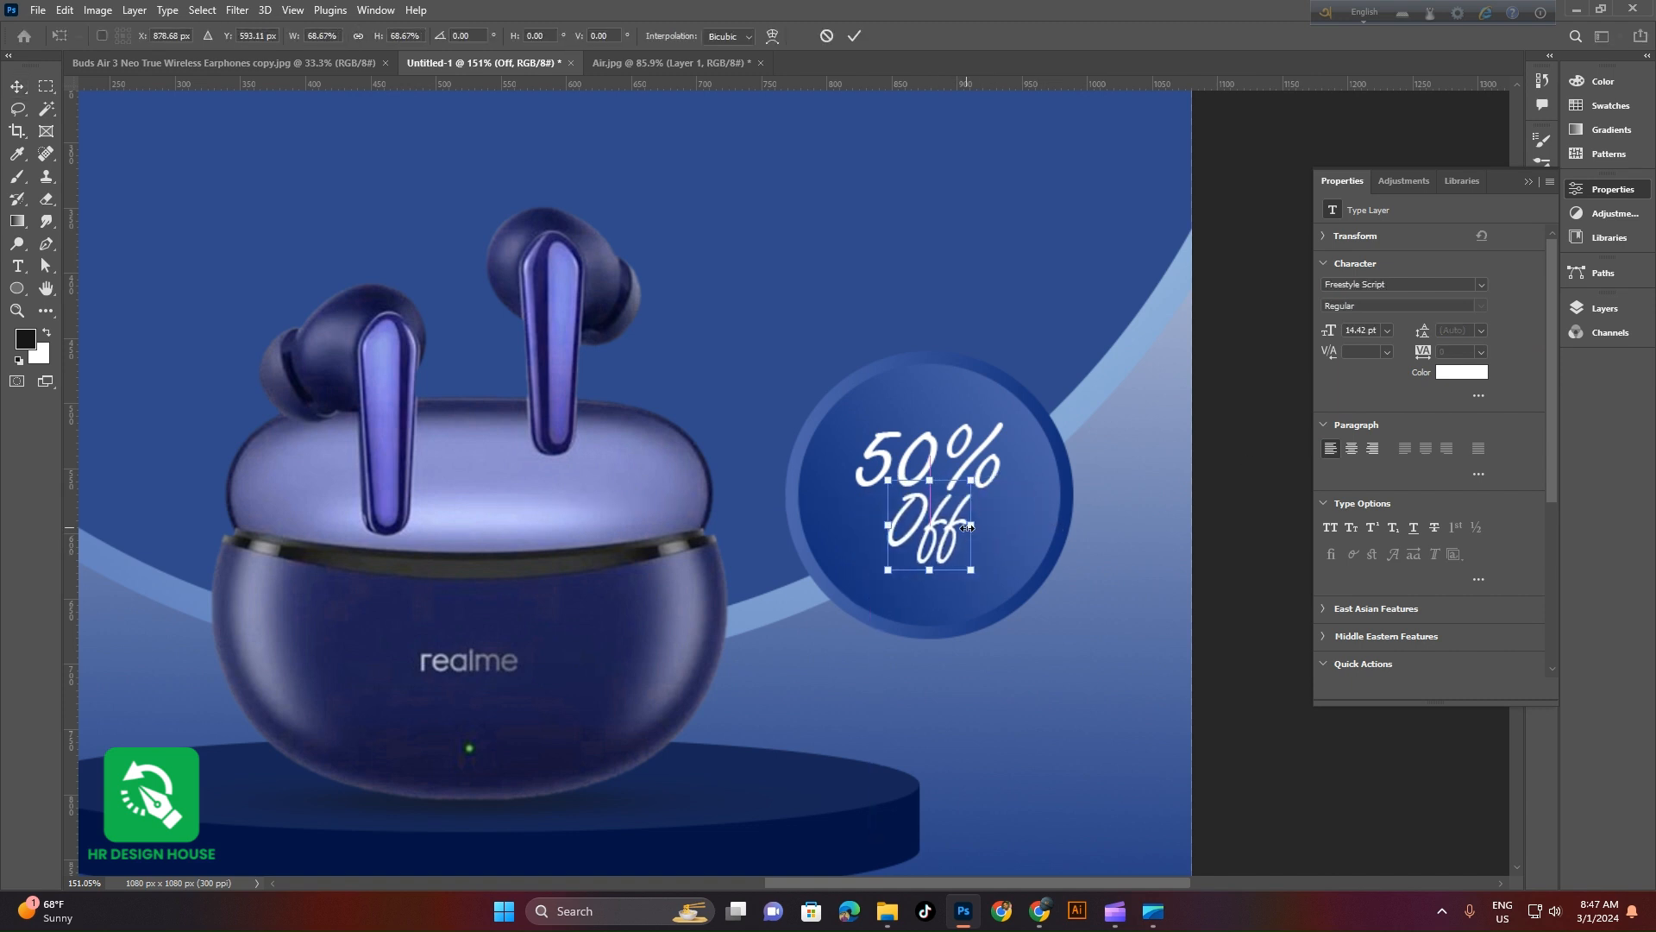
{"action": "left_click", "coordinate": [853, 35]}
Enlarge "50%" and "Off" together until "50%" is about 26 pt, and reposition them within the circle
{"action": "left_click", "coordinate": [936, 450], "text": "shift"}
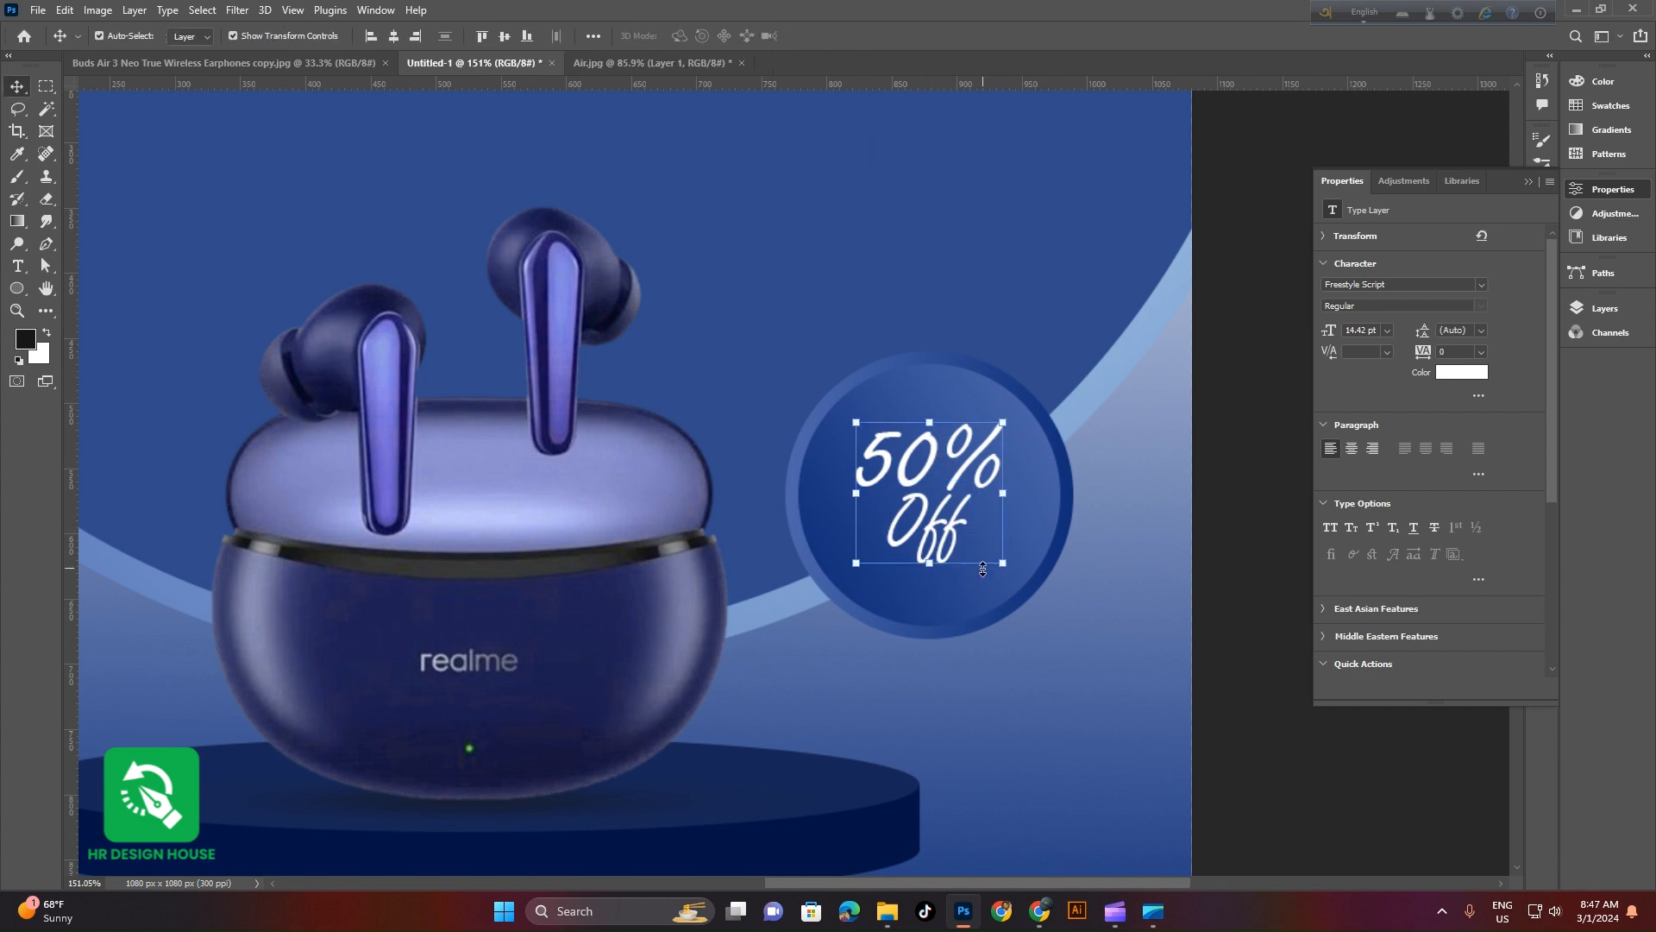
{"action": "left_click_drag", "start_coordinate": [1008, 573], "coordinate": [1022, 580]}
{"action": "left_click_drag", "start_coordinate": [987, 461], "coordinate": [977, 470]}
{"action": "left_click", "coordinate": [854, 36]}
{"action": "left_click", "coordinate": [1258, 359]}
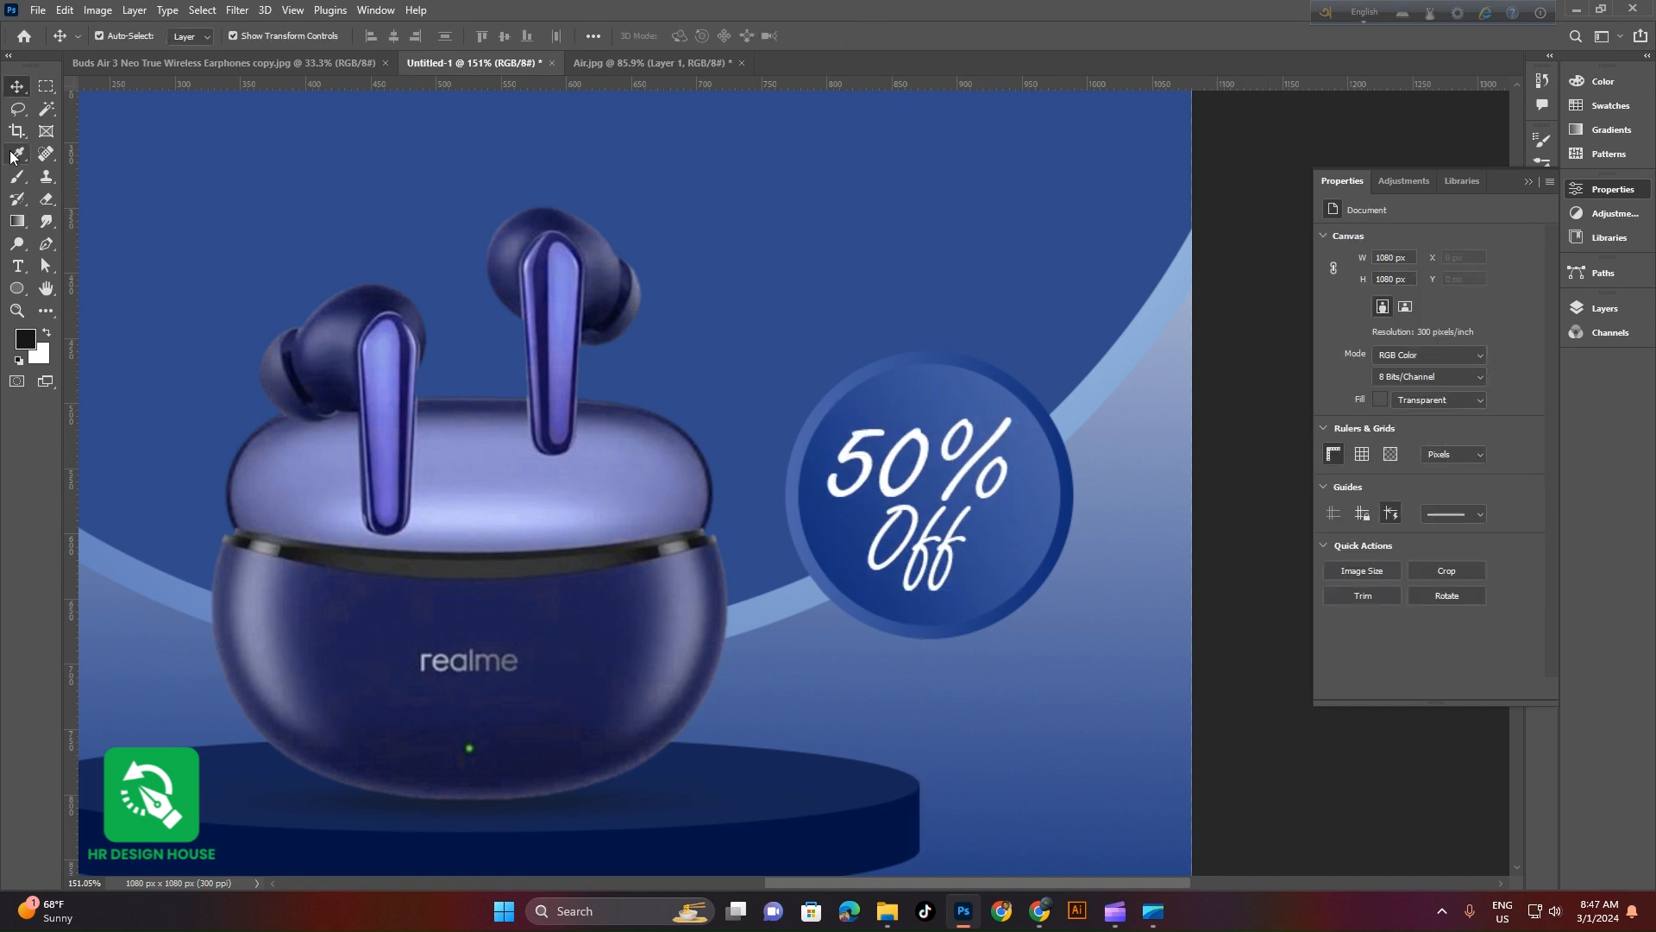
Shrink the "%" sign in the badge's "50%" text to 14 pt
{"action": "left_click", "coordinate": [27, 265]}
{"action": "double_click", "coordinate": [969, 450]}
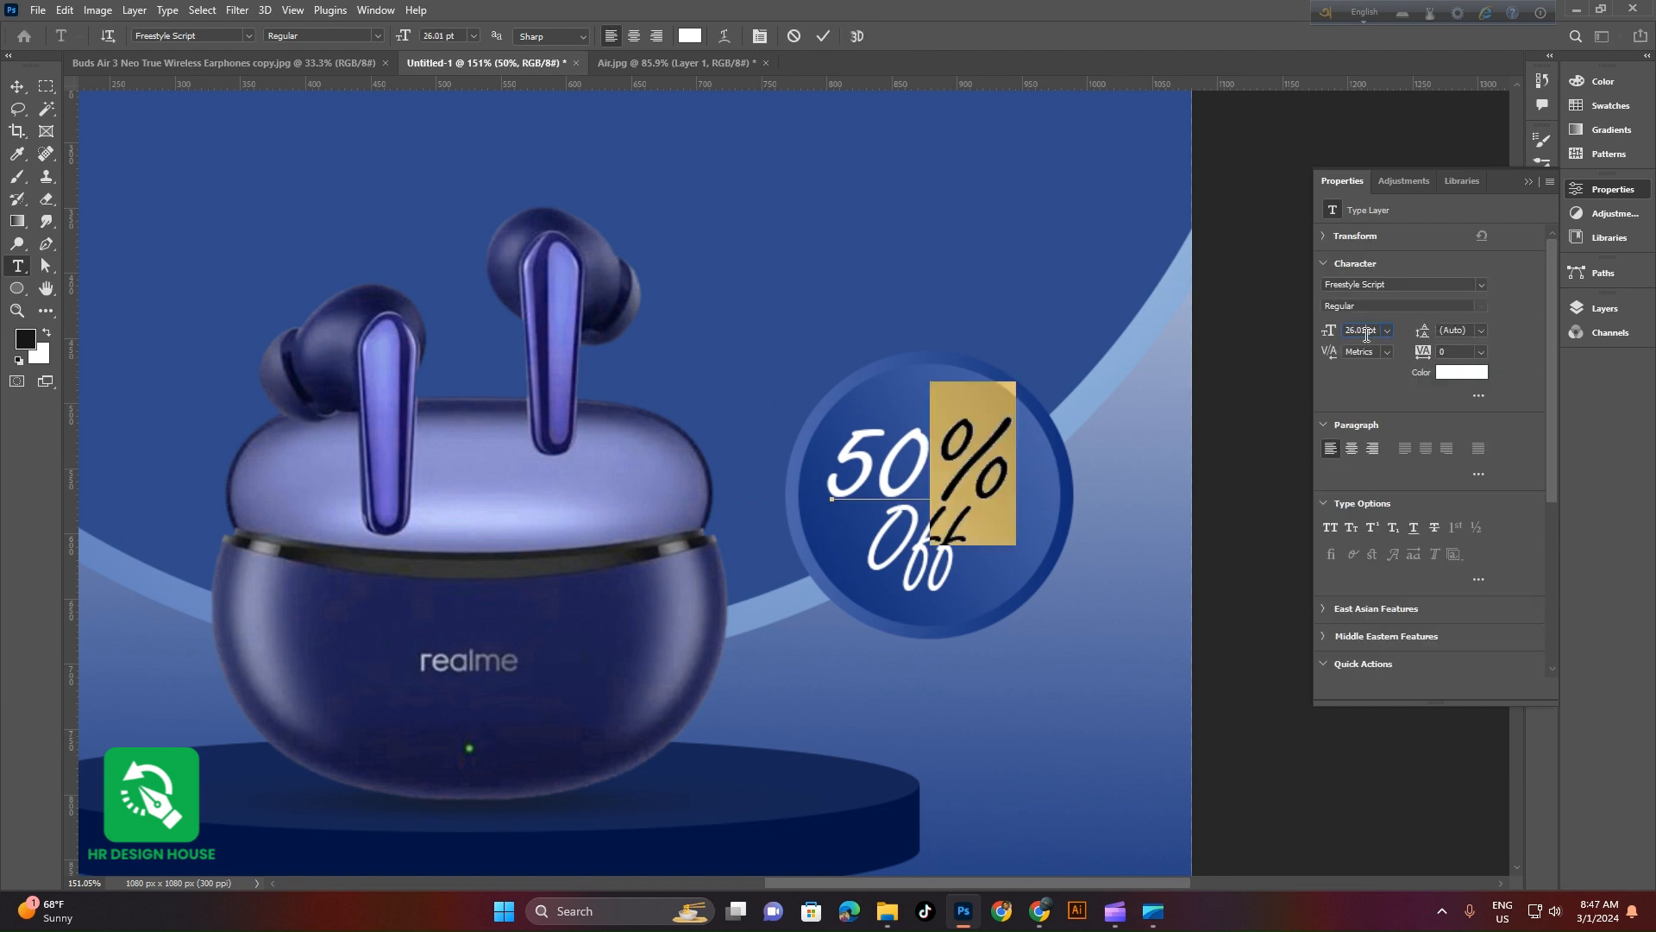
{"action": "type", "text": "14"}
{"action": "key", "text": "Return"}
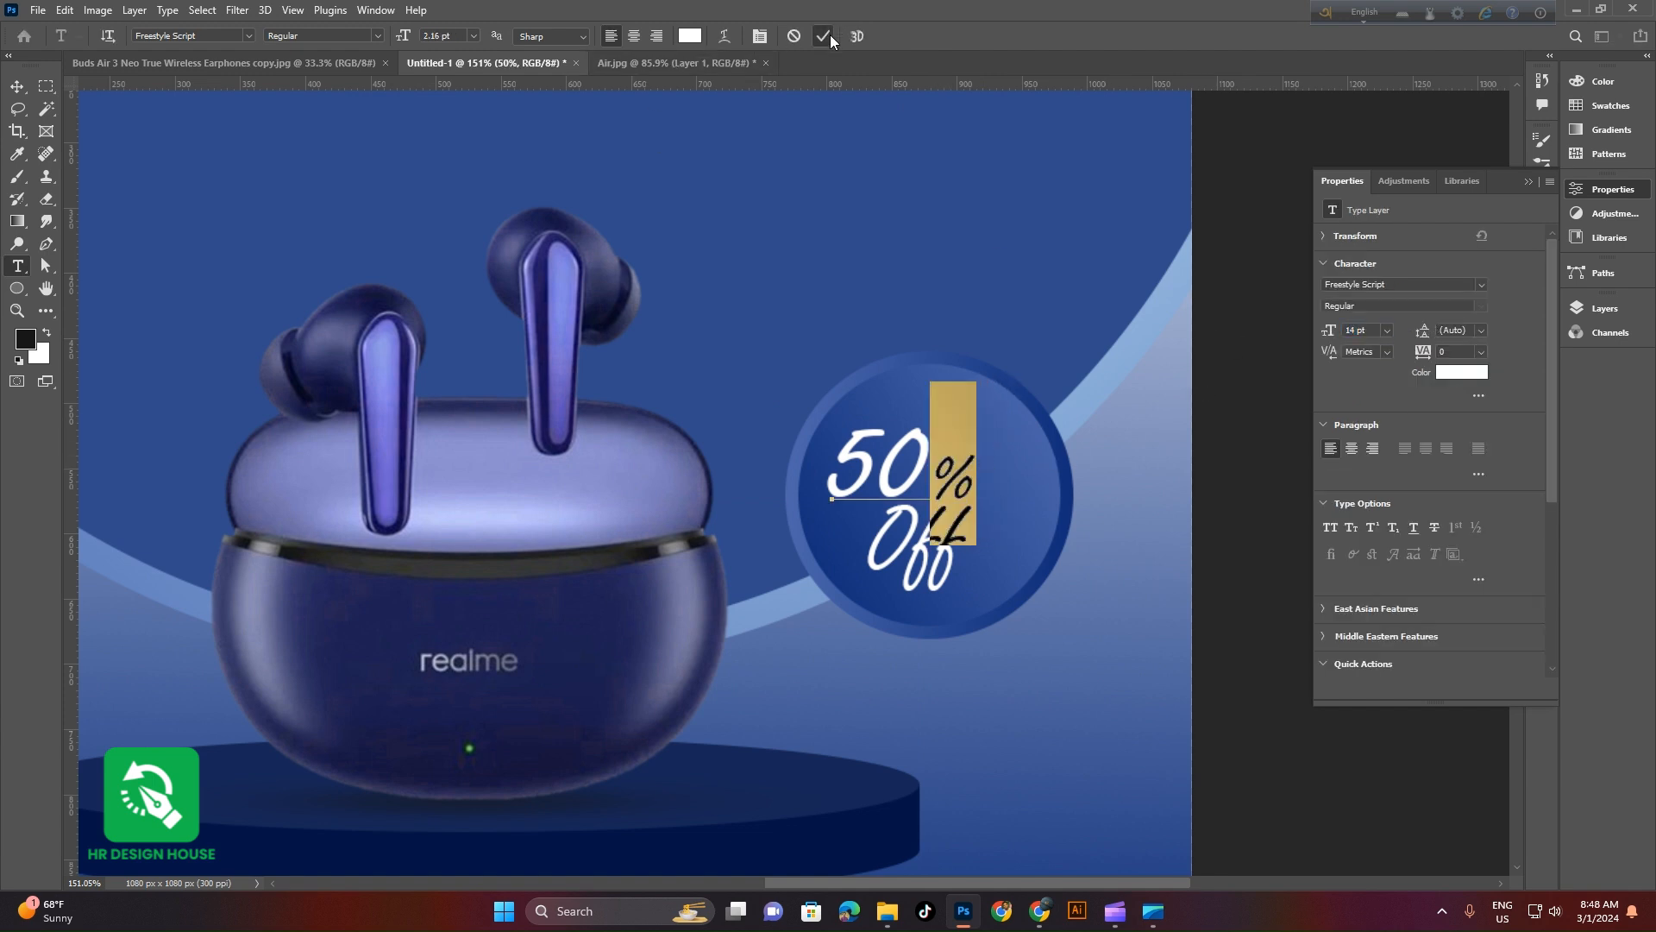
{"action": "left_click", "coordinate": [827, 35]}
Move the "50%" text slightly to the right so it is centred above "Off" in the circle
{"action": "left_click", "coordinate": [19, 88]}
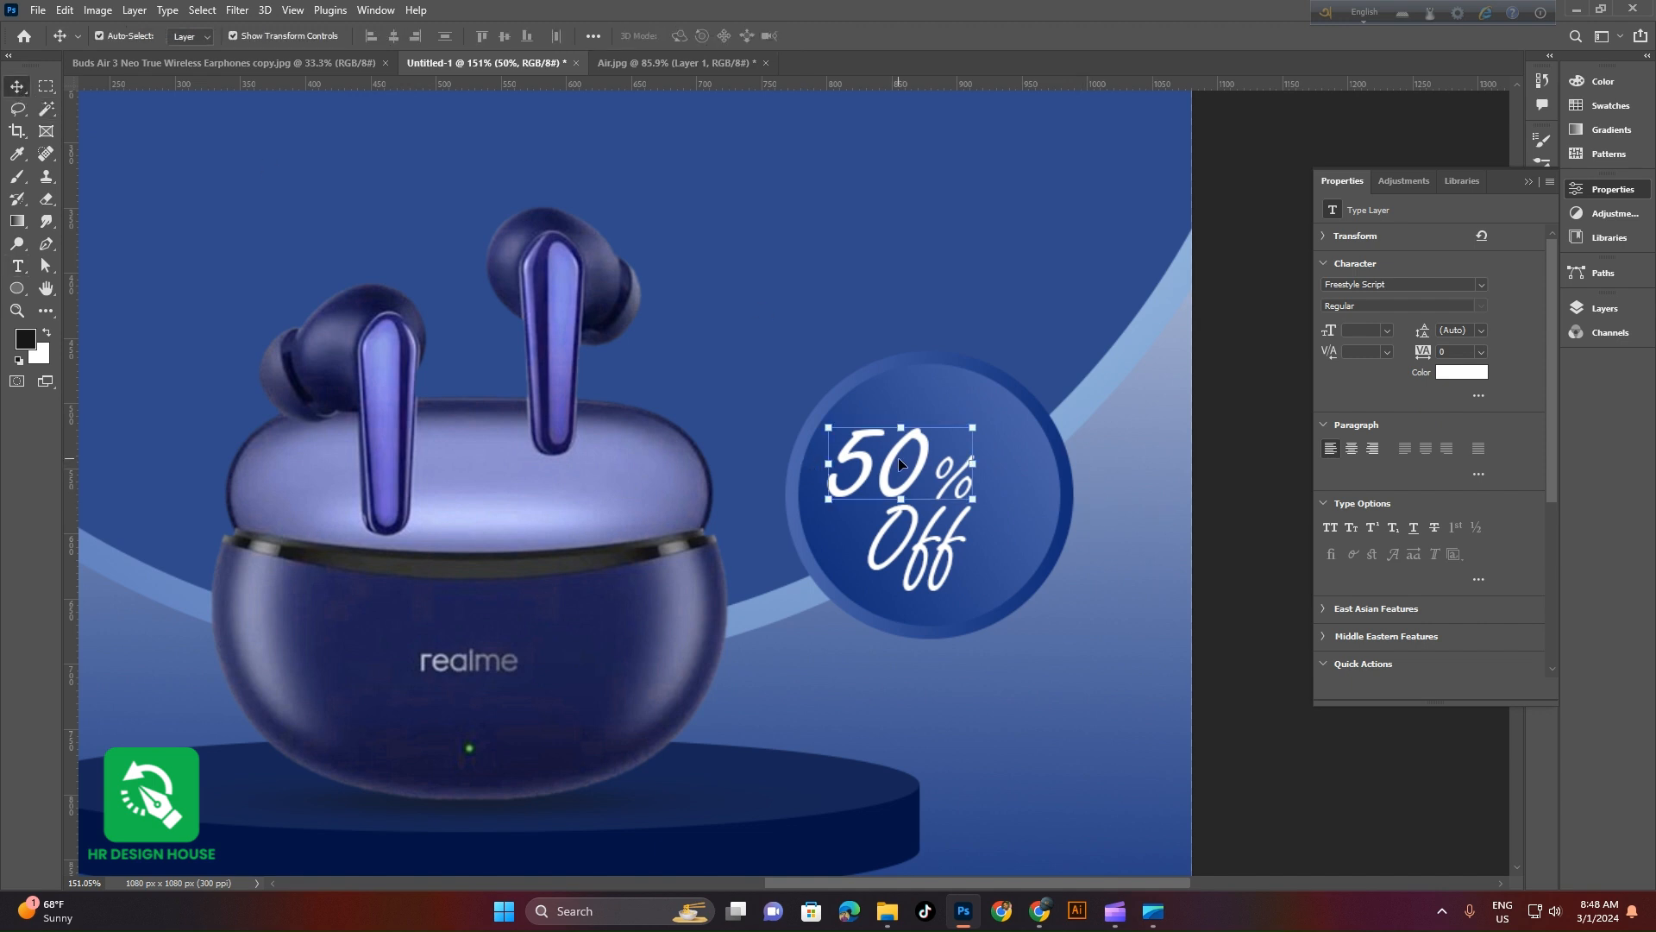
{"action": "left_click_drag", "start_coordinate": [919, 467], "coordinate": [940, 463]}
{"action": "left_click", "coordinate": [1195, 572]}
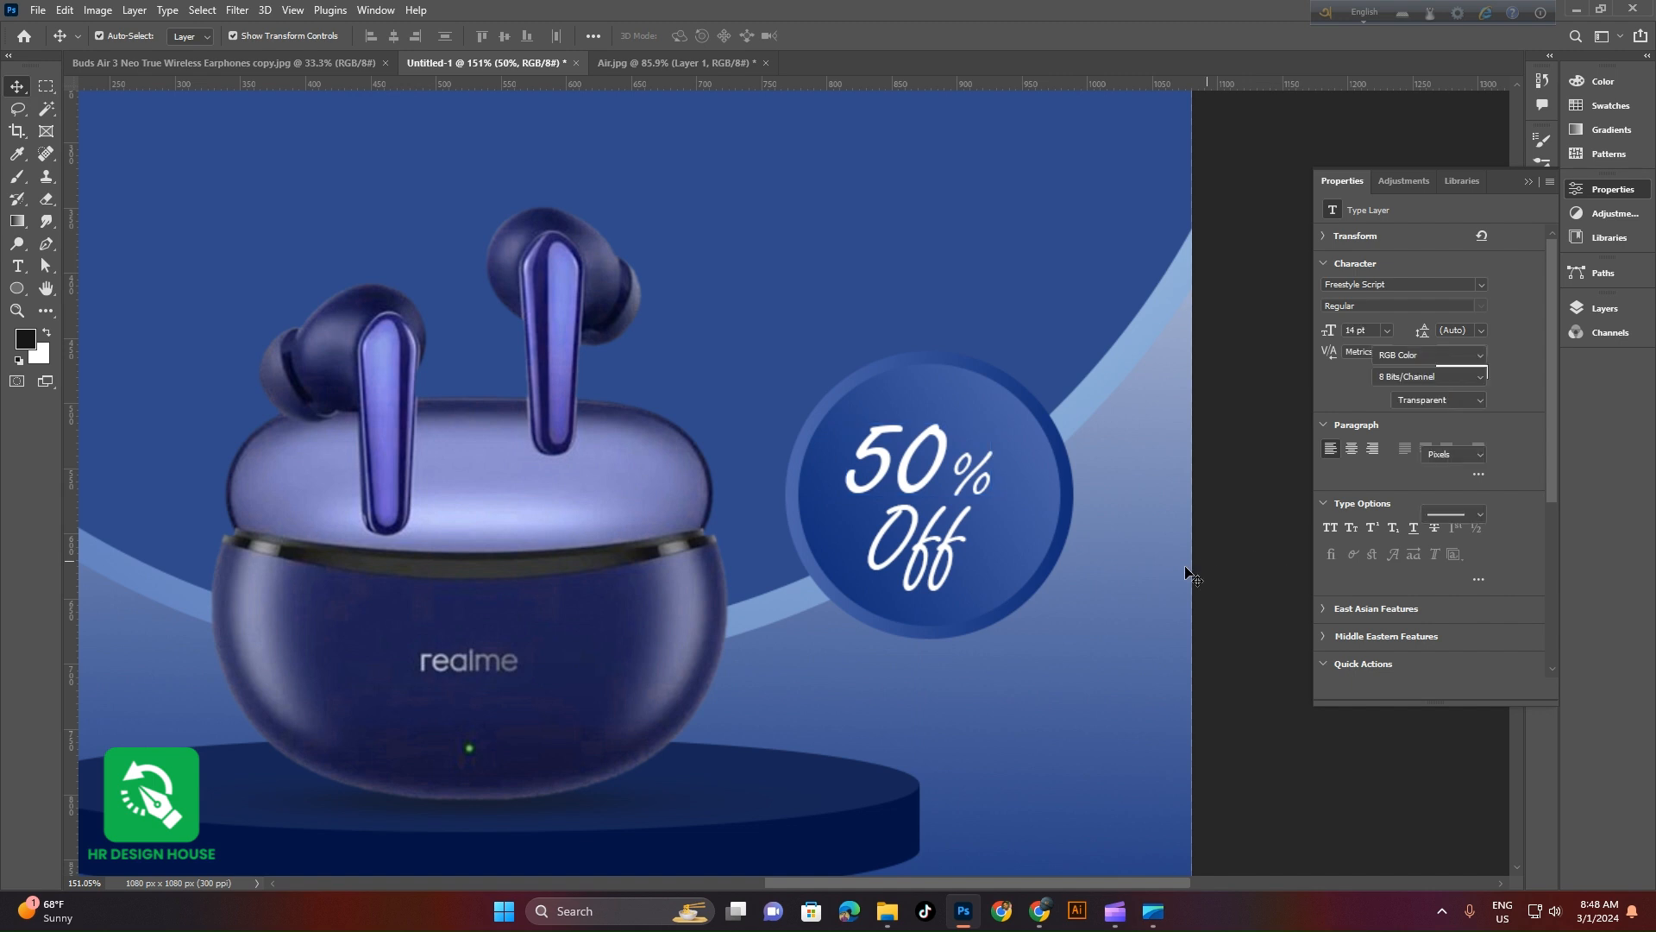
{"action": "key", "text": "ctrl+0"}
{"action": "mouse_move", "coordinate": [994, 631]}
{"action": "left_mouse_down"}
{"action": "mouse_move", "coordinate": [983, 610]}
{"action": "mouse_move", "coordinate": [894, 586]}
{"action": "mouse_move", "coordinate": [994, 603]}
{"action": "left_mouse_up"}
{"action": "mouse_move", "coordinate": [866, 694]}
{"action": "left_mouse_down"}
{"action": "mouse_move", "coordinate": [893, 713]}
{"action": "mouse_move", "coordinate": [892, 675]}
{"action": "left_mouse_up"}
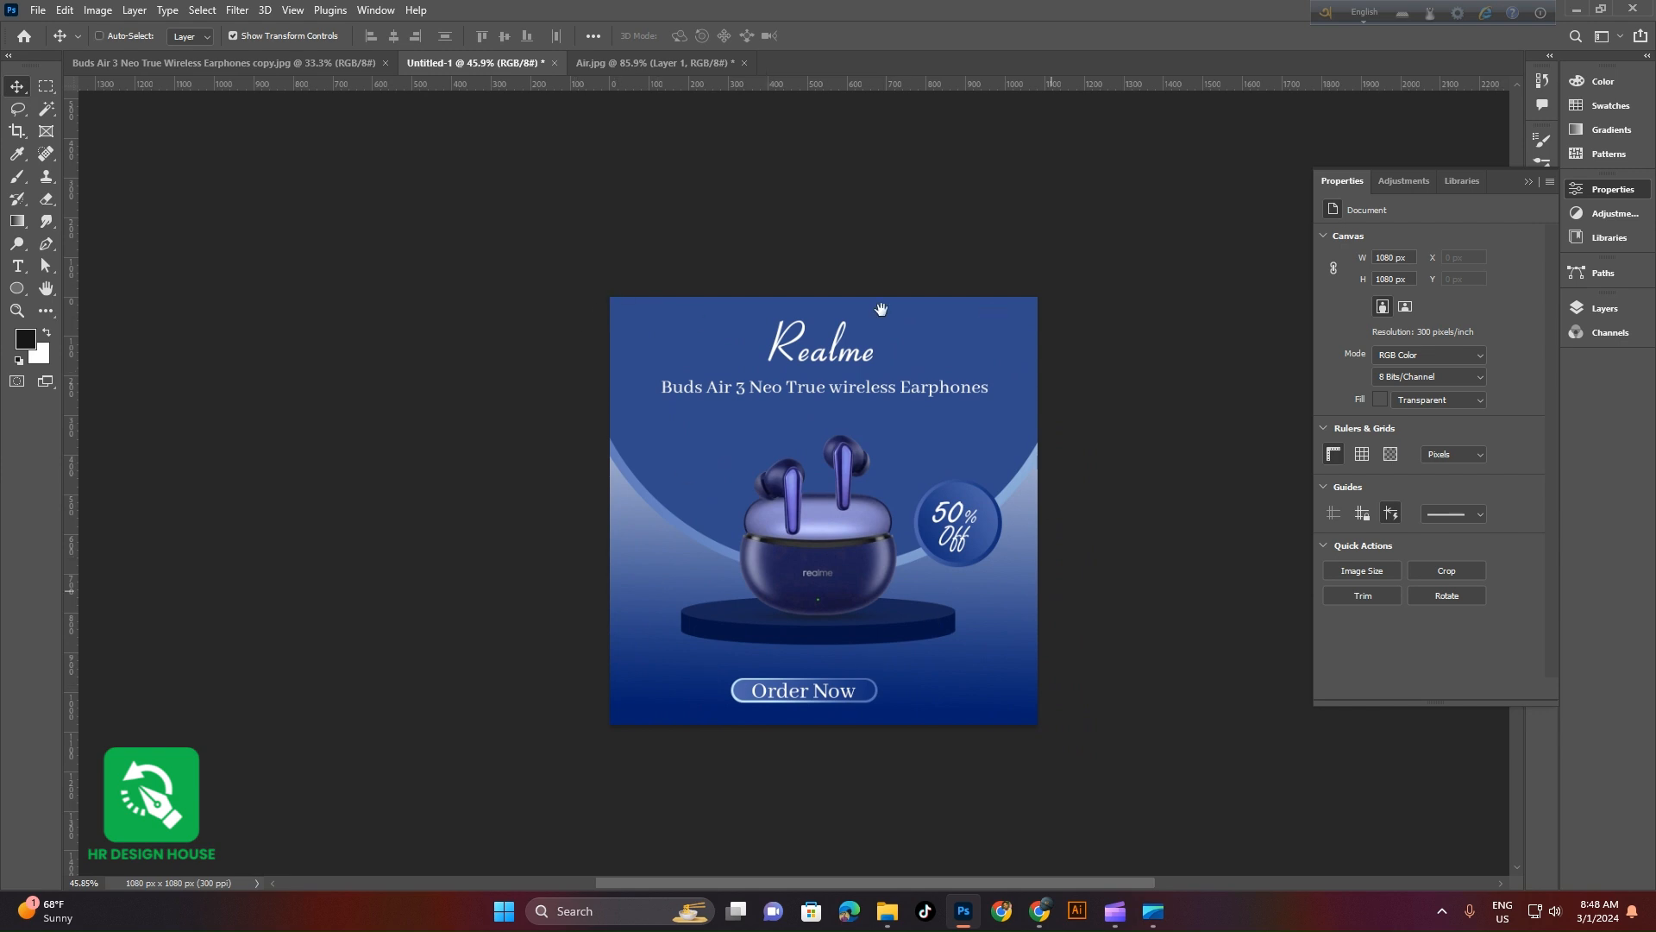
Create a 50 by 50 px rectangle near the upper-left corner of the canvas
{"action": "left_click_drag", "start_coordinate": [611, 315], "coordinate": [701, 385]}
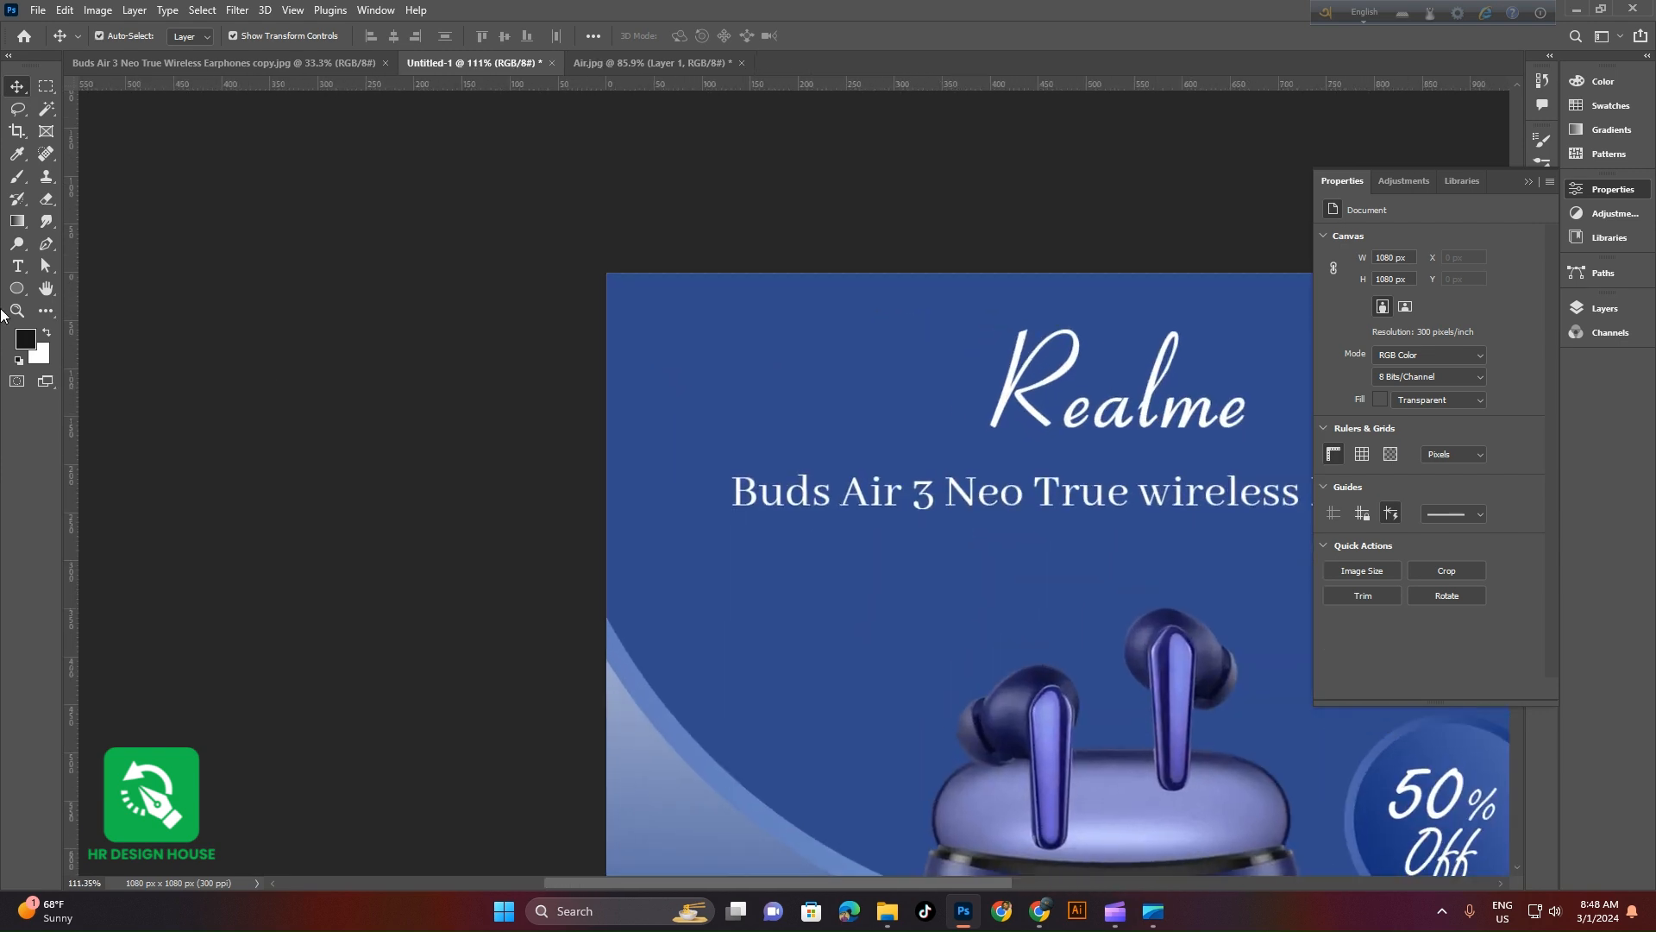
{"action": "left_click_drag", "start_coordinate": [15, 291], "coordinate": [39, 292]}
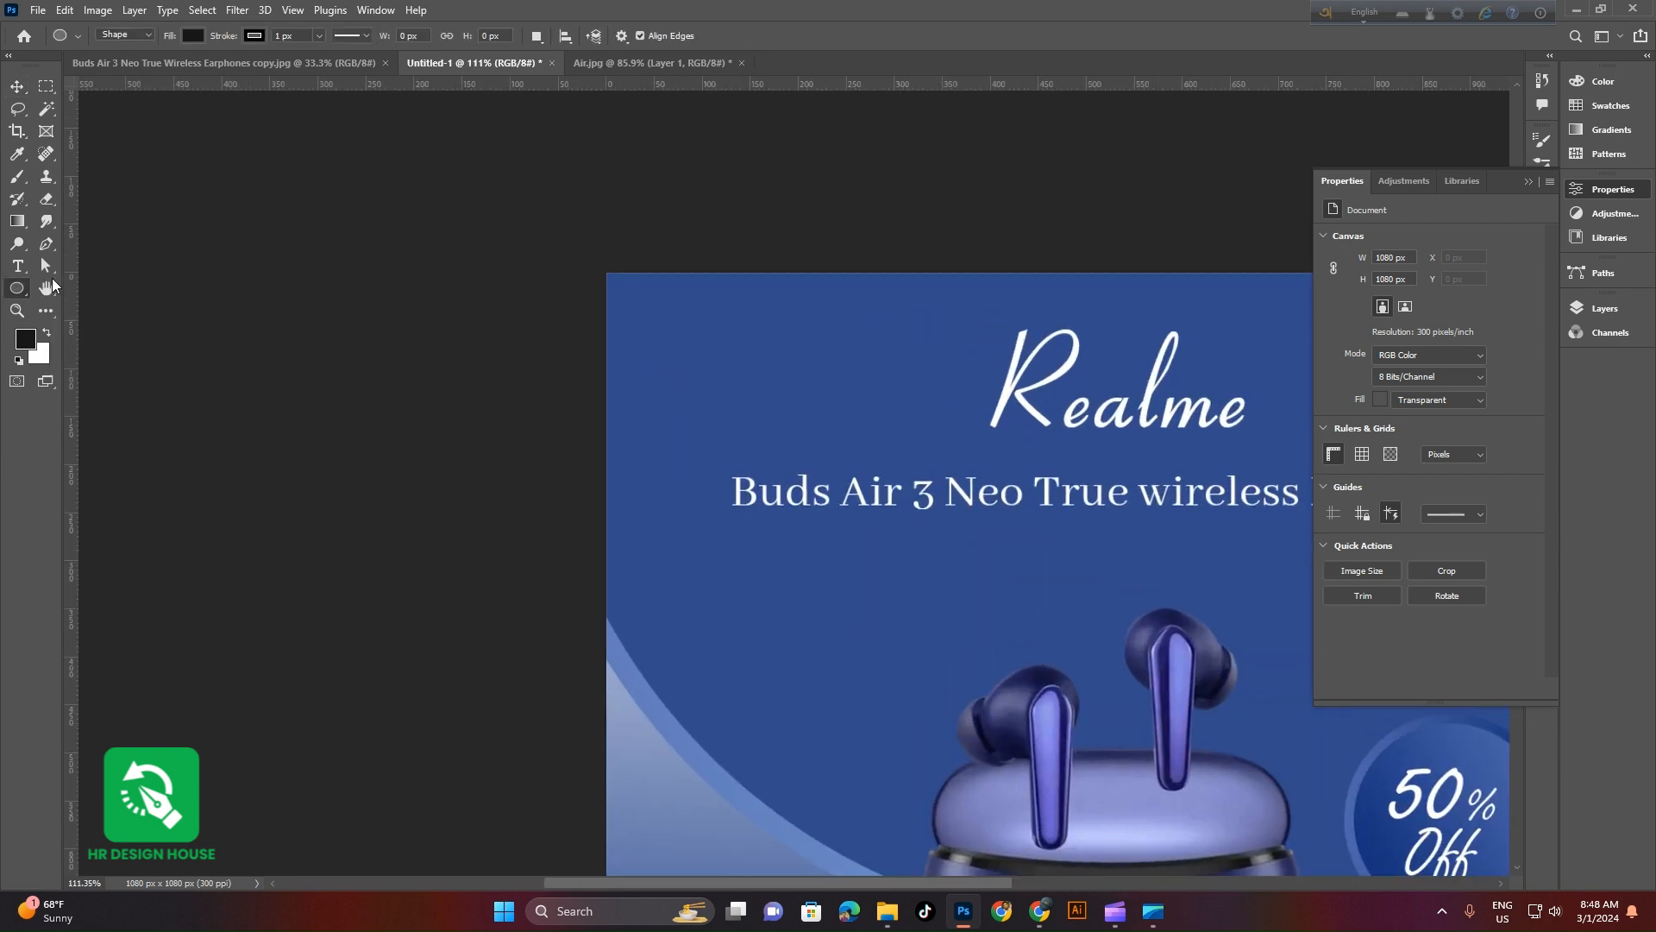
{"action": "left_click", "coordinate": [710, 345]}
{"action": "type", "text": "50"}
{"action": "key", "text": "Tab"}
{"action": "type", "text": "50"}
{"action": "key", "text": "Return"}
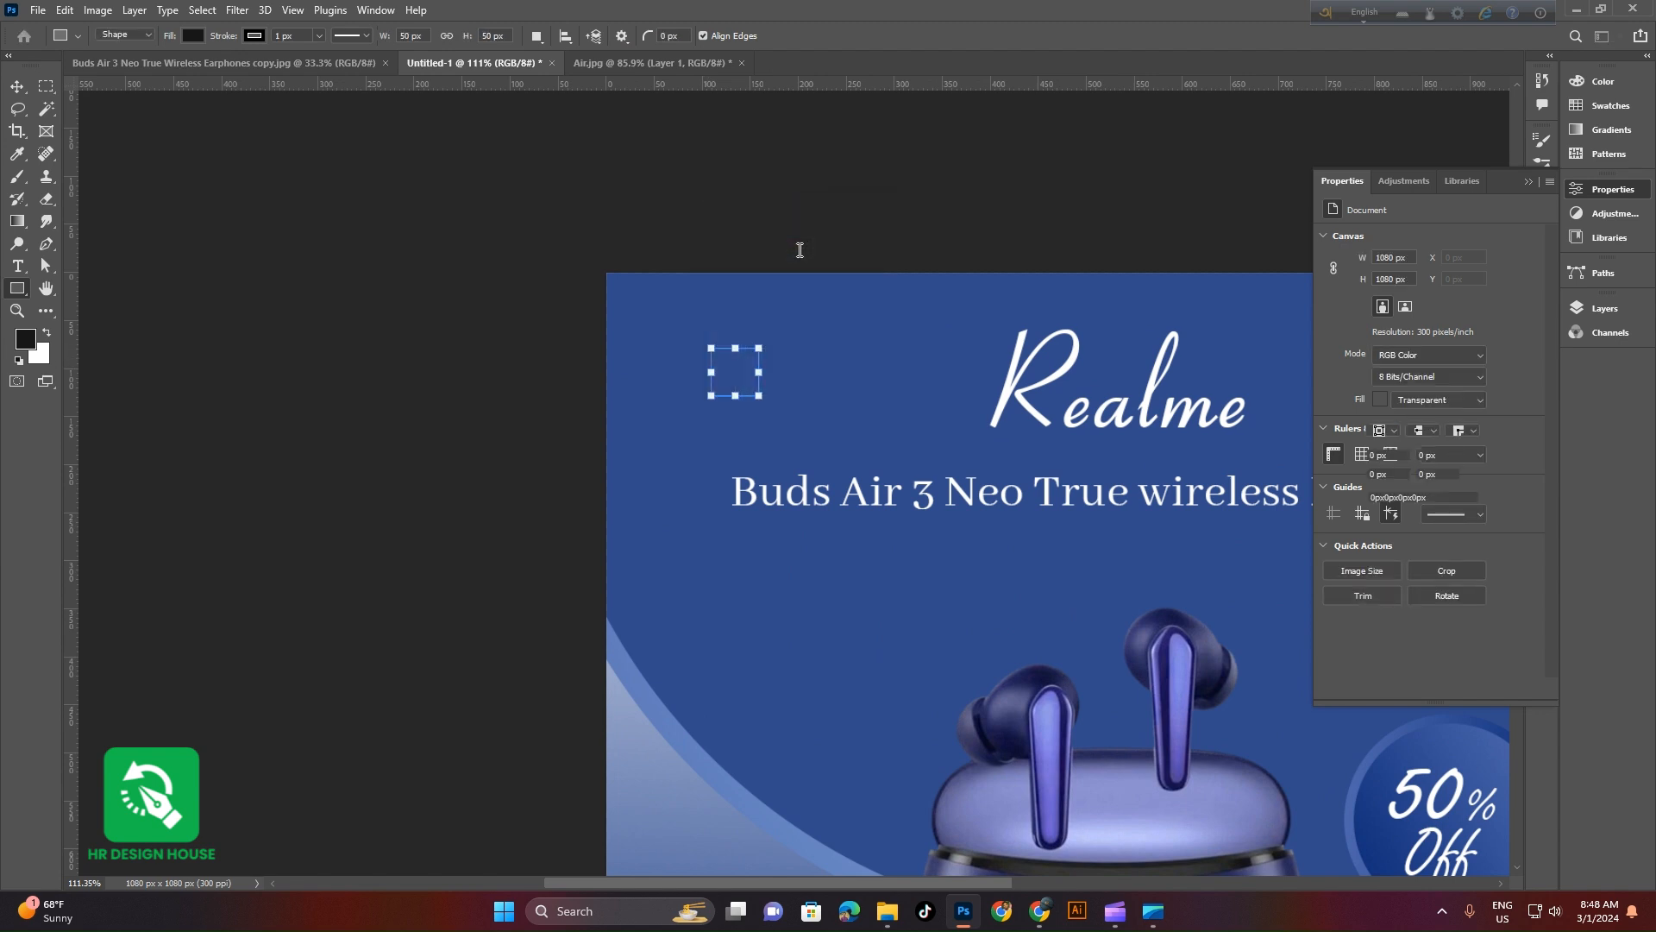
Move the square into the canvas's upper-left corner and place margin guides along its right and lower edges
{"action": "left_click", "coordinate": [17, 87]}
{"action": "left_click_drag", "start_coordinate": [738, 374], "coordinate": [633, 298]}
{"action": "left_click_drag", "start_coordinate": [69, 345], "coordinate": [653, 328]}
{"action": "left_click_drag", "start_coordinate": [722, 86], "coordinate": [546, 250]}
{"action": "scroll", "coordinate": [545, 250], "scroll_direction": "right", "scroll_amount": 3}
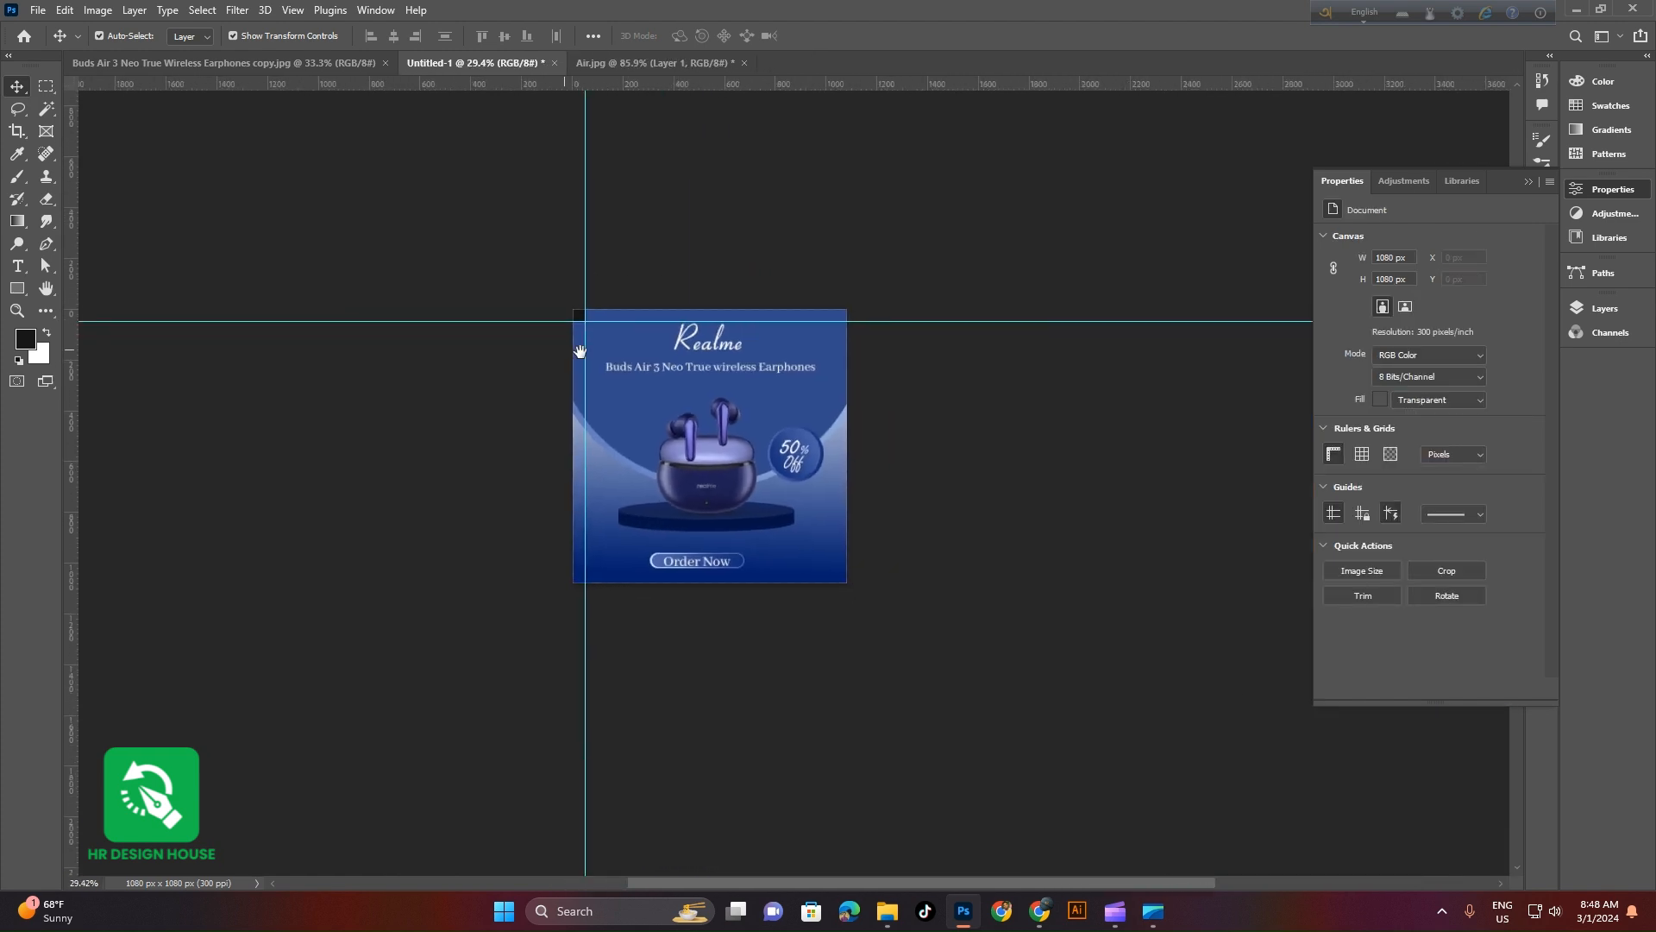
Move the square into the canvas's lower-right corner and place margin guides along its left and upper edges
{"action": "scroll", "coordinate": [631, 344], "scroll_direction": "up", "scroll_amount": 3}
{"action": "left_click_drag", "start_coordinate": [572, 312], "coordinate": [957, 706]}
{"action": "scroll", "coordinate": [957, 706], "scroll_direction": "up", "scroll_amount": 15}
{"action": "left_click_drag", "start_coordinate": [692, 484], "coordinate": [801, 531]}
{"action": "left_click_drag", "start_coordinate": [79, 393], "coordinate": [713, 384]}
{"action": "left_click_drag", "start_coordinate": [934, 84], "coordinate": [935, 458]}
Delete the square used to measure the margins
{"action": "left_click", "coordinate": [828, 503]}
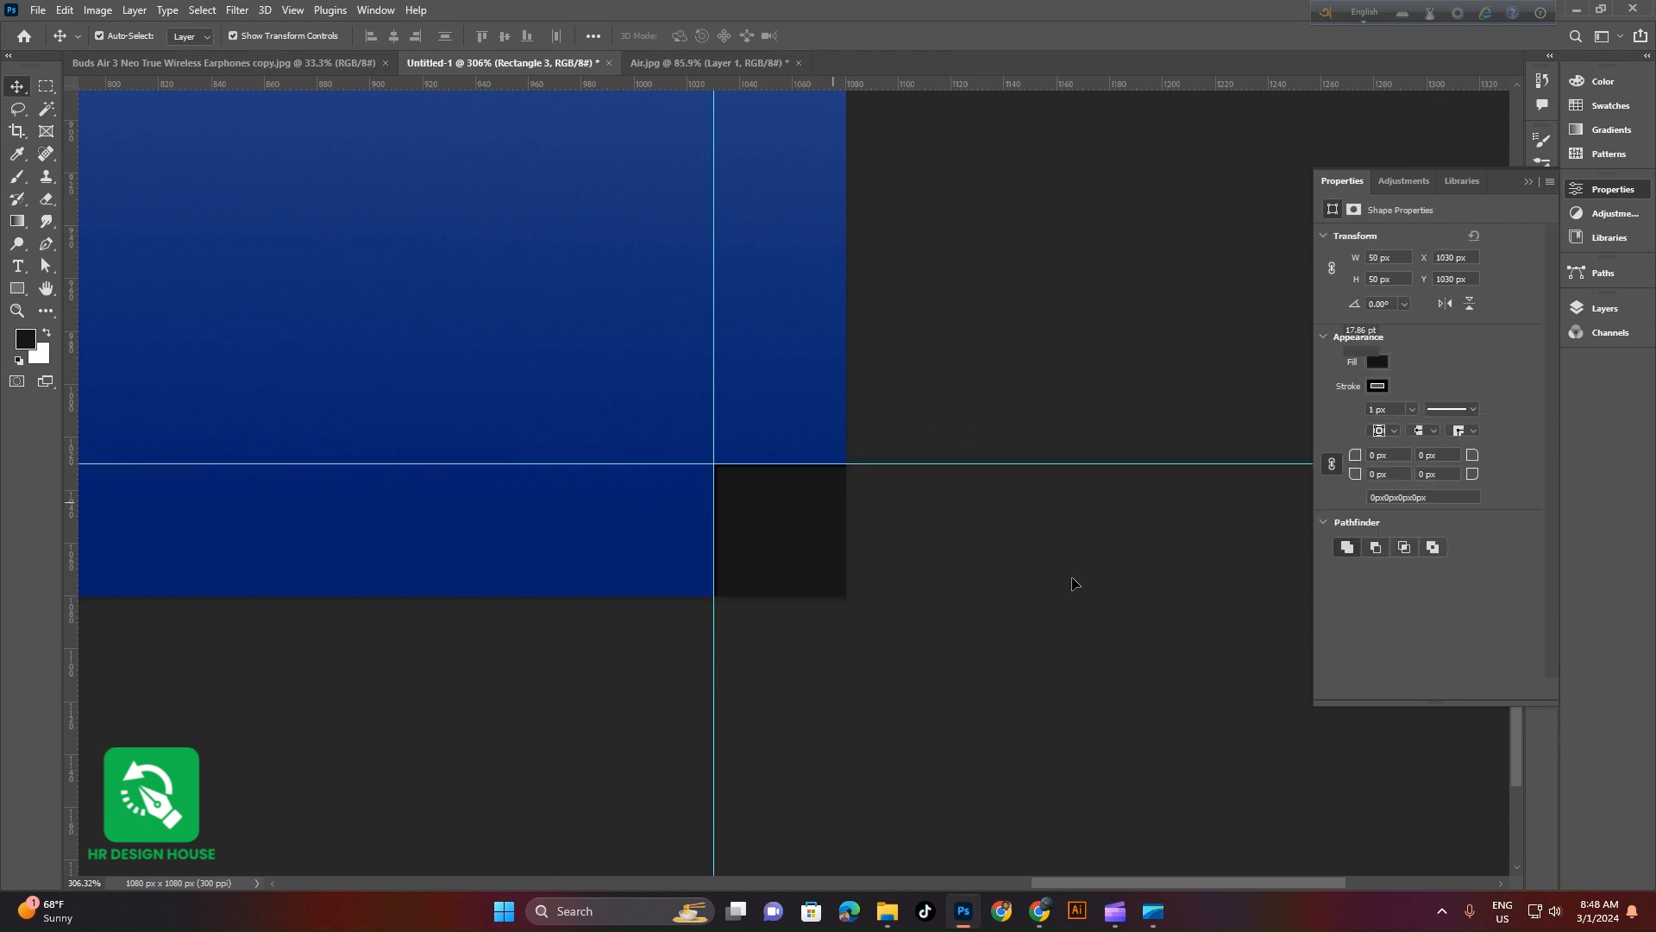
{"action": "key", "text": "Delete"}
{"action": "scroll", "coordinate": [851, 451], "scroll_direction": "down", "scroll_amount": 5}
{"action": "left_click_drag", "start_coordinate": [851, 451], "coordinate": [1054, 657]}
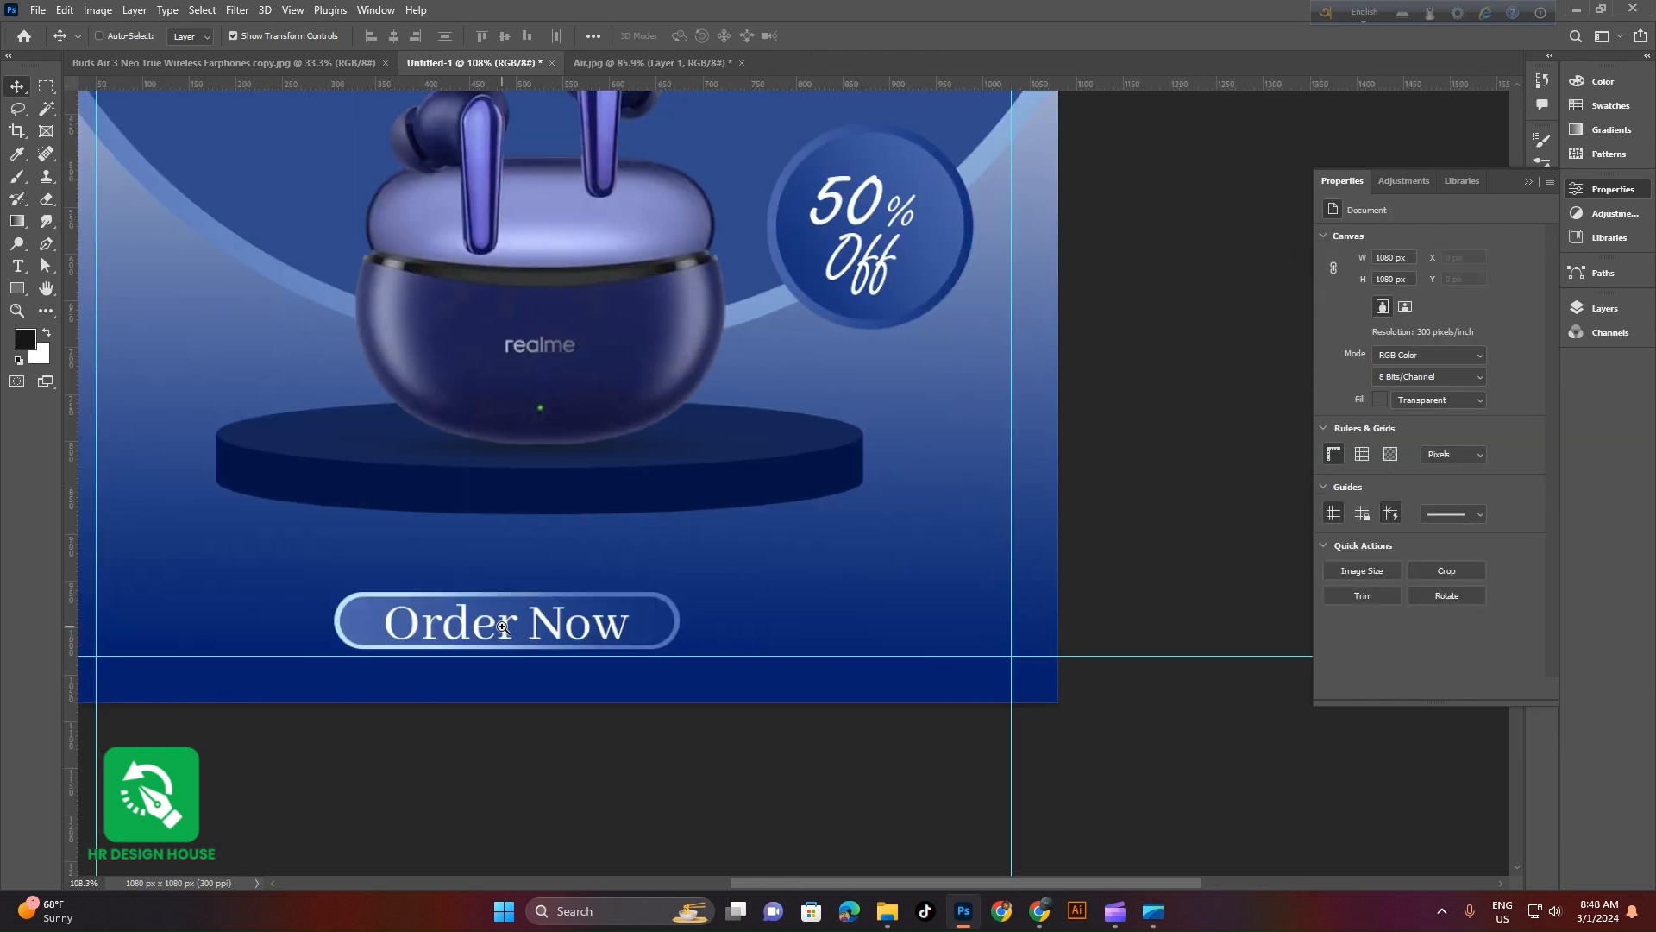
{"action": "scroll", "coordinate": [776, 604], "scroll_direction": "up", "scroll_amount": 4}
{"action": "left_click", "coordinate": [755, 577]}
{"action": "left_click", "coordinate": [871, 578]}
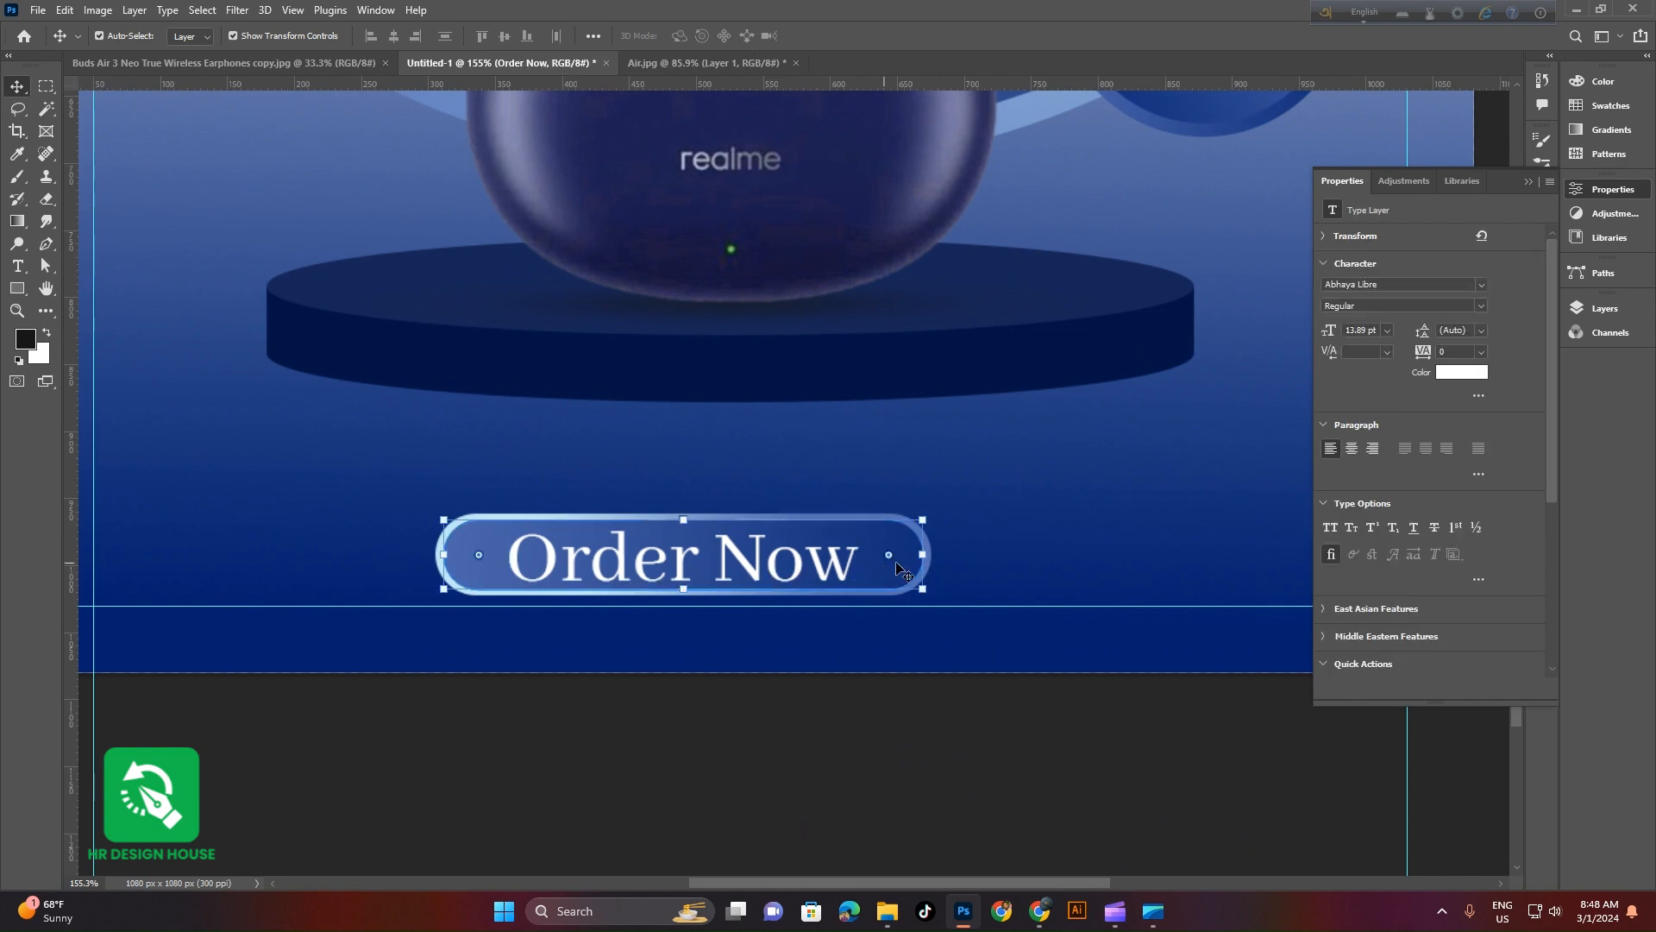
{"action": "scroll", "coordinate": [960, 608], "scroll_direction": "up", "scroll_amount": 6}
{"action": "key", "text": "ctrl+t"}
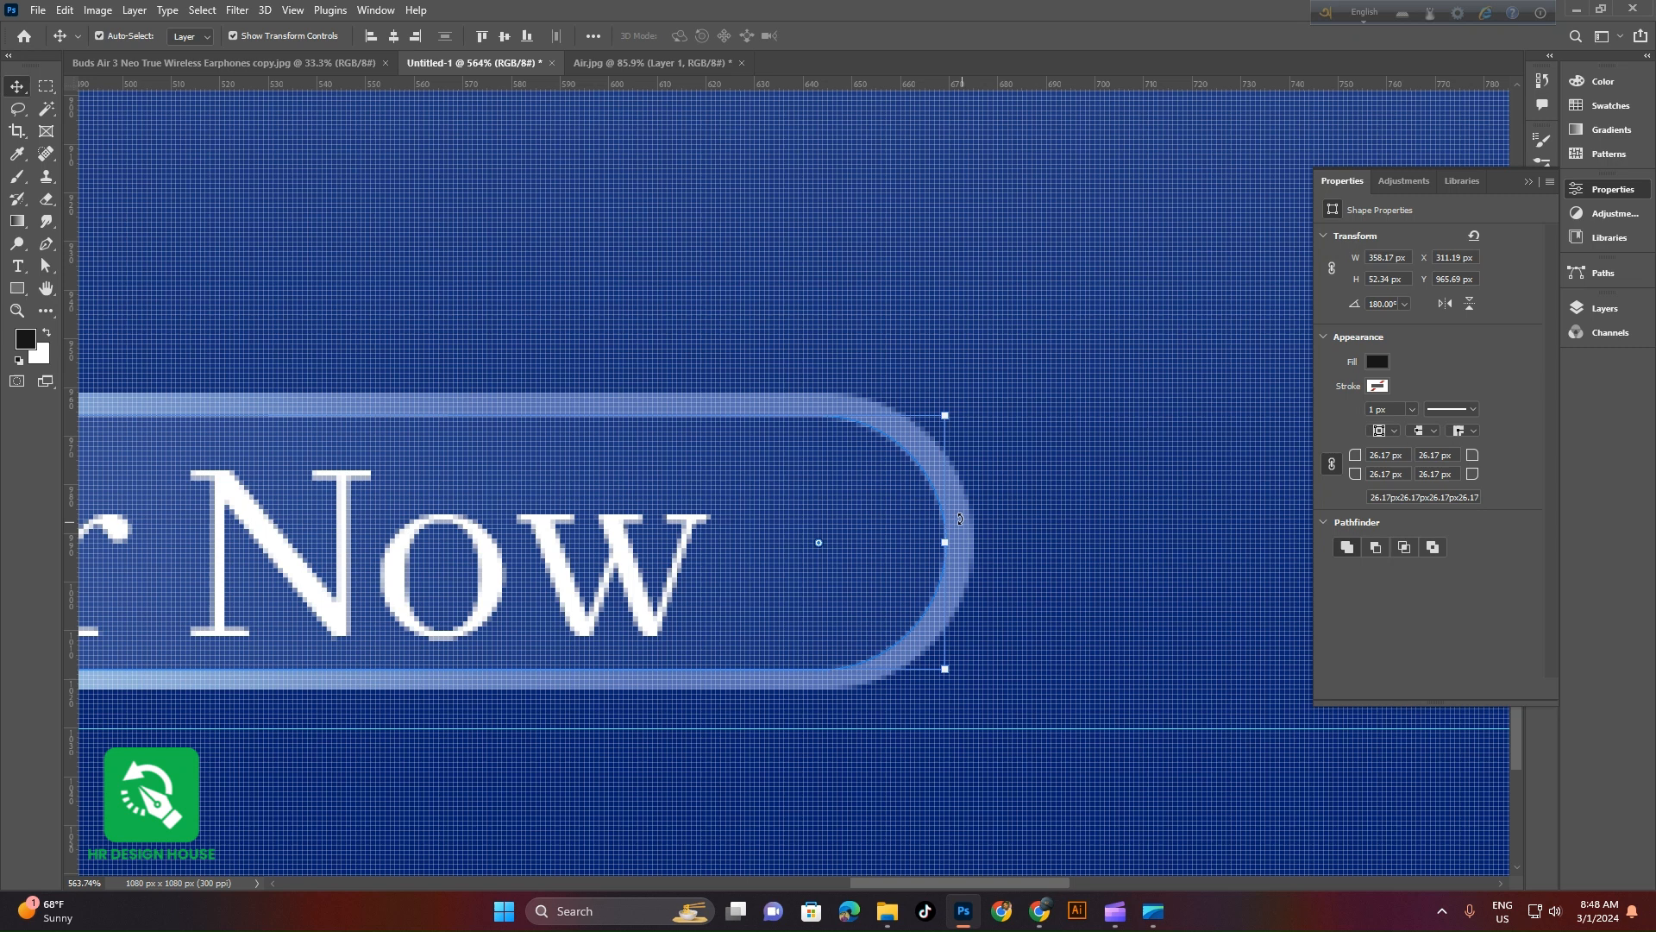
{"action": "left_click_drag", "start_coordinate": [949, 413], "coordinate": [869, 82]}
{"action": "left_click_drag", "start_coordinate": [883, 46], "coordinate": [854, 45]}
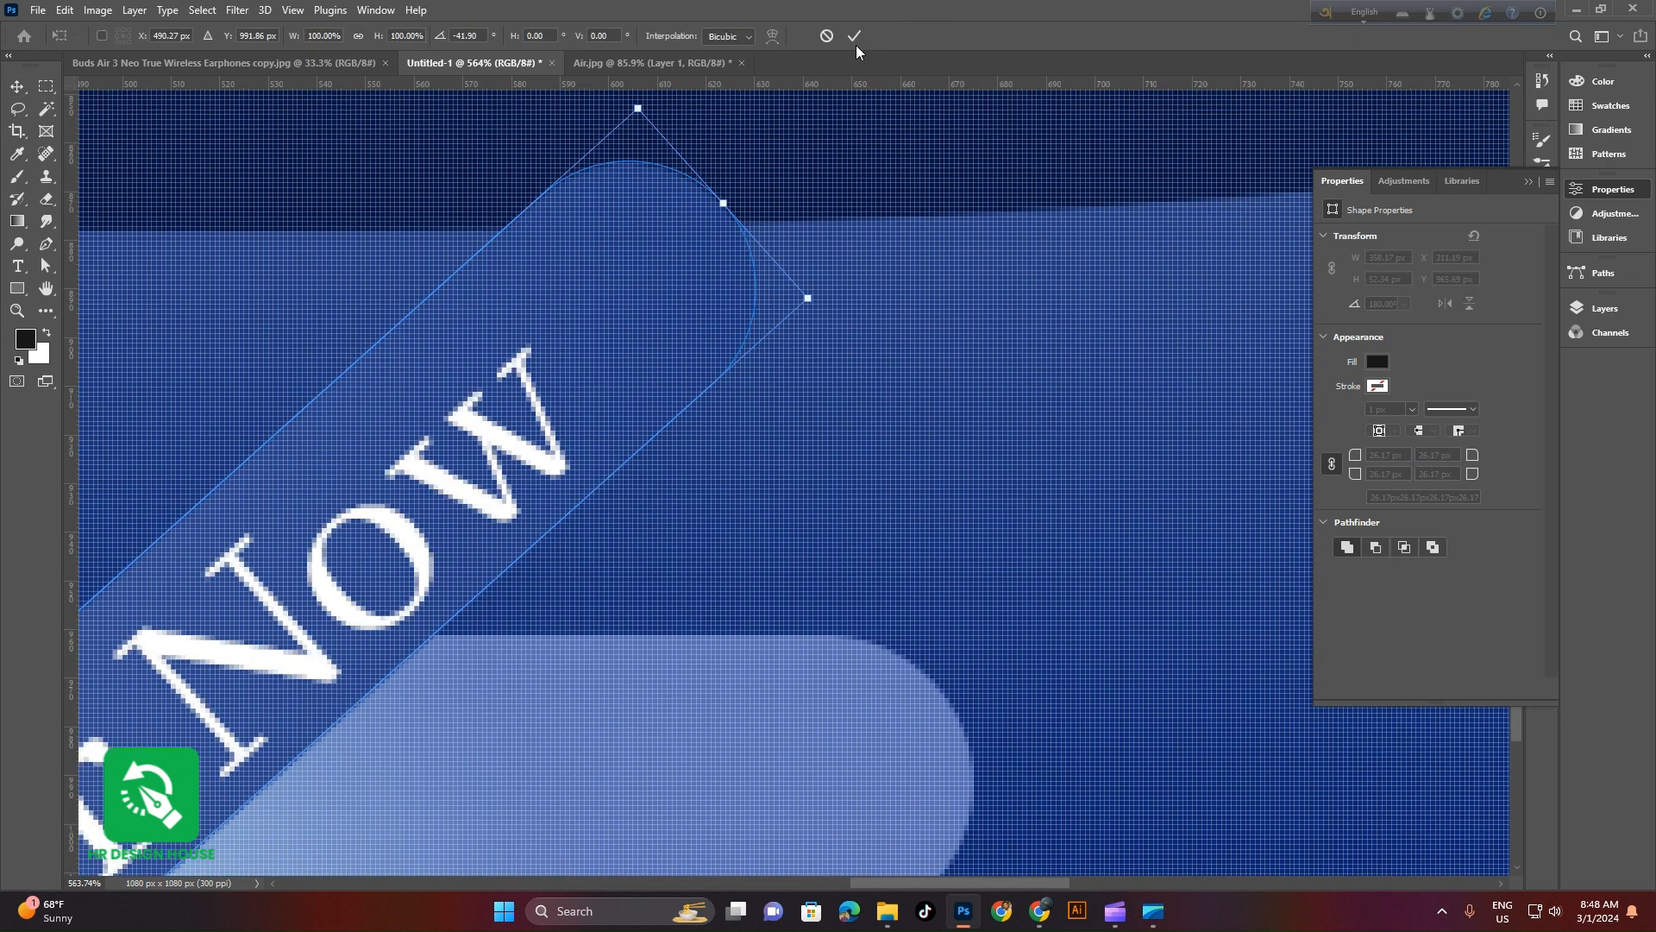
{"action": "left_click_drag", "start_coordinate": [936, 410], "coordinate": [759, 376]}
{"action": "key", "text": "ctrl+z"}
{"action": "left_click", "coordinate": [927, 682]}
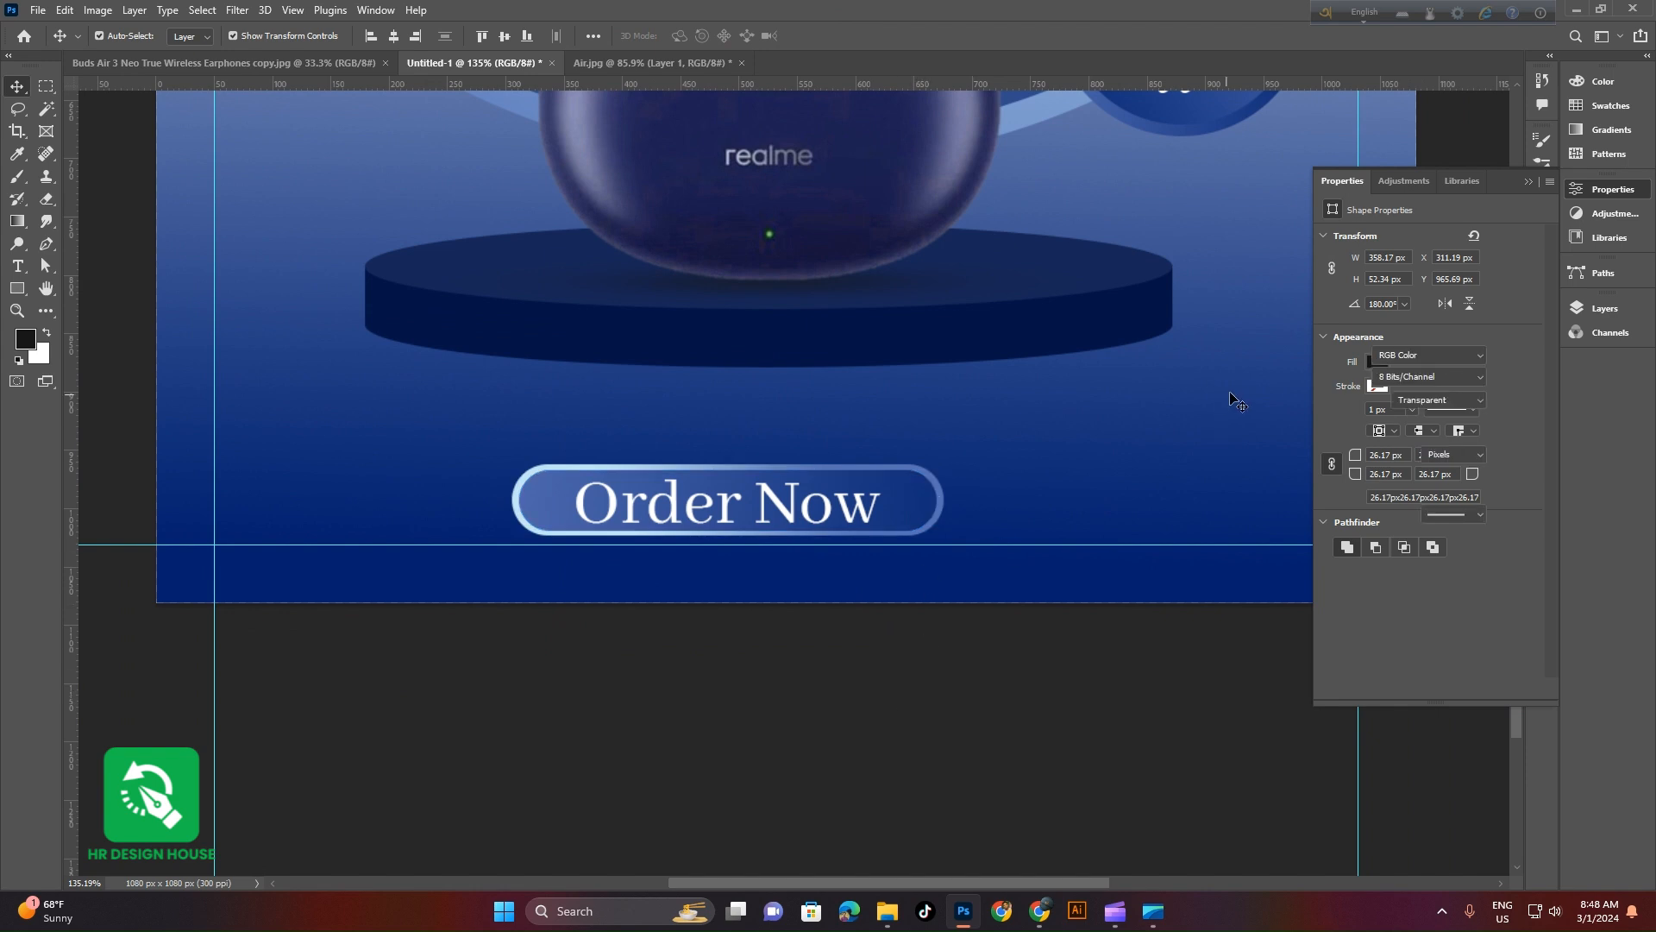
Select the Order Now text with both button rectangles and move them together to sit horizontally centred on the lower margin guide
{"action": "left_click", "coordinate": [936, 496]}
{"action": "left_click", "coordinate": [1587, 313]}
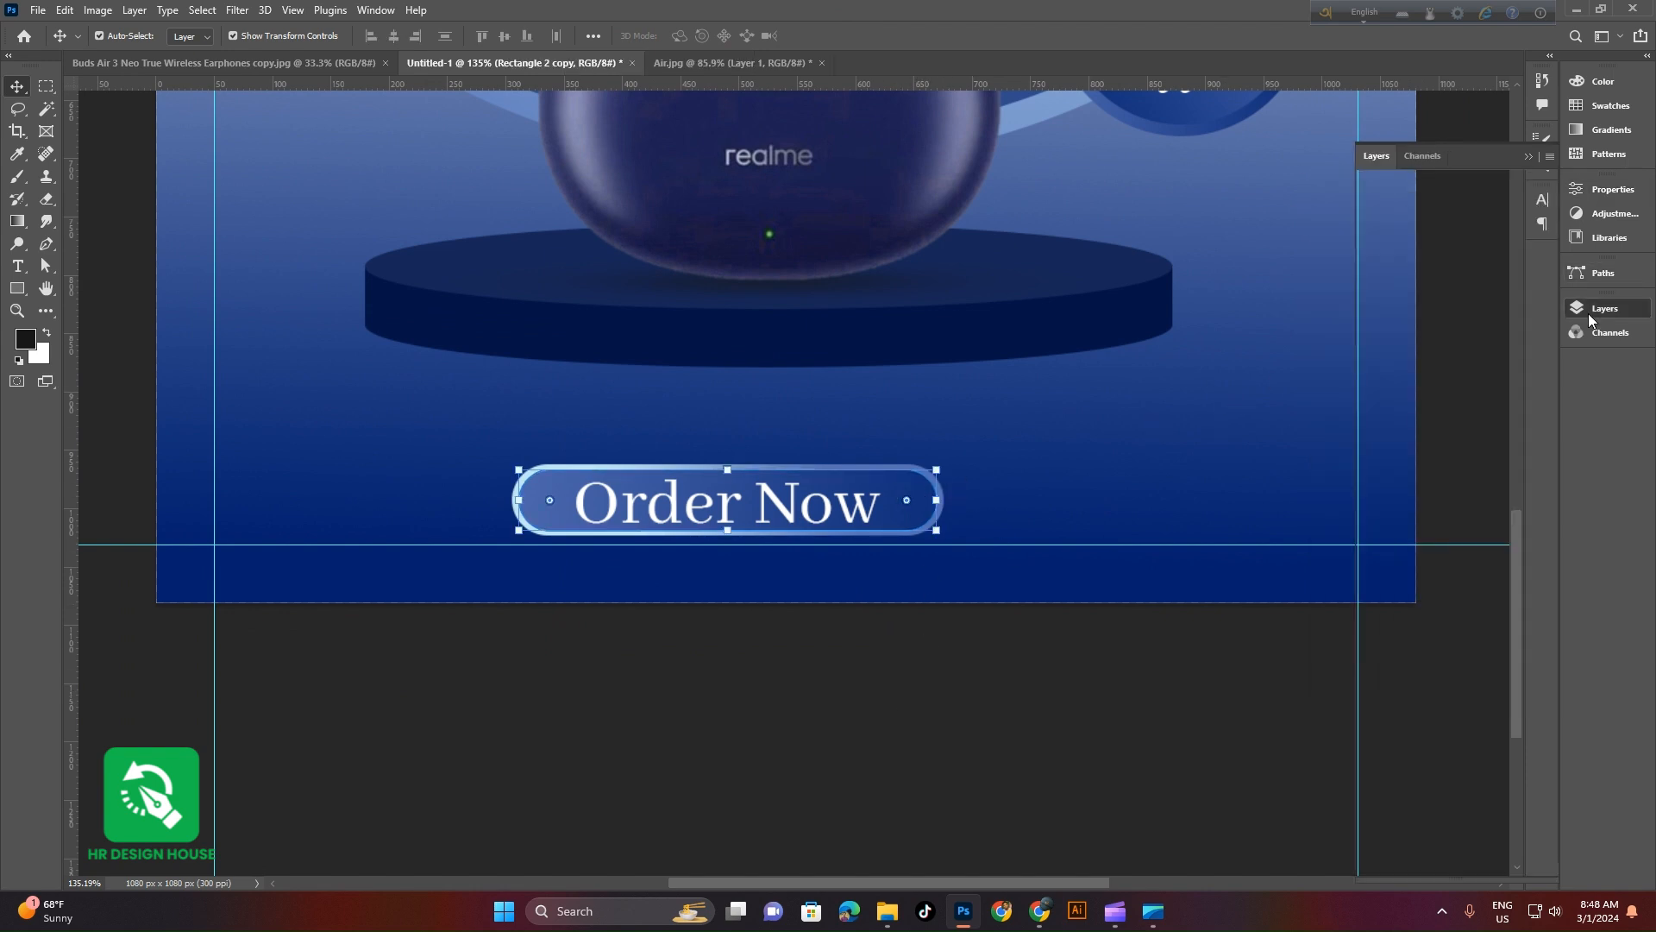
{"action": "left_click", "coordinate": [1447, 577]}
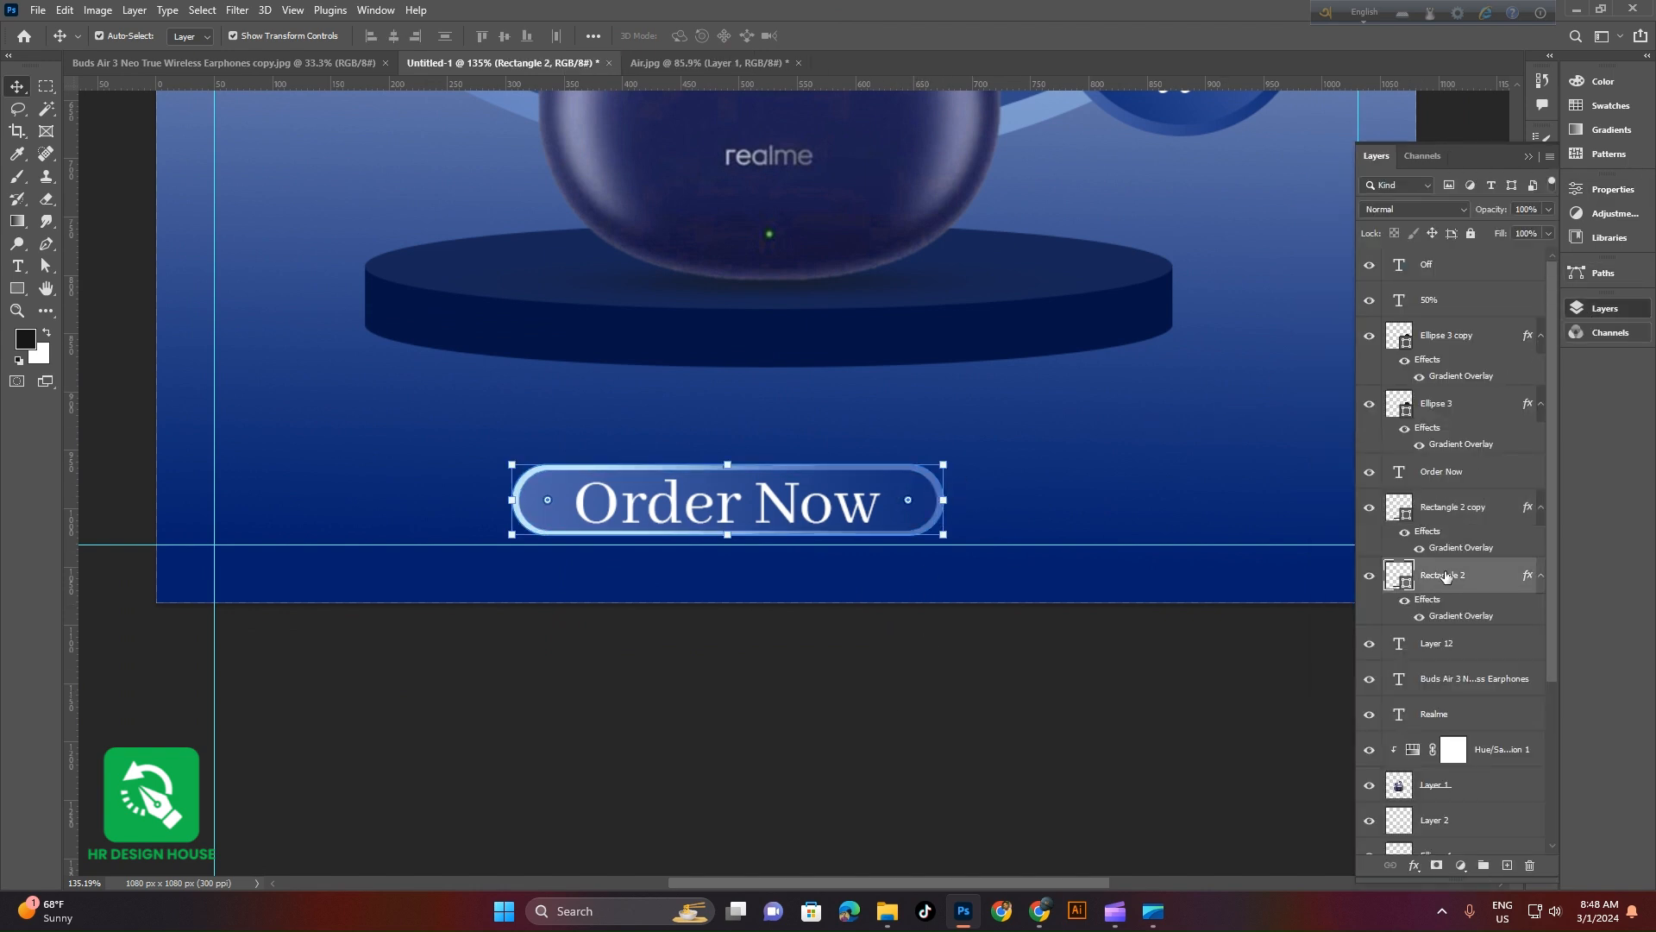
{"action": "left_click", "coordinate": [1455, 515], "text": "shift"}
{"action": "left_click", "coordinate": [1445, 472], "text": "shift"}
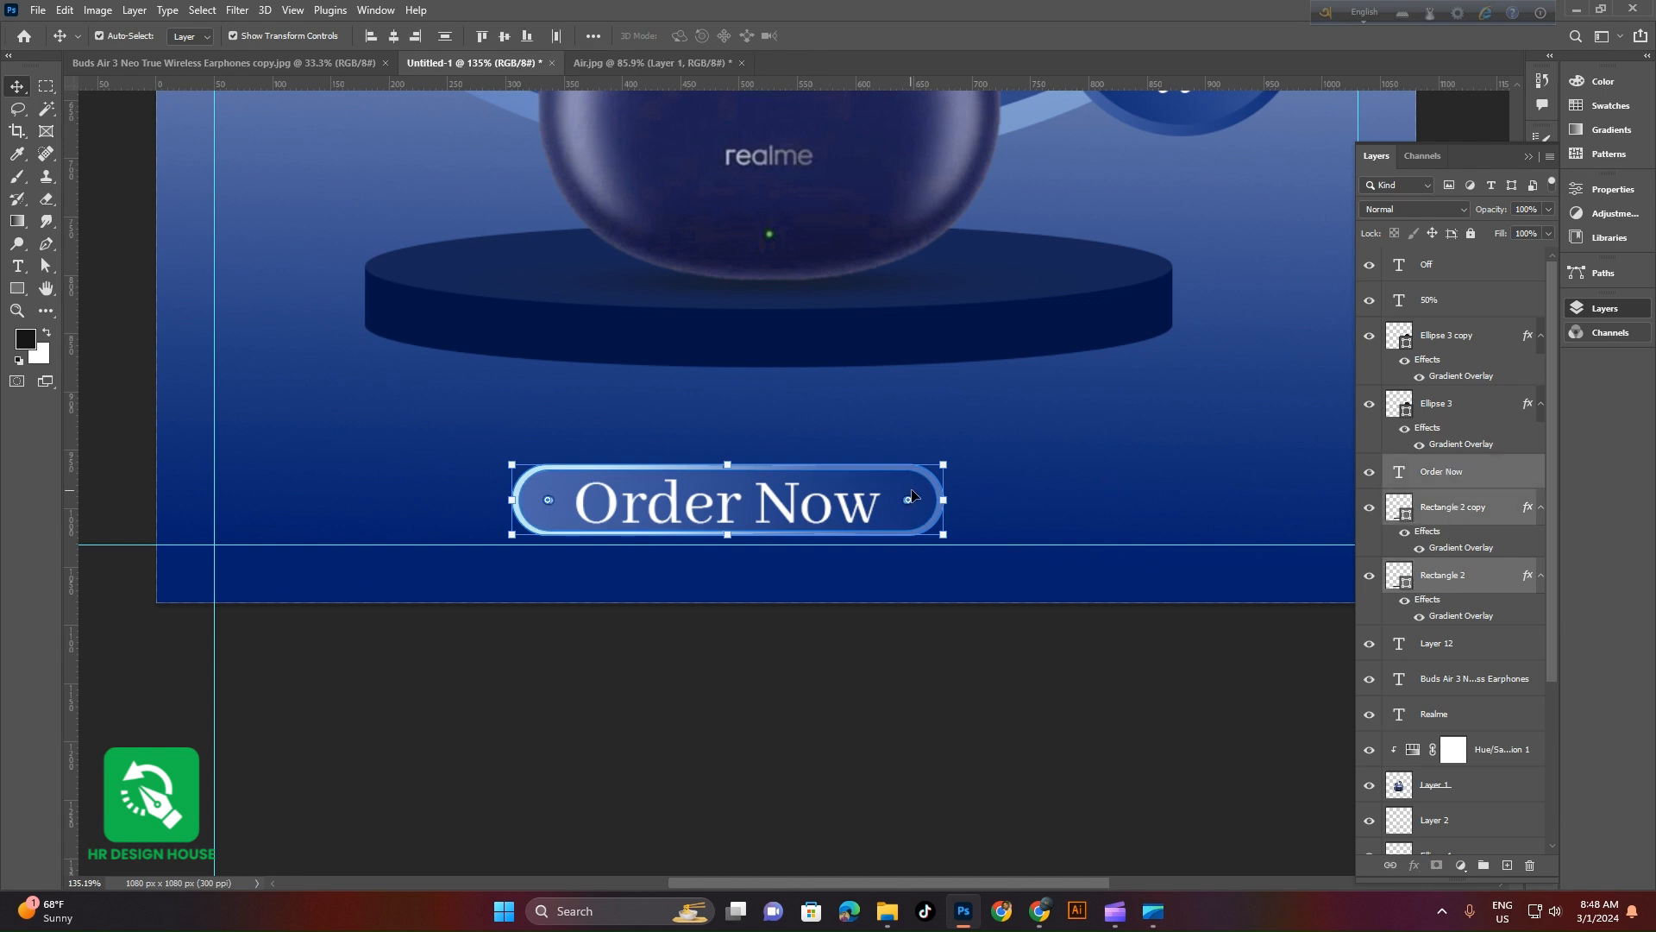
{"action": "scroll", "coordinate": [911, 497], "scroll_direction": "down", "scroll_amount": 3}
{"action": "left_click_drag", "start_coordinate": [842, 497], "coordinate": [879, 505]}
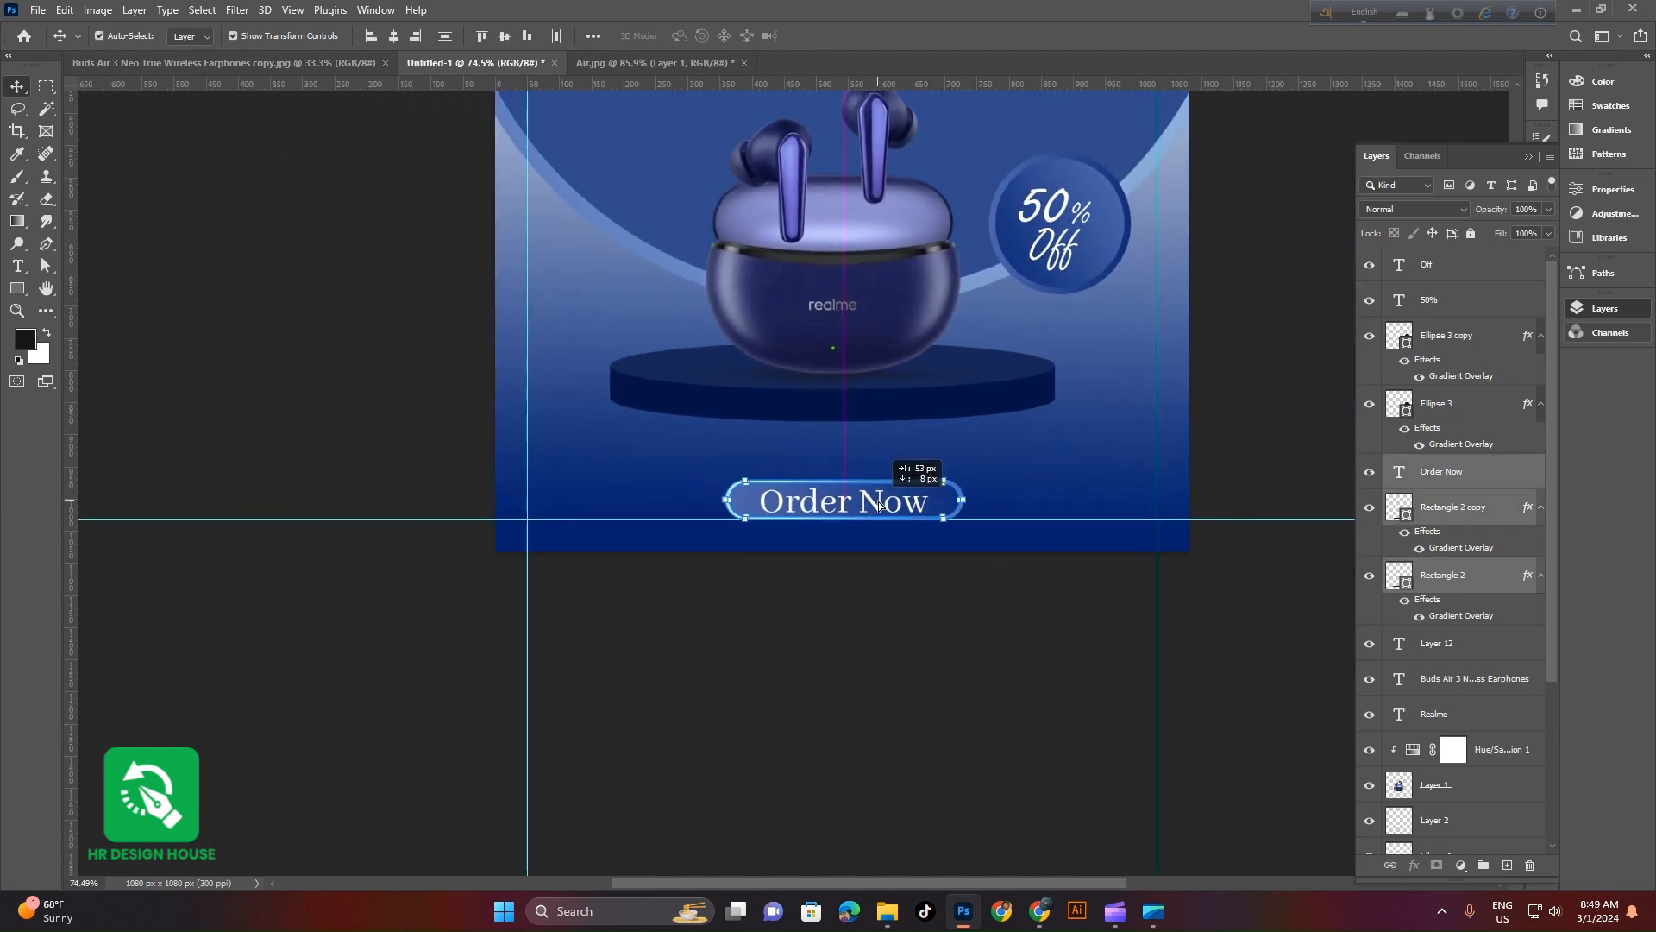
{"action": "left_click", "coordinate": [903, 576]}
{"action": "scroll", "coordinate": [586, 430], "scroll_direction": "down", "scroll_amount": 2}
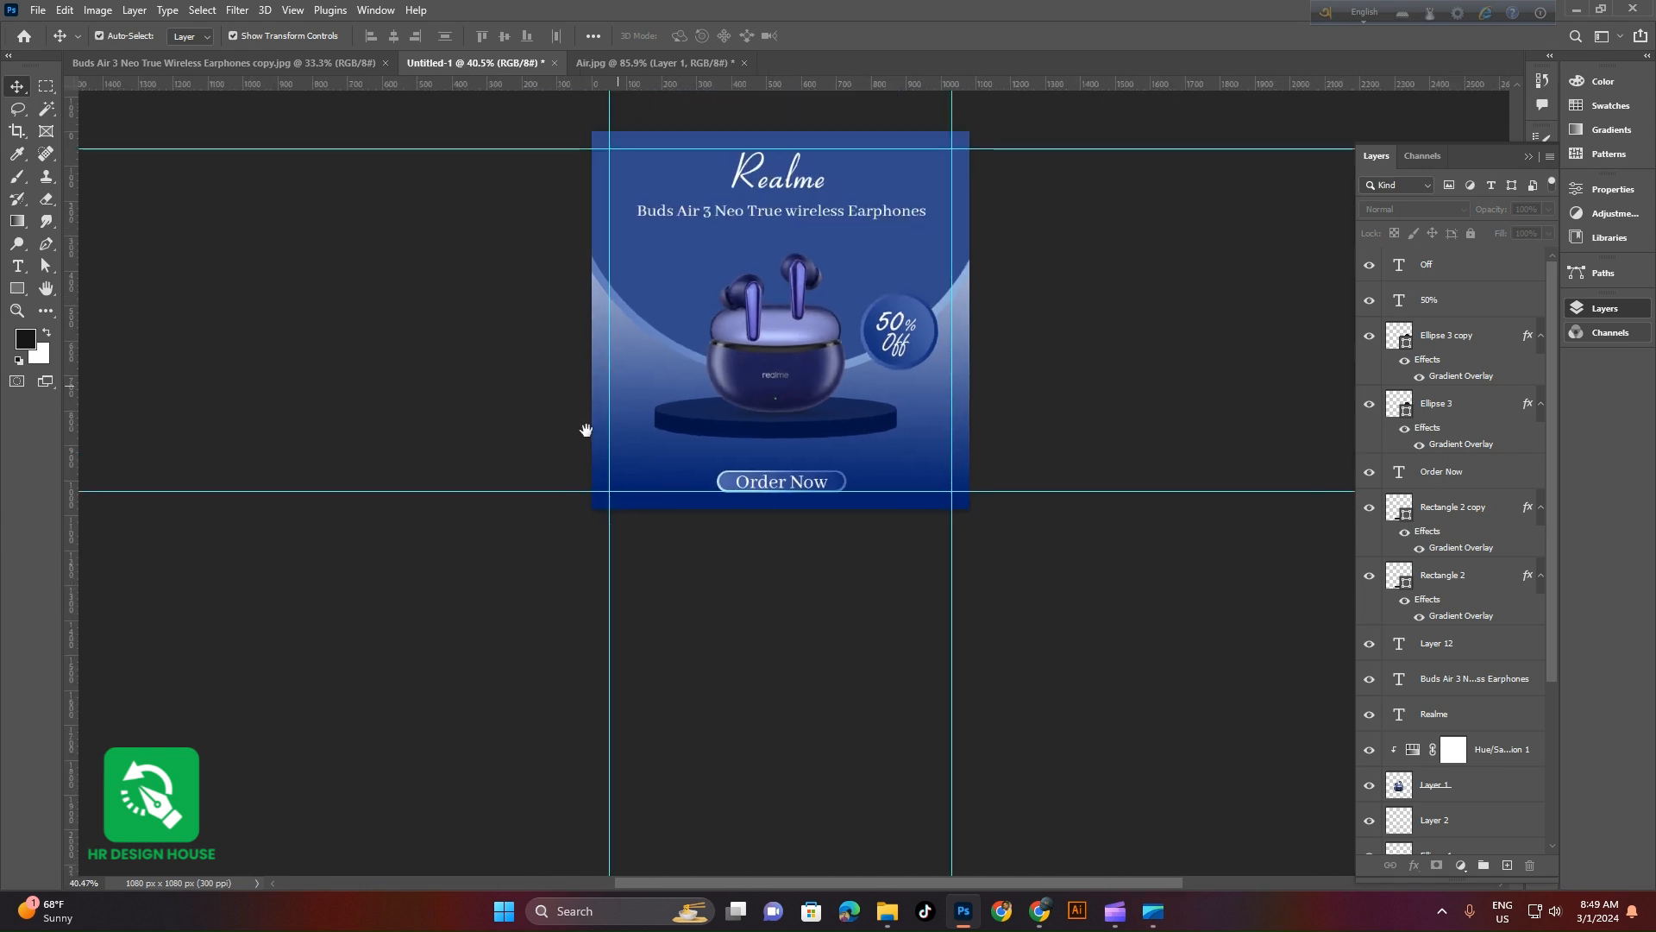
Place a vertical guide at the horizontal centre of the canvas
{"action": "left_click_drag", "start_coordinate": [586, 429], "coordinate": [549, 519]}
{"action": "left_click", "coordinate": [659, 377]}
{"action": "left_click", "coordinate": [617, 515]}
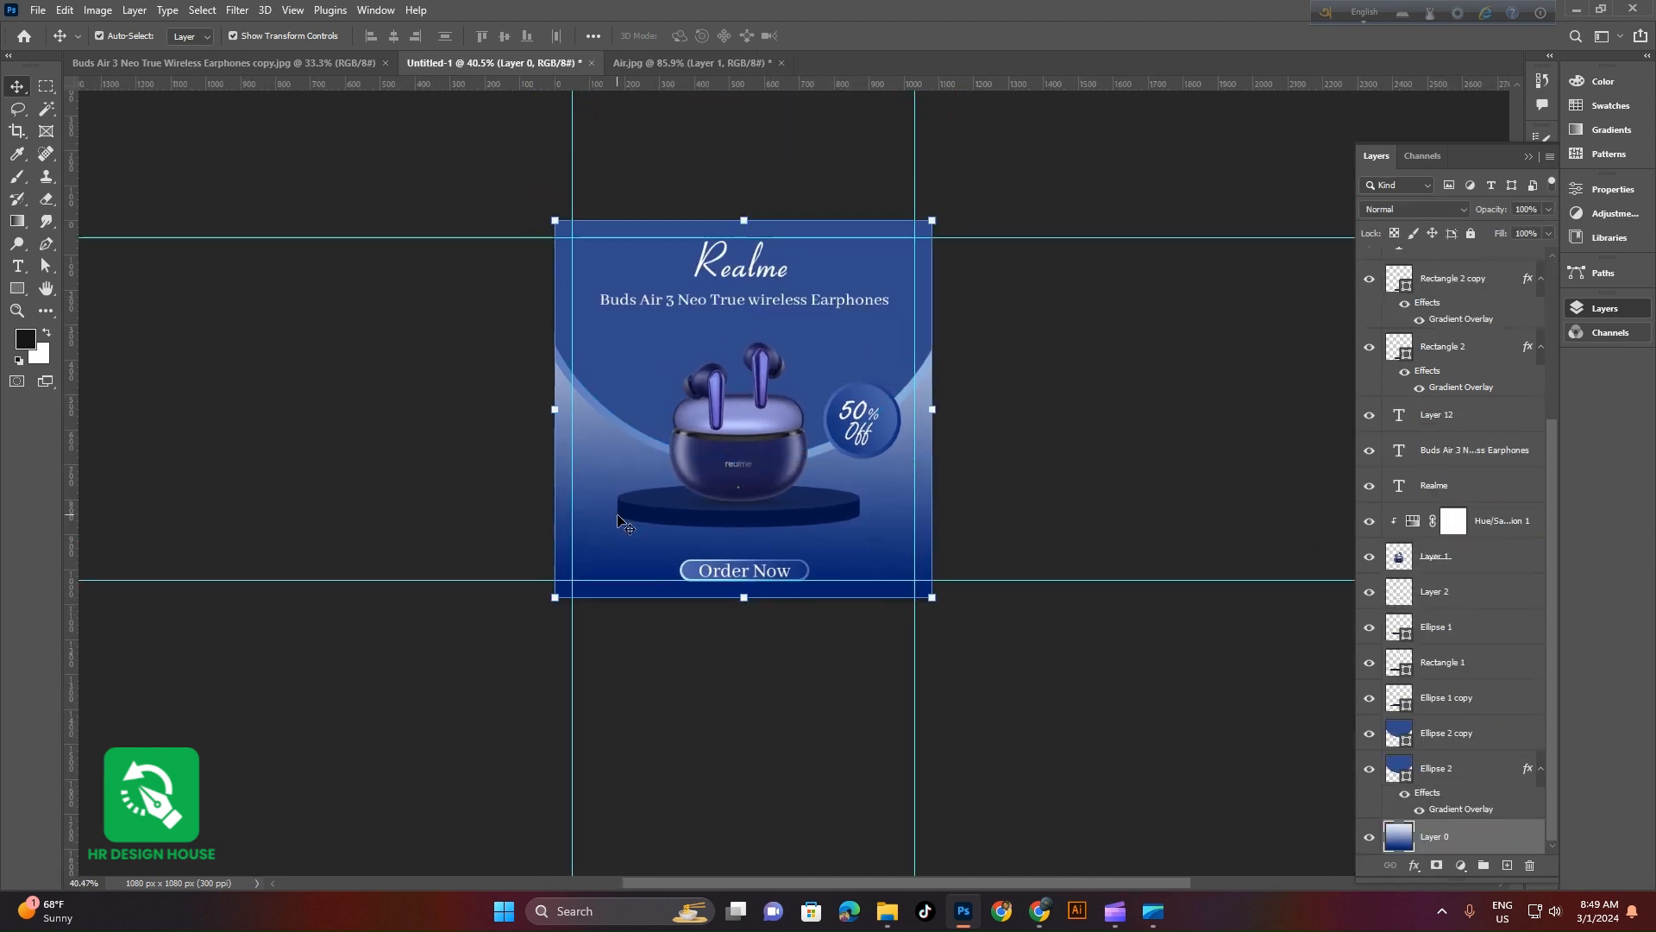
{"action": "left_click_drag", "start_coordinate": [76, 347], "coordinate": [743, 354]}
{"action": "left_click", "coordinate": [436, 414]}
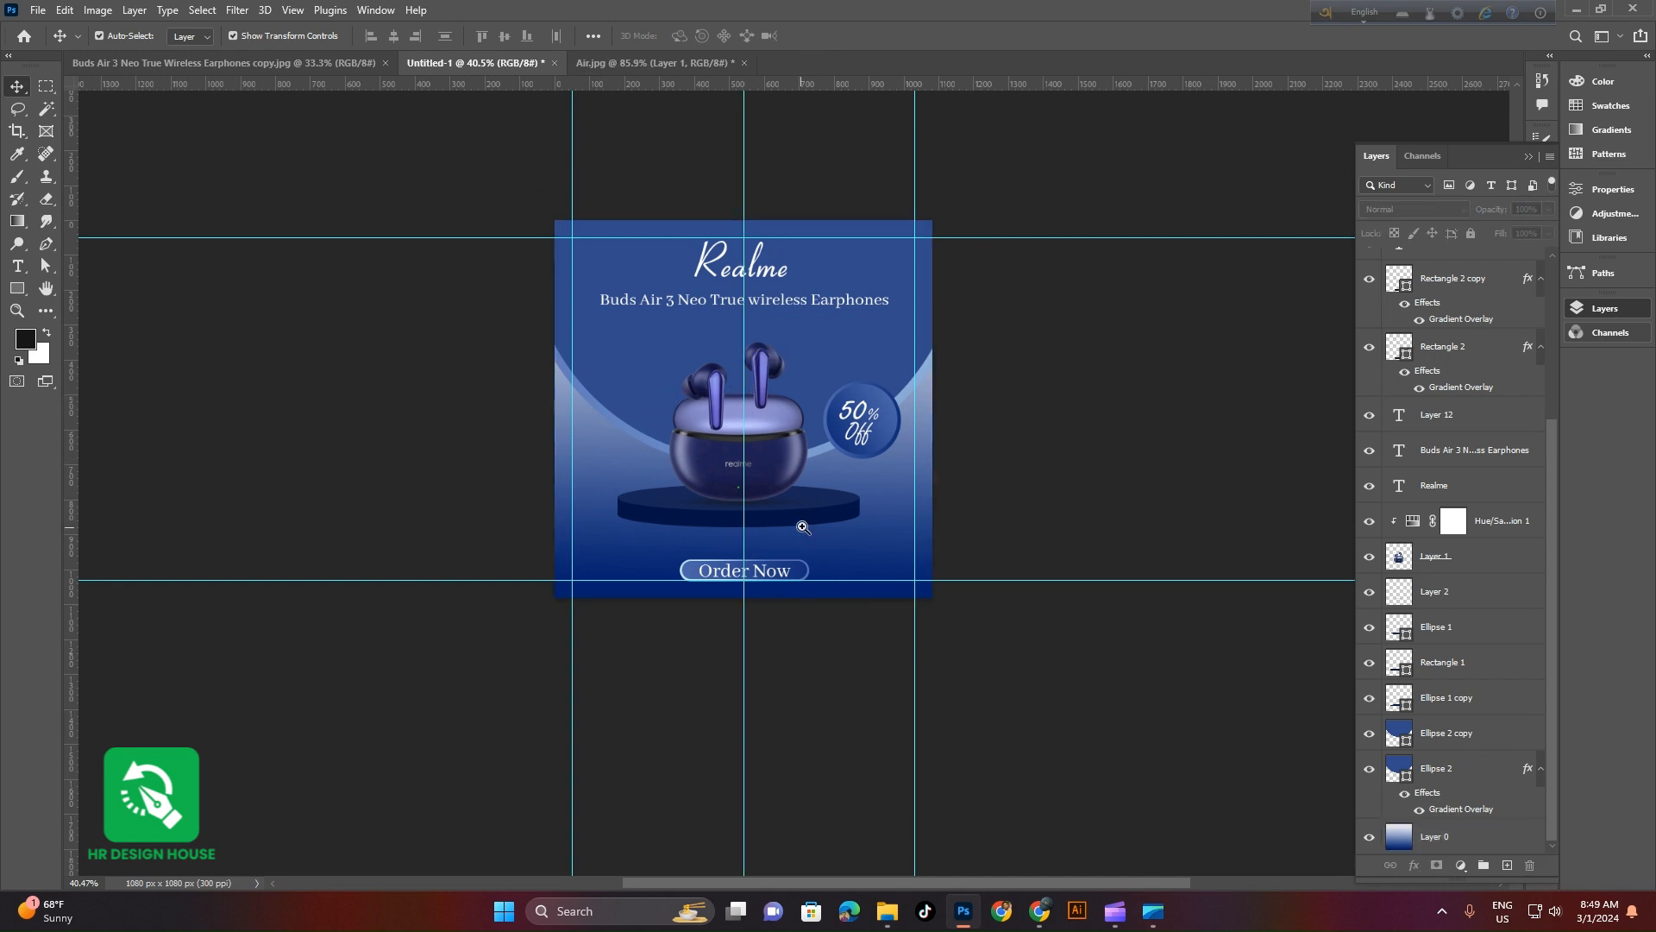
Select the Order Now text and both button rectangles and align them to the vertical centre guide
{"action": "scroll", "coordinate": [802, 528], "scroll_direction": "up", "scroll_amount": 5}
{"action": "left_click", "coordinate": [694, 664]}
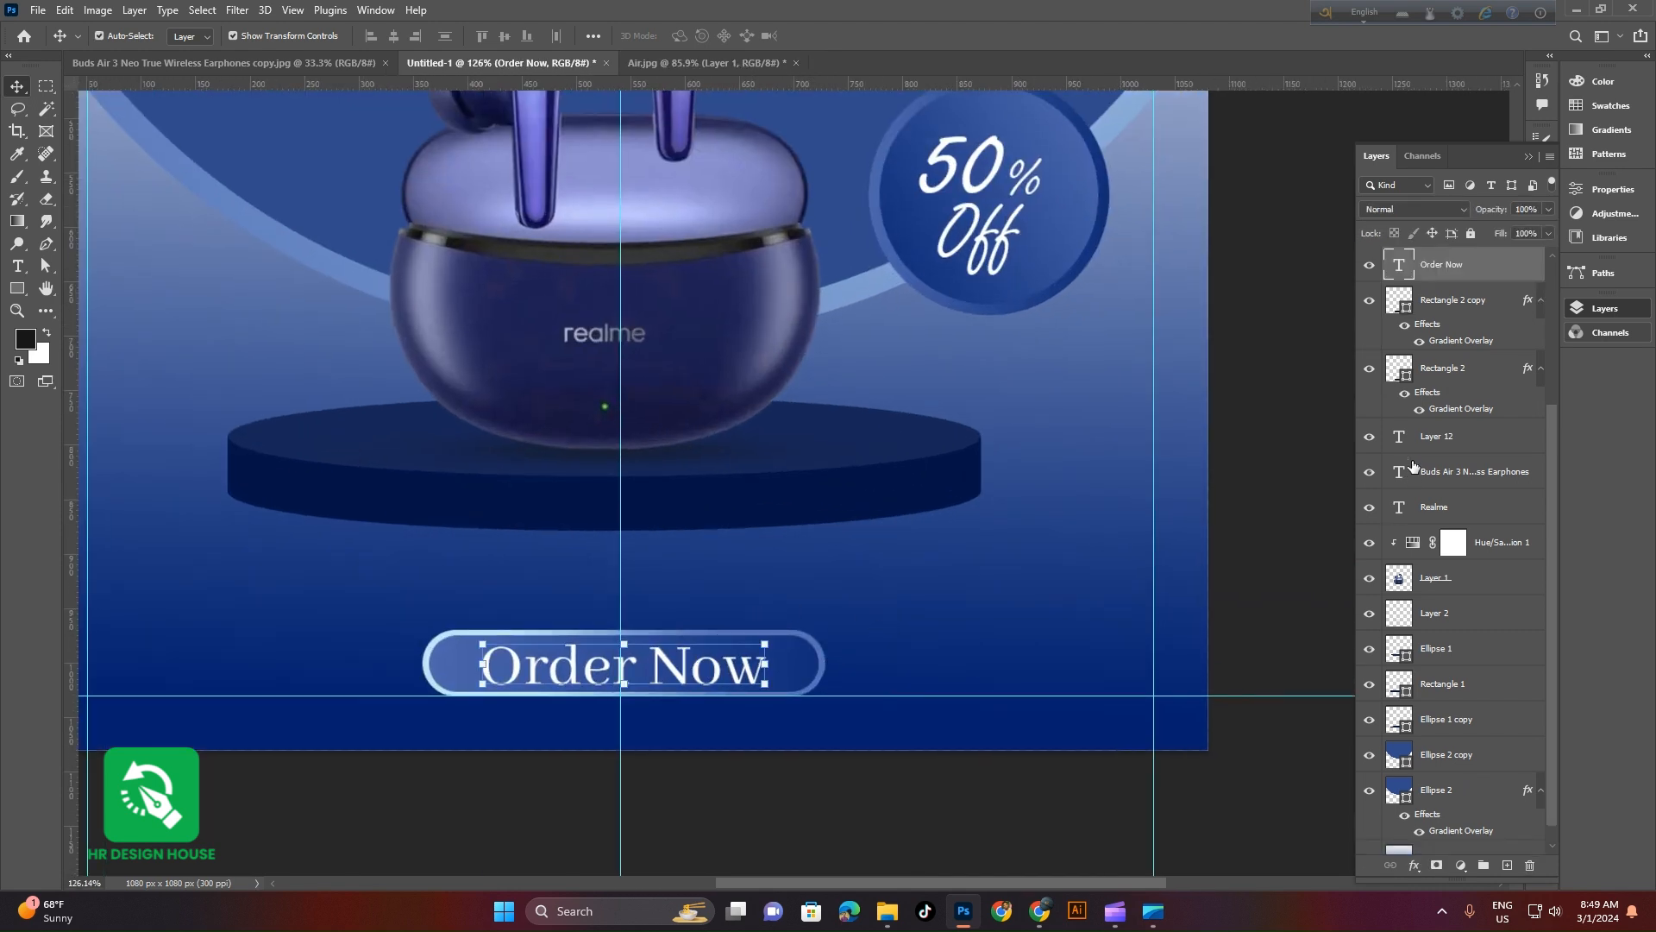
{"action": "scroll", "coordinate": [1481, 675], "scroll_direction": "down", "scroll_amount": 1}
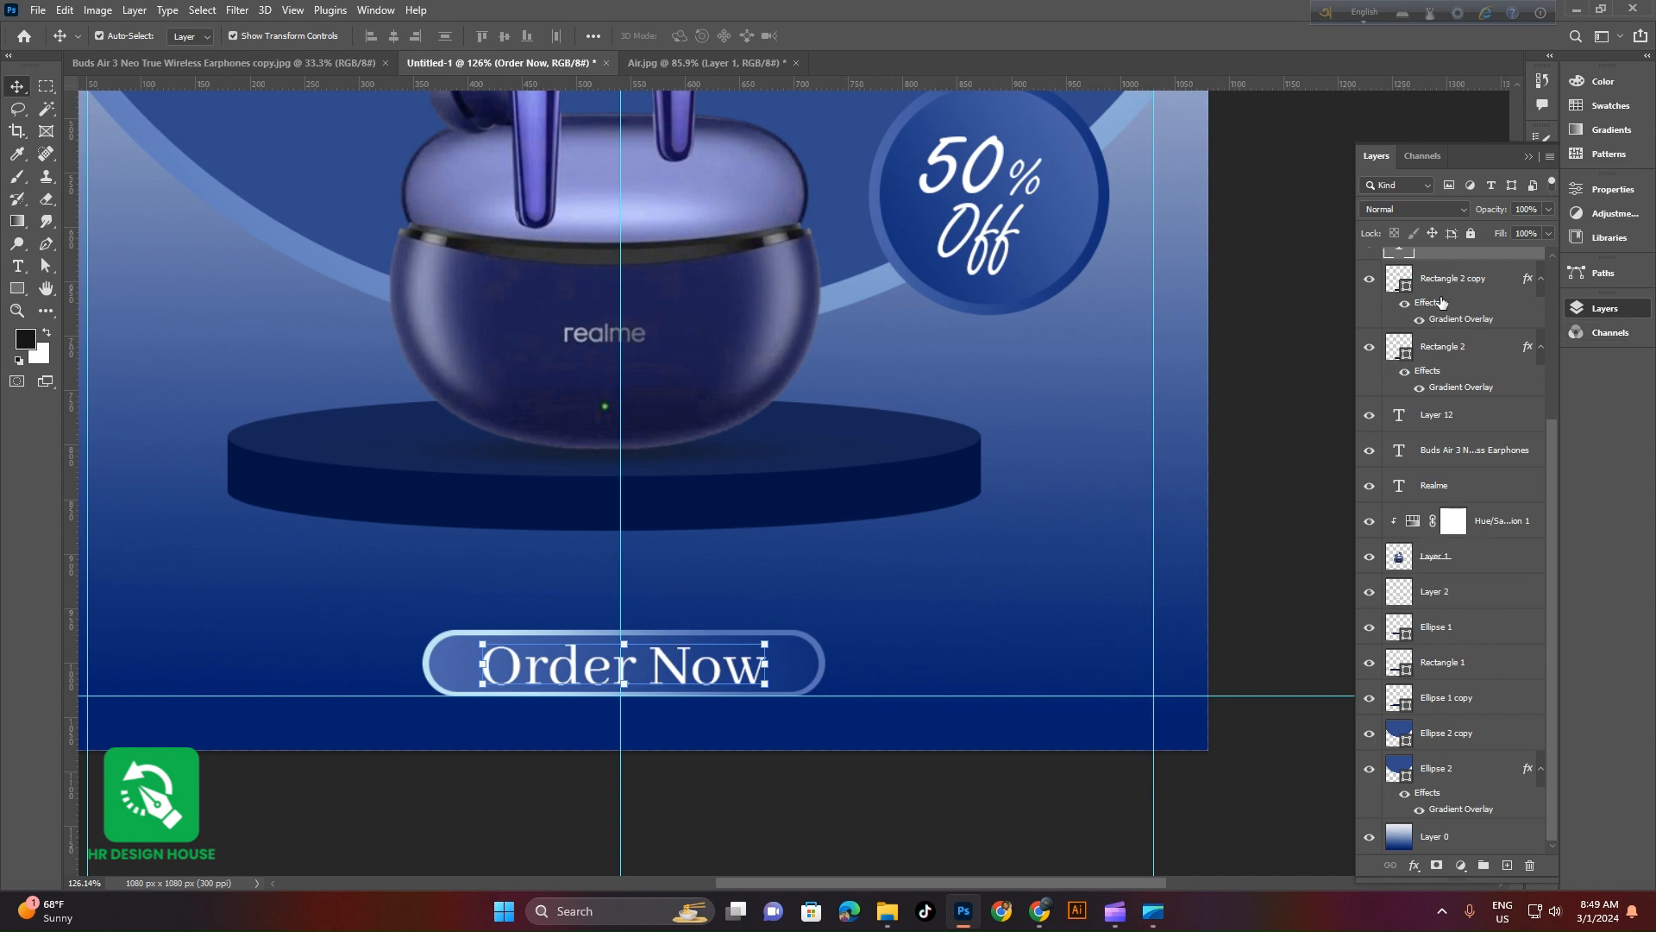
{"action": "scroll", "coordinate": [1449, 300], "scroll_direction": "up", "scroll_amount": 3}
{"action": "left_click", "coordinate": [1454, 459], "text": "shift"}
{"action": "left_click_drag", "start_coordinate": [647, 670], "coordinate": [542, 550]}
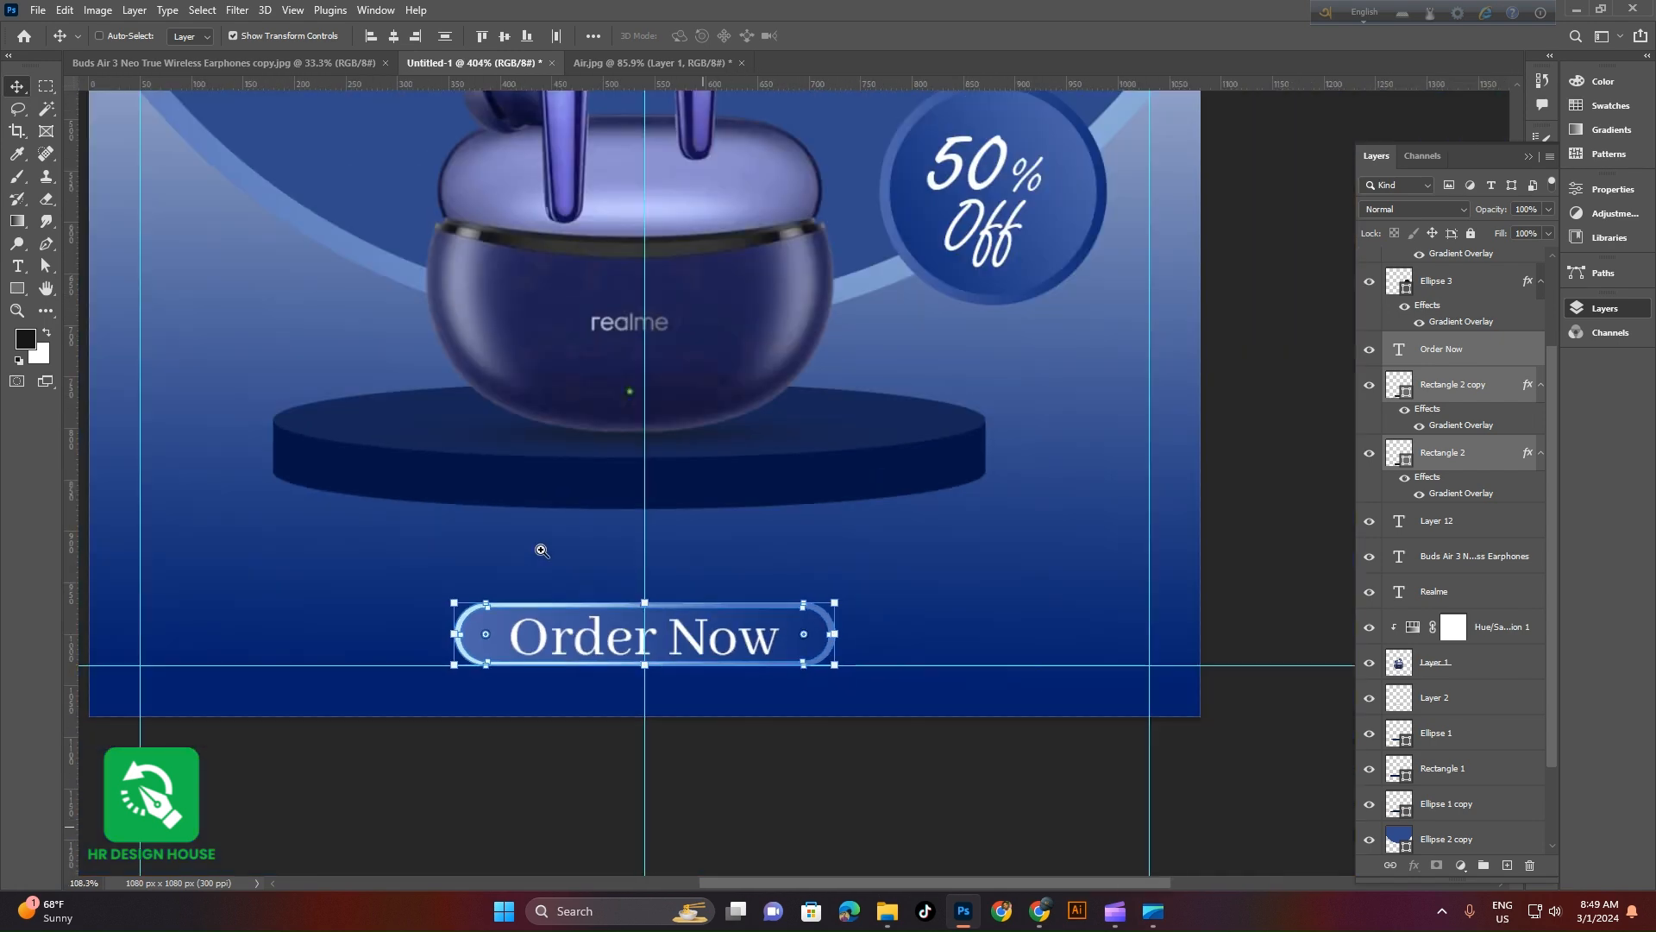
{"action": "left_click", "coordinate": [542, 550], "text": "alt"}
Shift the podium shapes and the earphones case so they are centred on the vertical centre guide
{"action": "left_click", "coordinate": [714, 728], "text": "ctrl"}
{"action": "left_click_drag", "start_coordinate": [713, 729], "coordinate": [740, 547]}
{"action": "left_click", "coordinate": [792, 519], "text": "ctrl"}
{"action": "left_click", "coordinate": [886, 468], "text": "shift"}
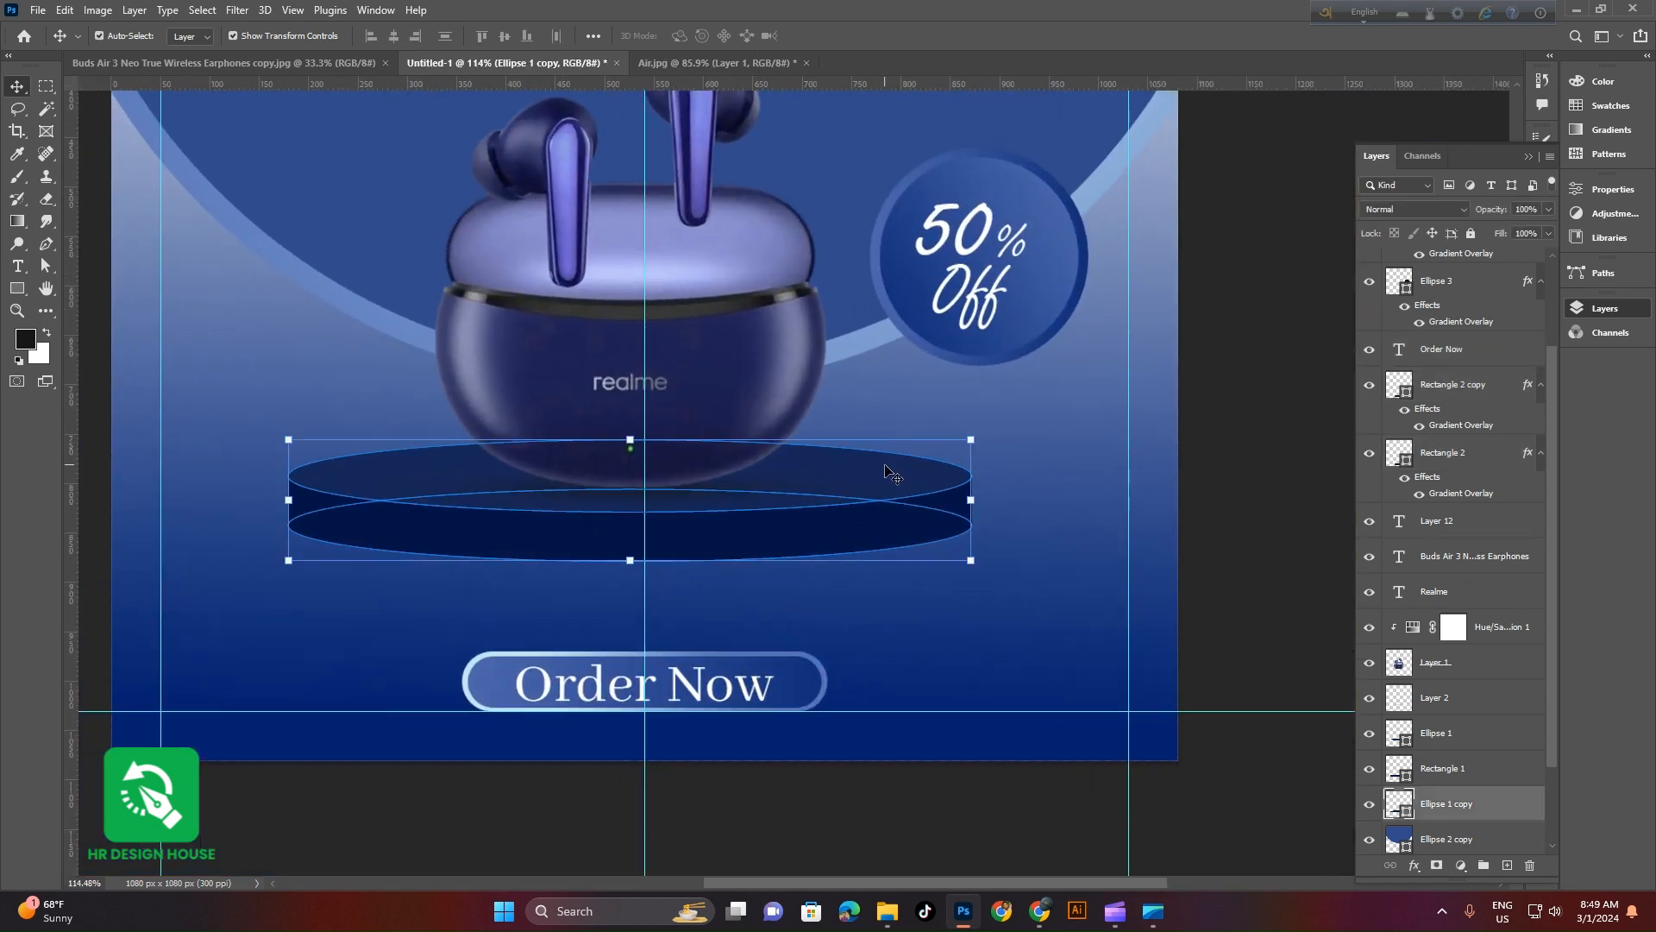
{"action": "left_click", "coordinate": [1466, 779], "text": "ctrl"}
{"action": "scroll", "coordinate": [703, 548], "scroll_direction": "up", "scroll_amount": 5}
{"action": "left_click_drag", "start_coordinate": [703, 548], "coordinate": [742, 554]}
{"action": "key", "text": "ctrl+0"}
{"action": "left_click", "coordinate": [761, 420], "text": "ctrl"}
{"action": "left_click_drag", "start_coordinate": [761, 419], "coordinate": [809, 567]}
{"action": "scroll", "coordinate": [761, 377], "scroll_direction": "up", "scroll_amount": 3}
Centre the "Realme" heading on the vertical centre guide
{"action": "left_click", "coordinate": [761, 377]}
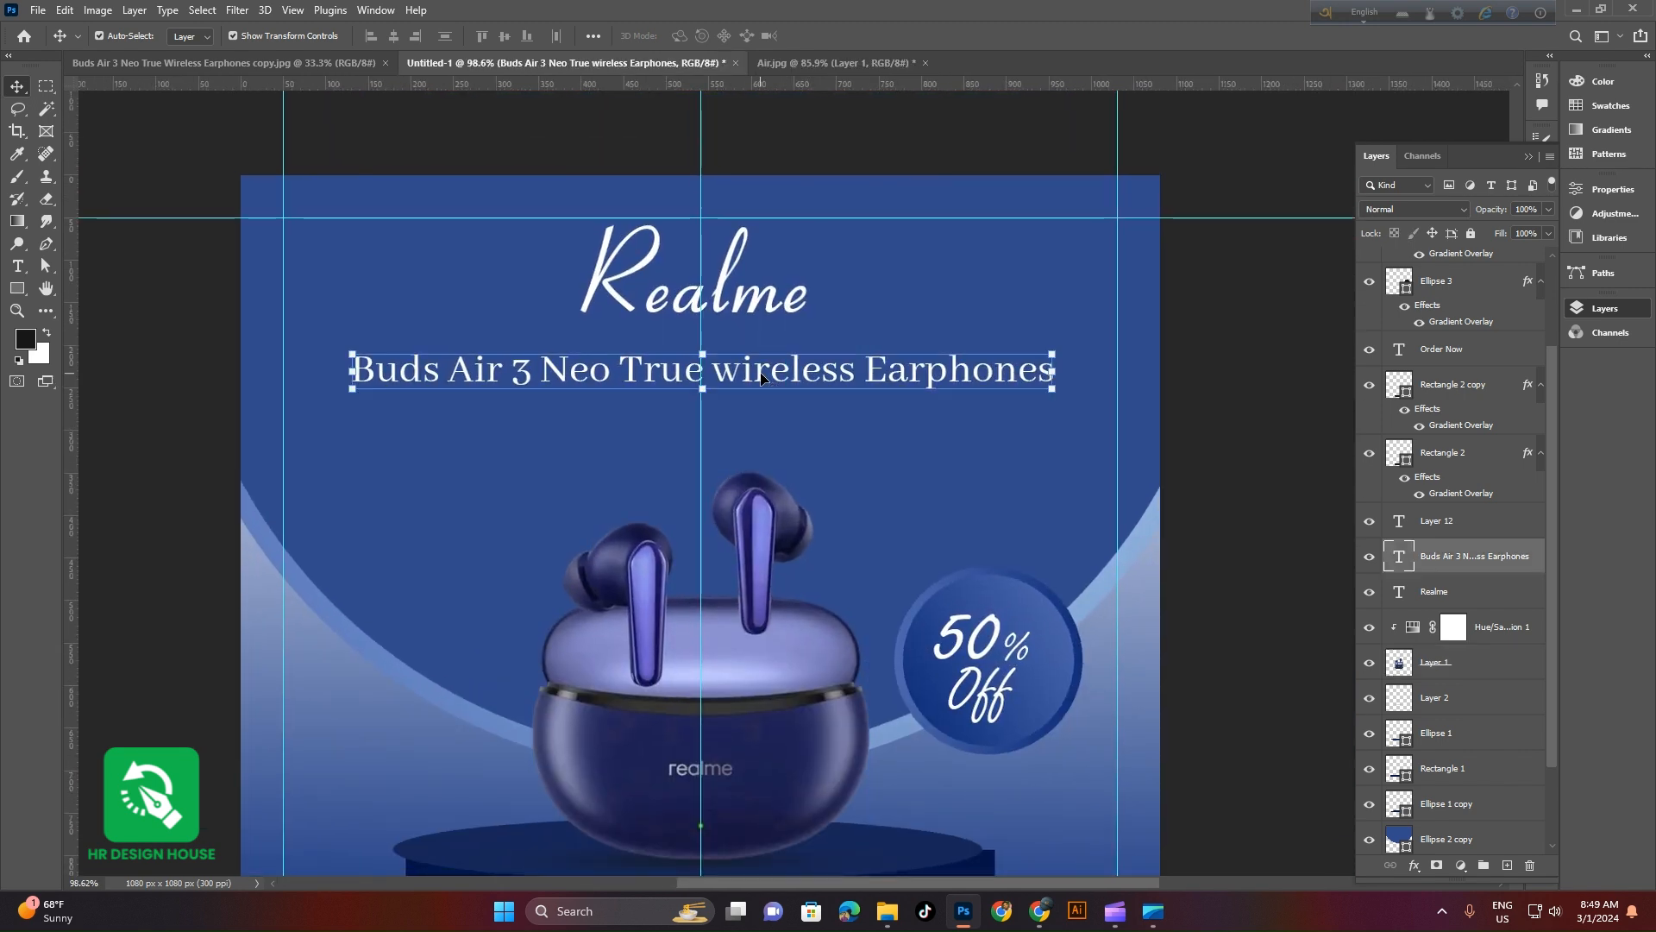
{"action": "left_click", "coordinate": [742, 308]}
{"action": "left_click_drag", "start_coordinate": [740, 307], "coordinate": [725, 270]}
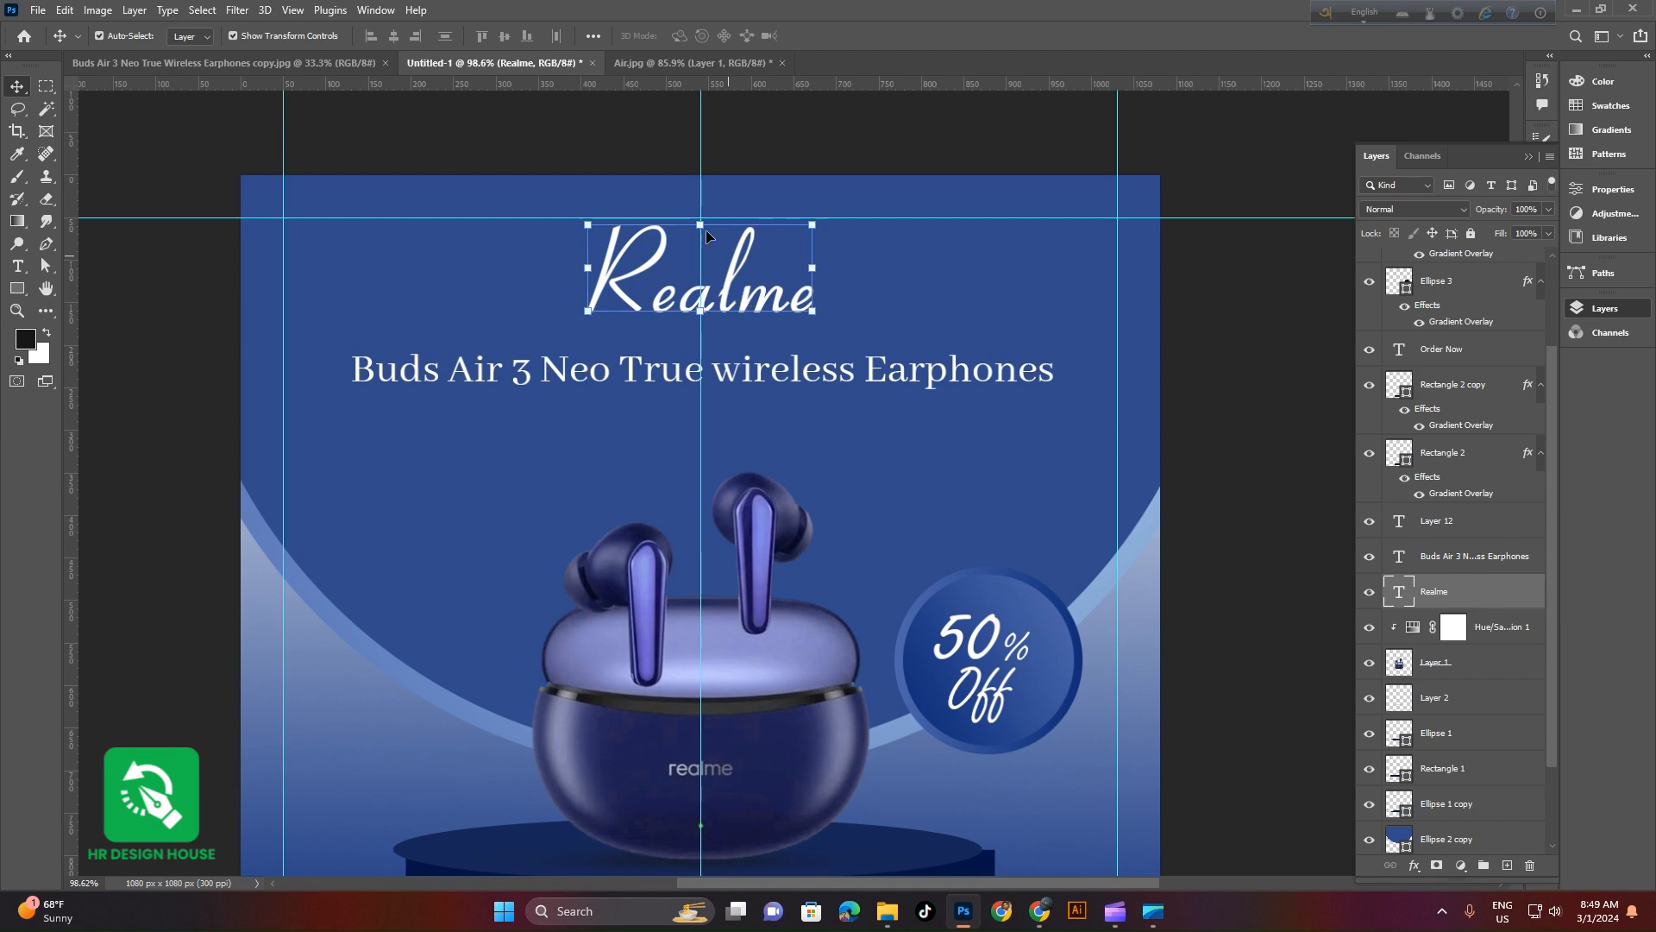
Enlarge the "Realme" heading slightly upward until its lettering reaches the upper margin guide
{"action": "scroll", "coordinate": [725, 270], "scroll_direction": "up", "scroll_amount": 5}
{"action": "key", "text": "ctrl+t"}
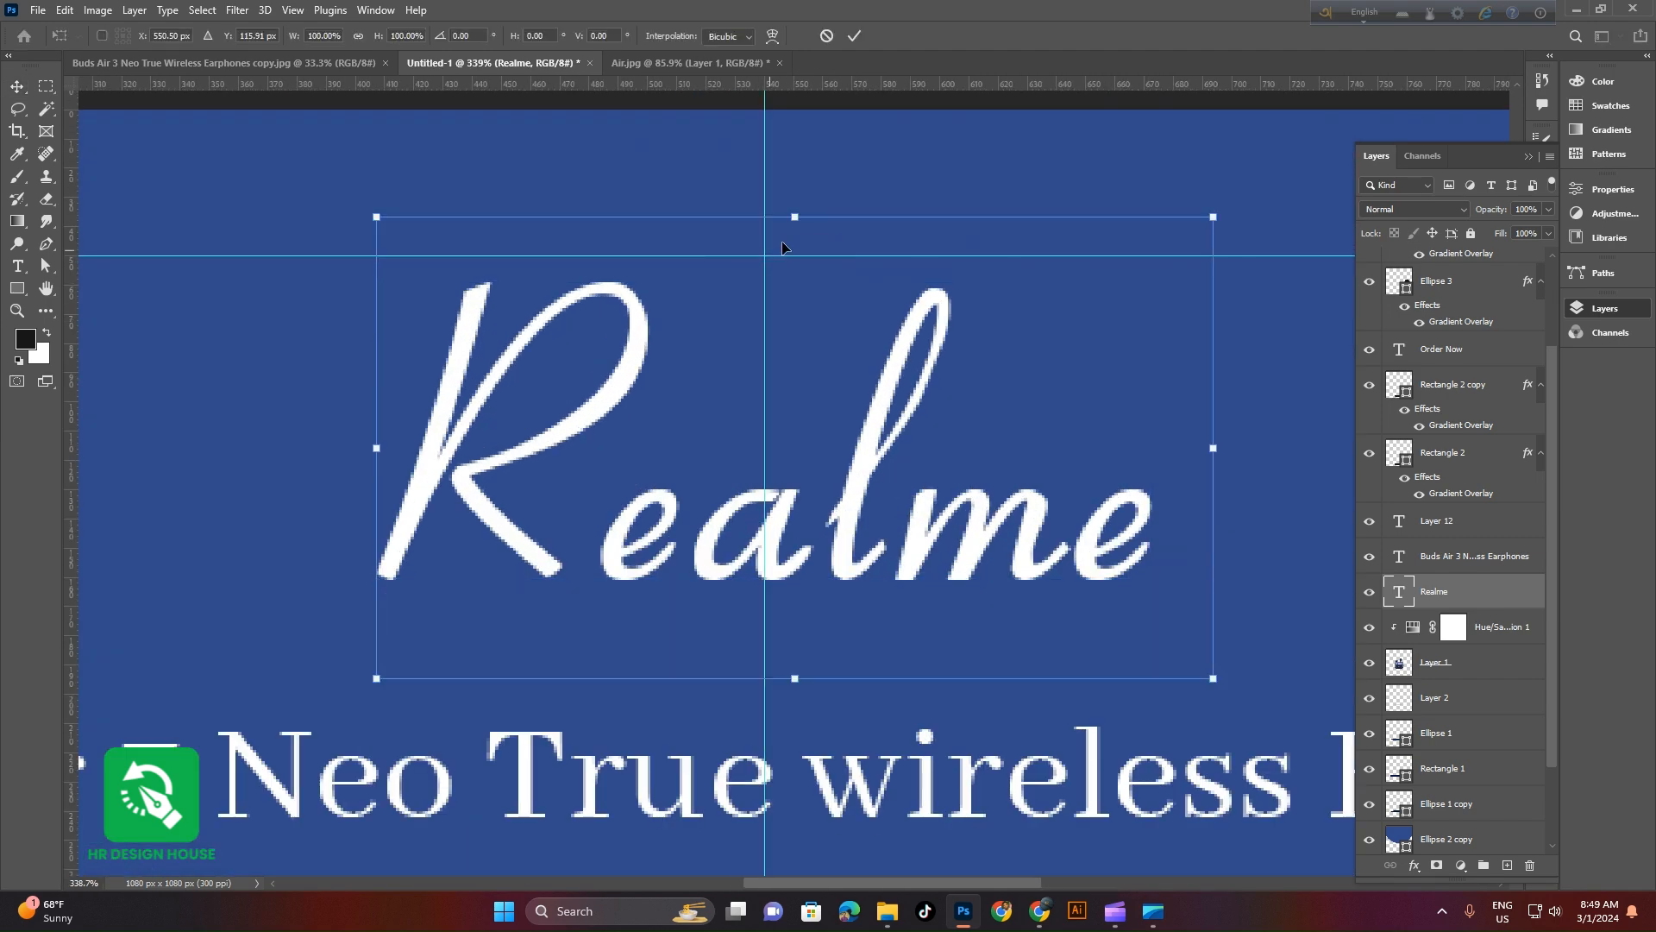
{"action": "left_click_drag", "start_coordinate": [789, 215], "coordinate": [789, 188]}
{"action": "left_click", "coordinate": [852, 36]}
{"action": "scroll", "coordinate": [952, 444], "scroll_direction": "down", "scroll_amount": 10}
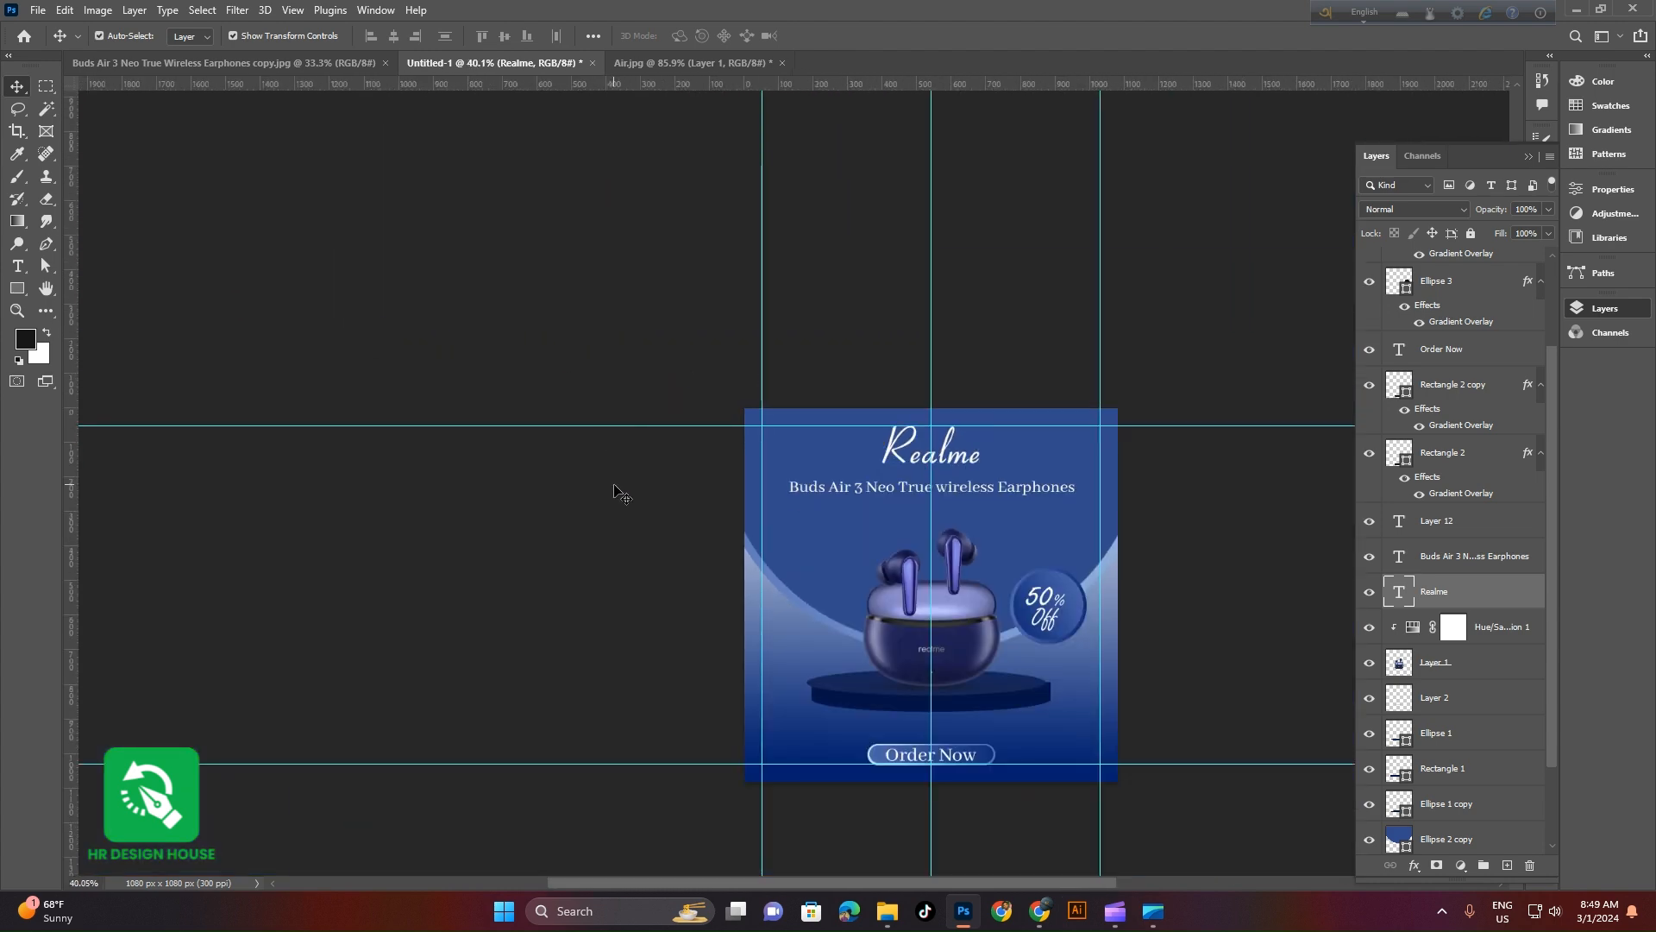
Remove the vertical centre guide from the canvas
{"action": "scroll", "coordinate": [837, 587], "scroll_direction": "up", "scroll_amount": 3}
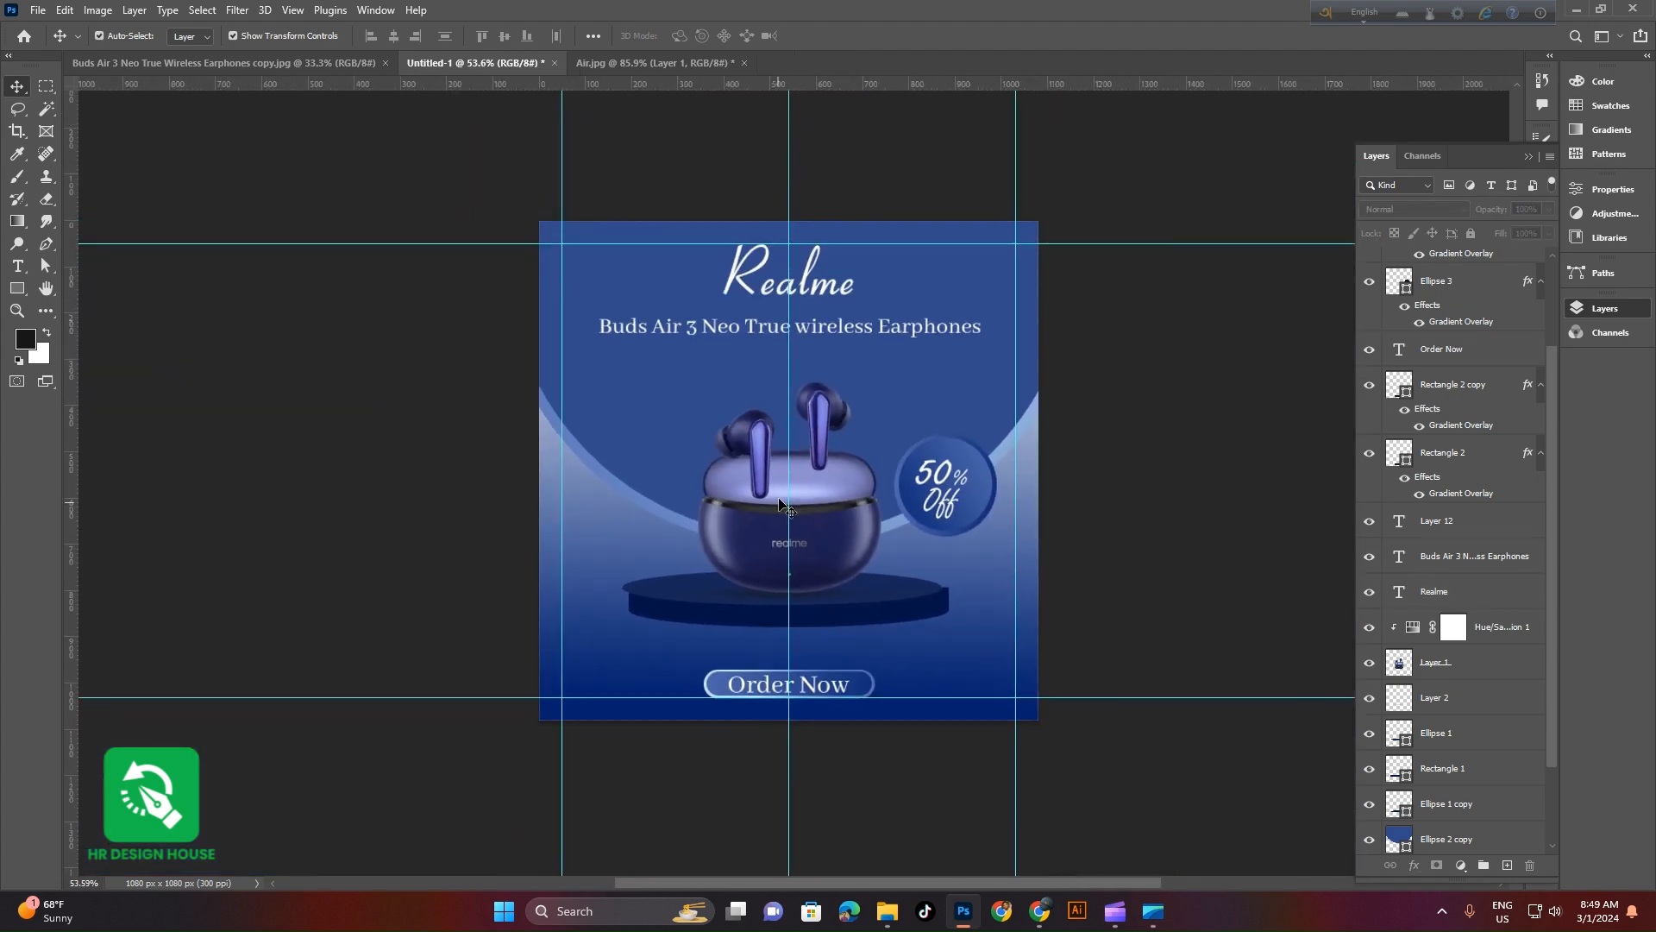
{"action": "left_click_drag", "start_coordinate": [791, 491], "coordinate": [69, 475]}
{"action": "scroll", "coordinate": [1063, 609], "scroll_direction": "right", "scroll_amount": 1}
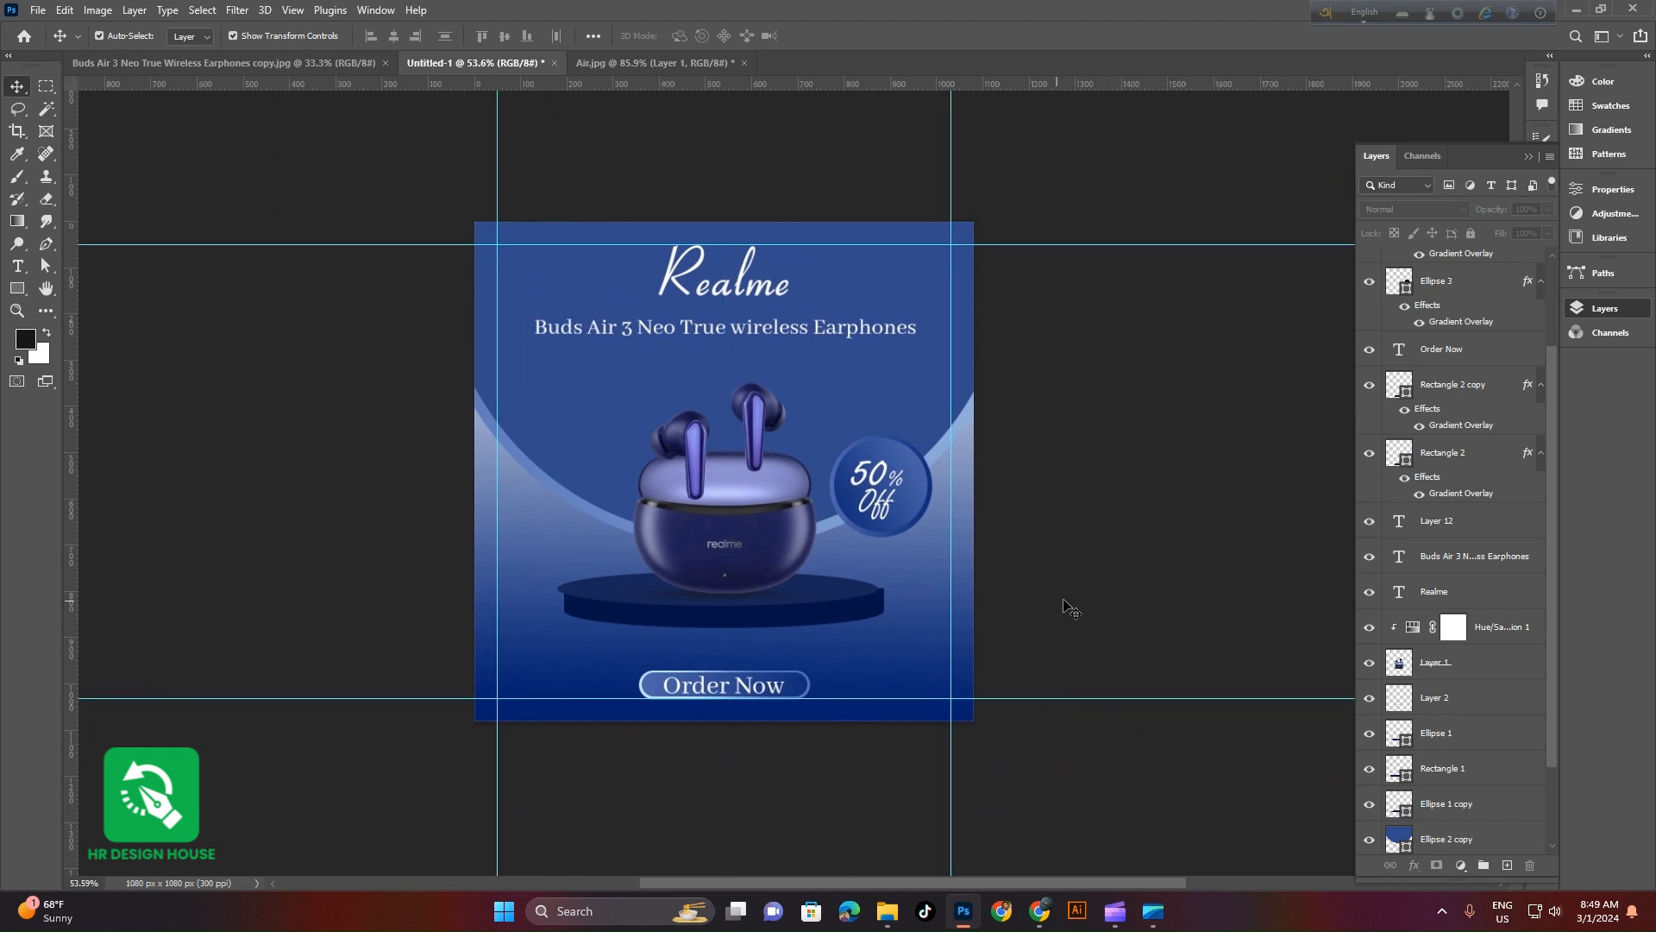